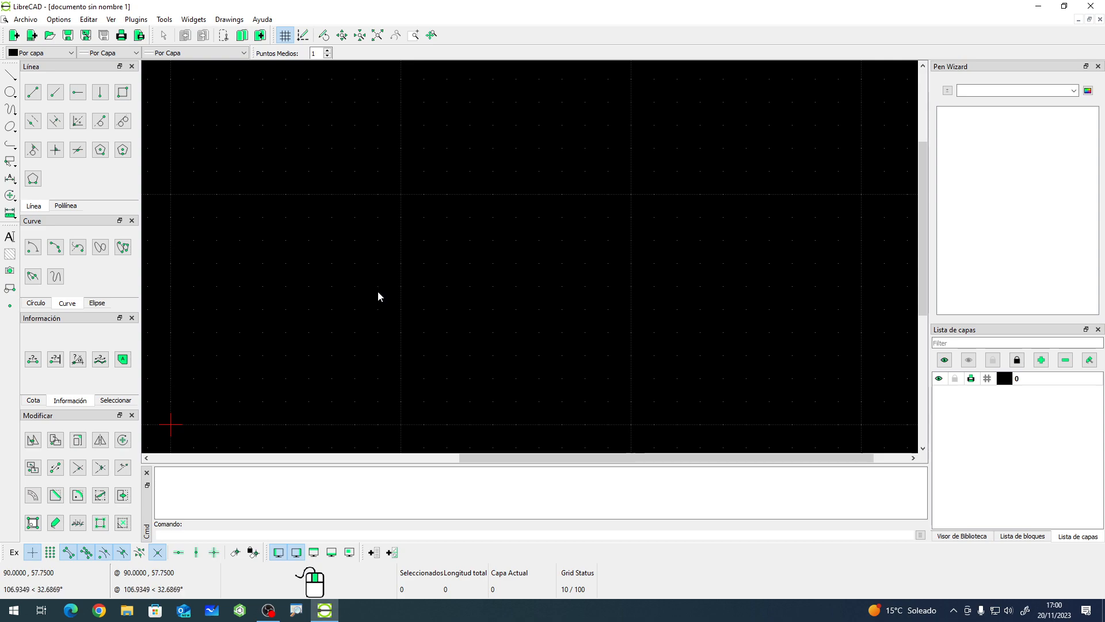
- Draw a rectangle with its first corner at 0,0 and its opposite corner at 297,210
click(123, 92)
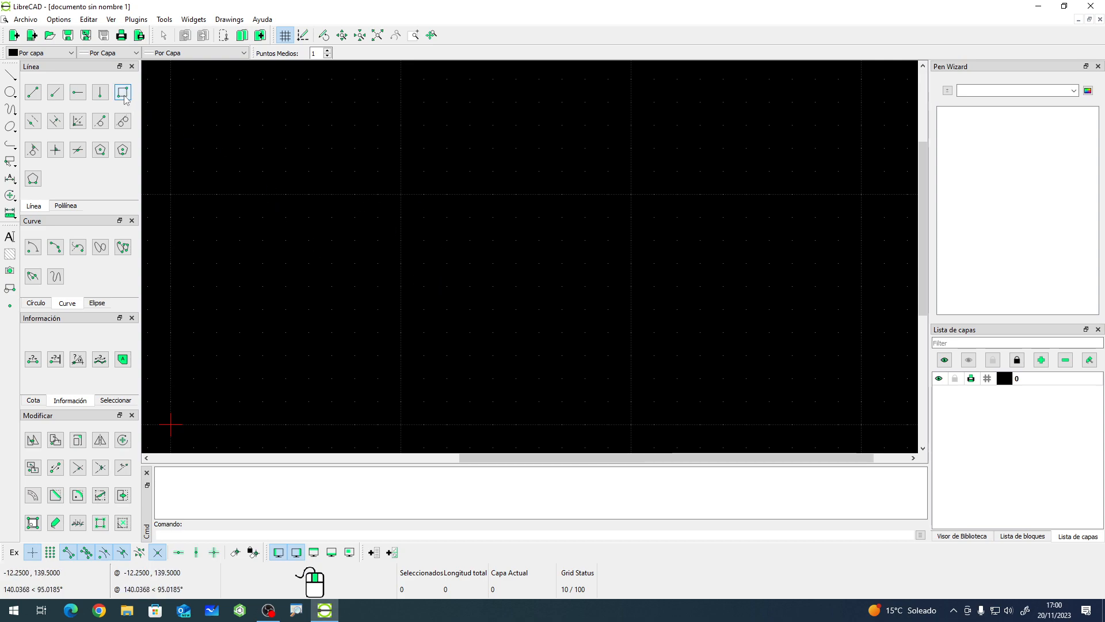
text(0,0)
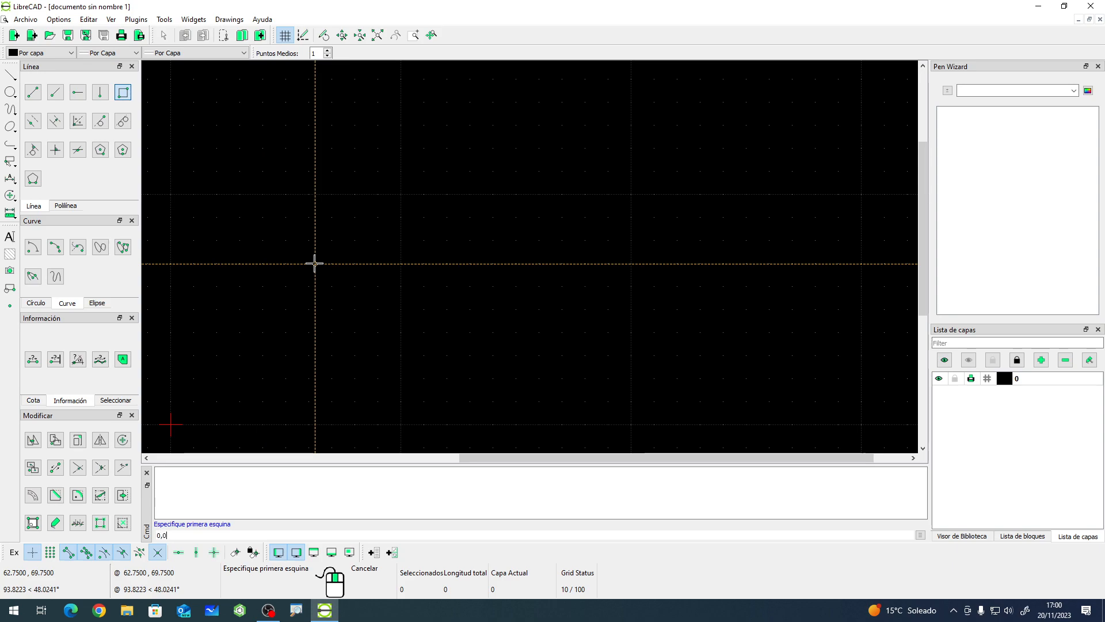
key(Return)
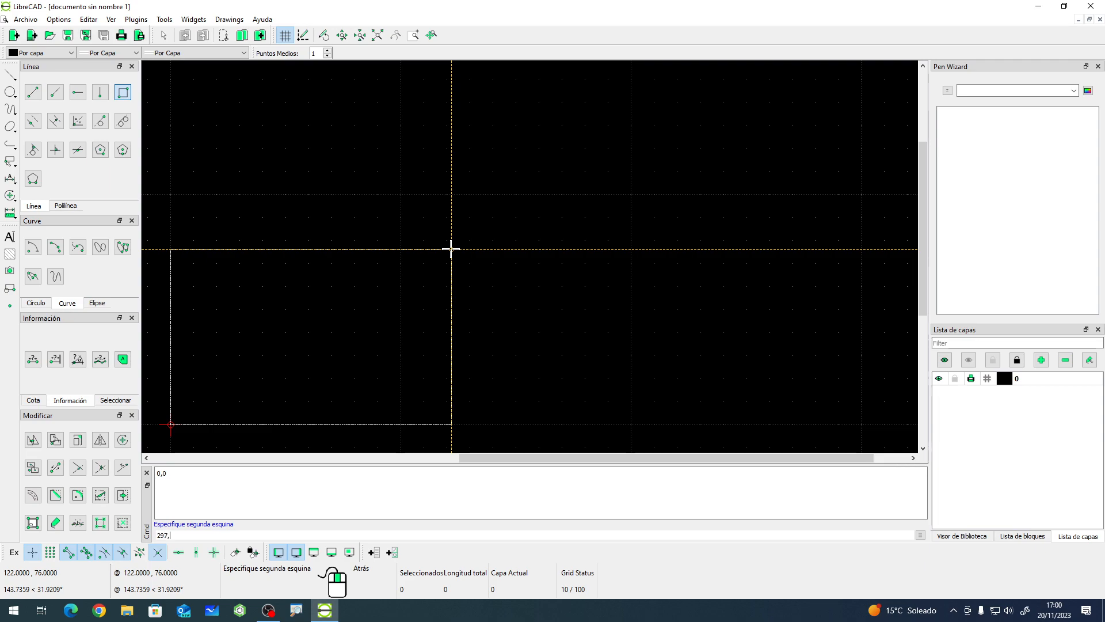
text(210)
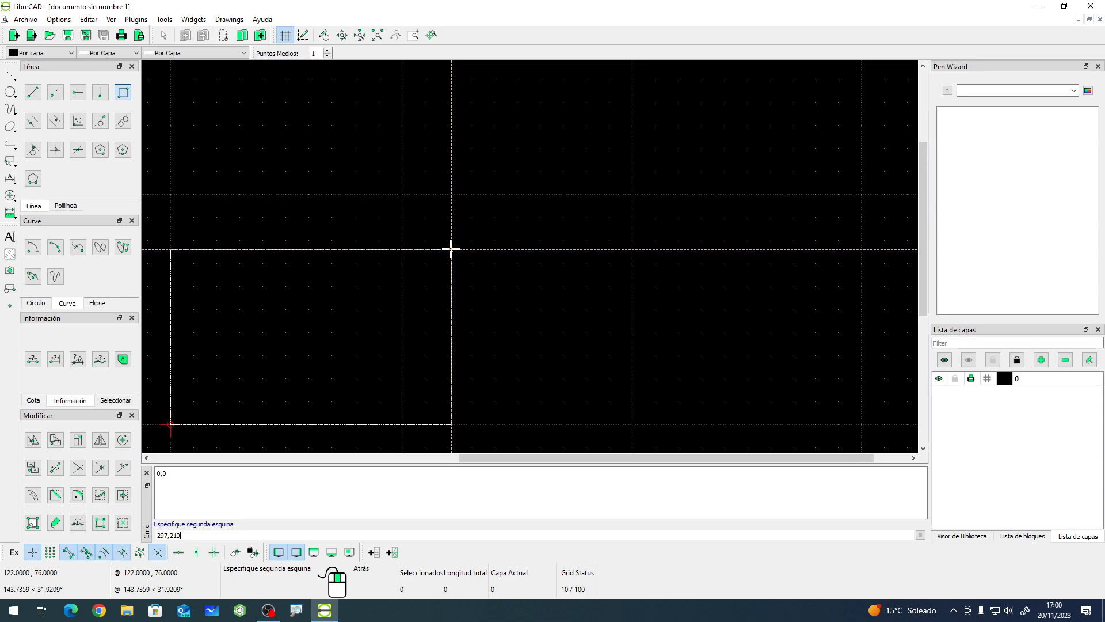
key(Return)
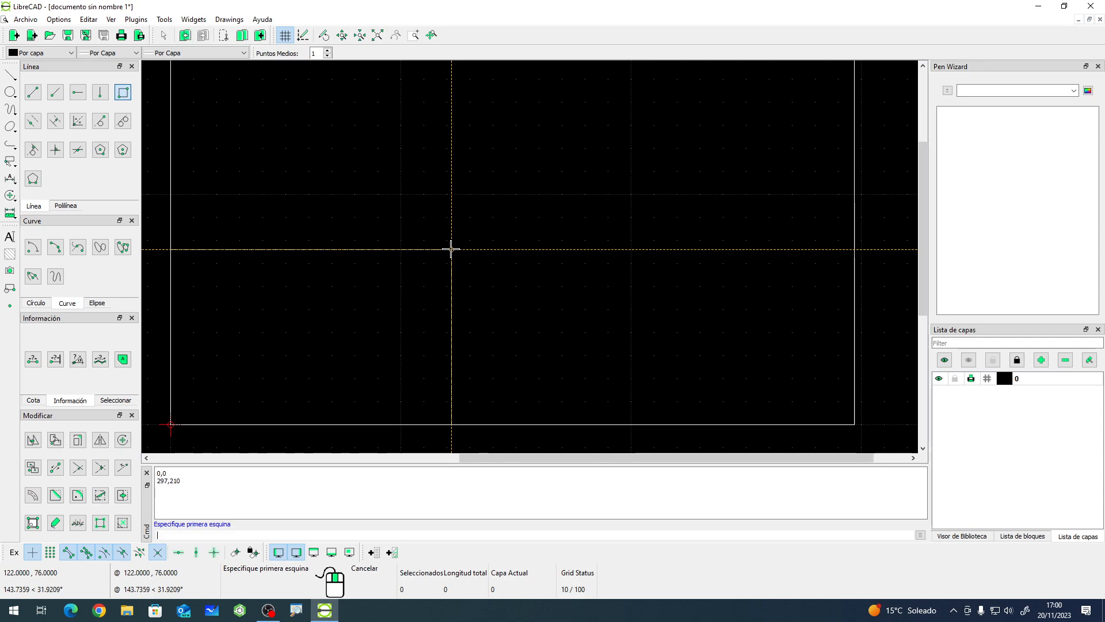
scroll(481, 303, down, 4)
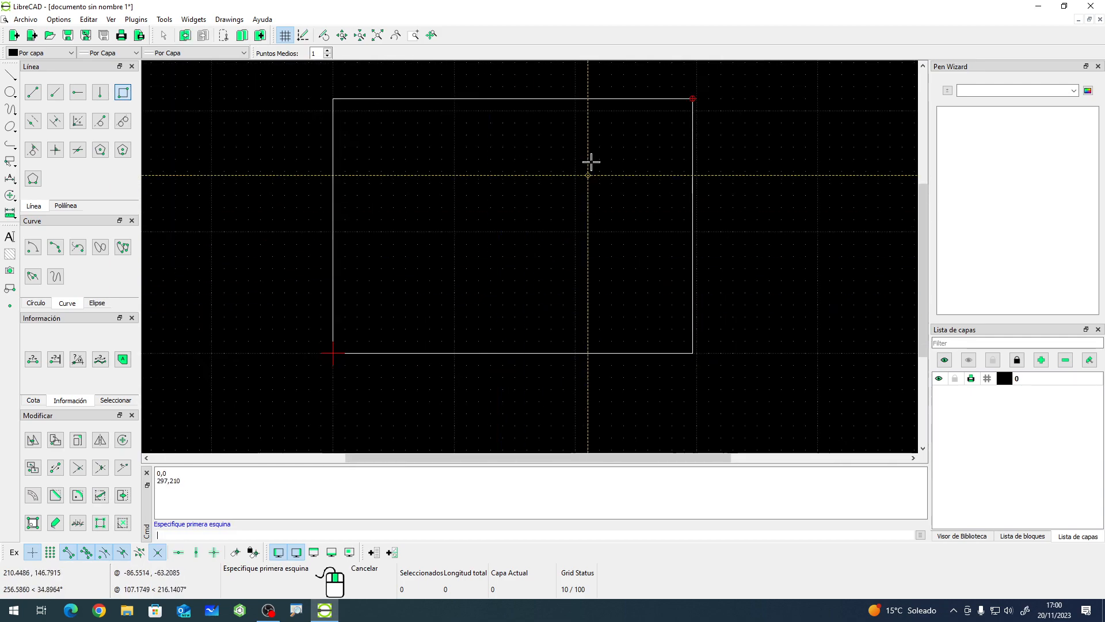
scroll(546, 76, up, 2)
scroll(543, 81, down, 1)
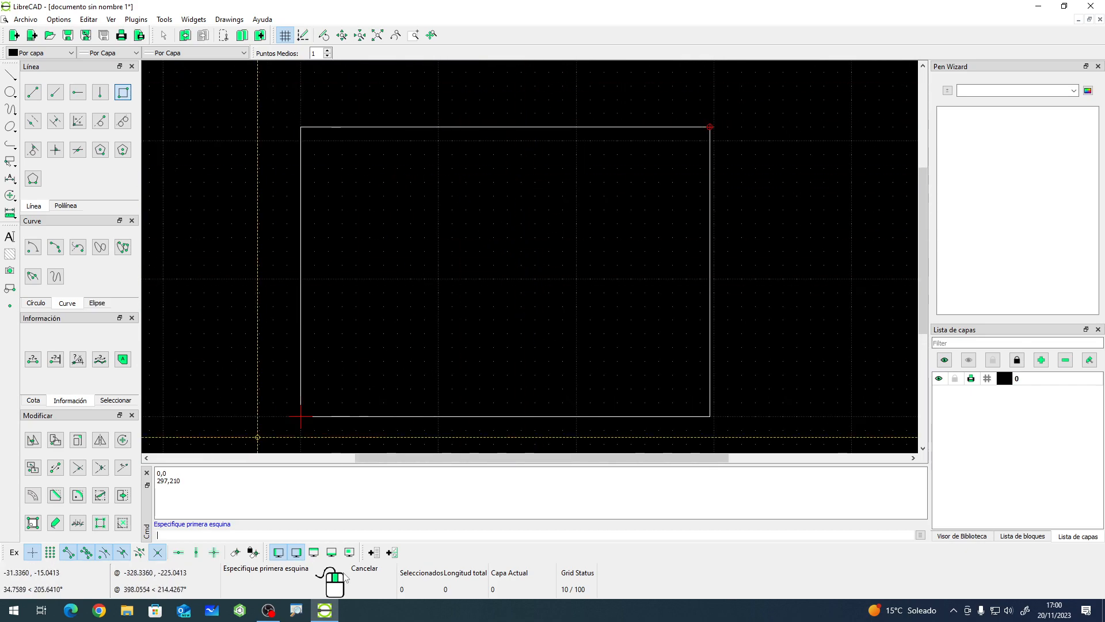
right_click(267, 326)
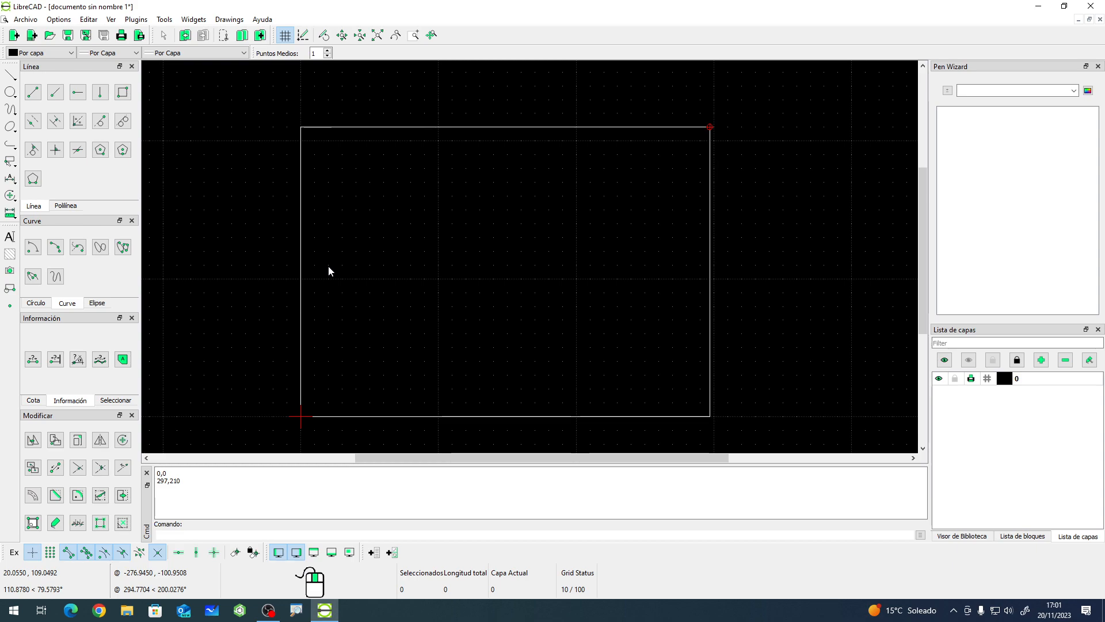
- Select the rectangle and explode it into separate lines, checking individual edges
double_click(301, 288)
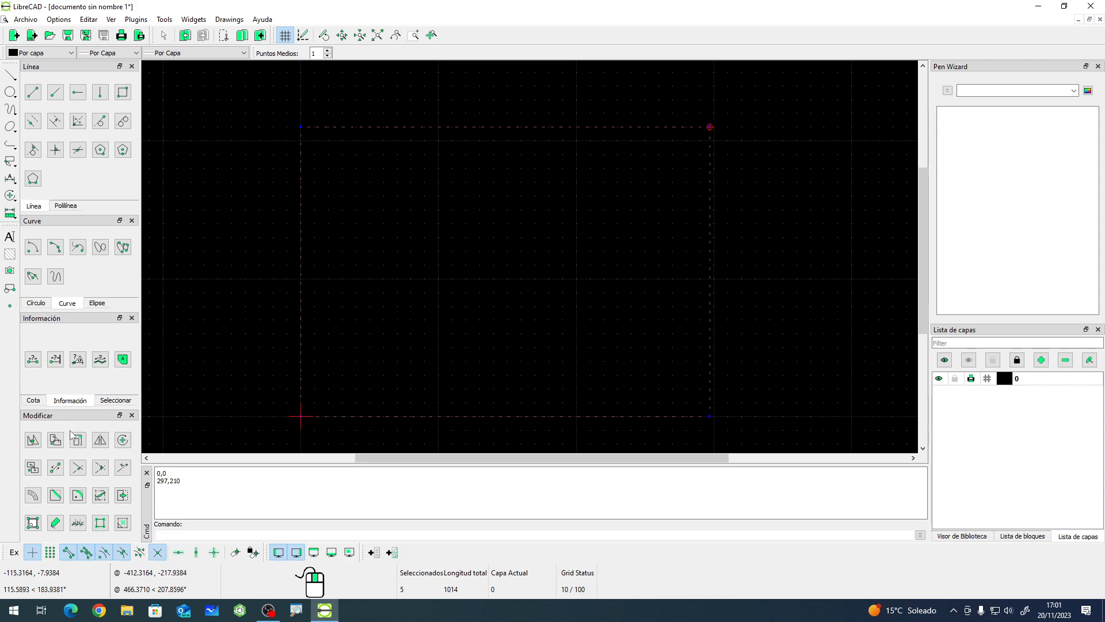
click(100, 523)
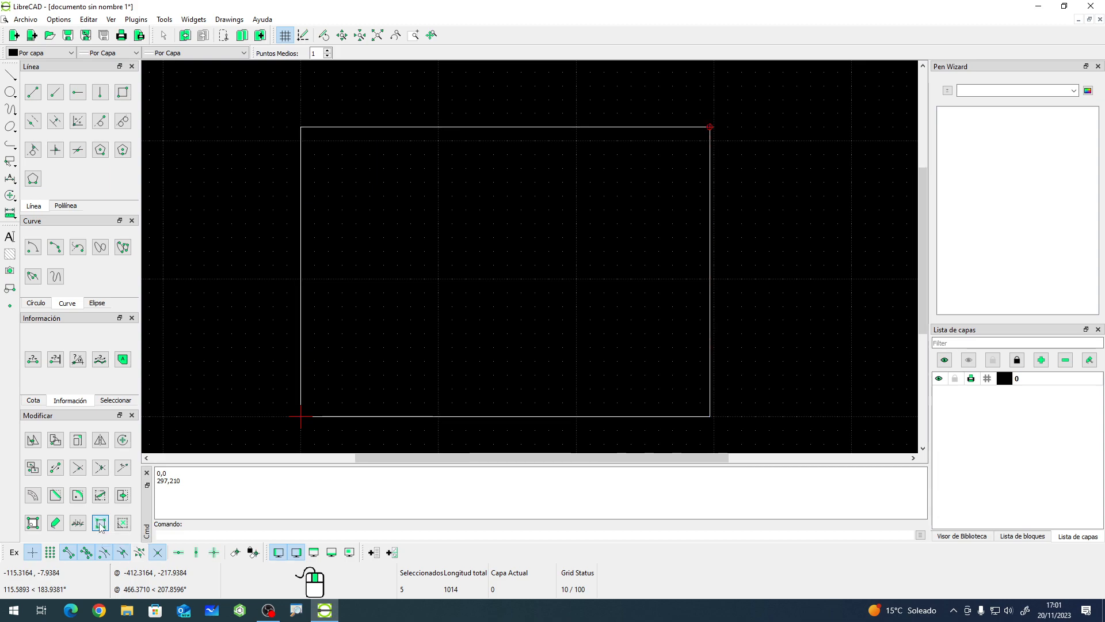
click(302, 309)
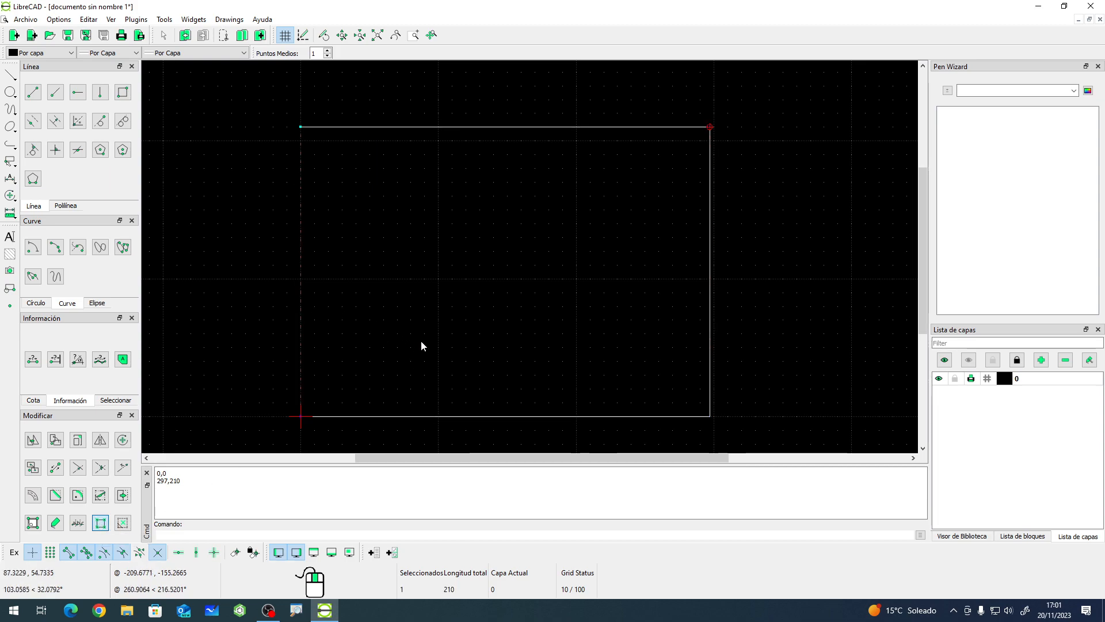
key(Escape)
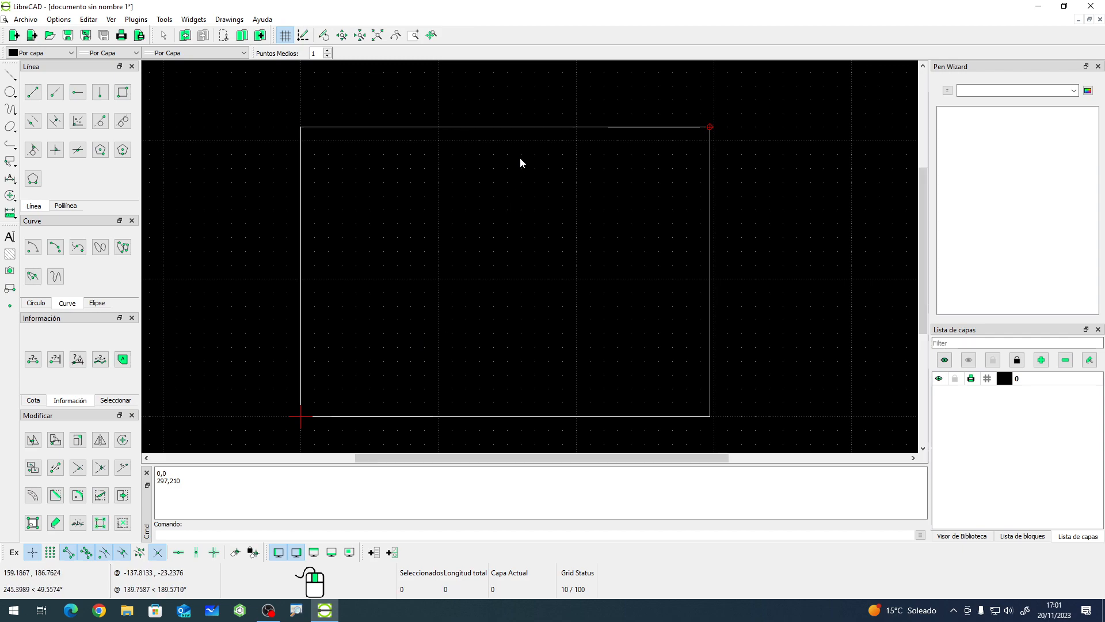
click(520, 128)
key(Escape)
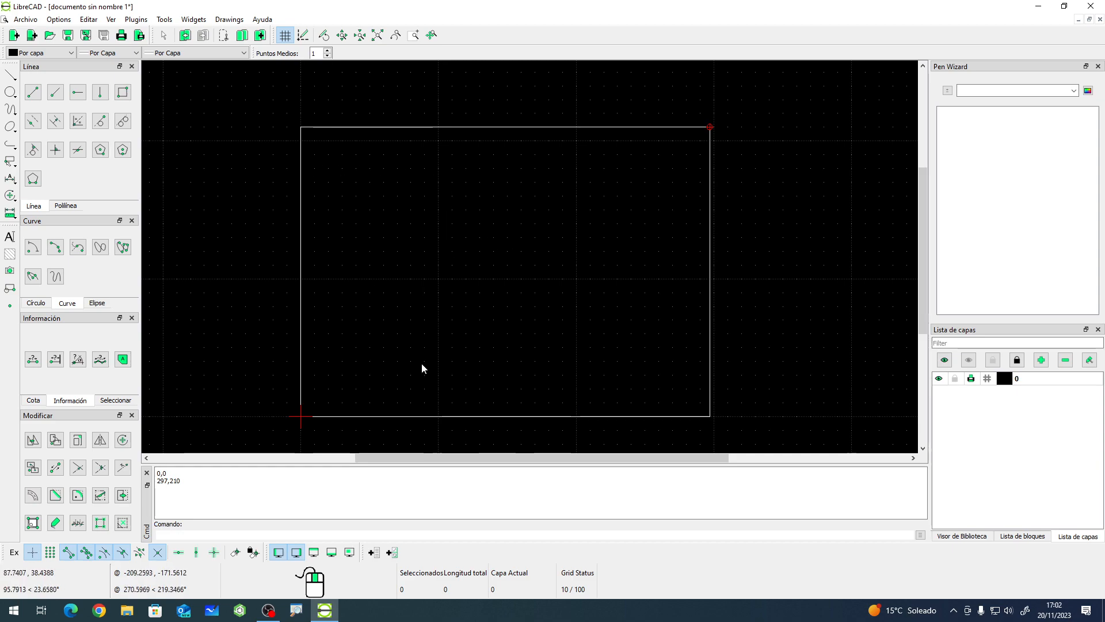
- Offset the bottom, right and top edges of the rectangle 5 units inward
click(470, 419)
click(712, 350)
click(664, 127)
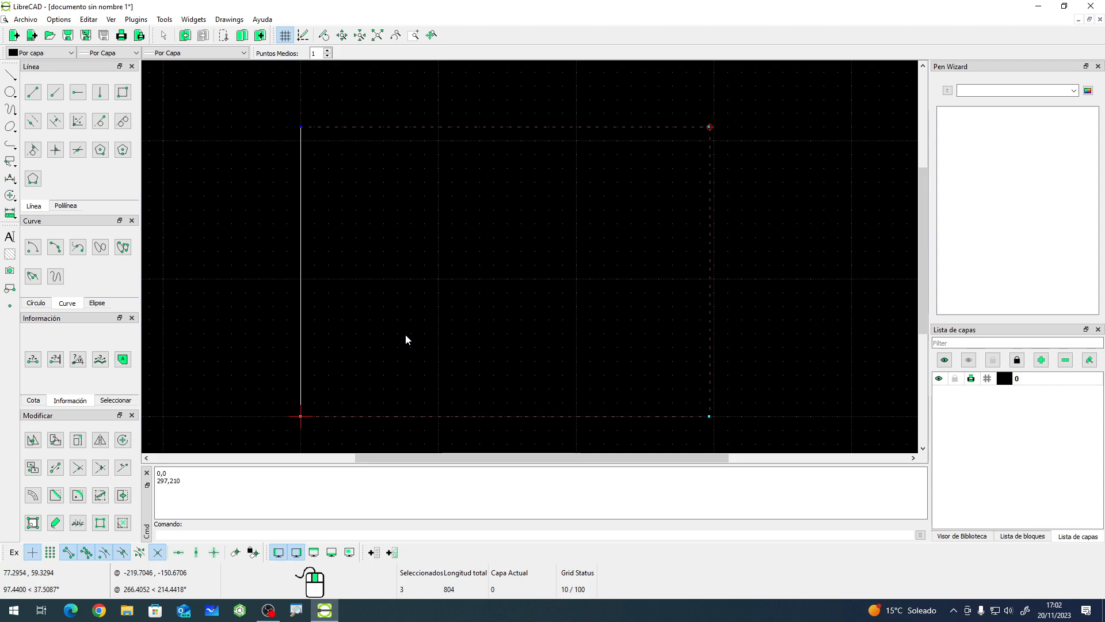
click(32, 497)
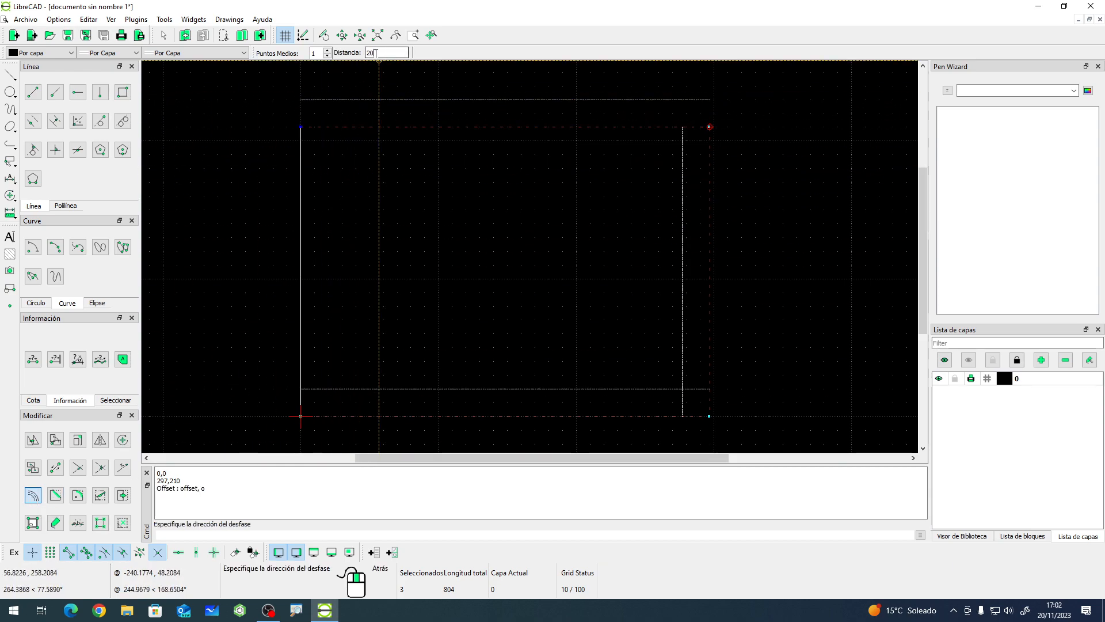
double_click(377, 53)
text(5)
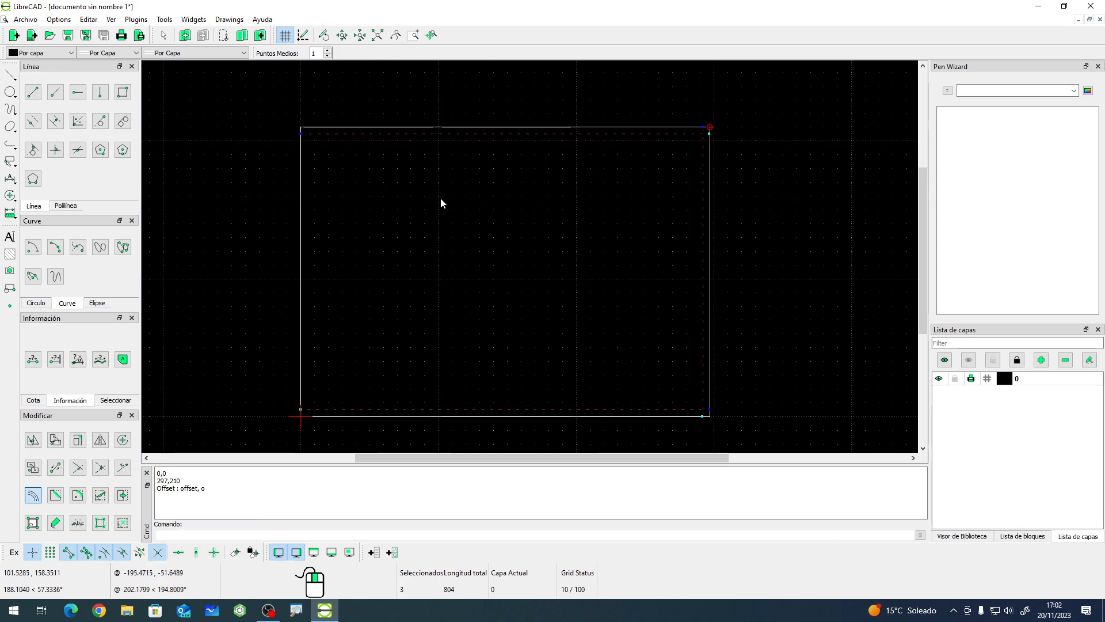
click(573, 322)
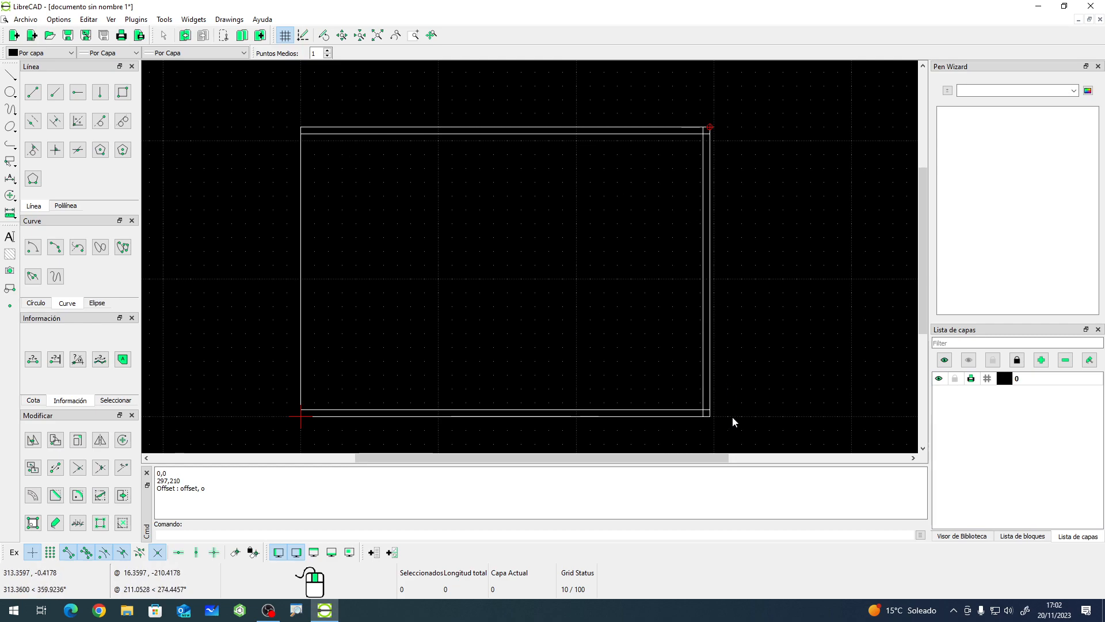
- Offset the left edge of the rectangle 20 units inward
scroll(733, 417, up, 5)
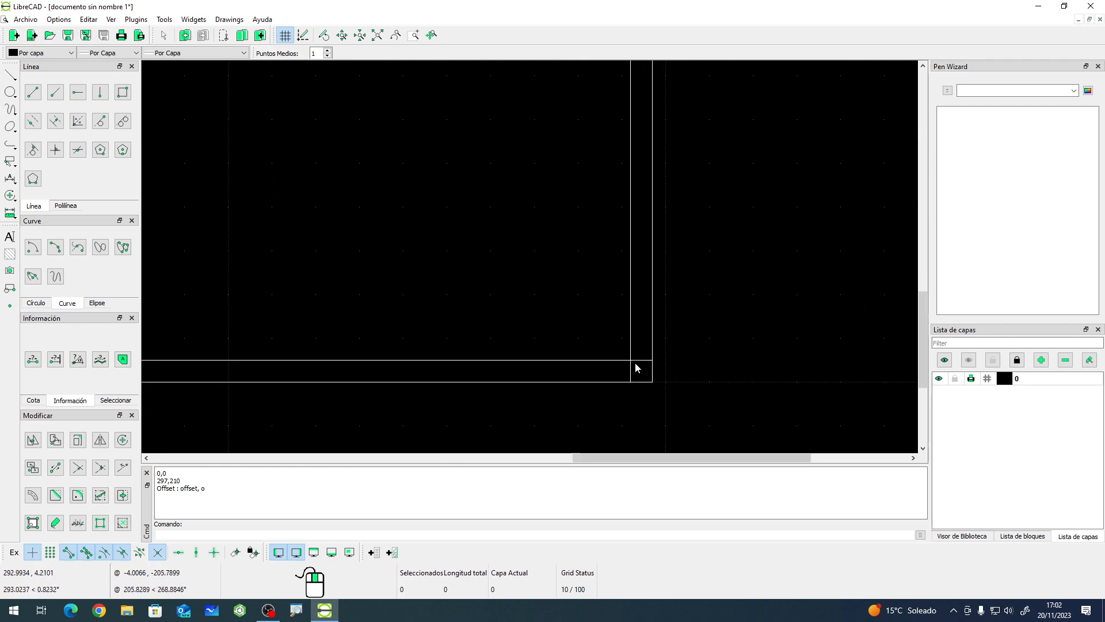
scroll(750, 413, down, 3)
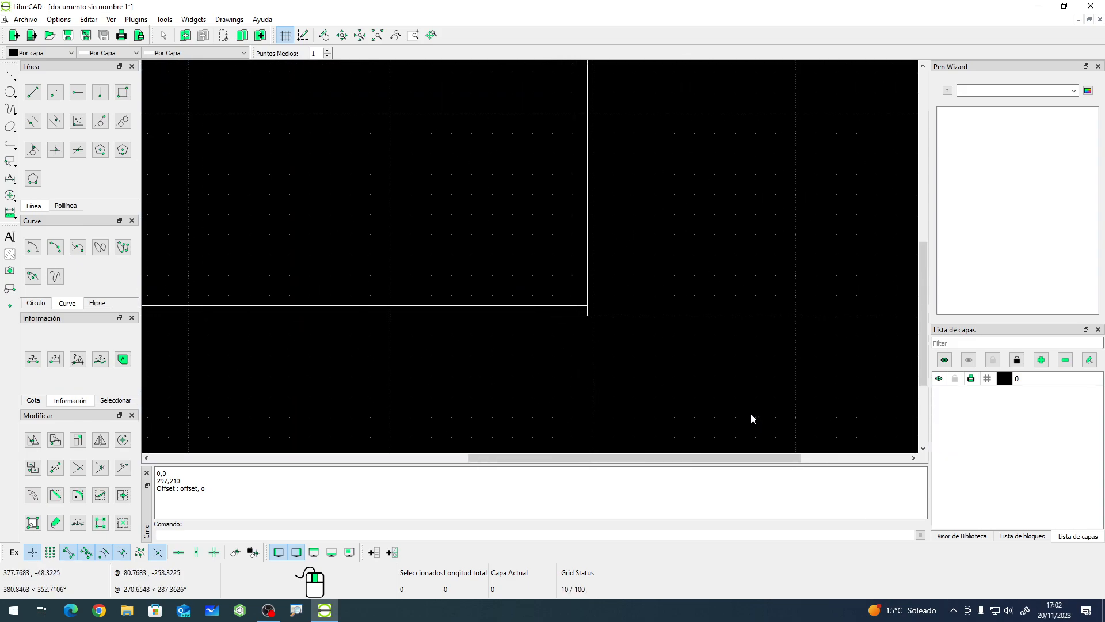
scroll(751, 414, down, 3)
scroll(361, 130, up, 3)
scroll(477, 340, down, 2)
scroll(477, 340, up, 2)
click(378, 311)
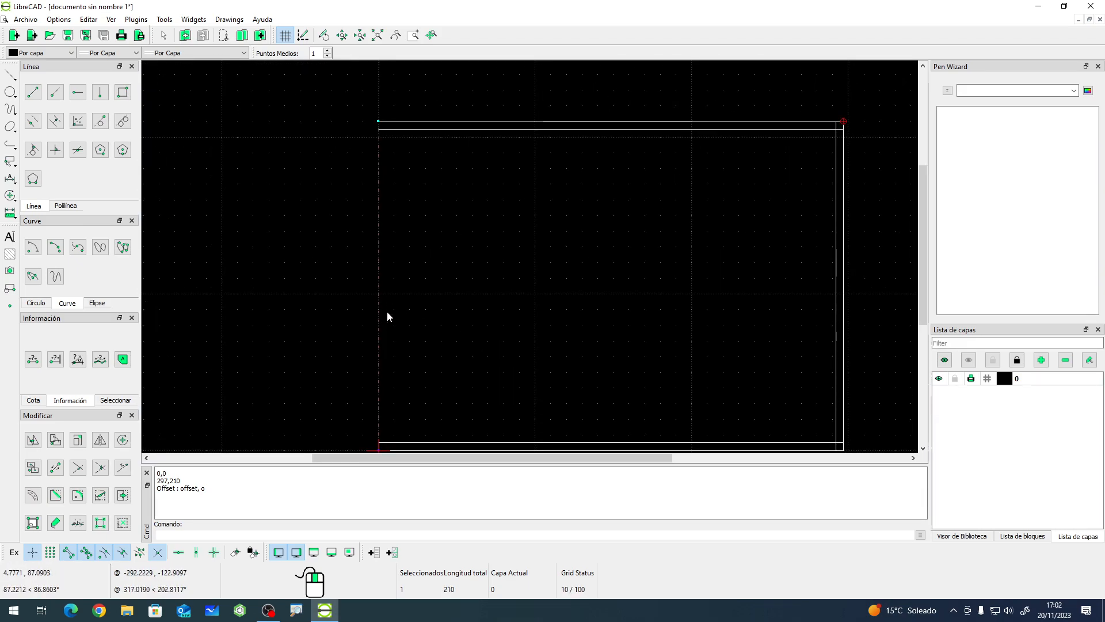
click(32, 495)
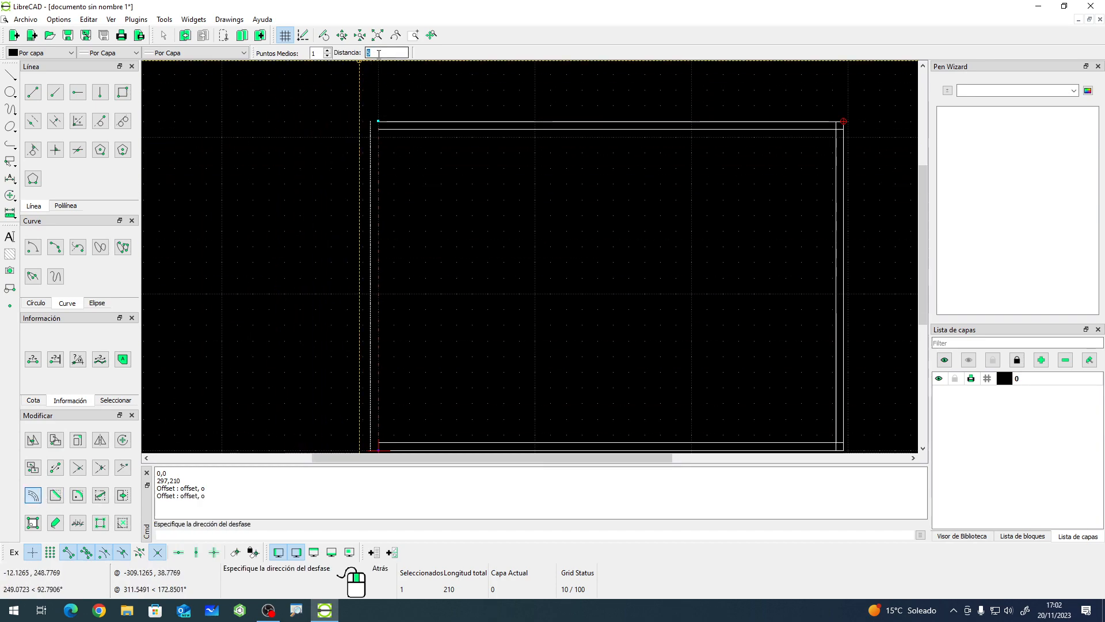
text(20)
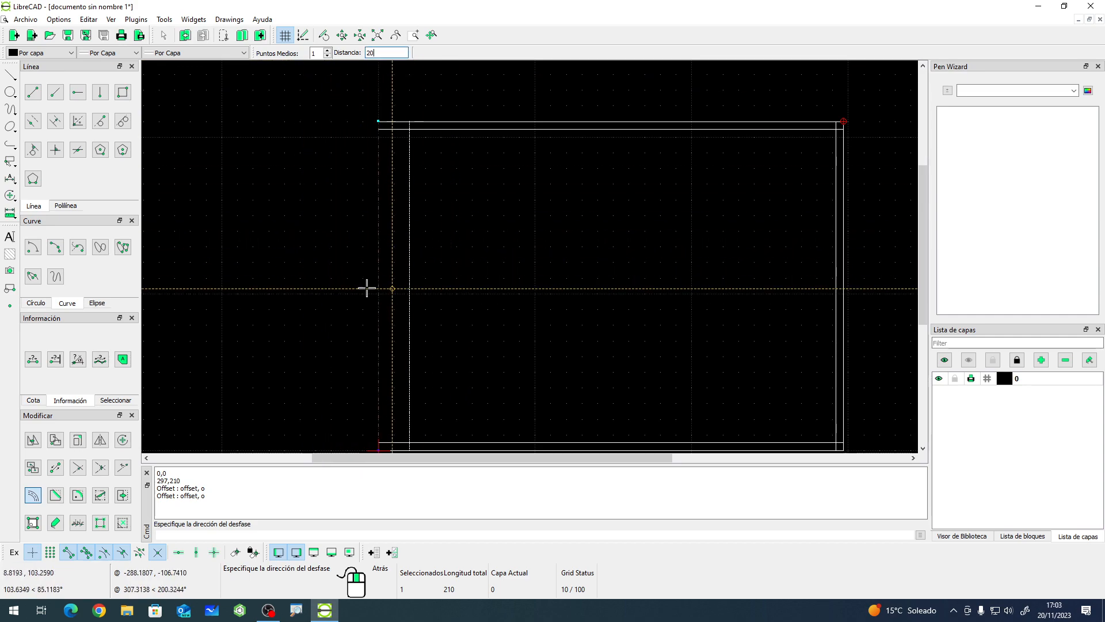
click(482, 298)
key(Escape)
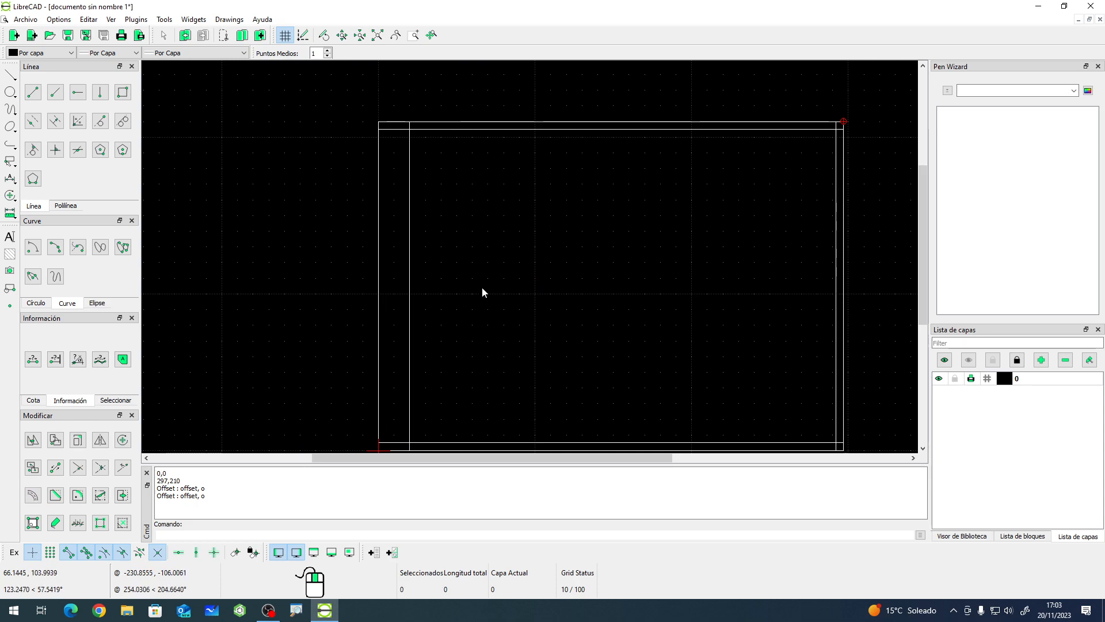
- Trim the inner left and inner bottom lines so they meet cleanly at the bottom-left corner
scroll(420, 282, down, 1)
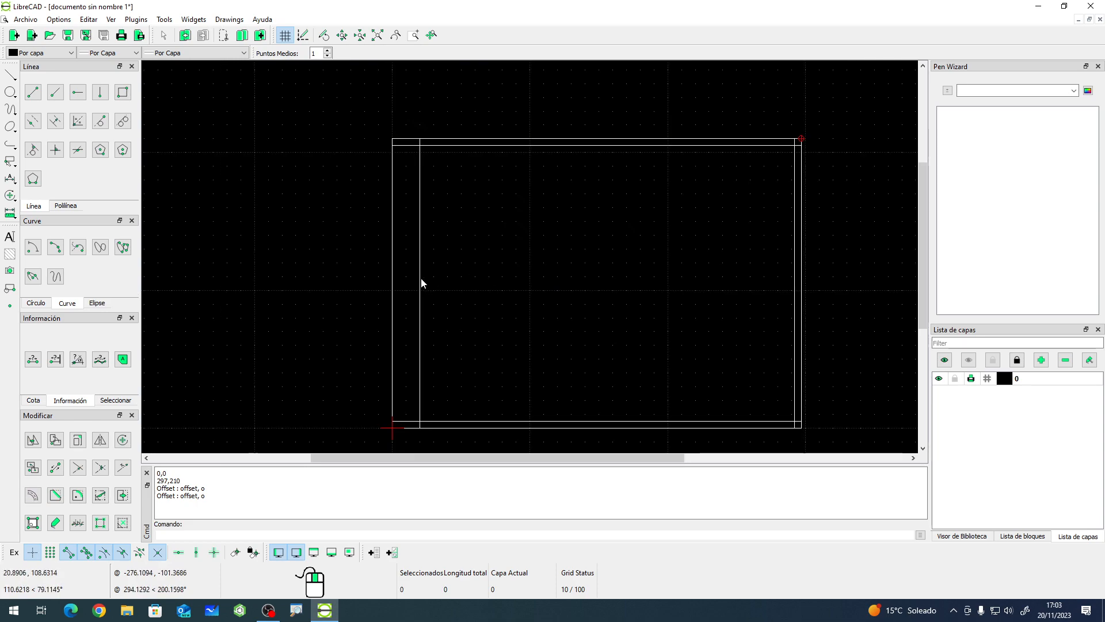
scroll(522, 423, up, 1)
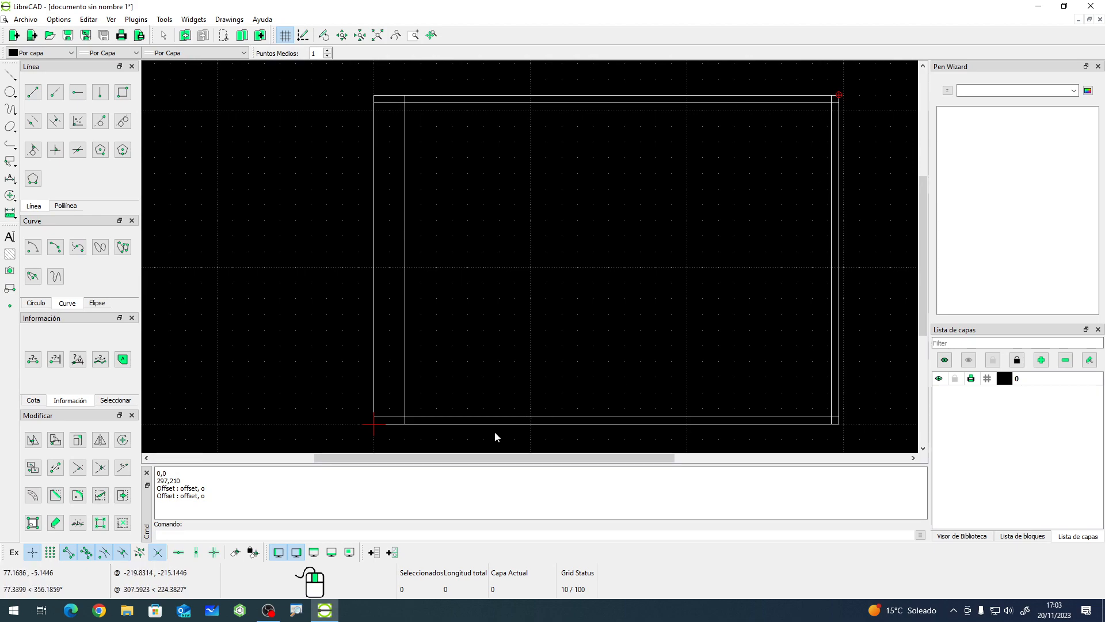
scroll(410, 436, up, 5)
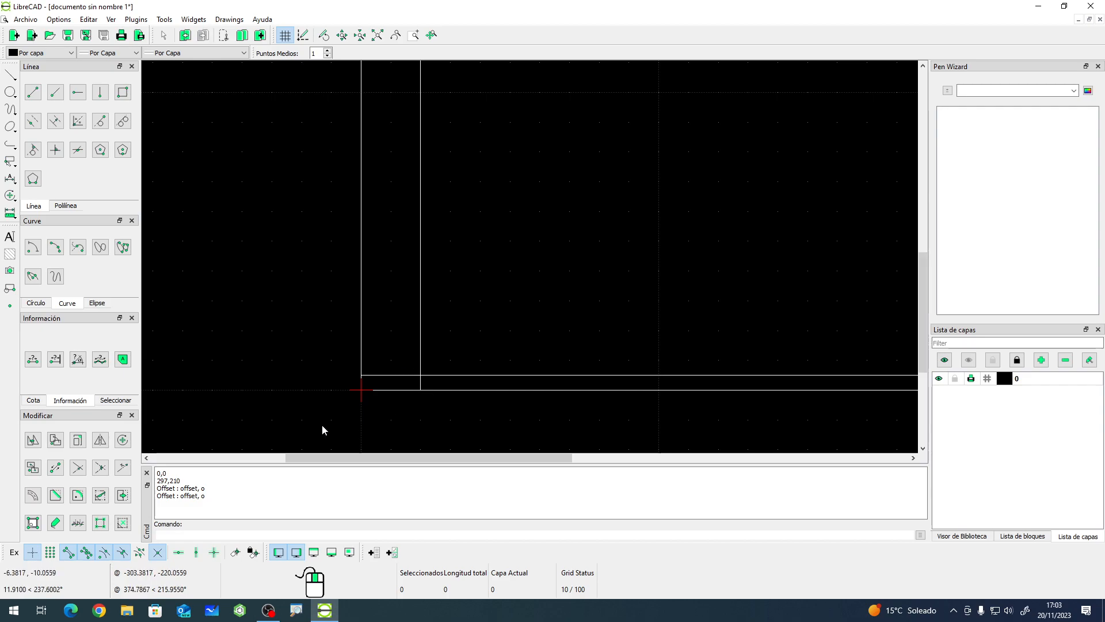
click(100, 468)
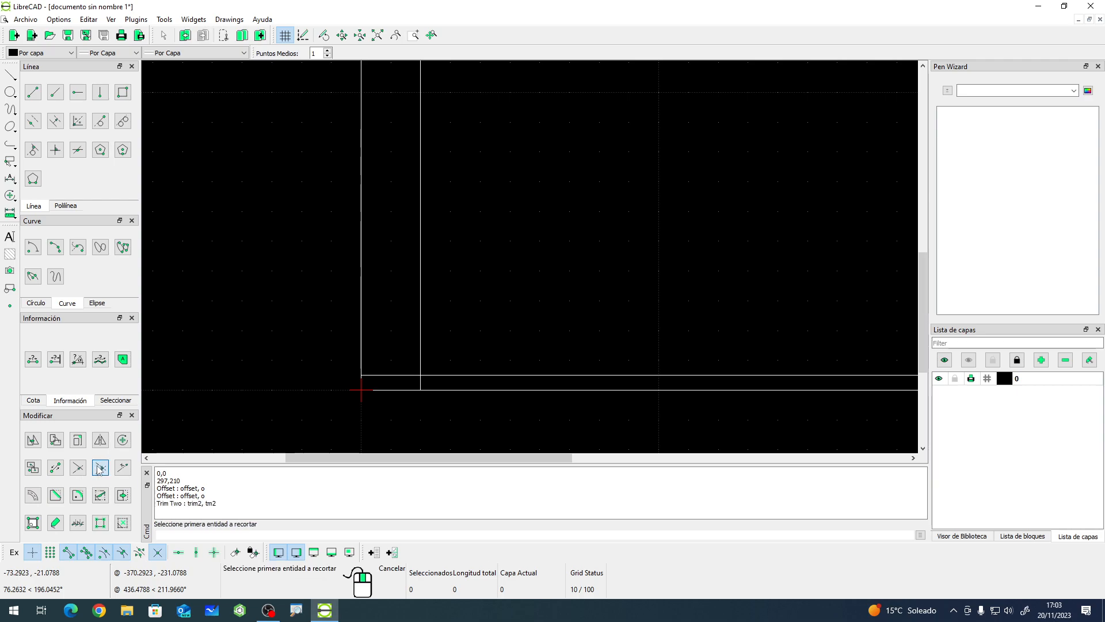
click(420, 348)
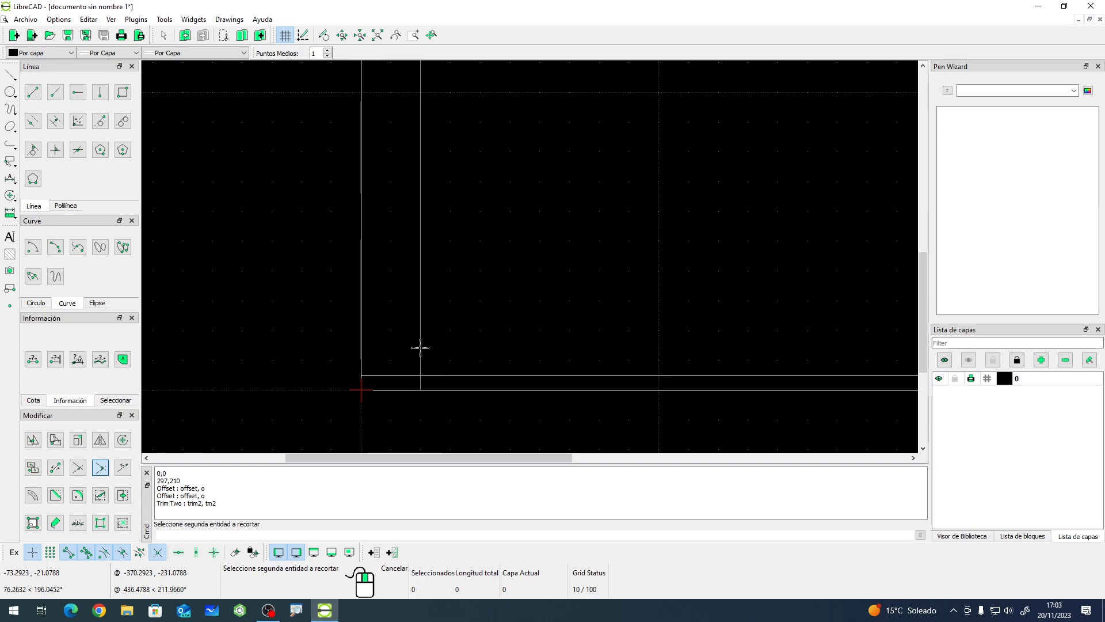
click(447, 375)
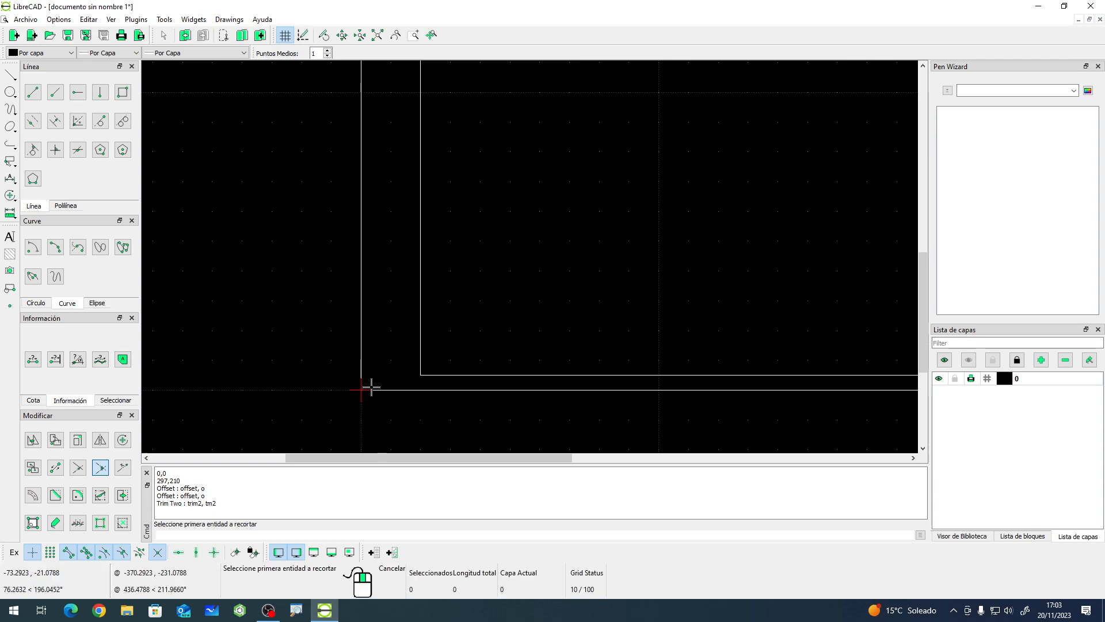
- Trim the inner border lines so they meet cleanly at the bottom-right and top-right corners
scroll(375, 387, down, 5)
scroll(692, 319, up, 6)
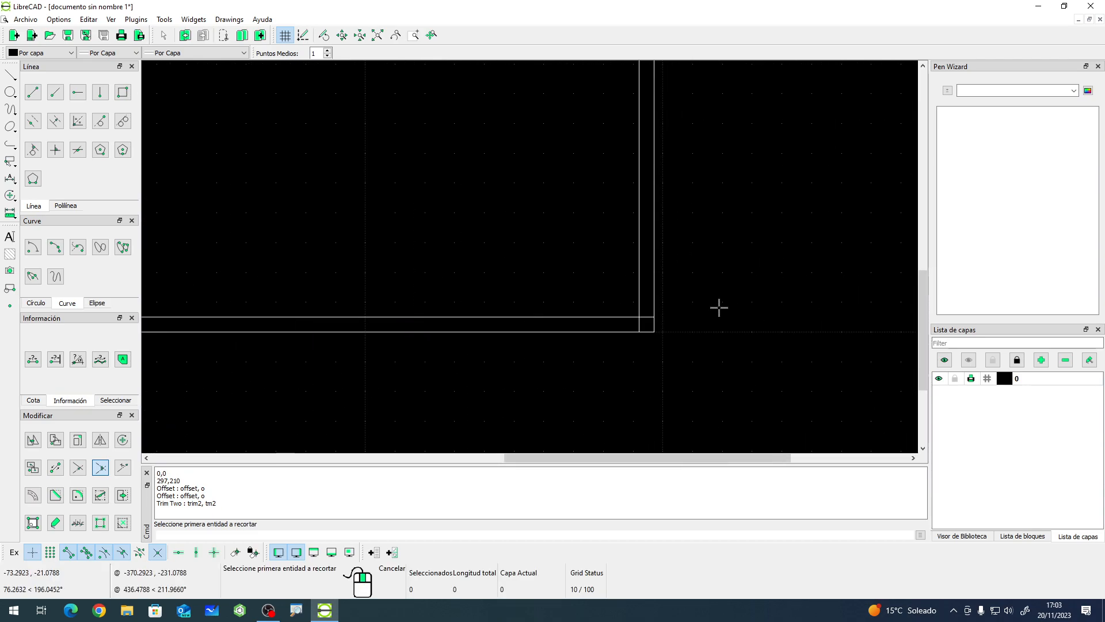
click(572, 317)
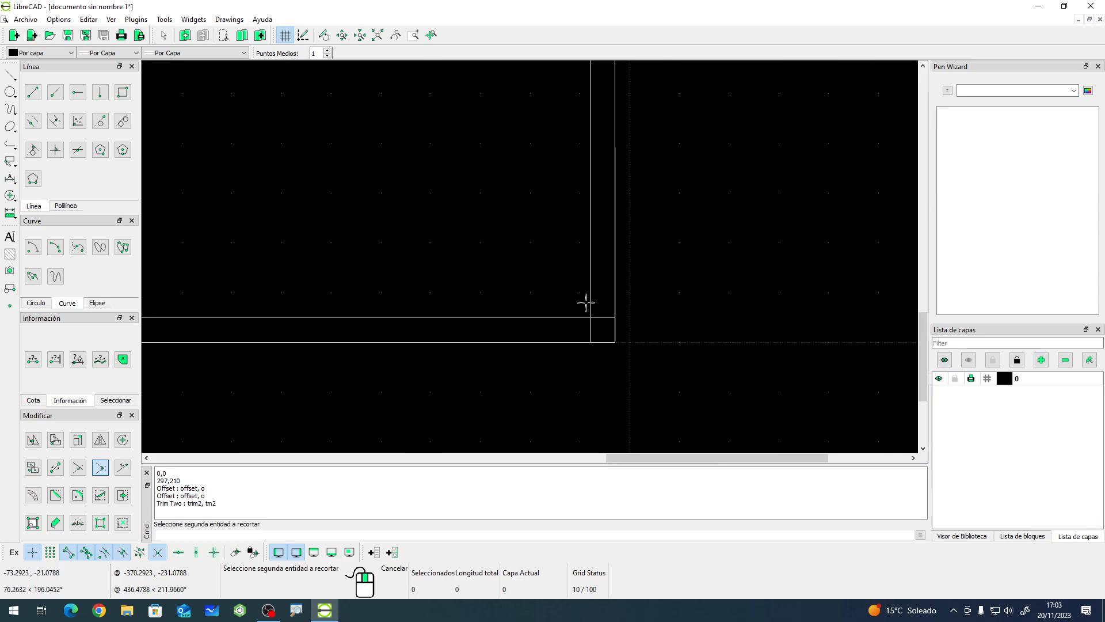
click(590, 296)
scroll(665, 393, down, 6)
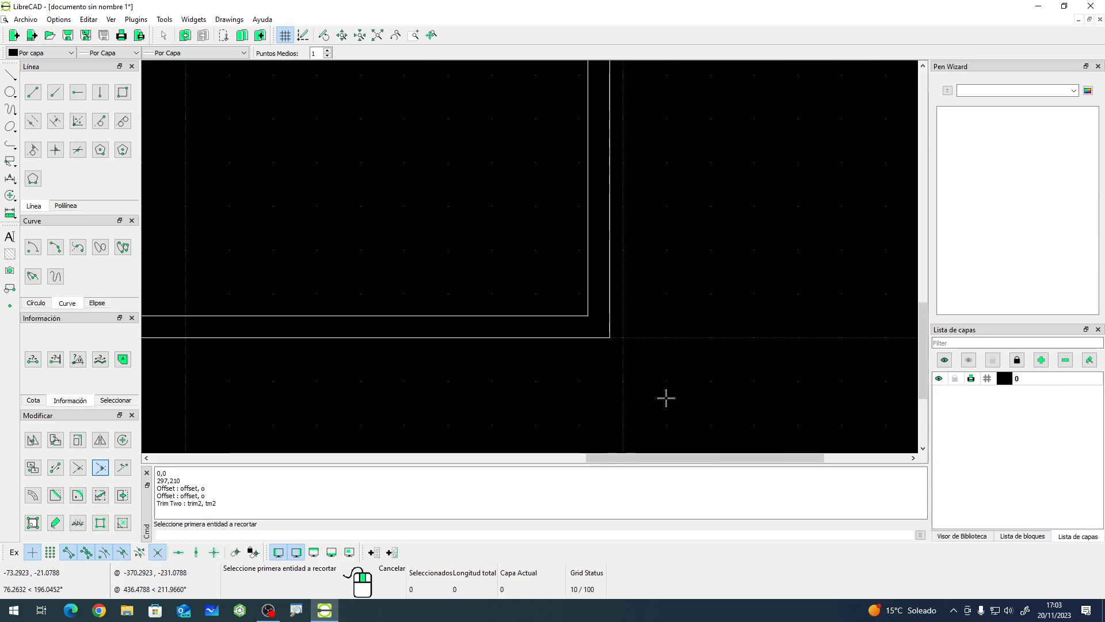
scroll(578, 104, up, 5)
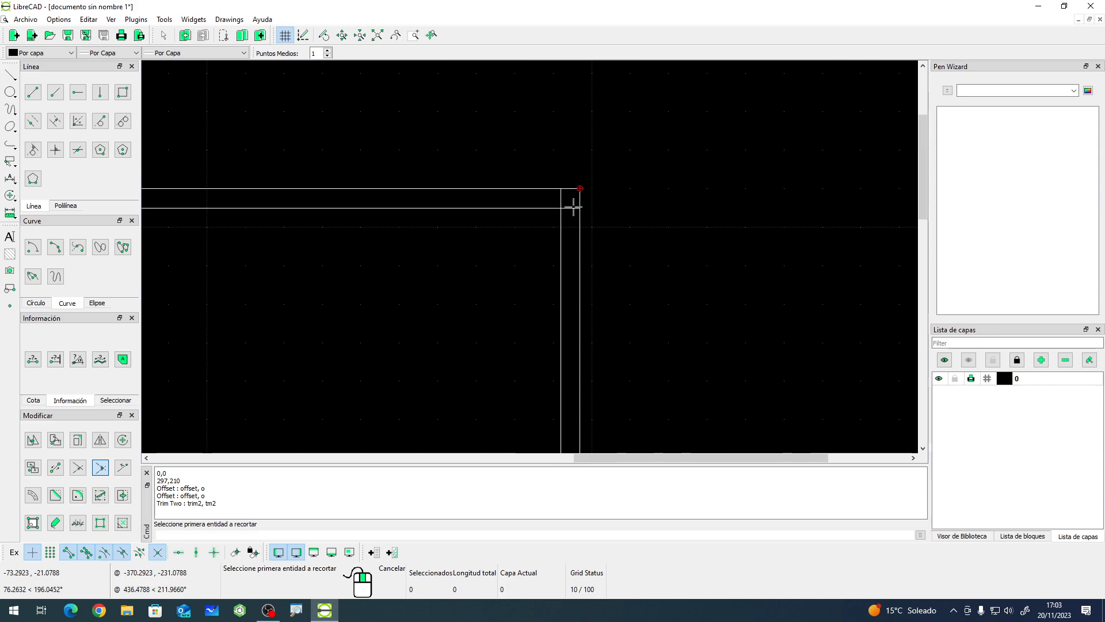
click(544, 208)
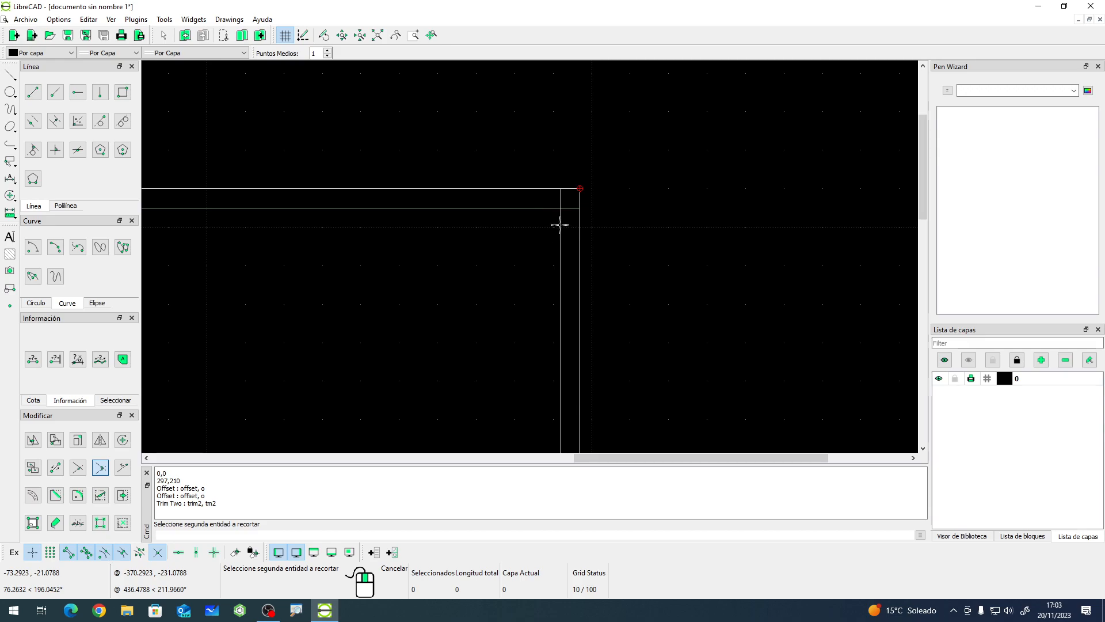
click(561, 224)
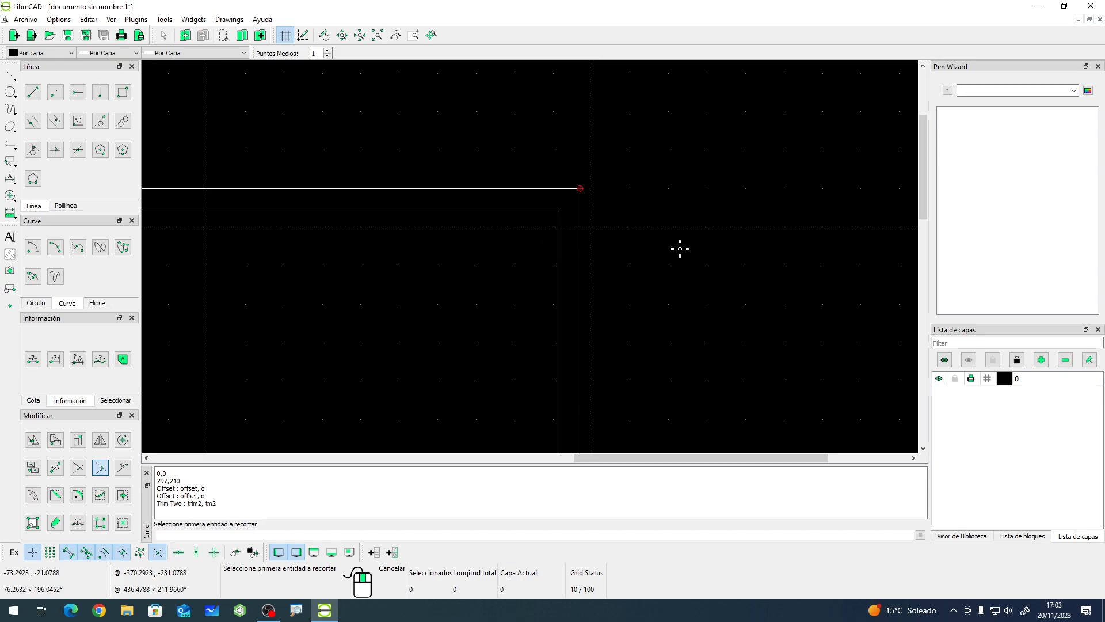
- Trim the inner top and inner left lines so they meet cleanly at the top-left corner
scroll(676, 253, down, 9)
scroll(234, 241, up, 8)
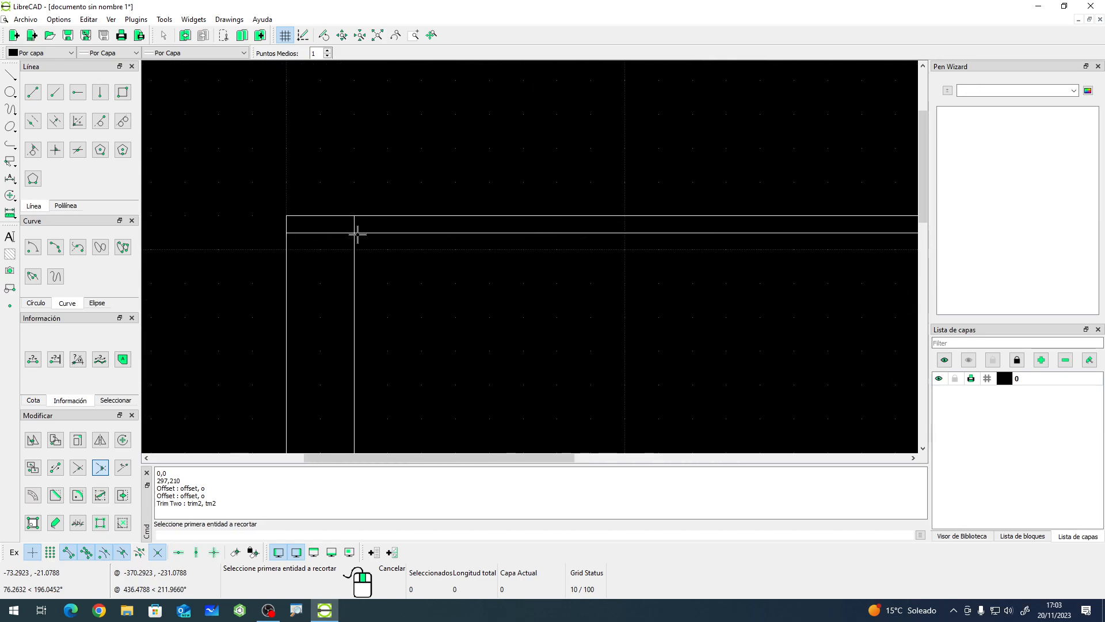
click(387, 233)
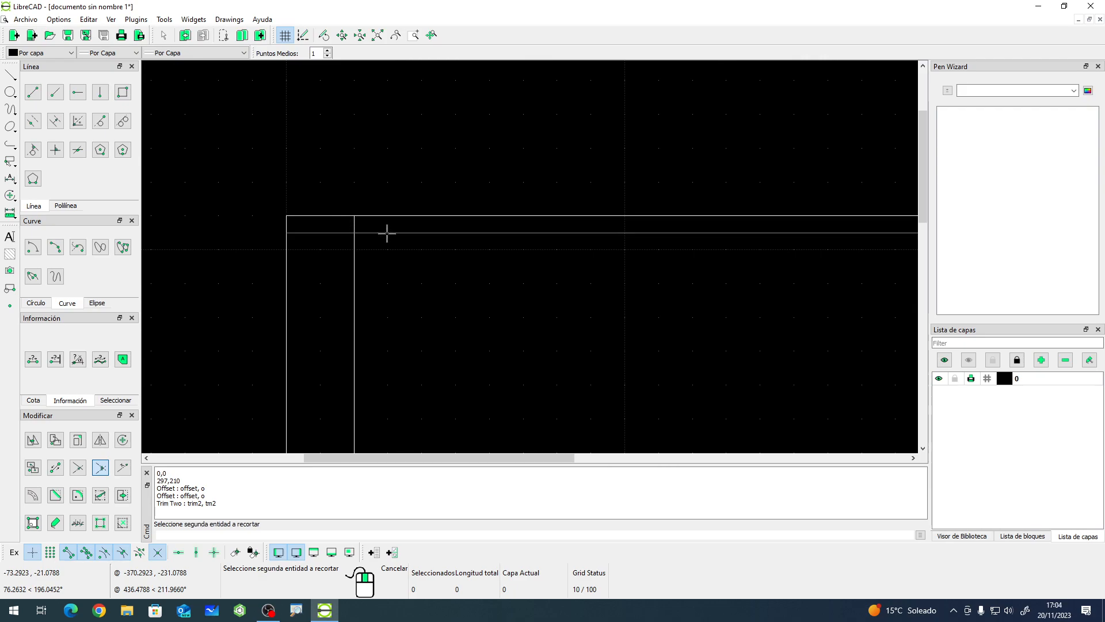
click(354, 253)
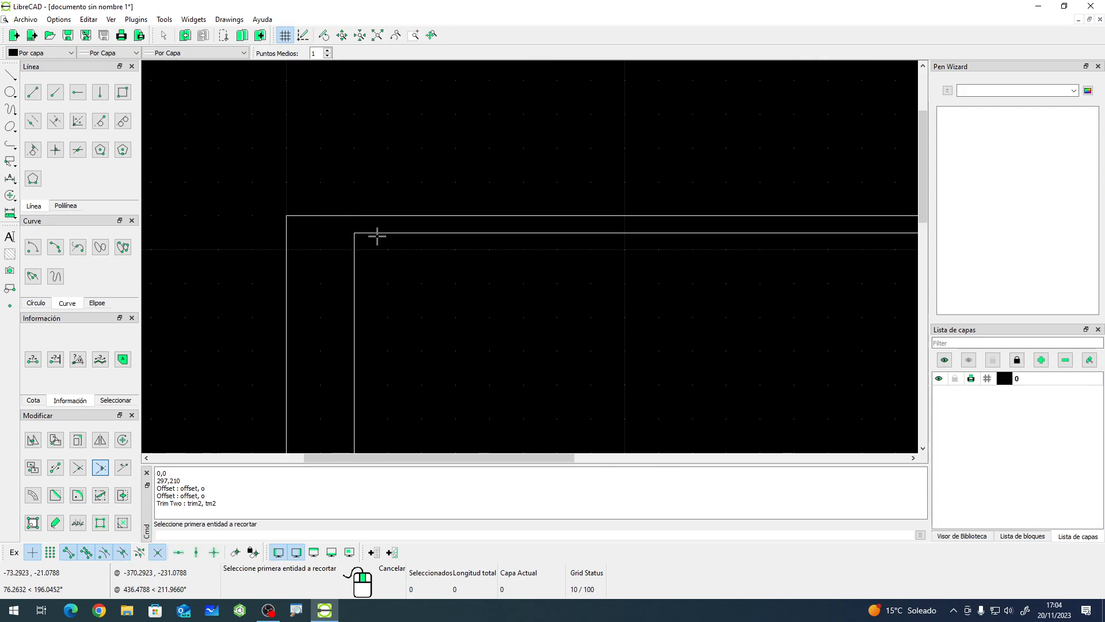
scroll(321, 225, down, 5)
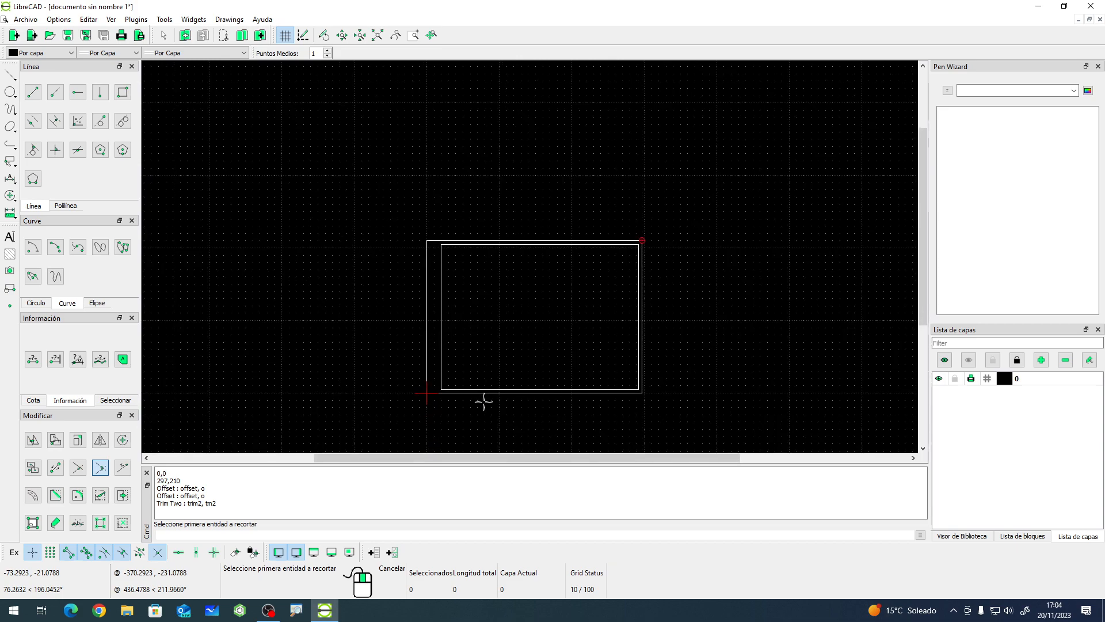
scroll(486, 406, up, 2)
scroll(486, 406, up, 1)
right_click(565, 282)
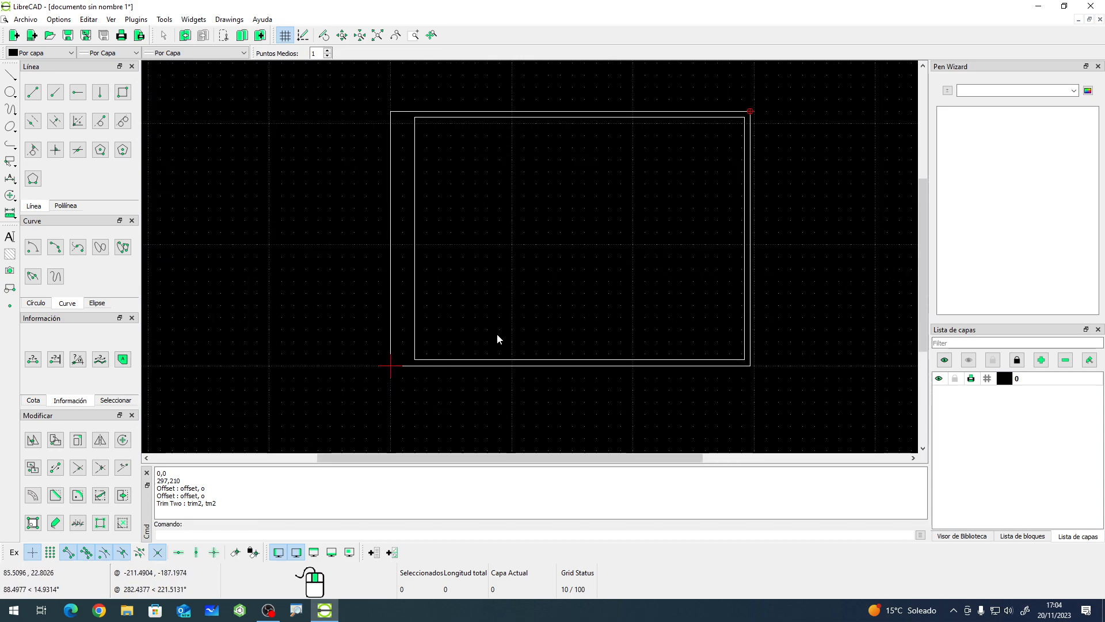
- Draw a rectangle of about 105 by 38 from the inner bottom-right corner as the title block
scroll(812, 292, up, 1)
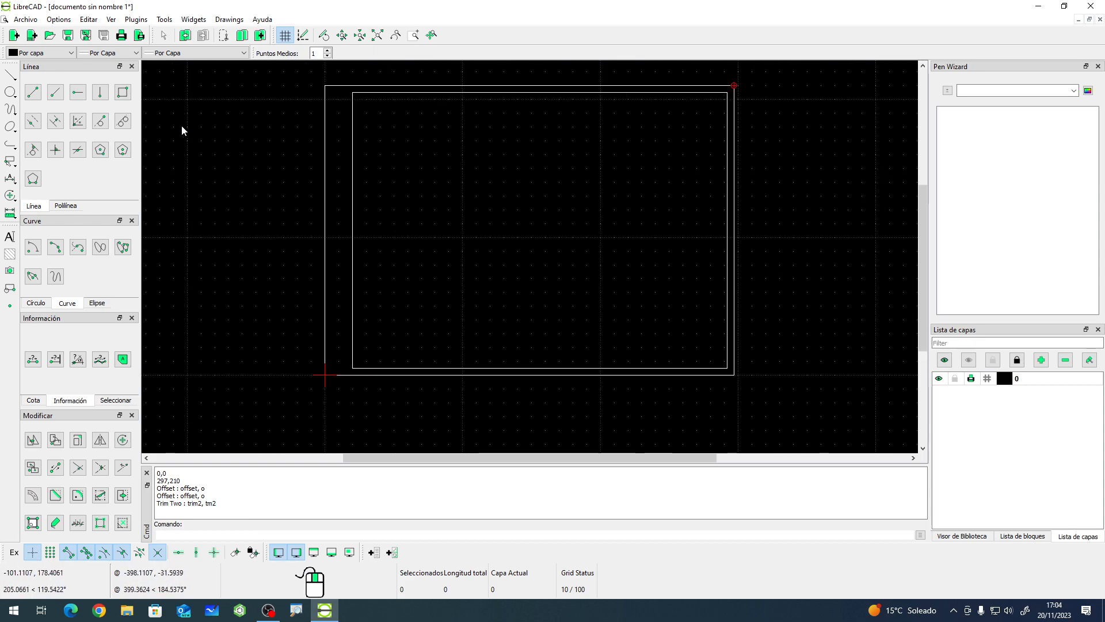
click(123, 92)
click(727, 368)
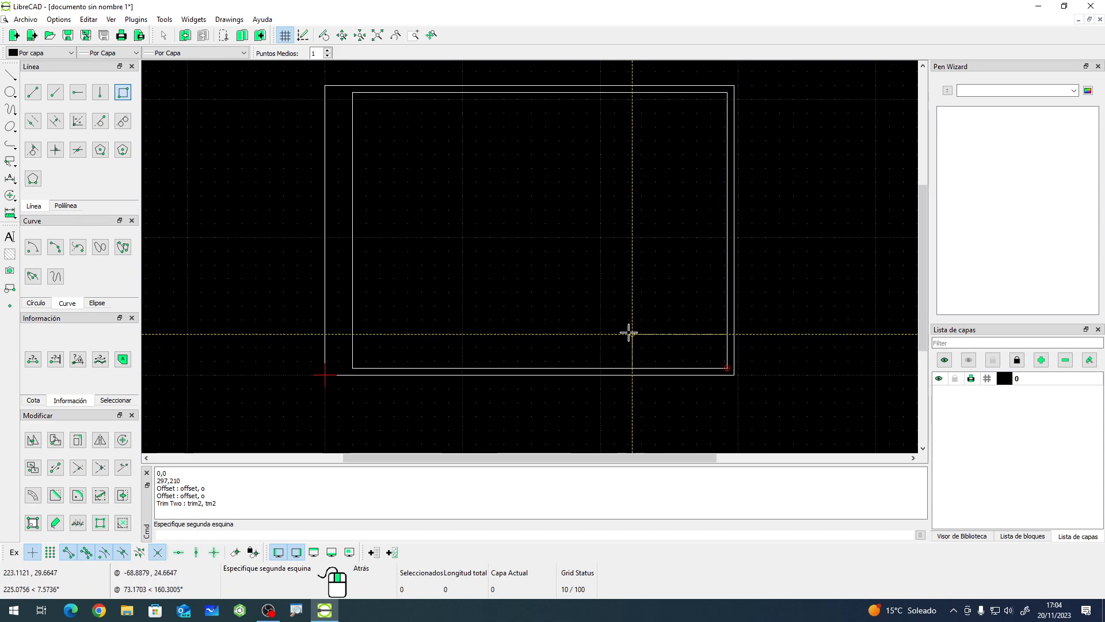
click(579, 316)
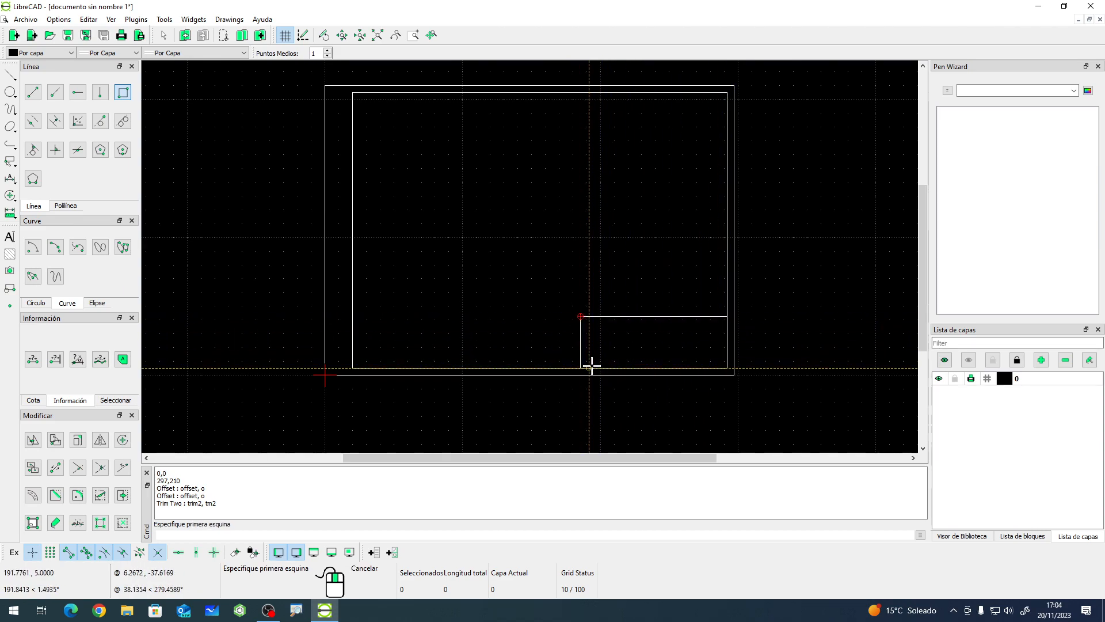
- Draw a horizontal line across the title block rectangle, dividing it into an upper and a lower row
scroll(688, 338, up, 1)
scroll(689, 337, up, 1)
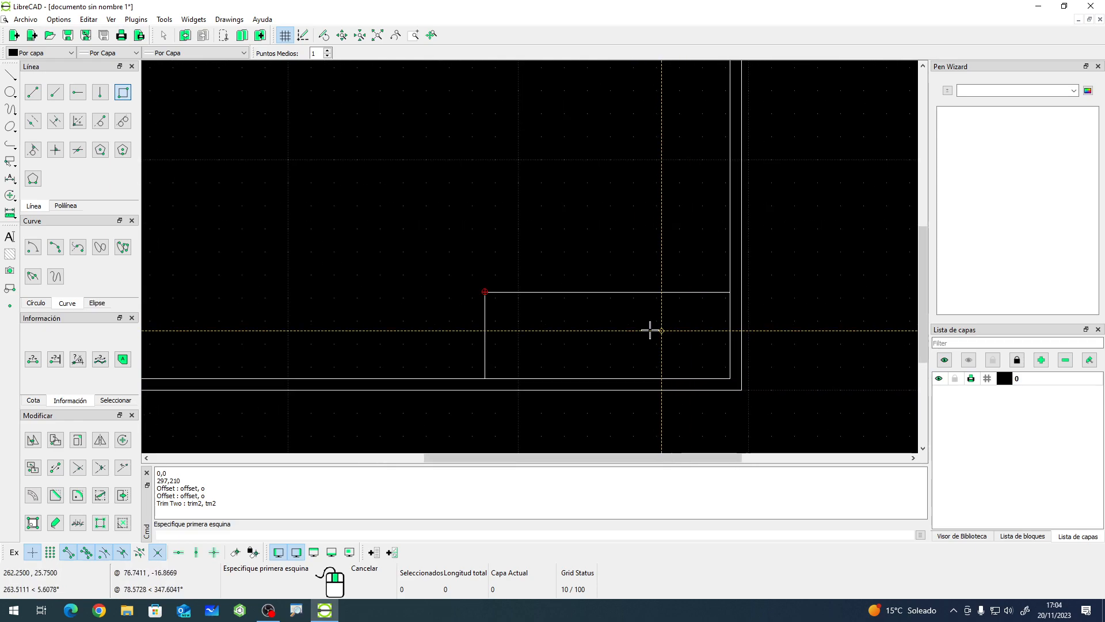
click(34, 93)
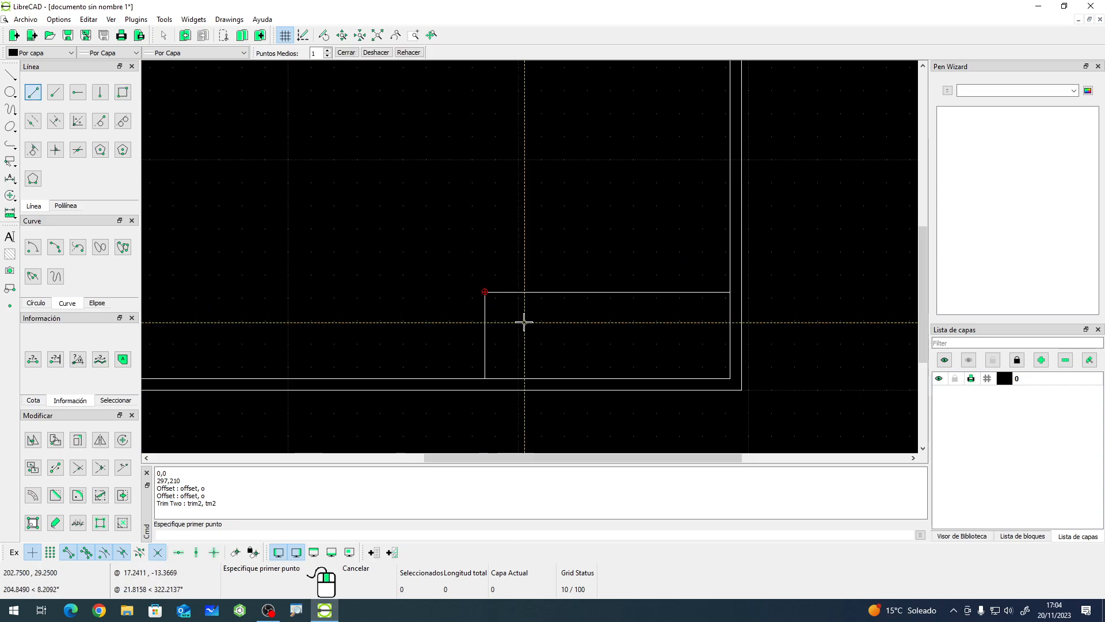
click(484, 334)
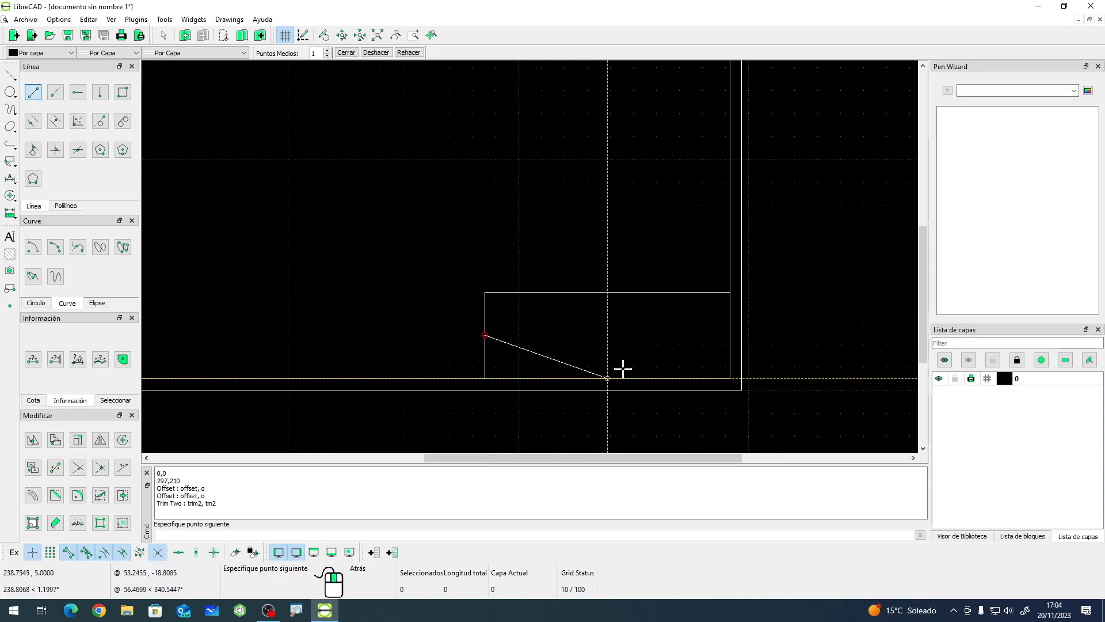
click(729, 334)
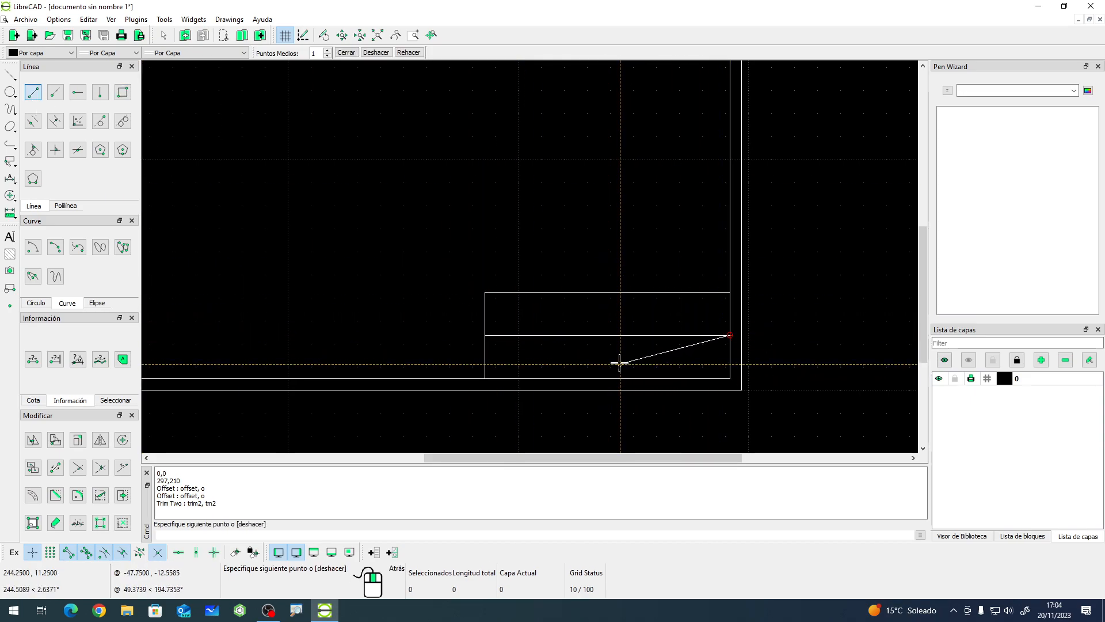
key(Escape)
- Draw a vertical line from the title block's top edge down to the horizontal divider
click(33, 92)
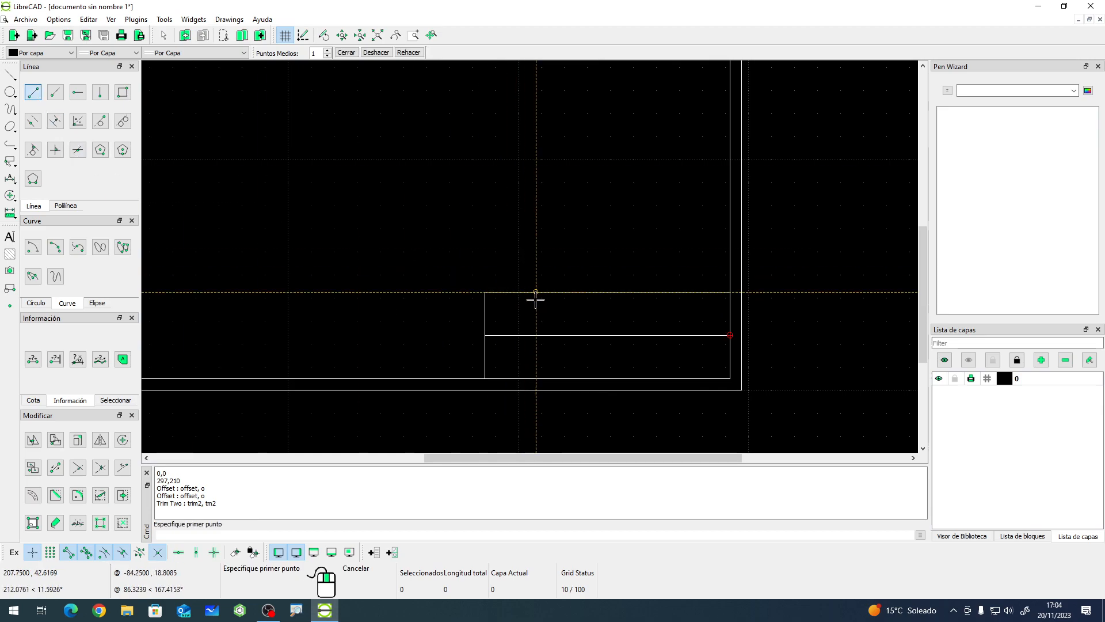
click(542, 292)
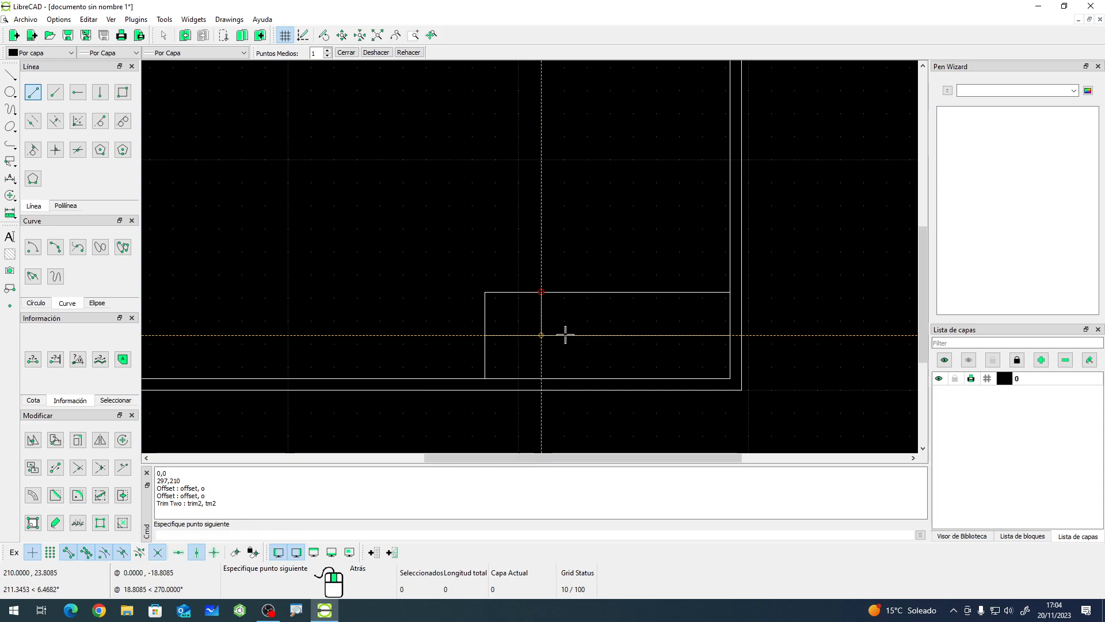
click(545, 333)
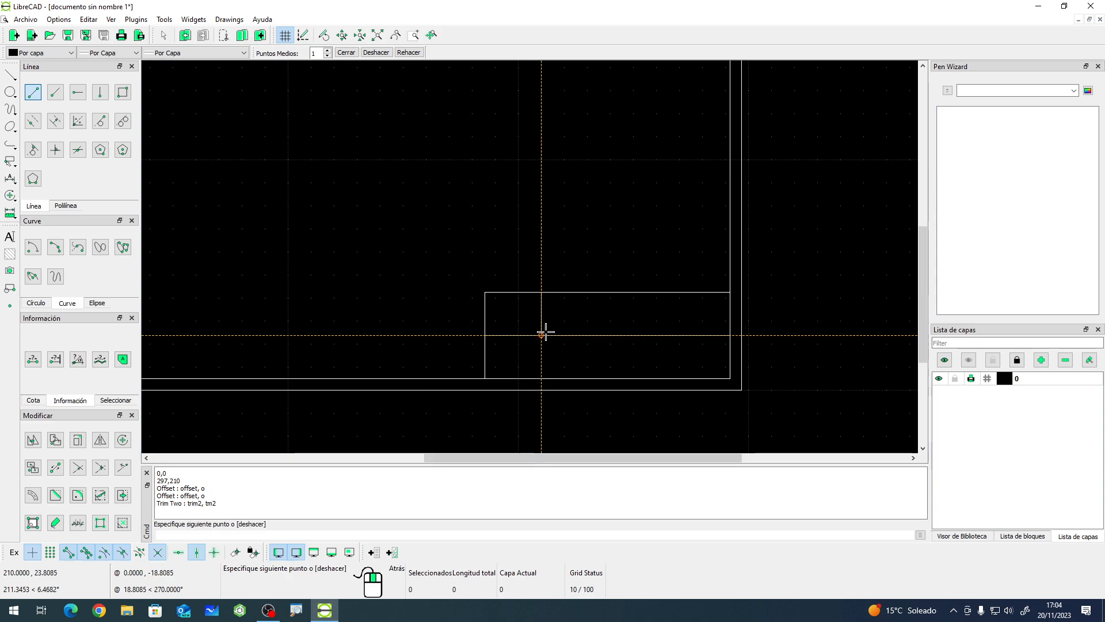
right_click(449, 374)
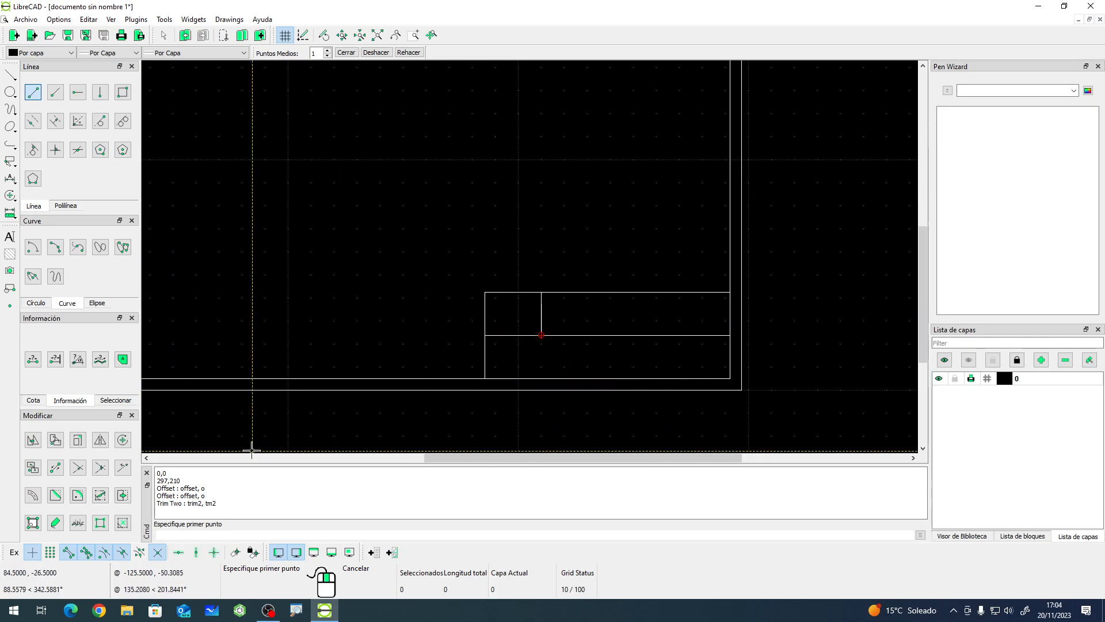
right_click(584, 340)
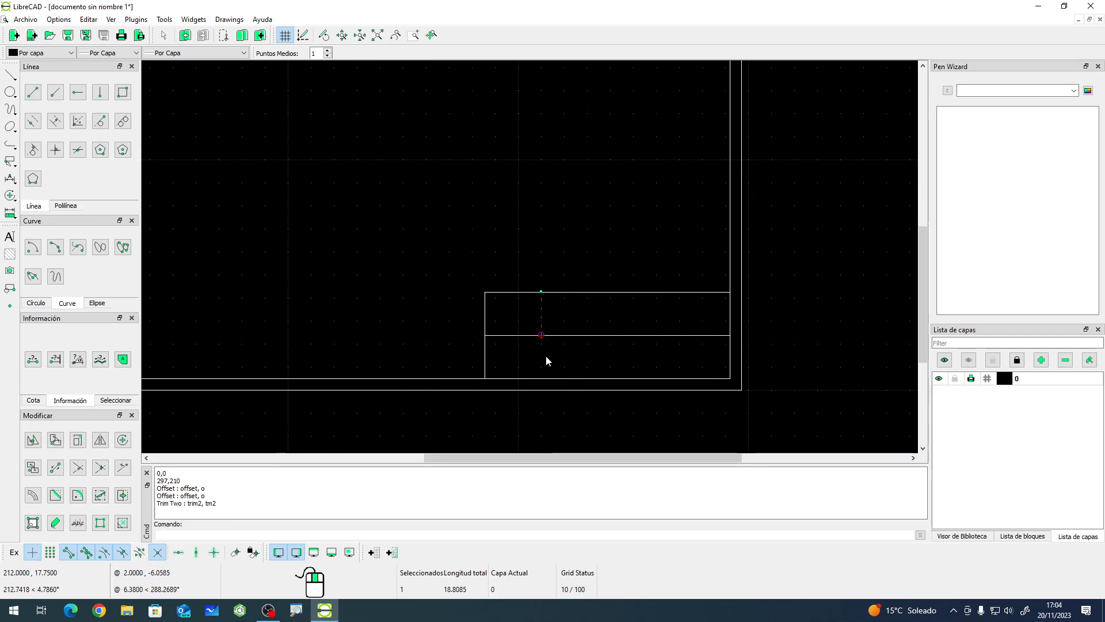
- Offset the short vertical divider three times, 20 units each to the right, to form upper-row cells
click(25, 496)
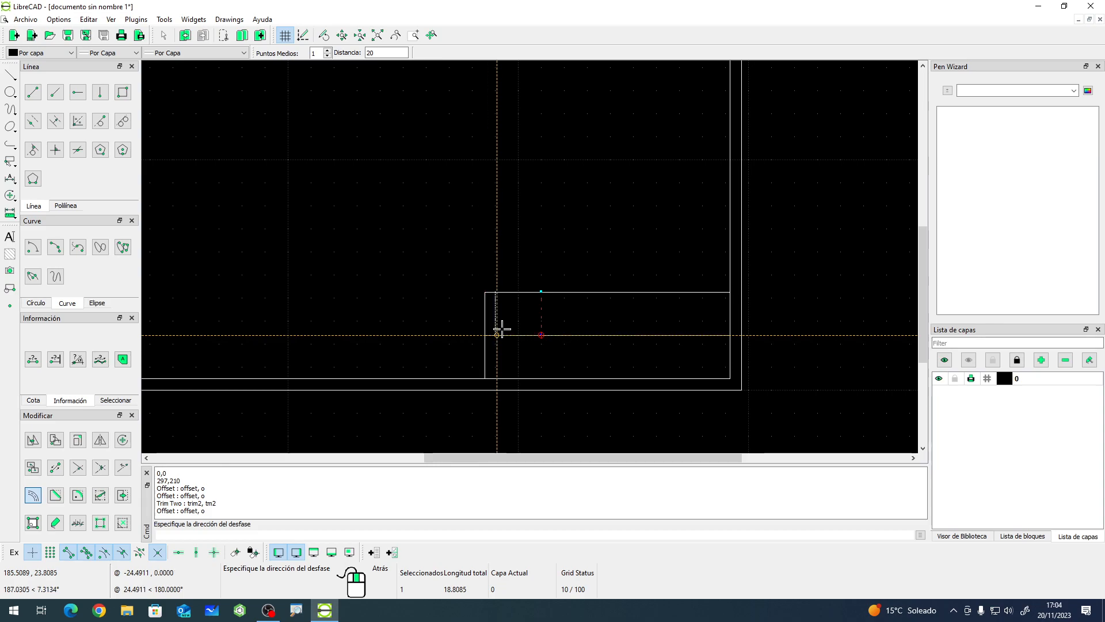
click(617, 313)
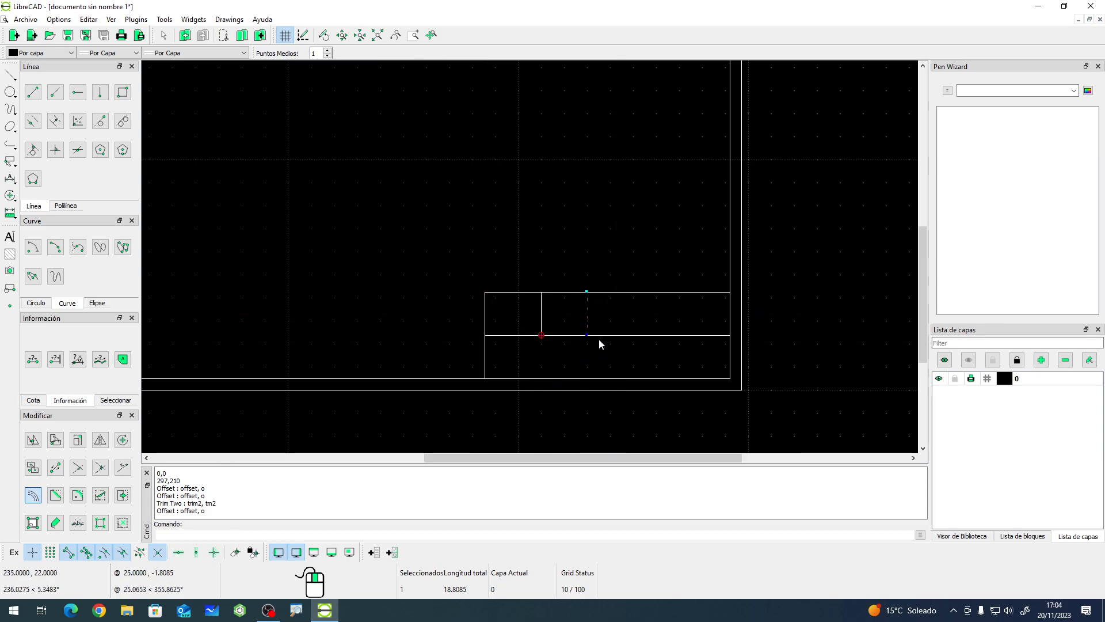
click(44, 495)
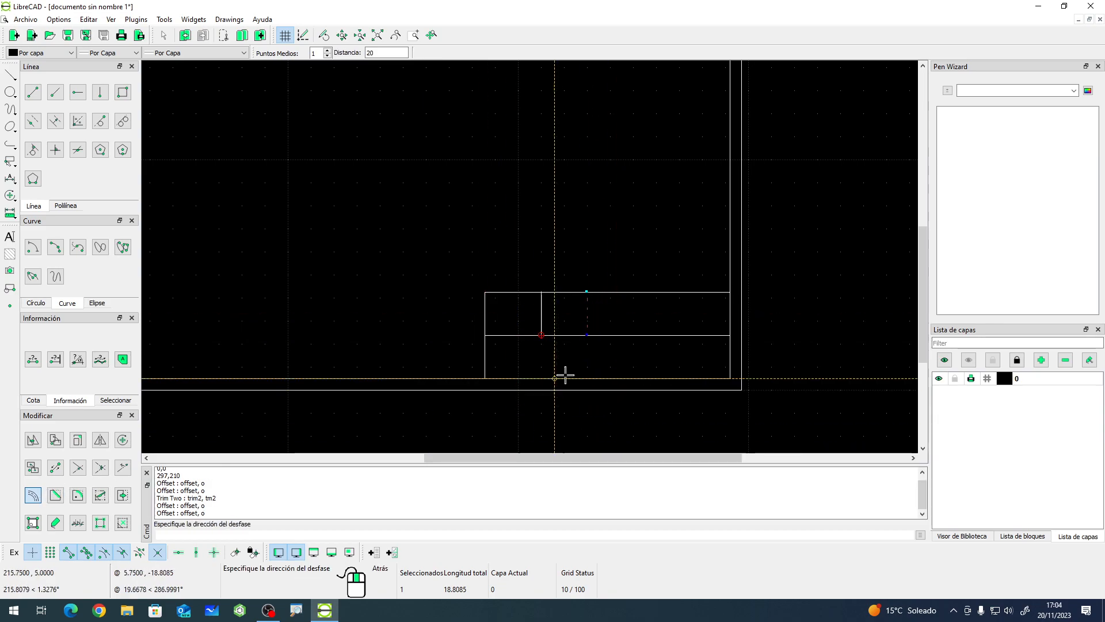
click(649, 320)
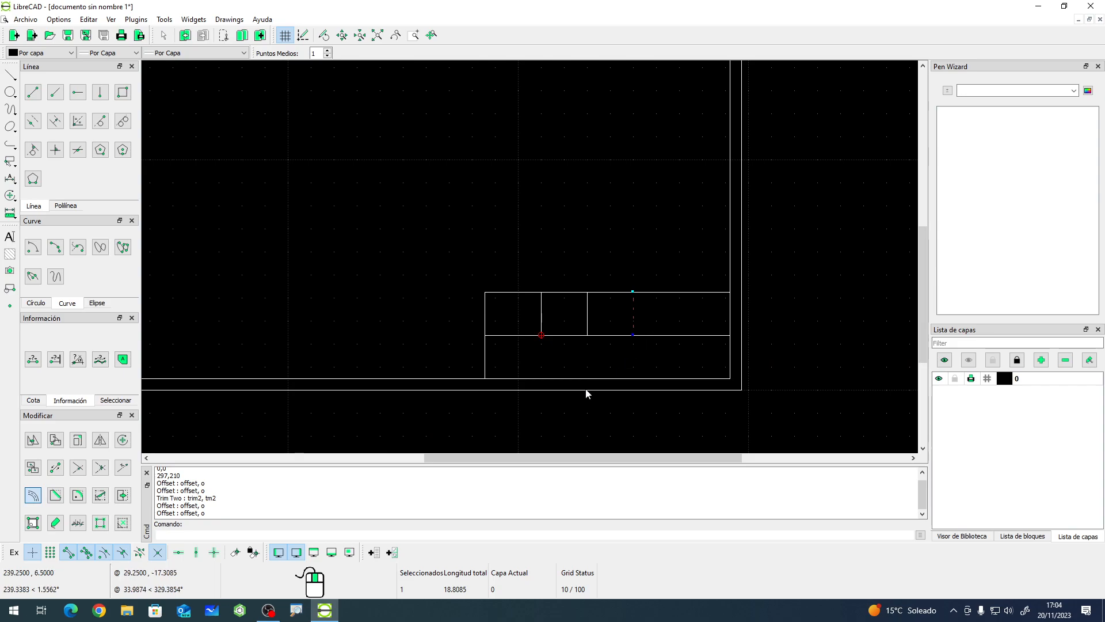
click(32, 496)
click(742, 305)
key(Escape)
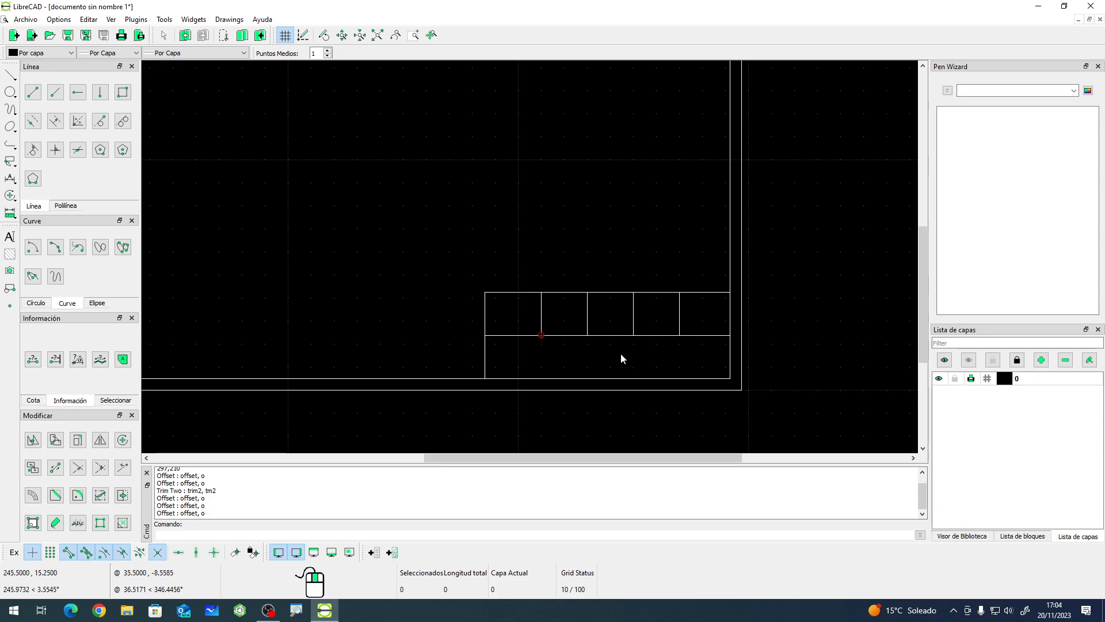
- Draw a vertical line from the horizontal divider down to the title block's bottom edge below the second cell line
click(33, 92)
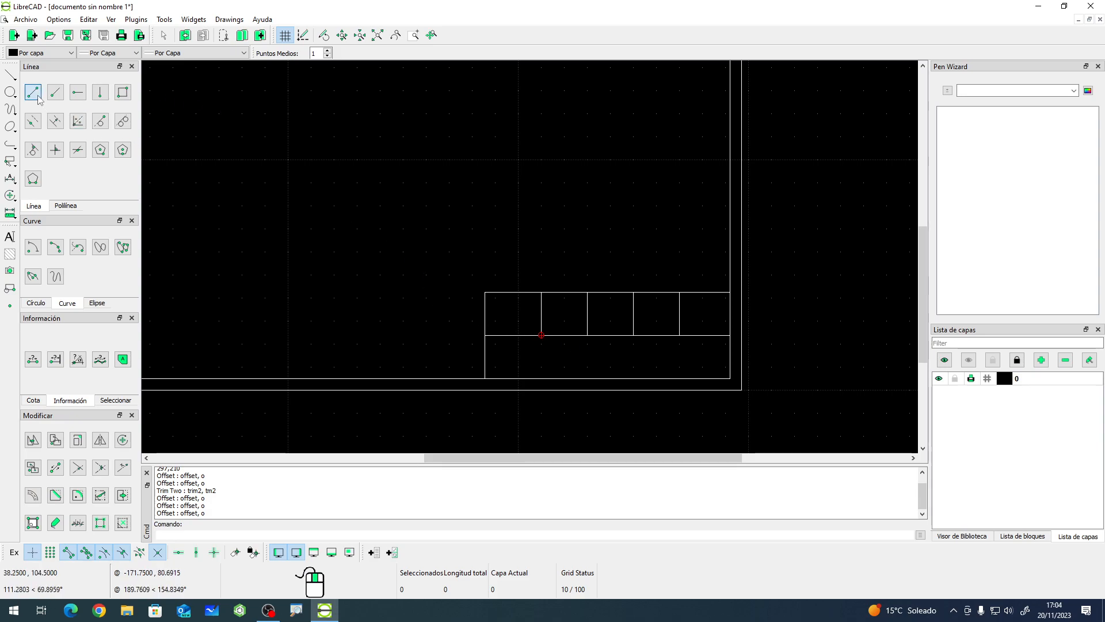
click(587, 335)
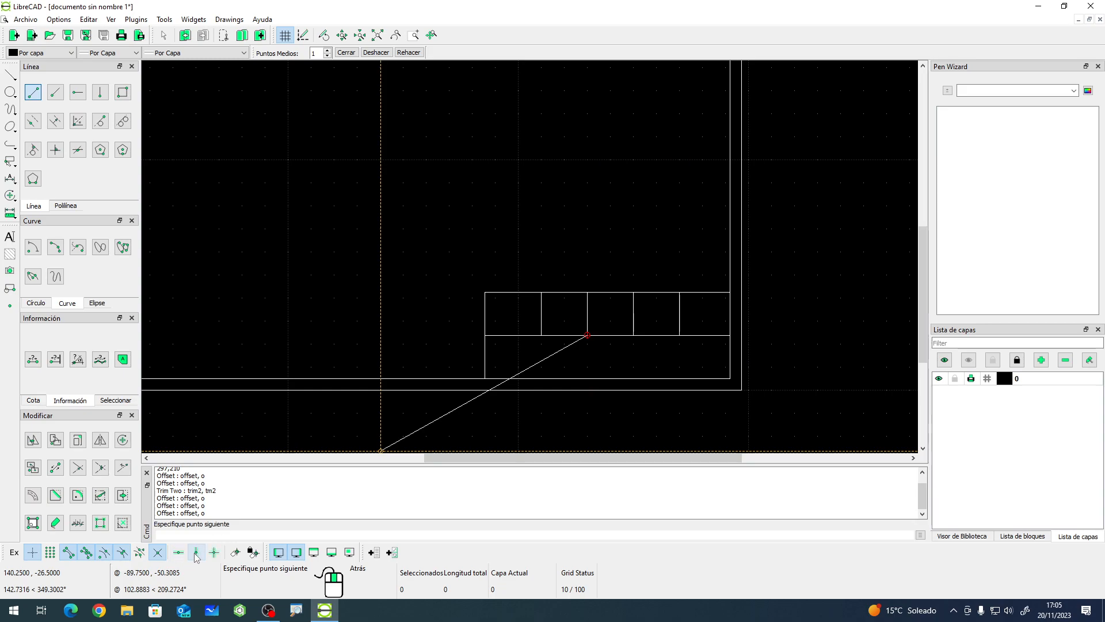
click(587, 378)
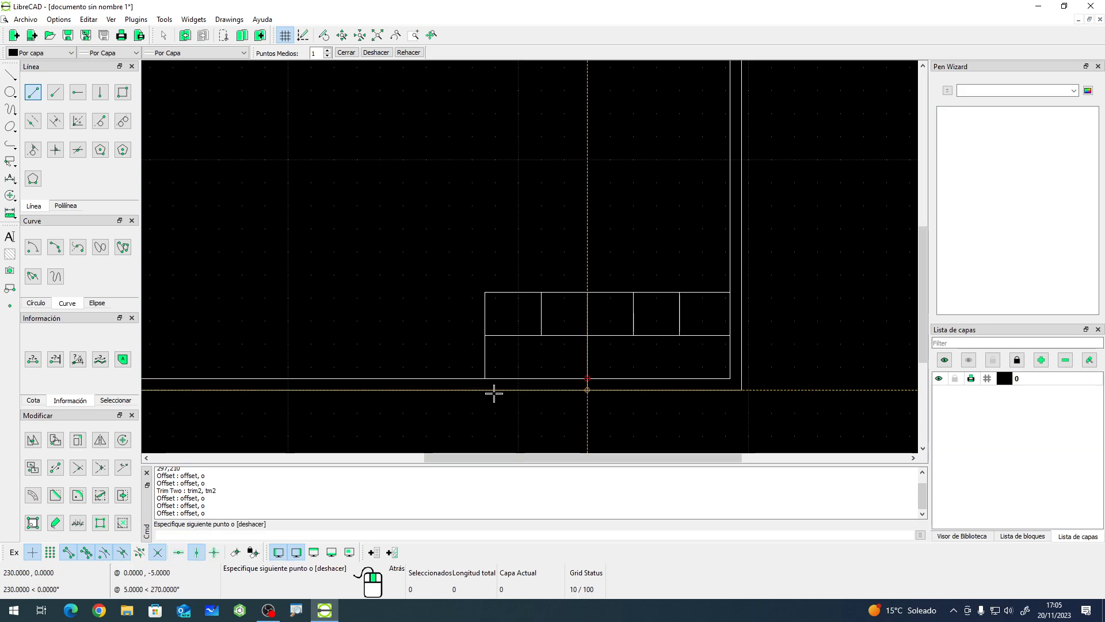
right_click(512, 397)
right_click(529, 405)
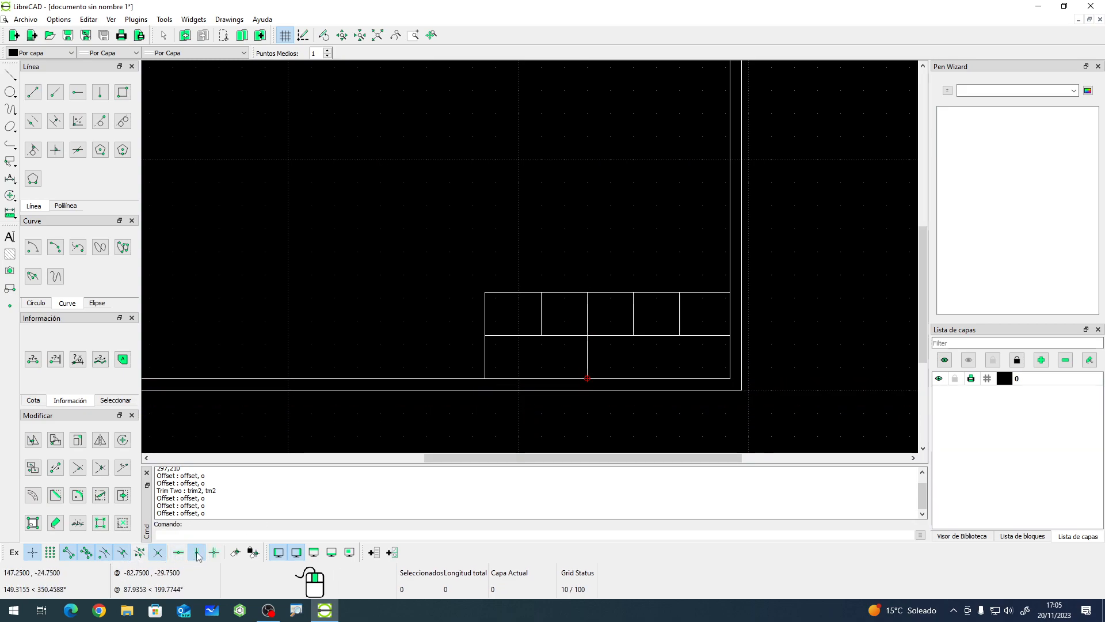
click(410, 336)
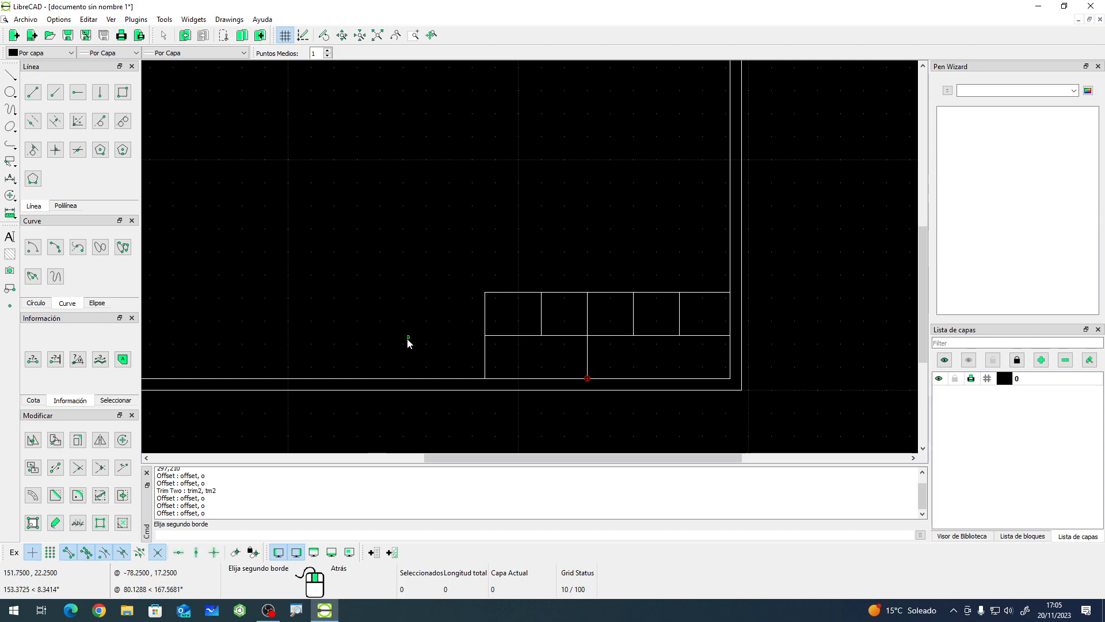
right_click(403, 333)
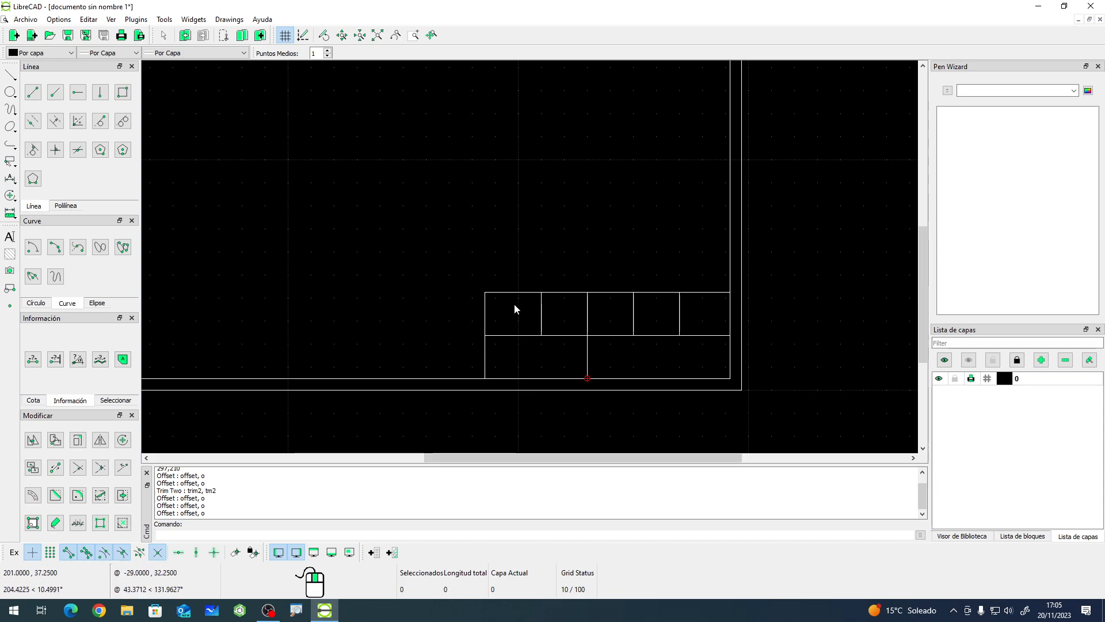
- Start a multiline text and browse the available fonts, keeping the standard font
click(9, 237)
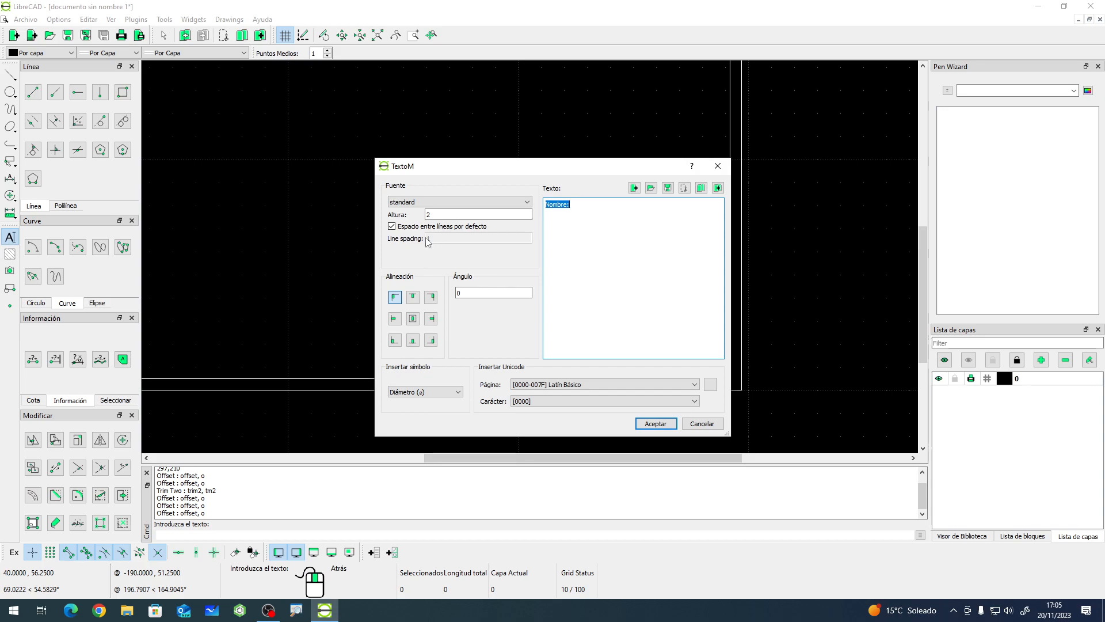
click(430, 203)
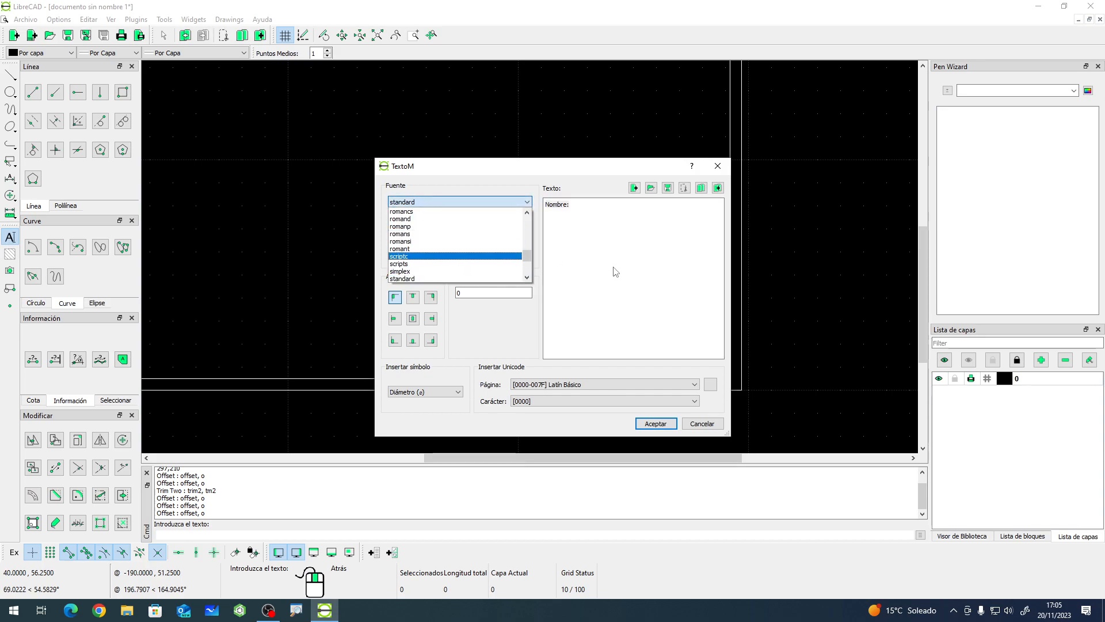
mouse_move(530, 257)
mouse_down()
mouse_move(528, 222)
mouse_move(528, 269)
mouse_up()
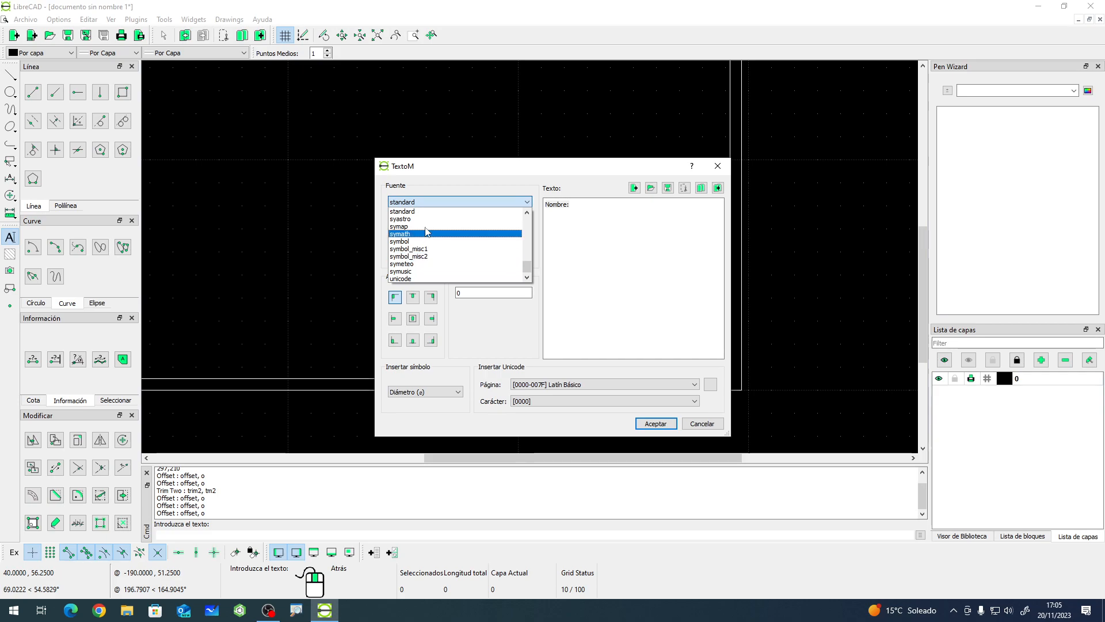
scroll(520, 261, up, 2)
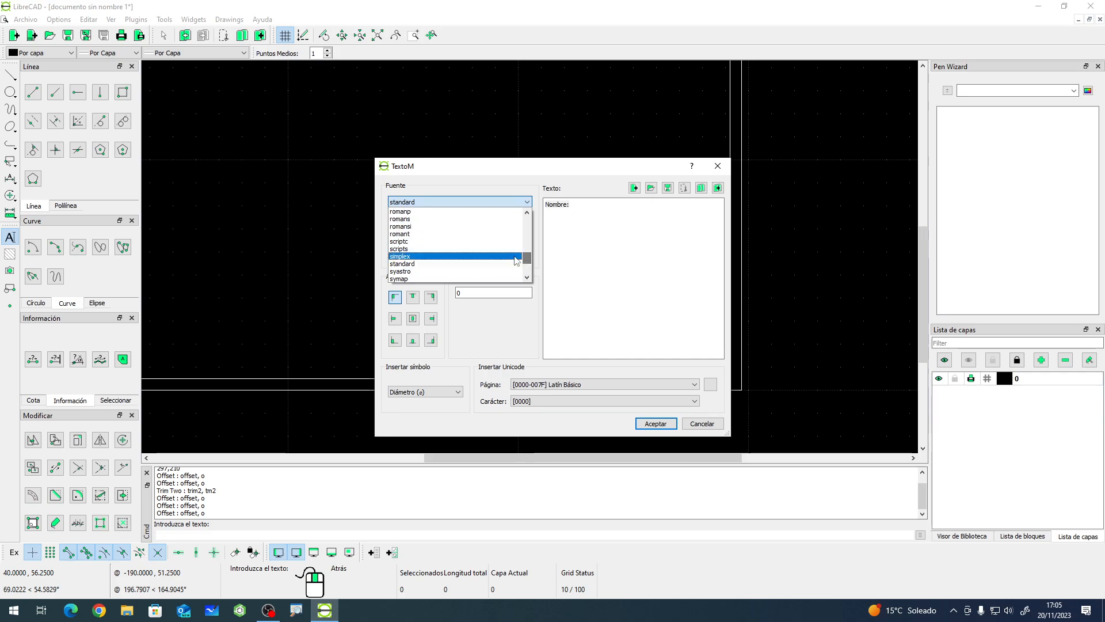
scroll(426, 260, up, 3)
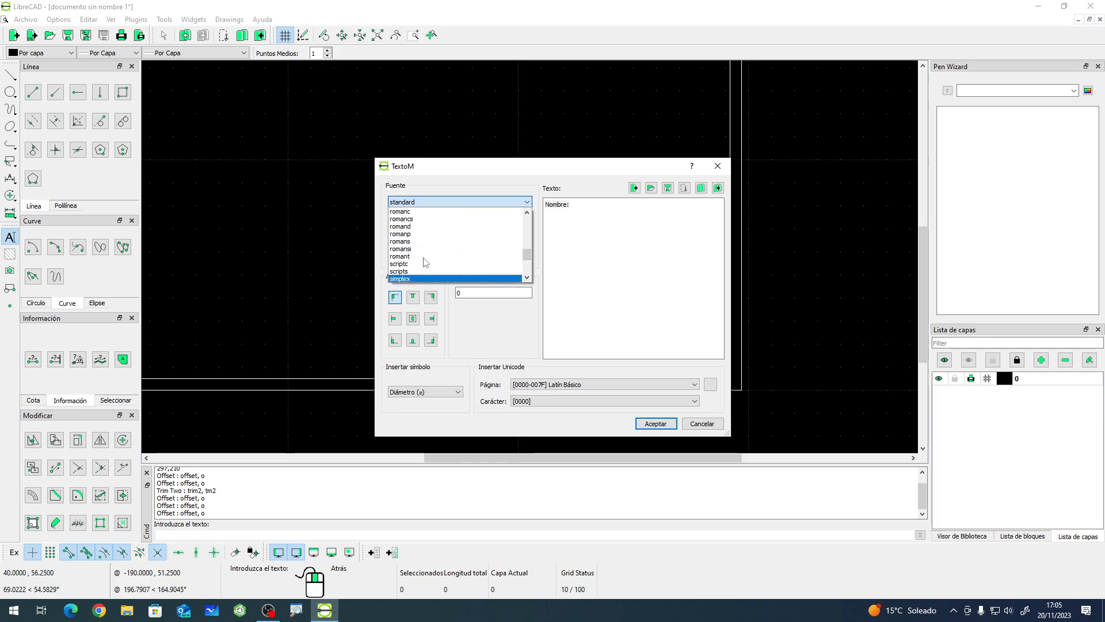
scroll(425, 262, down, 4)
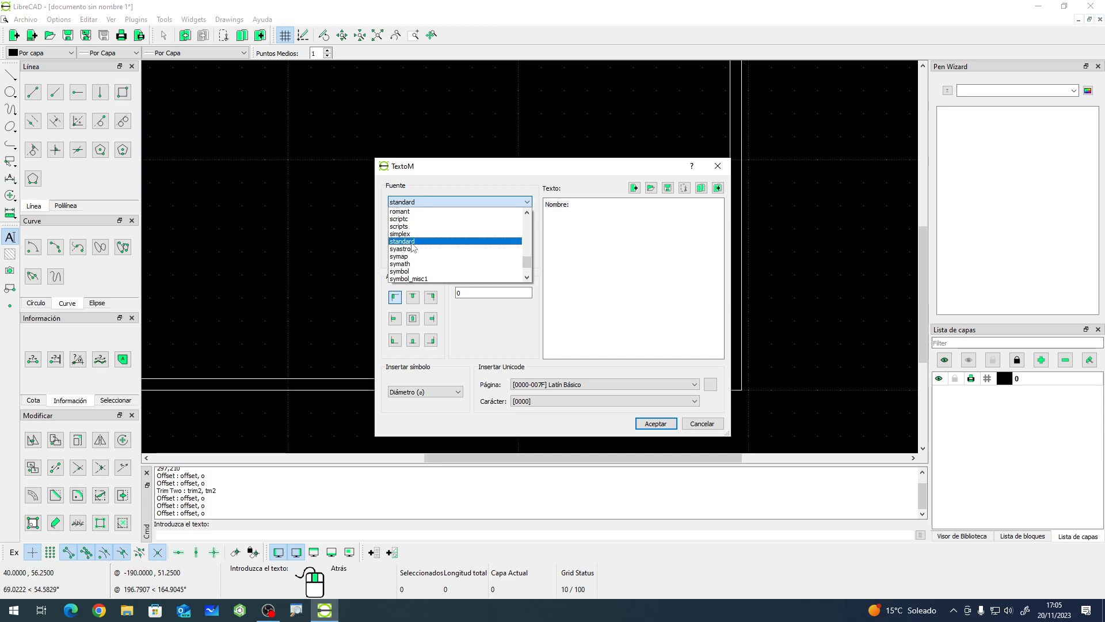
scroll(412, 247, up, 4)
scroll(417, 228, up, 2)
scroll(418, 229, down, 1)
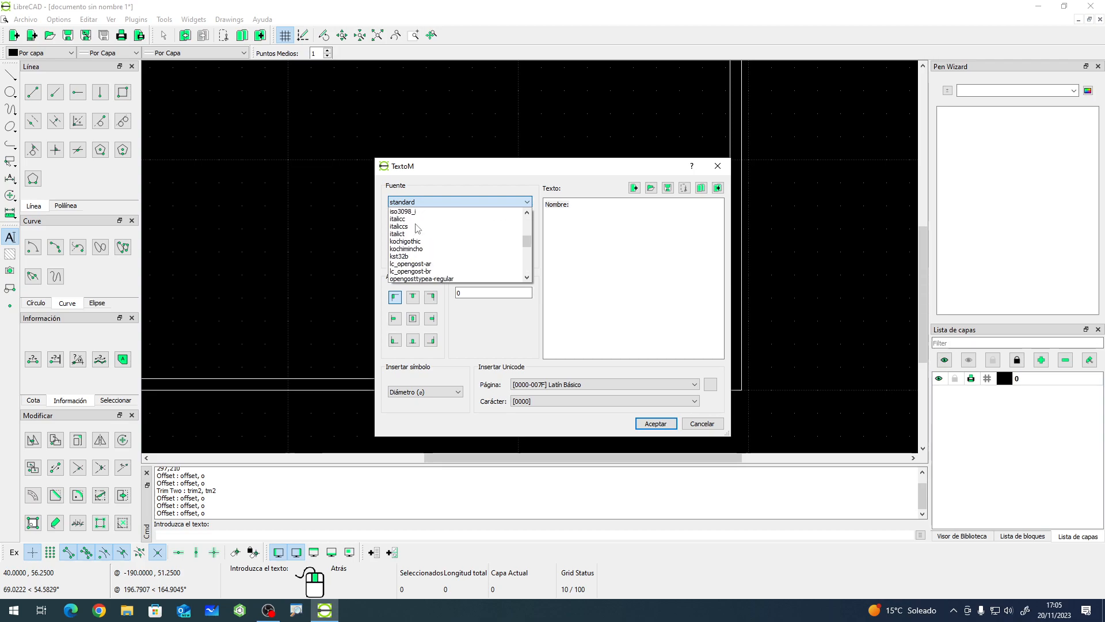
scroll(418, 228, down, 2)
scroll(418, 228, down, 2)
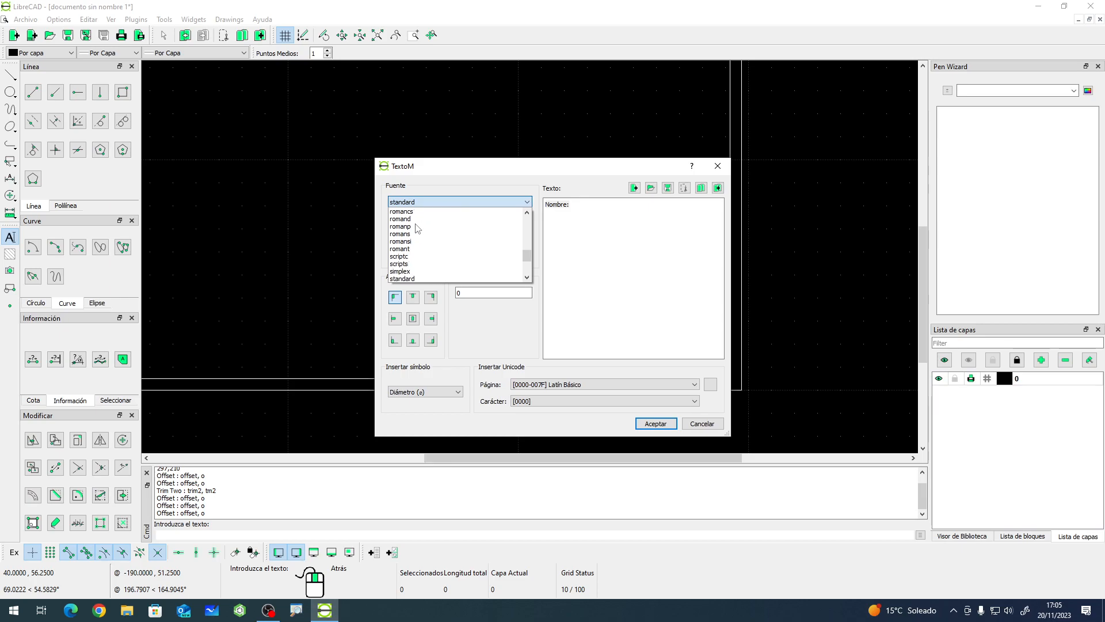
scroll(418, 228, down, 2)
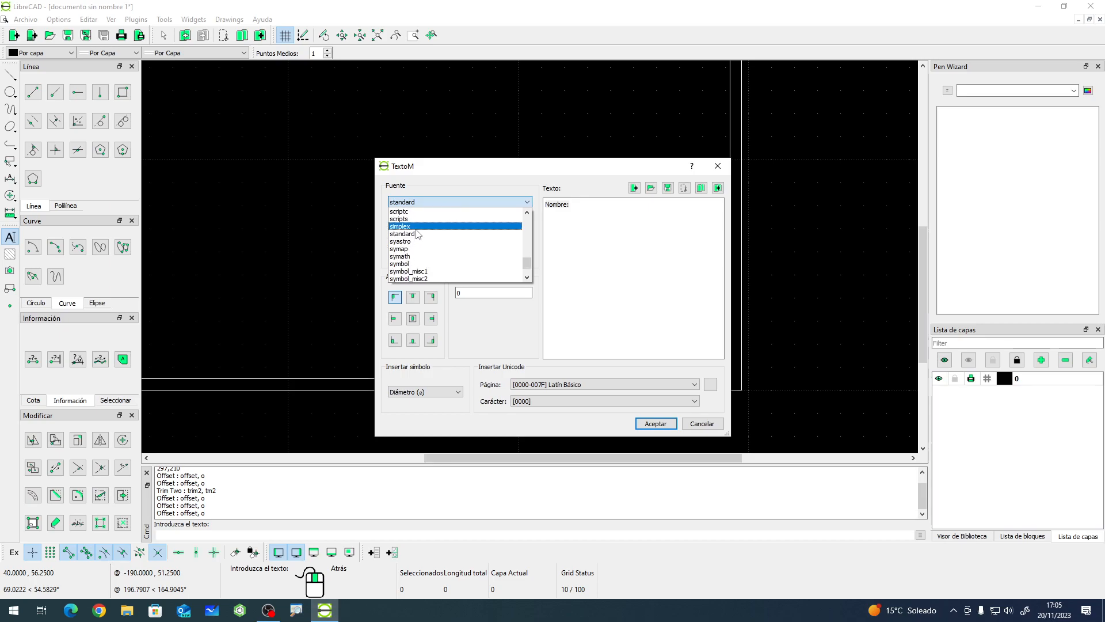
scroll(418, 232, up, 2)
click(417, 279)
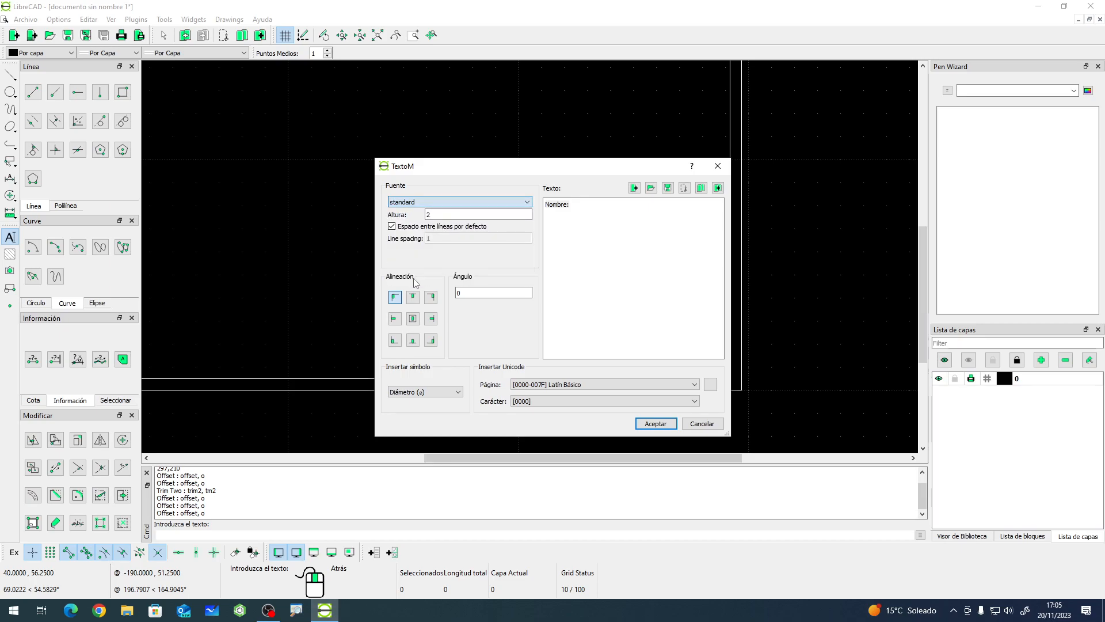
- Enter the text Nombre: at height 2 and place it at the top-left corner of the first title block cell
click(571, 206)
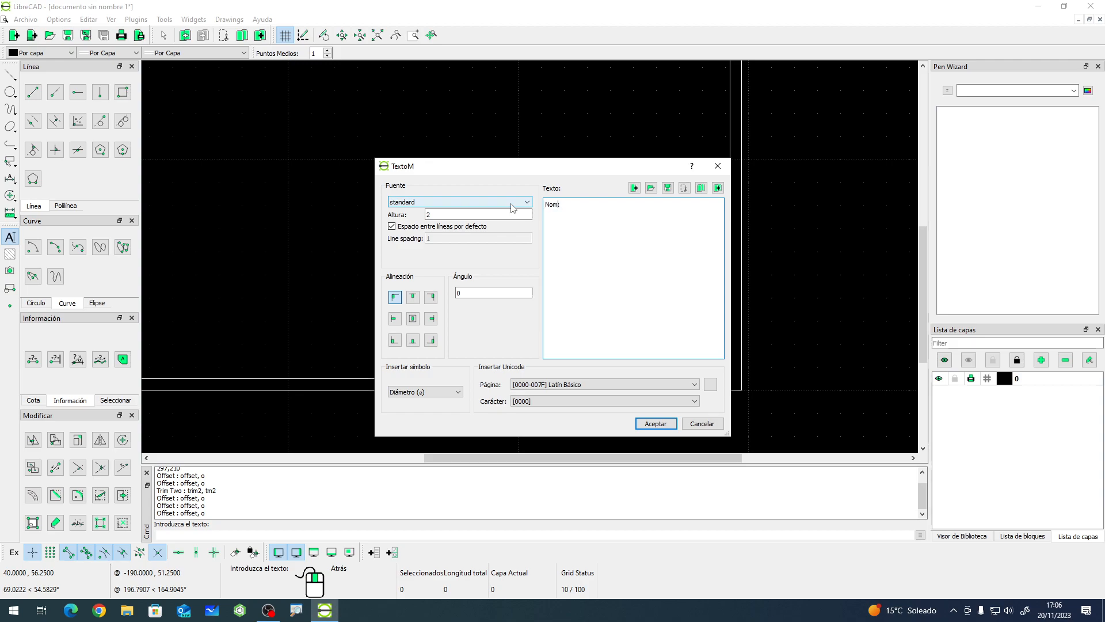
text(bre:)
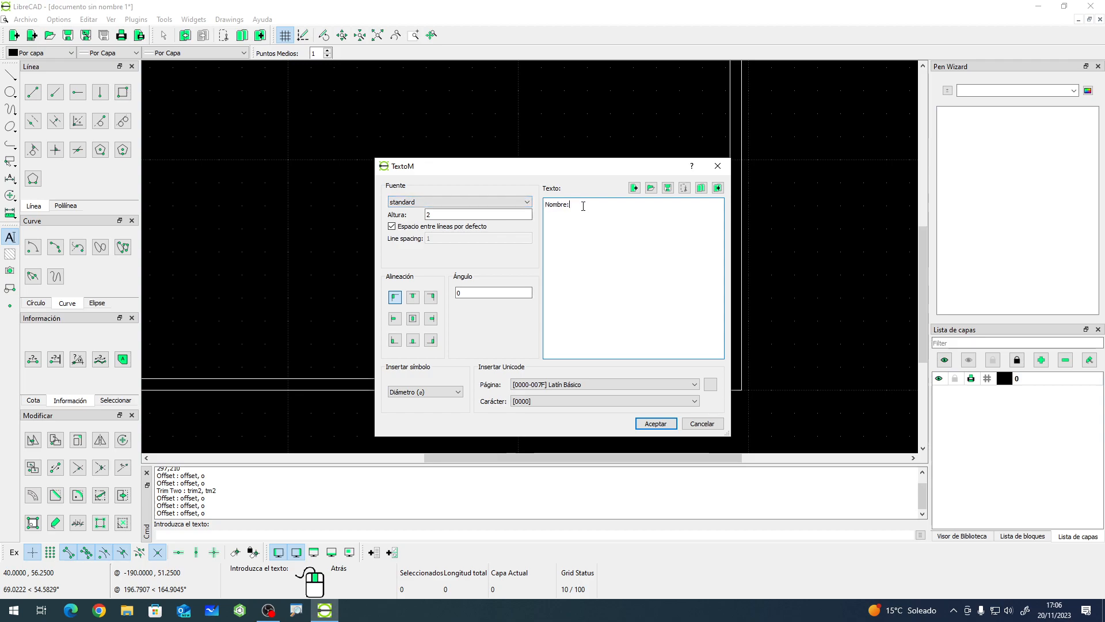
double_click(428, 214)
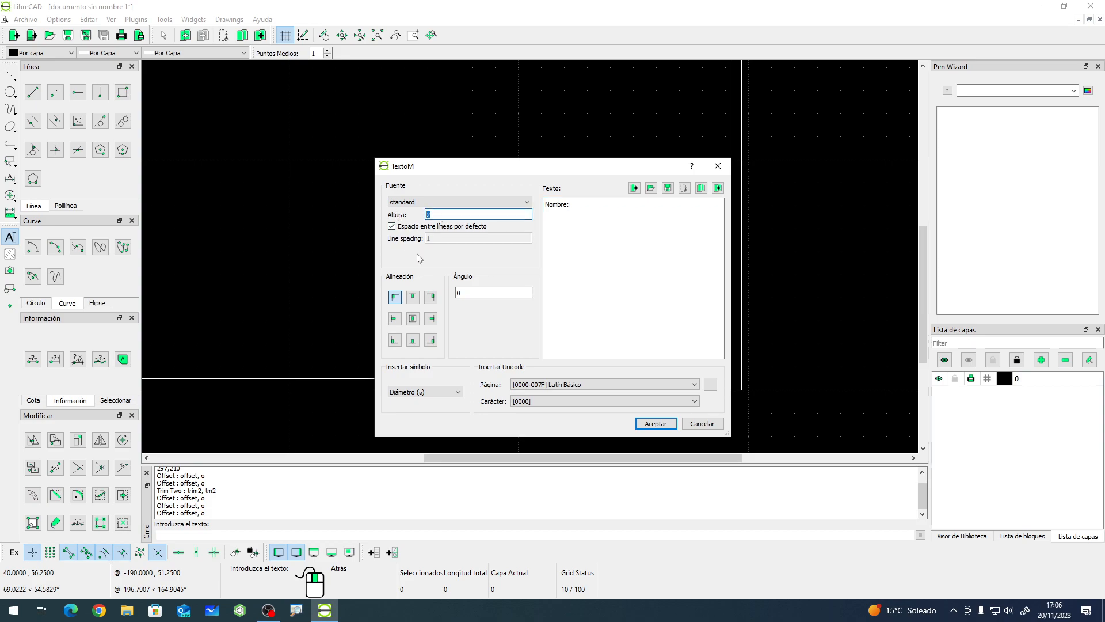
click(653, 423)
scroll(501, 305, up, 4)
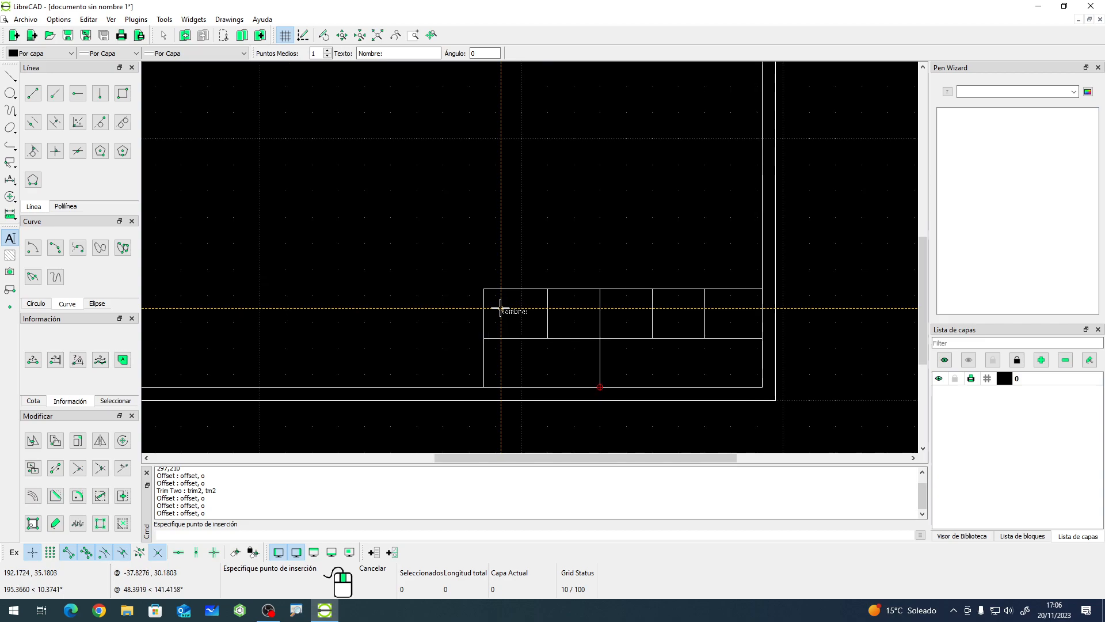
scroll(498, 302, up, 2)
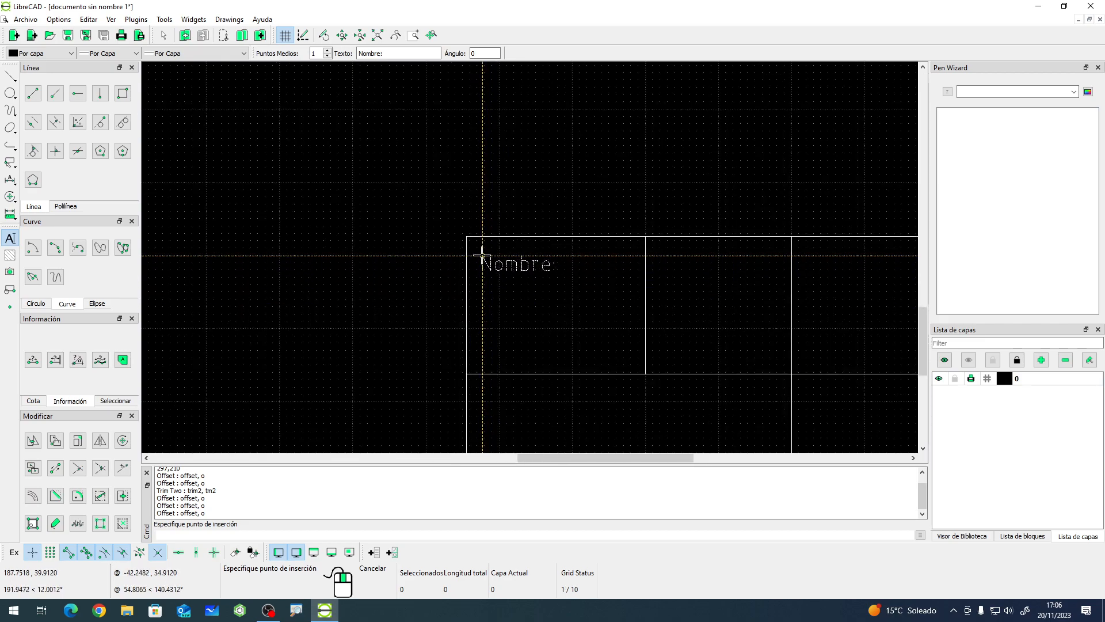
click(480, 252)
right_click(555, 357)
right_click(587, 354)
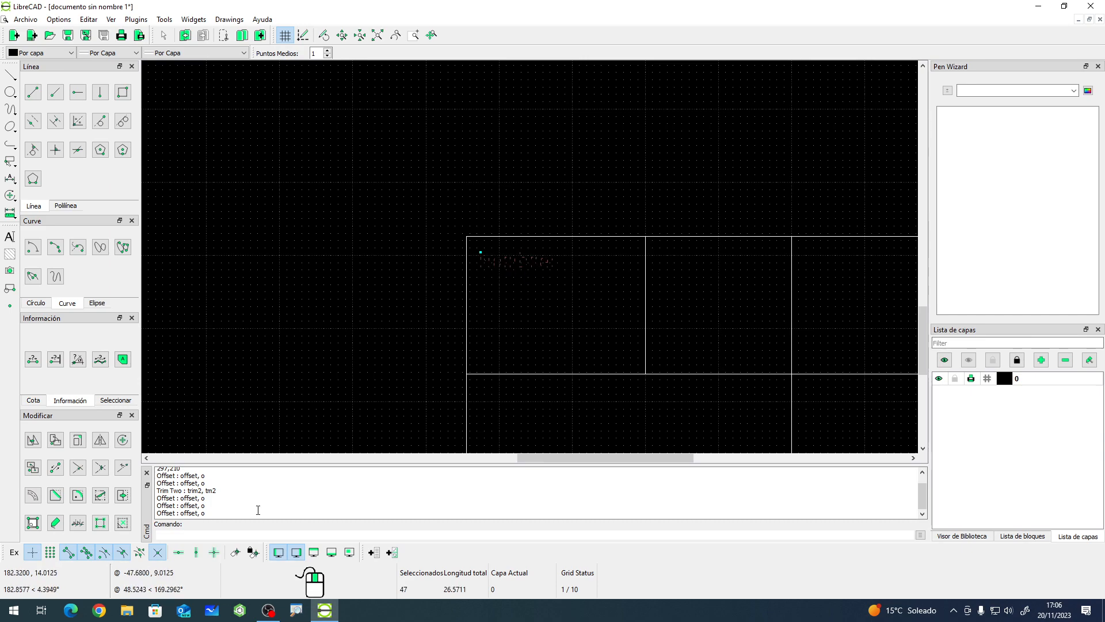
click(33, 522)
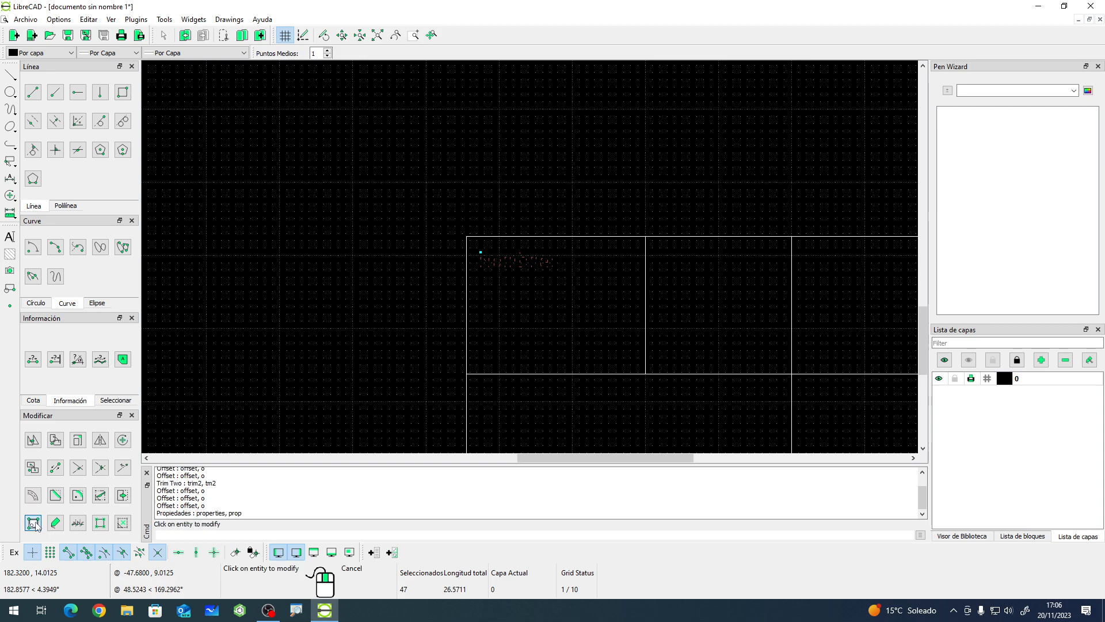
click(500, 267)
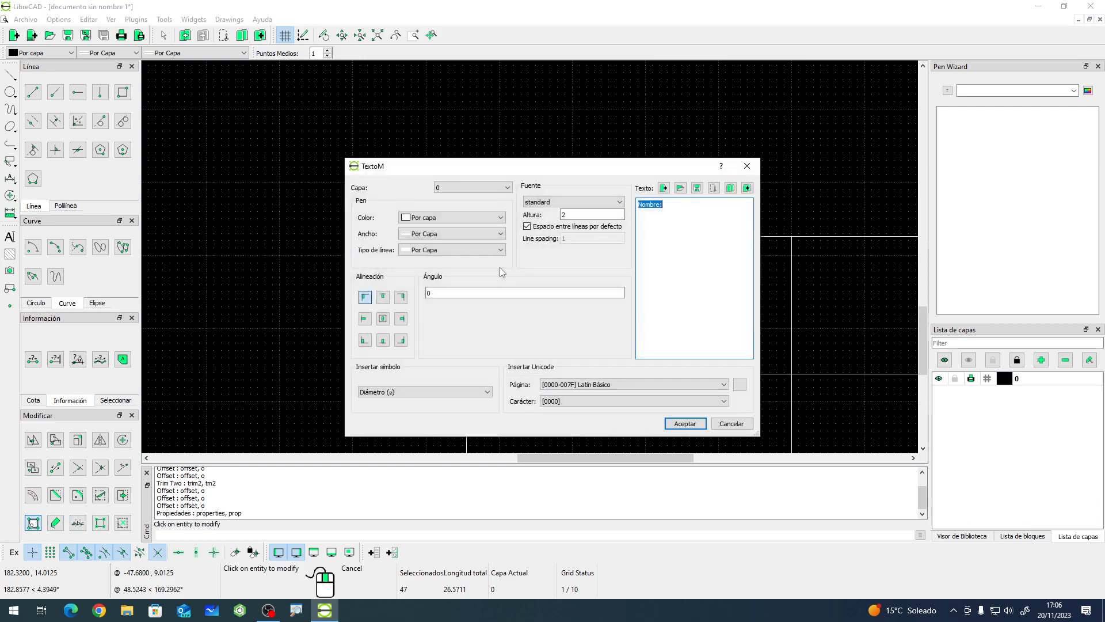
click(619, 202)
scroll(580, 251, down, 3)
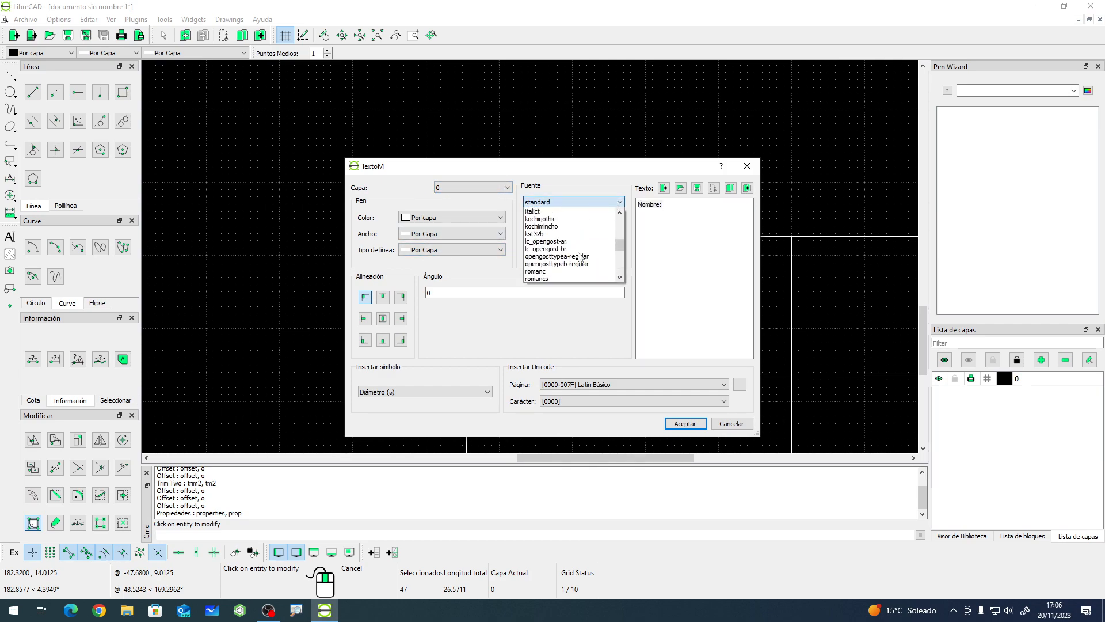
click(586, 351)
click(573, 216)
text(2)
key(Tab)
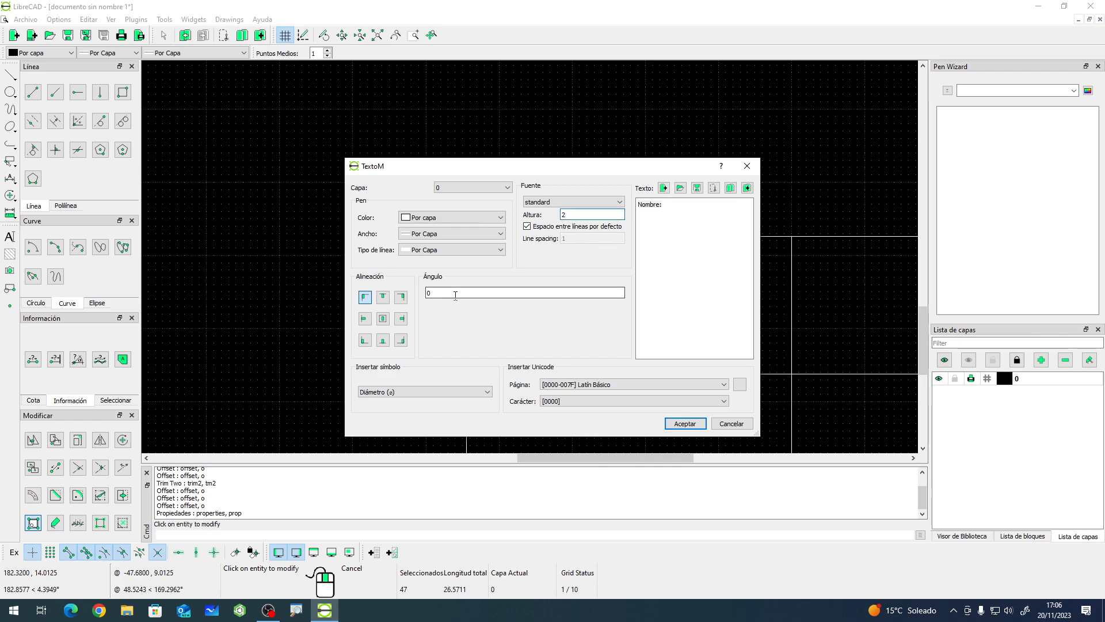
click(662, 208)
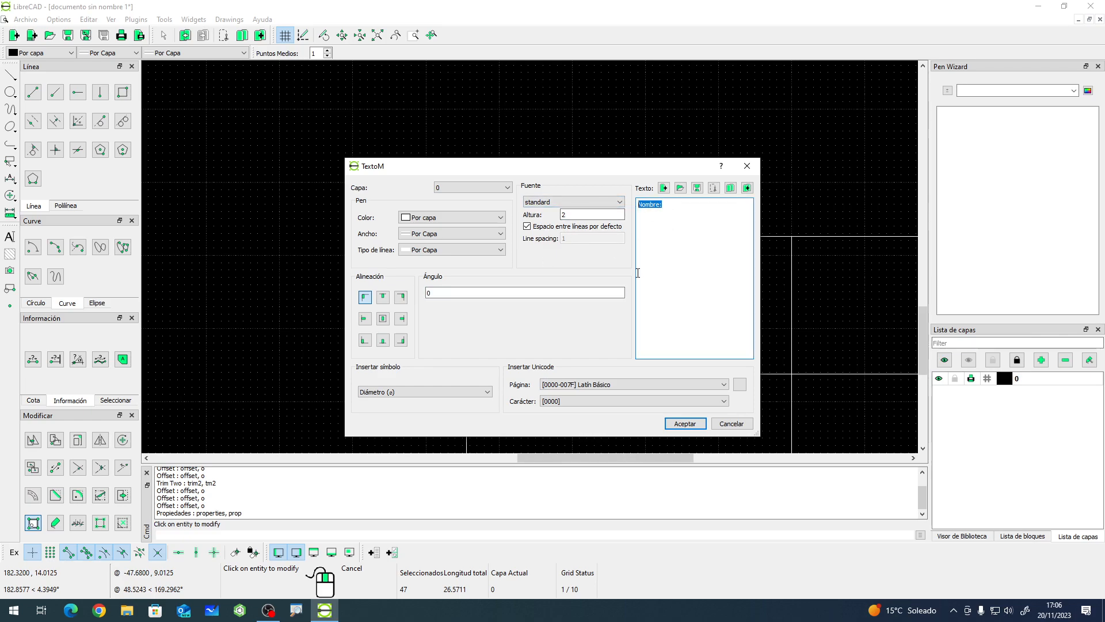
click(732, 424)
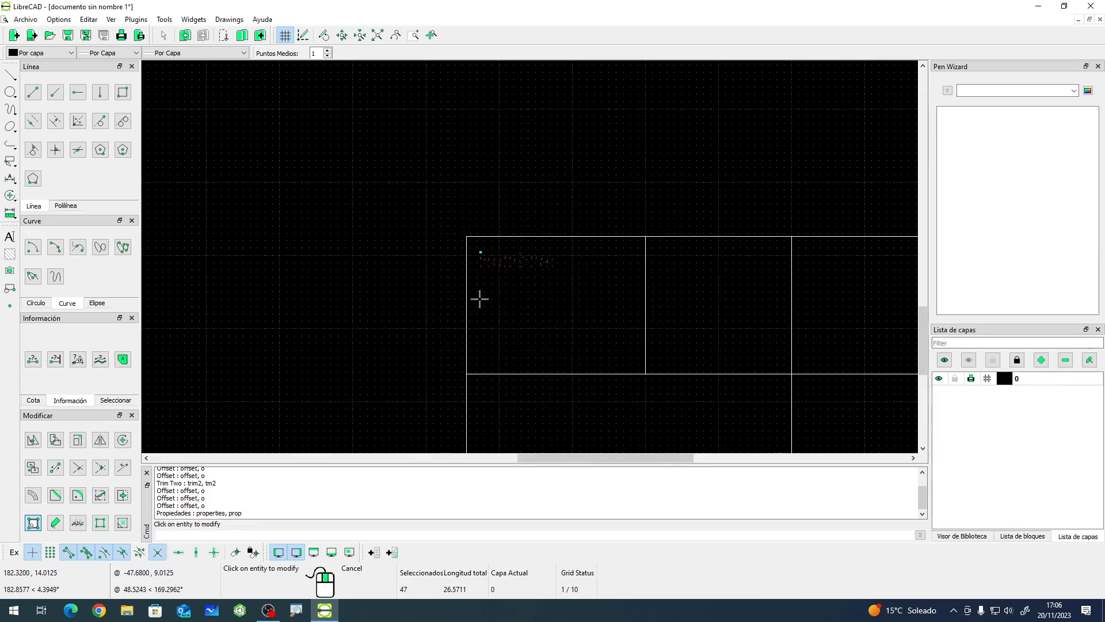
key(Escape)
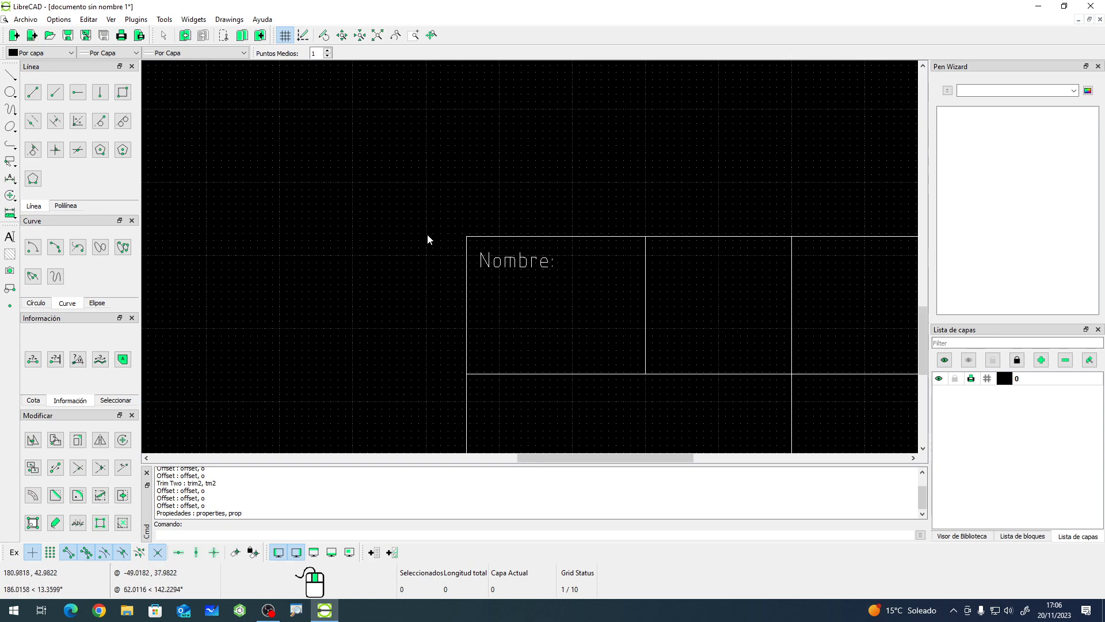
- Create a new layer named hoja with a default line width of 0.35mm (ISO)
scroll(401, 242, down, 4)
scroll(598, 380, down, 3)
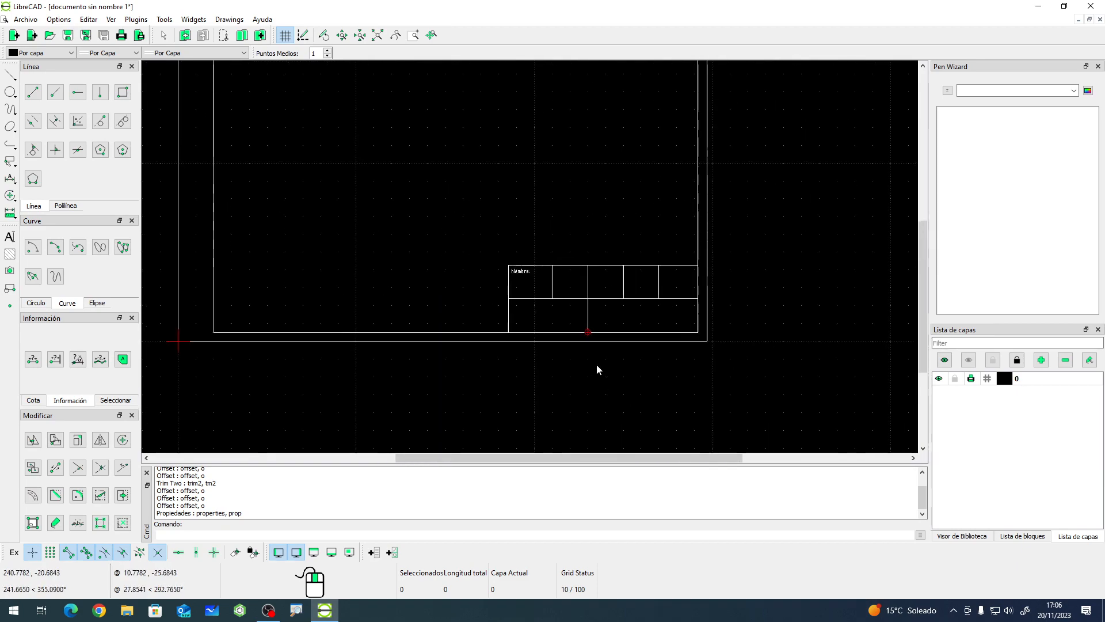
mouse_move(568, 310)
middle_down()
mouse_move(551, 318)
mouse_move(567, 369)
middle_up()
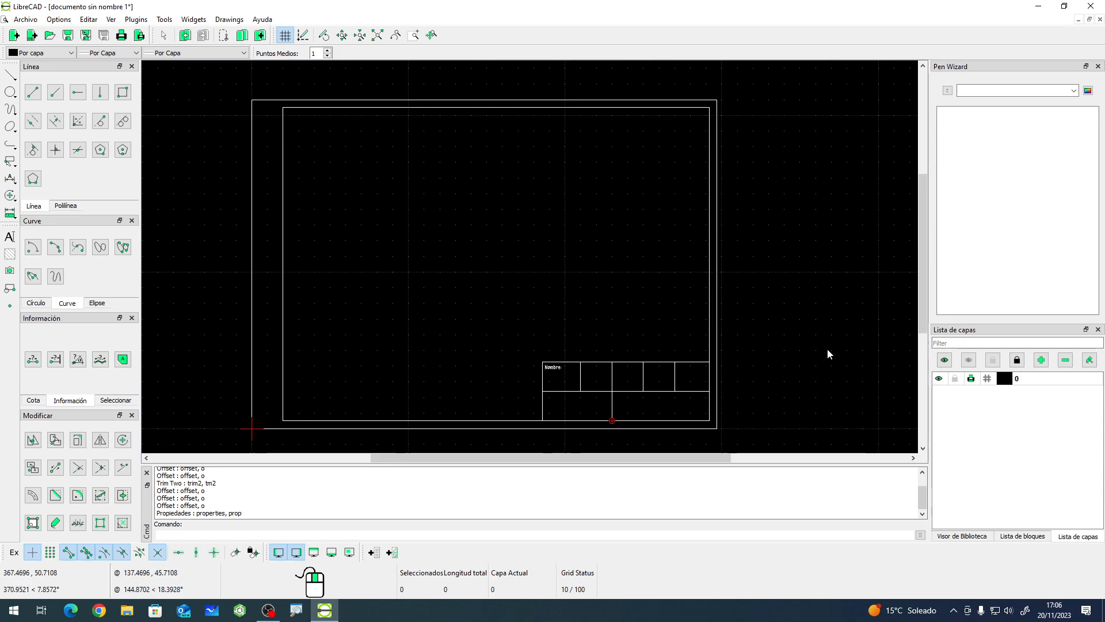
click(1043, 362)
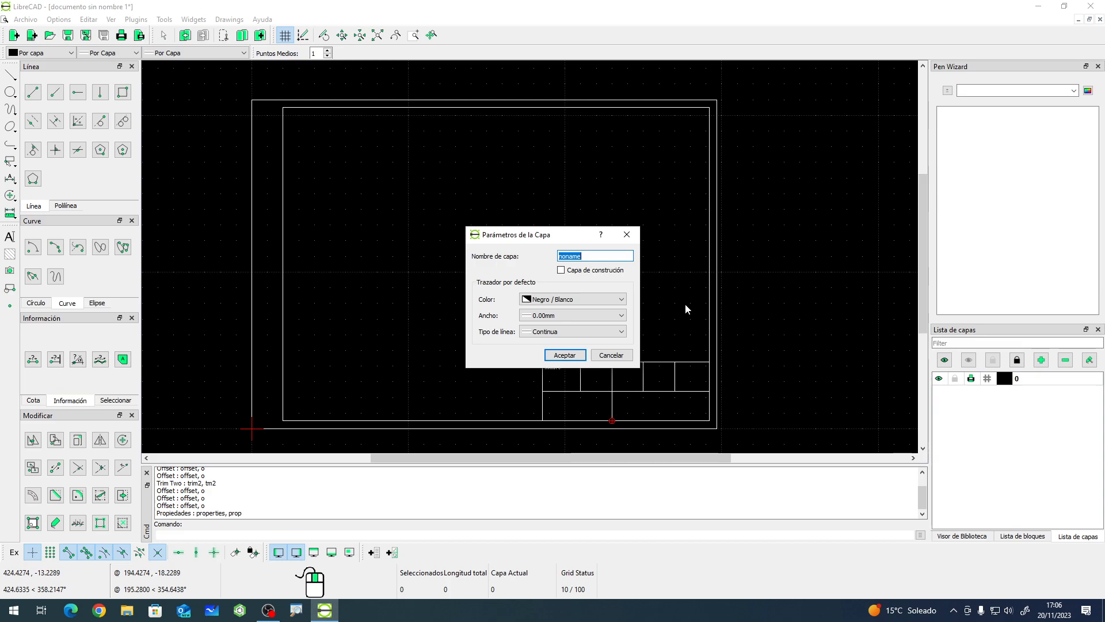
text(hoja)
click(592, 319)
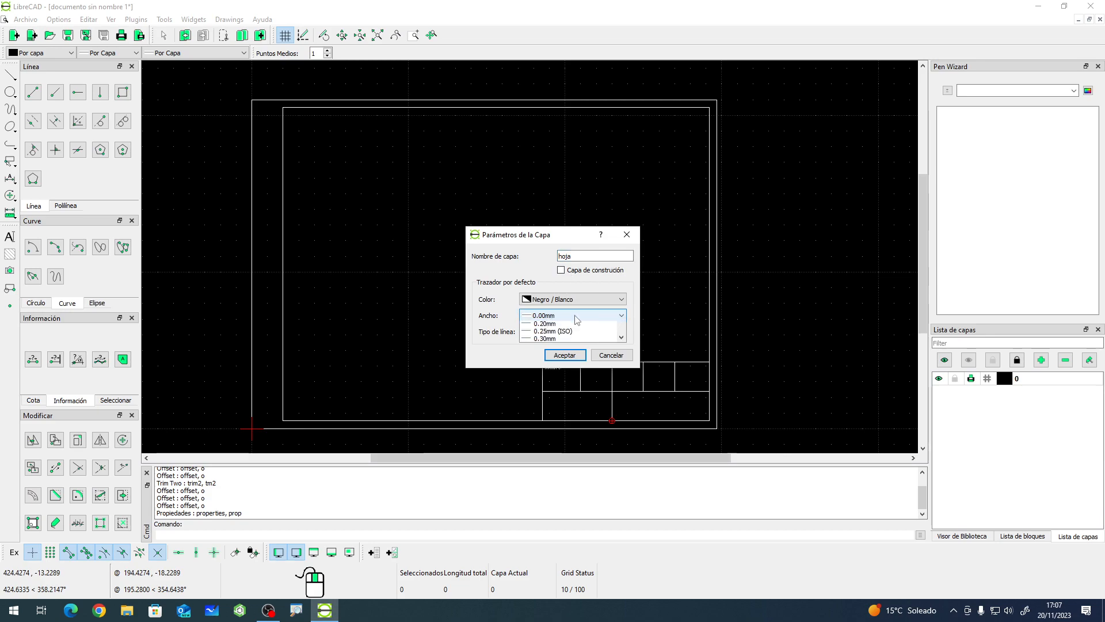
scroll(561, 361, down, 2)
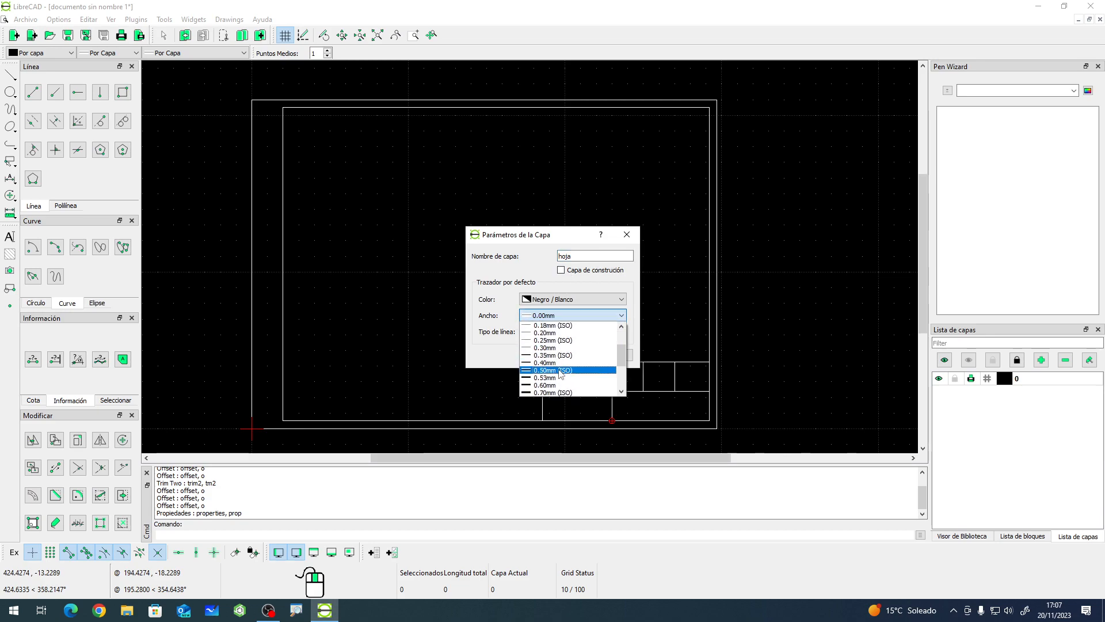
click(557, 356)
click(564, 355)
- Select the whole drawing and assign all its entities to the hoja layer with the Attributes command
drag(223, 79, 743, 439)
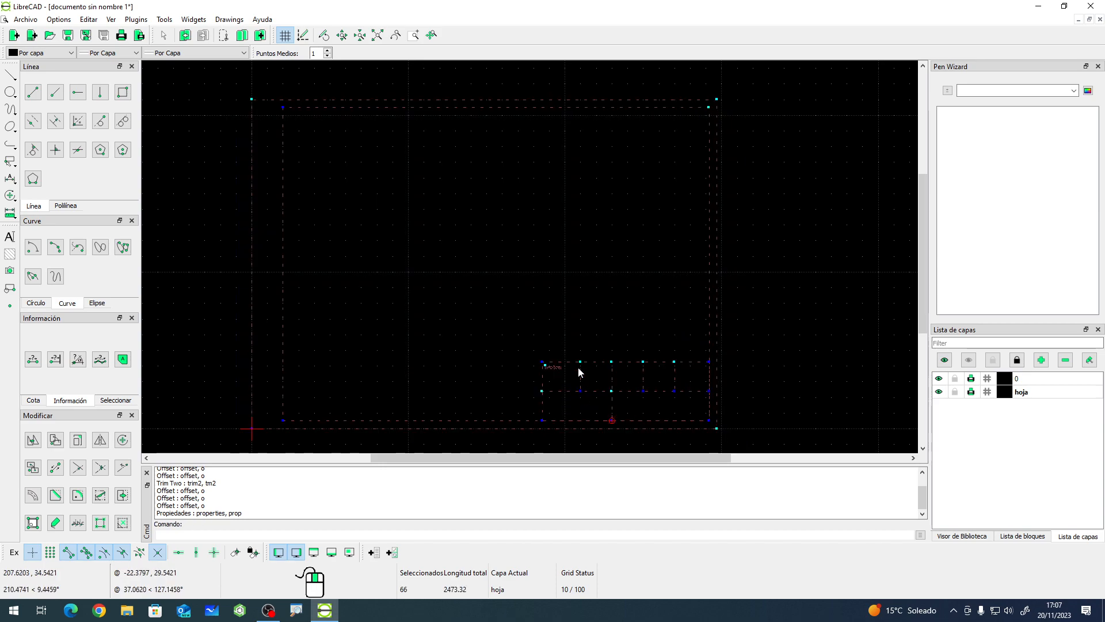
click(55, 522)
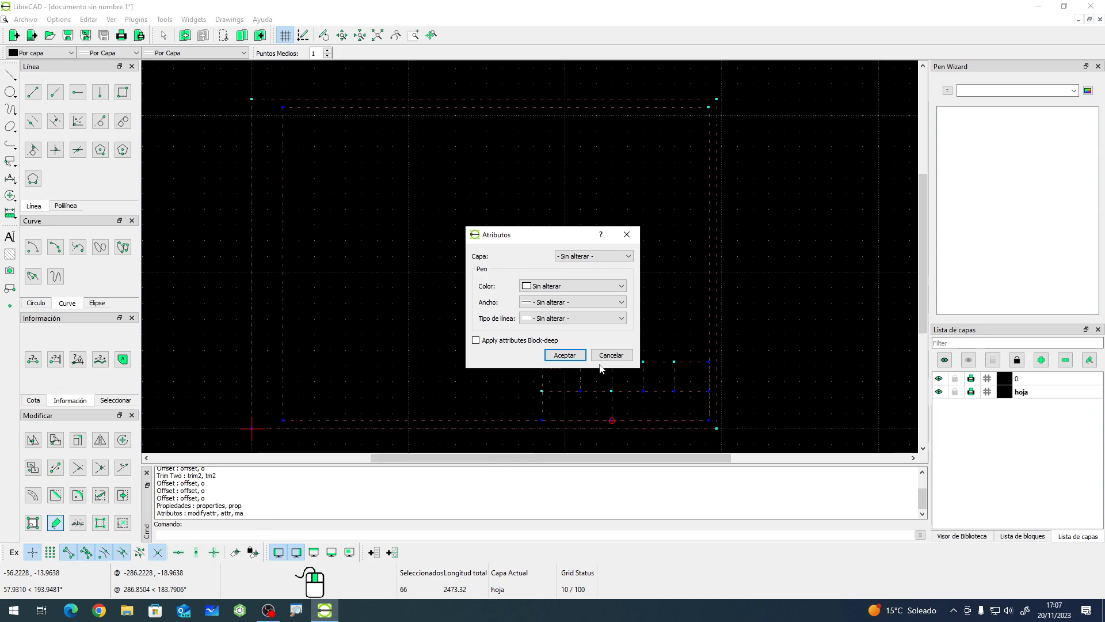
click(610, 257)
click(579, 279)
click(567, 353)
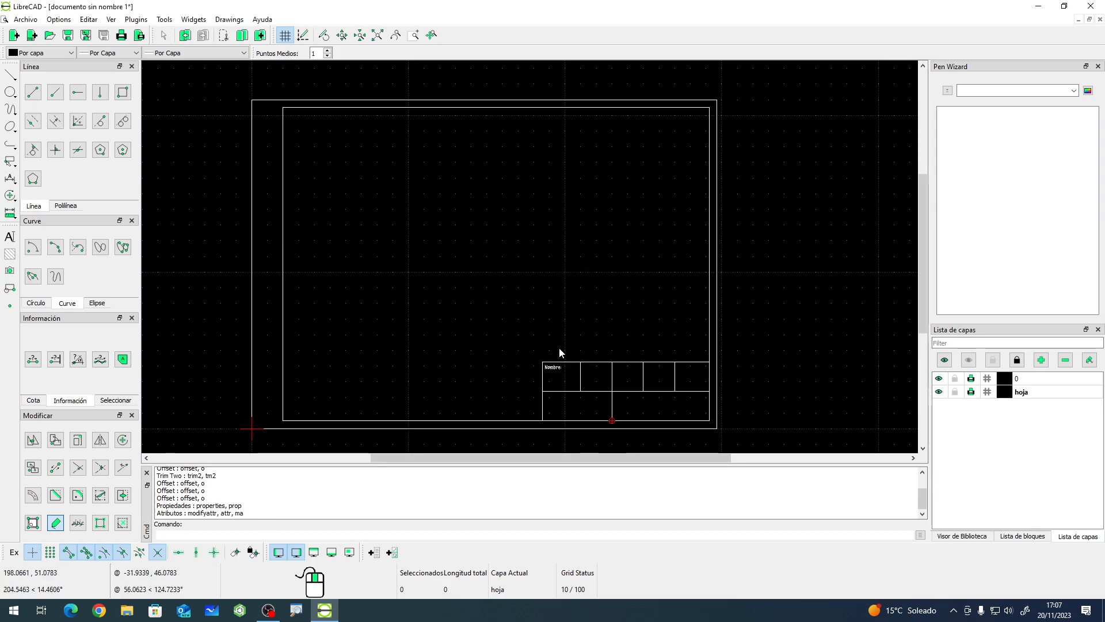
drag(472, 321, 368, 263)
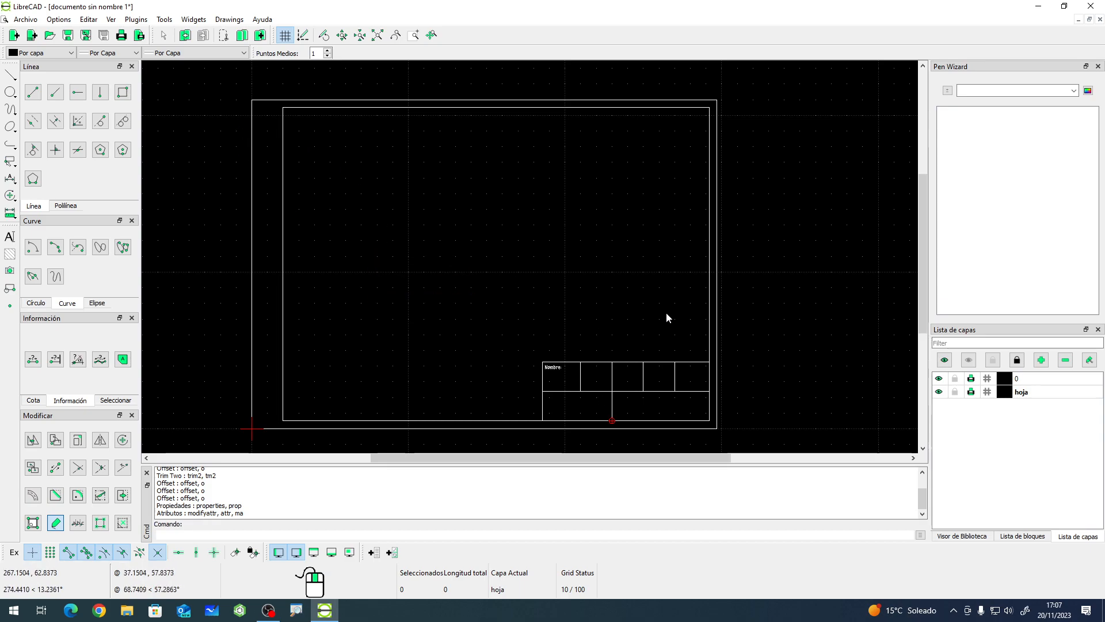
scroll(600, 398, up, 3)
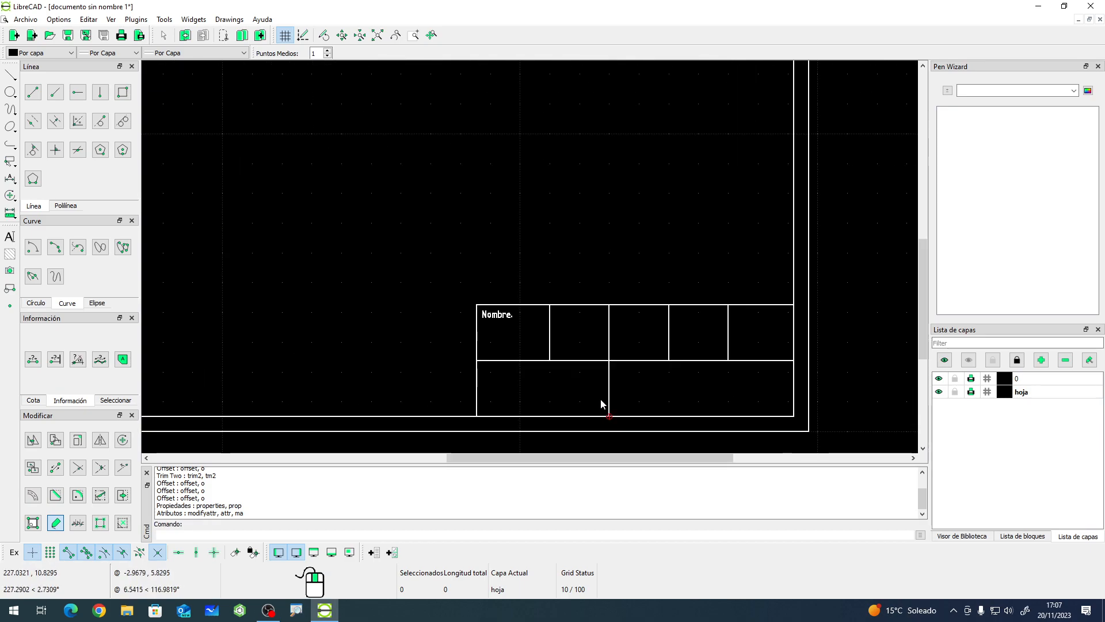
scroll(519, 326, up, 4)
scroll(457, 305, down, 4)
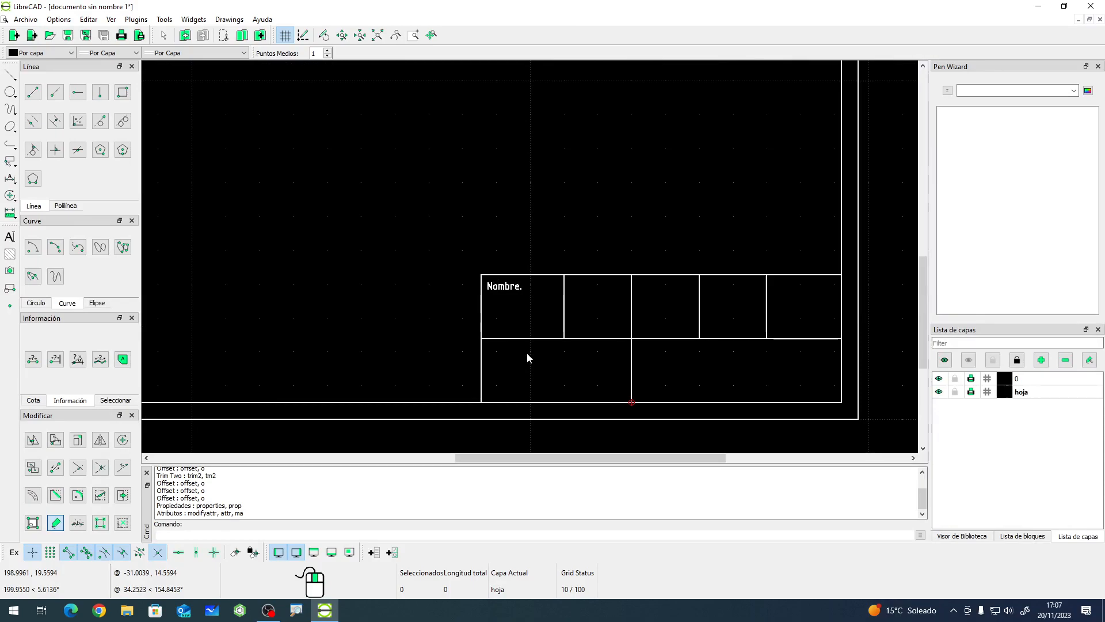
scroll(527, 353, down, 4)
scroll(402, 146, up, 1)
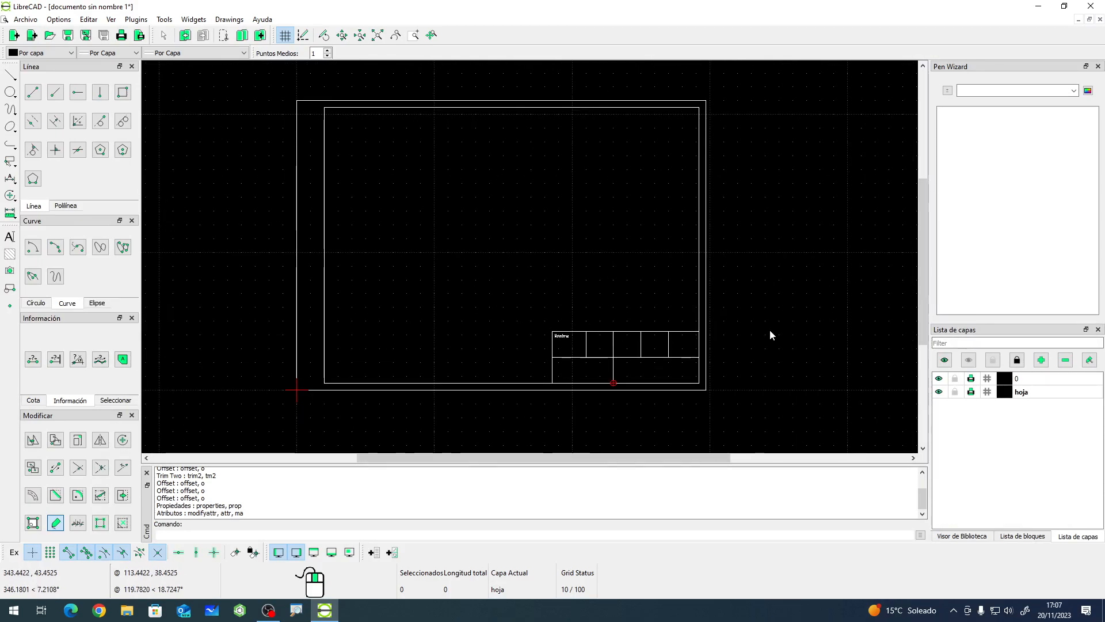
- Create a new layer named dibujo with the default settings
click(1040, 360)
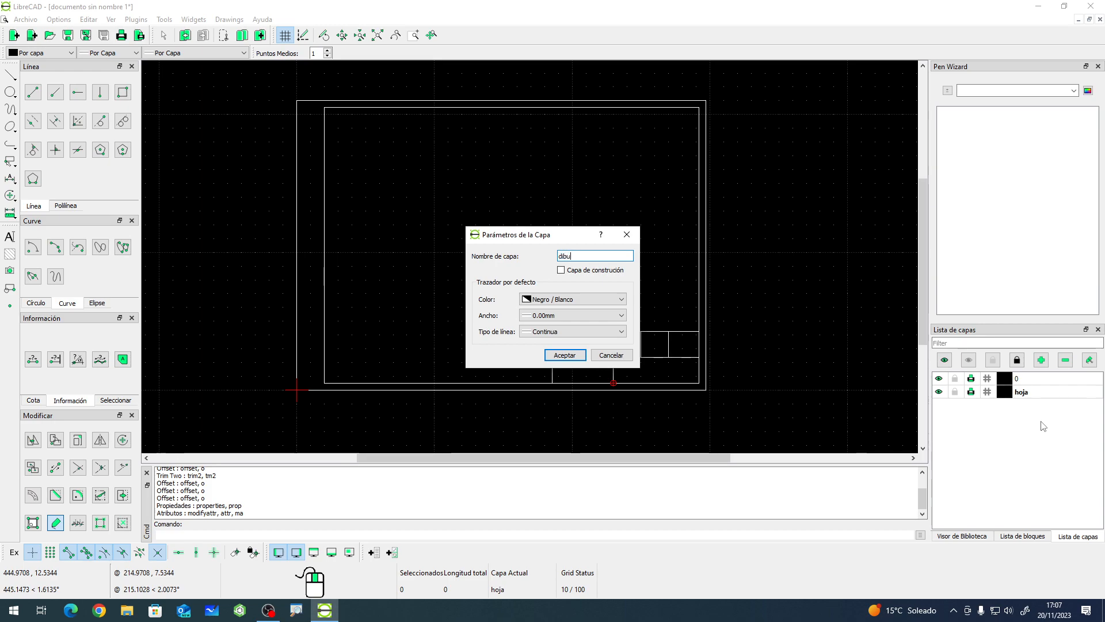
text(dibujo)
click(566, 355)
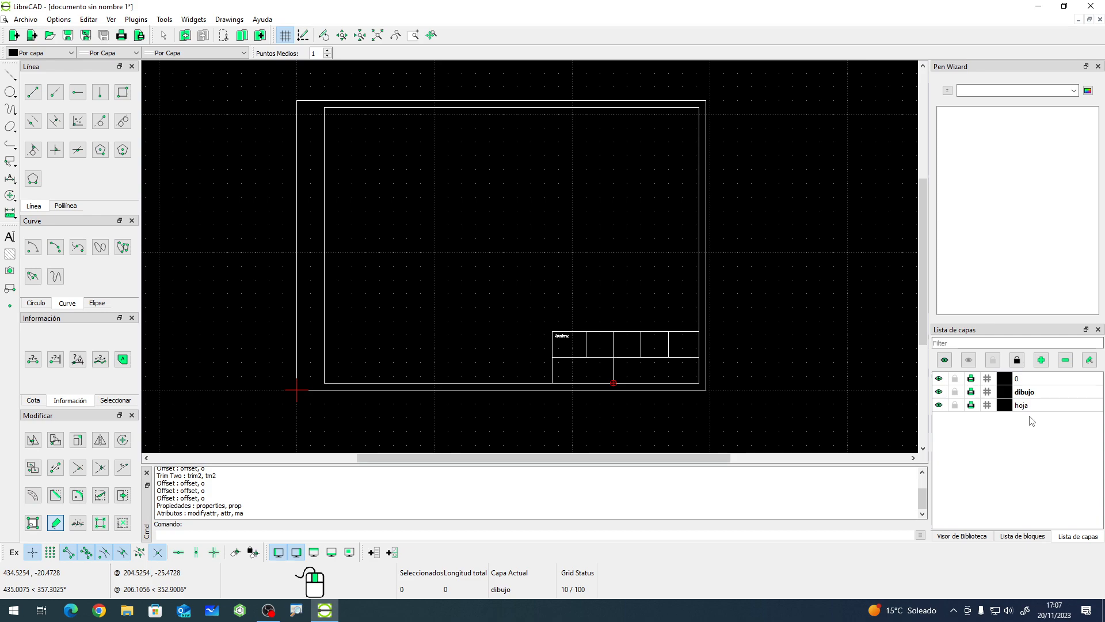
- Create a new layer named Cotas with the colour set to Rojo
click(1046, 366)
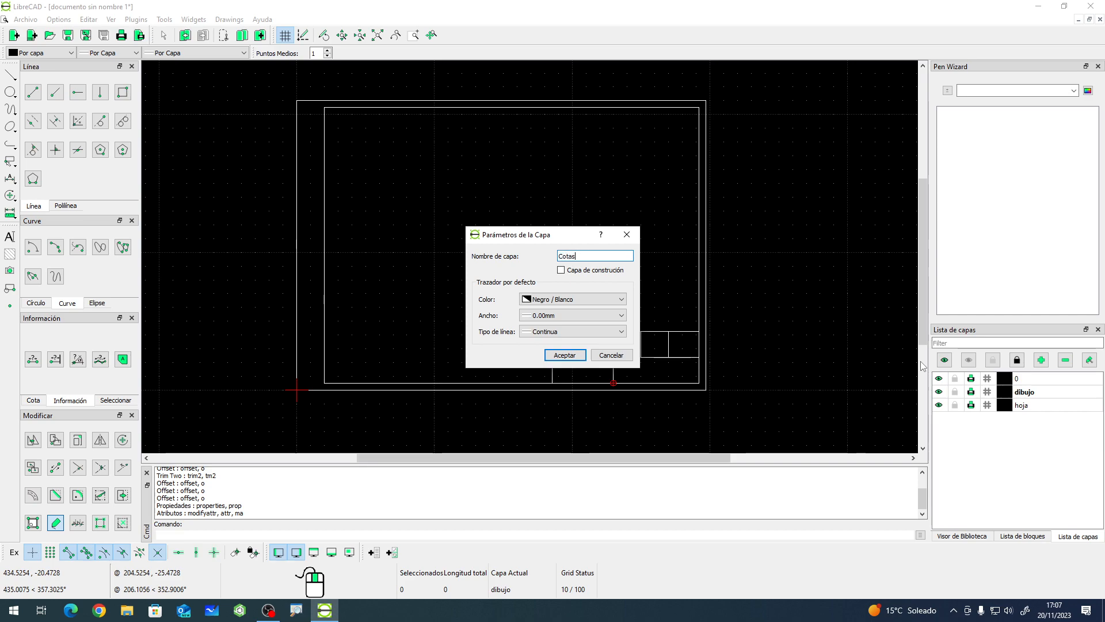
click(573, 299)
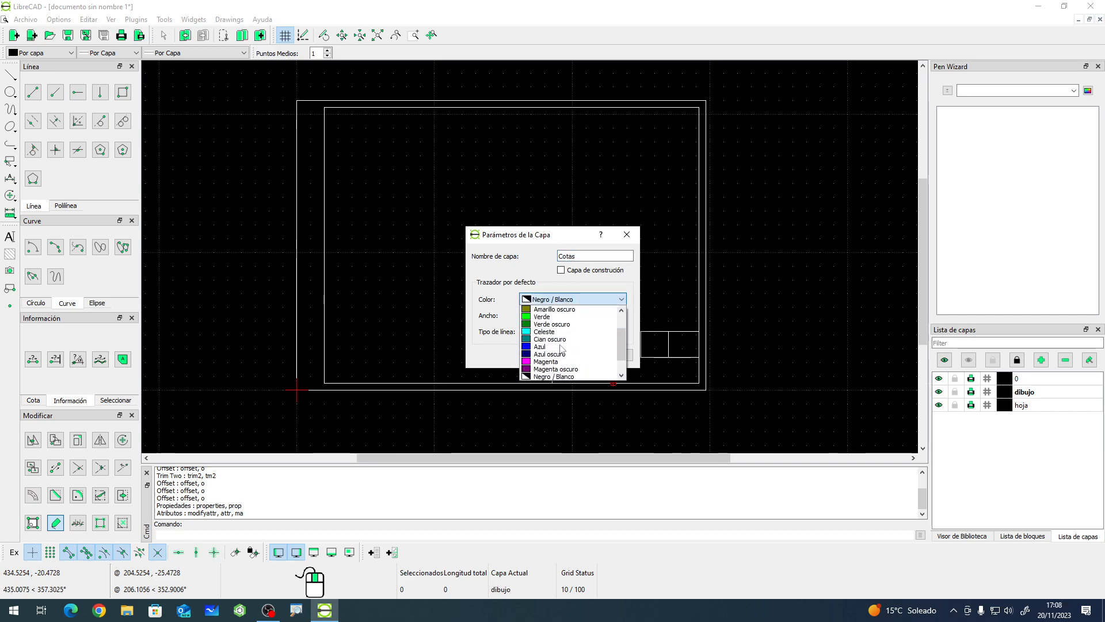
scroll(558, 353, up, 1)
click(544, 317)
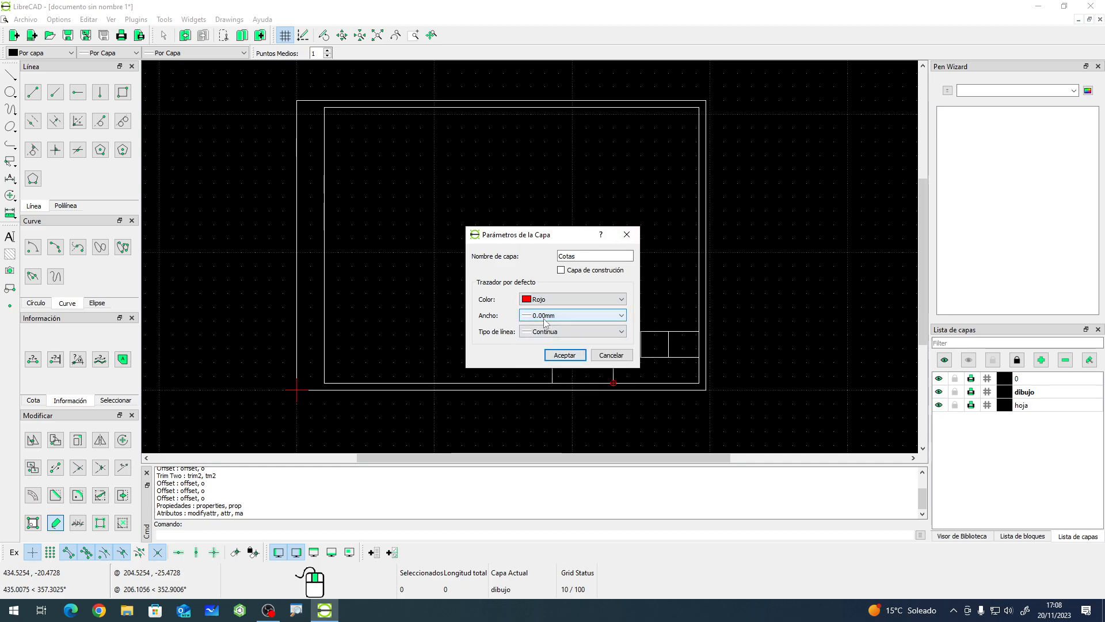
click(565, 355)
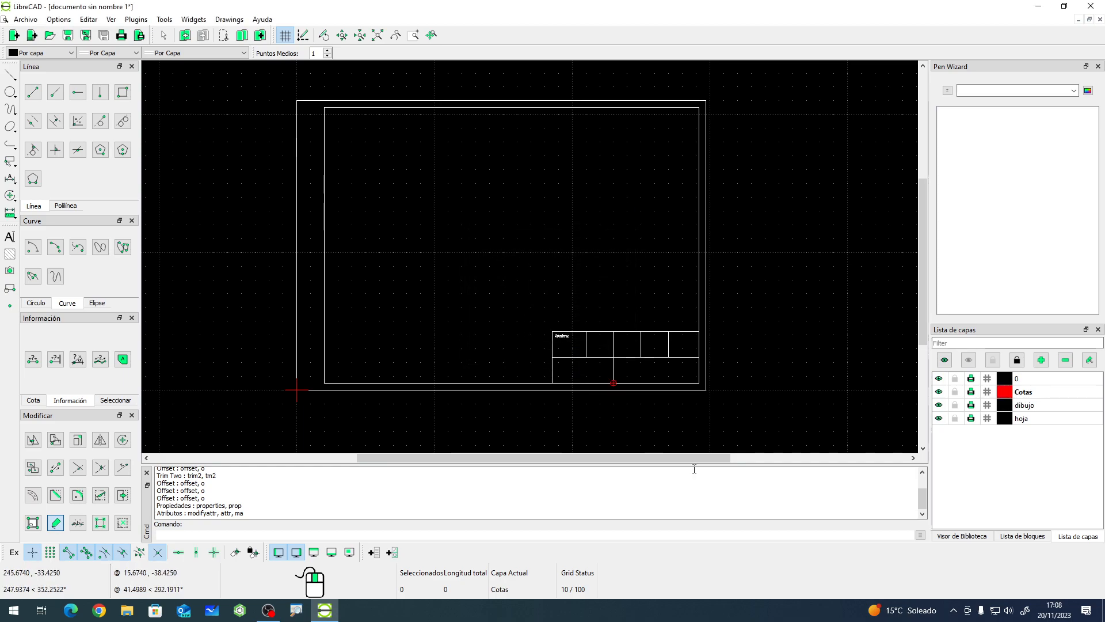
- Create a new layer named Ejes with the Punto raya line type
click(1040, 360)
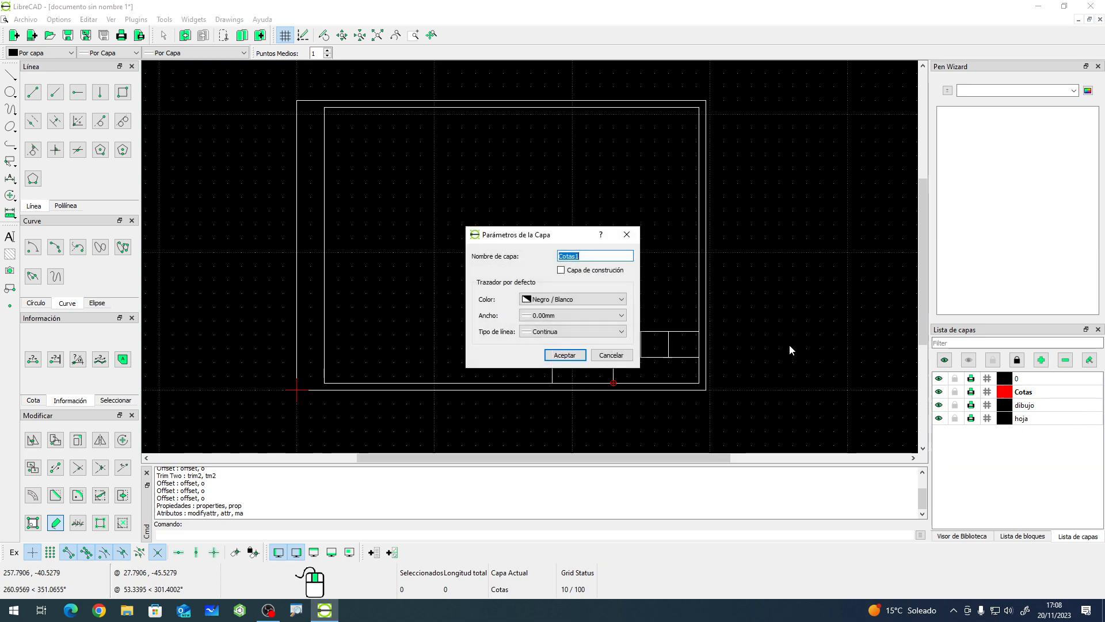
text(Ek)
key(BackSpace)
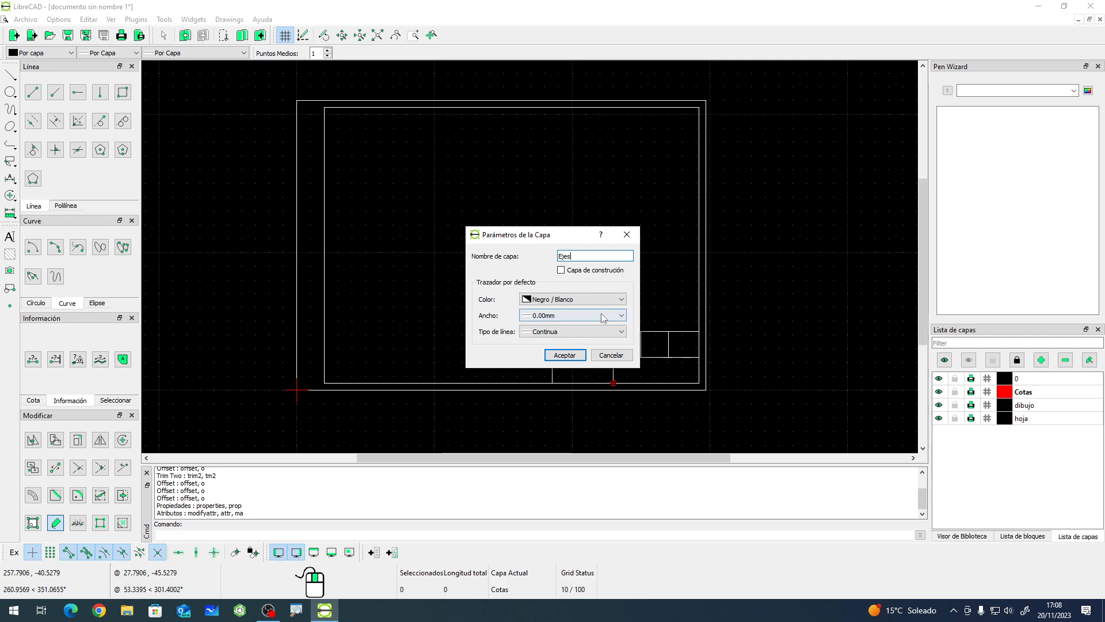
click(570, 331)
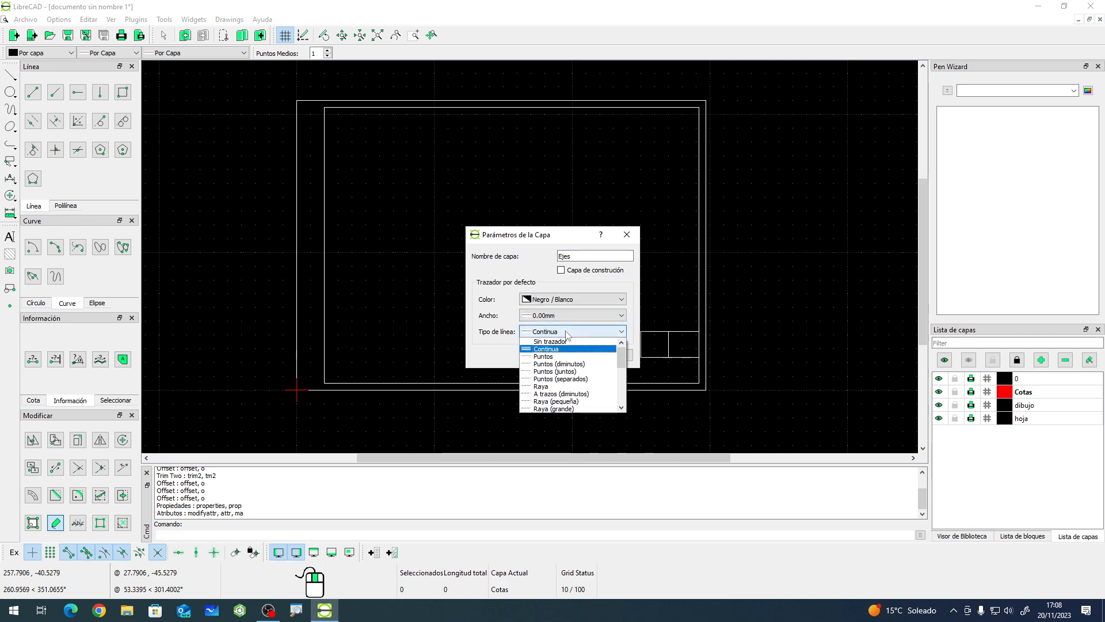
scroll(564, 371, down, 1)
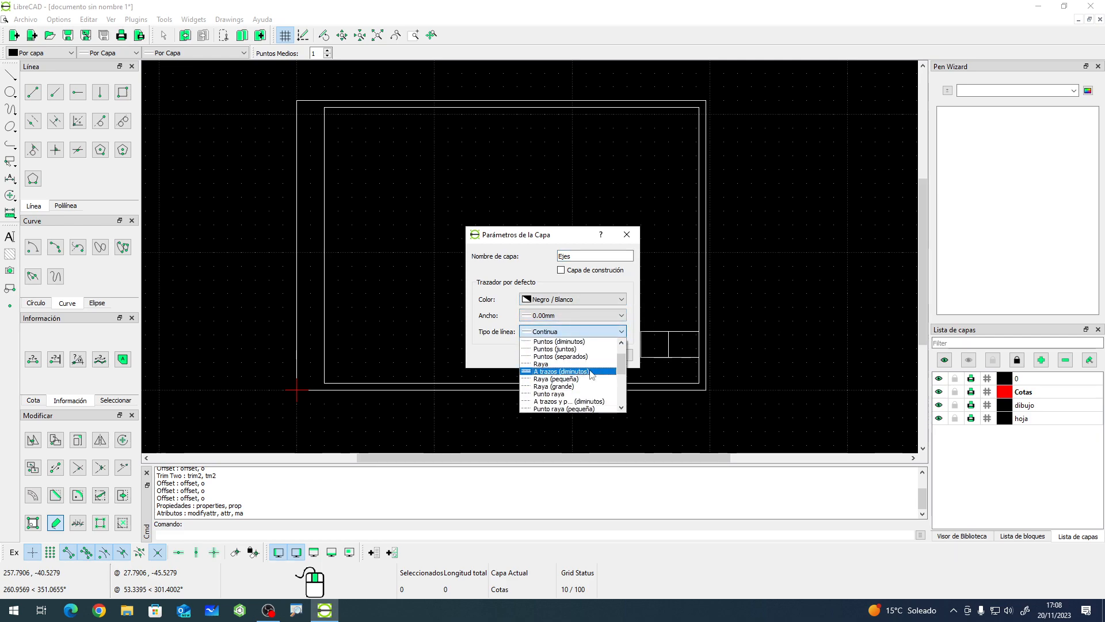
click(561, 393)
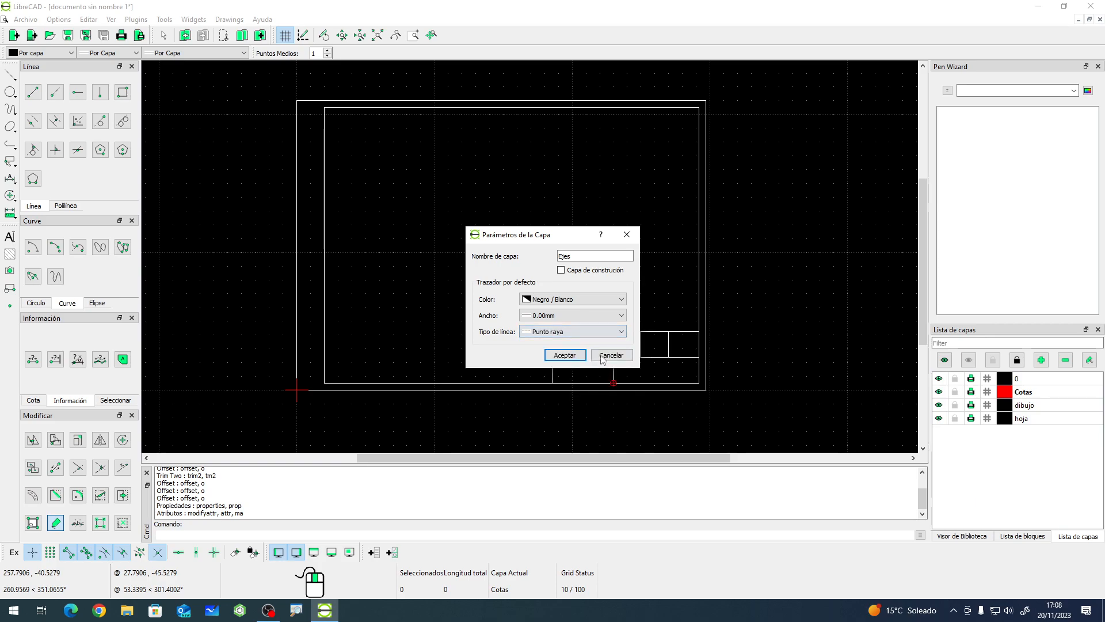
click(564, 355)
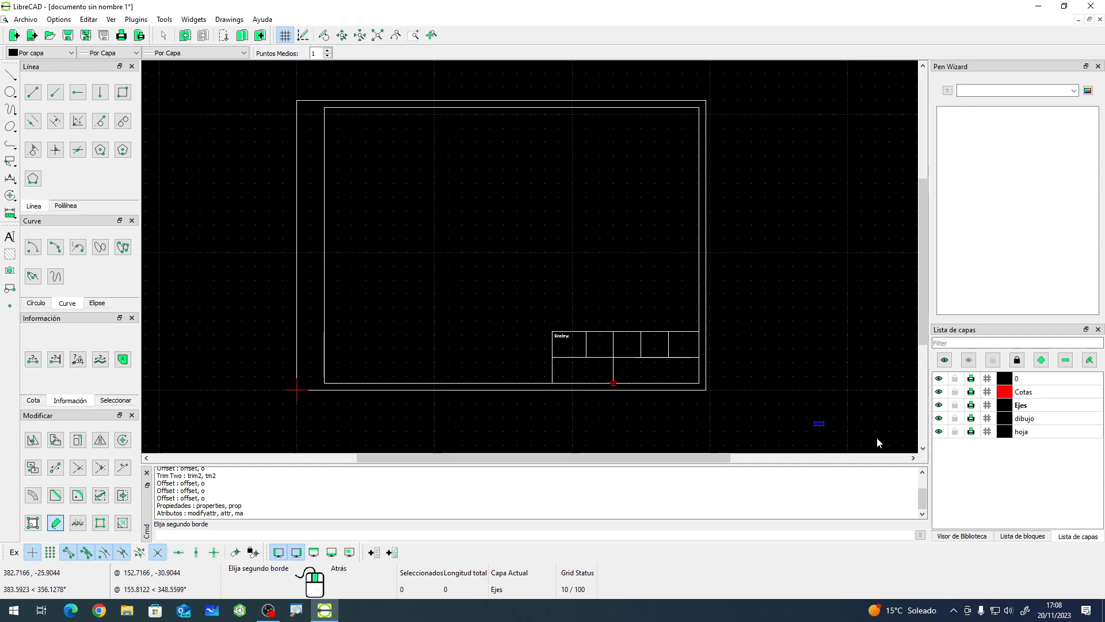
- Set the default units to Milímetros in the LibreCAD preferences
click(864, 402)
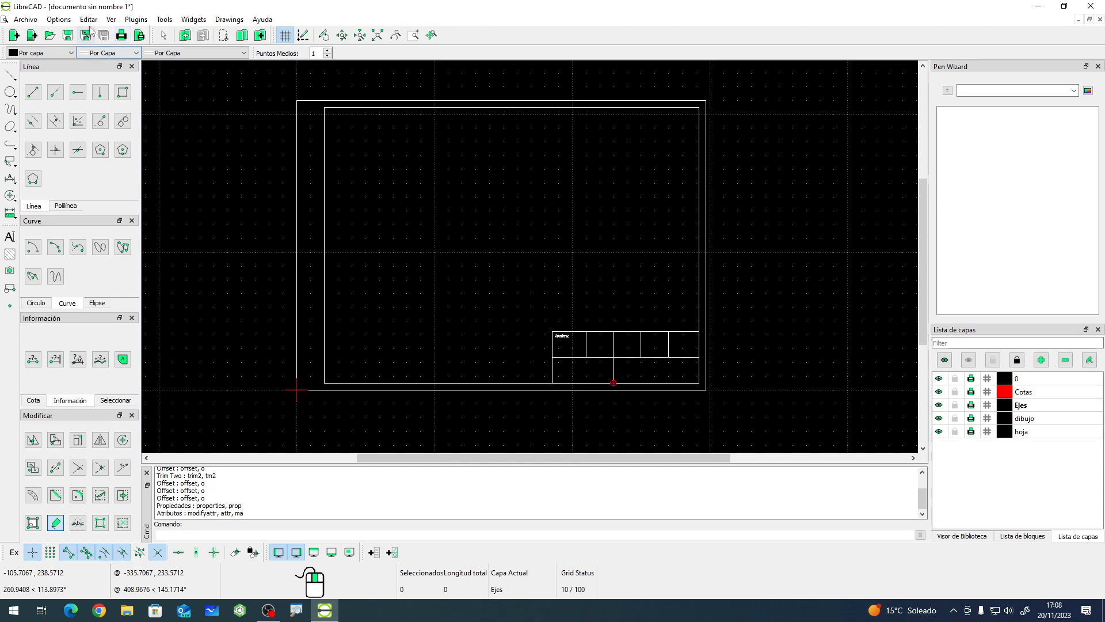
click(59, 19)
click(109, 26)
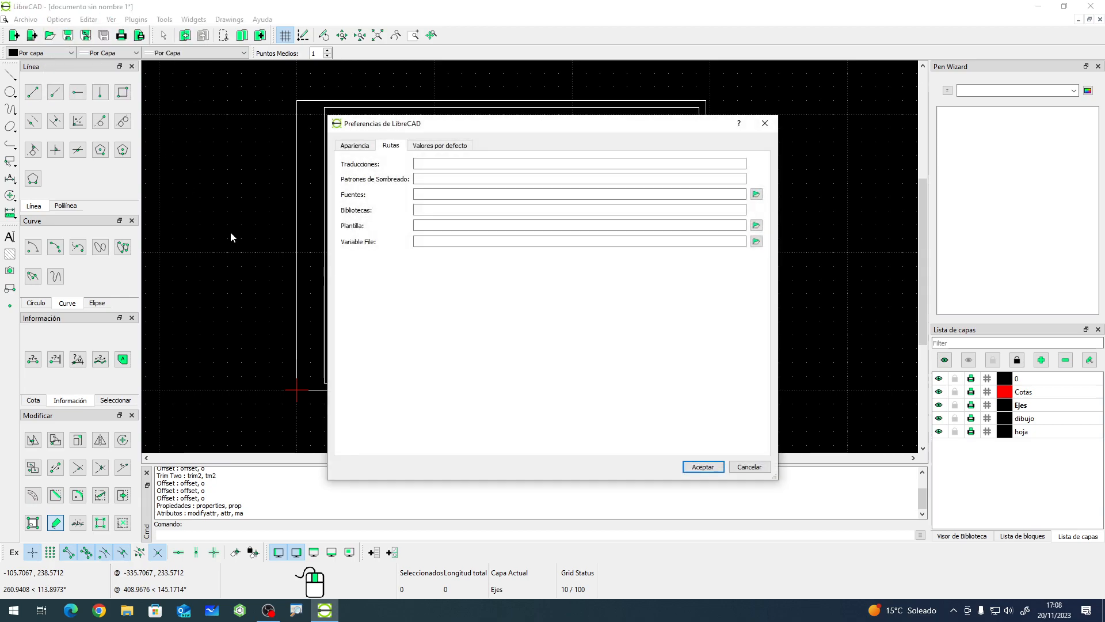
click(443, 147)
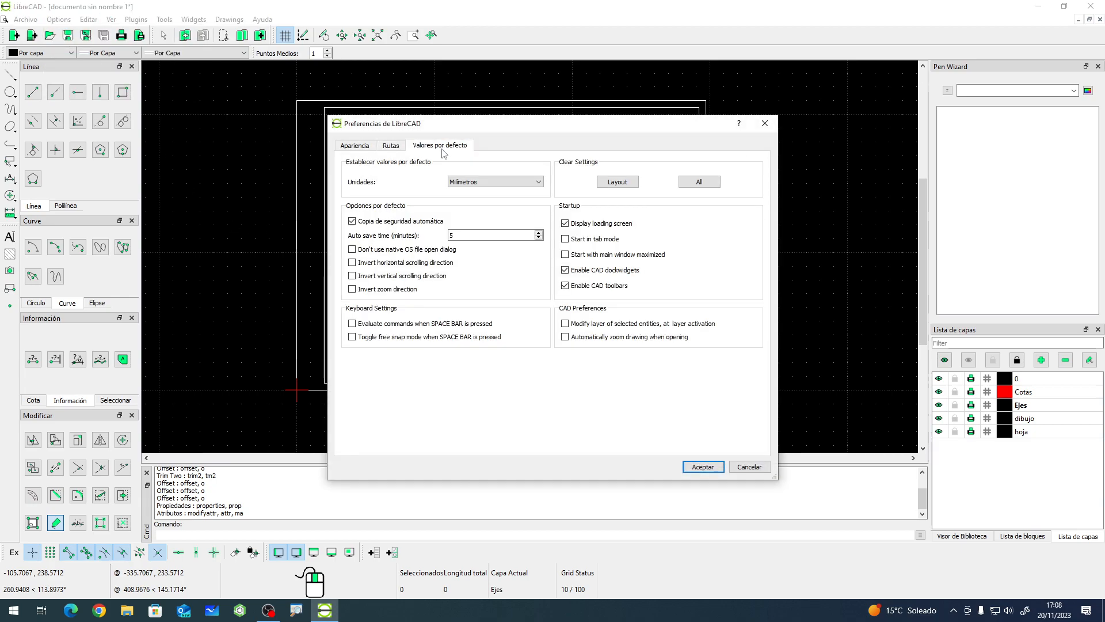
click(492, 182)
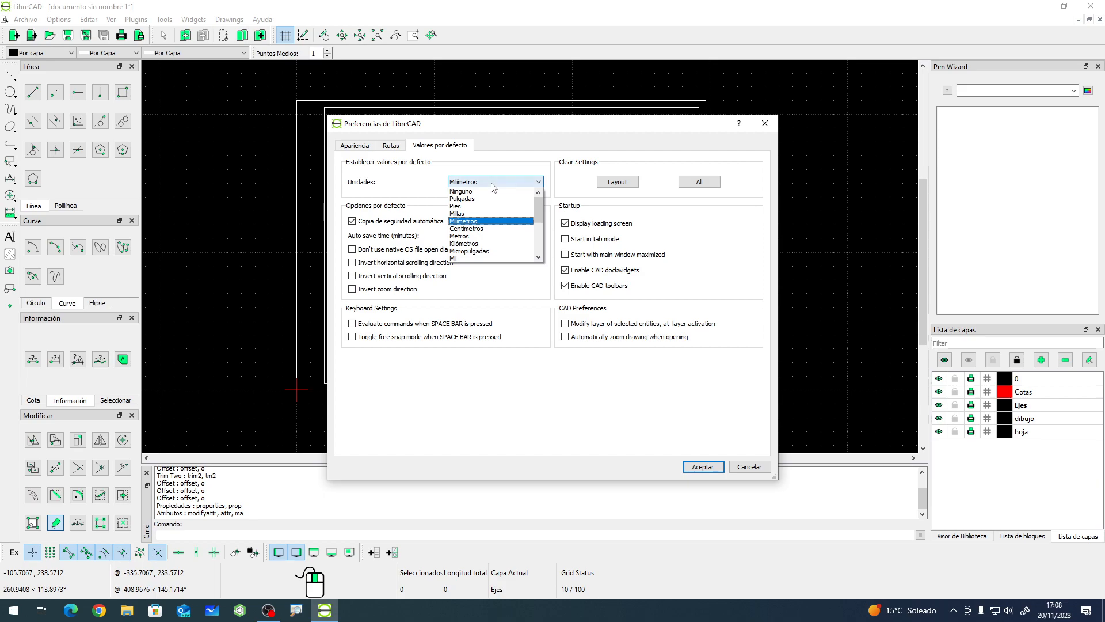
click(484, 222)
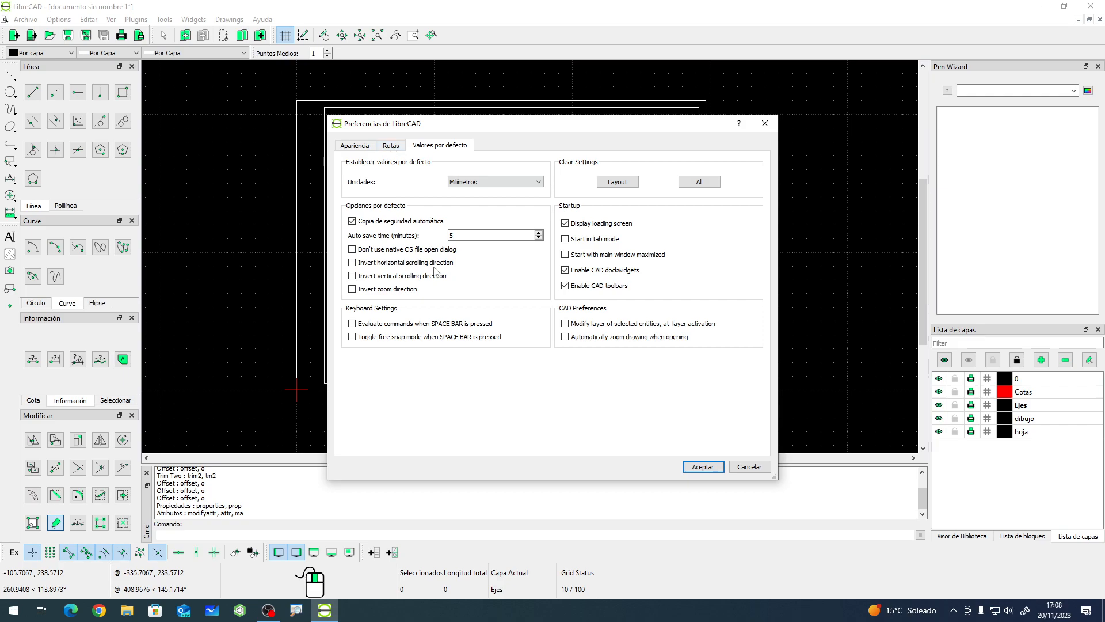
click(702, 468)
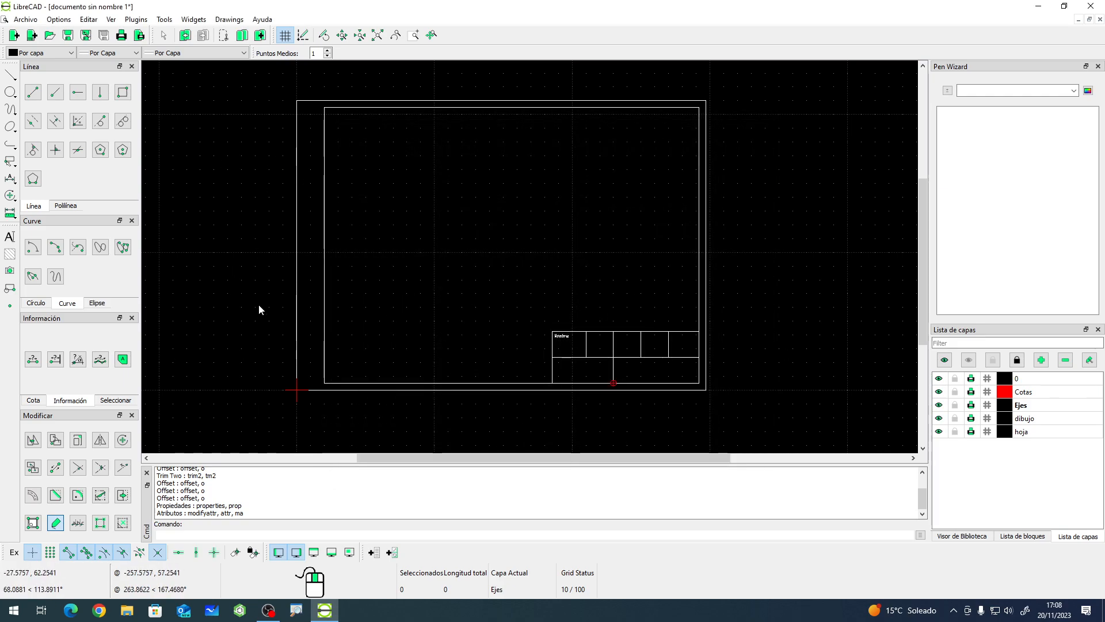
- Save the drawing as plantilla_A4.dxf in the LibreCad folder
click(68, 36)
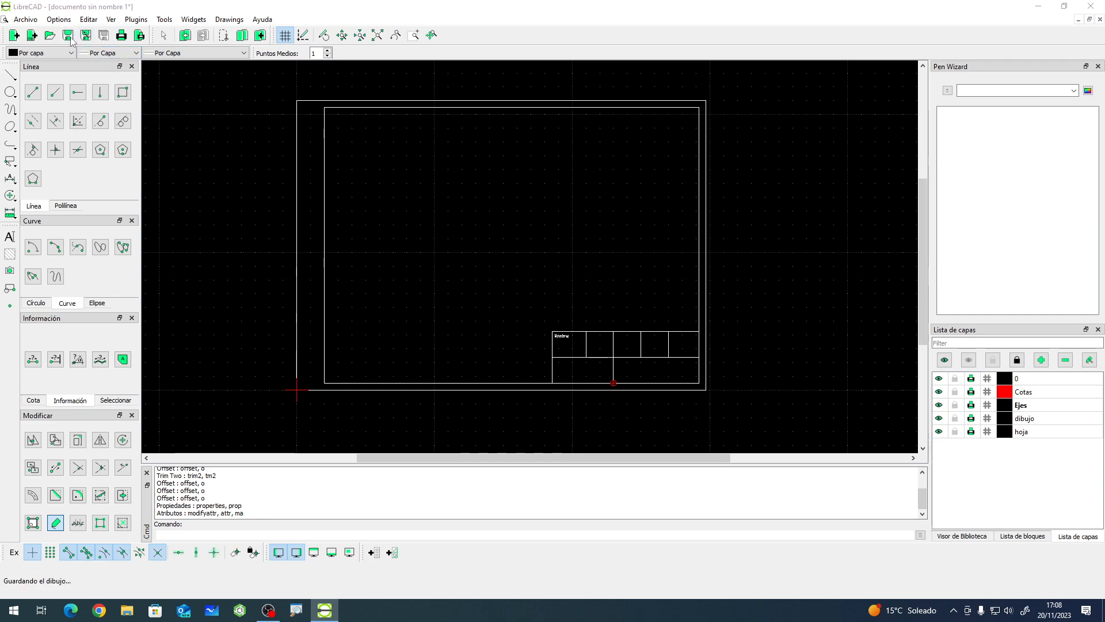
click(106, 265)
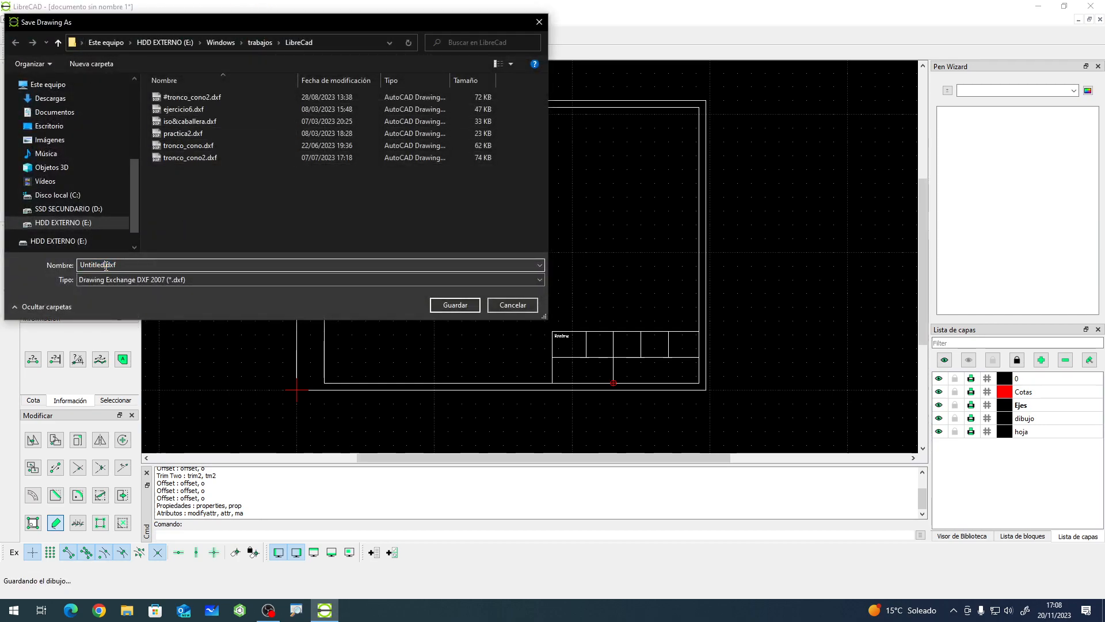
key(BackSpace)
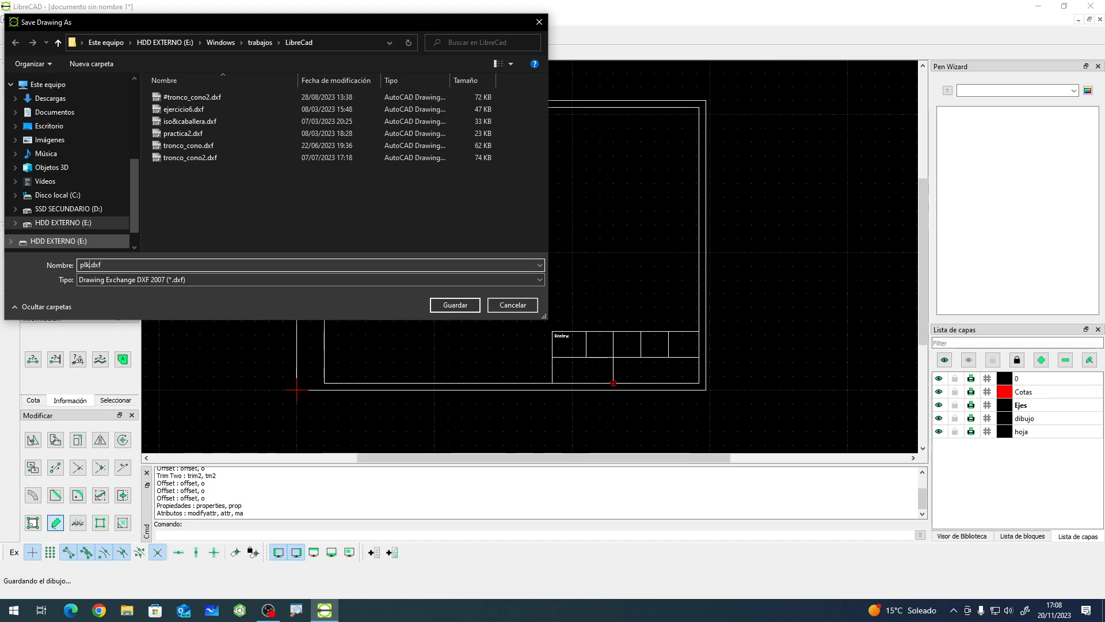
text(plantilla_A$)
key(BackSpace)
text(4)
click(53, 276)
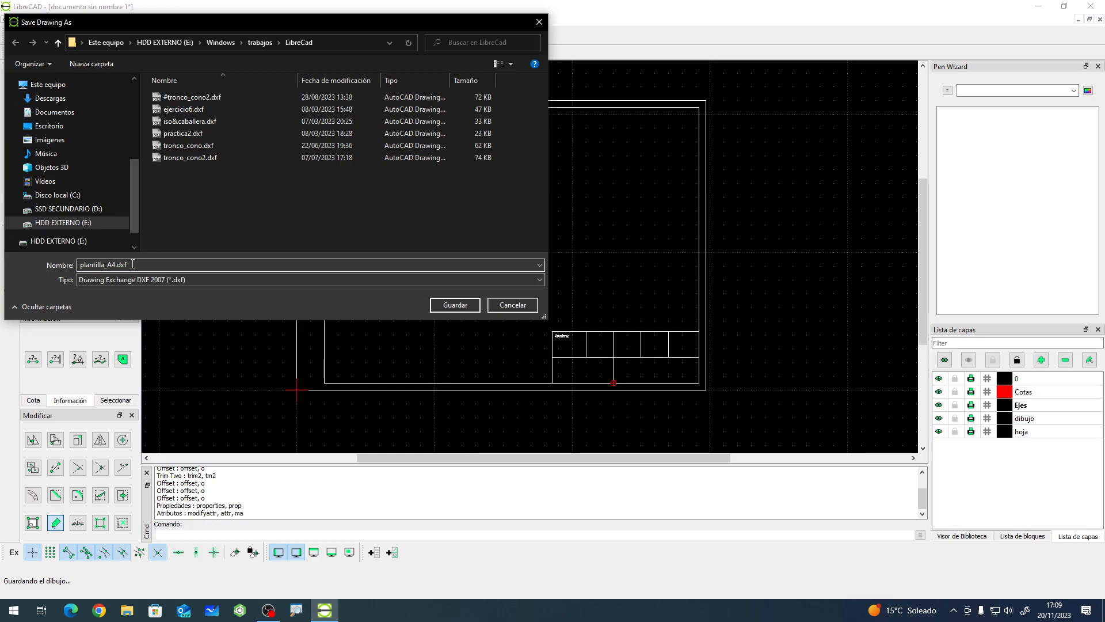
click(460, 307)
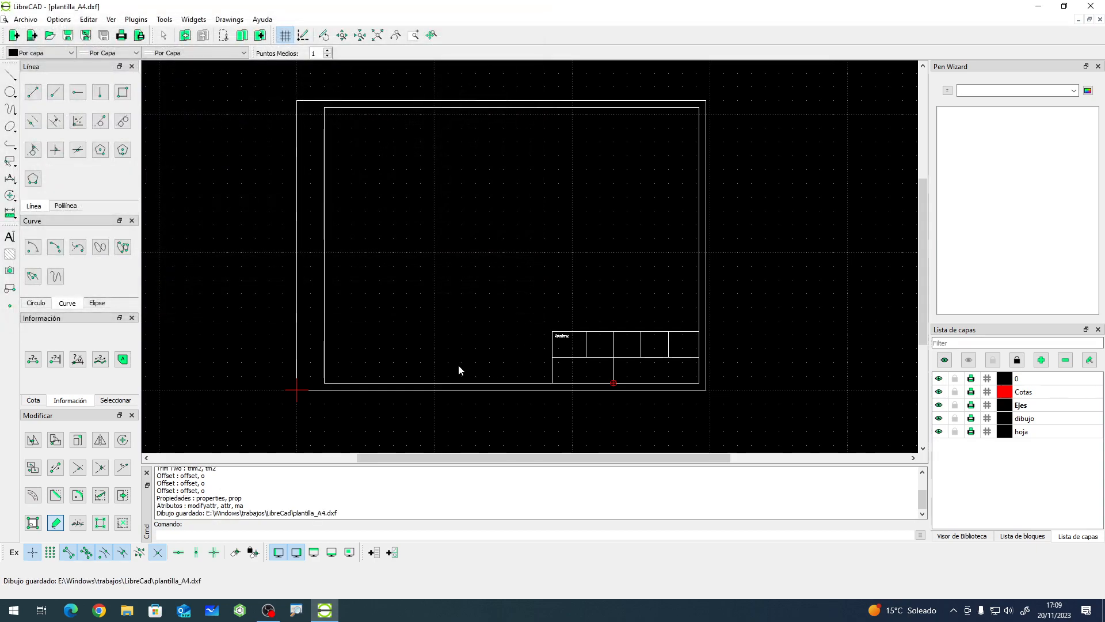
- Close the saved drawing and start a new blank document
click(1100, 19)
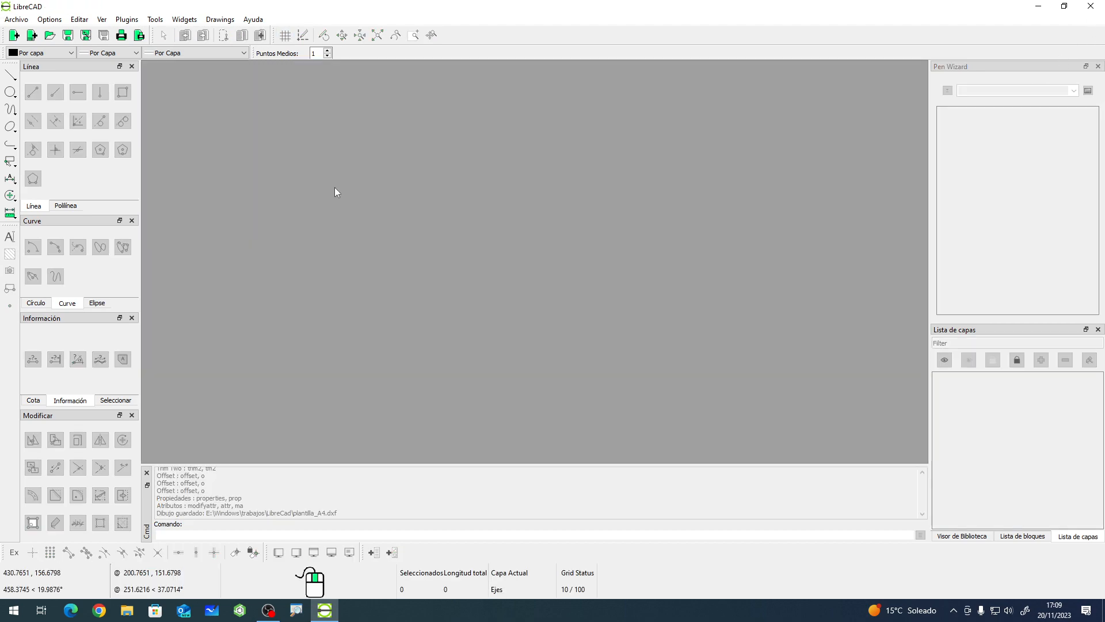
click(14, 35)
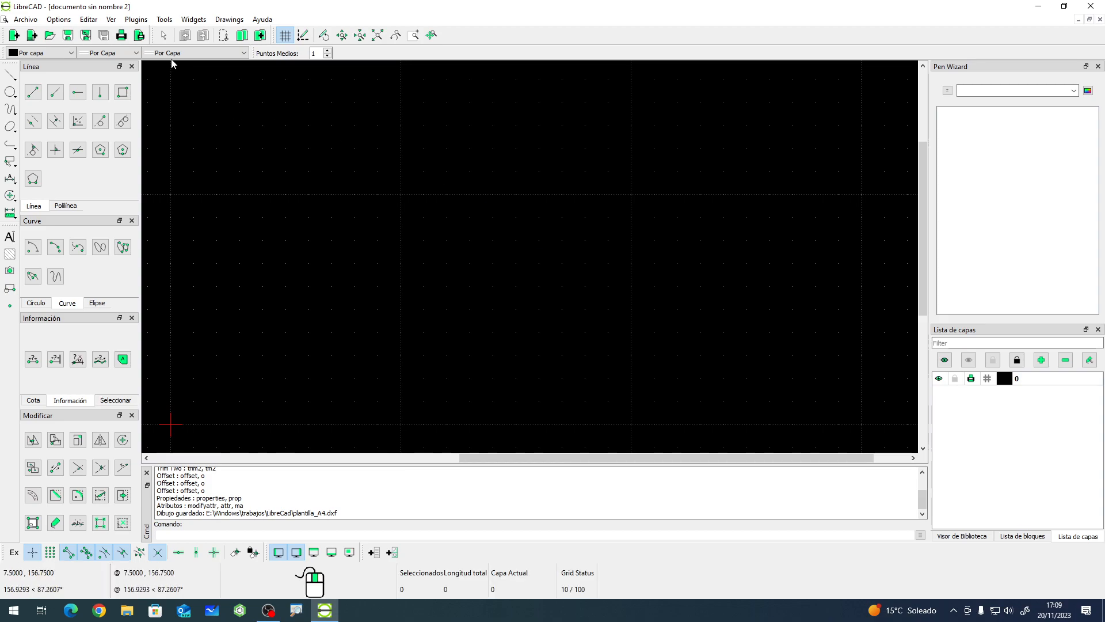
- Set plantilla_A4.dxf as the template file path in the LibreCAD preferences
click(62, 23)
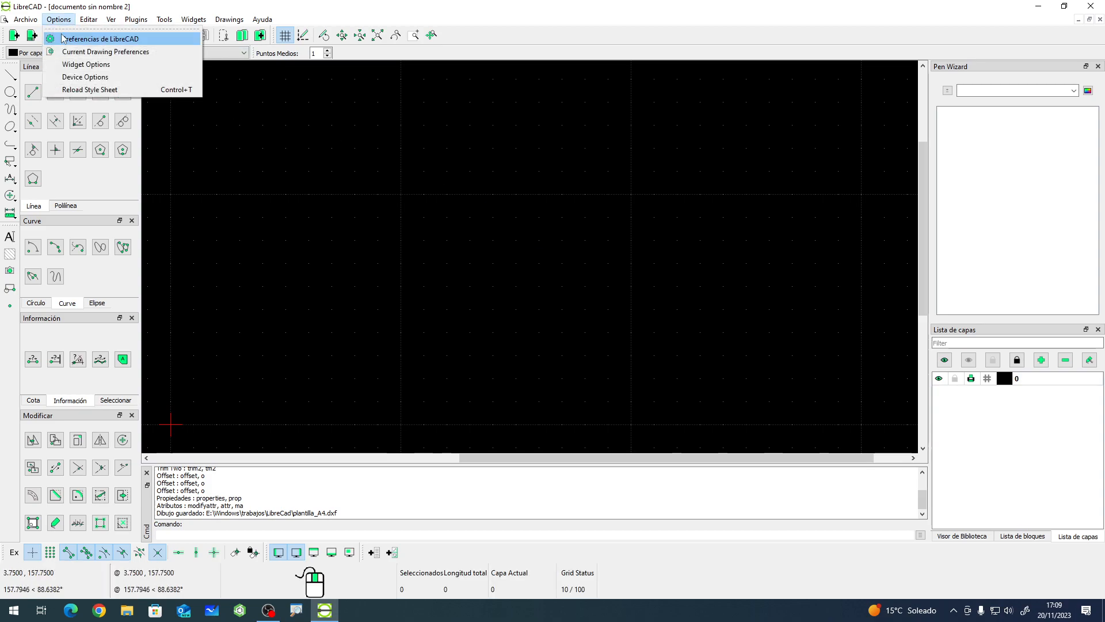
click(65, 39)
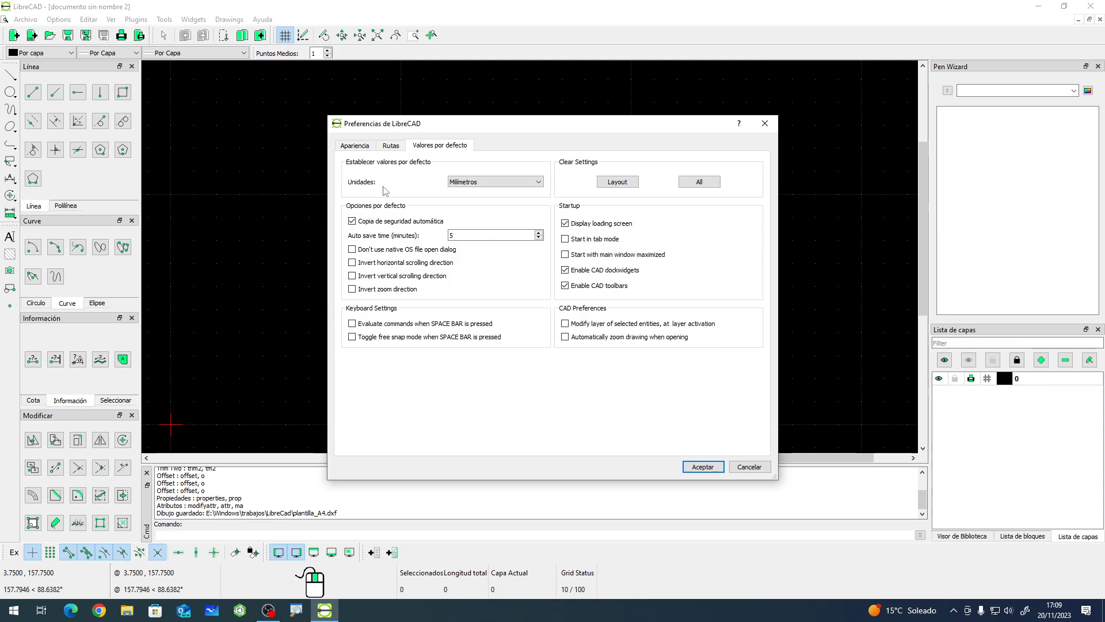
click(391, 146)
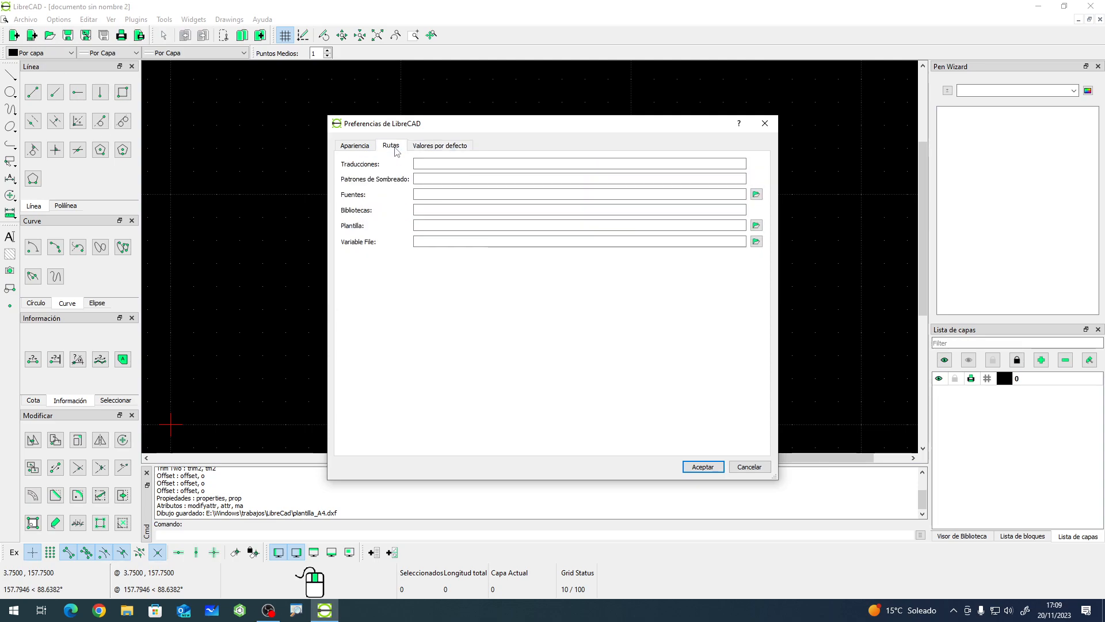
click(443, 227)
click(757, 227)
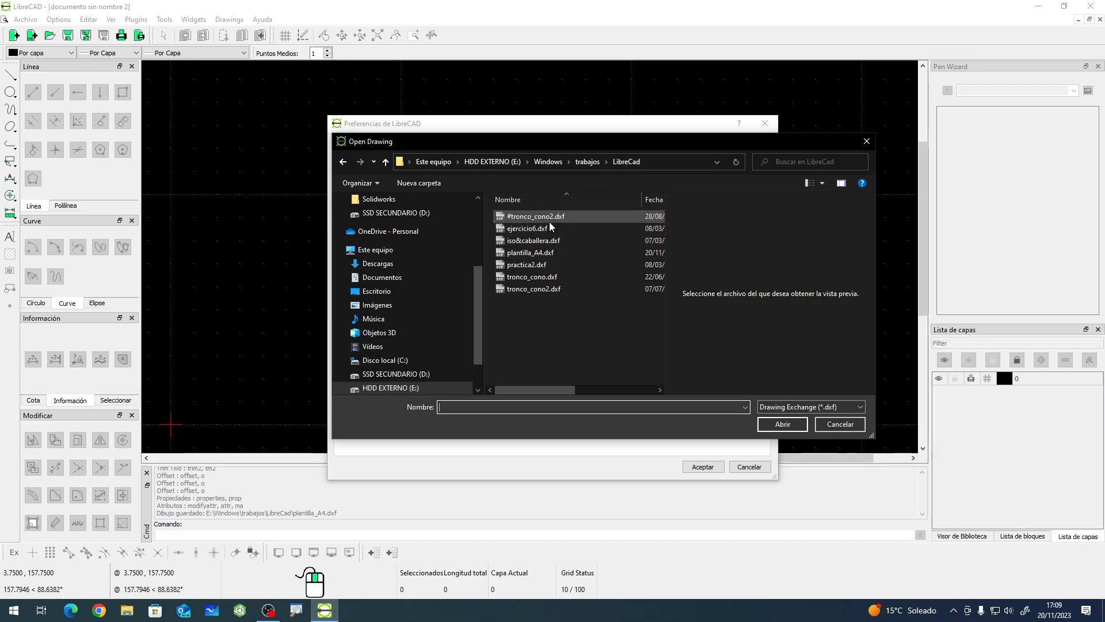
click(539, 257)
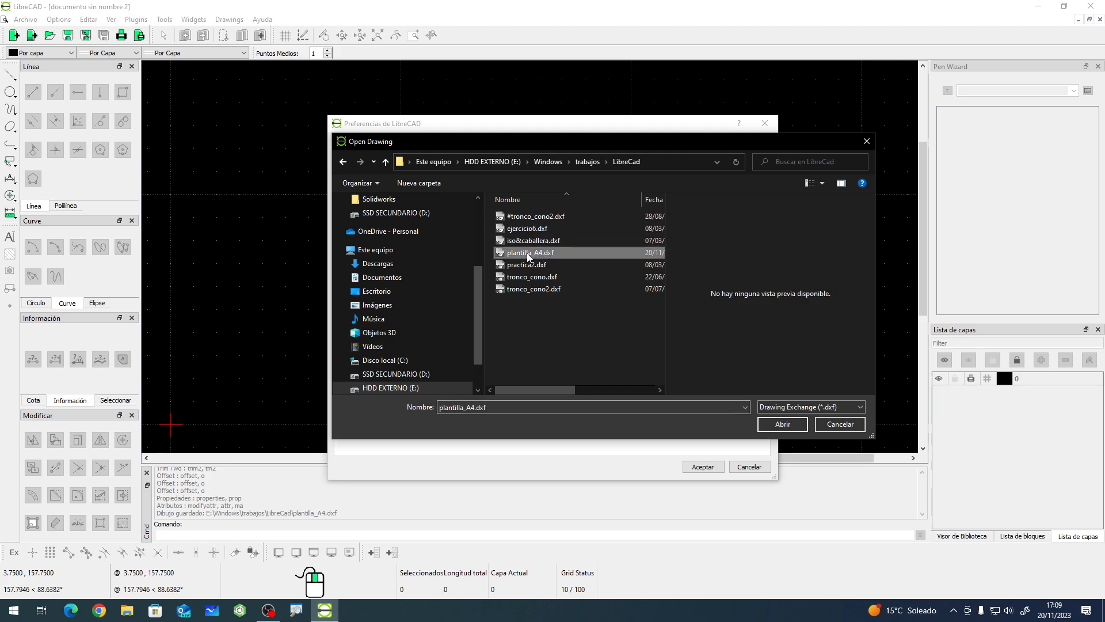
click(771, 429)
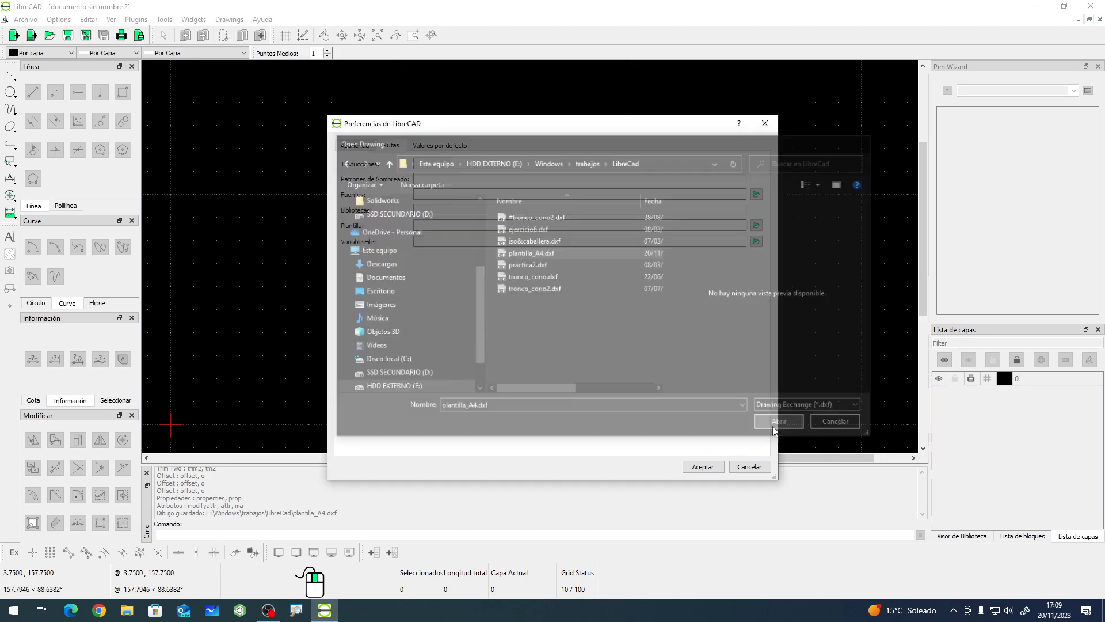
click(703, 466)
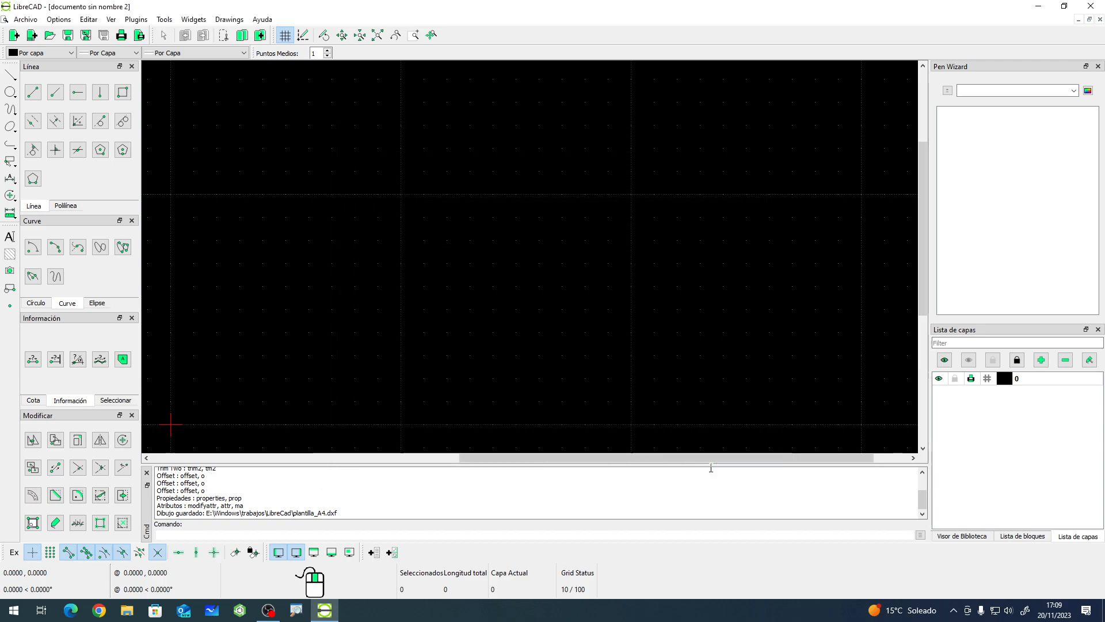
- Create a new drawing, which opens from the default template
click(300, 192)
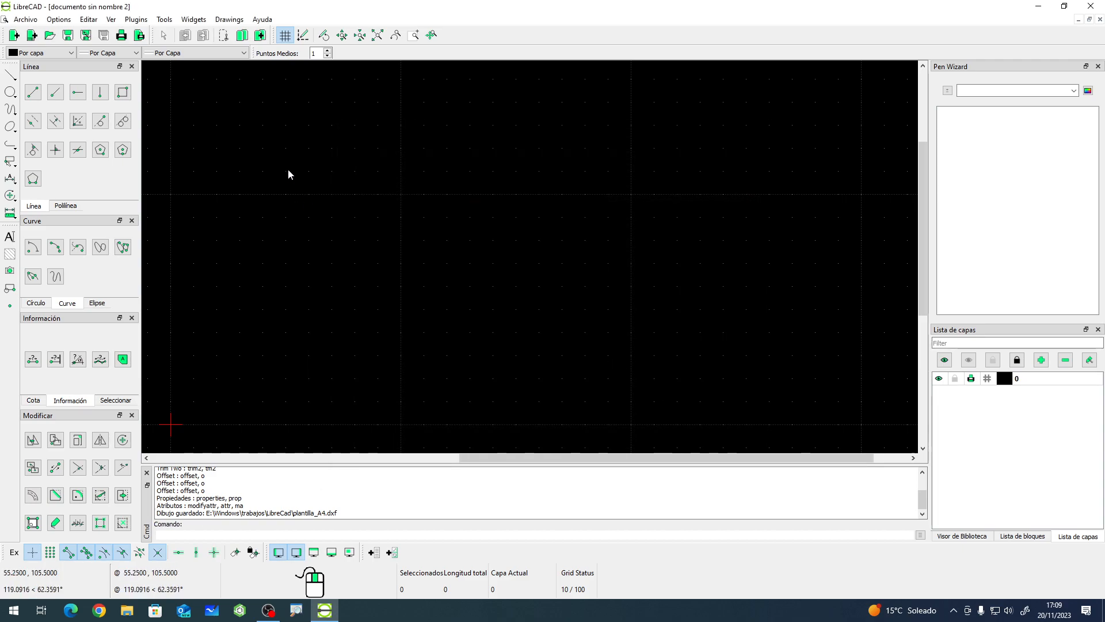
click(16, 36)
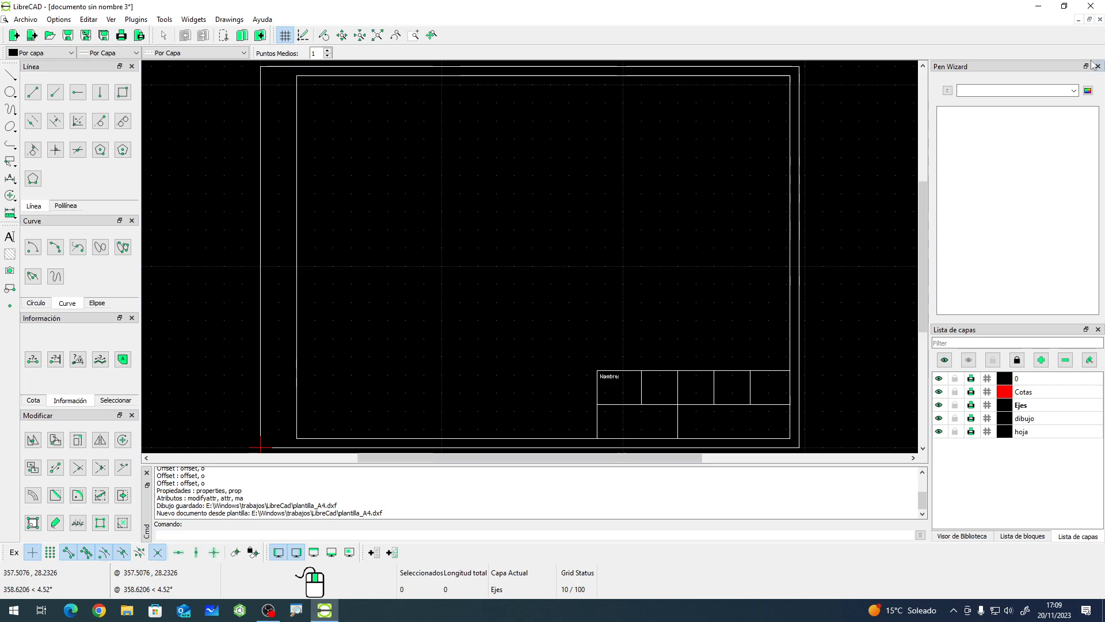
- Close LibreCAD without saving the drawing and relaunch it from the desktop
click(1091, 6)
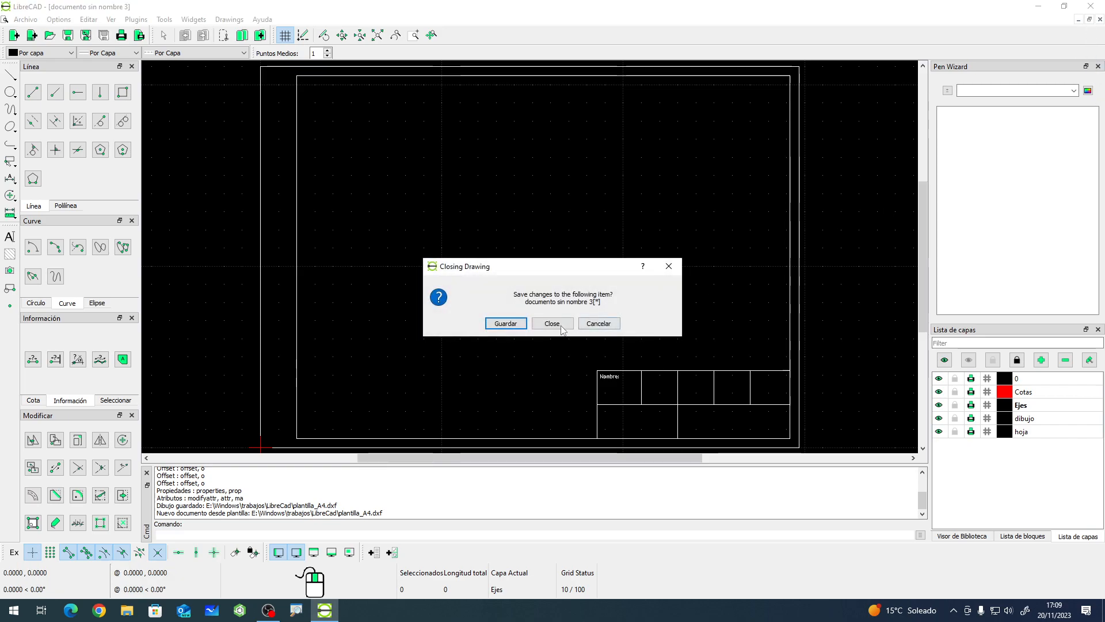
click(553, 326)
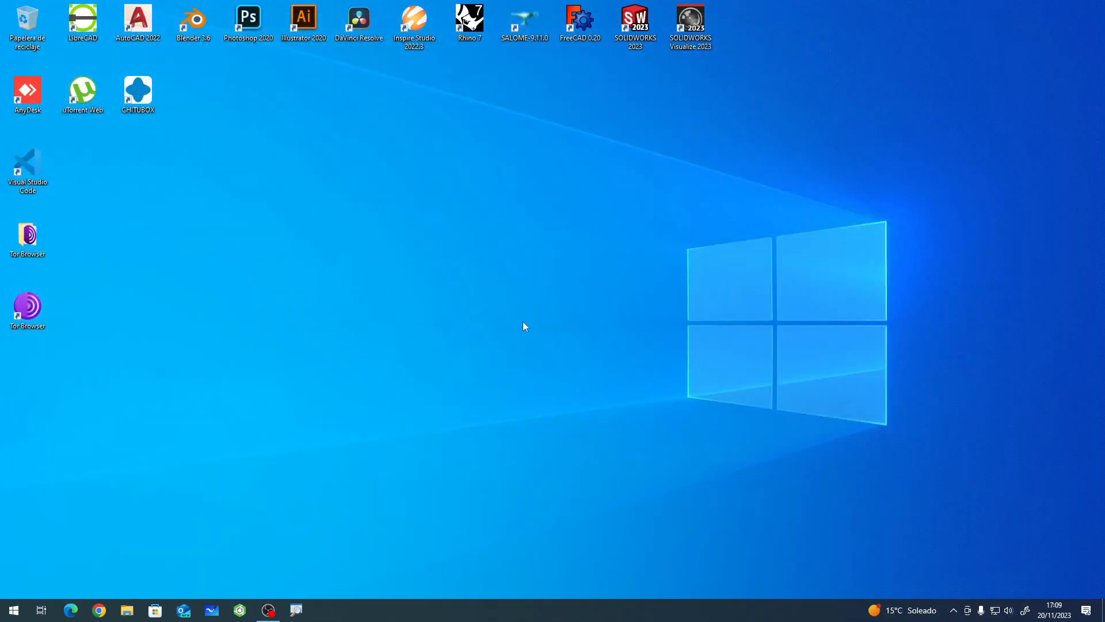
double_click(83, 23)
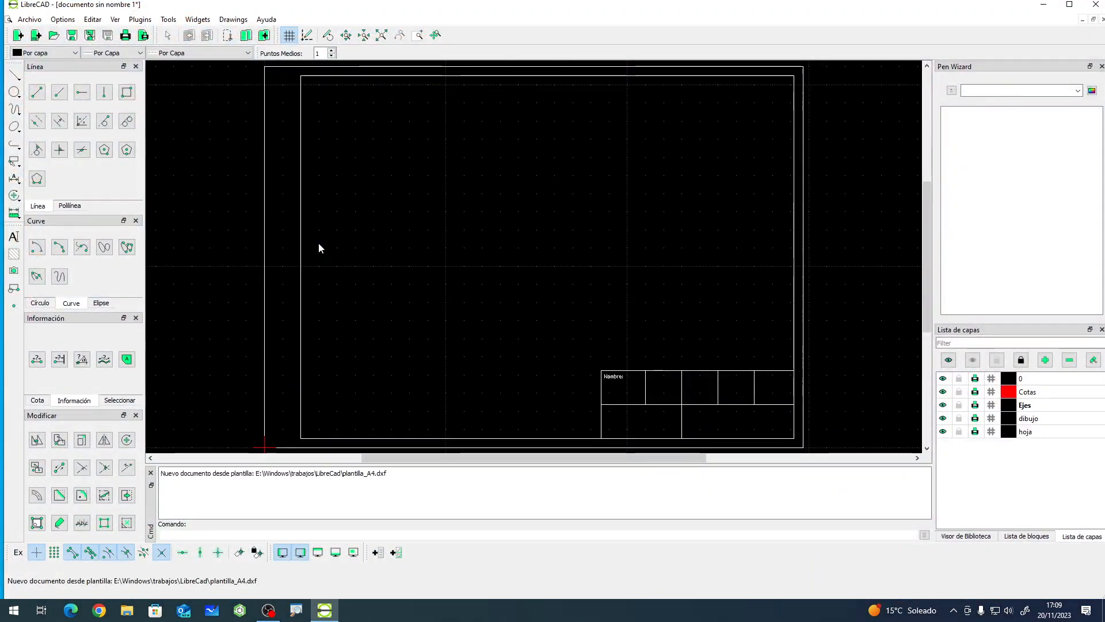
- Check the template path in the Rutas section of the LibreCAD preferences and accept
click(60, 23)
click(75, 36)
click(395, 146)
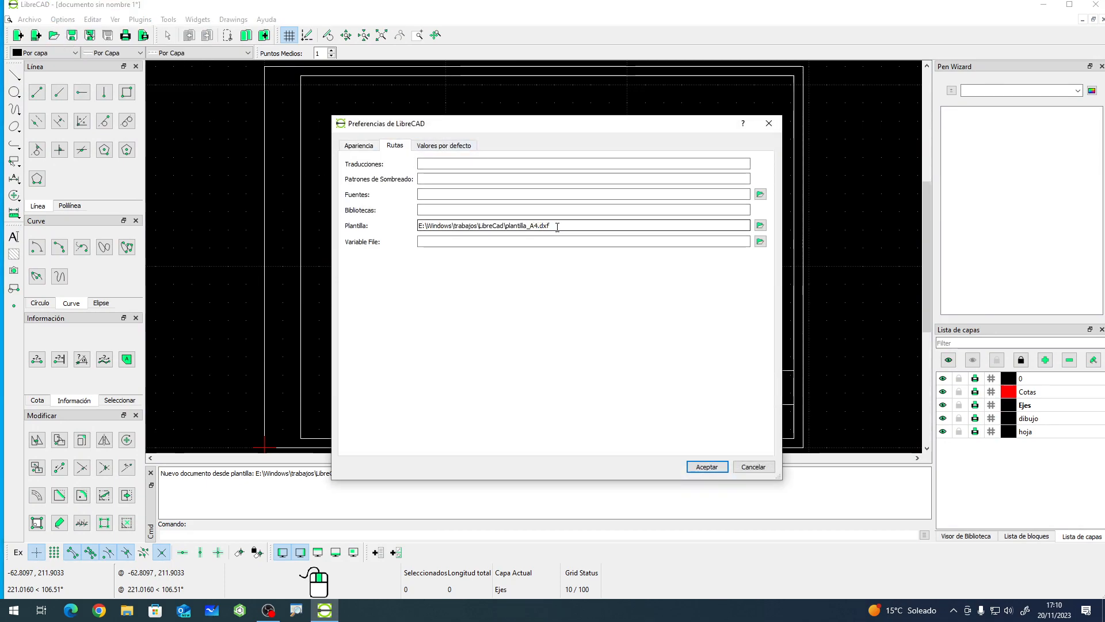
click(707, 466)
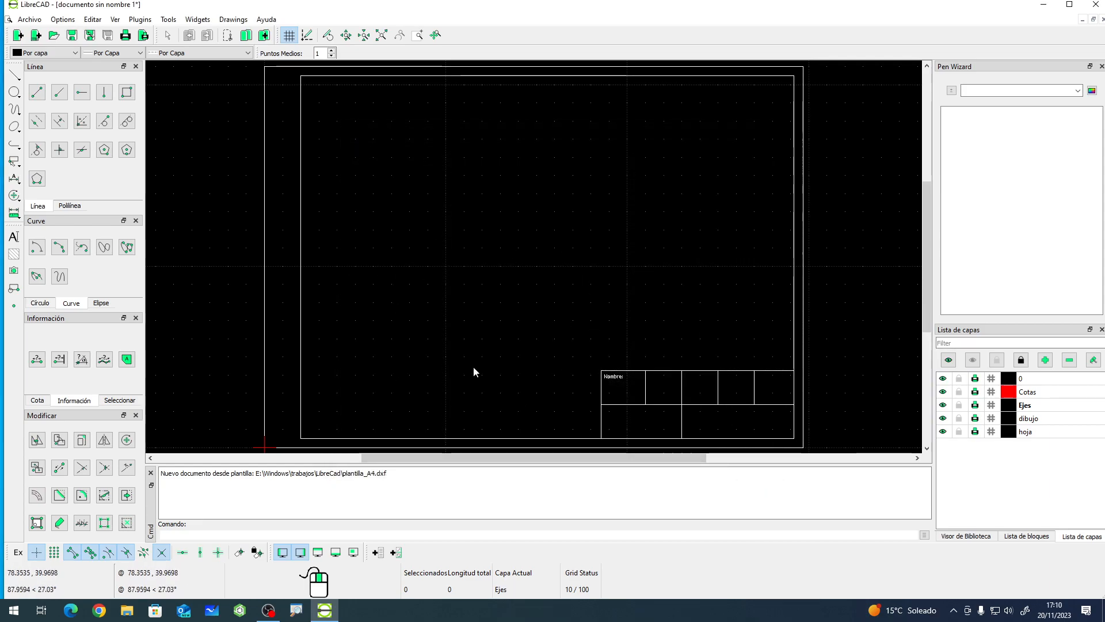
- Make dibujo the current layer and draw a rectangle about 94 mm wide inside the frame
scroll(411, 325, down, 2)
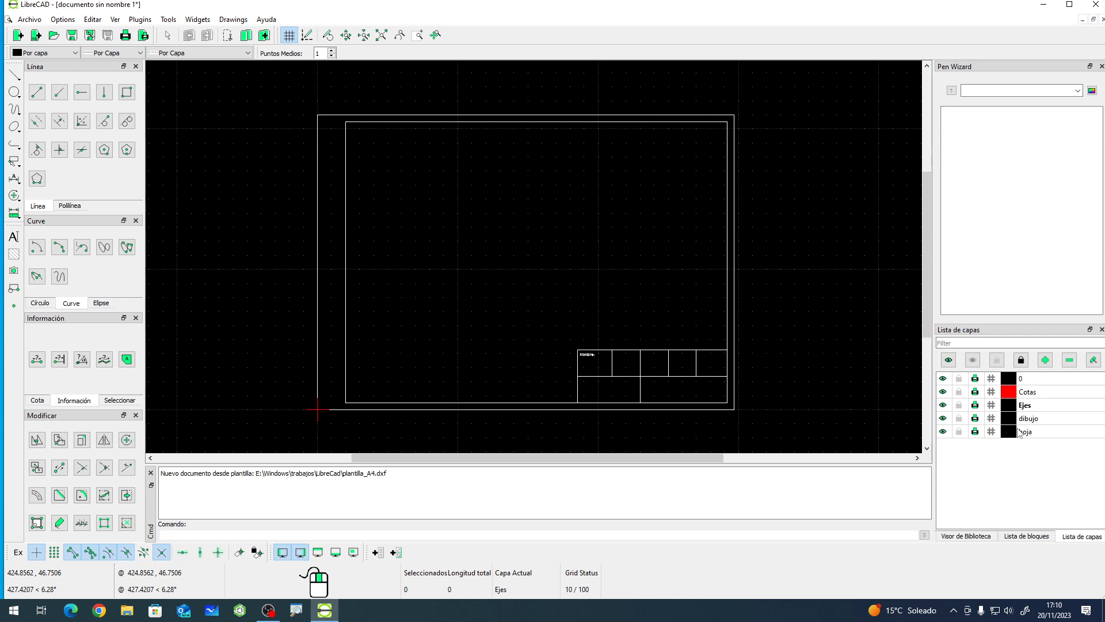
click(1036, 420)
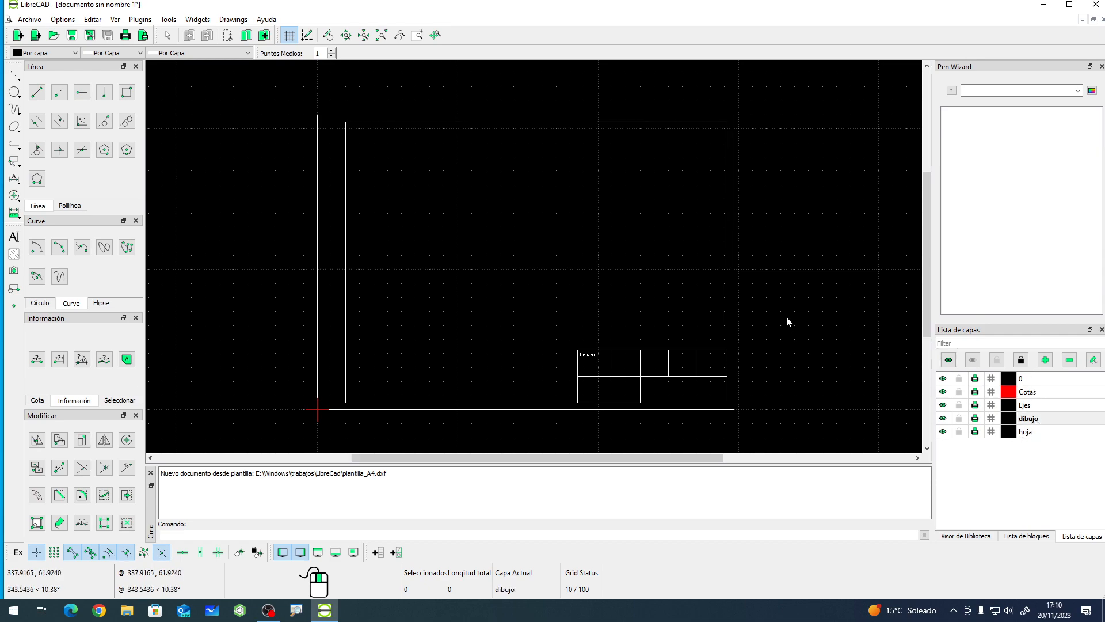
click(127, 92)
click(448, 197)
click(578, 269)
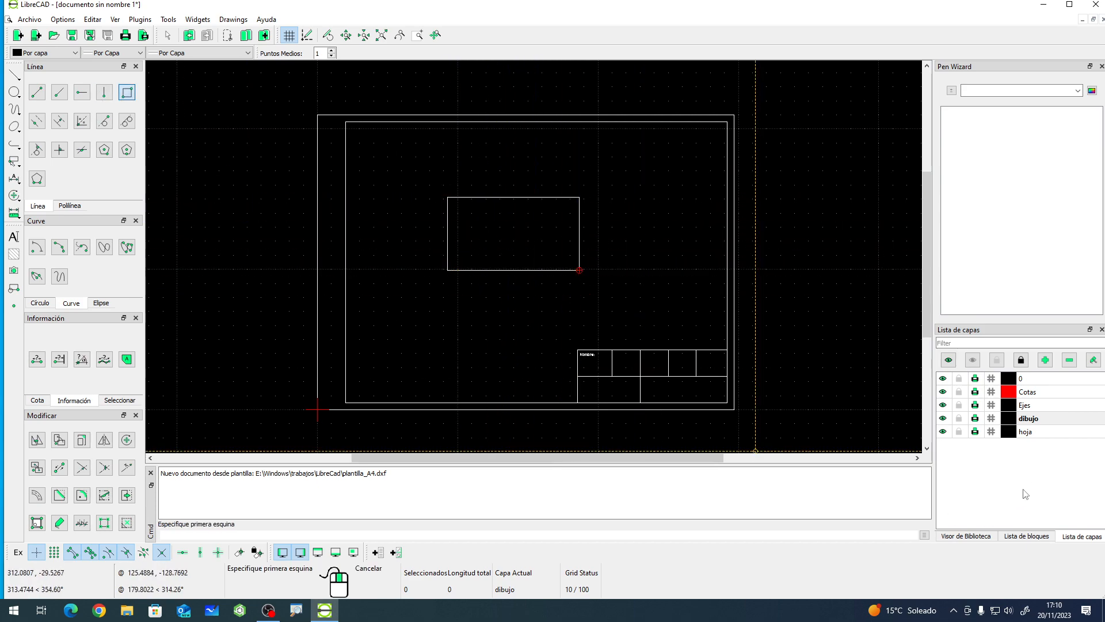
- Switch to the Cotas layer and add a horizontal dimension across the rectangle's top edge
click(1030, 396)
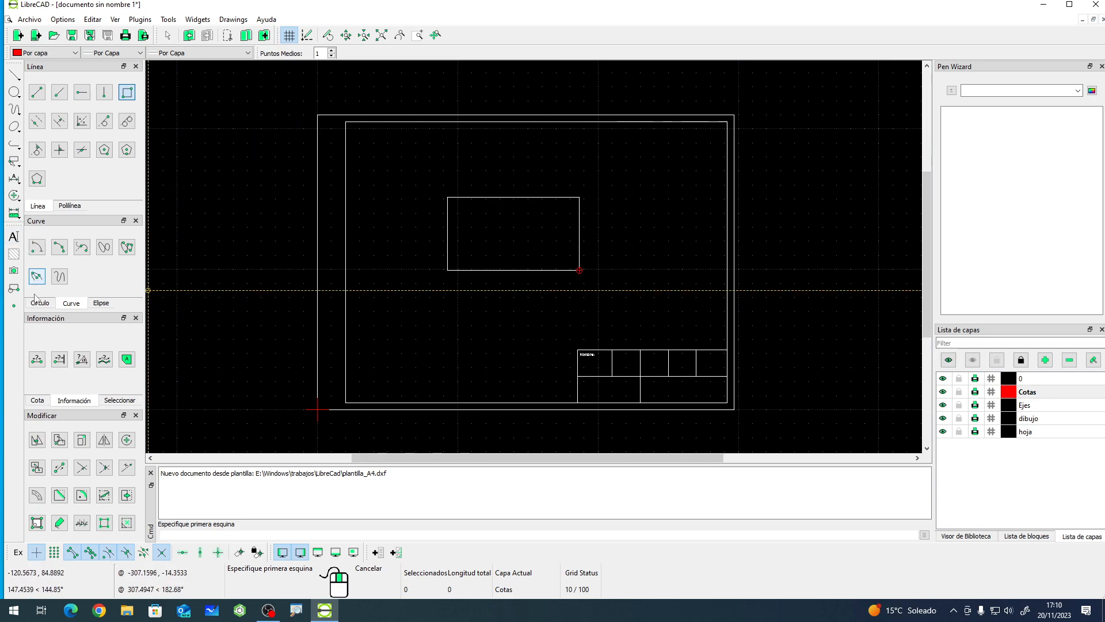
click(38, 401)
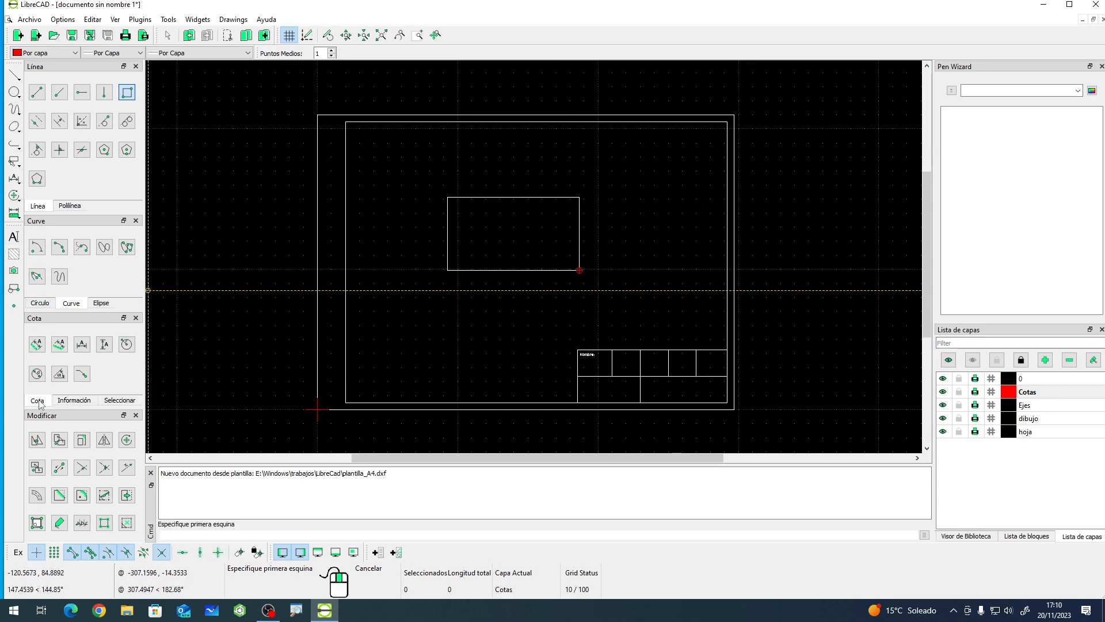
click(38, 345)
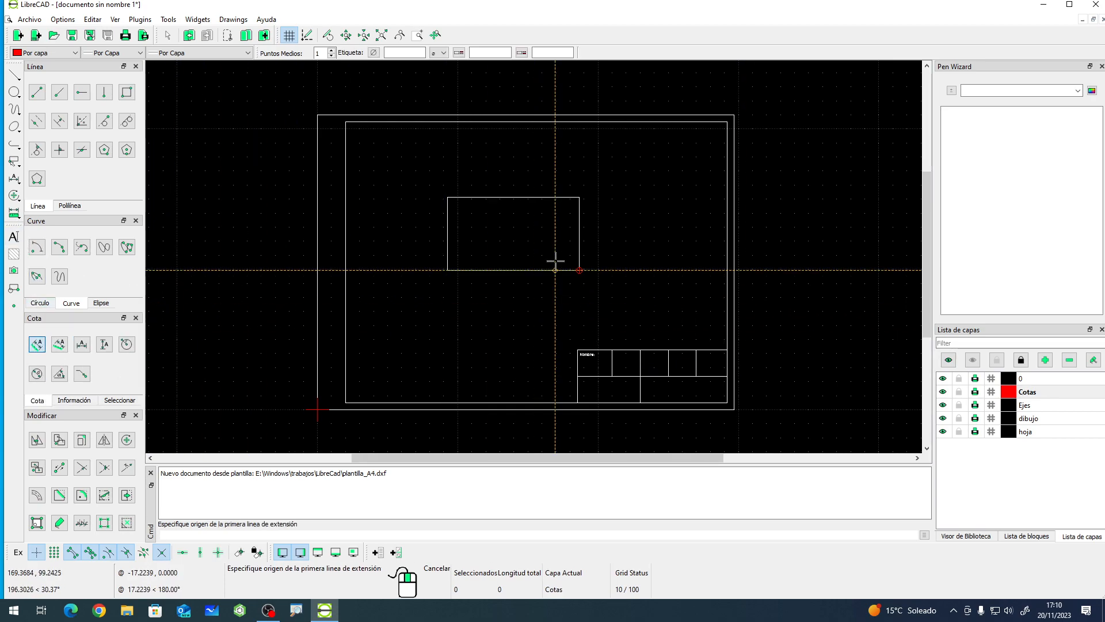
click(448, 197)
click(579, 196)
click(570, 181)
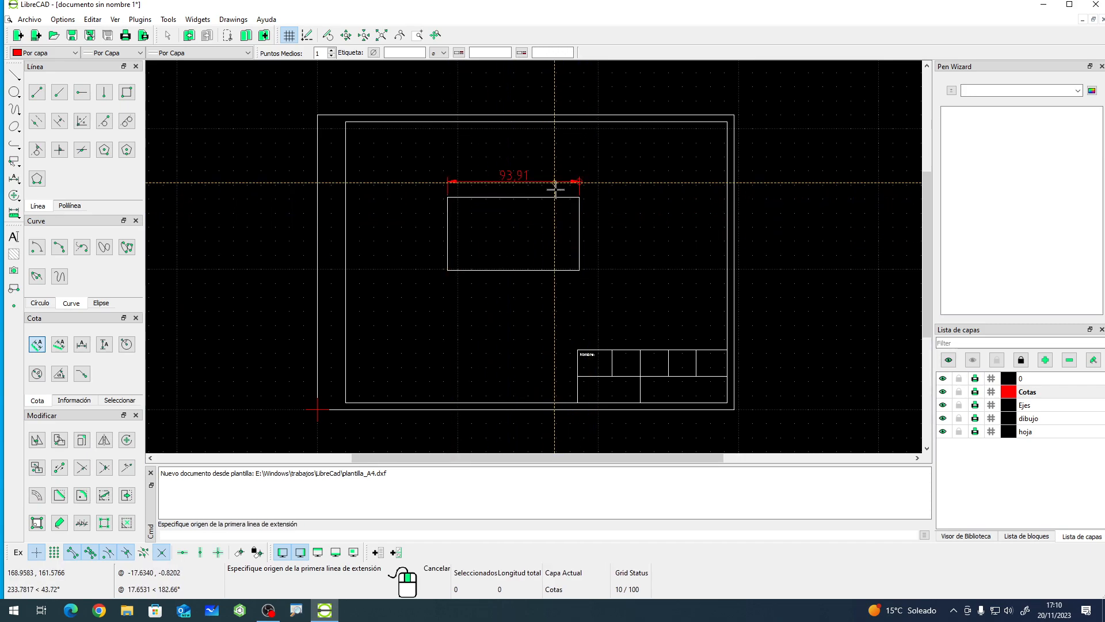
right_click(585, 279)
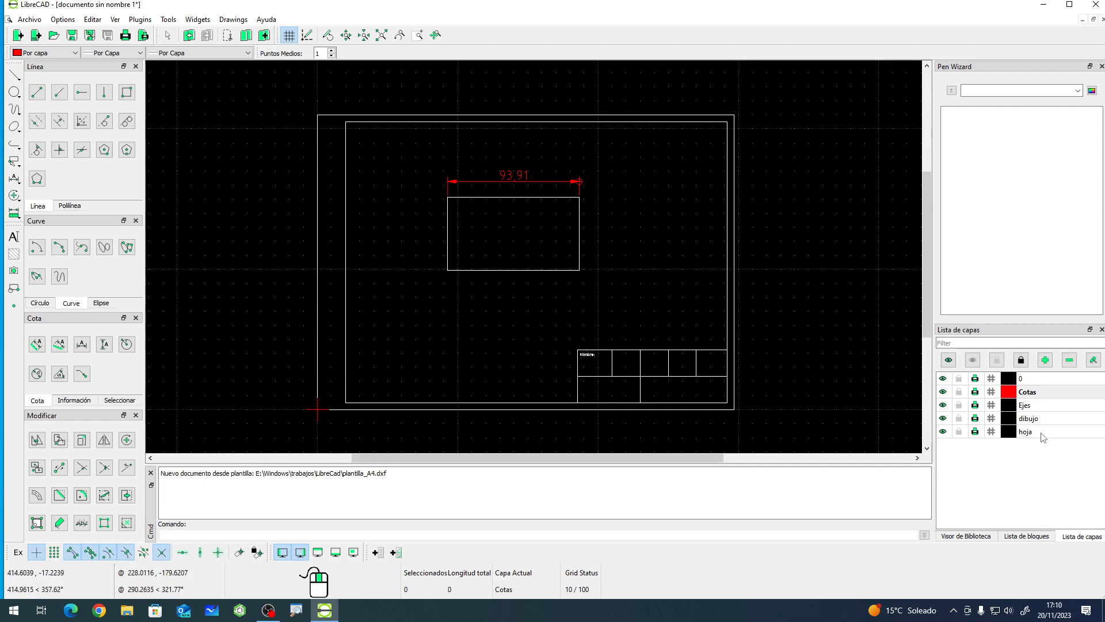
- Switch to the Ejes layer and draw a vertical axis line through the middle of the rectangle
click(1042, 408)
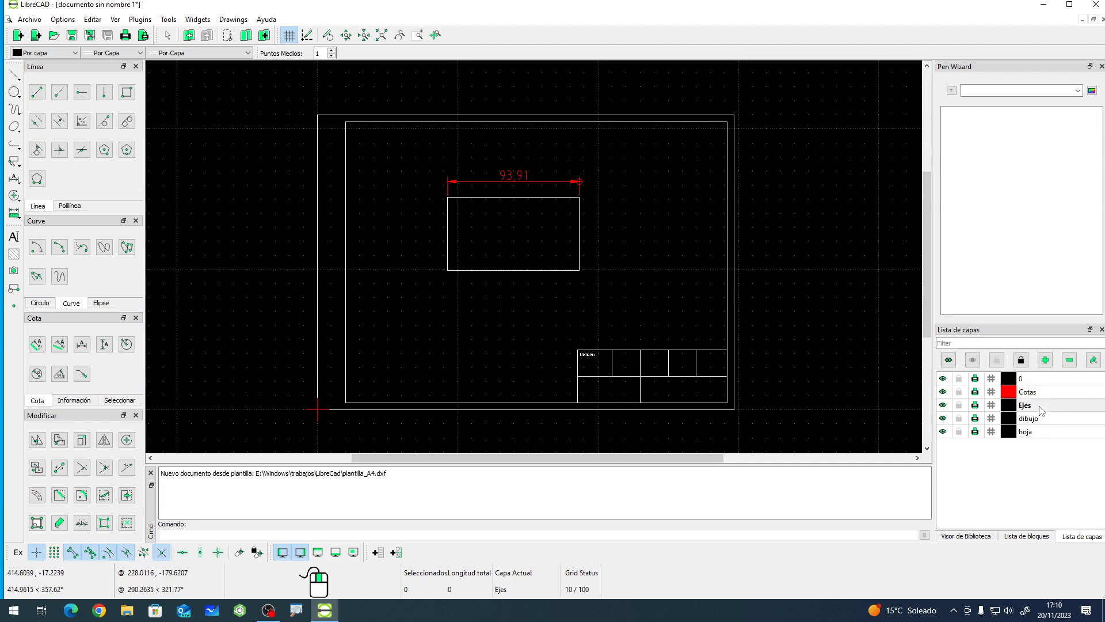
click(37, 94)
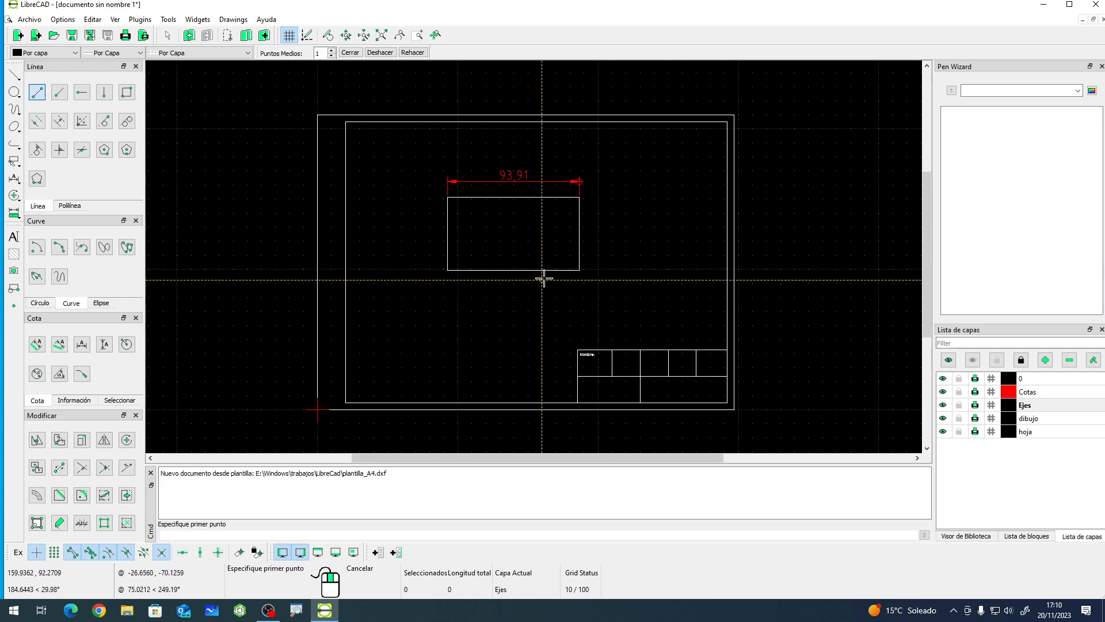
click(513, 197)
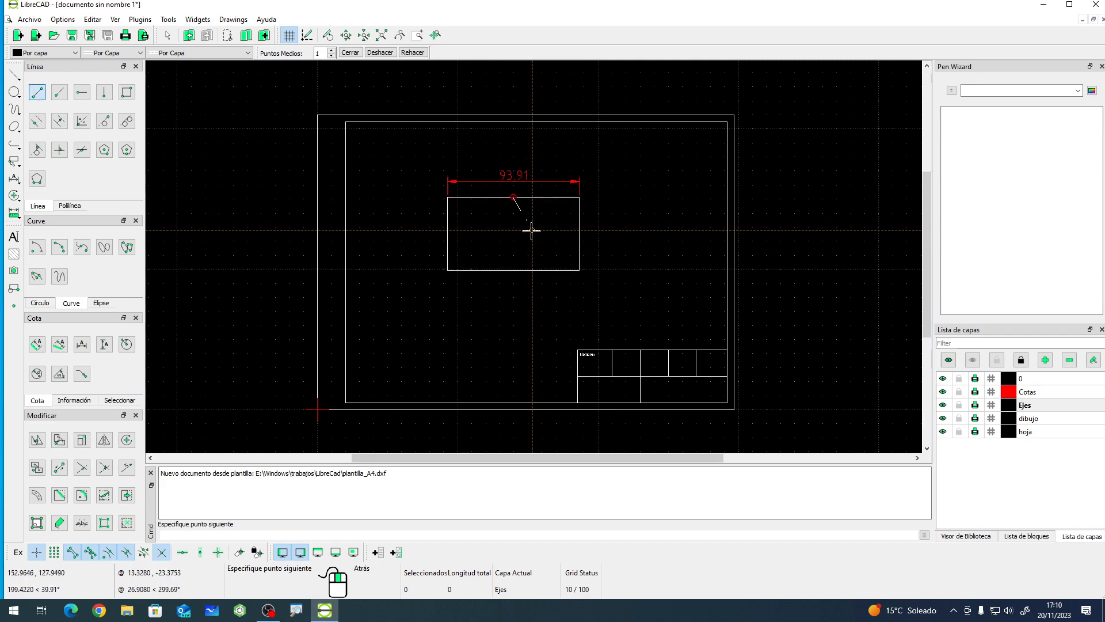
click(513, 270)
right_click(443, 298)
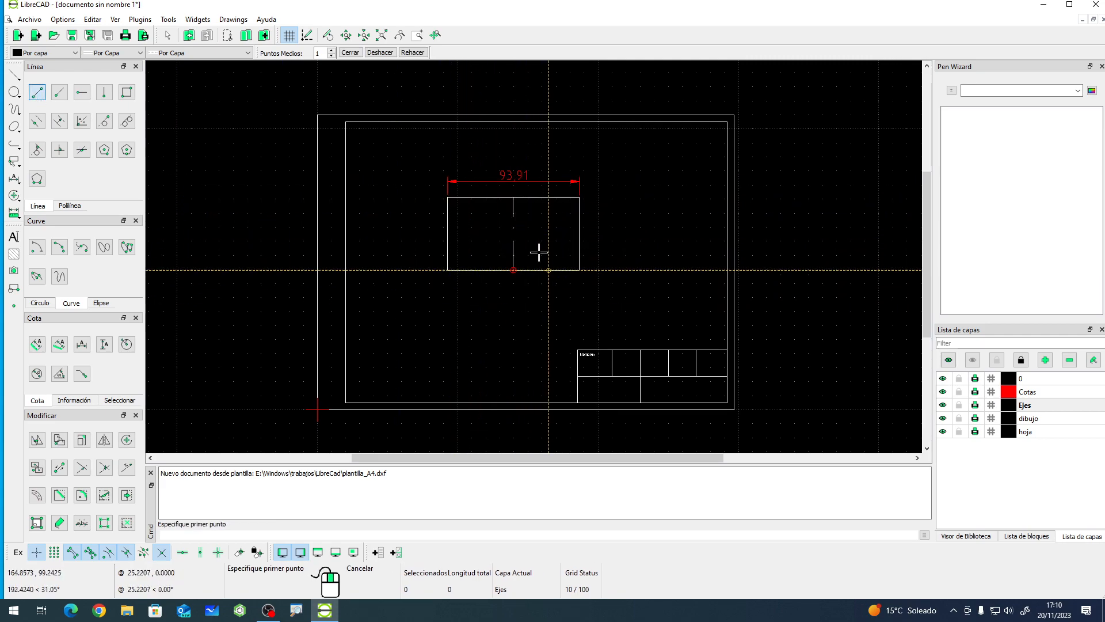
right_click(508, 336)
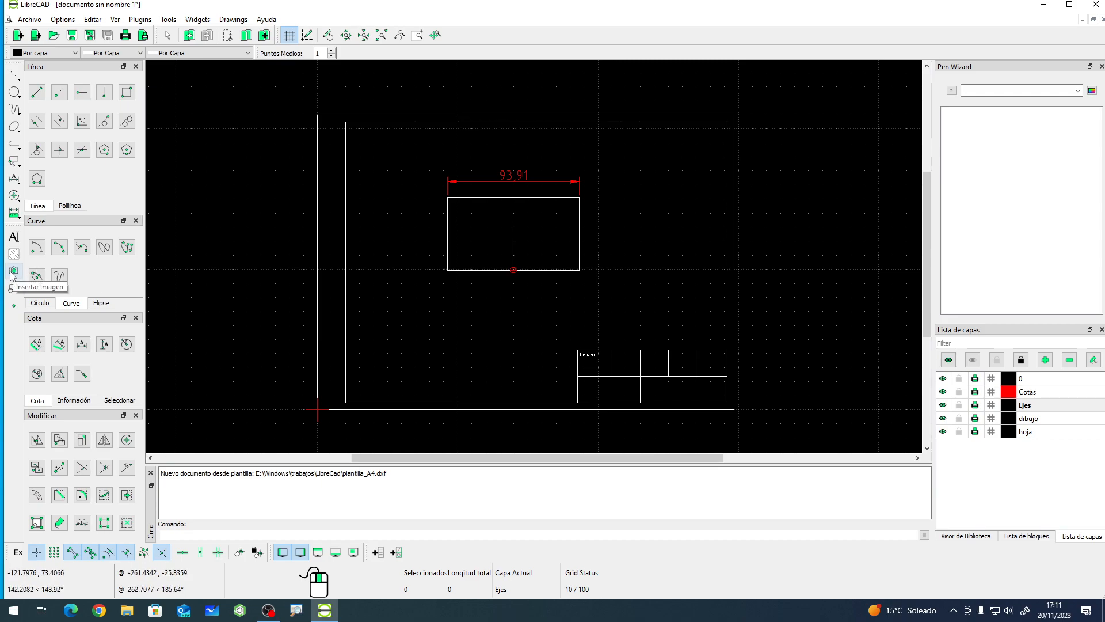
- Insert the image logo_Rafa-01.png from drive E: and place it at the title block's left edge
click(14, 272)
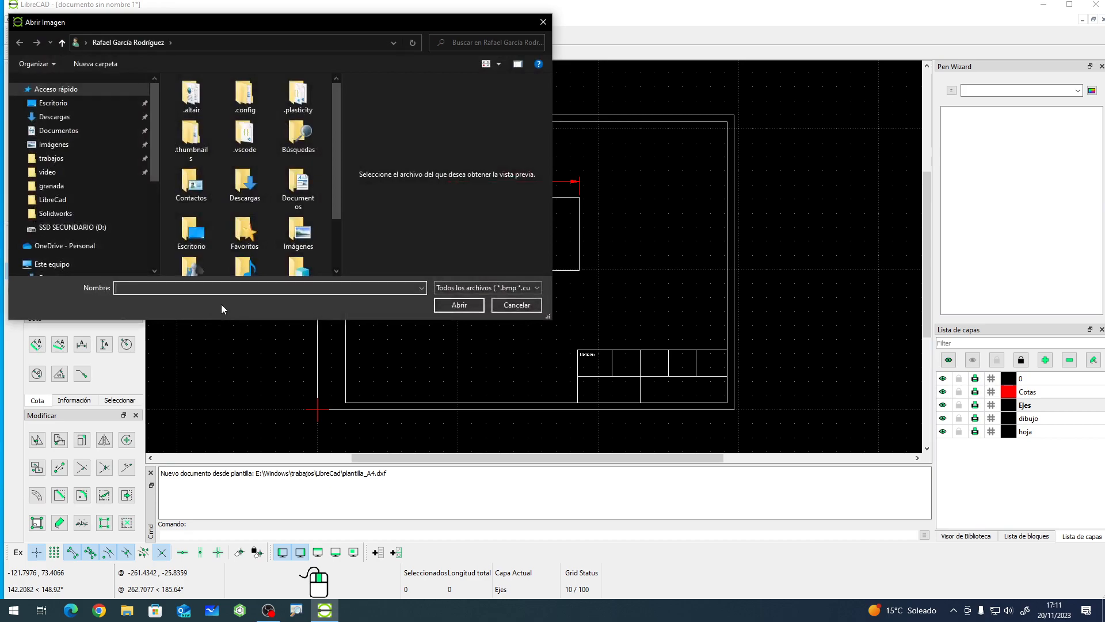
drag(550, 318, 728, 444)
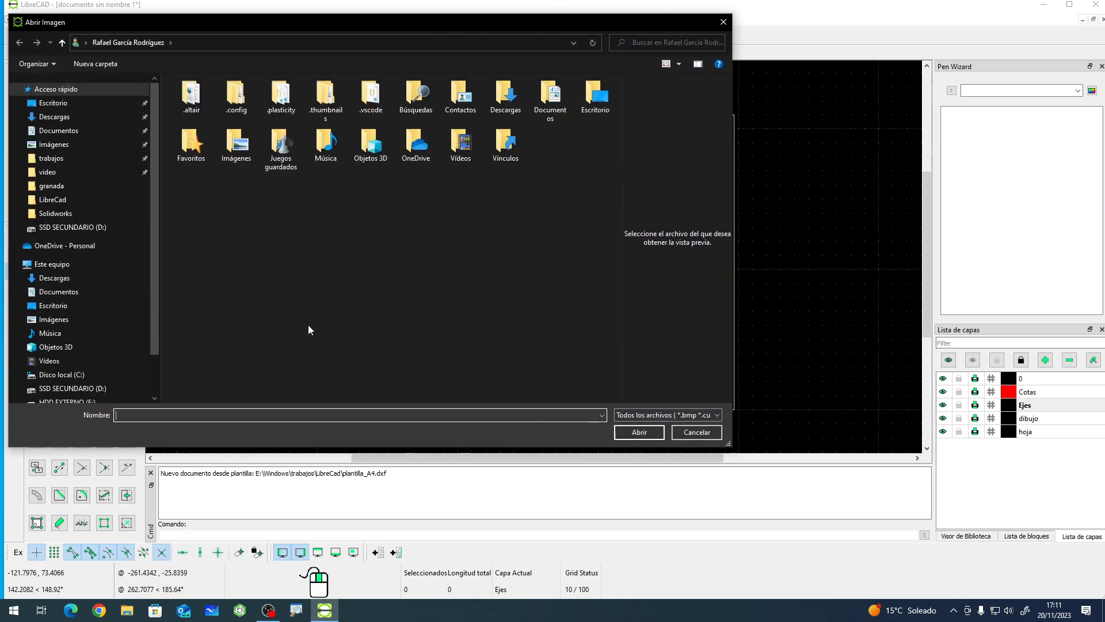
scroll(127, 348, down, 2)
click(86, 352)
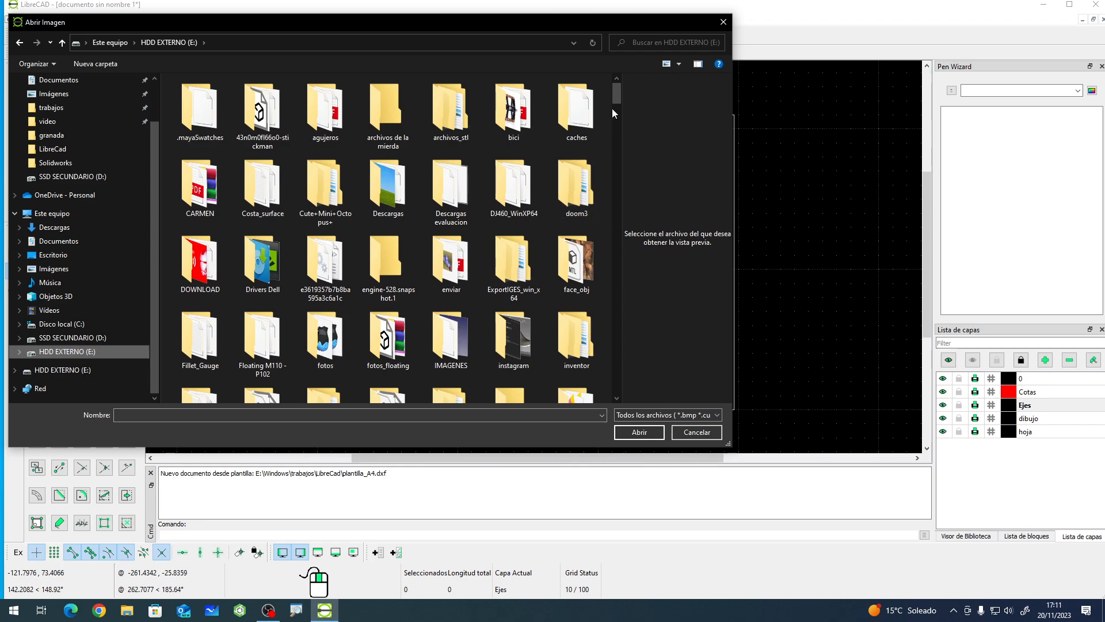
drag(615, 100, 595, 241)
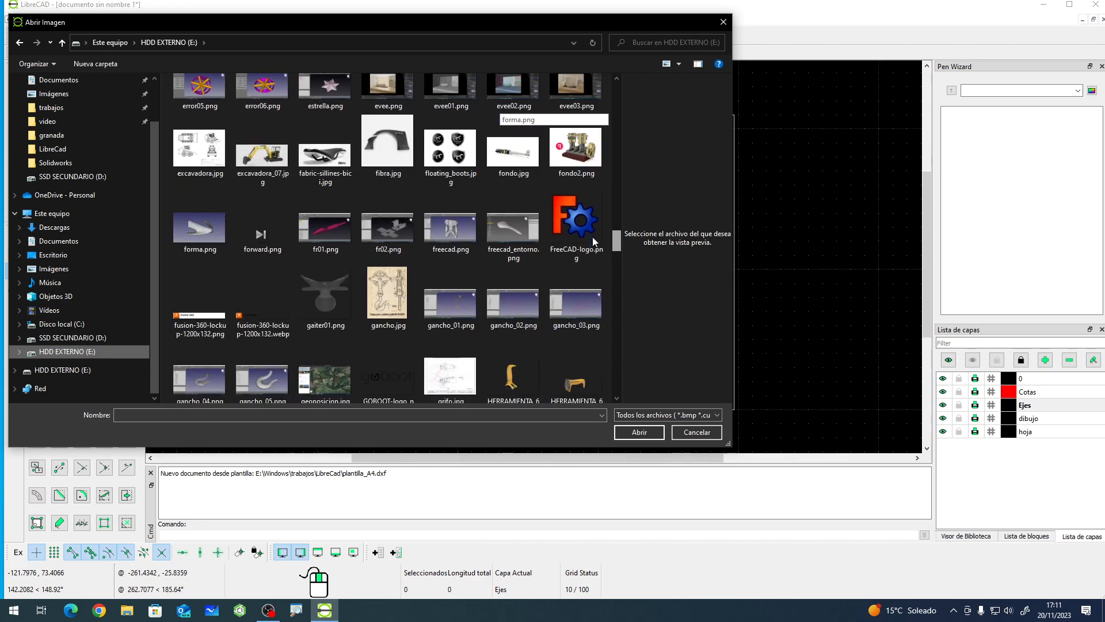
scroll(595, 242, down, 3)
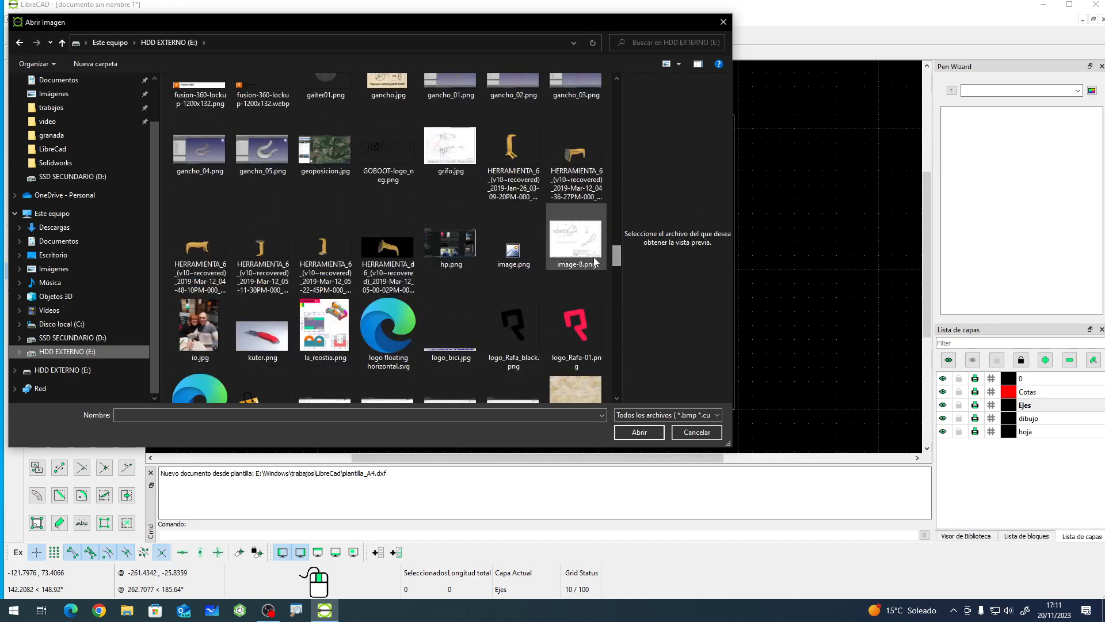
click(574, 332)
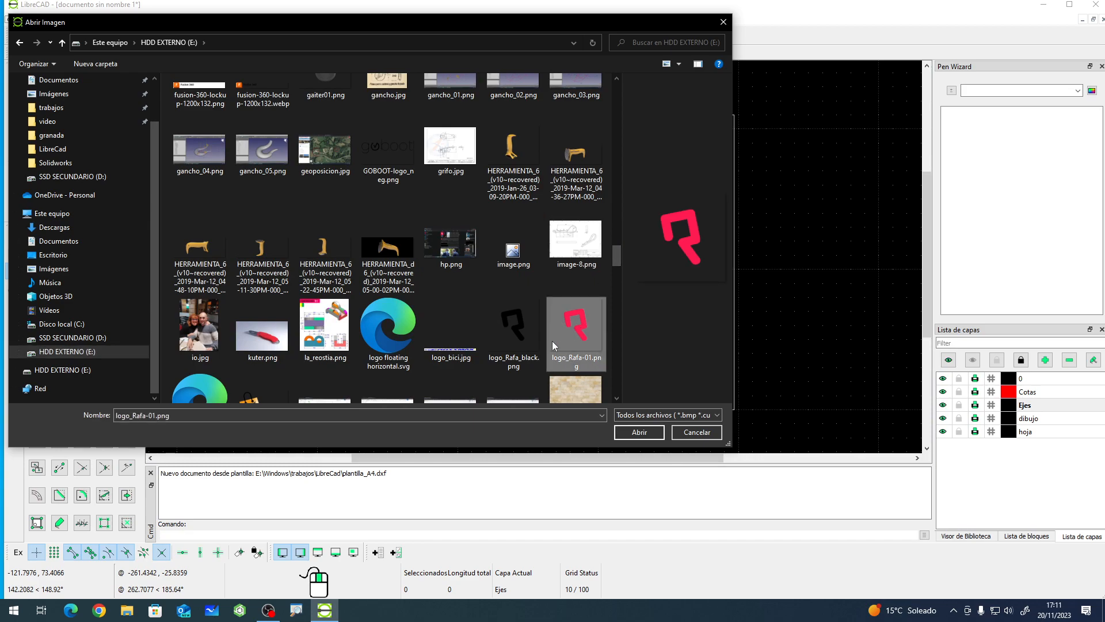
click(639, 432)
scroll(632, 416, up, 5)
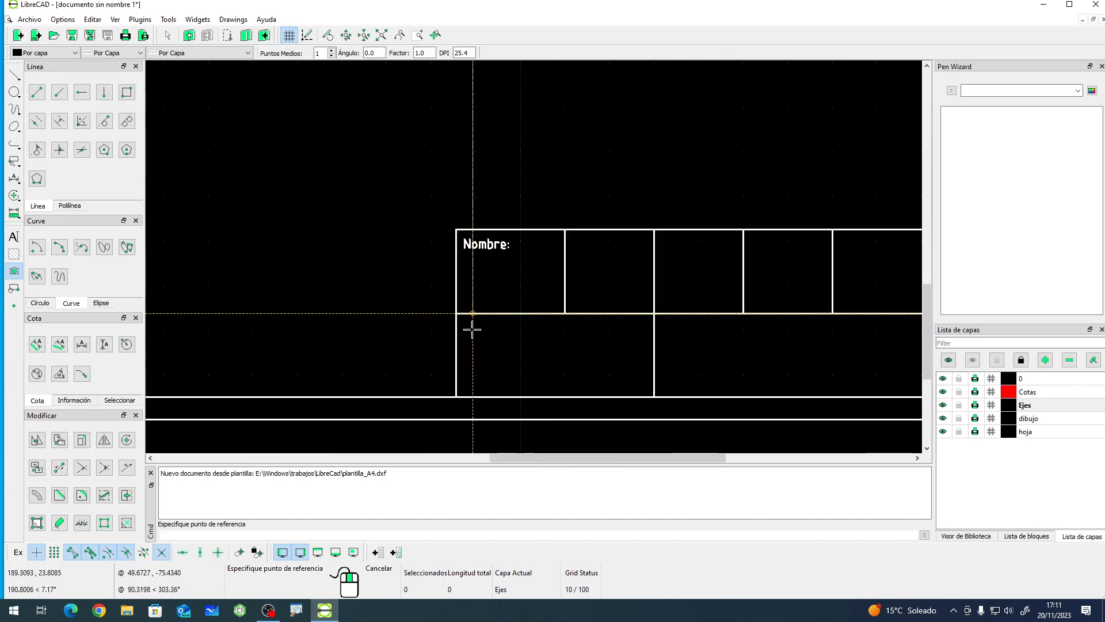
scroll(475, 329, up, 1)
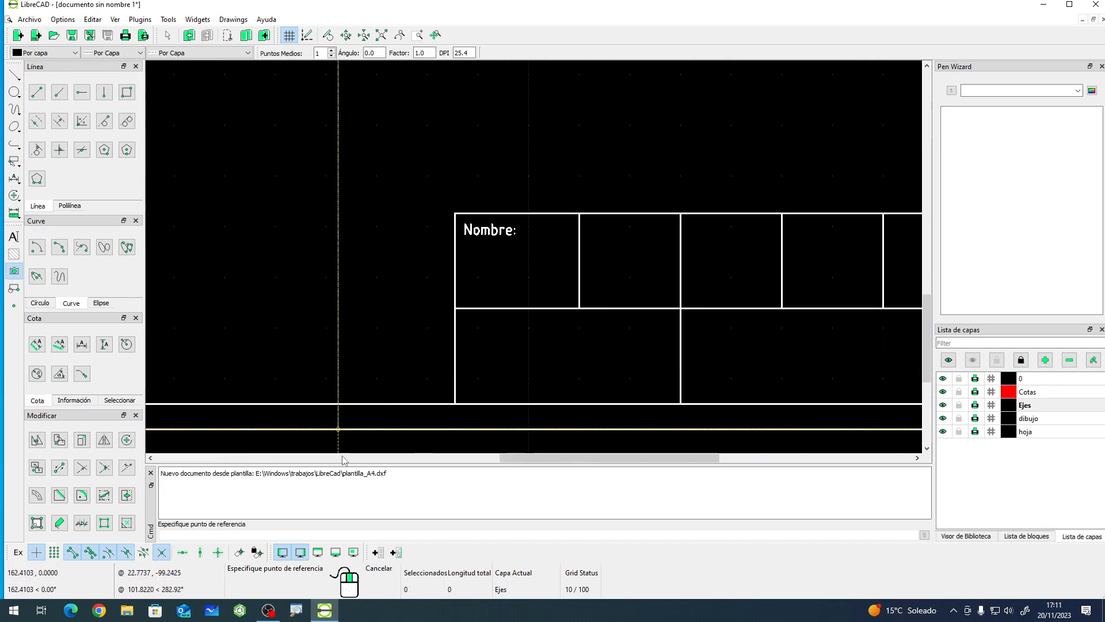
click(458, 323)
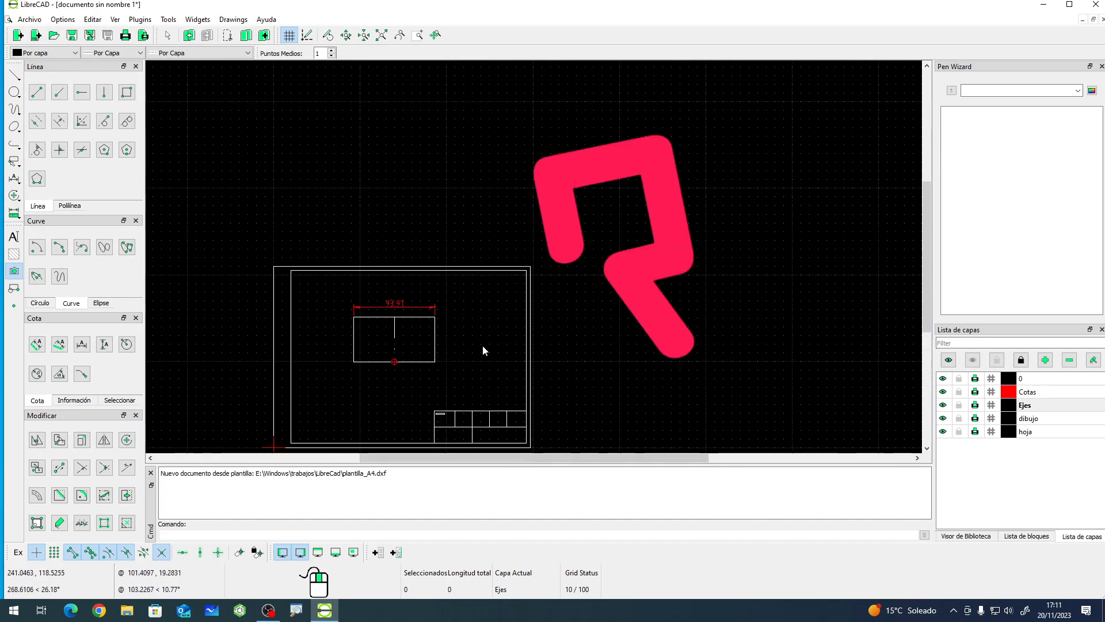
- Edit the logo image's properties to set its width and height to 100
click(607, 311)
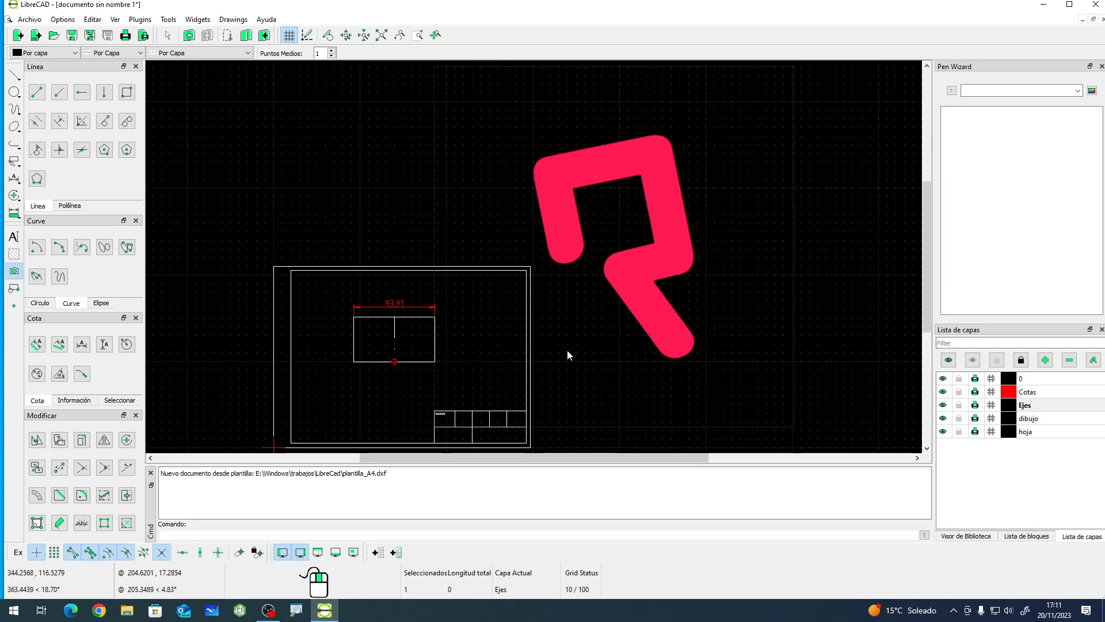
scroll(545, 350, up, 1)
scroll(544, 350, down, 4)
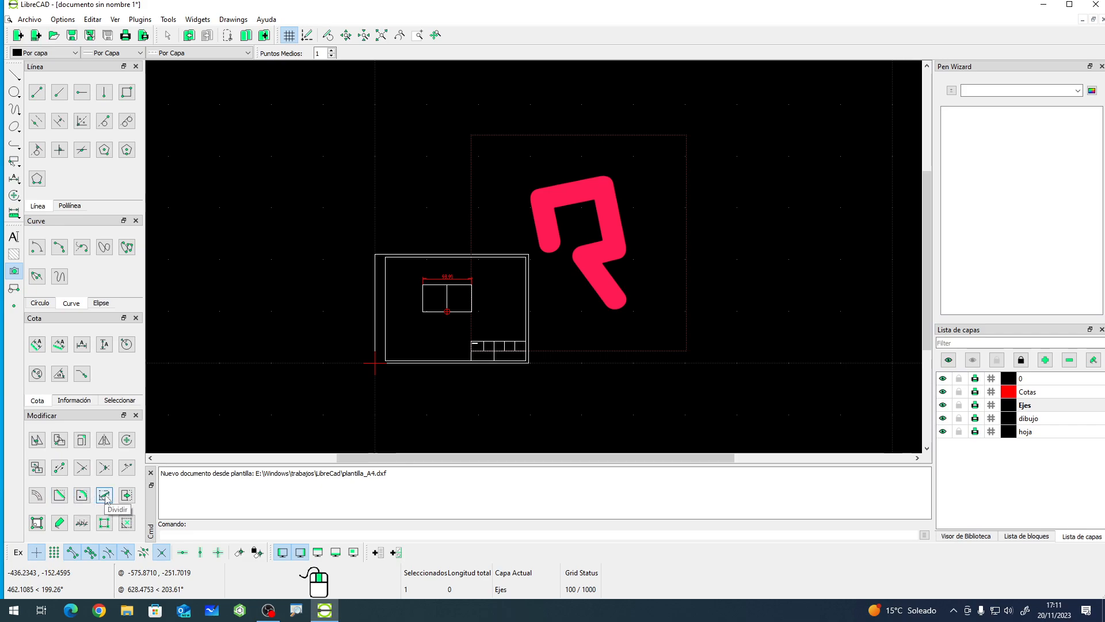
click(38, 524)
click(591, 262)
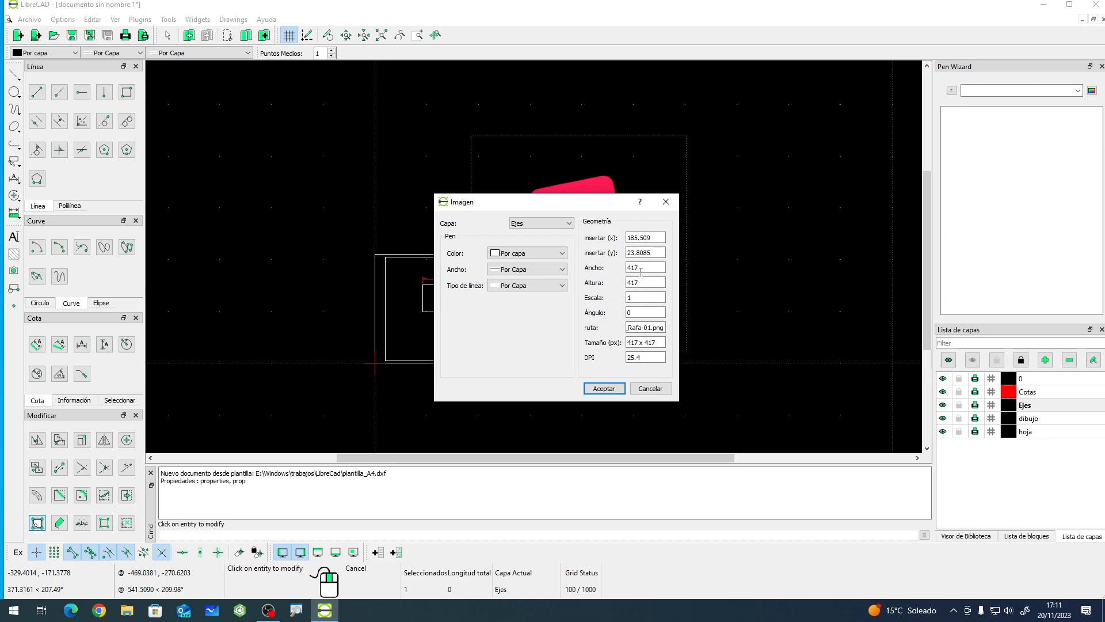
key(Tab)
key(Tab)
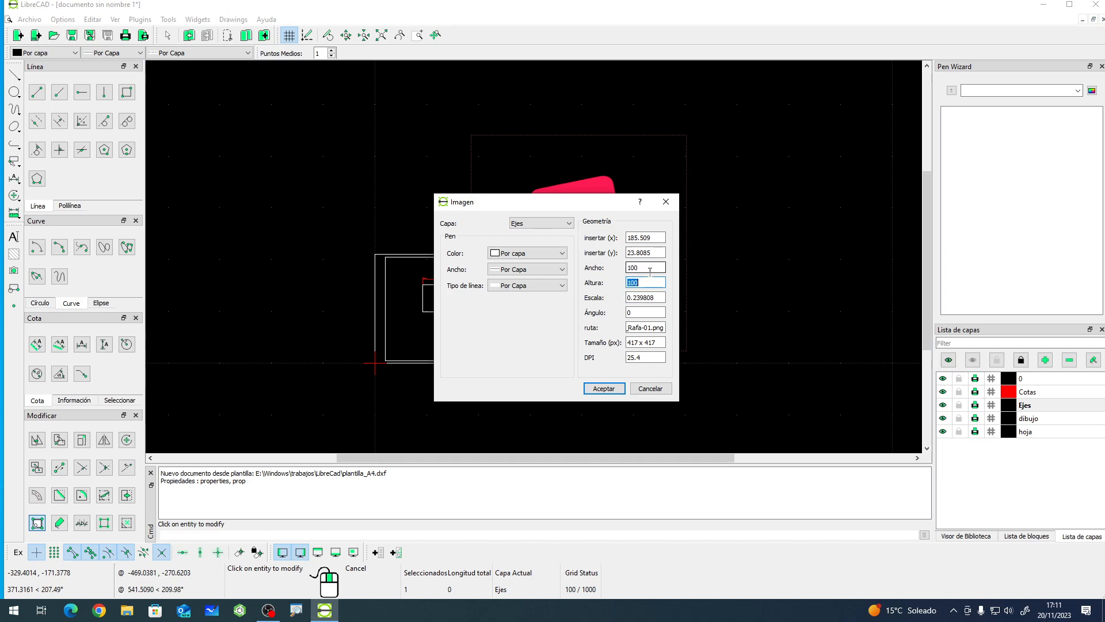
click(604, 388)
- Resize the logo image by setting its width and height to 25
scroll(496, 325, up, 5)
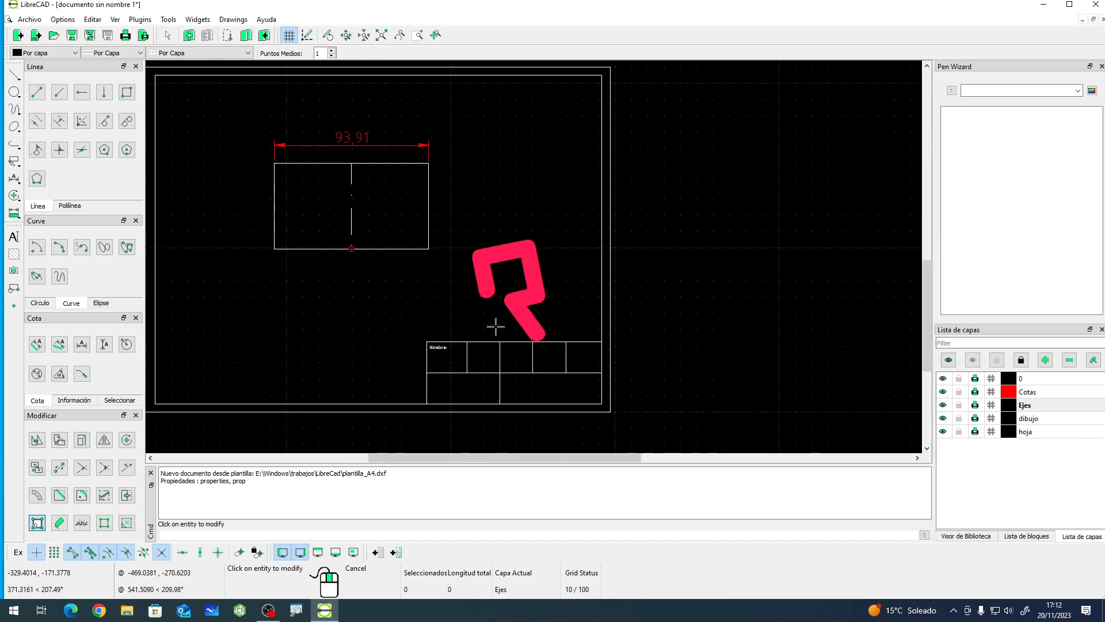
click(489, 285)
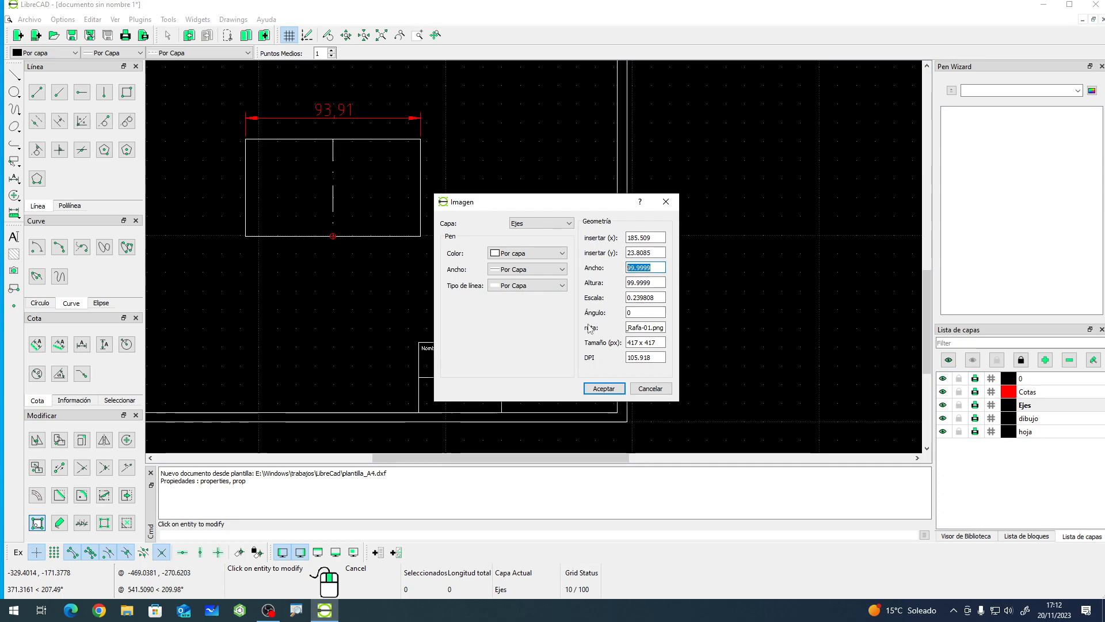
text(24)
key(BackSpace)
text(5)
key(Tab)
text(25)
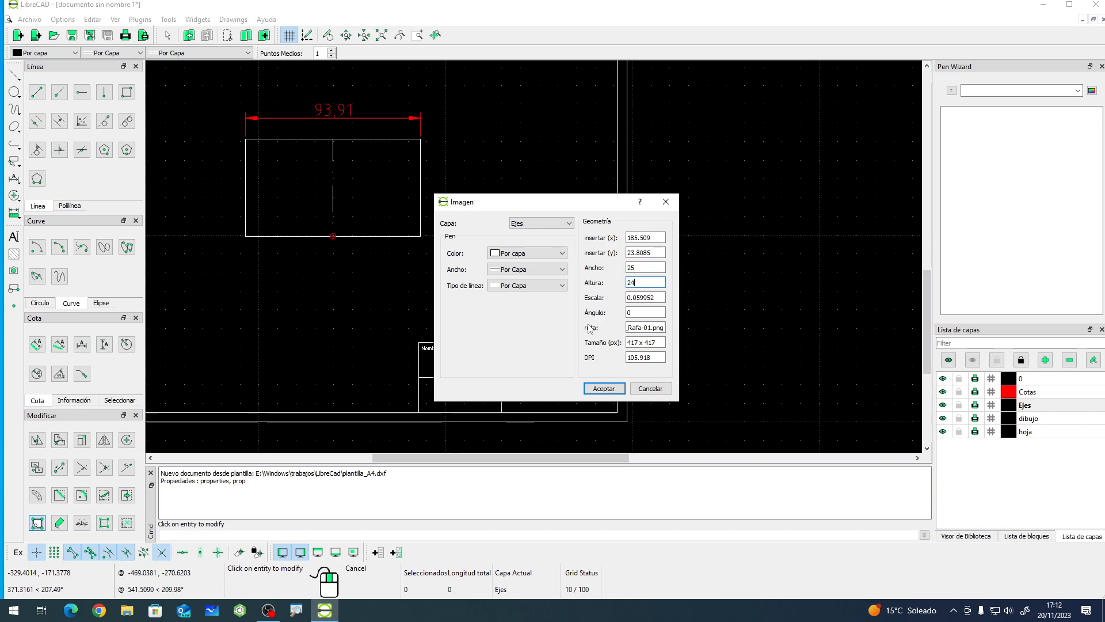
key(Tab)
click(603, 388)
- Move the logo from the Nombre cell down into the lower-left cell of the title block, removing the original
scroll(452, 401, up, 3)
scroll(453, 401, up, 2)
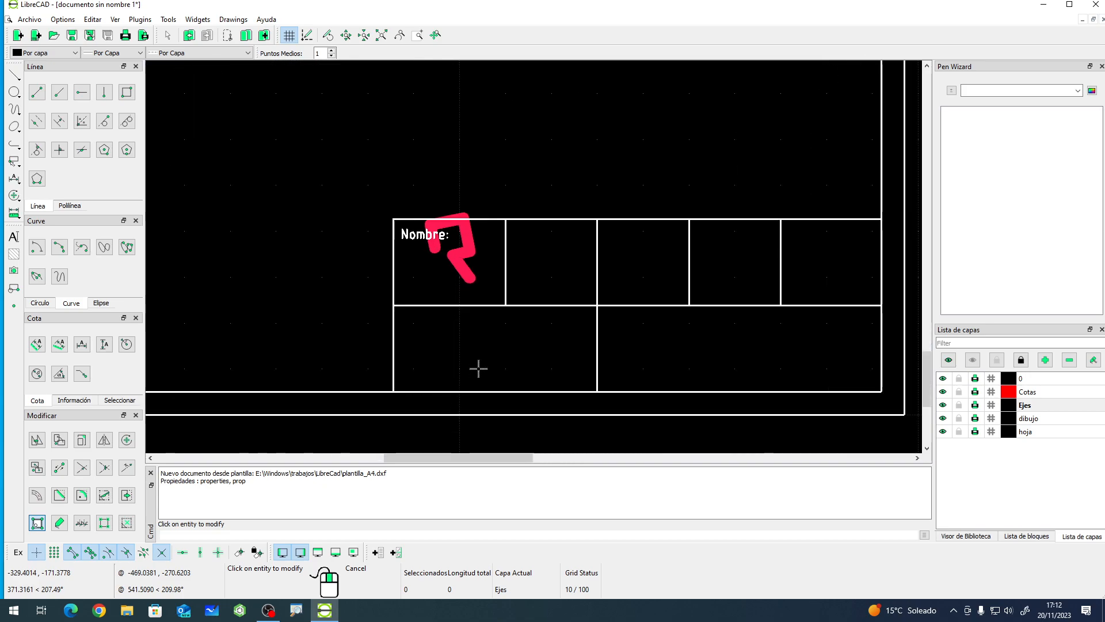
right_click(377, 266)
click(433, 268)
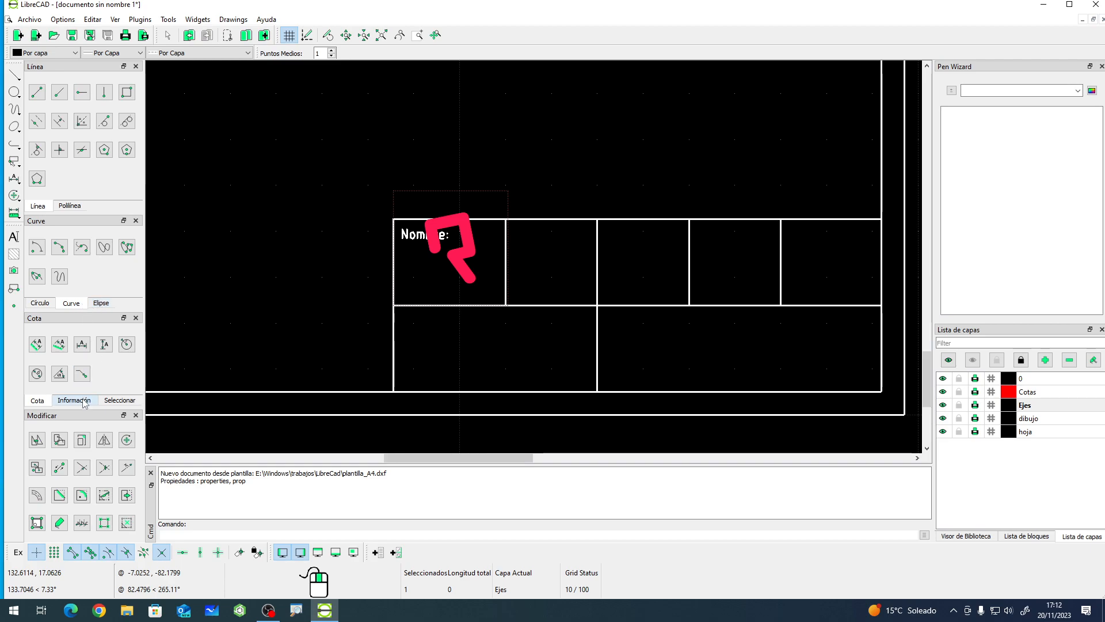
click(37, 441)
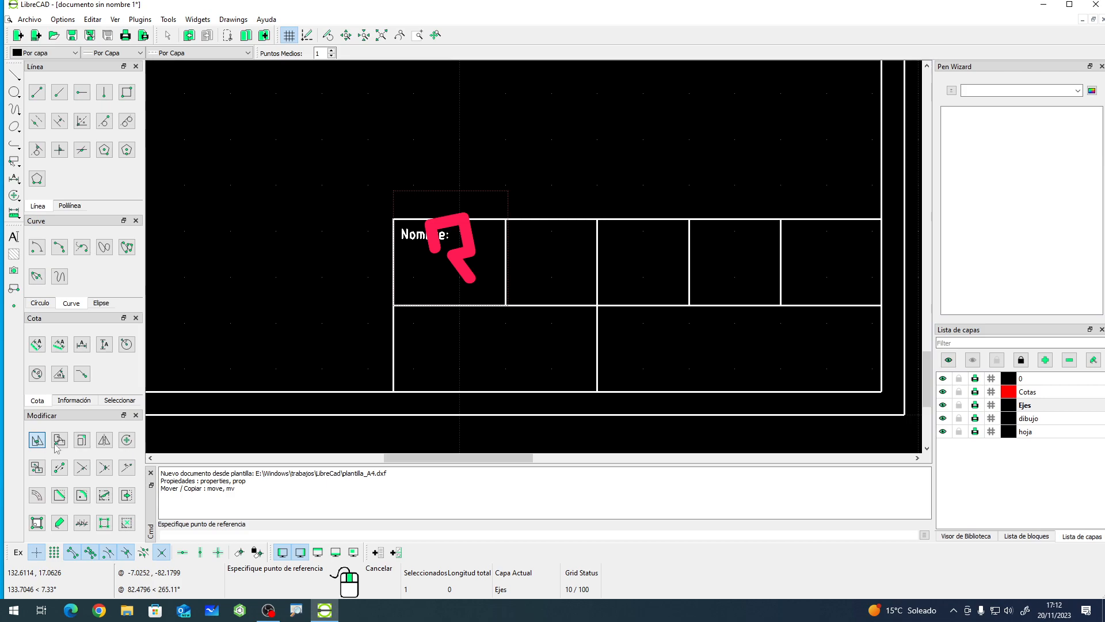
click(450, 247)
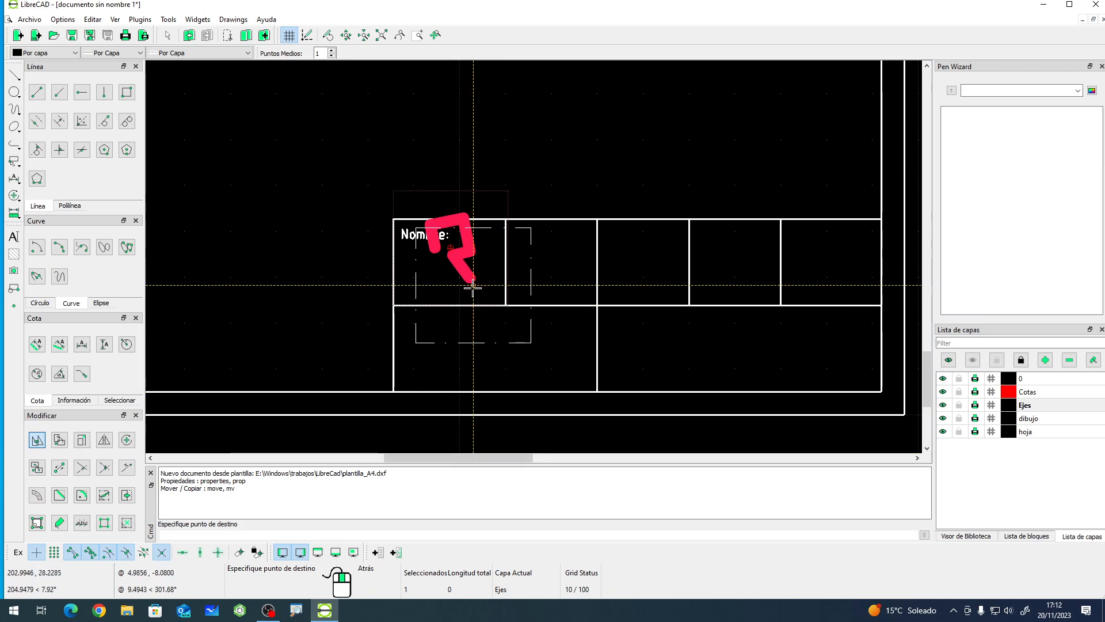
click(450, 346)
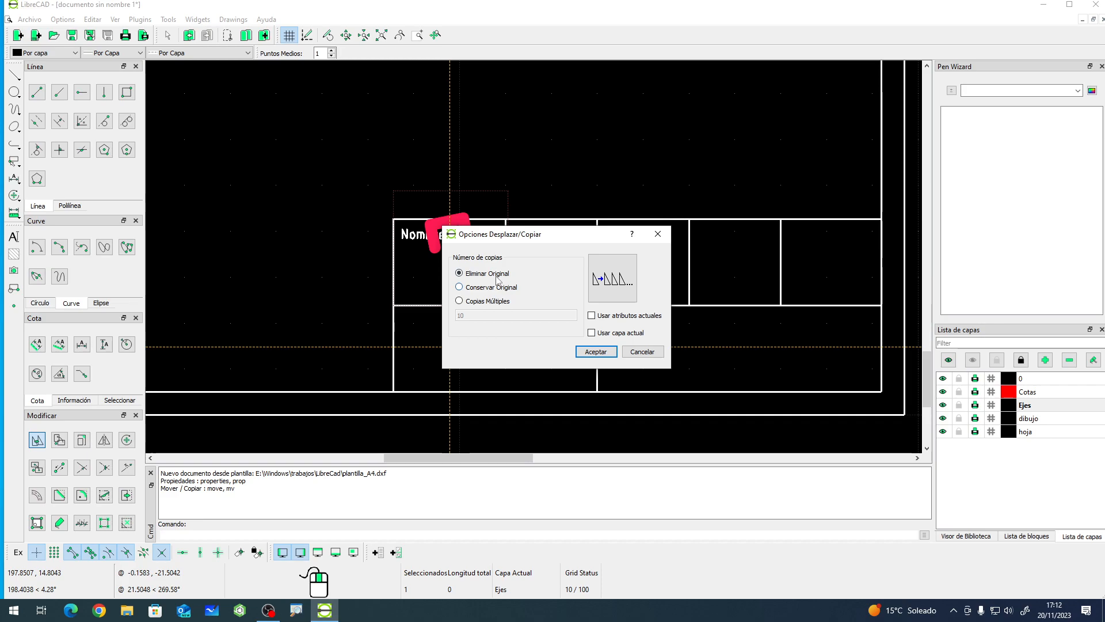
click(595, 351)
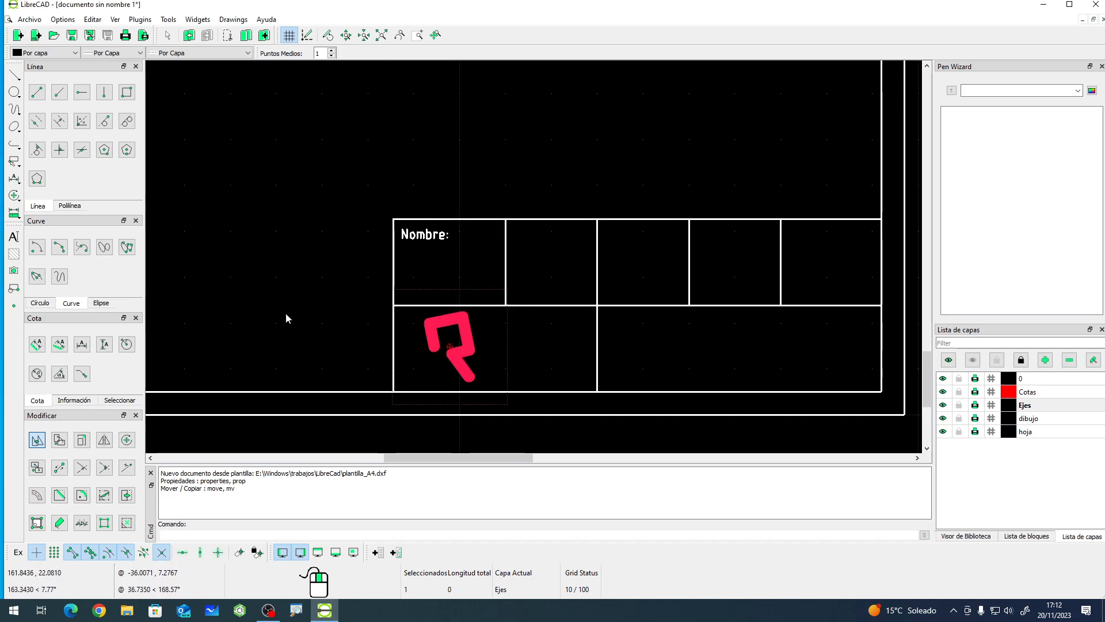
- Delete the test rectangle together with its axis line and dimension, keeping the sheet frame and logo
scroll(348, 310, down, 5)
scroll(348, 311, down, 2)
scroll(321, 145, up, 2)
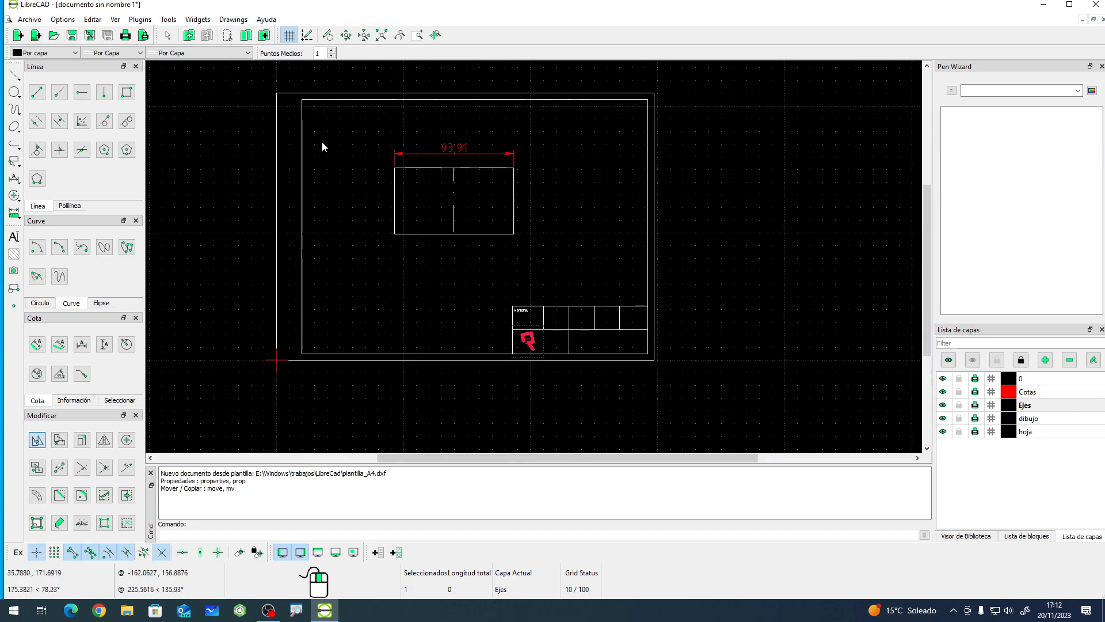
click(364, 114)
click(571, 282)
key(Delete)
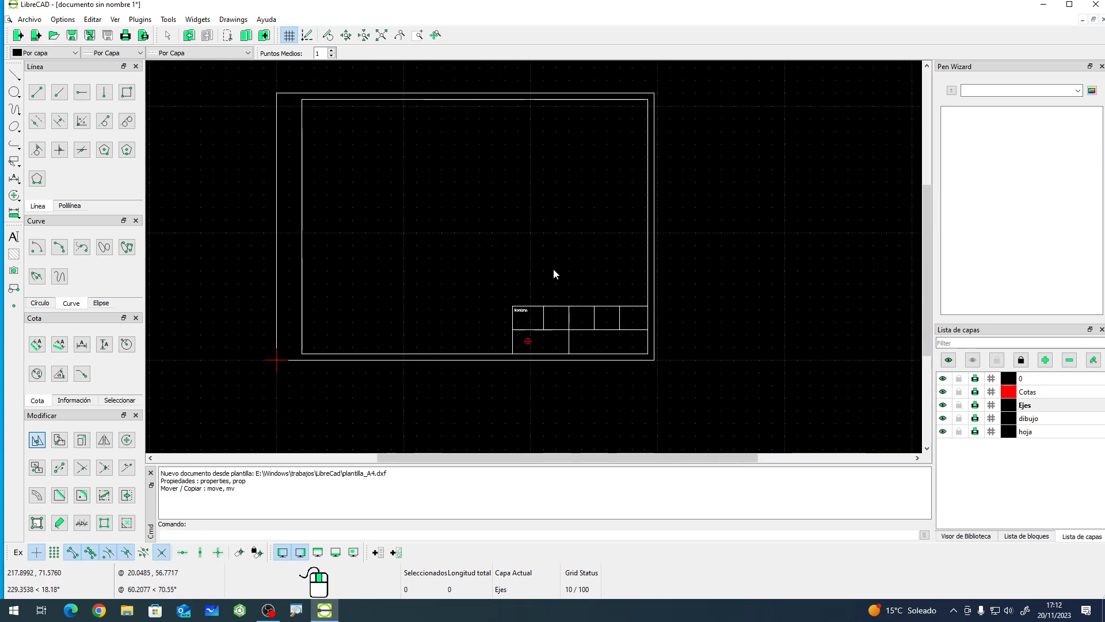
click(531, 266)
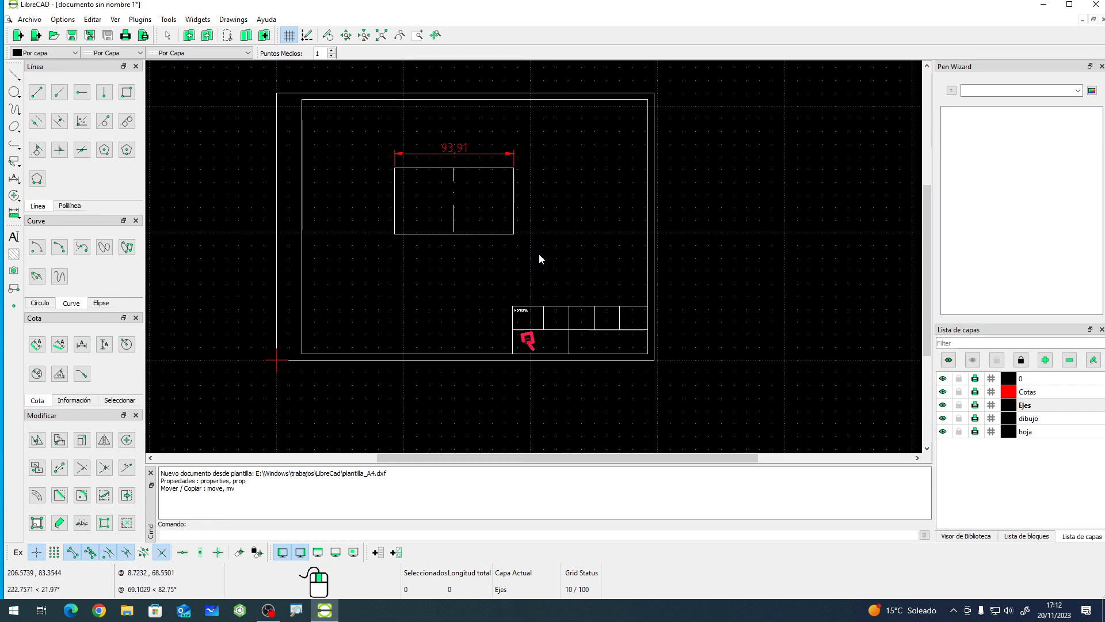
drag(375, 131, 589, 271)
key(Delete)
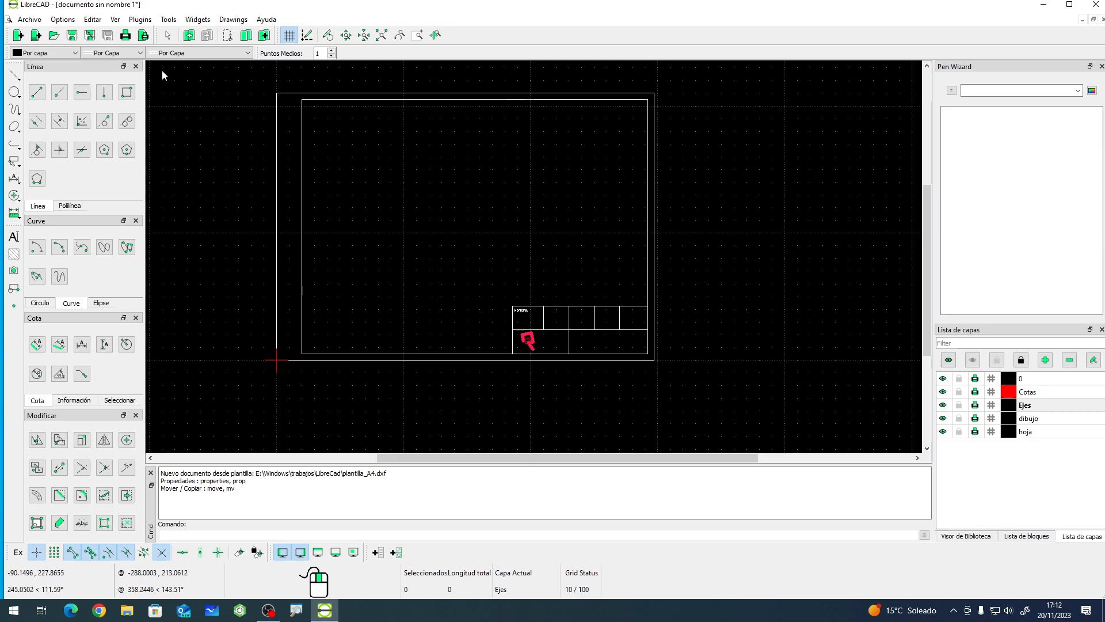
- Save the drawing over plantilla_A4.dxf in the LibreCad folder
click(29, 19)
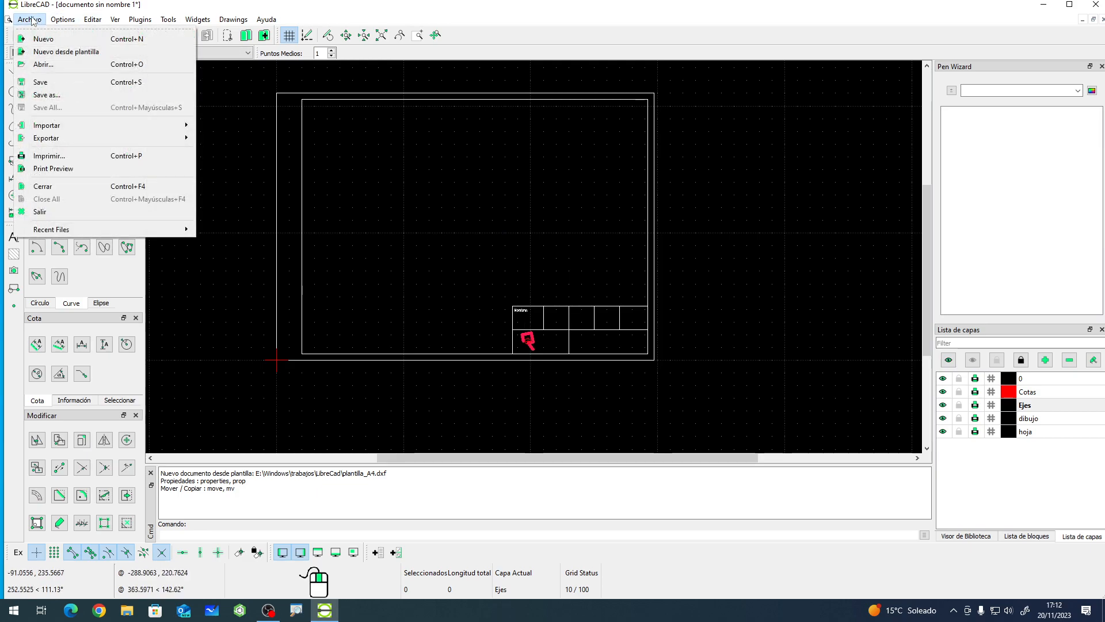
click(39, 82)
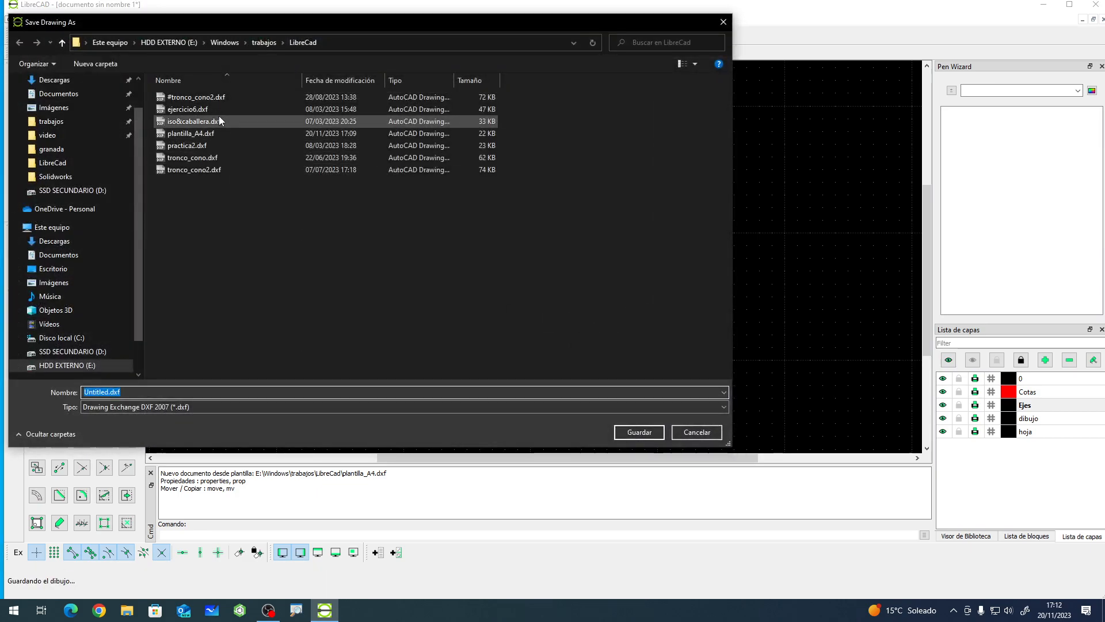
click(224, 133)
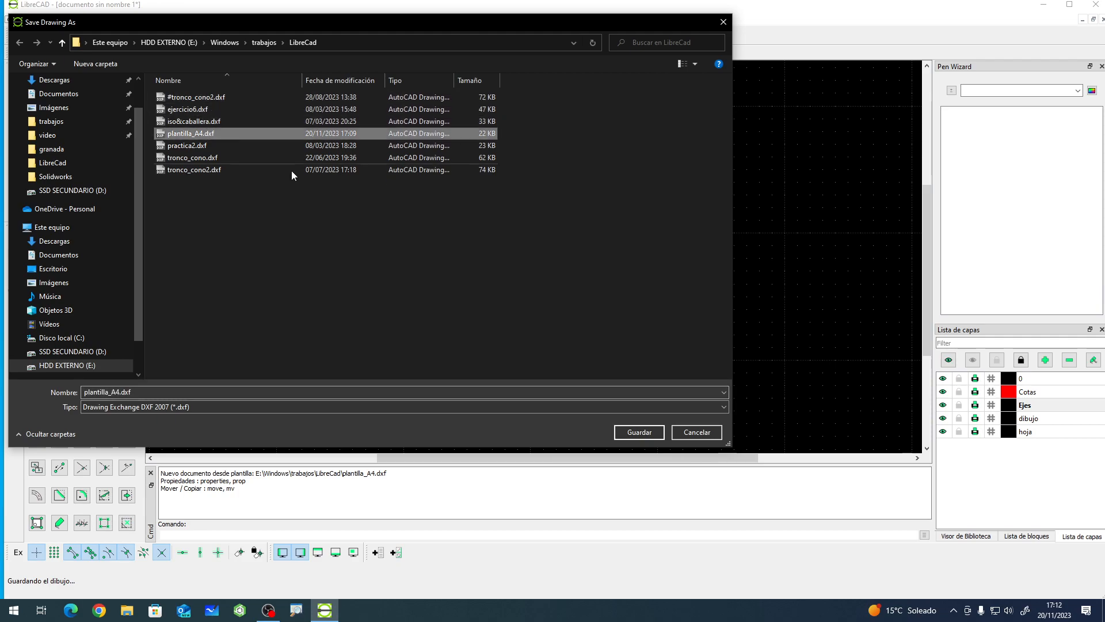
click(626, 430)
click(578, 310)
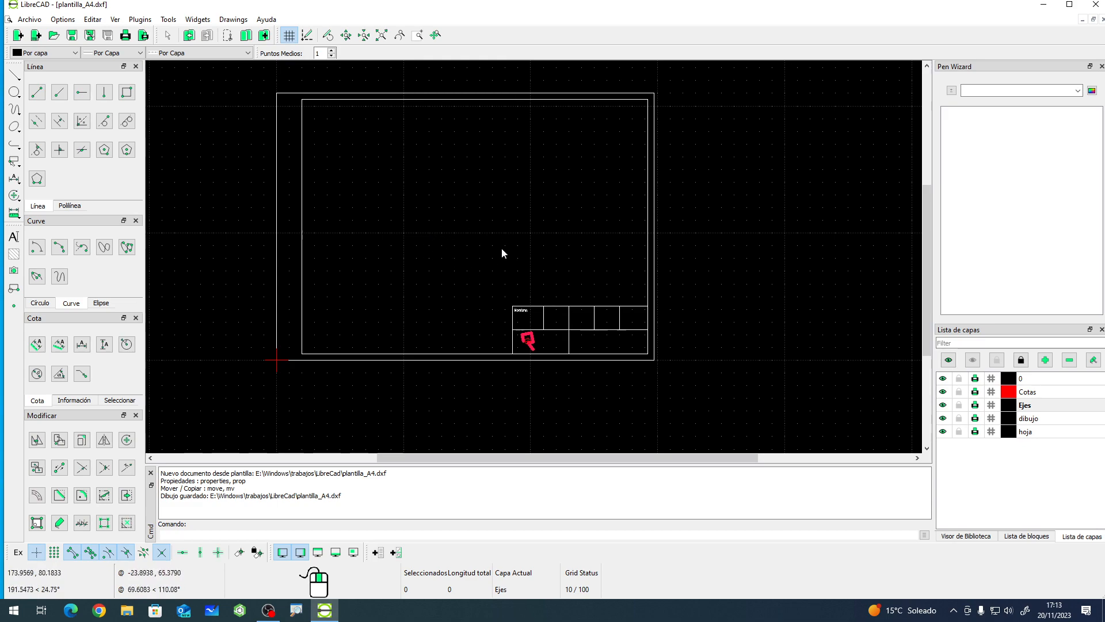
- Close LibreCAD and relaunch it from the desktop to start a new document from the template
scroll(412, 144, up, 2)
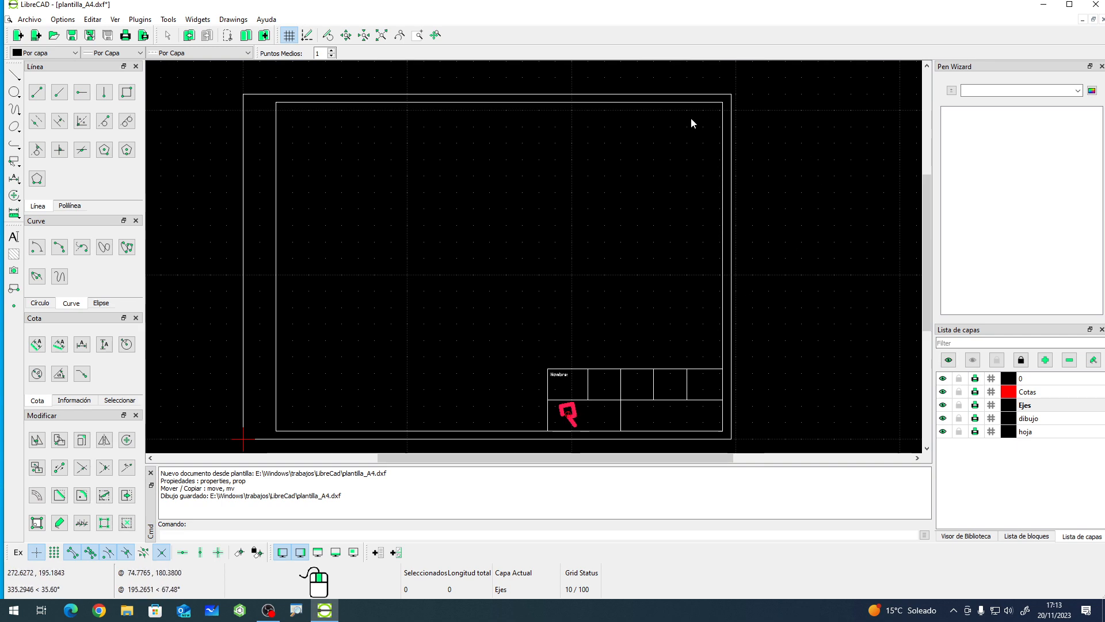
click(1096, 4)
click(567, 324)
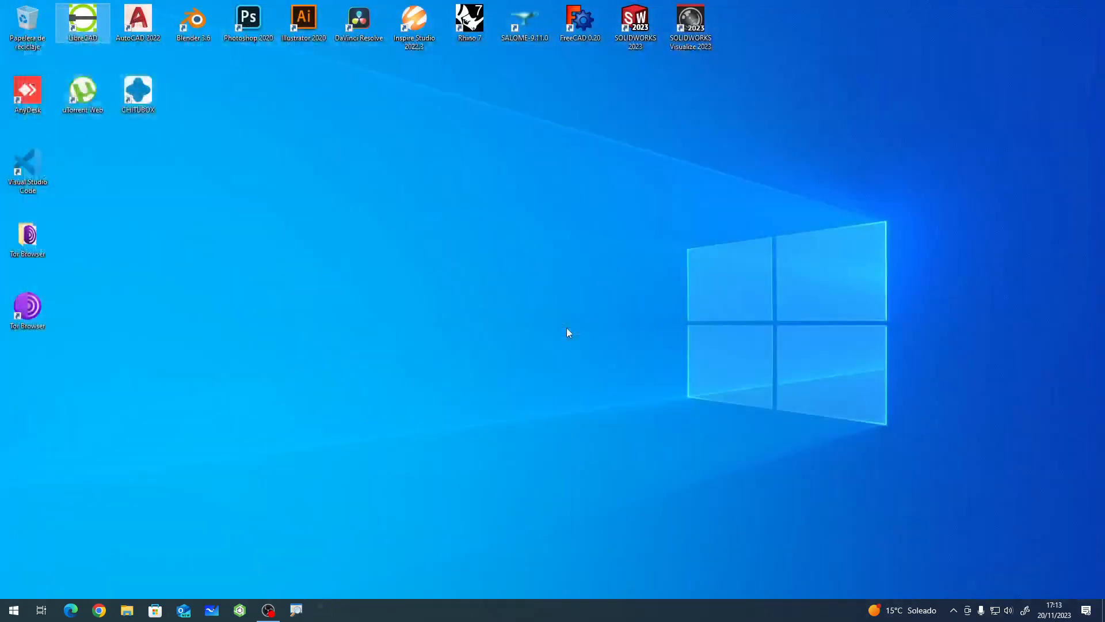
double_click(94, 26)
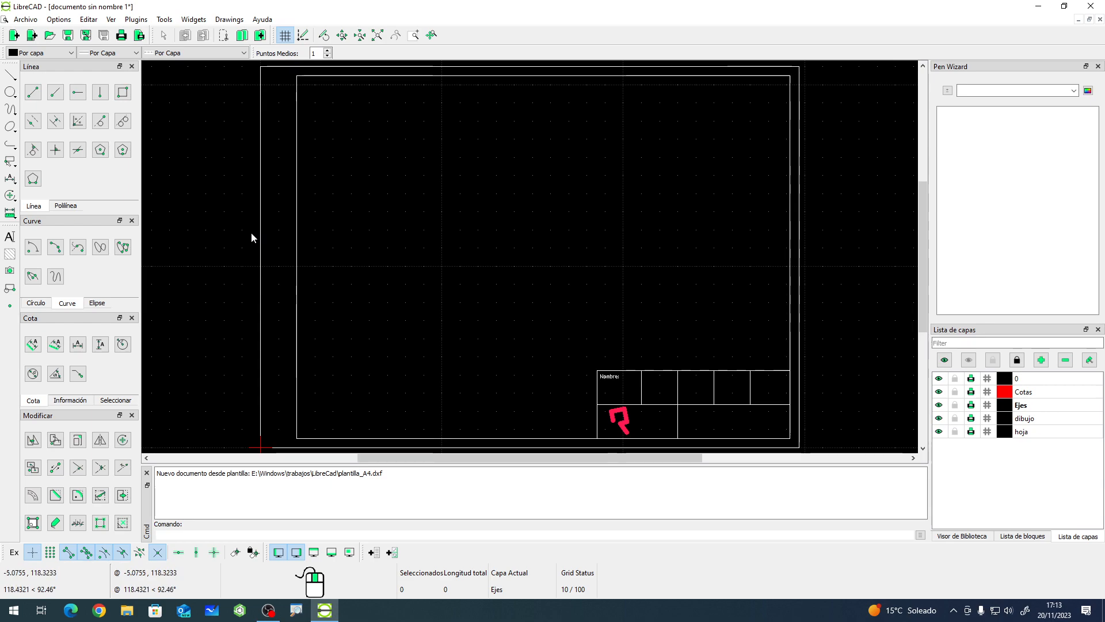
- Switch to the dibujo layer and draw a circle by centre and point in the sheet's upper middle
click(1035, 421)
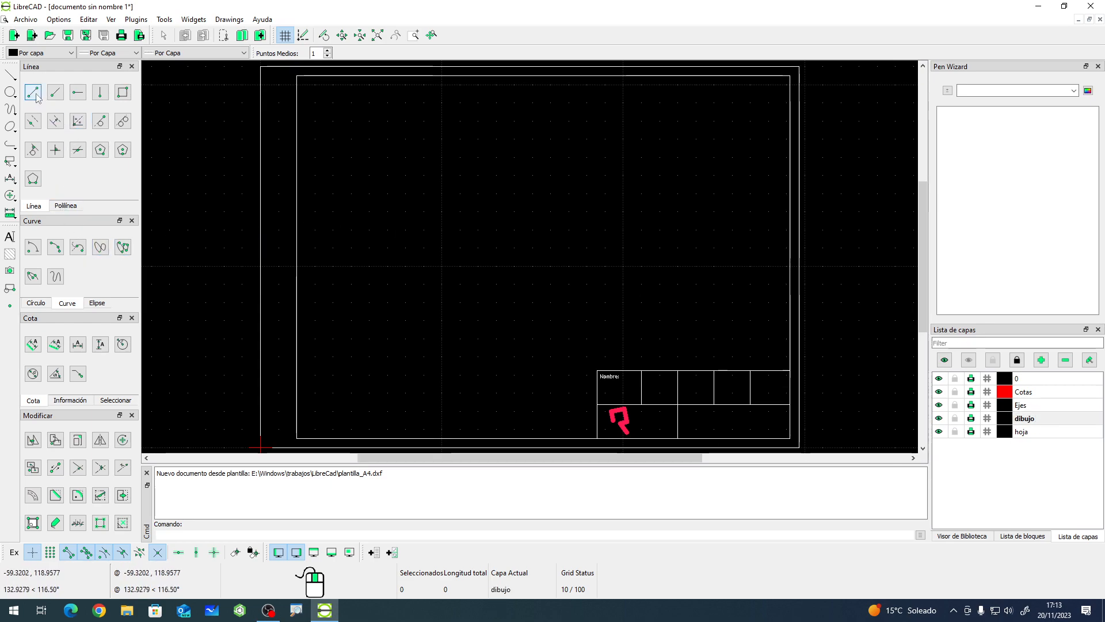
click(10, 92)
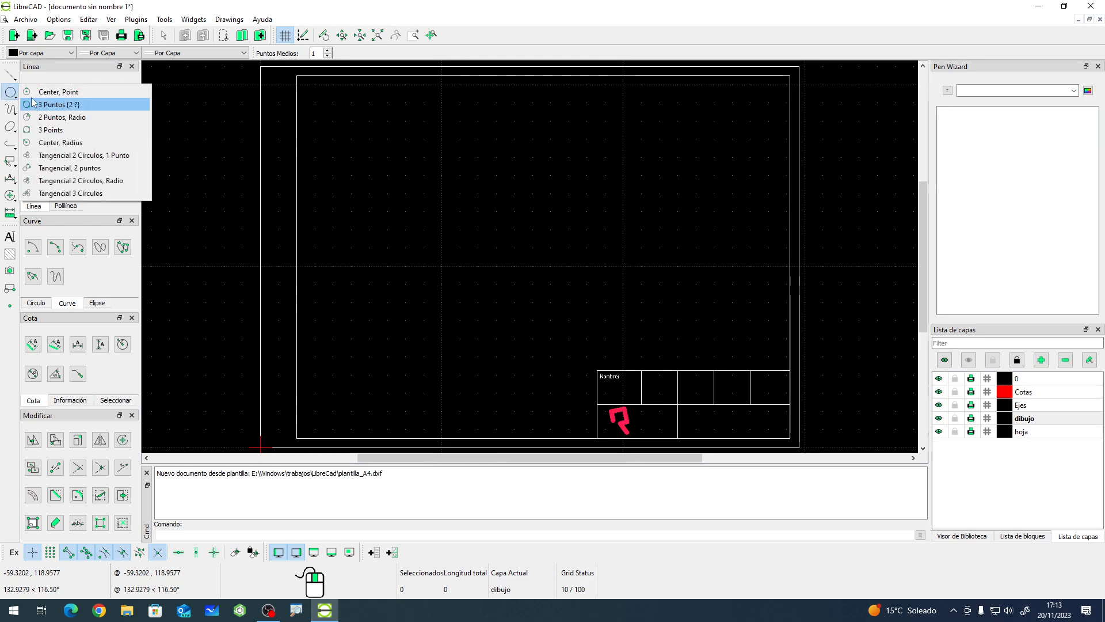
click(58, 91)
click(518, 226)
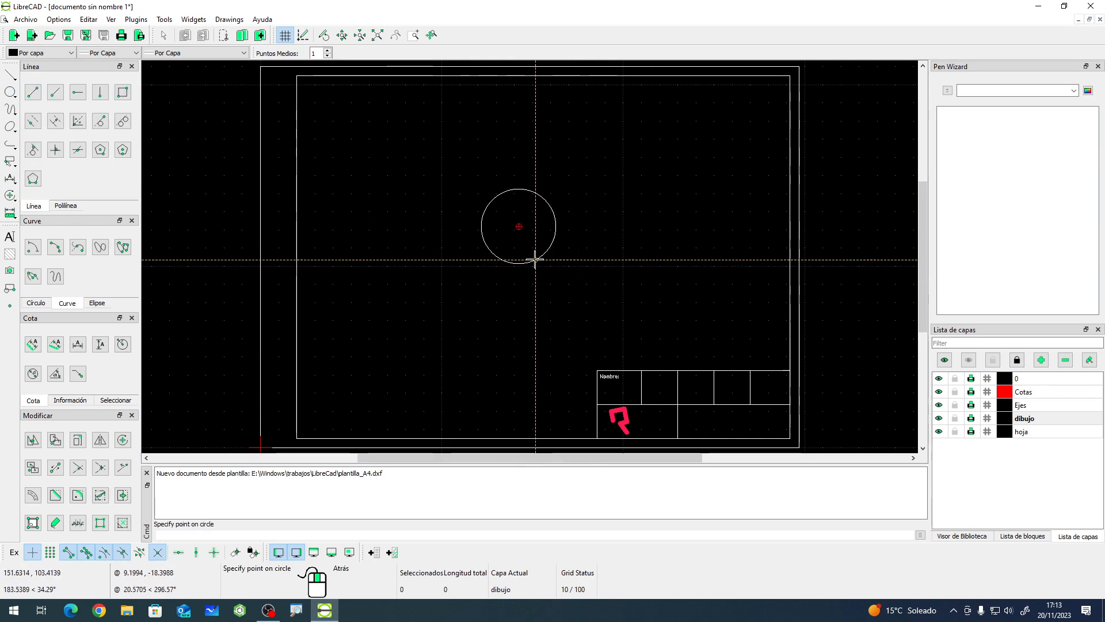
click(533, 265)
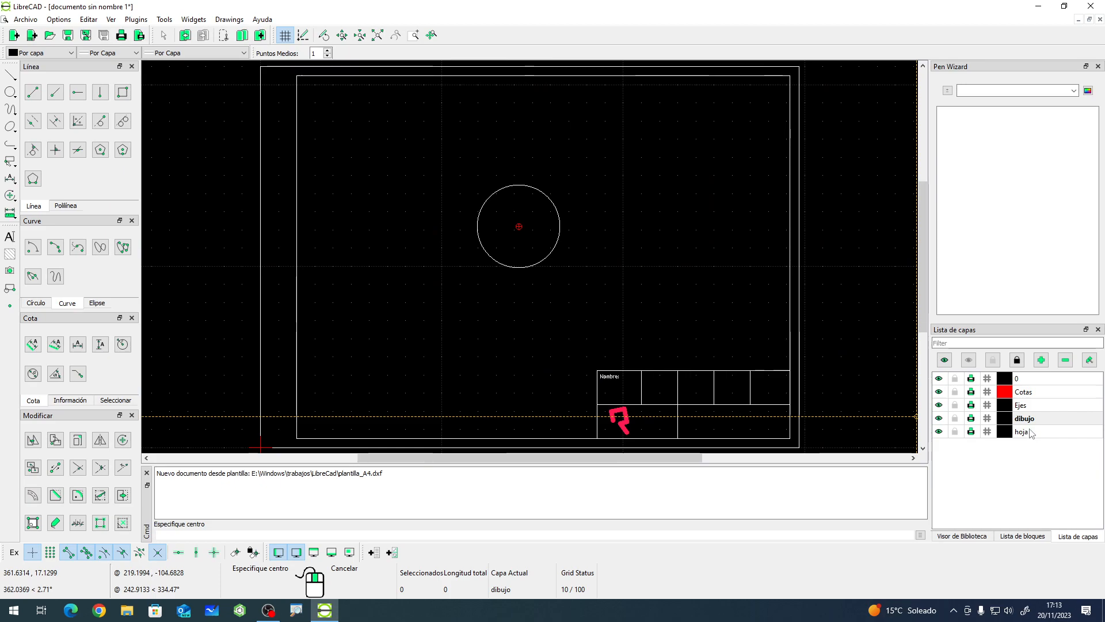
- Switch to the Ejes layer and draw vertical and horizontal centre lines through the circle
click(1024, 405)
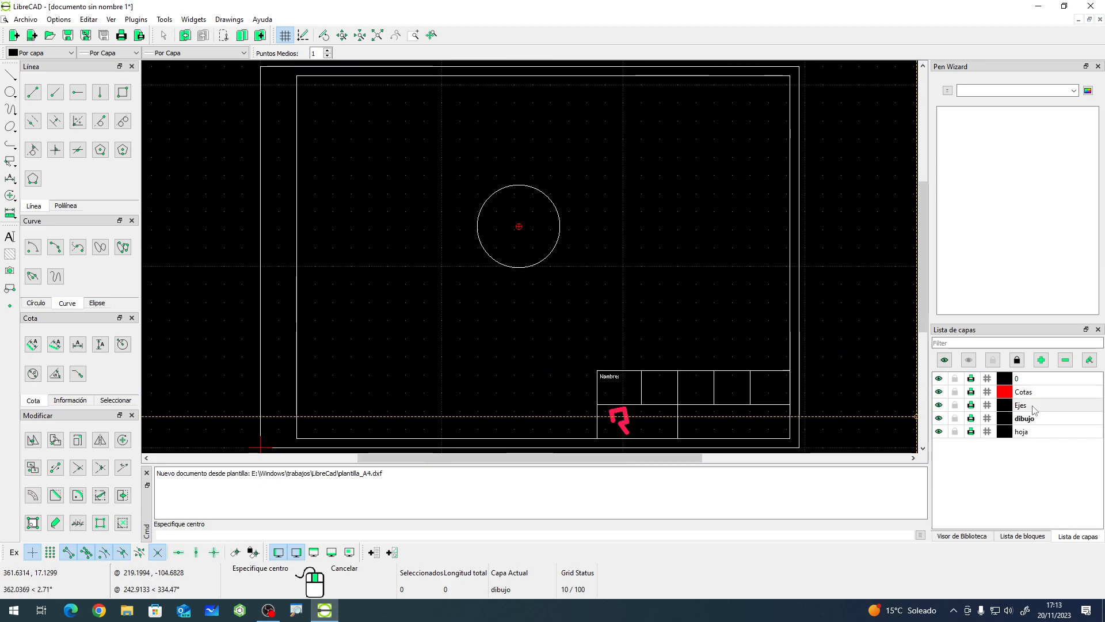
click(33, 92)
click(518, 184)
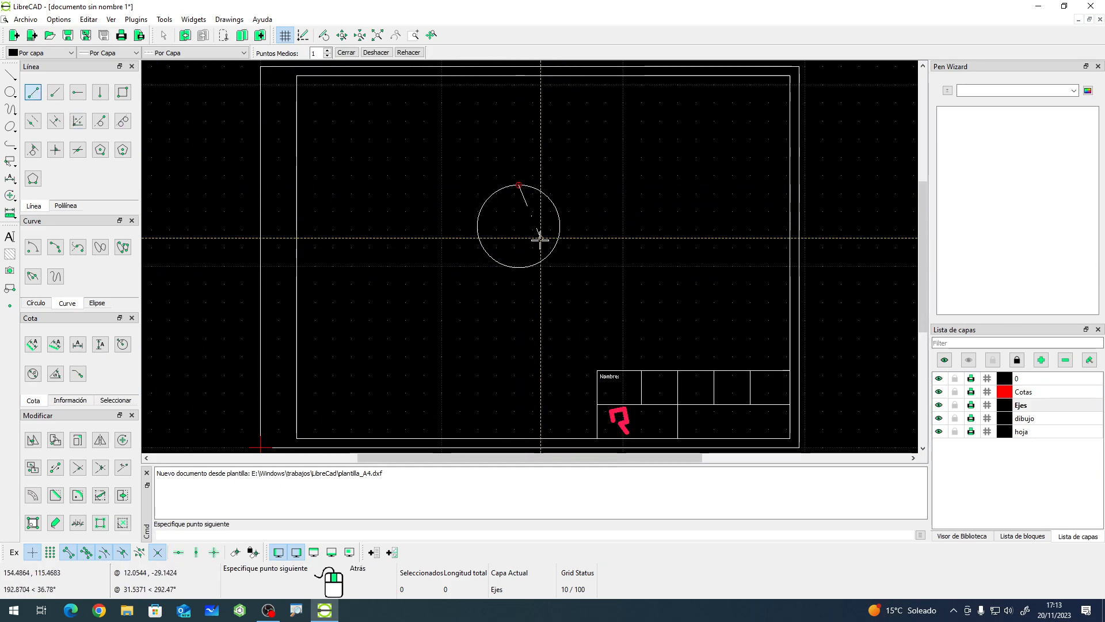
click(518, 267)
right_click(572, 247)
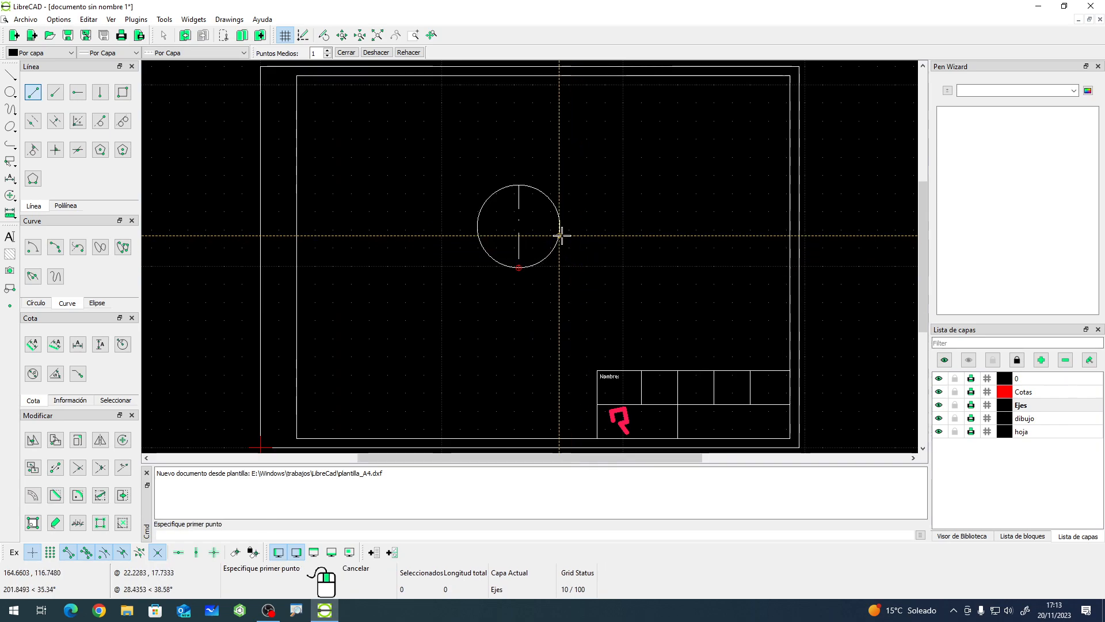
click(478, 227)
click(560, 226)
right_click(369, 294)
right_click(357, 299)
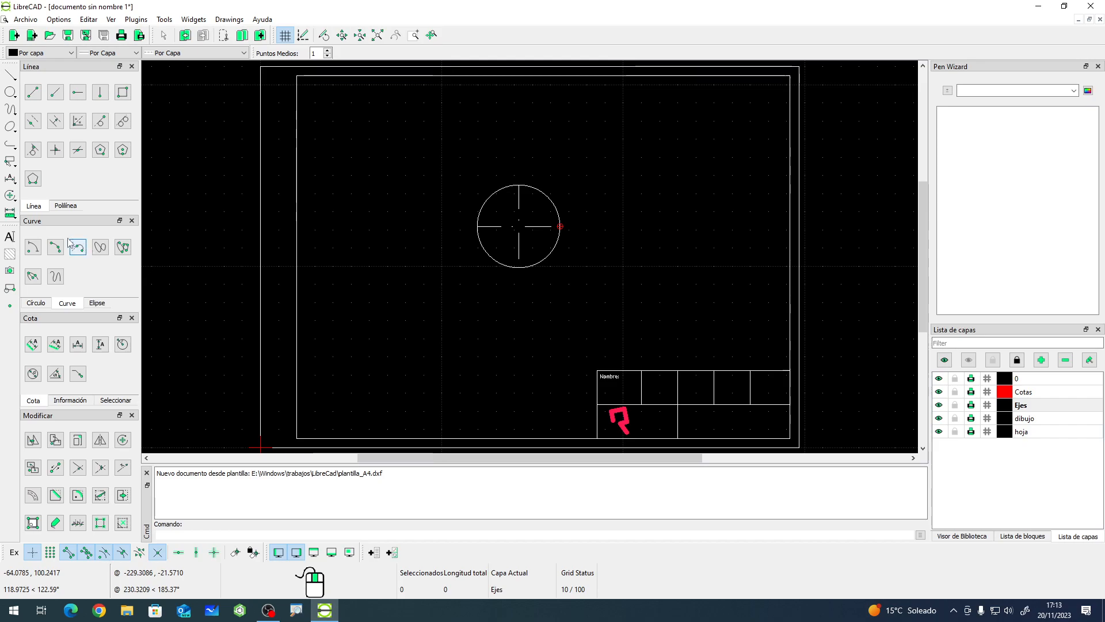
- Switch to the Cotas layer and add a diameter dimension to the circle
click(1024, 392)
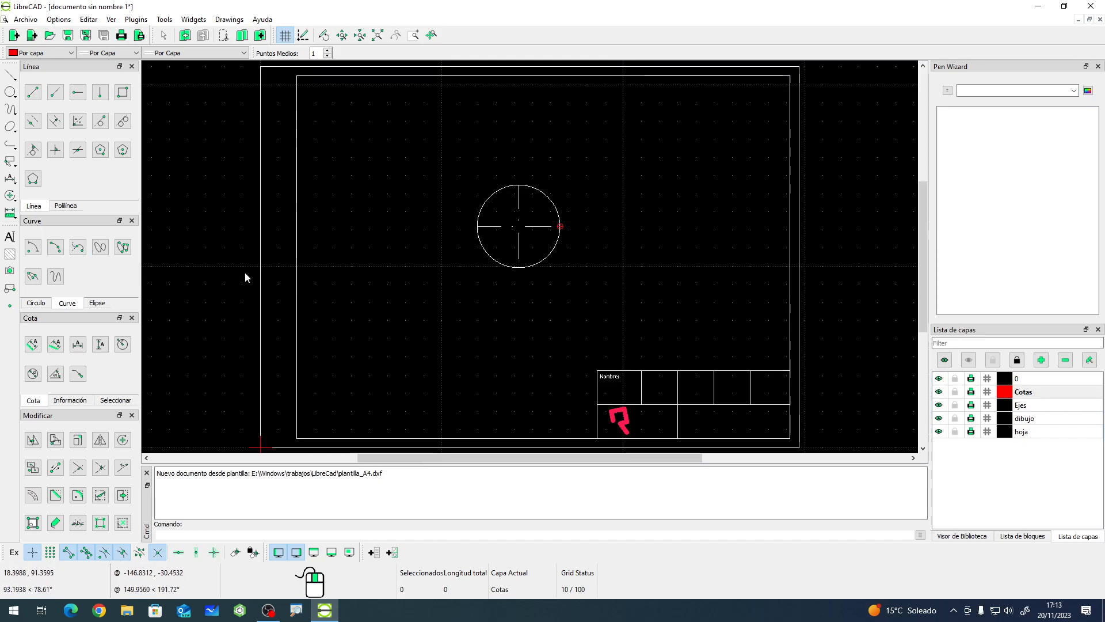
click(33, 374)
click(553, 202)
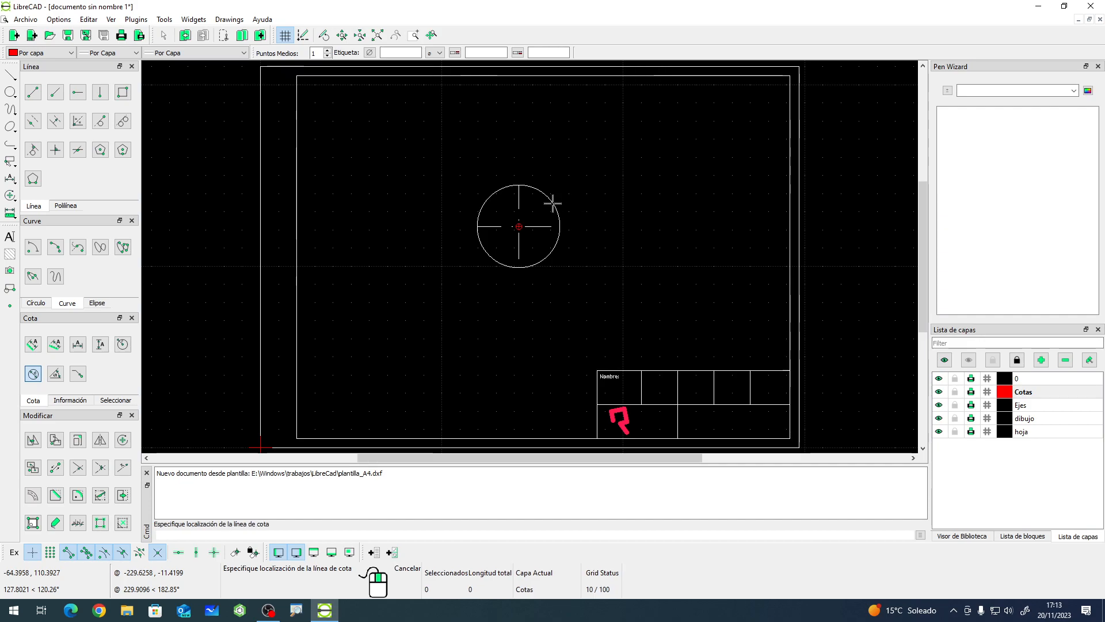
click(593, 190)
right_click(441, 248)
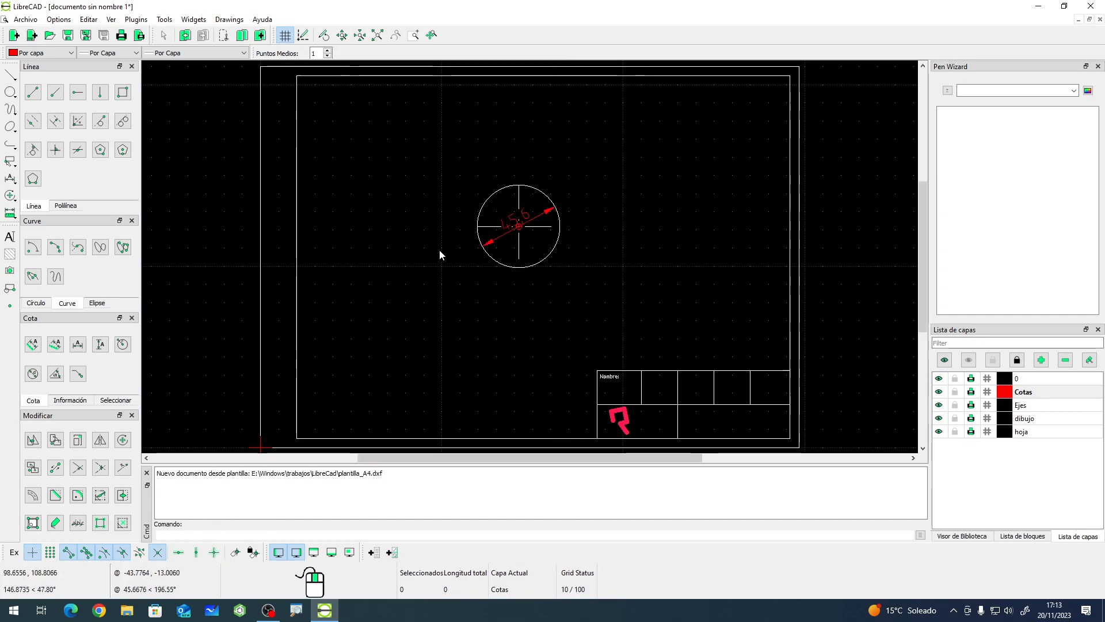
scroll(497, 263, down, 1)
scroll(434, 277, down, 1)
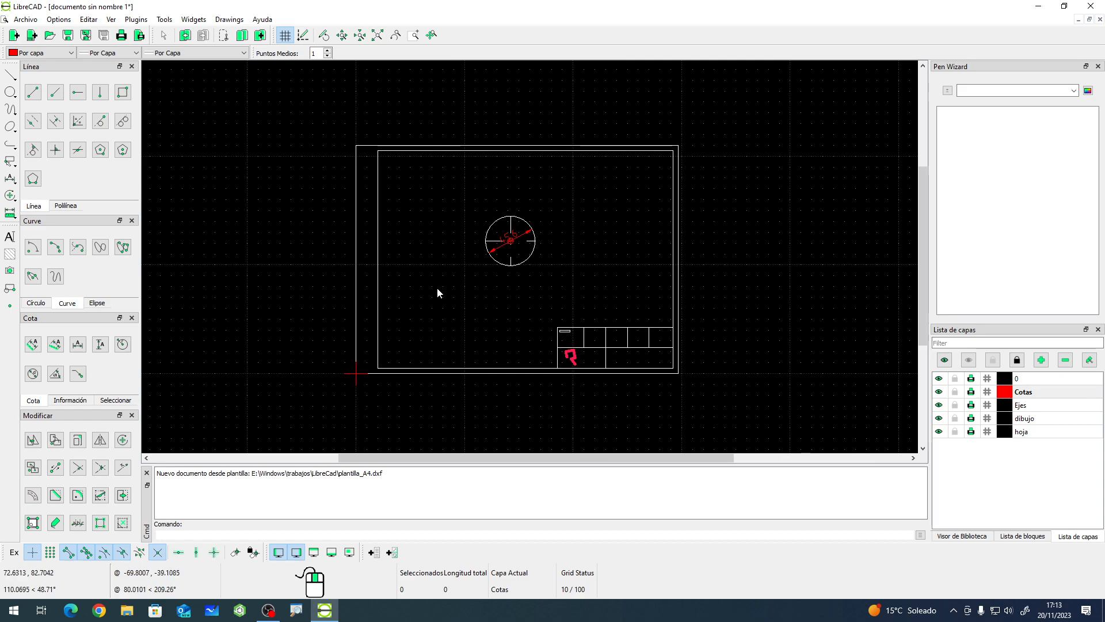
scroll(523, 242, up, 2)
scroll(525, 246, up, 1)
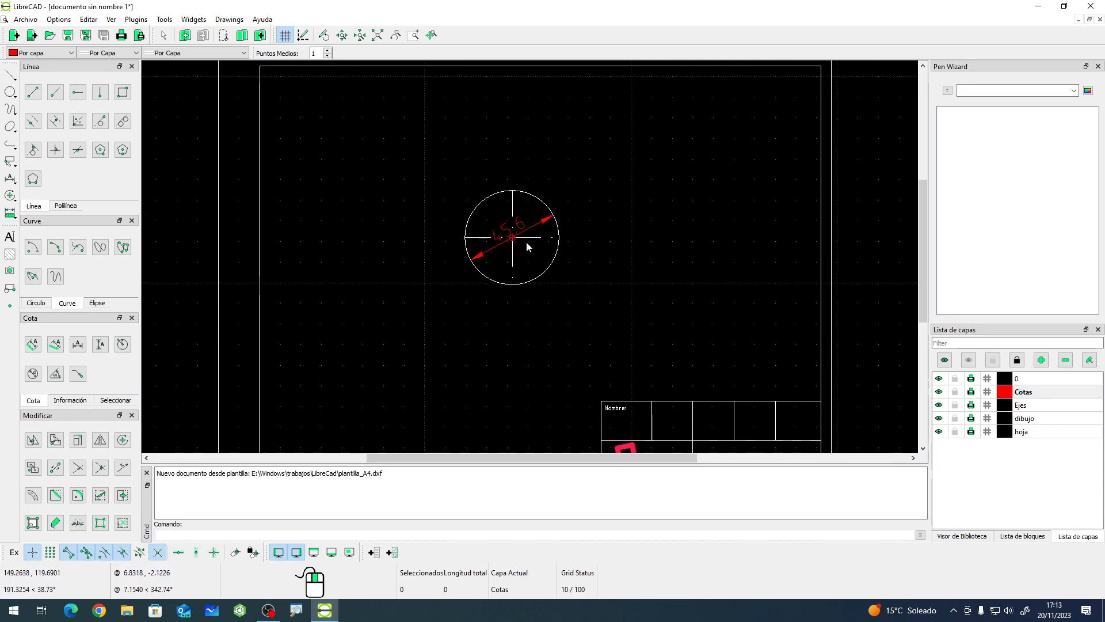
scroll(498, 226, down, 1)
scroll(497, 223, down, 1)
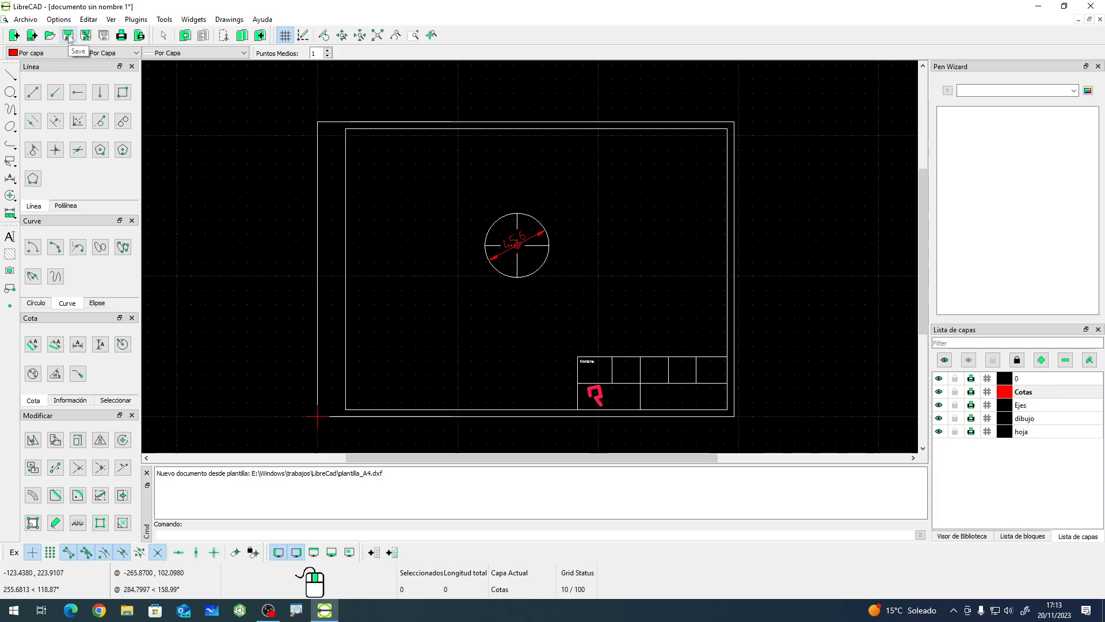
- Save the test drawing as obra_de_arte.dxf in the LibreCad folder
click(26, 19)
click(45, 94)
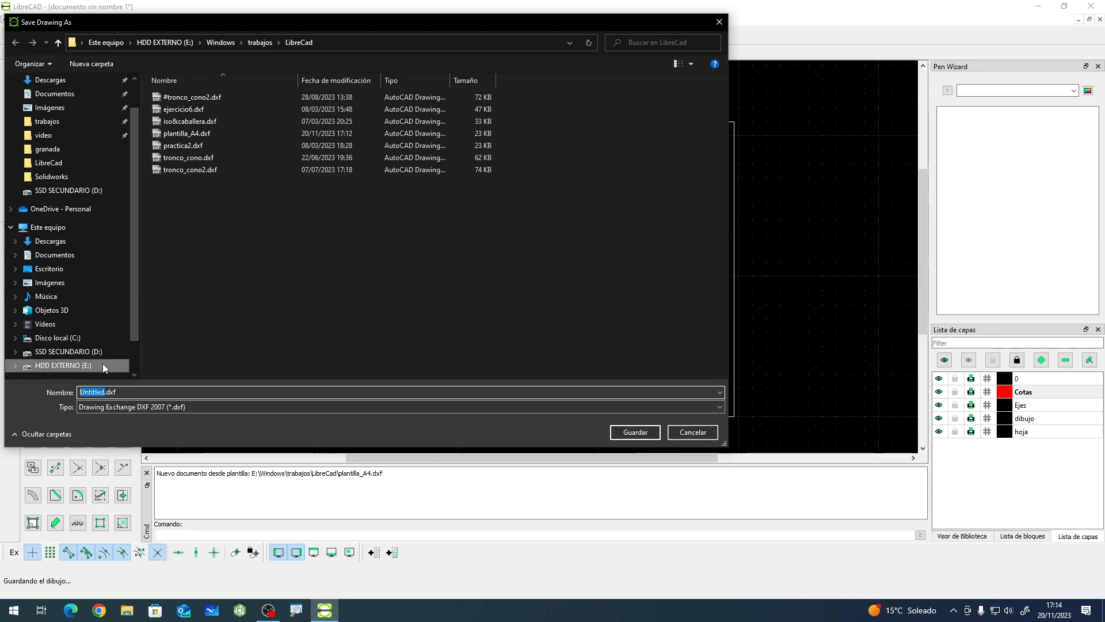
text(obre)
key(BackSpace)
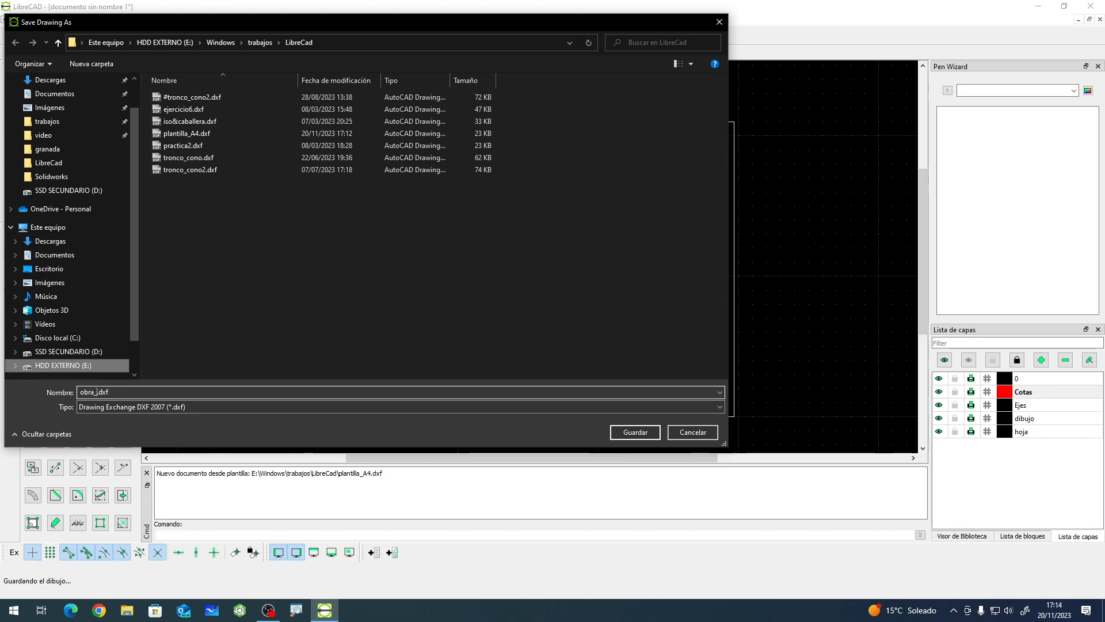
text(a_de_arte)
key(Return)
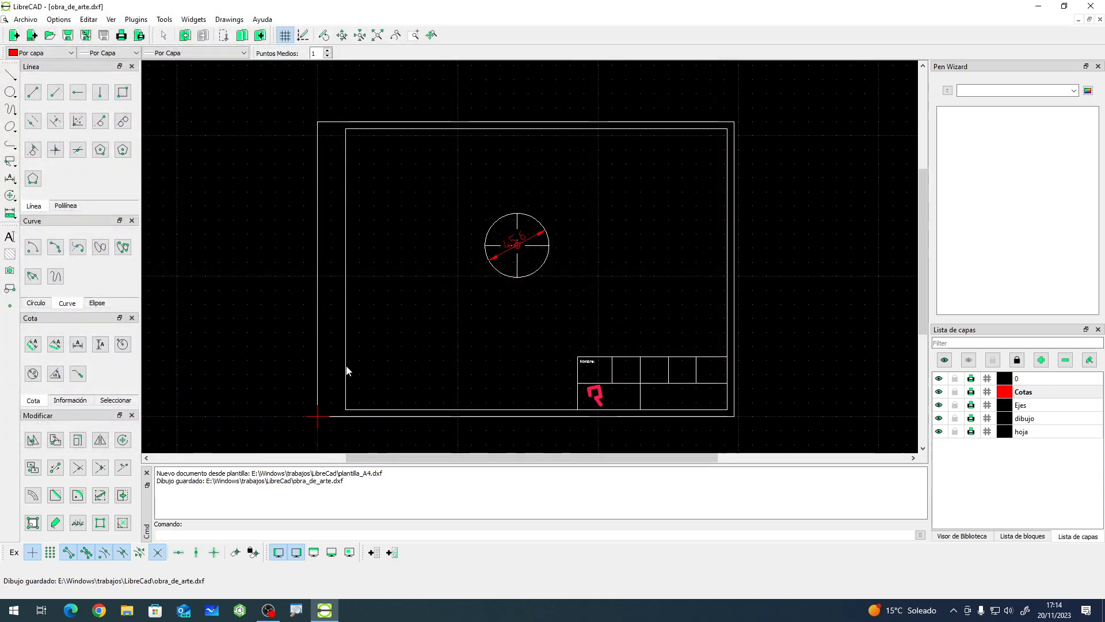
click(15, 37)
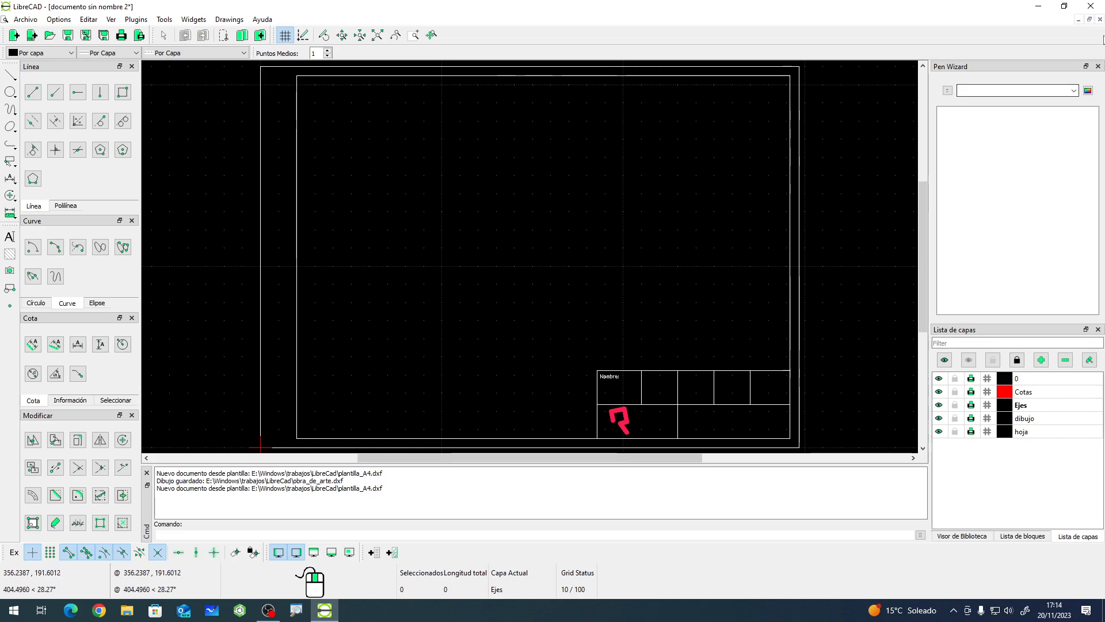
click(1100, 20)
click(551, 323)
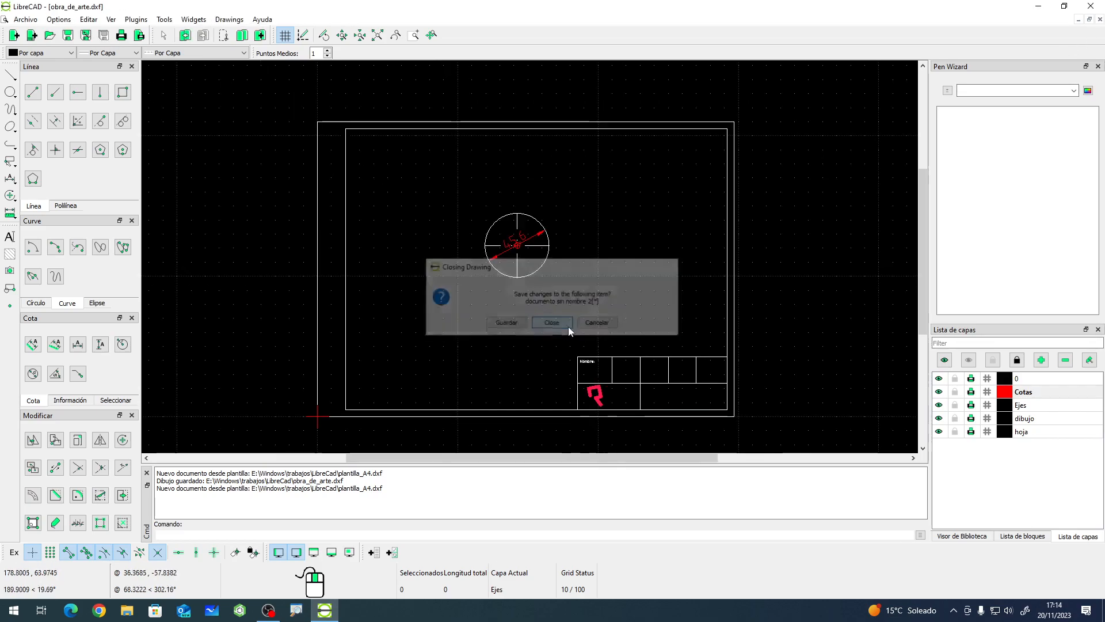
- Close the saved drawing and delete obra_de_arte.dxf from the LibreCad folder through the open-file dialog
click(1099, 19)
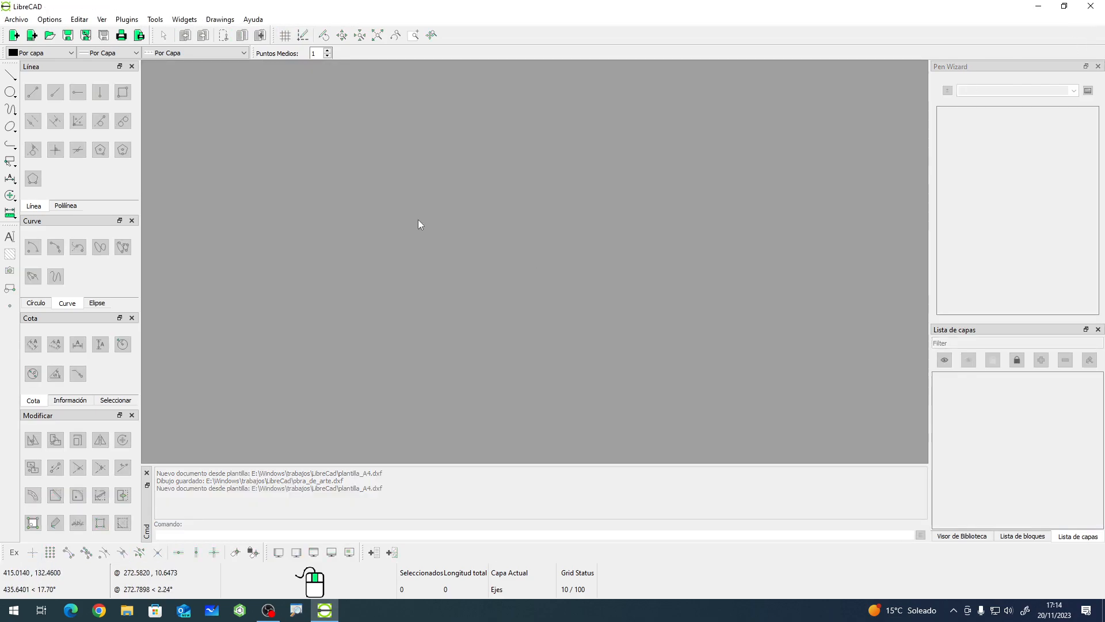
click(16, 19)
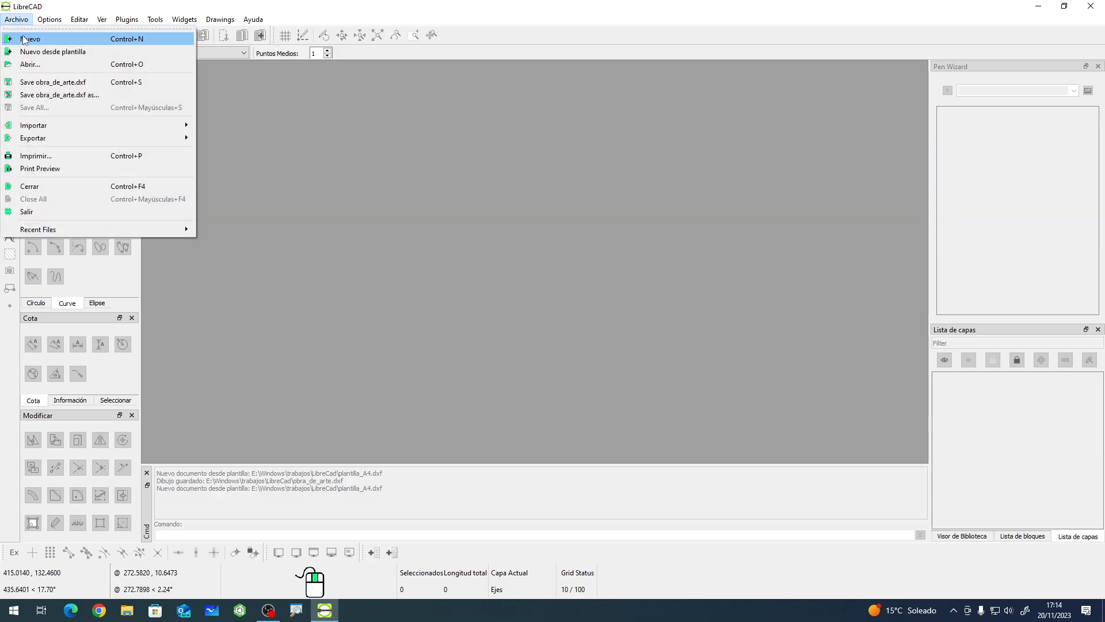
click(29, 65)
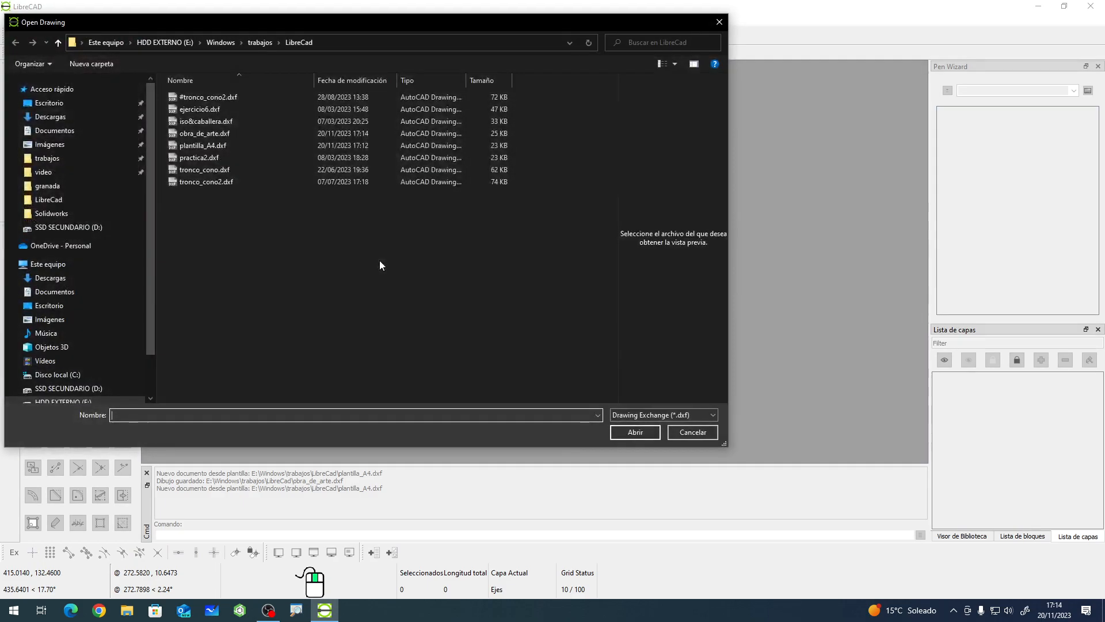
click(222, 135)
right_click(222, 135)
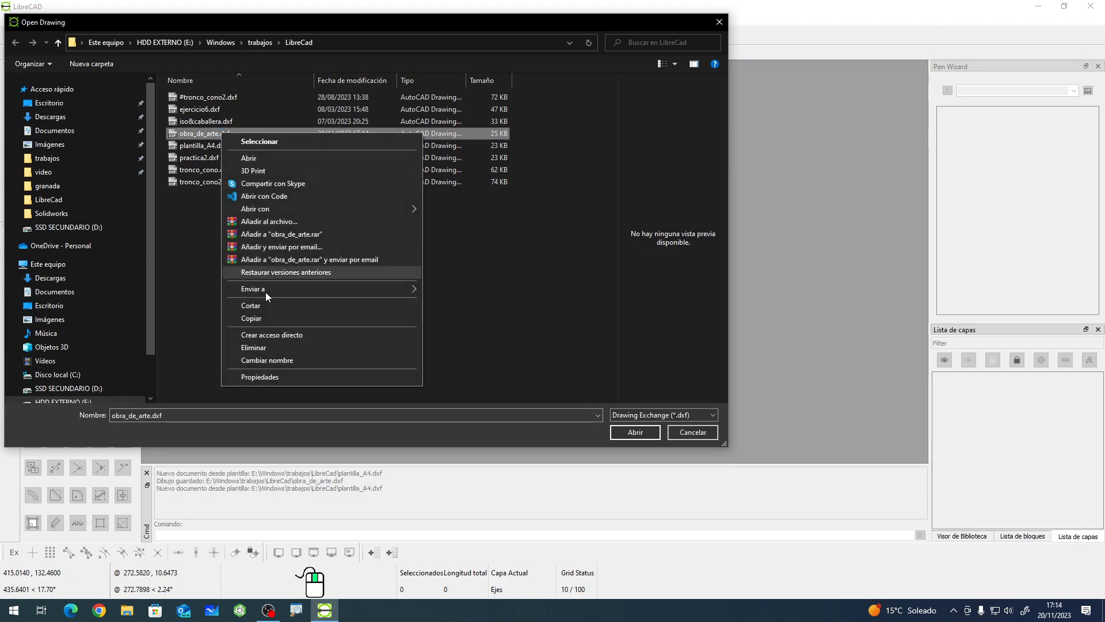
click(271, 347)
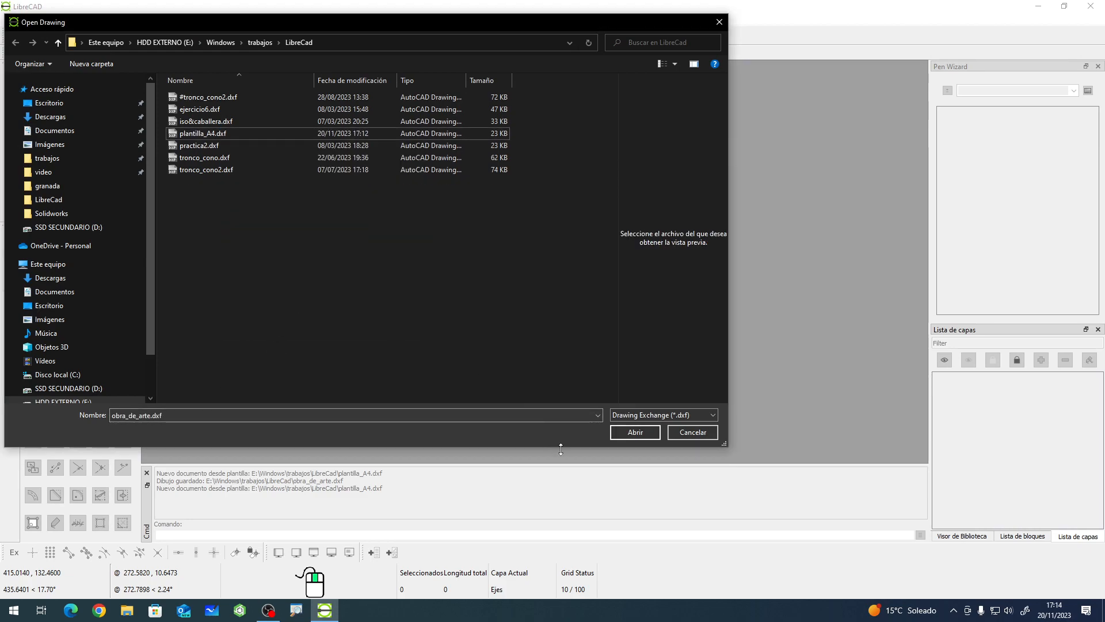
click(699, 436)
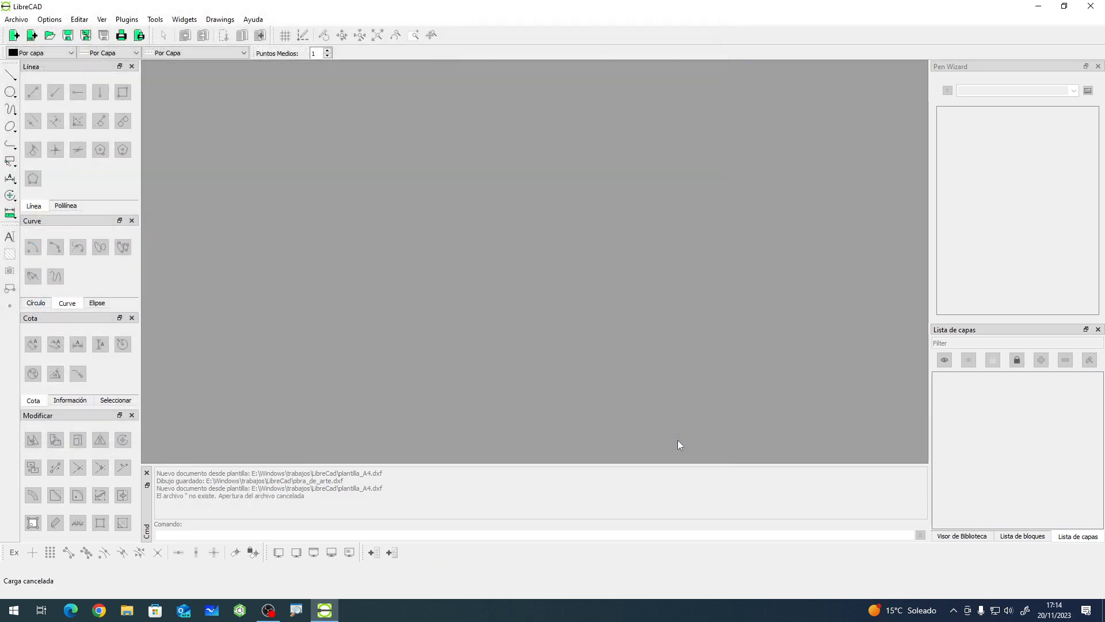
- Start a new document from the template and glance at the block list panel before returning to layers
click(15, 36)
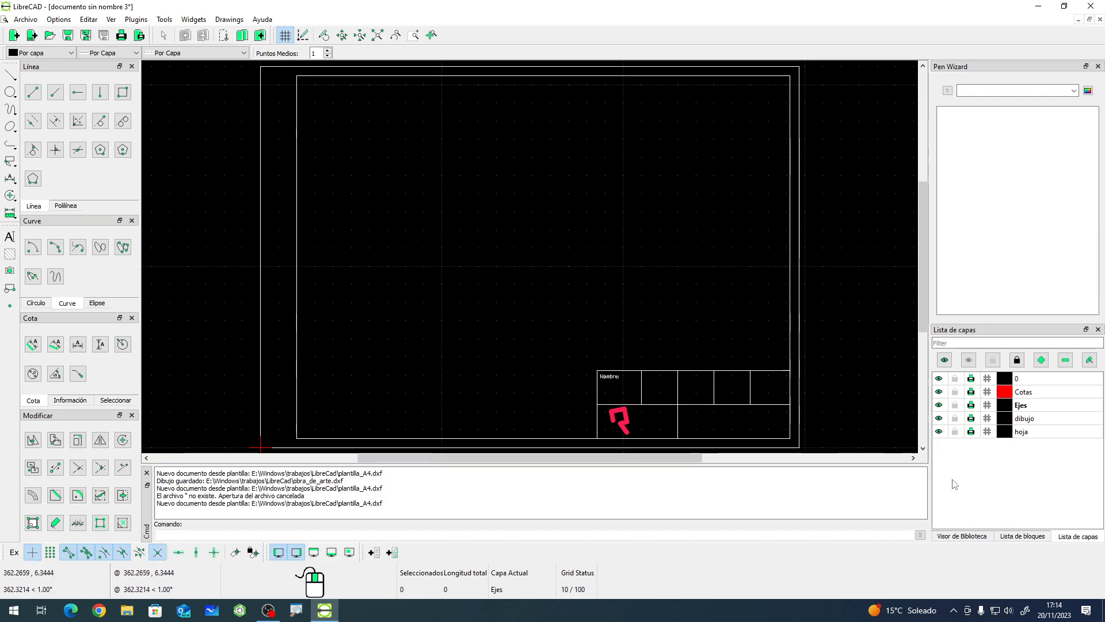
click(1022, 536)
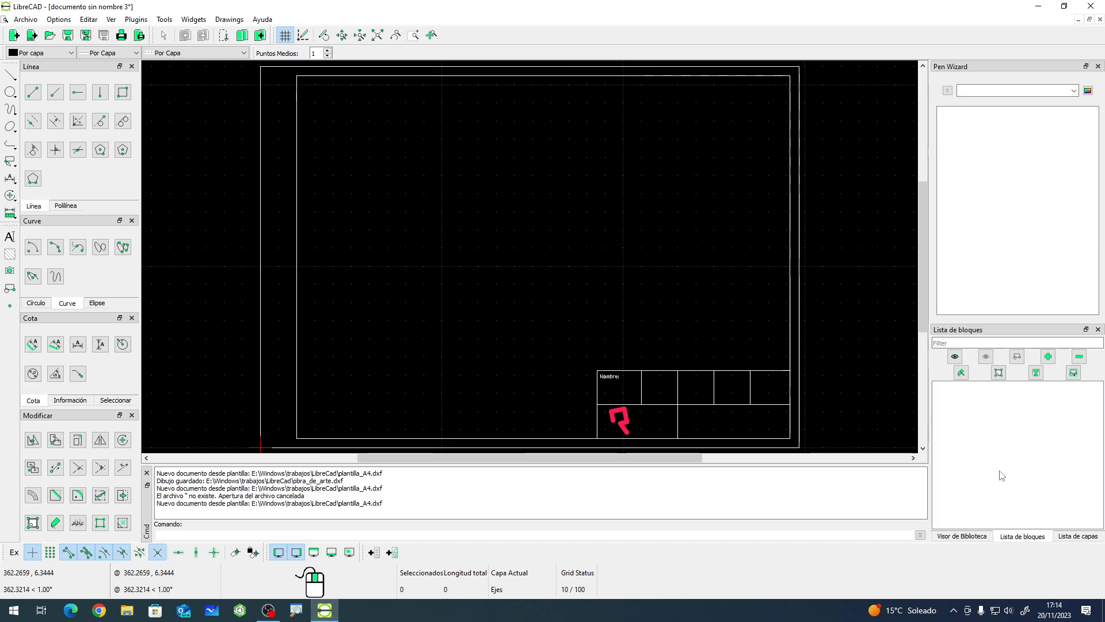
click(982, 538)
click(1075, 538)
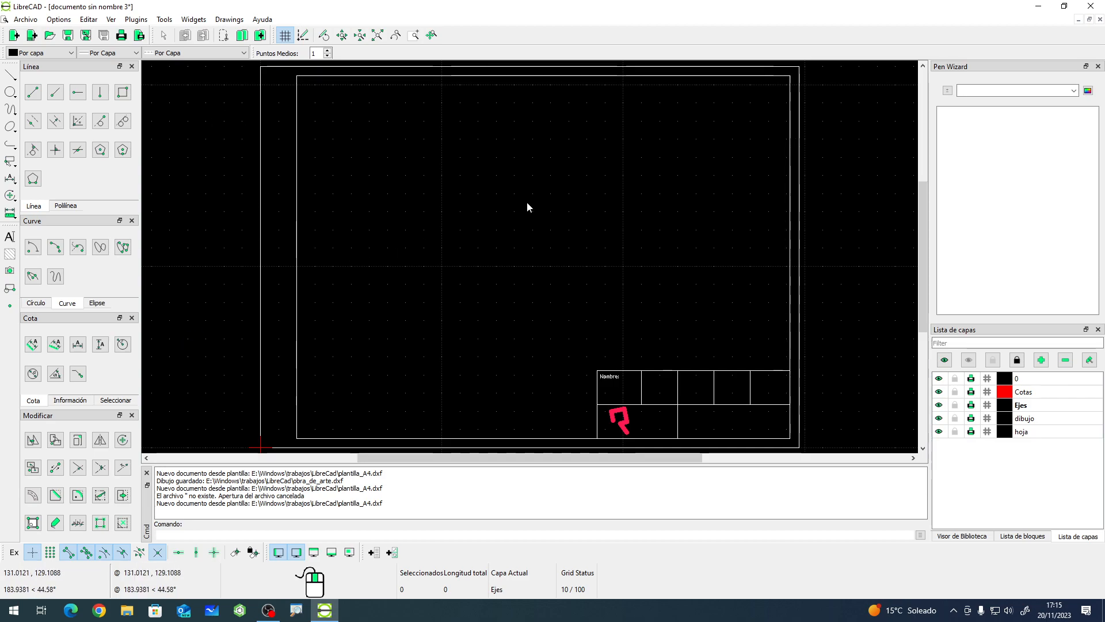
- Examine the Rutas and Valores por defecto tabs of the LibreCAD preferences without changing anything
click(60, 19)
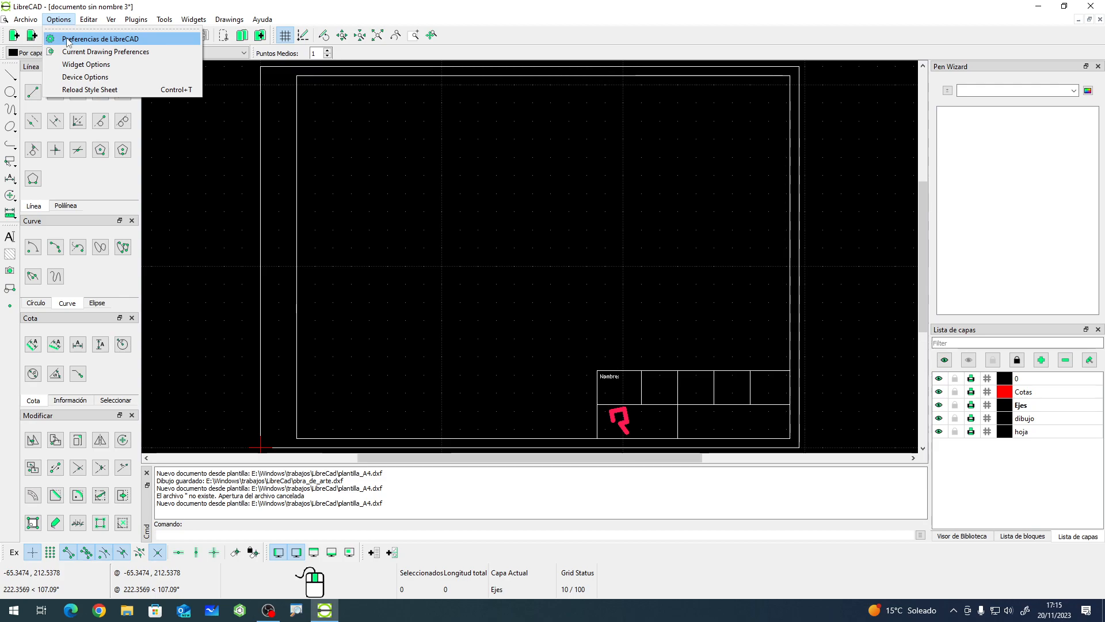
click(68, 40)
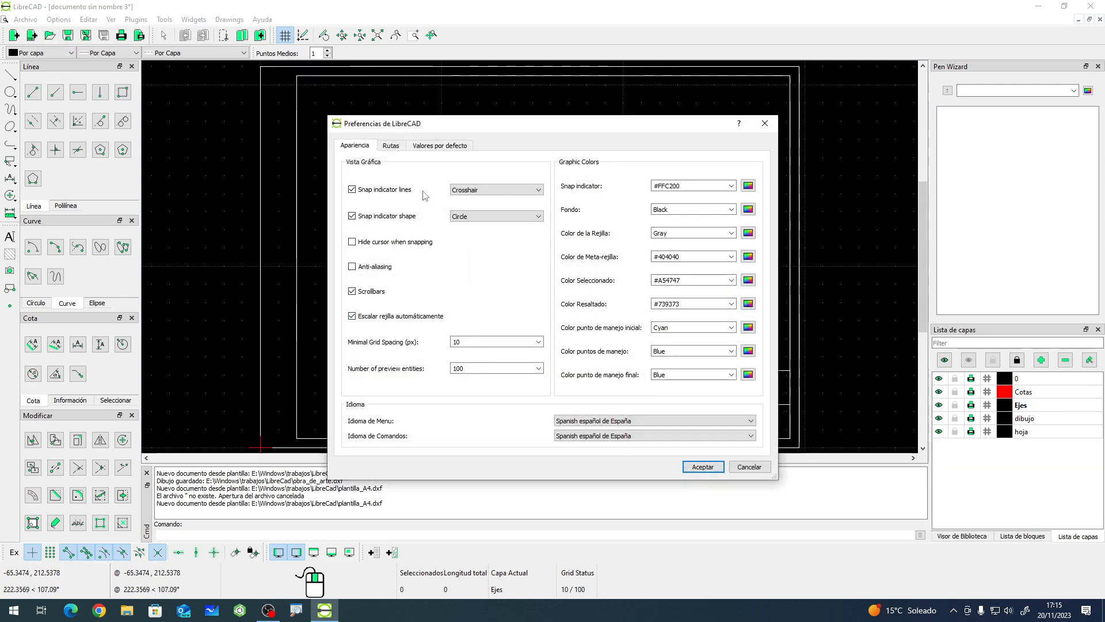
click(390, 145)
click(433, 146)
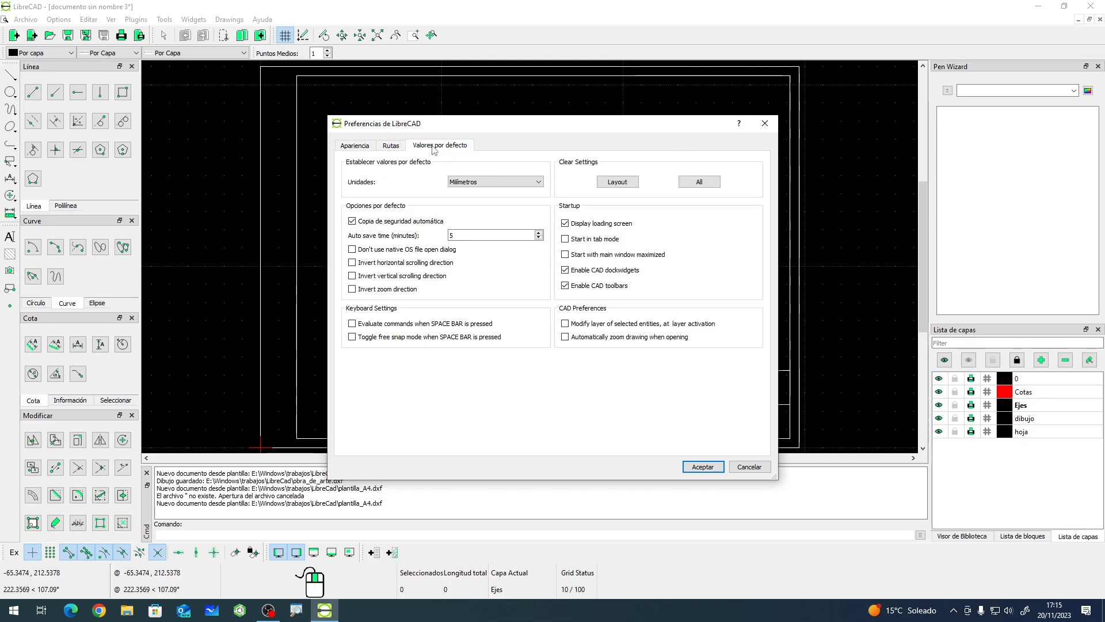
click(749, 466)
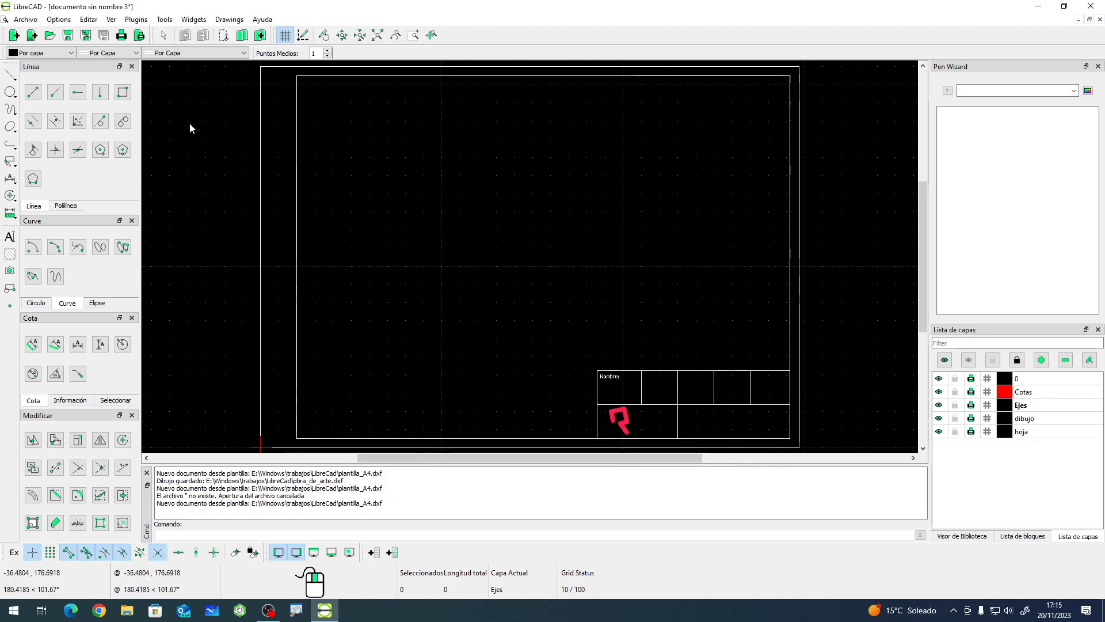
- Open the current drawing preferences and examine the Hoja, Unidades, Rejilla and Cotas tabs
click(58, 19)
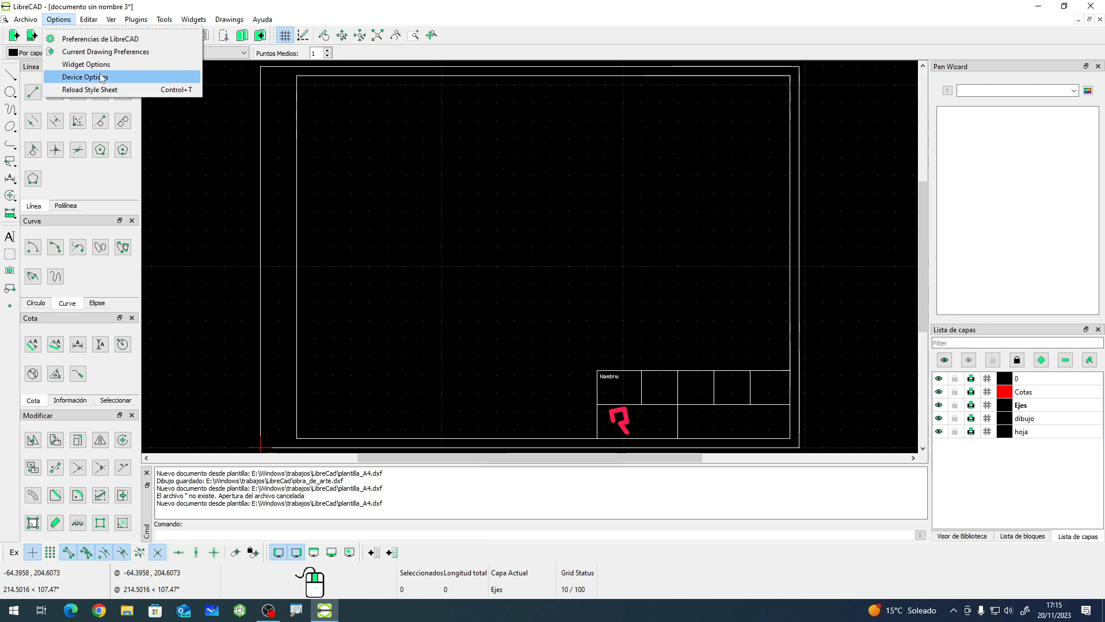
click(107, 53)
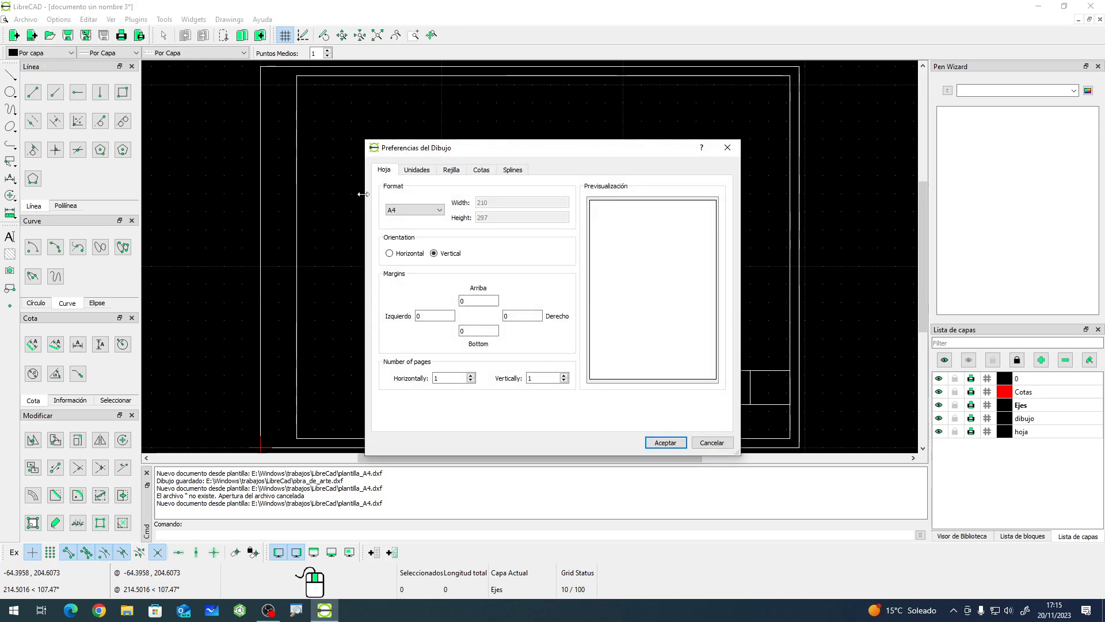
click(416, 169)
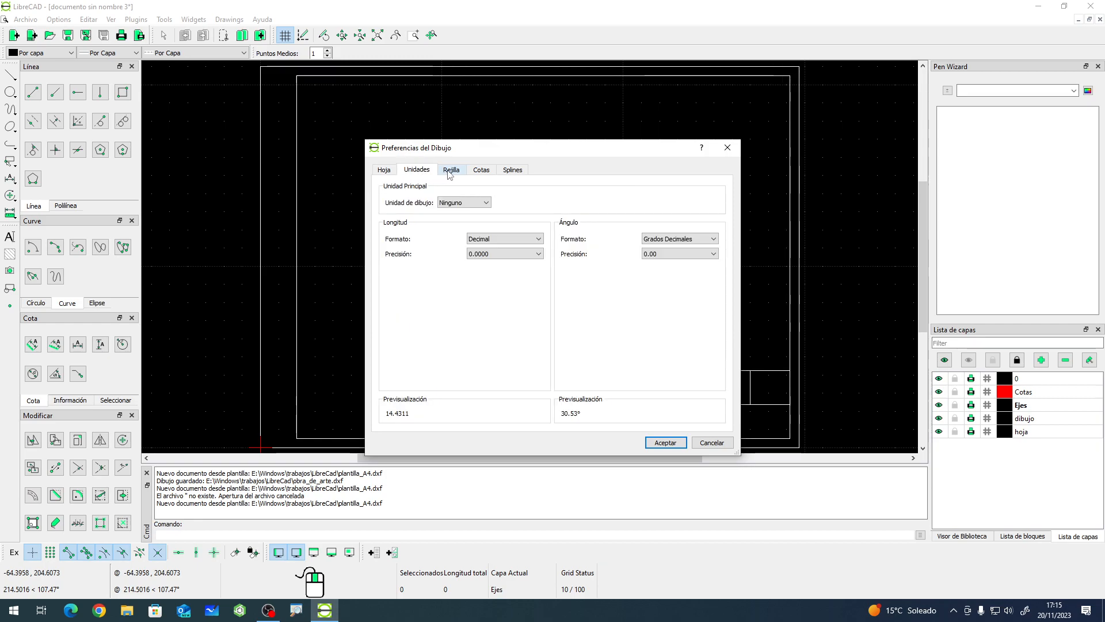
click(451, 171)
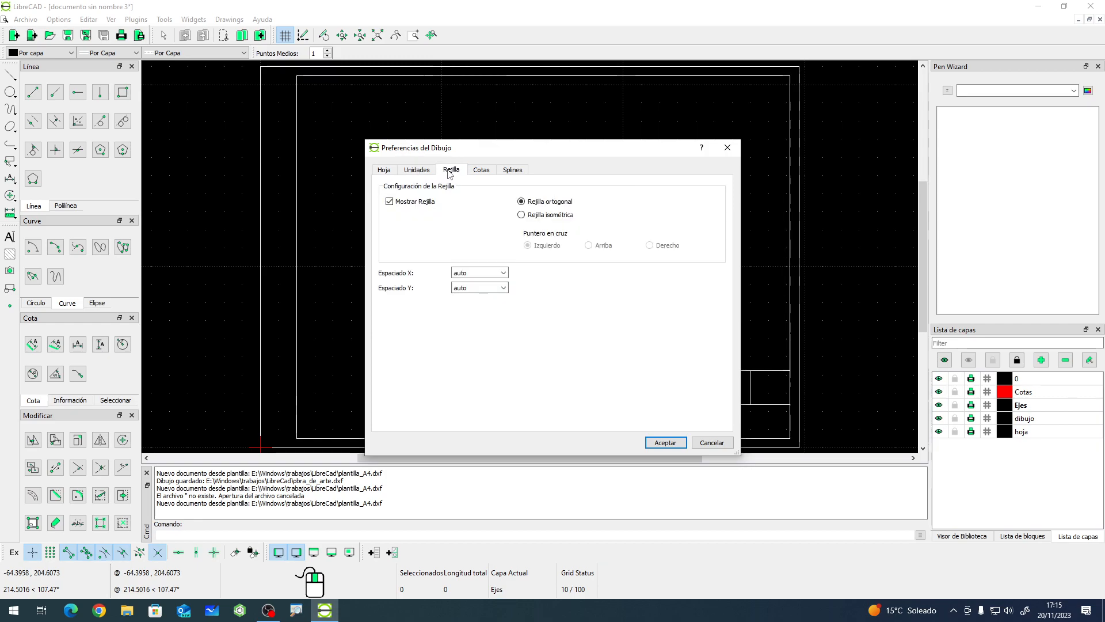
click(481, 170)
click(712, 442)
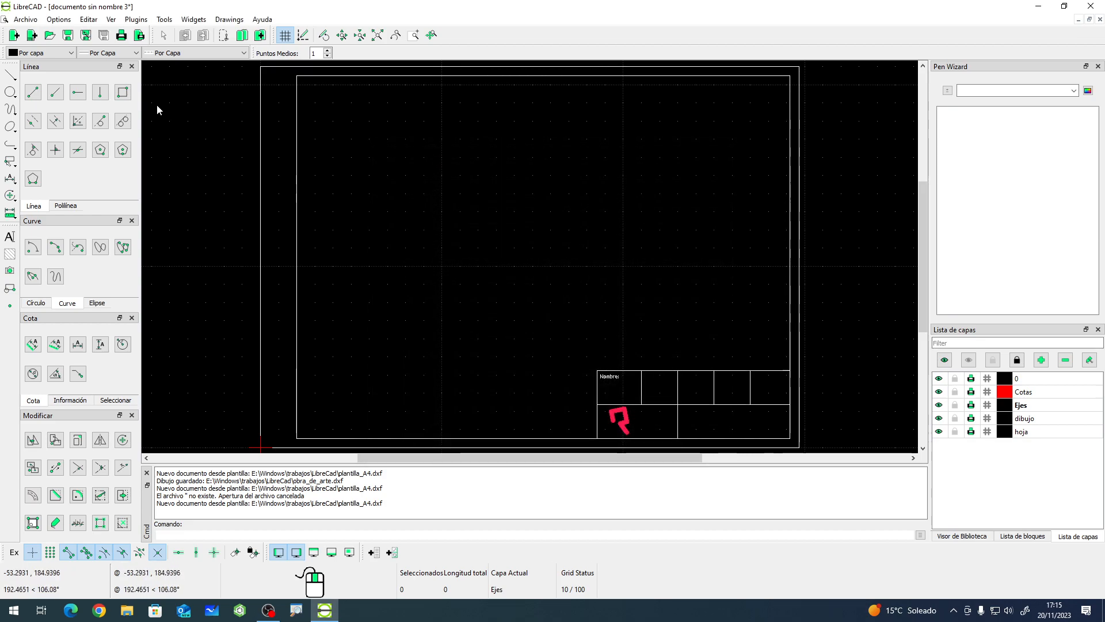
- Reopen the current drawing preferences and browse through every tab, including Splines
click(59, 19)
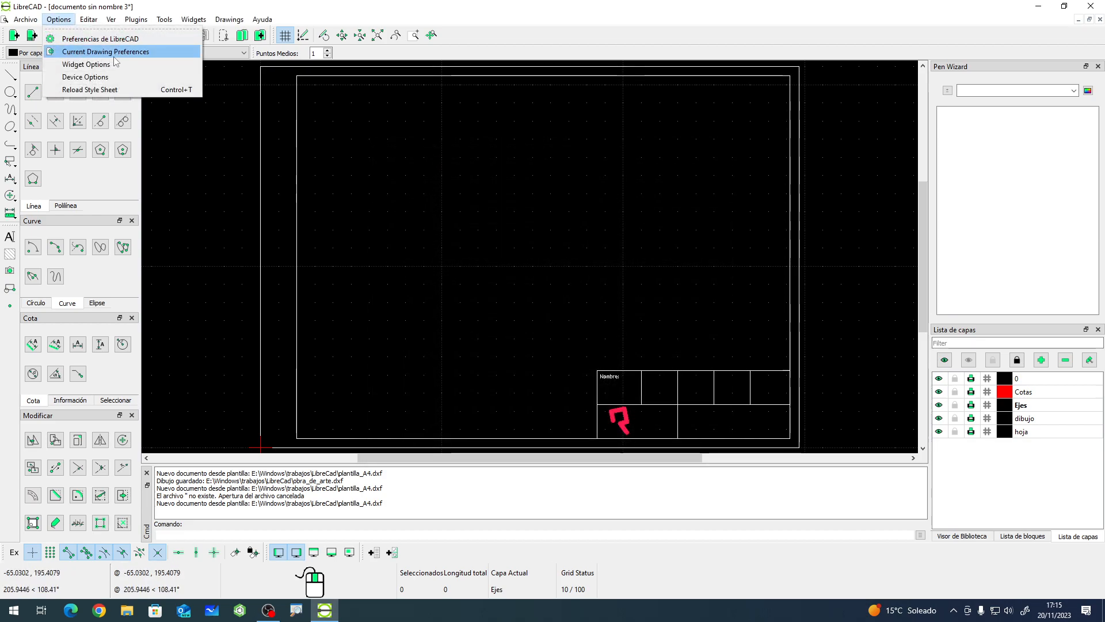
click(134, 56)
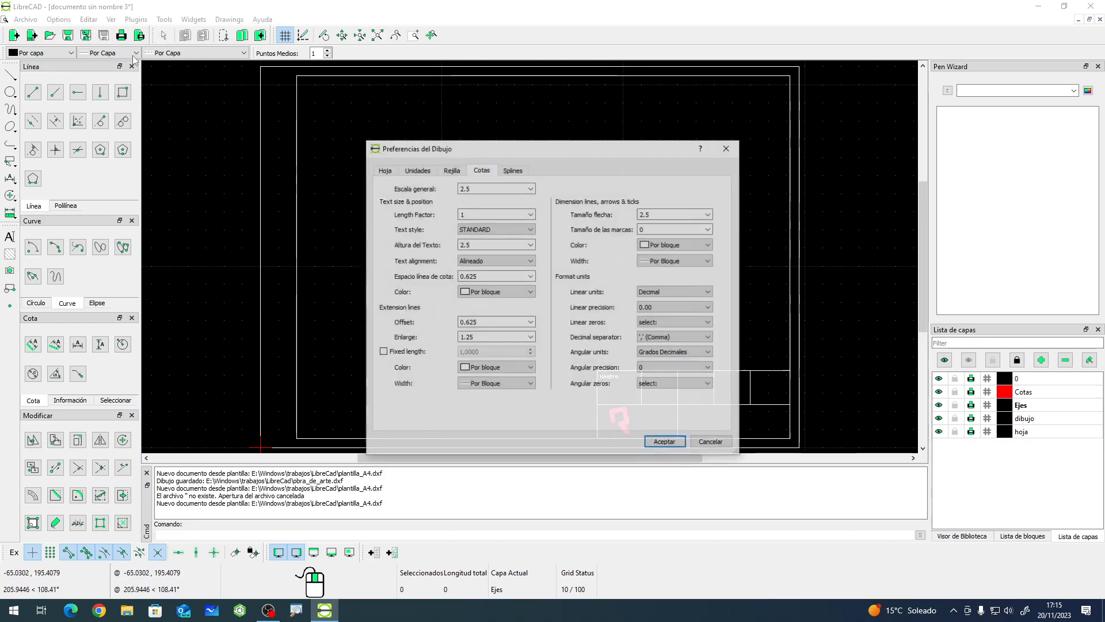
click(384, 169)
click(416, 170)
click(452, 170)
click(481, 169)
click(514, 171)
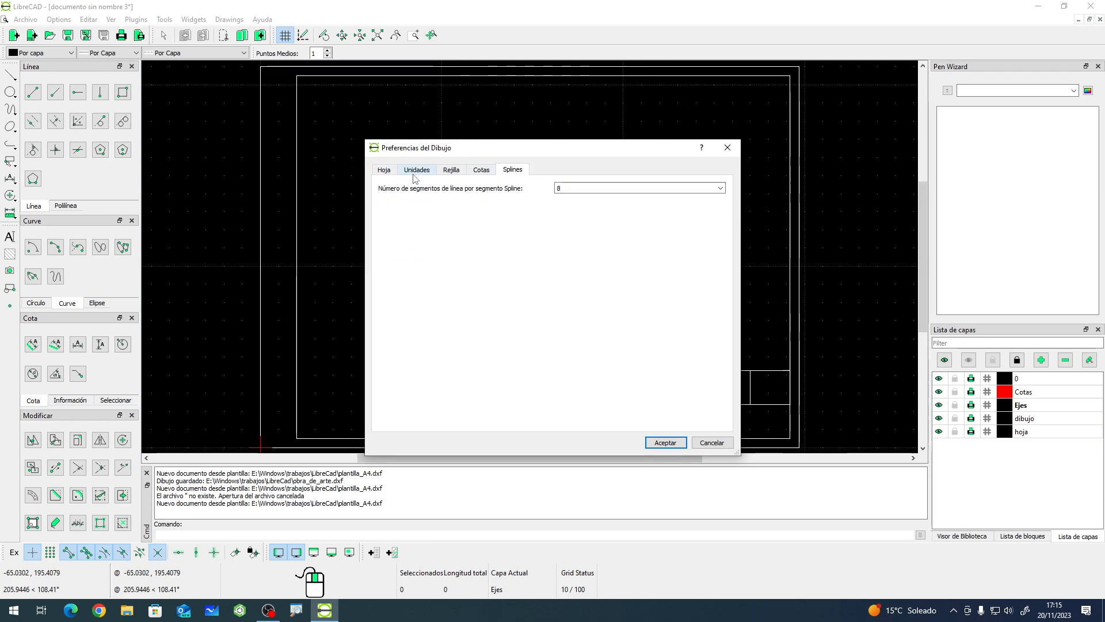
click(384, 170)
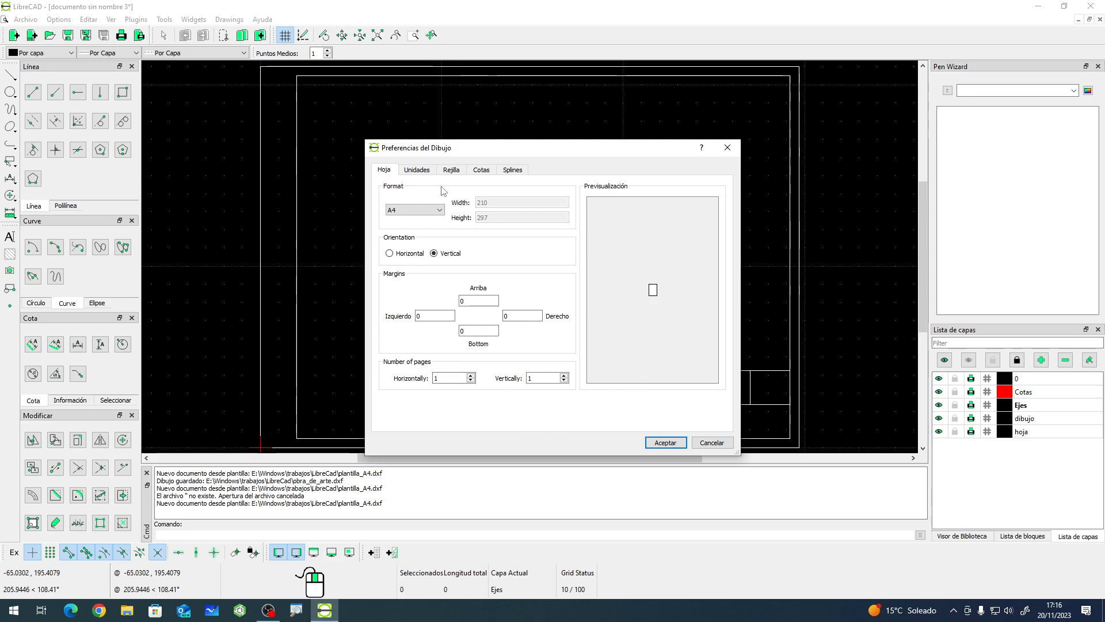
- Set the drawing unit to Milímetros in the drawing preferences
click(417, 171)
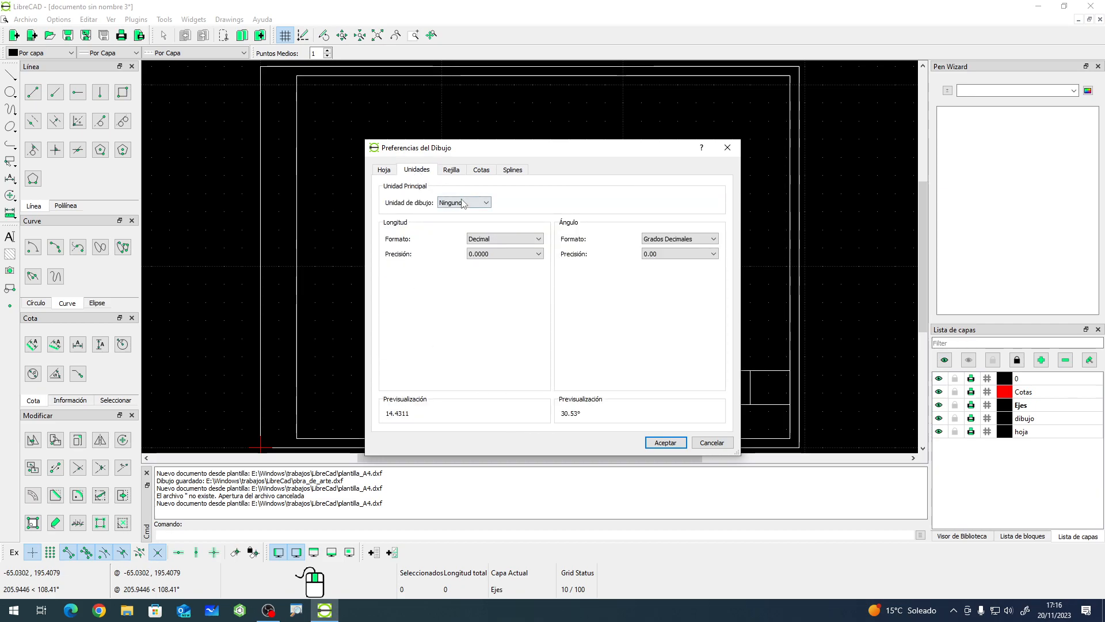
click(483, 203)
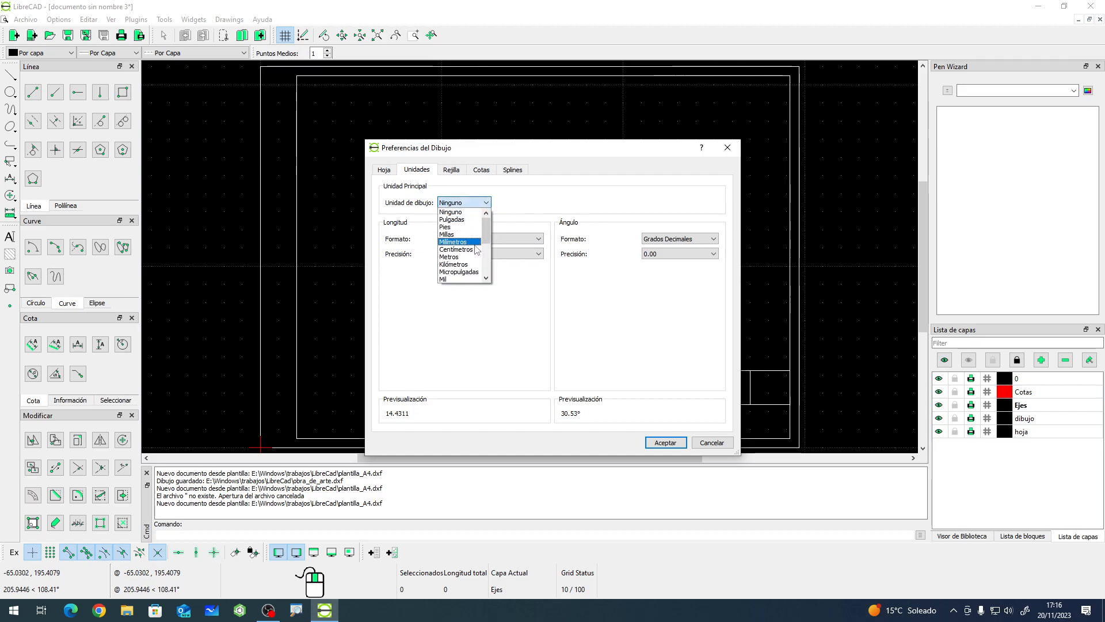
click(475, 244)
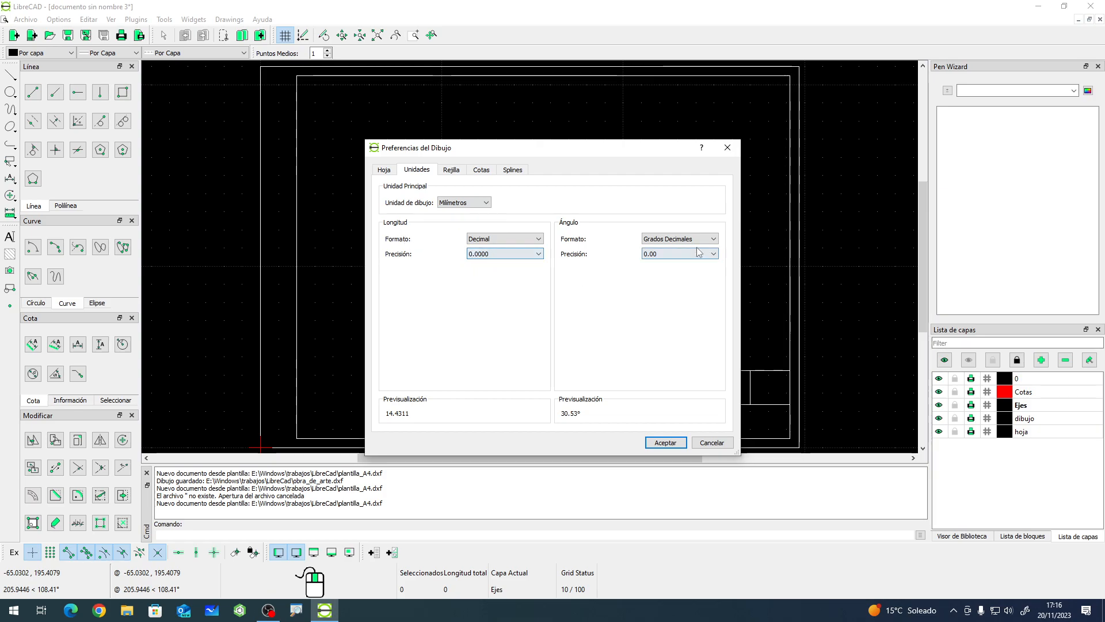
- Examine the Rejilla, Cotas and Splines tabs and the dimension text settings such as Escala general
click(459, 170)
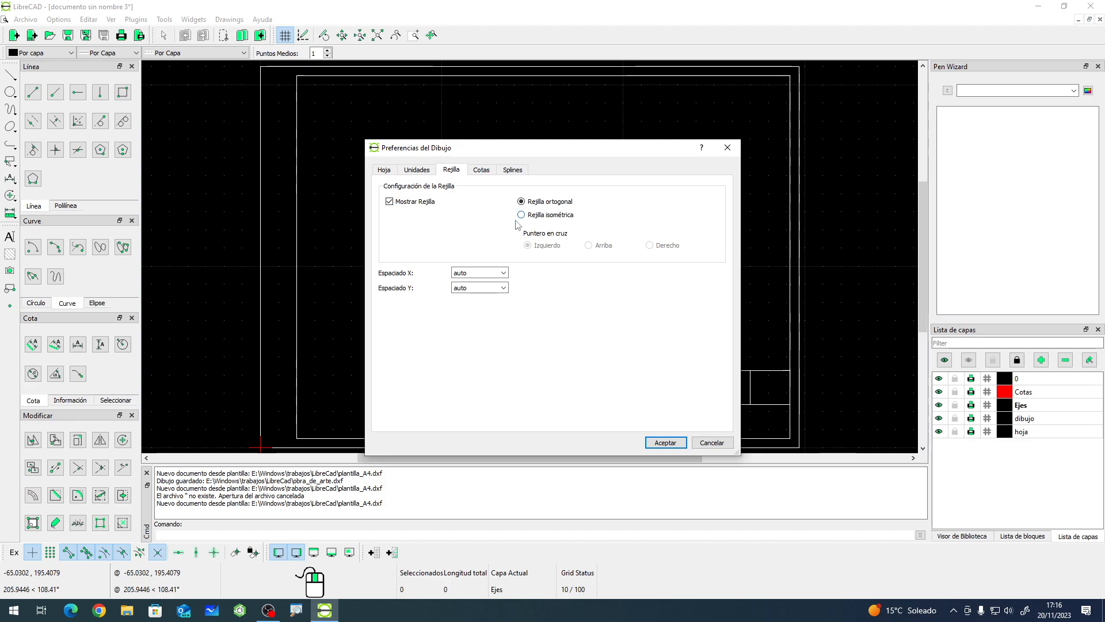
click(483, 172)
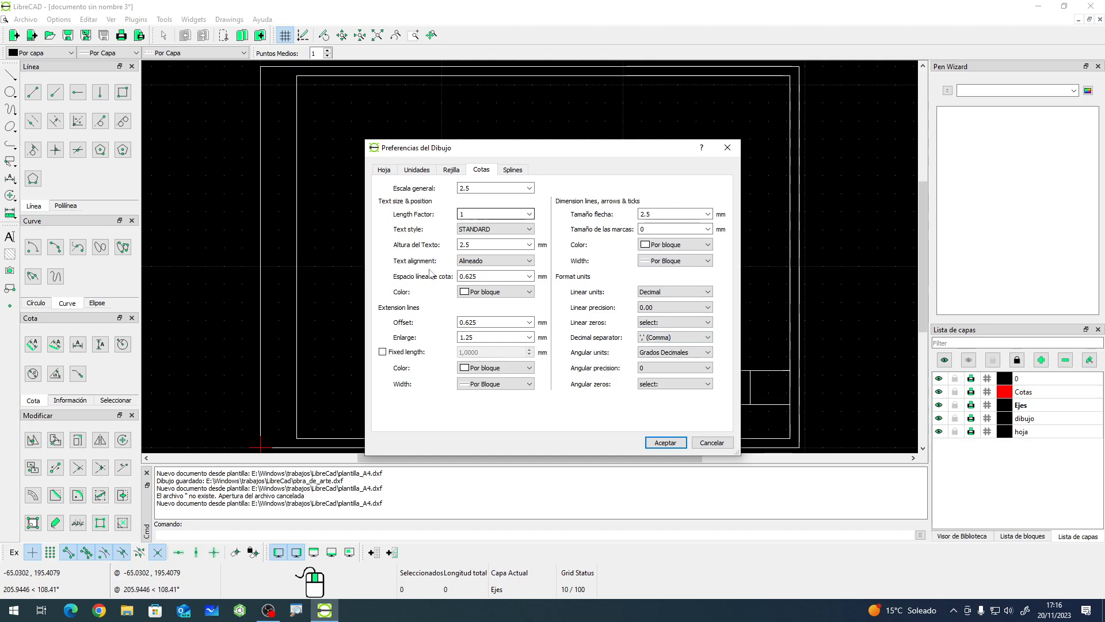
click(514, 171)
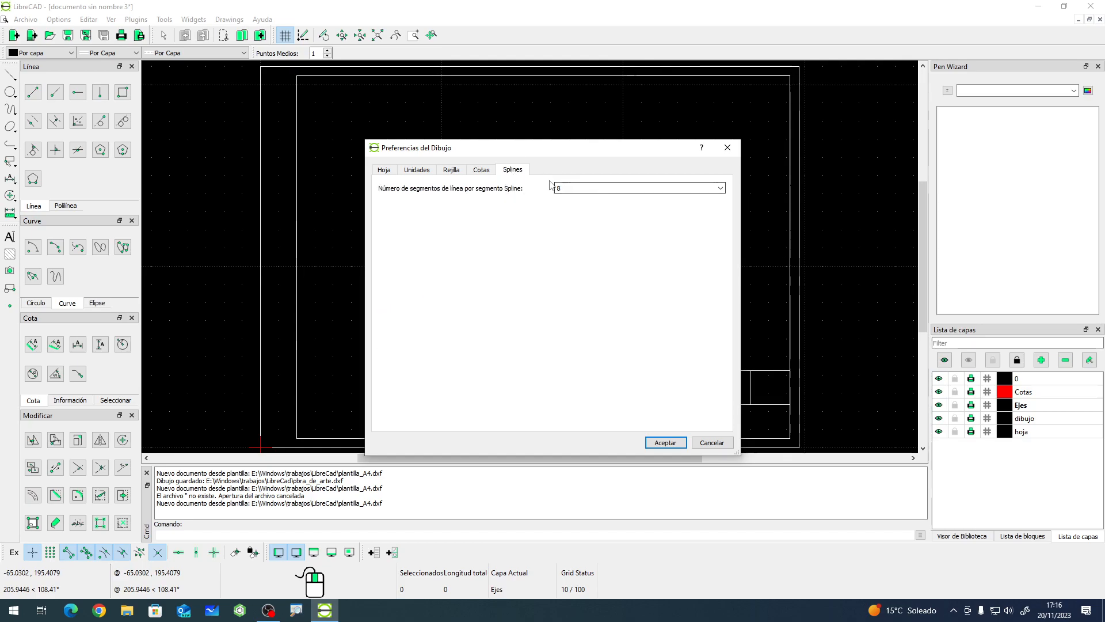
click(482, 172)
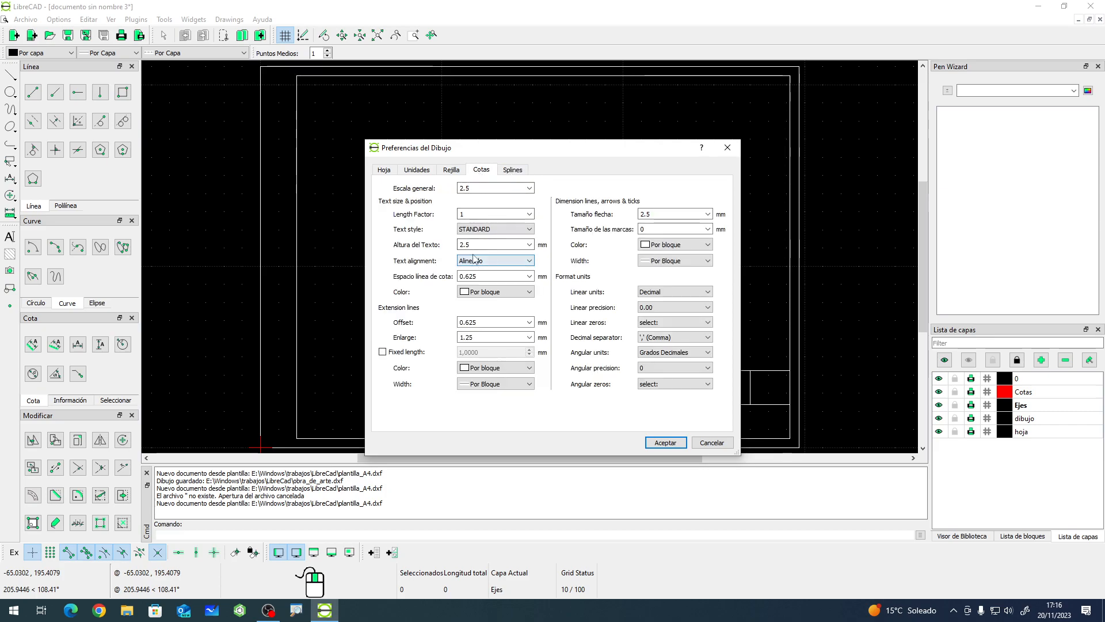
click(476, 189)
drag(473, 185, 448, 183)
click(529, 188)
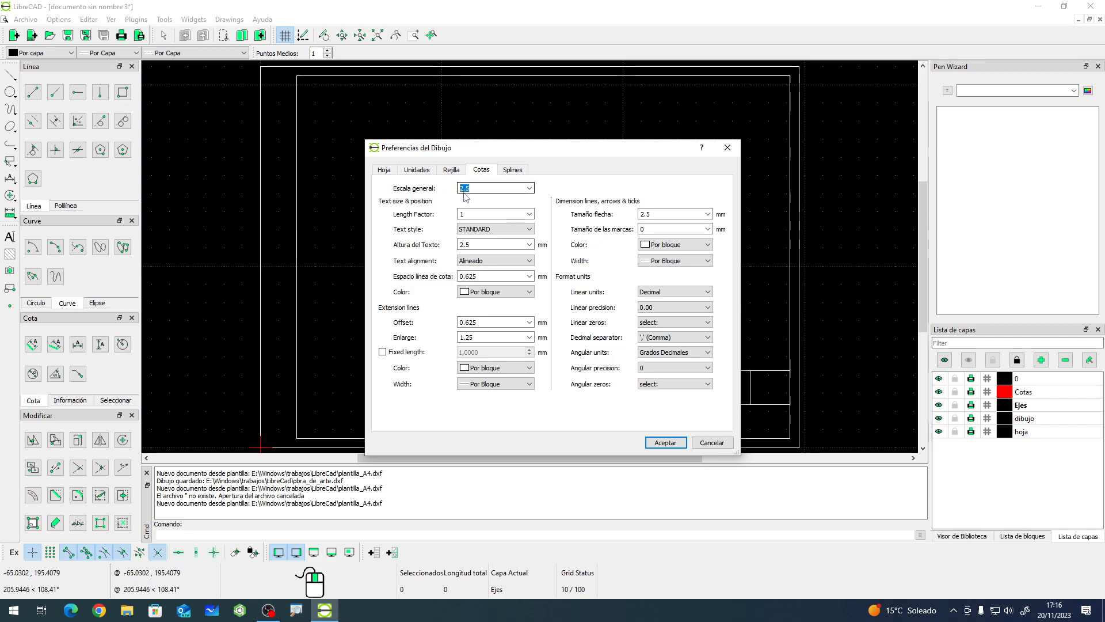
click(530, 191)
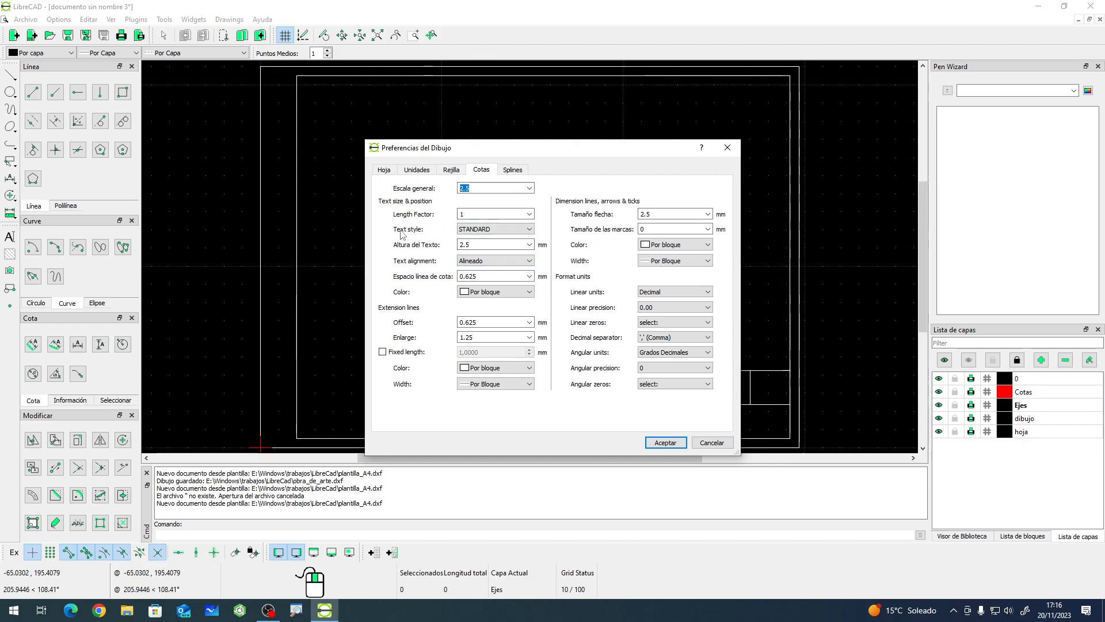
click(513, 230)
click(508, 238)
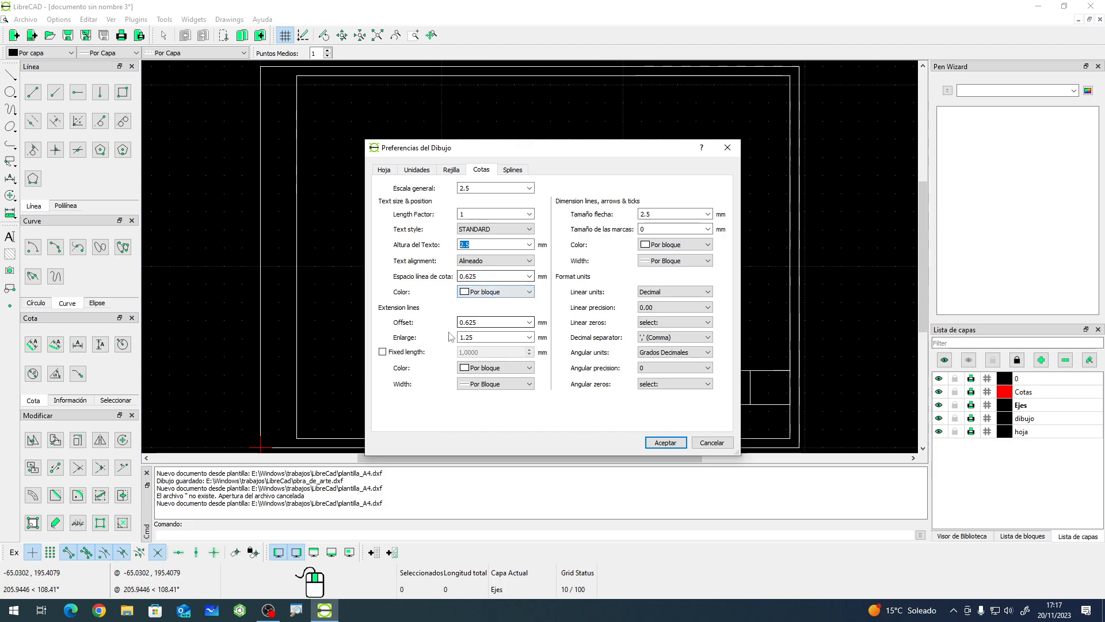
drag(486, 323, 441, 321)
click(474, 337)
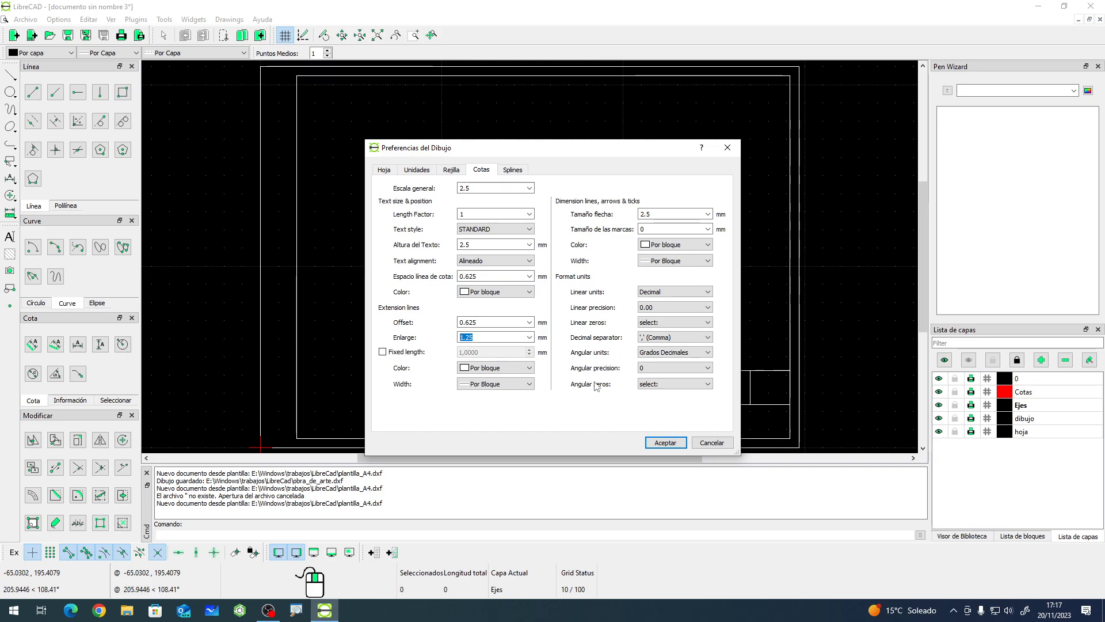
drag(482, 189, 453, 189)
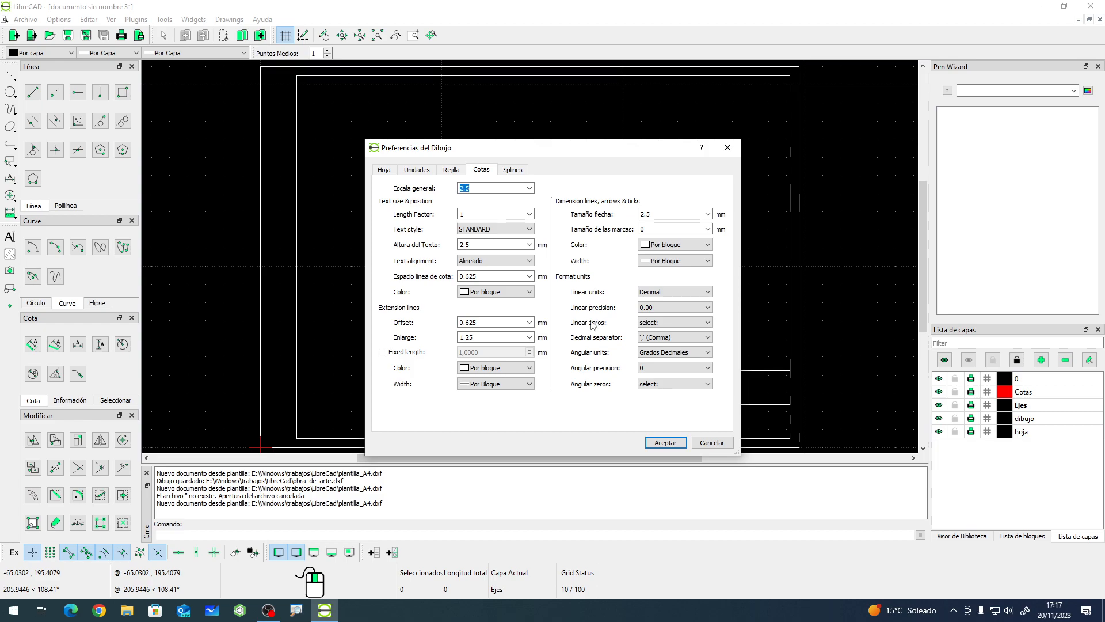
- Open each dimension format-unit option list in turn to review its choices
click(707, 293)
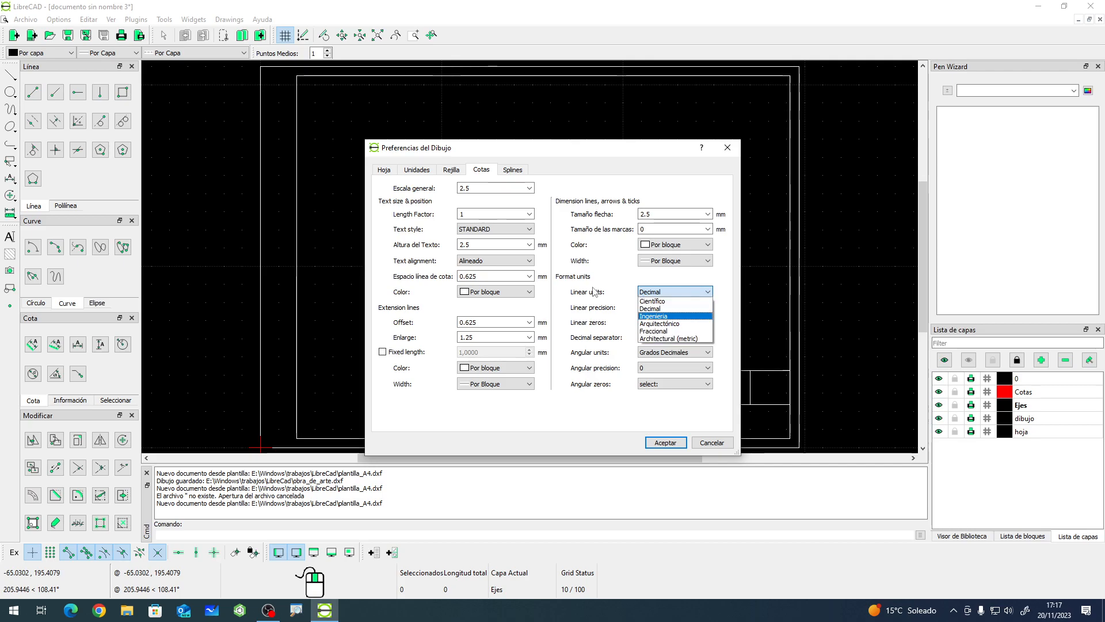
click(594, 292)
click(662, 306)
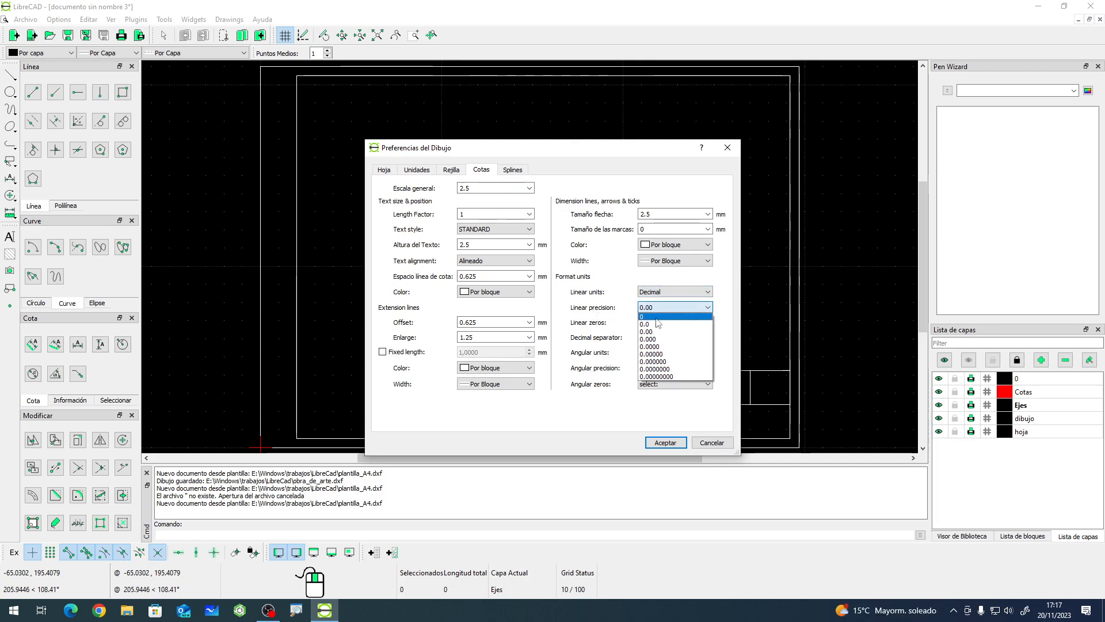
click(606, 316)
click(660, 322)
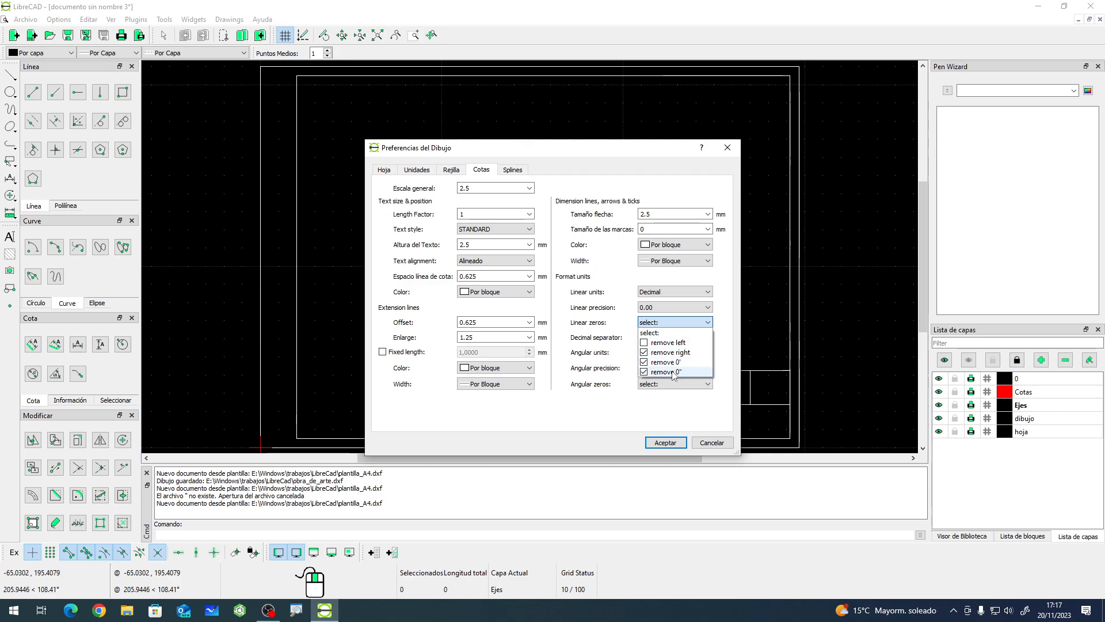
click(602, 344)
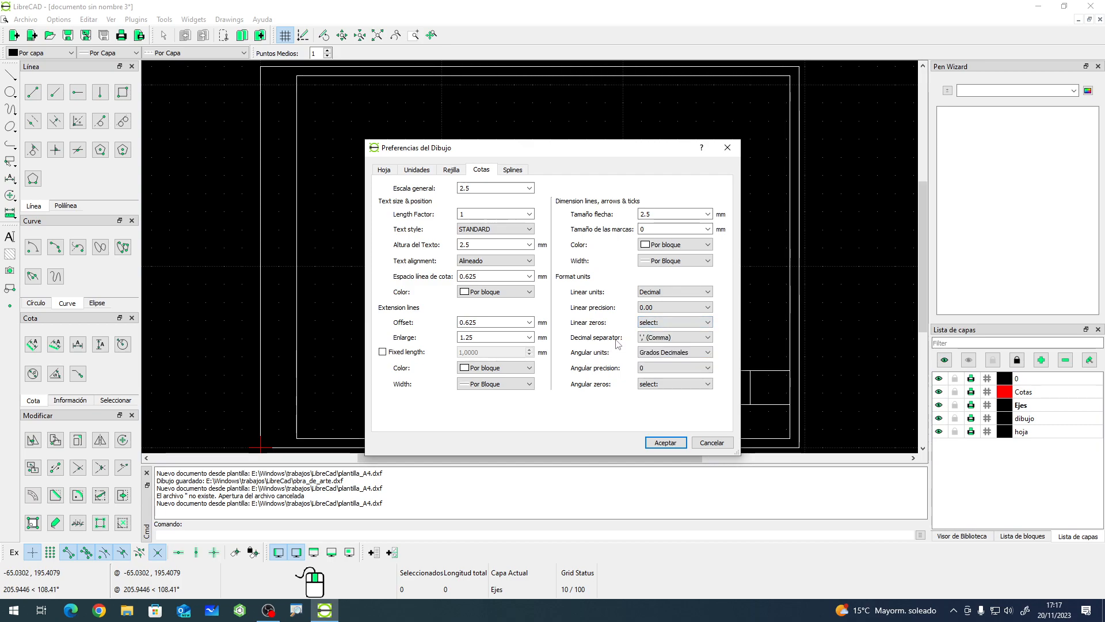
click(670, 337)
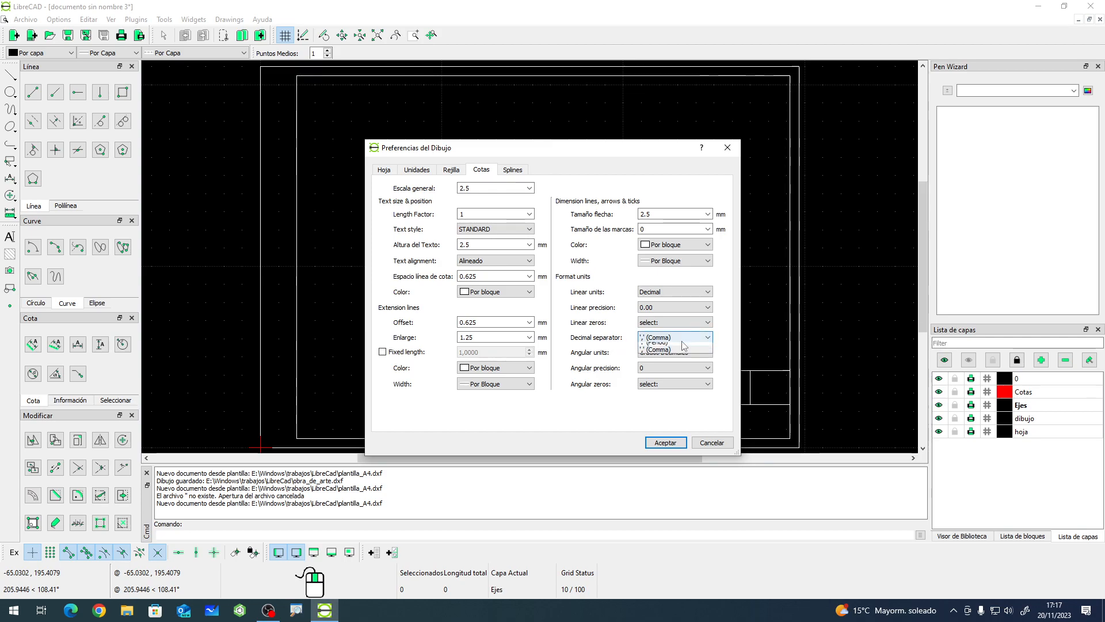
click(600, 339)
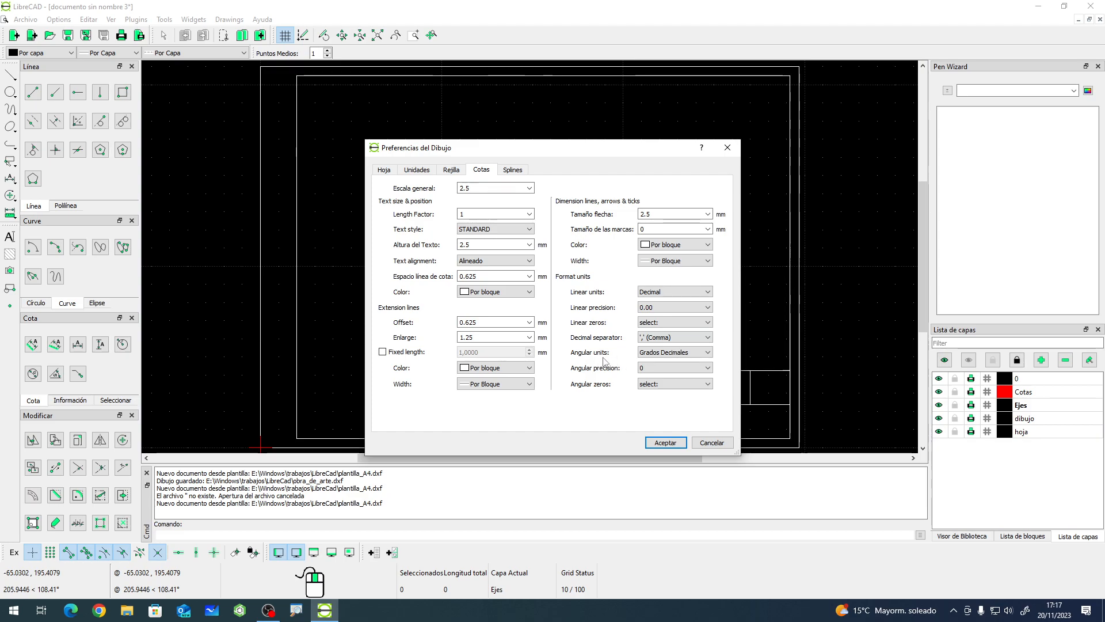
click(671, 352)
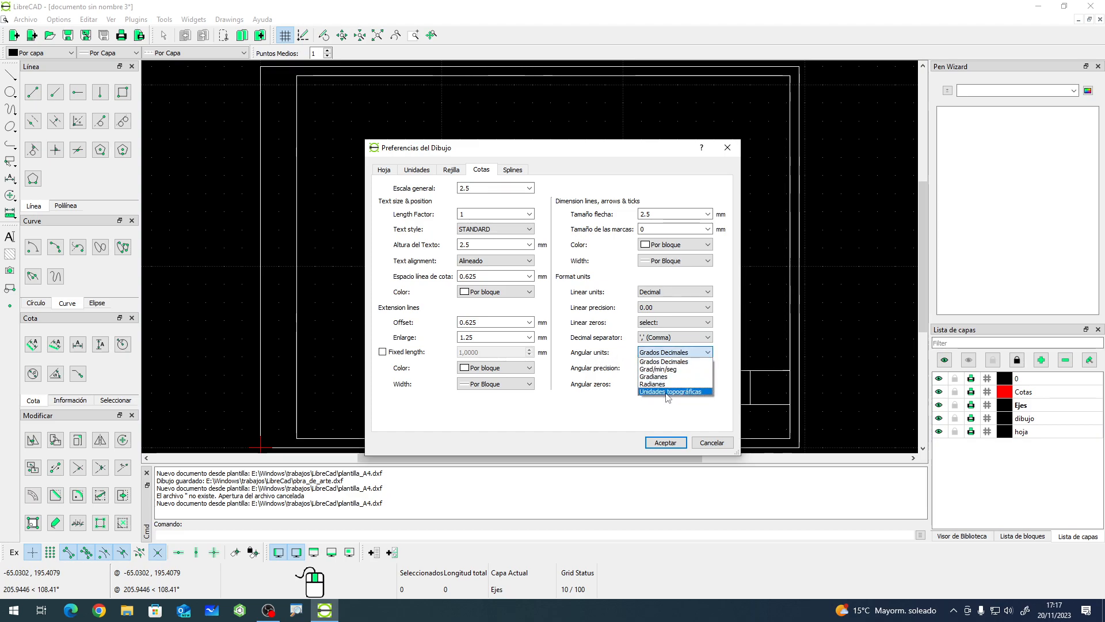
click(600, 345)
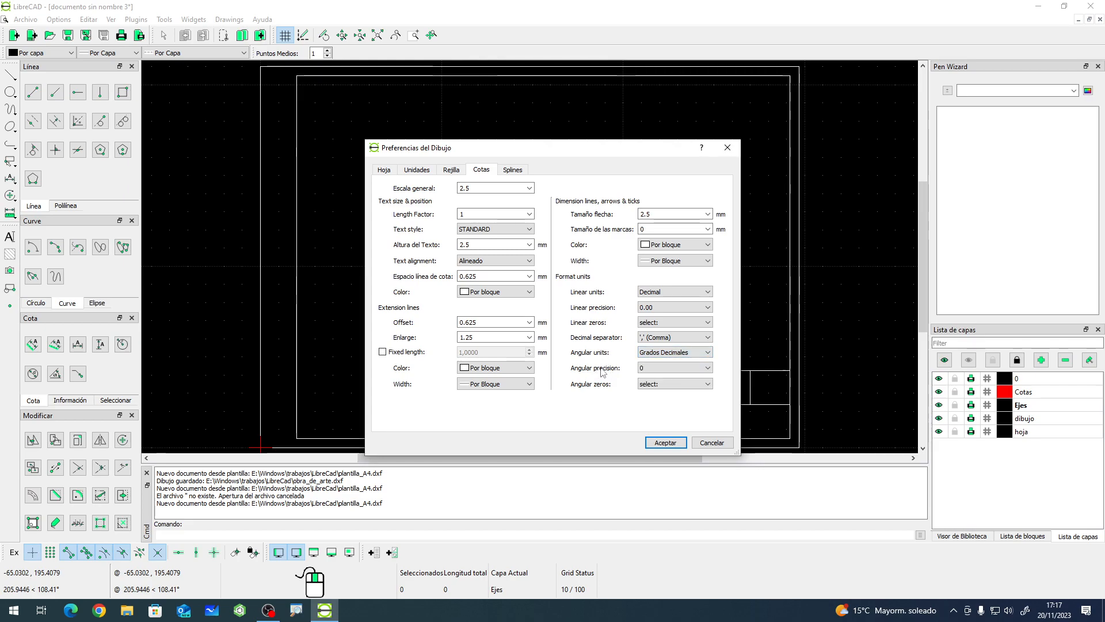
click(645, 369)
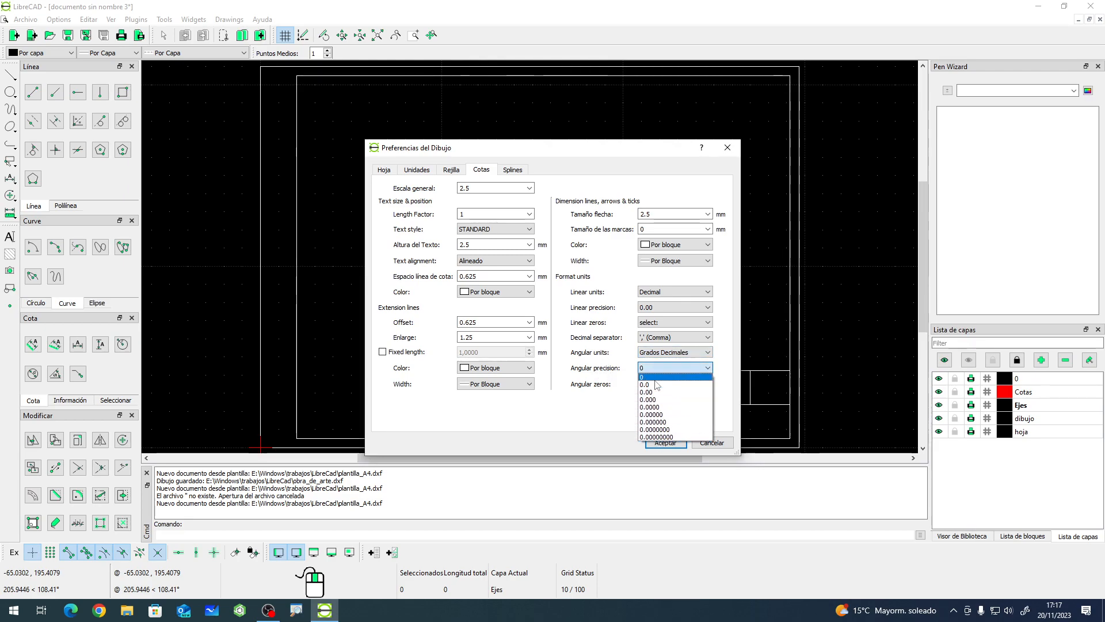
click(600, 357)
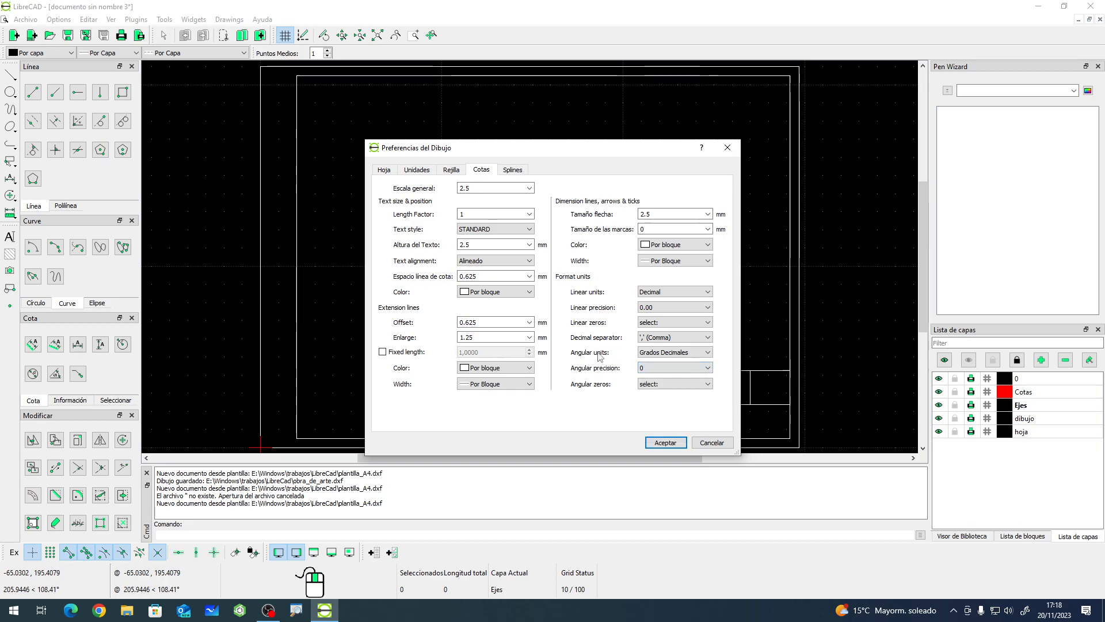
click(673, 384)
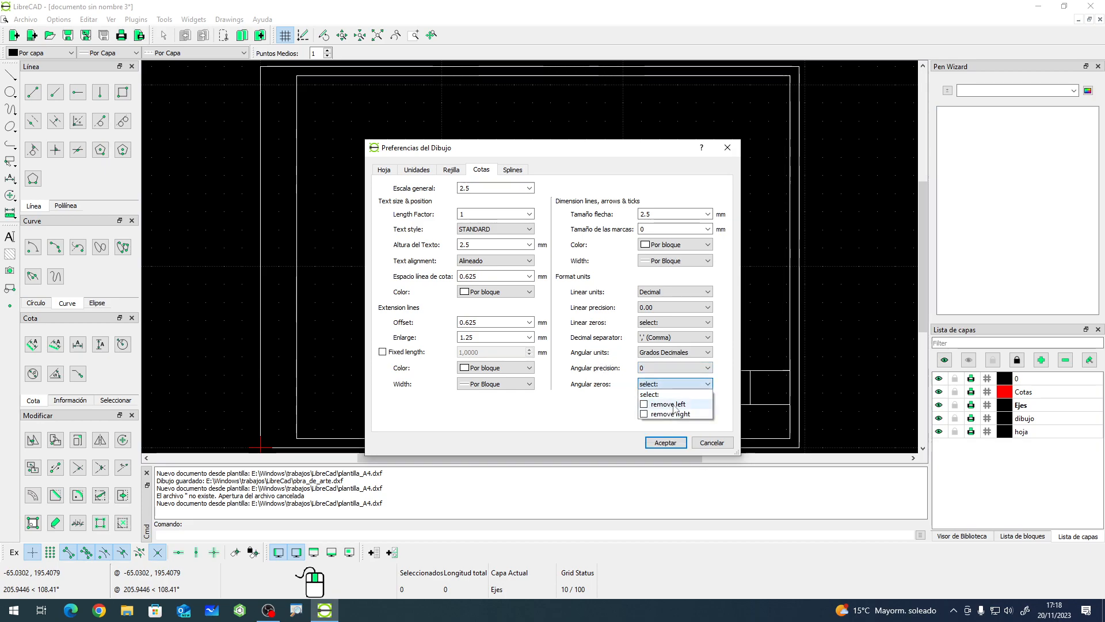
click(594, 415)
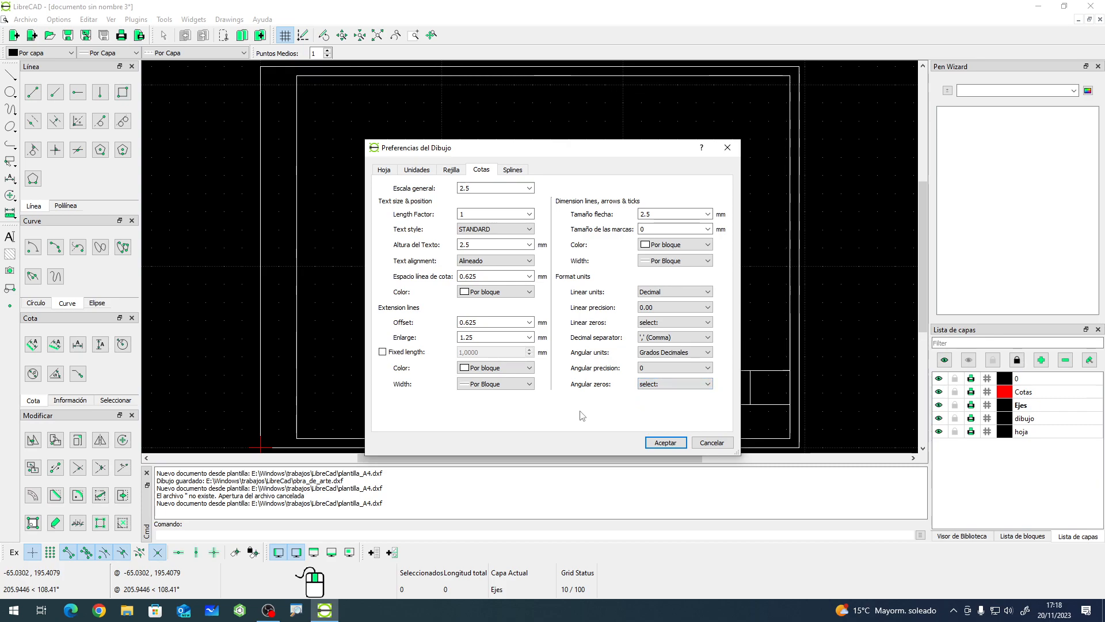
- Adjust the linear zero-suppression checkboxes and accept the drawing preferences
click(671, 322)
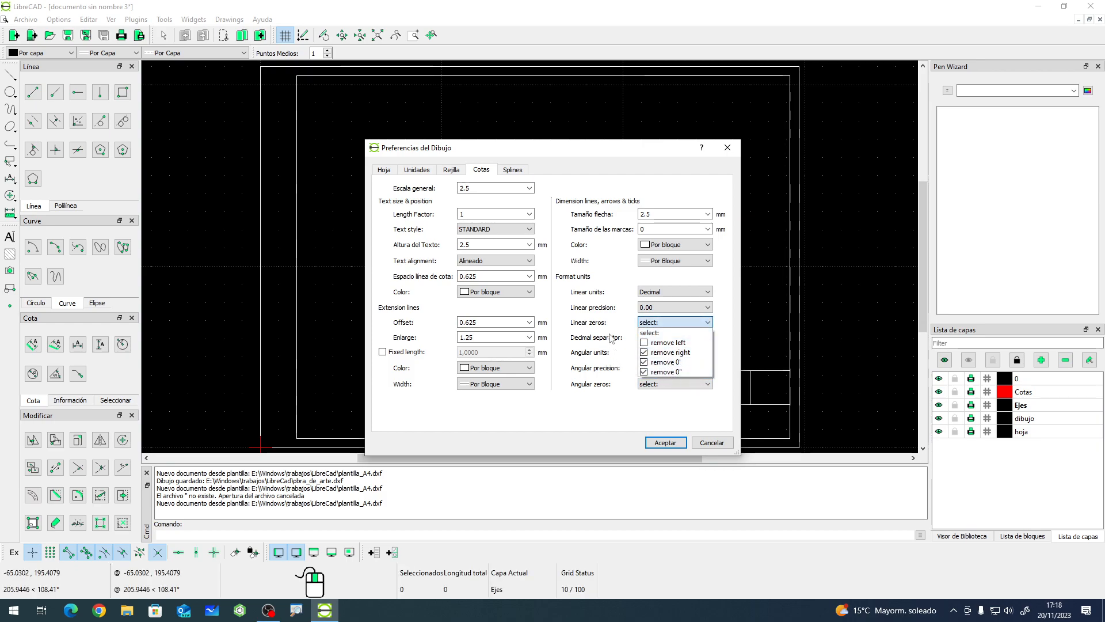
click(665, 332)
click(663, 323)
click(646, 352)
click(647, 362)
click(593, 323)
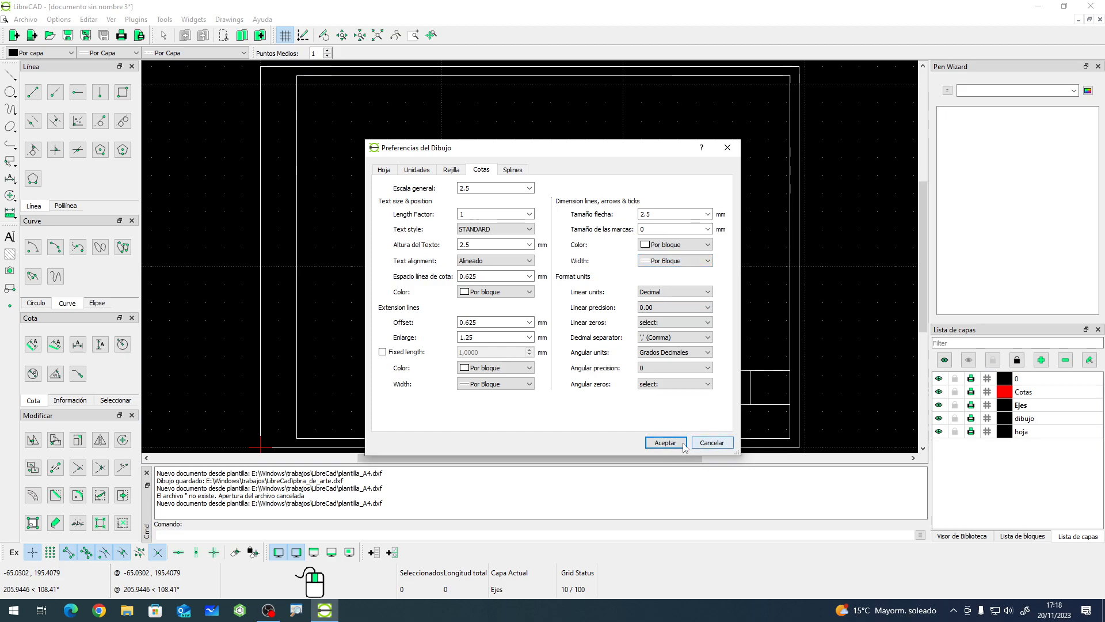
click(665, 442)
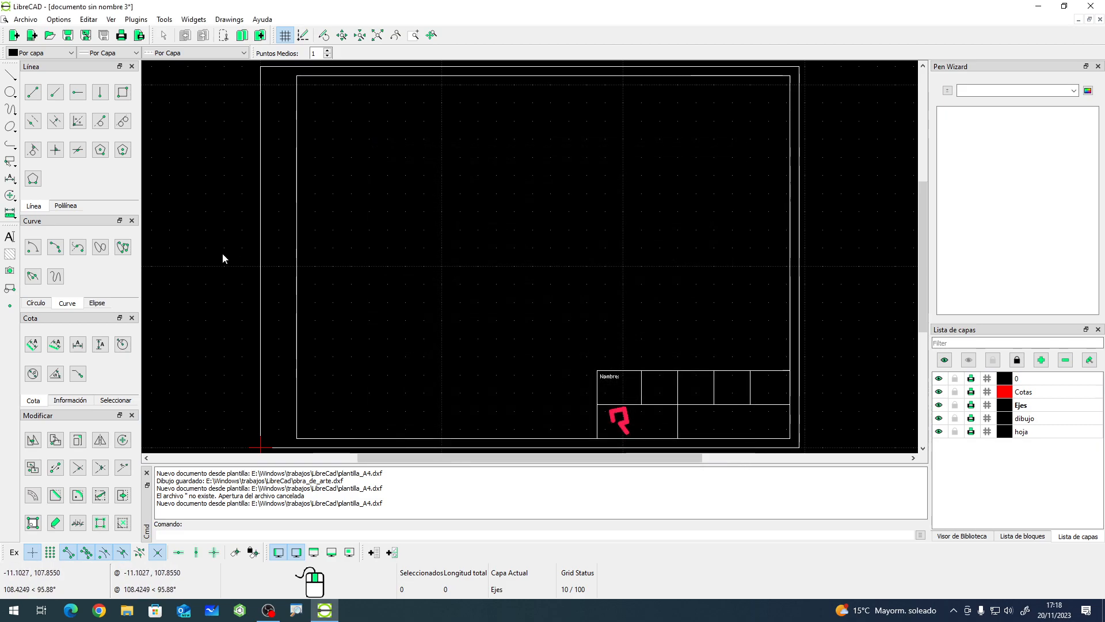
- Draw a rectangle in the upper-left area inside the sheet frame
click(123, 92)
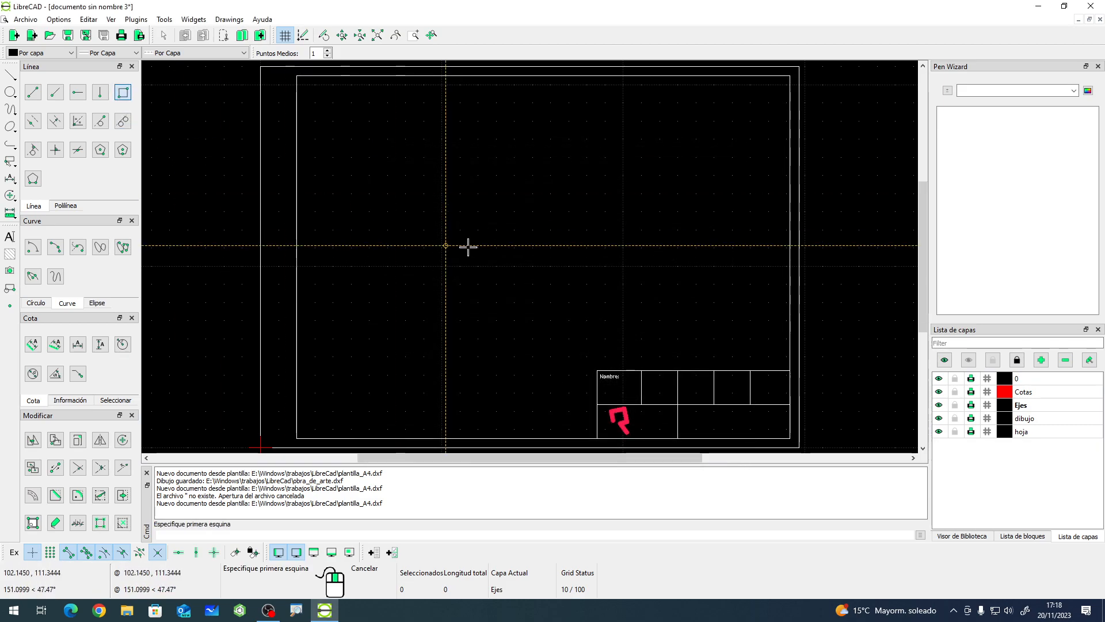
click(356, 152)
click(468, 238)
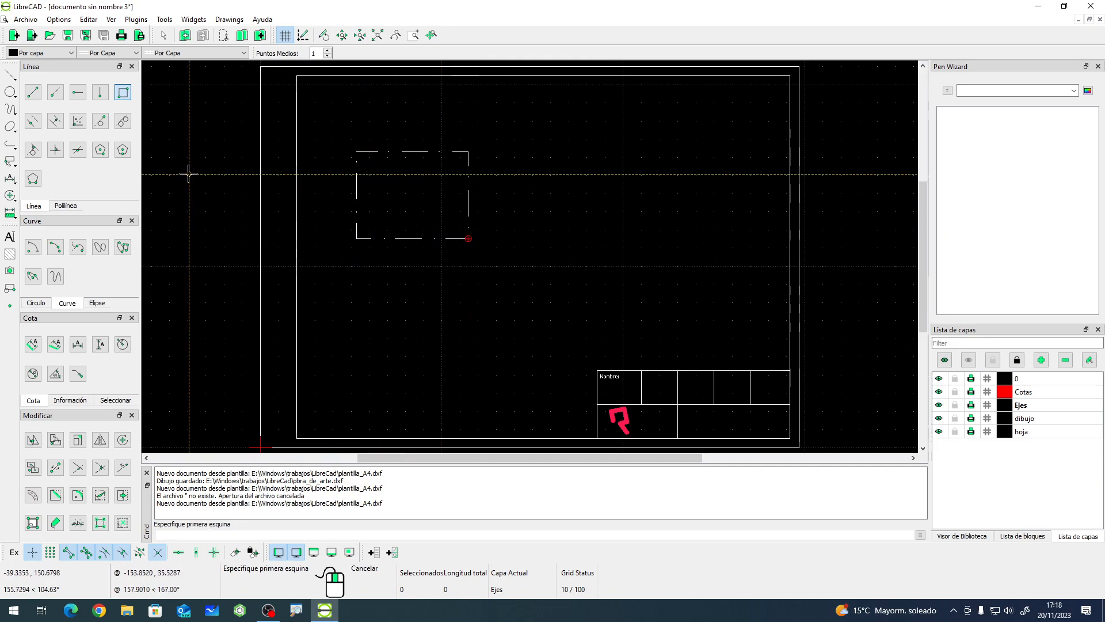
right_click(216, 203)
- Select the rectangle and move it to the dibujo layer using Attributes
drag(343, 139, 553, 301)
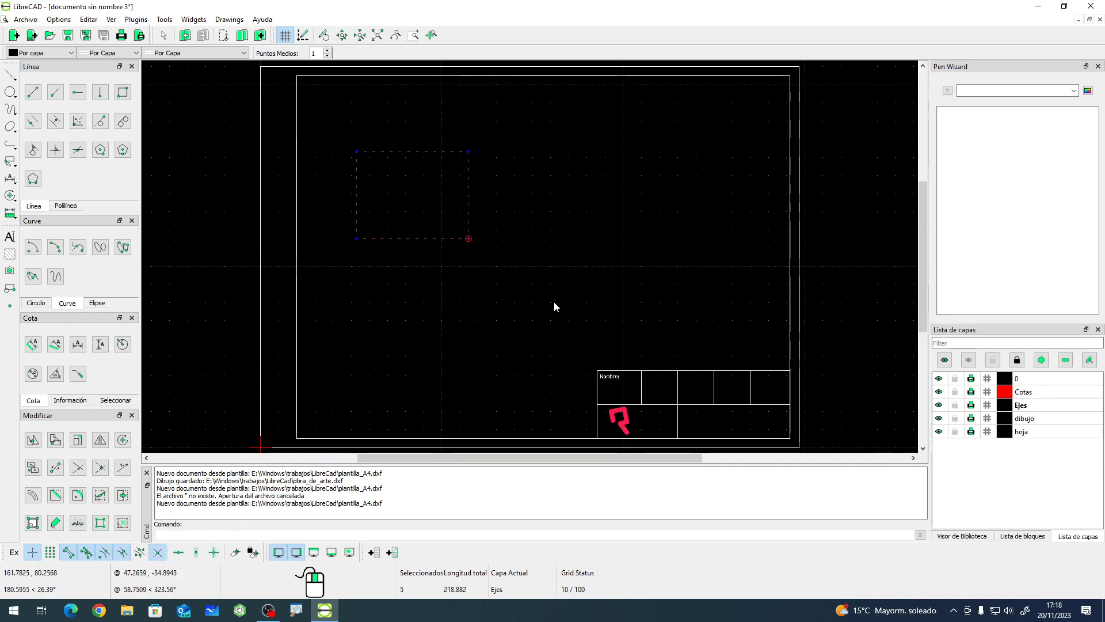
click(55, 522)
click(593, 256)
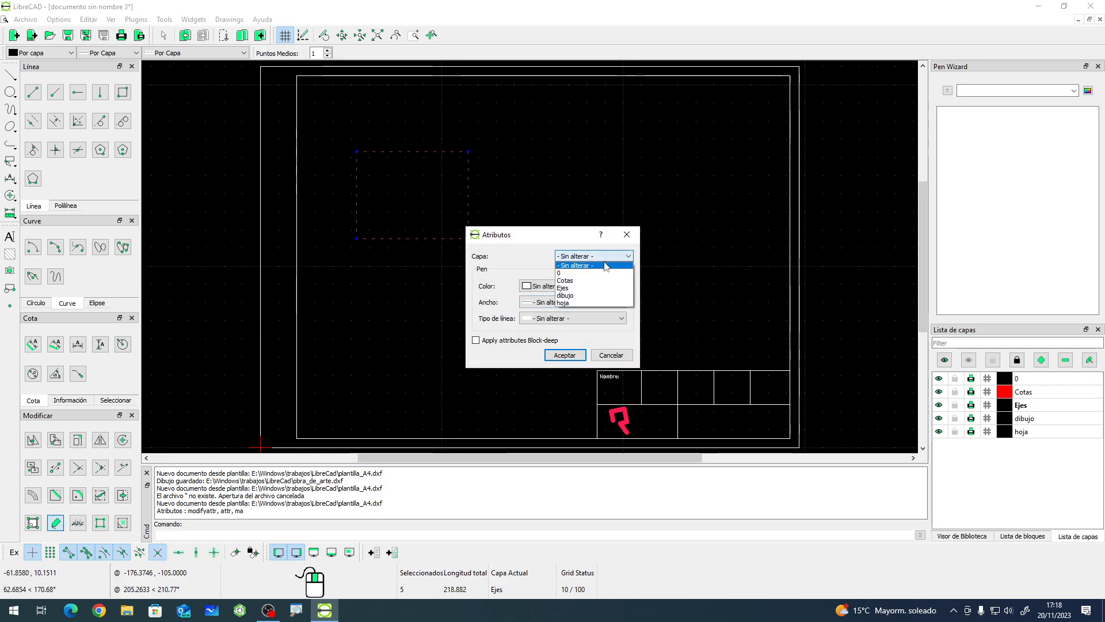
click(581, 296)
click(556, 354)
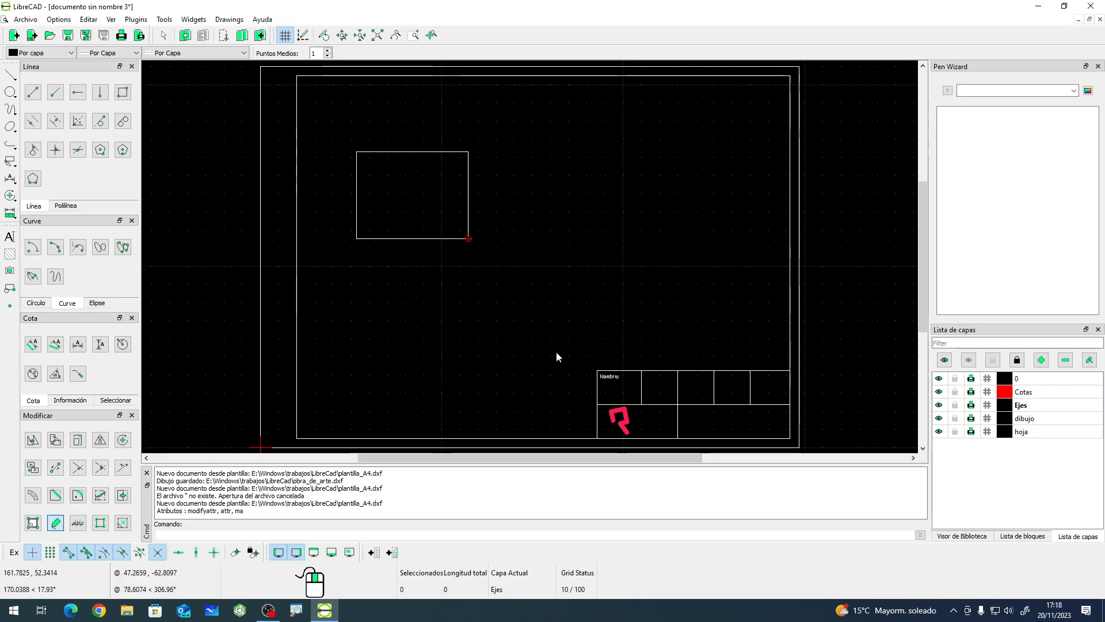
- Make dibujo the current layer and draw a three-sided polygon, a triangle, below the rectangle using center and corner
click(1033, 417)
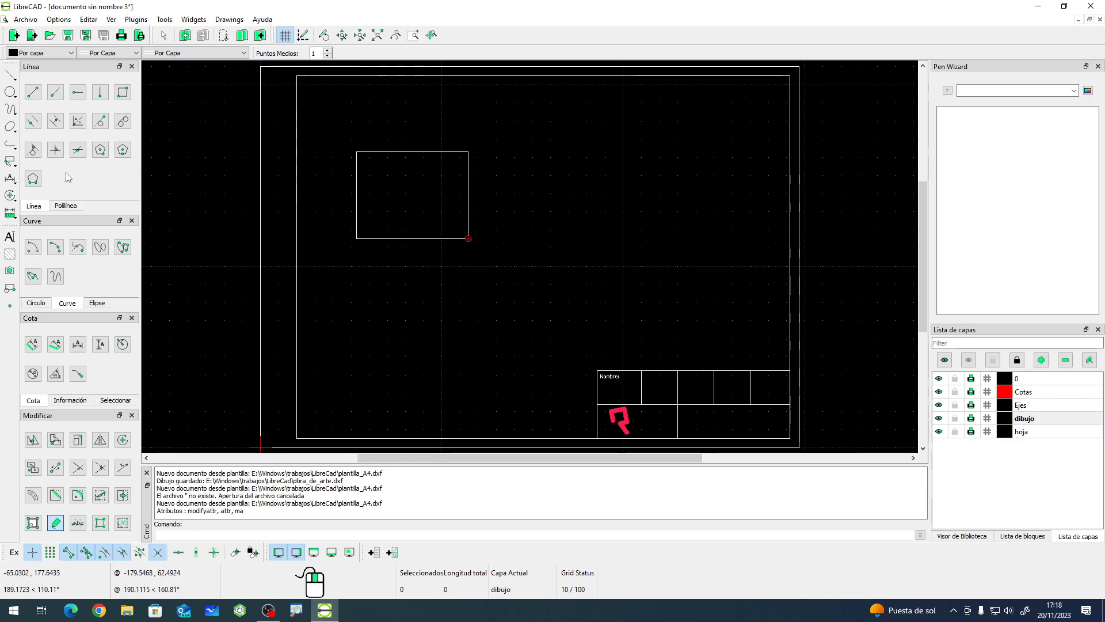
click(100, 150)
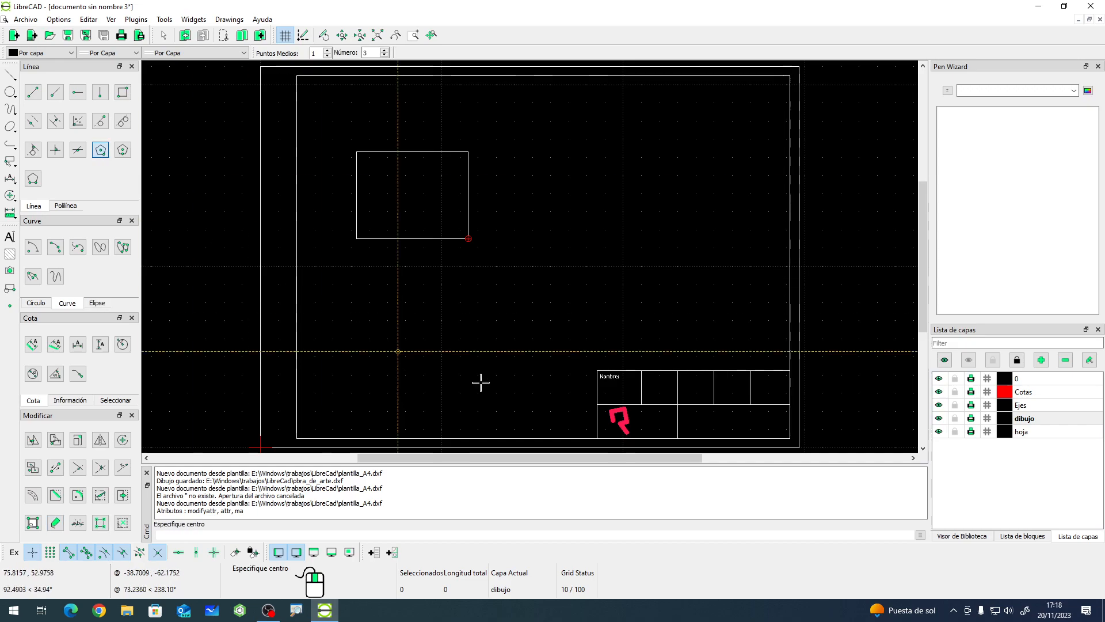
click(438, 373)
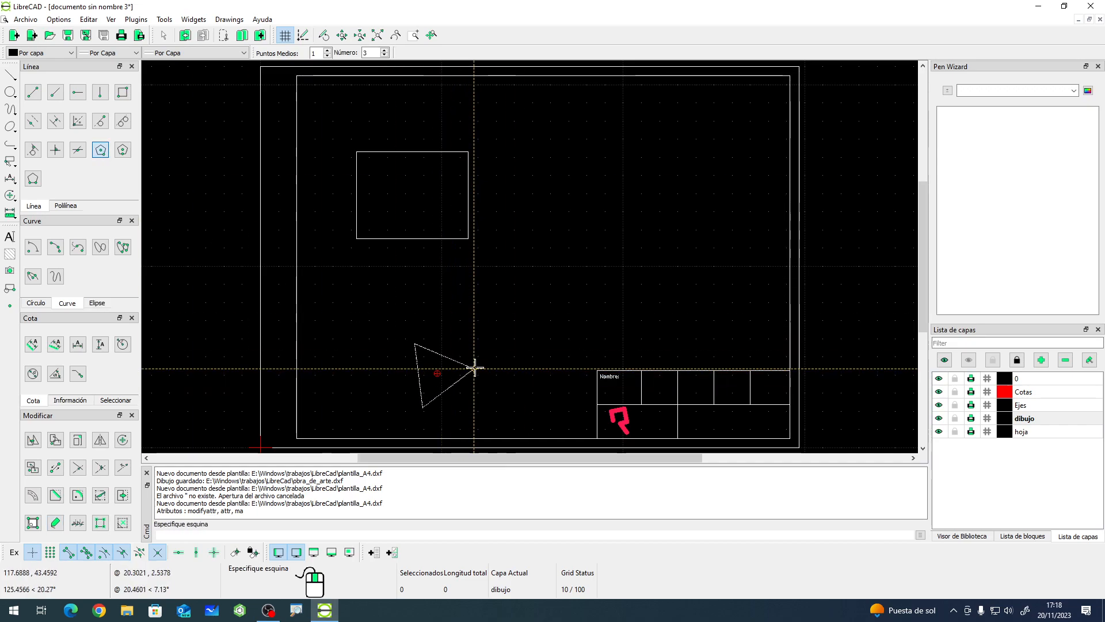
click(438, 312)
right_click(505, 403)
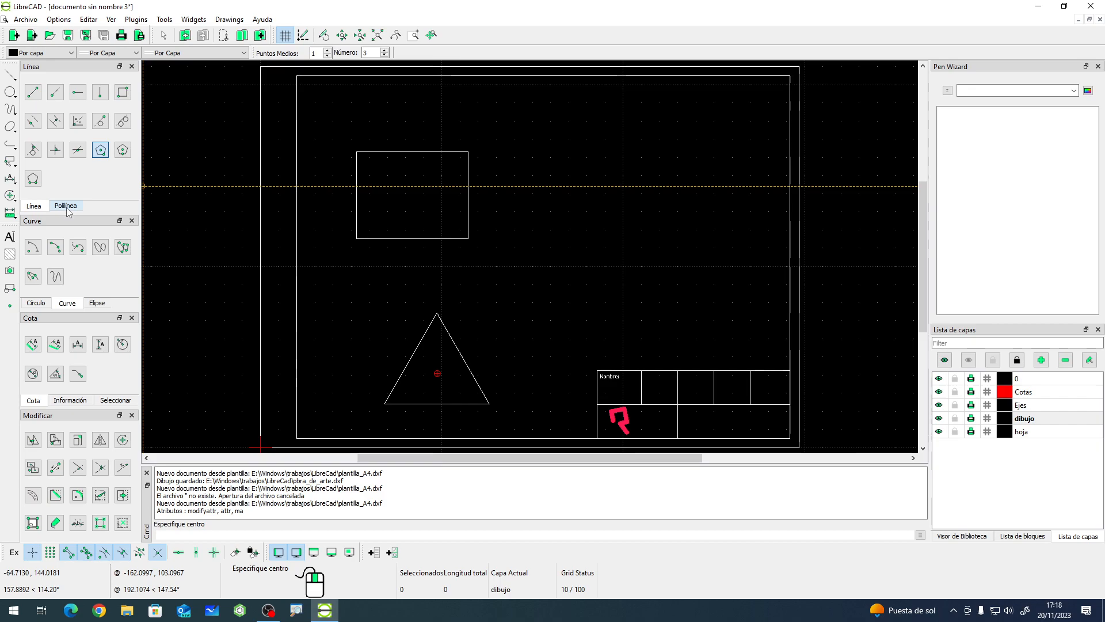
- Draw a circle by center and point to the right of the rectangle
click(37, 302)
click(33, 247)
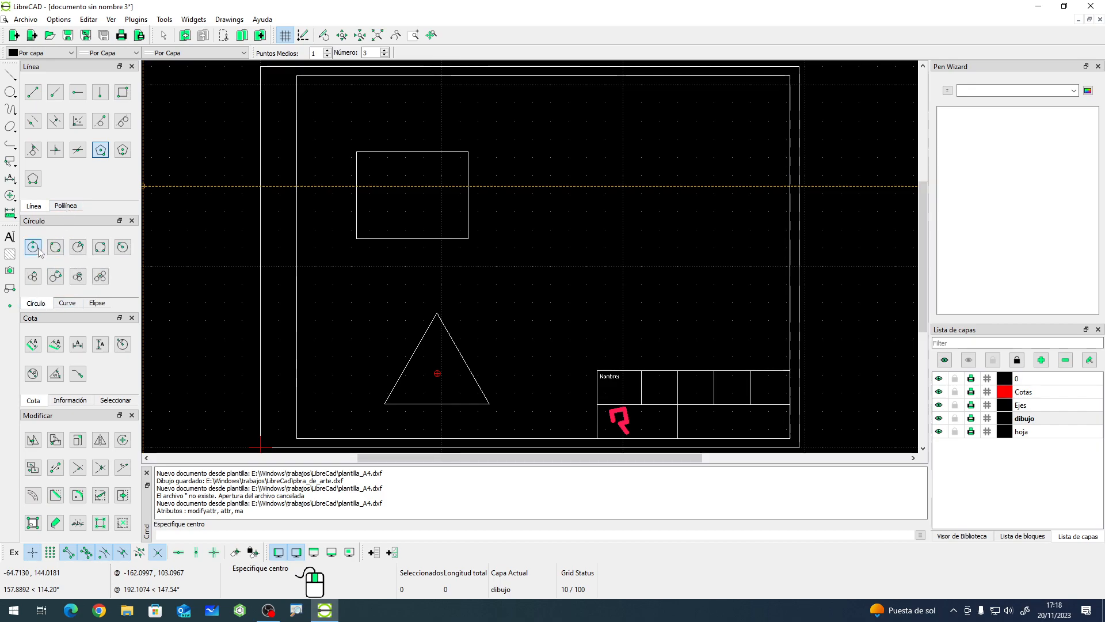
click(625, 216)
click(656, 259)
right_click(530, 271)
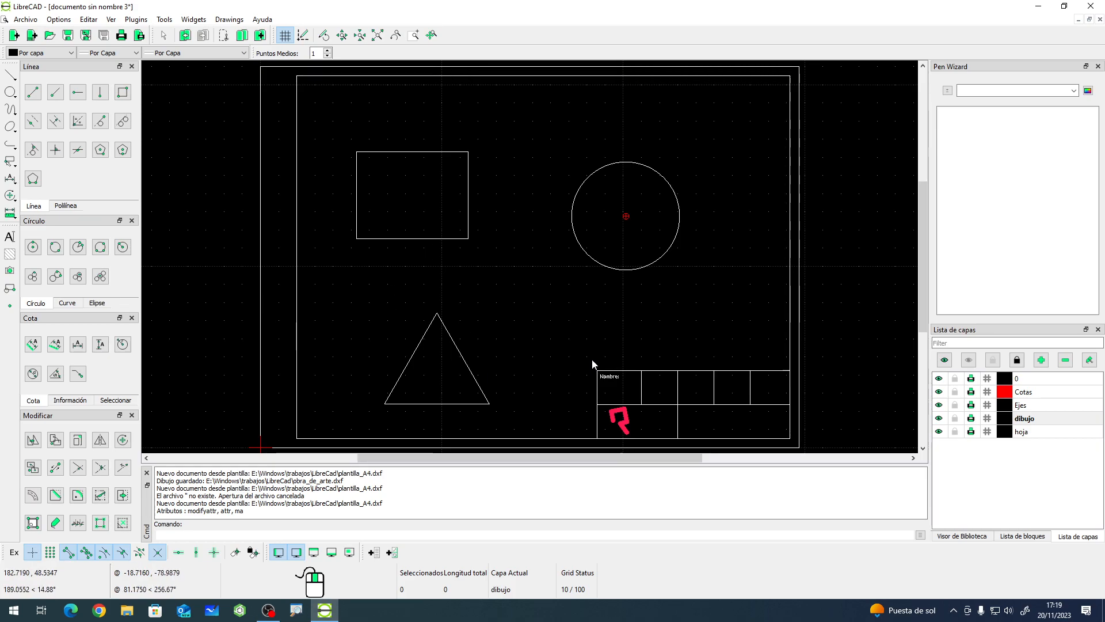
- Make Cotas the current layer and add an aligned dimension along the rectangle's top edge, placed just above it
click(1028, 393)
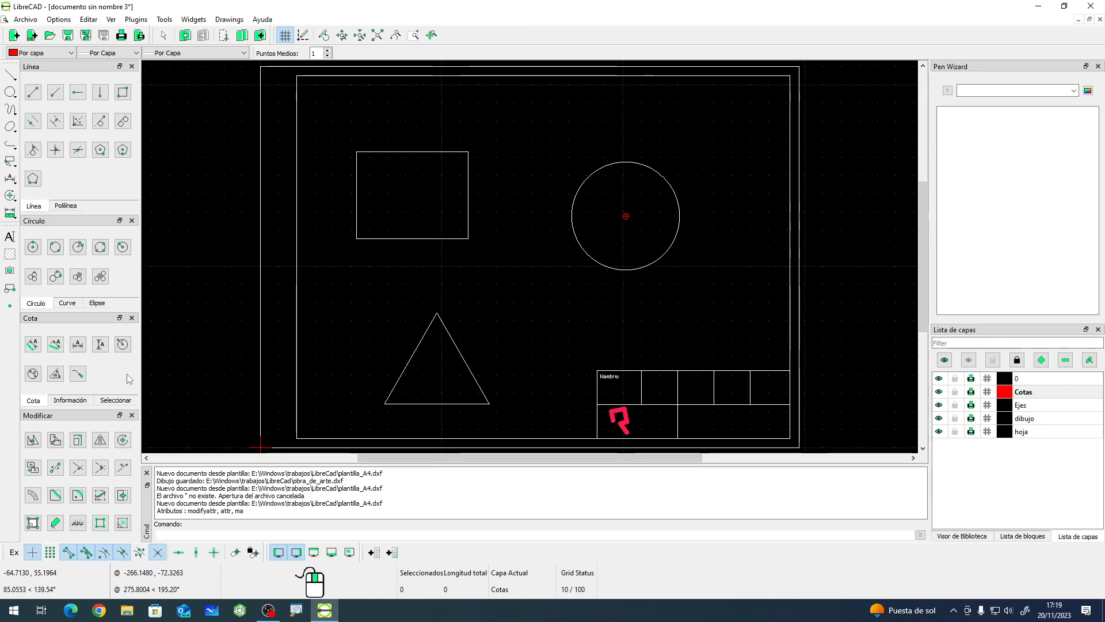
click(33, 346)
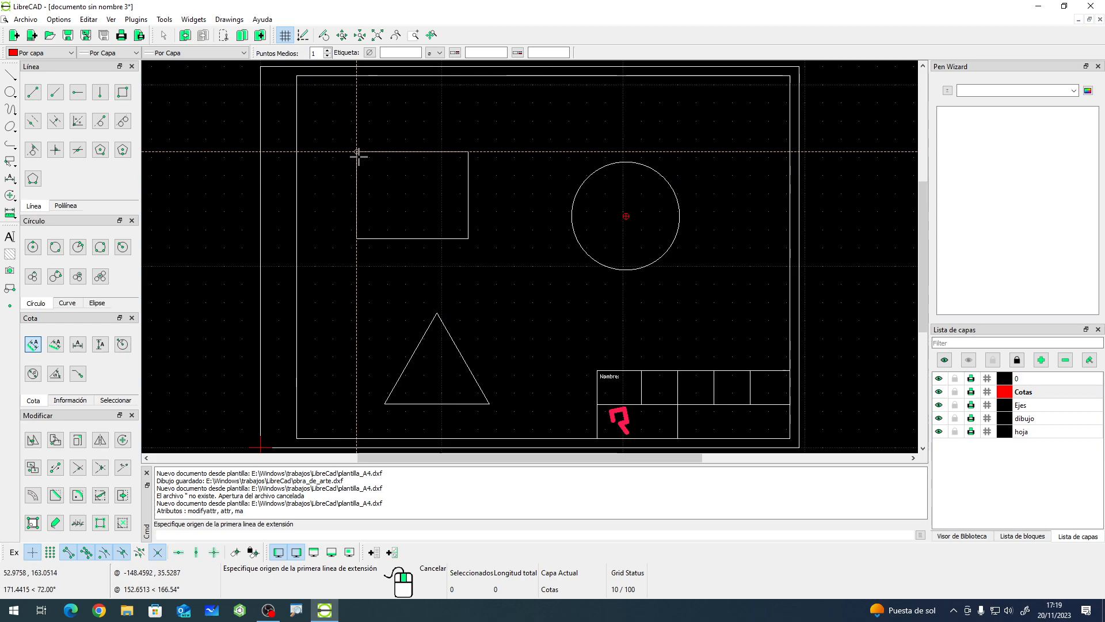
click(157, 553)
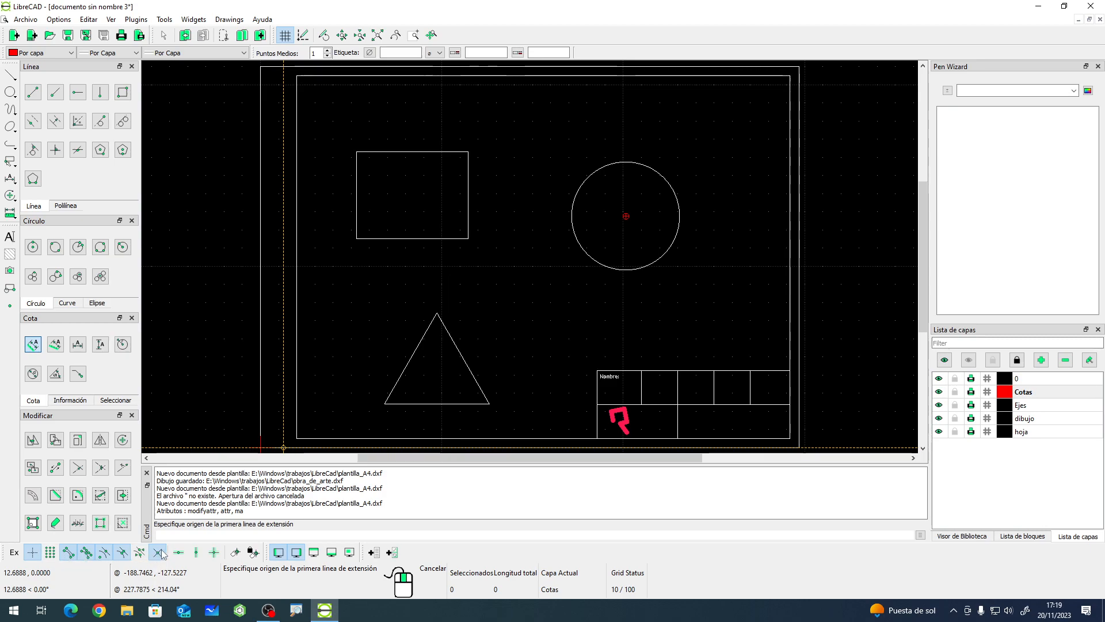
click(359, 154)
click(469, 153)
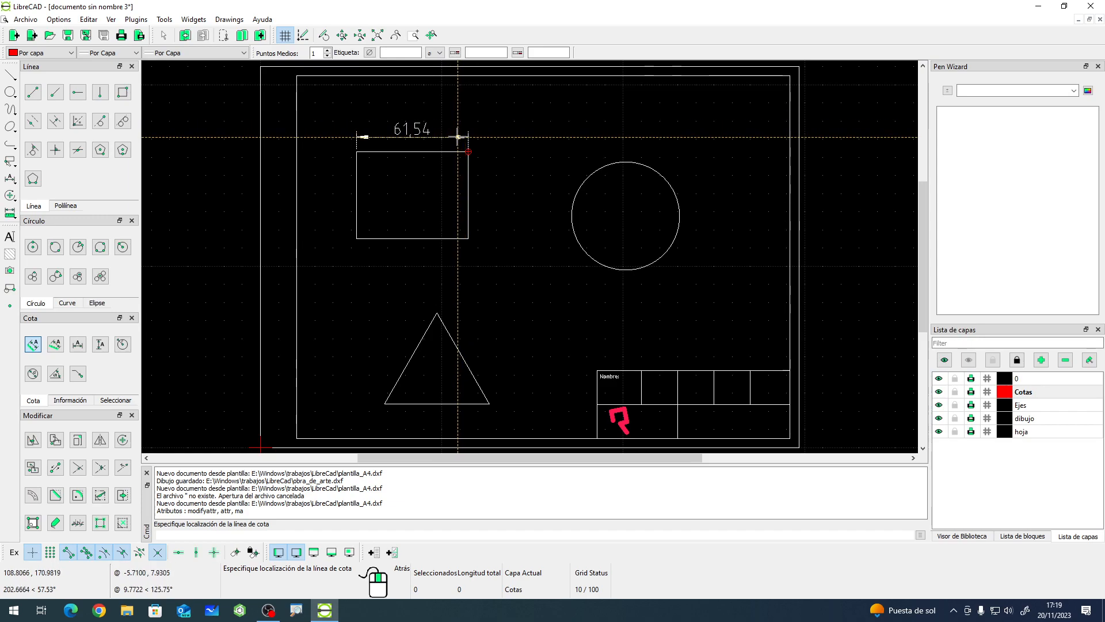
click(458, 136)
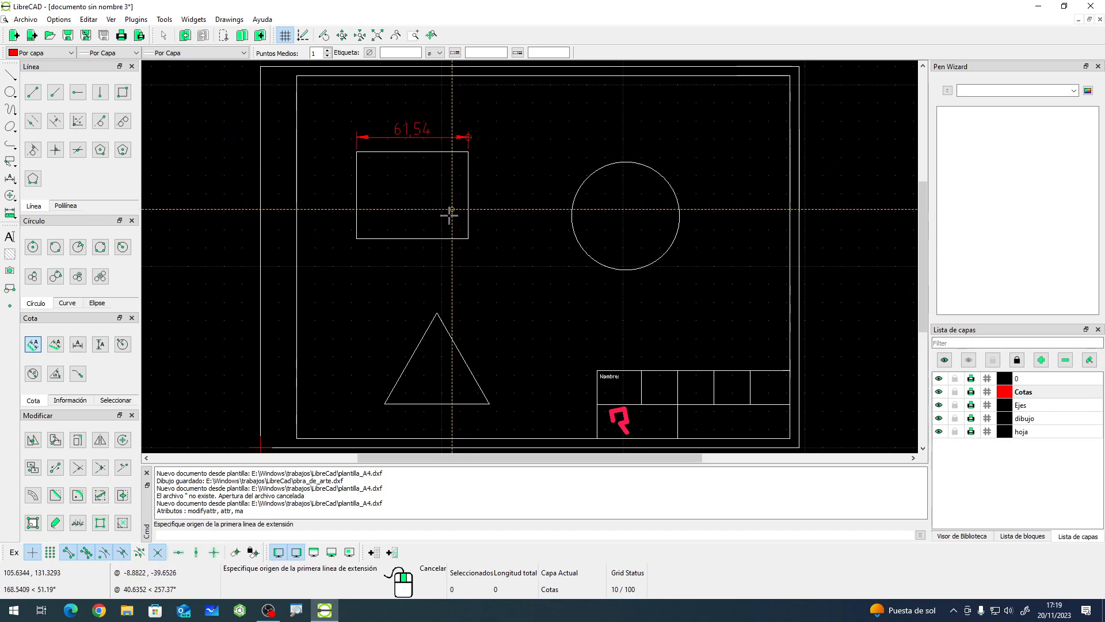
right_click(521, 181)
click(418, 132)
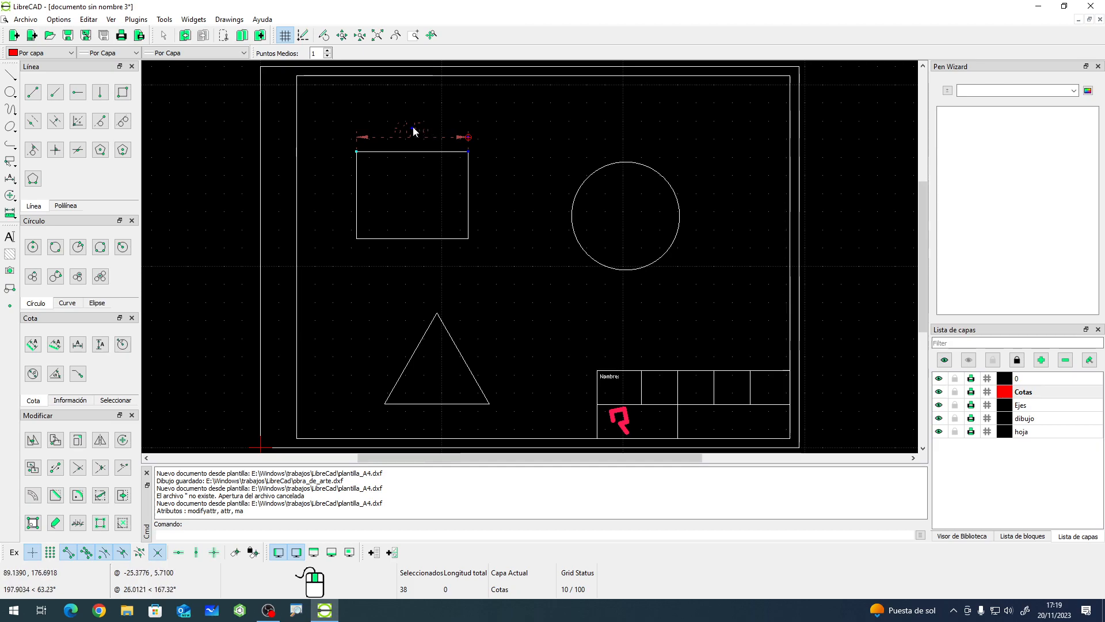
key(Escape)
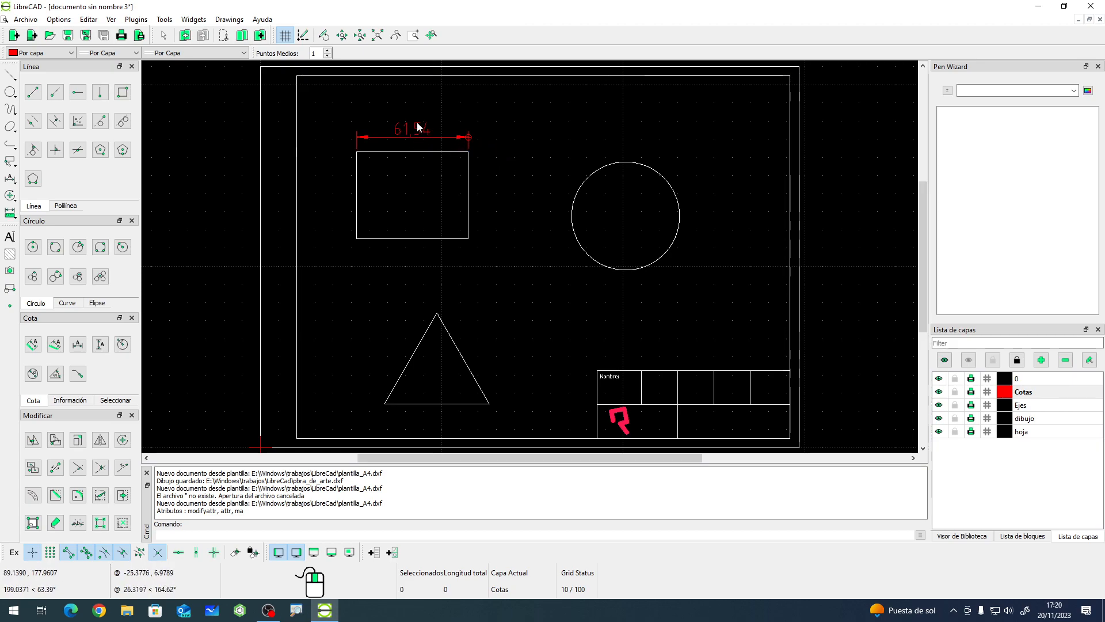
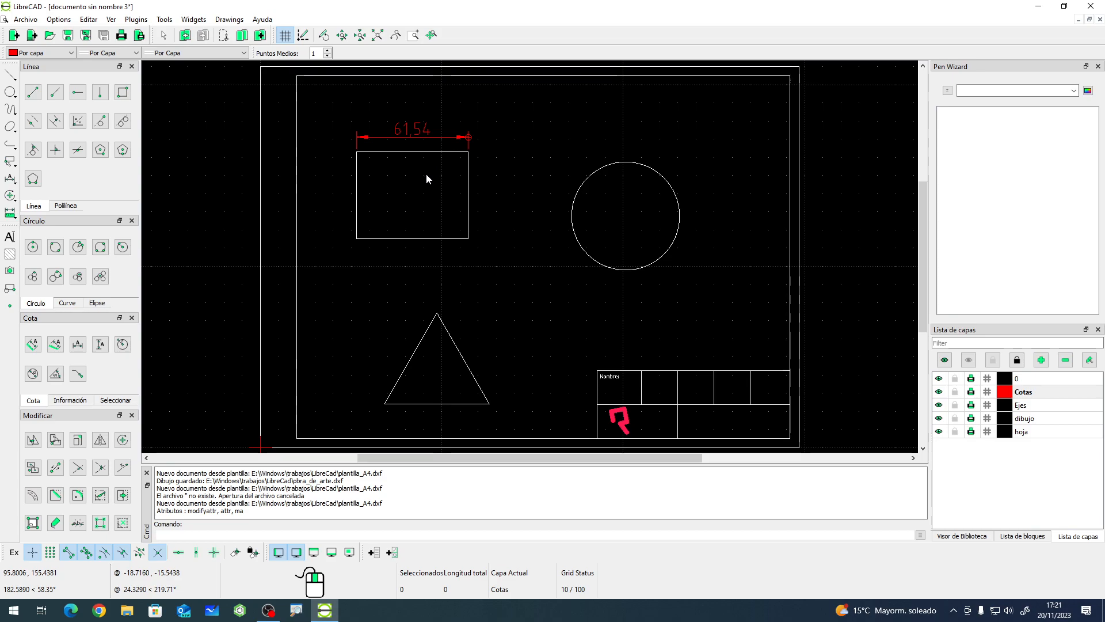
- Add an aligned dimension along the rectangle's left edge, placed just to its left
click(33, 347)
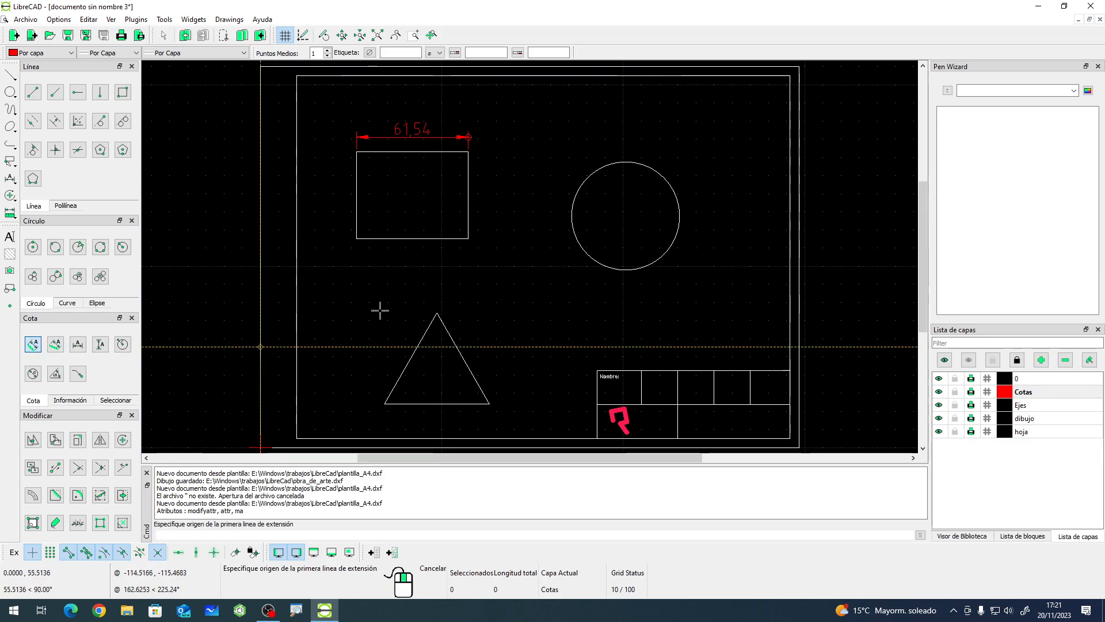
click(358, 153)
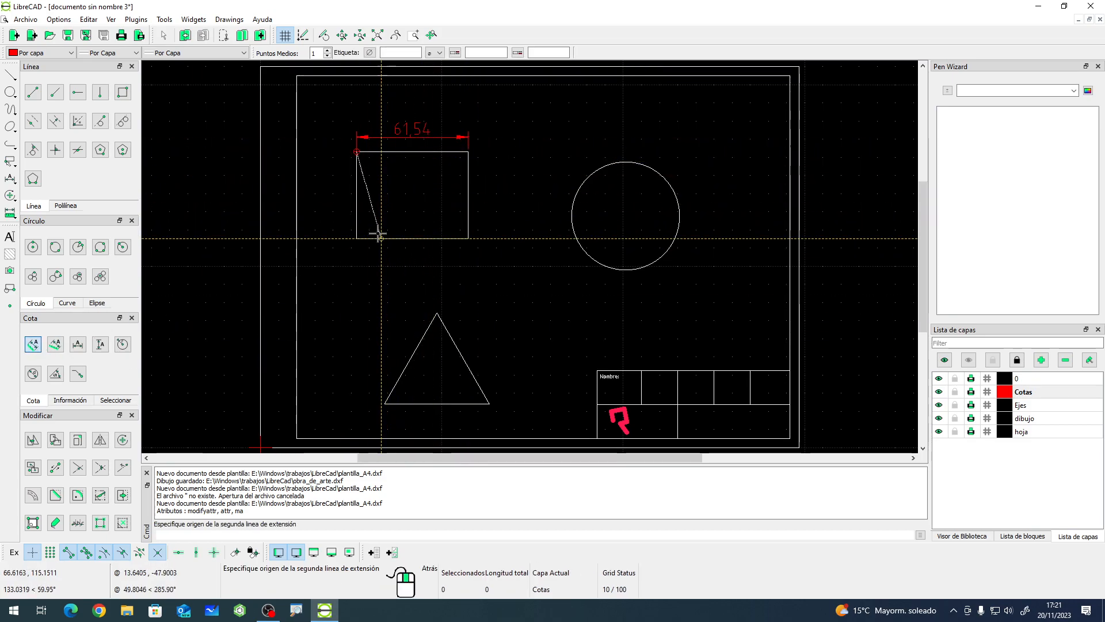
click(357, 238)
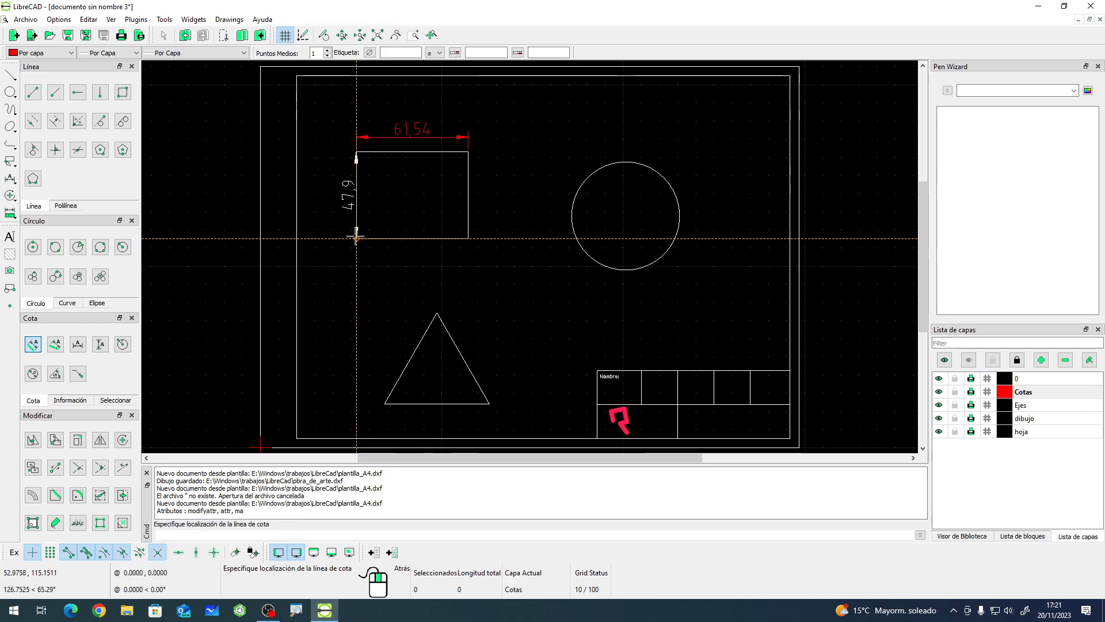
click(336, 207)
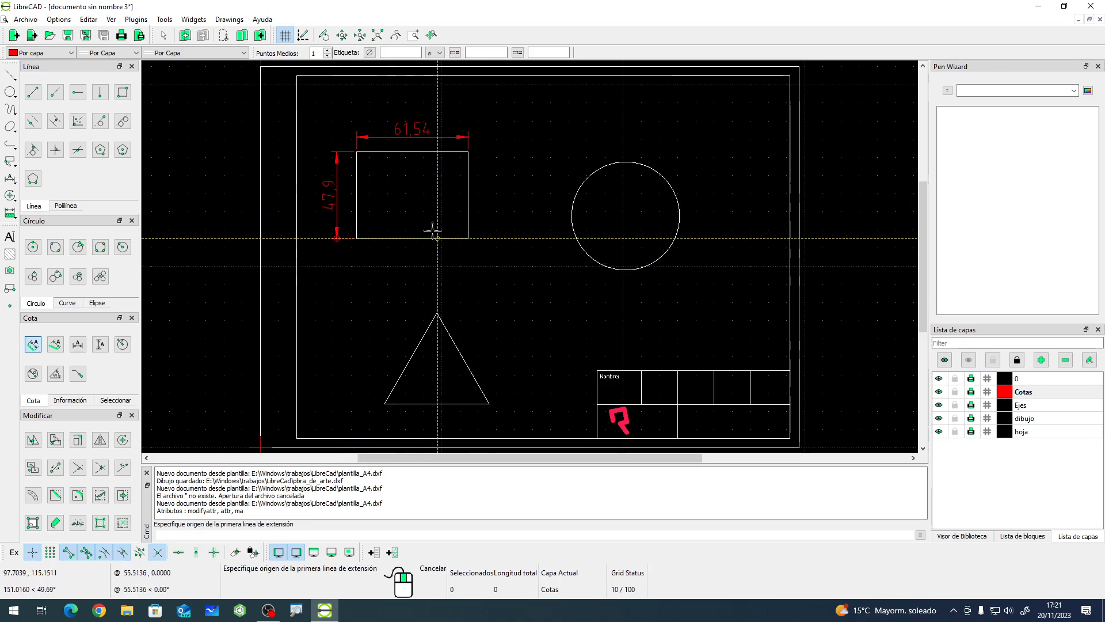
- Add an aligned dimension along the triangle's right side, placed outside it, and leave the command
click(437, 314)
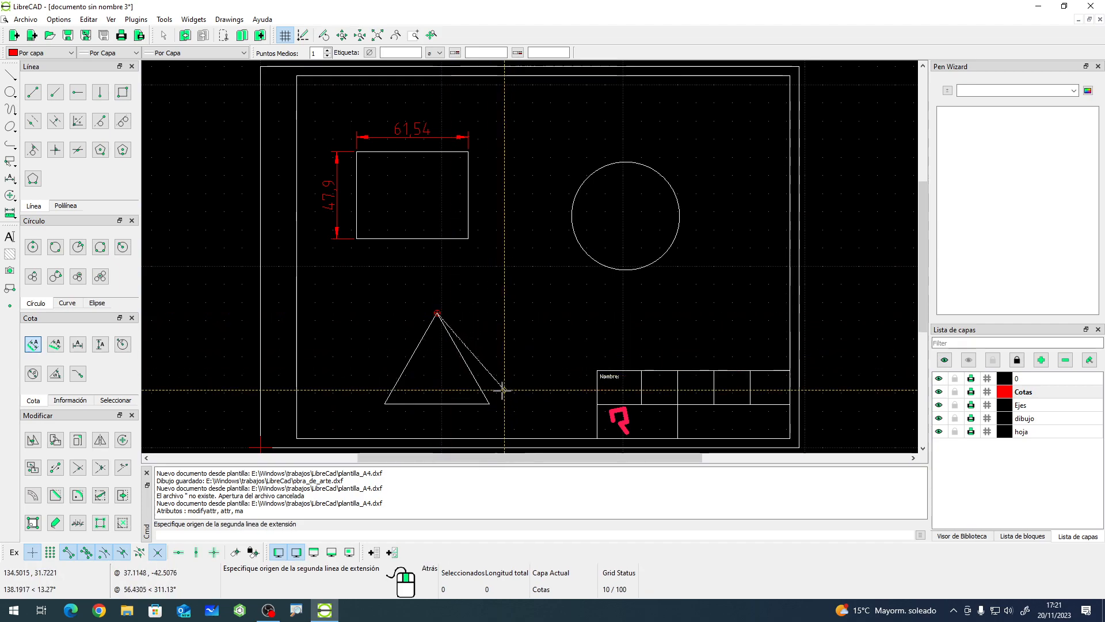
click(489, 403)
click(503, 371)
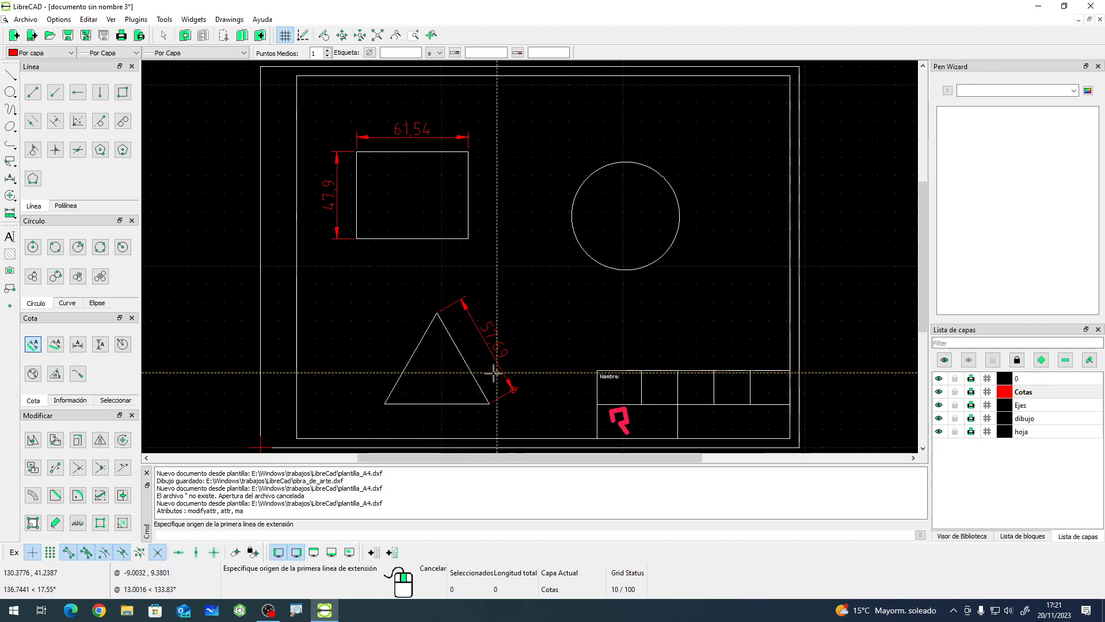
right_click(362, 306)
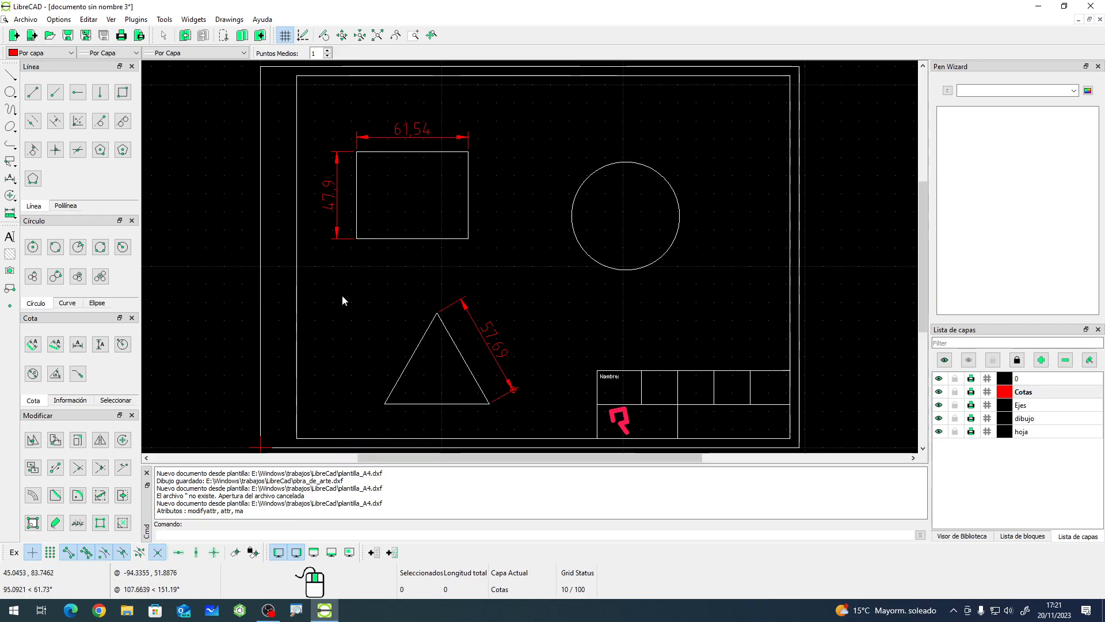
- Add an aligned dimension along the rectangle's bottom edge, placed just below it
click(56, 346)
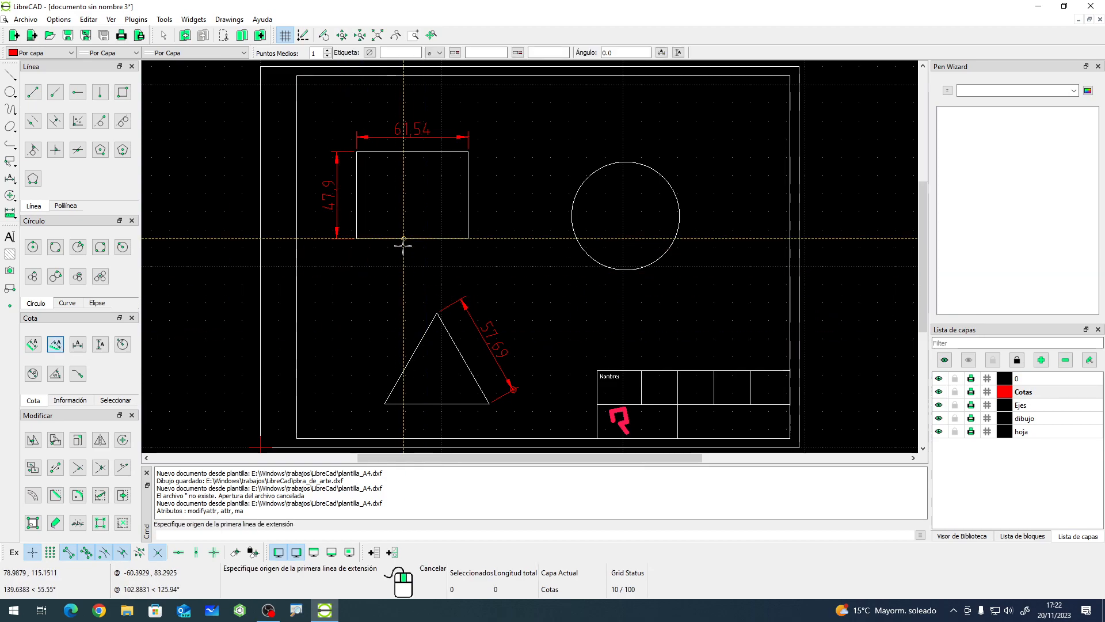
right_click(322, 328)
click(33, 344)
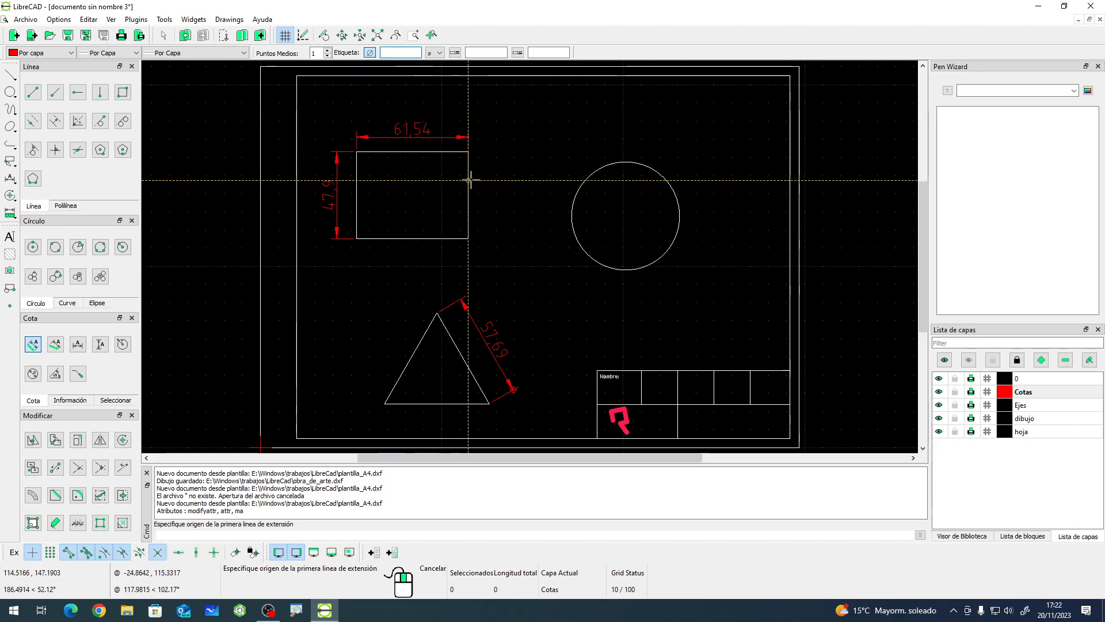
click(357, 238)
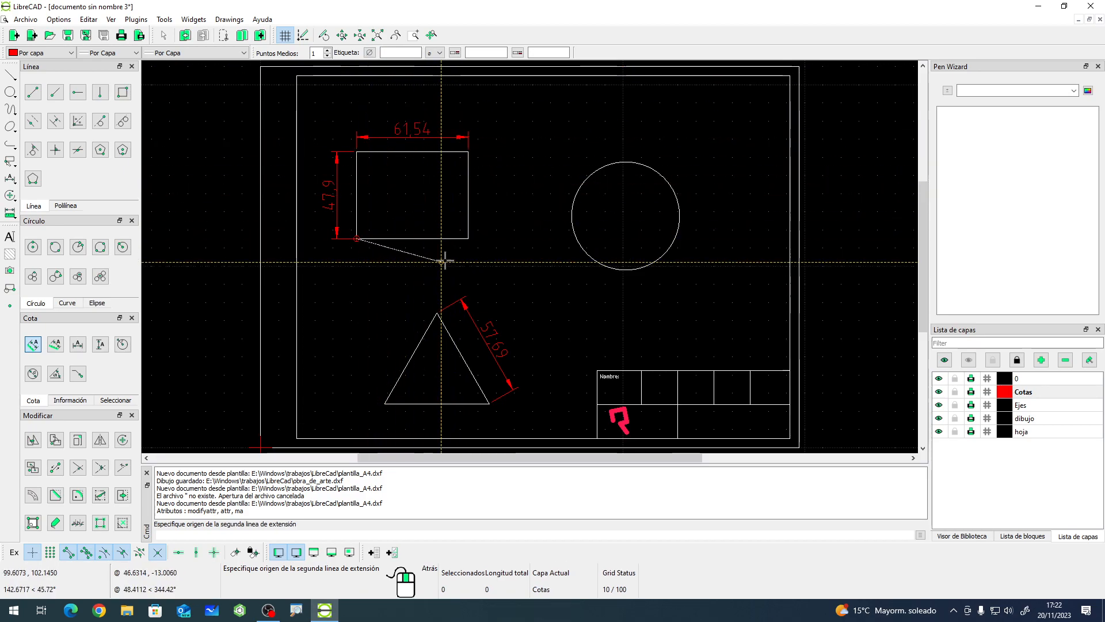
click(469, 237)
click(422, 265)
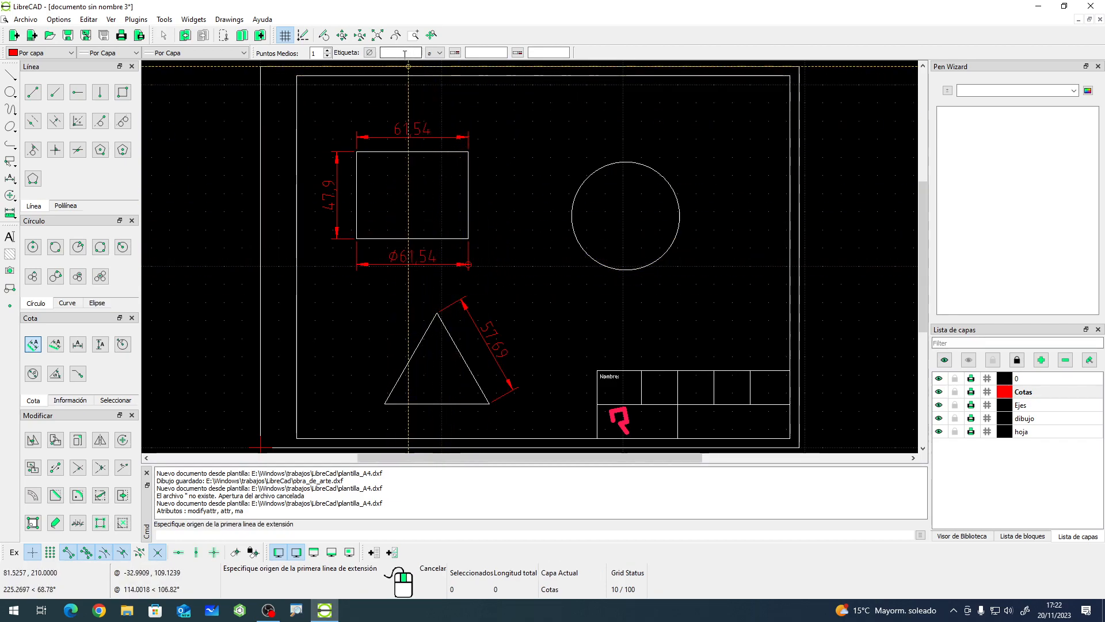
- Set the dimension label to 12 and dimension the rectangle's right edge with it, placed to its right
click(405, 53)
text(12)
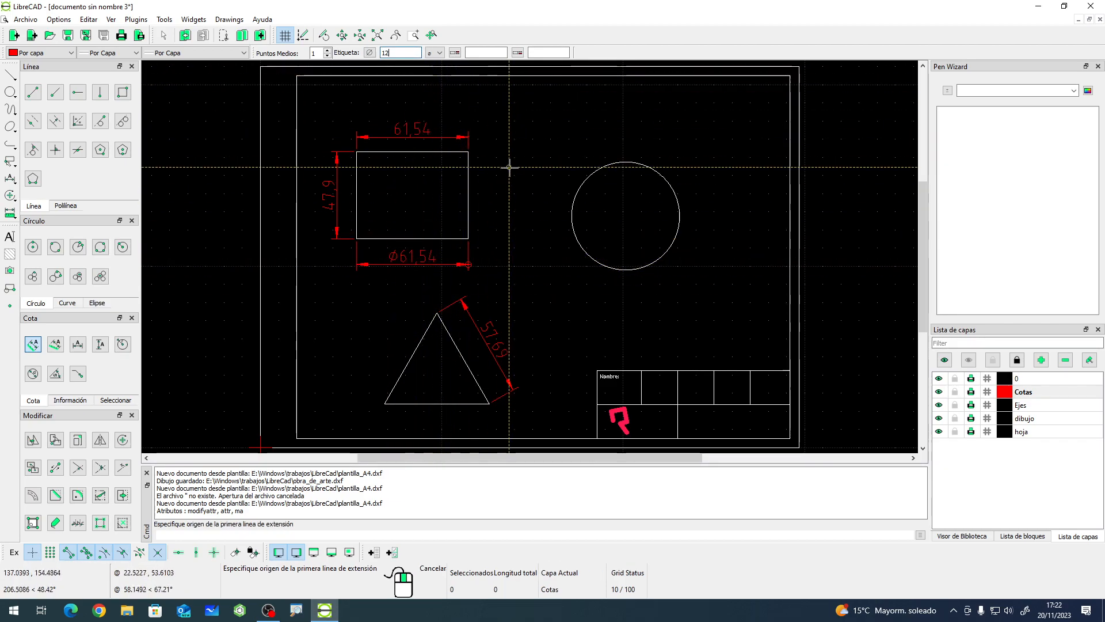
click(469, 152)
click(469, 237)
click(506, 199)
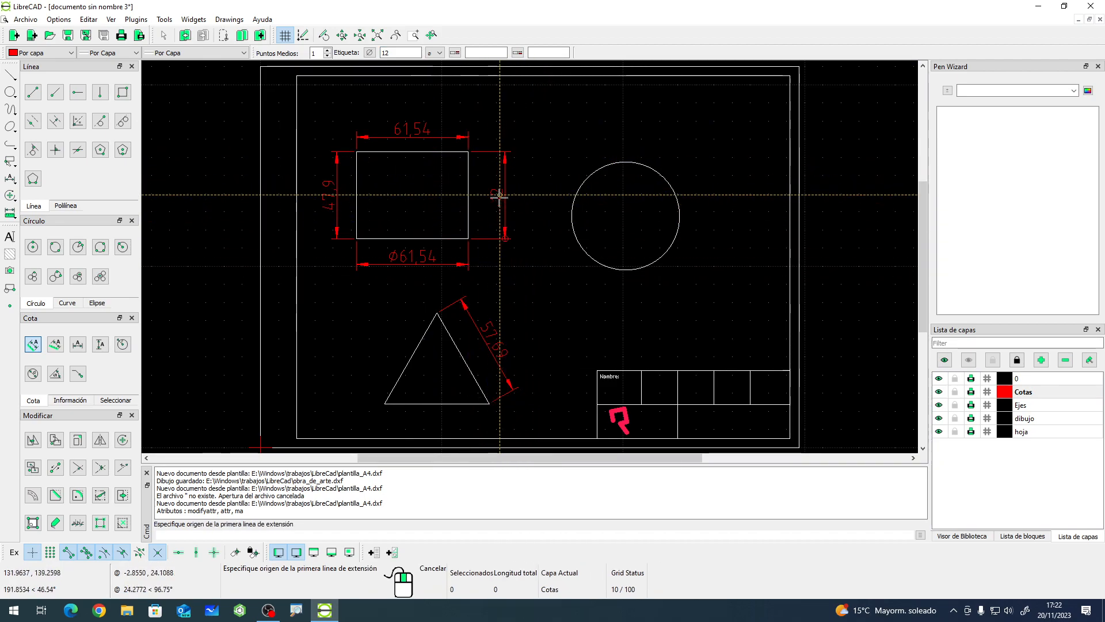
- Clear the dimension label and add a second aligned dimension along the rectangle's right edge, further out
double_click(390, 52)
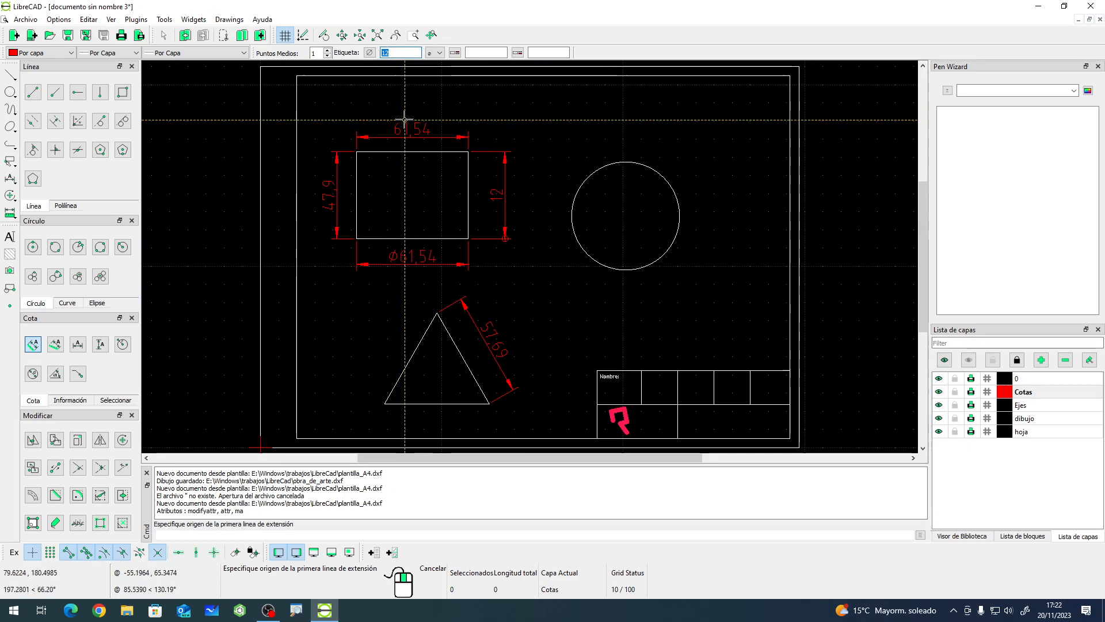
key(BackSpace)
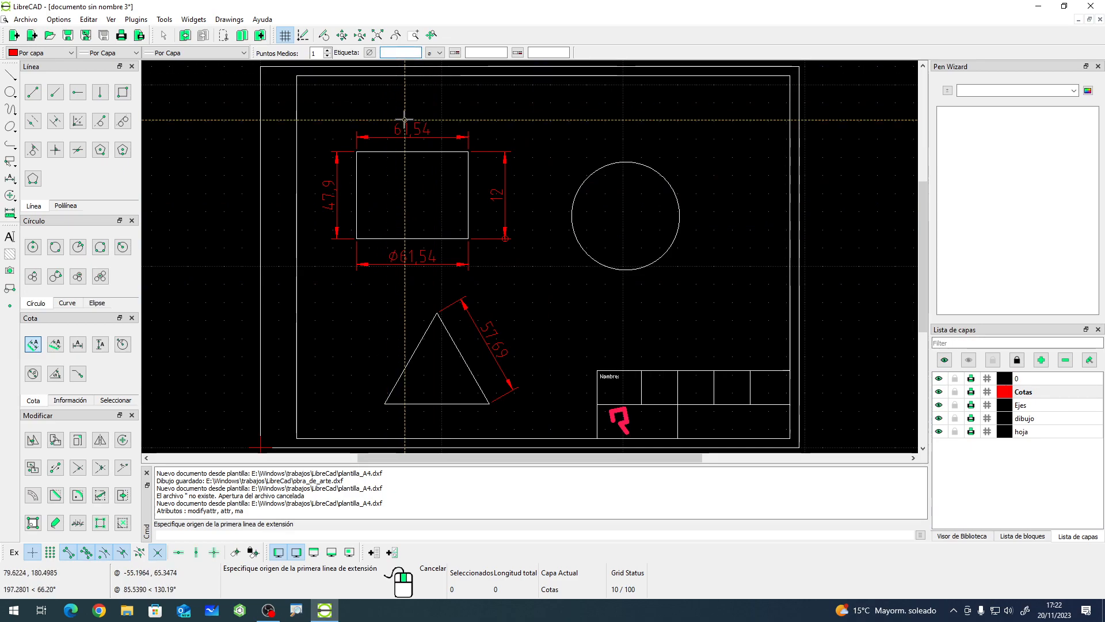
click(468, 151)
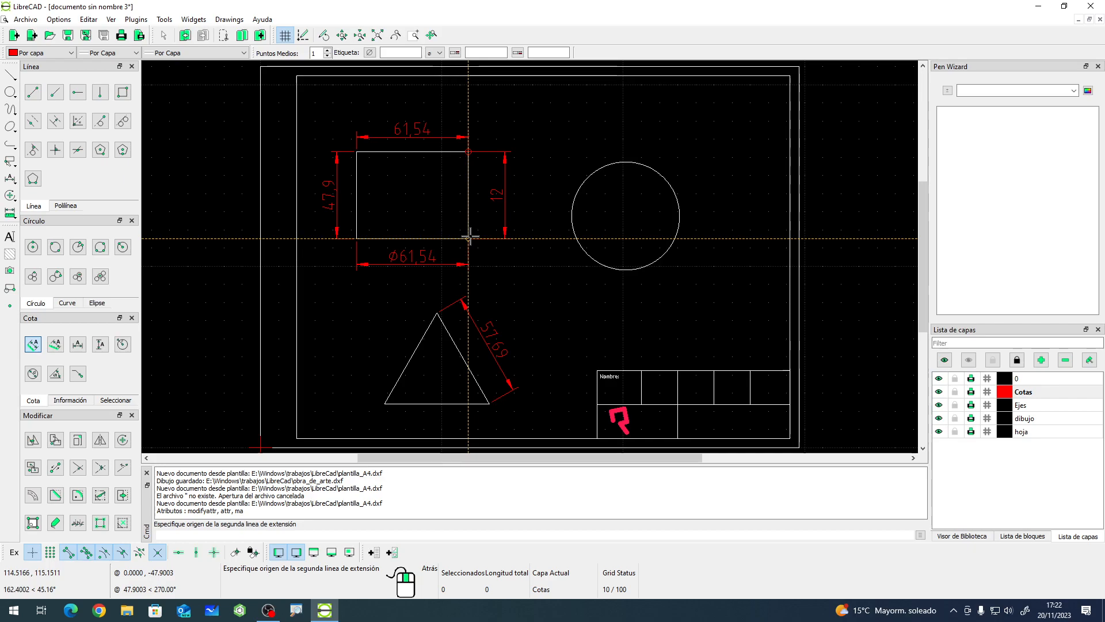
click(468, 238)
click(530, 204)
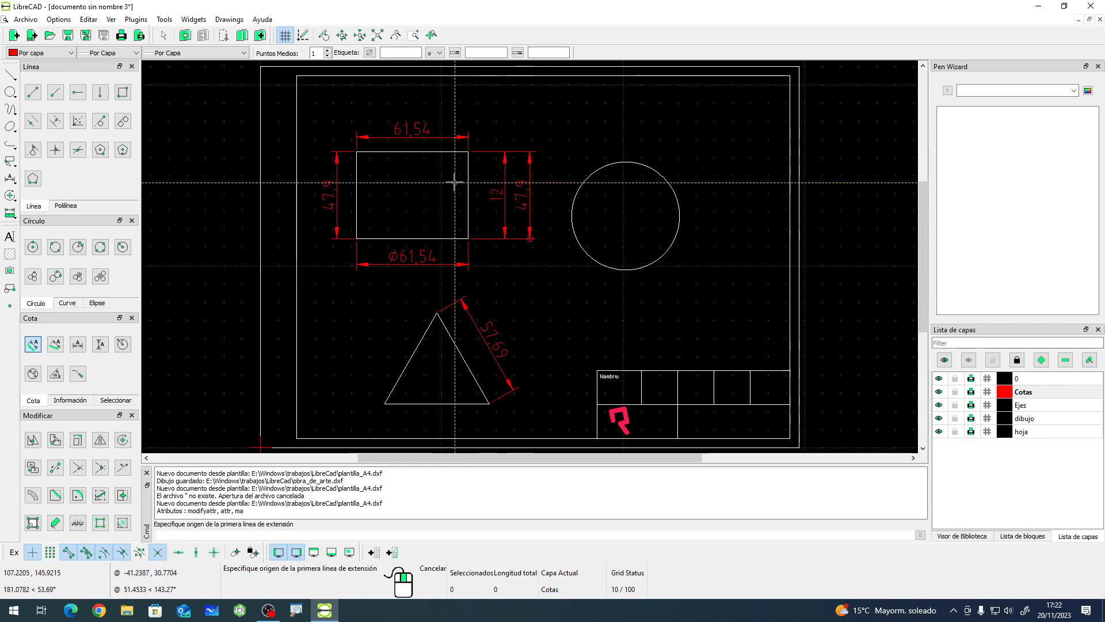
right_click(493, 131)
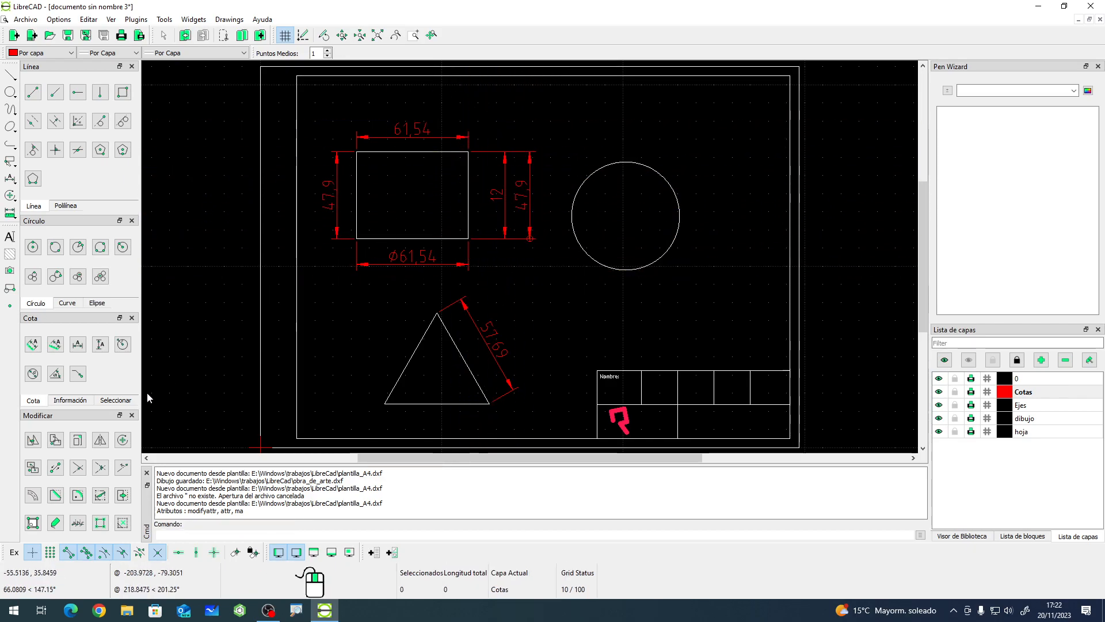
- Delete all the dimensions placed around the rectangle
click(33, 344)
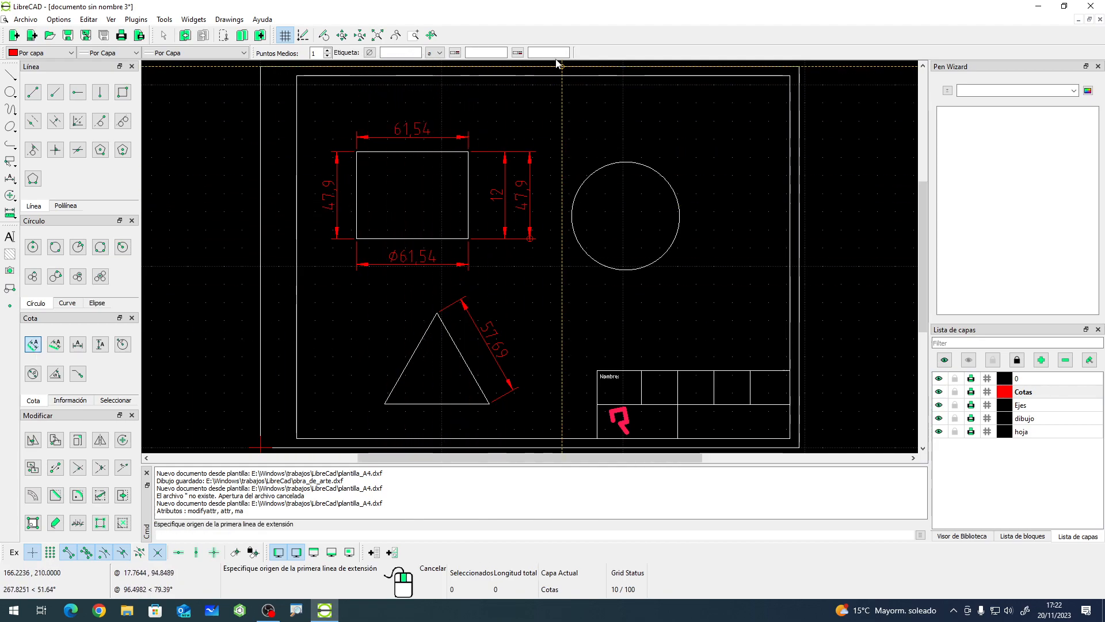
right_click(498, 221)
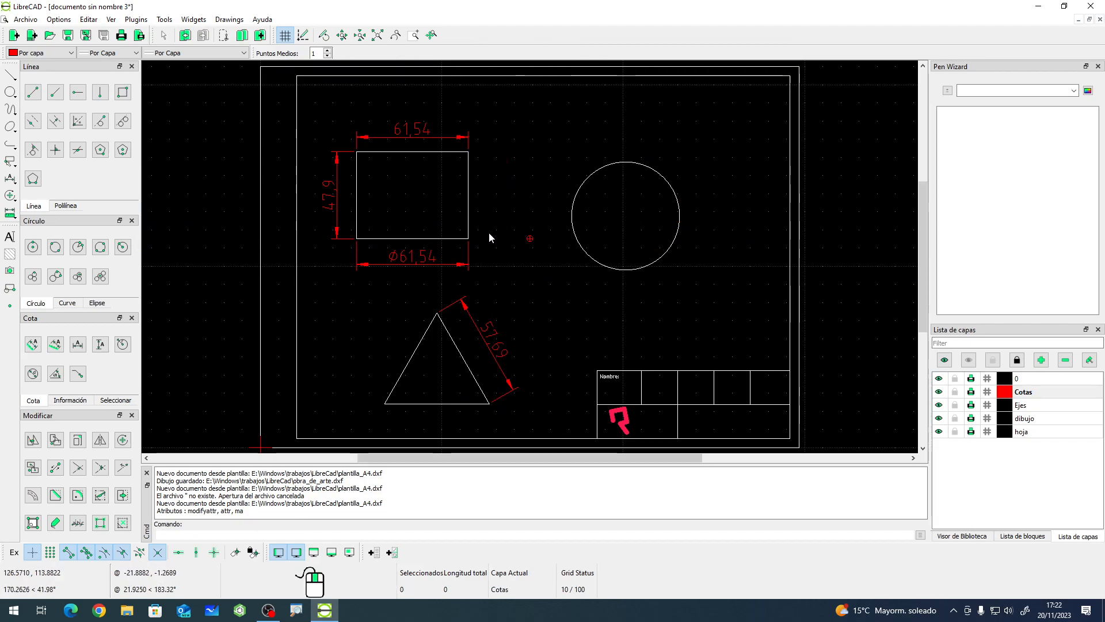
click(427, 135)
key(Delete)
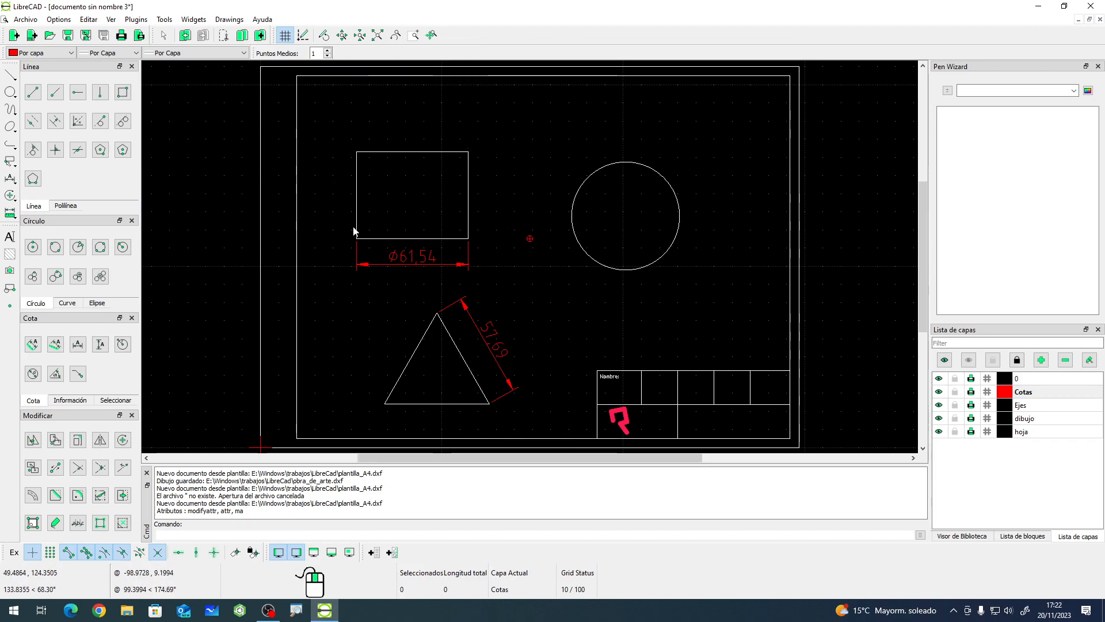
click(415, 262)
key(Delete)
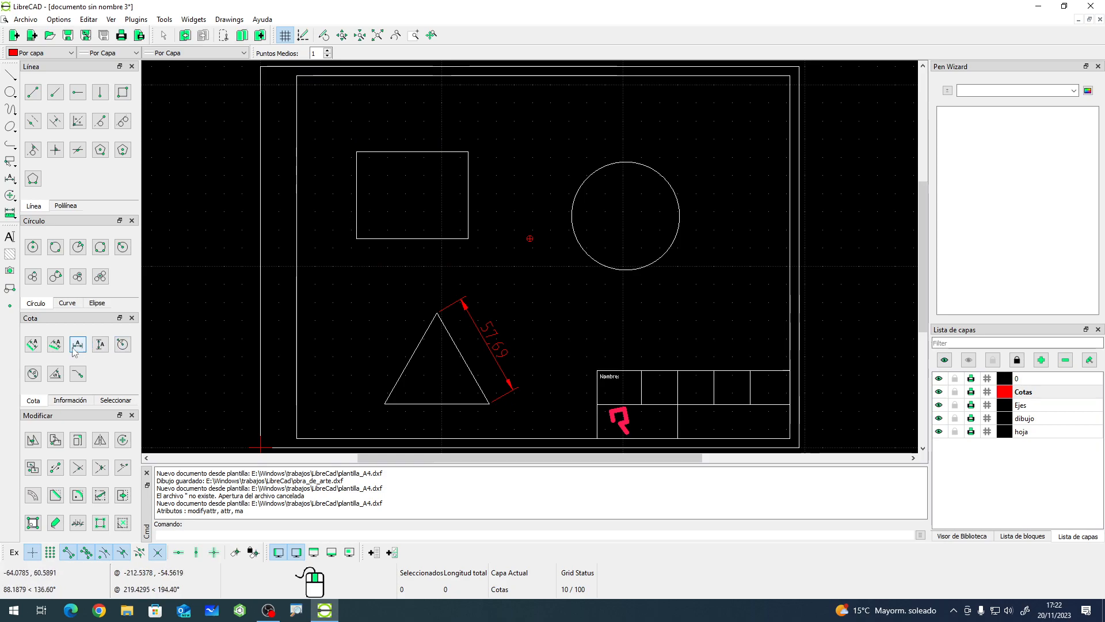
- Set the dimension tolerances to 12 and 23 and dimension the rectangle's right edge, placed to its right
click(33, 344)
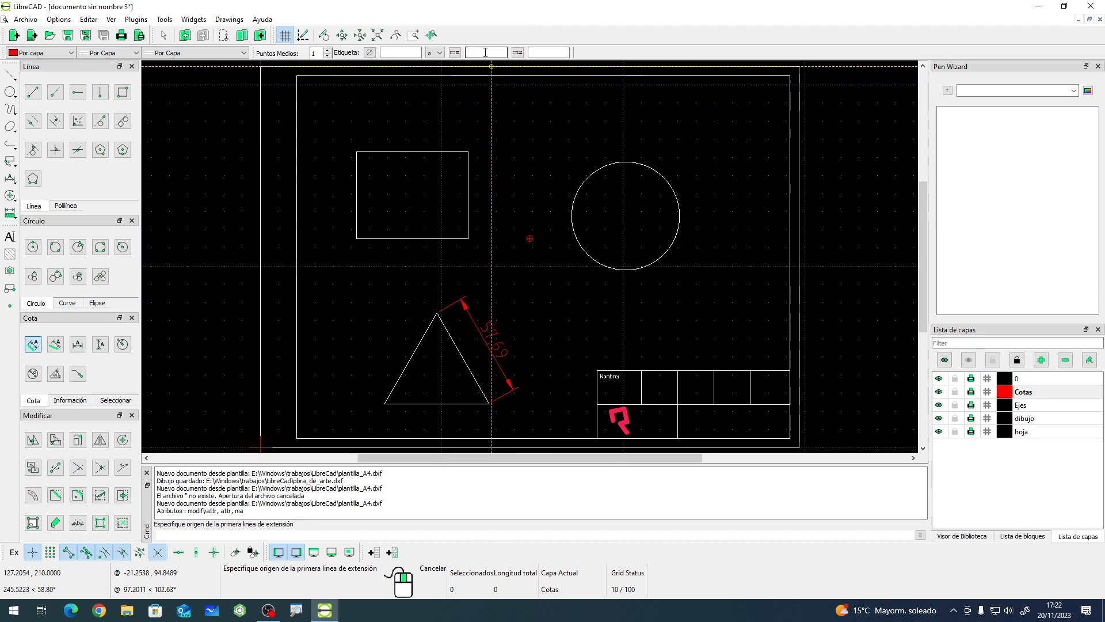
click(486, 53)
text(12)
click(545, 53)
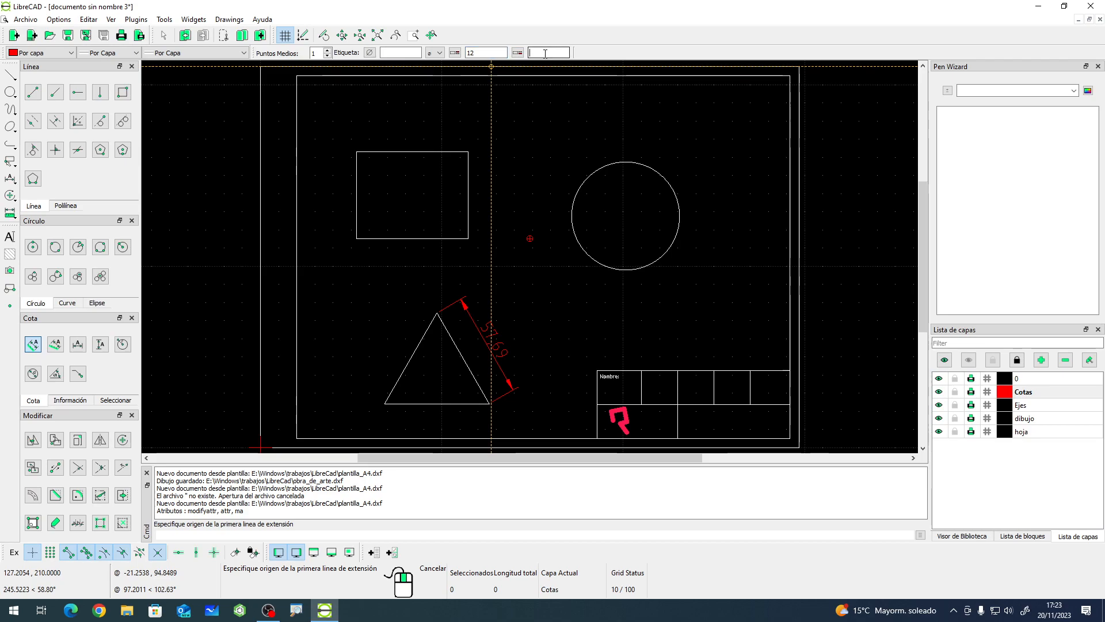
text(23)
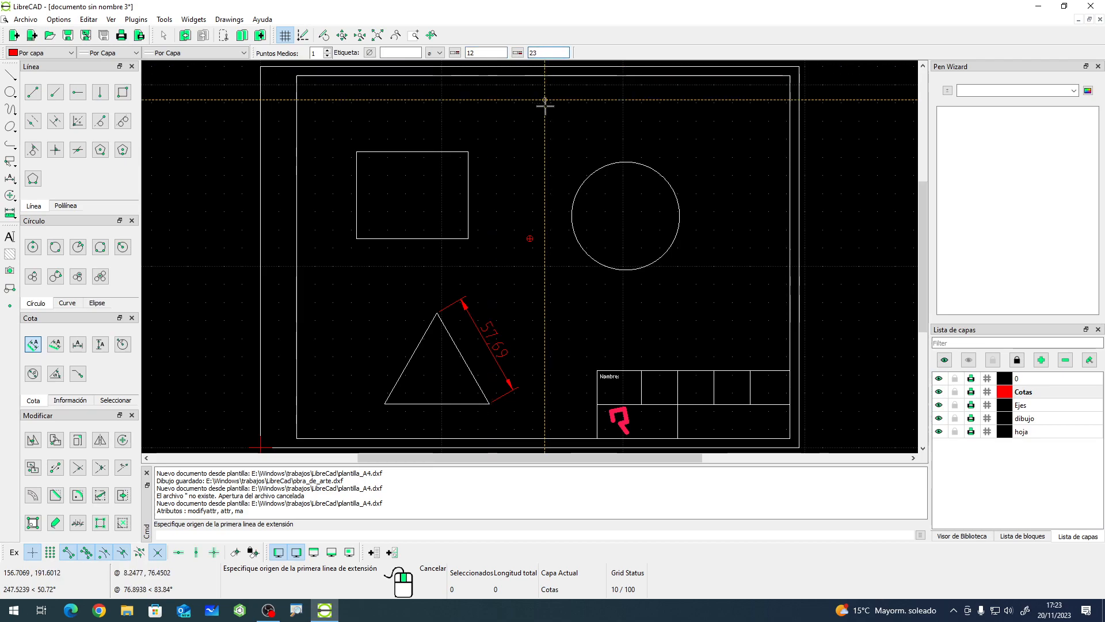
click(468, 153)
click(468, 238)
click(514, 210)
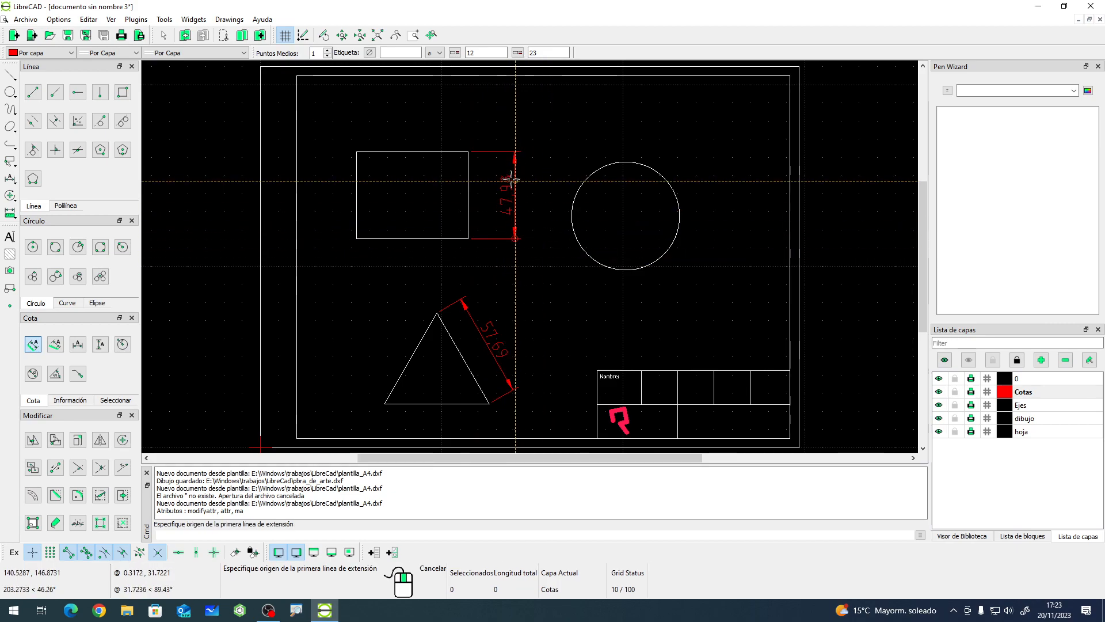
- Zoom in to inspect the toleranced dimension, then delete it
scroll(516, 182, up, 3)
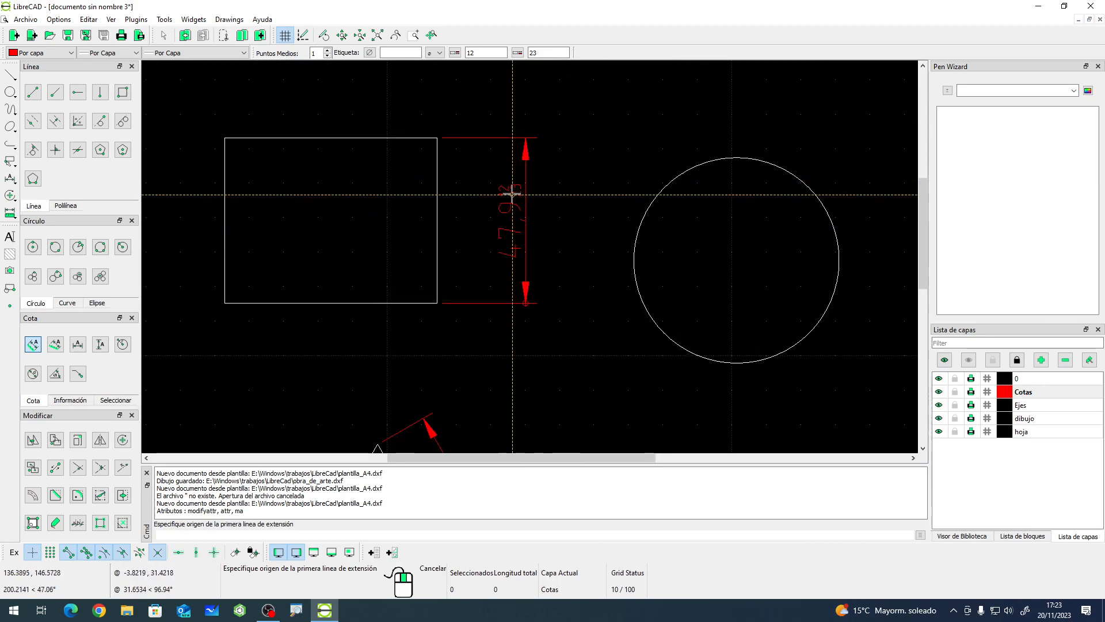
right_click(558, 235)
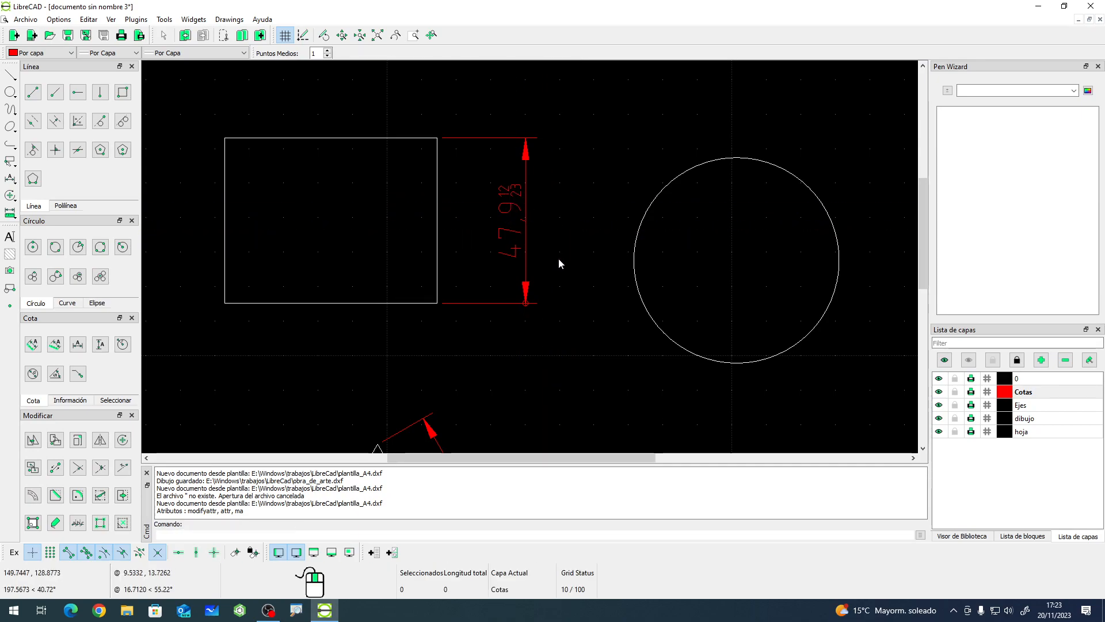
scroll(559, 260, down, 4)
scroll(553, 306, up, 1)
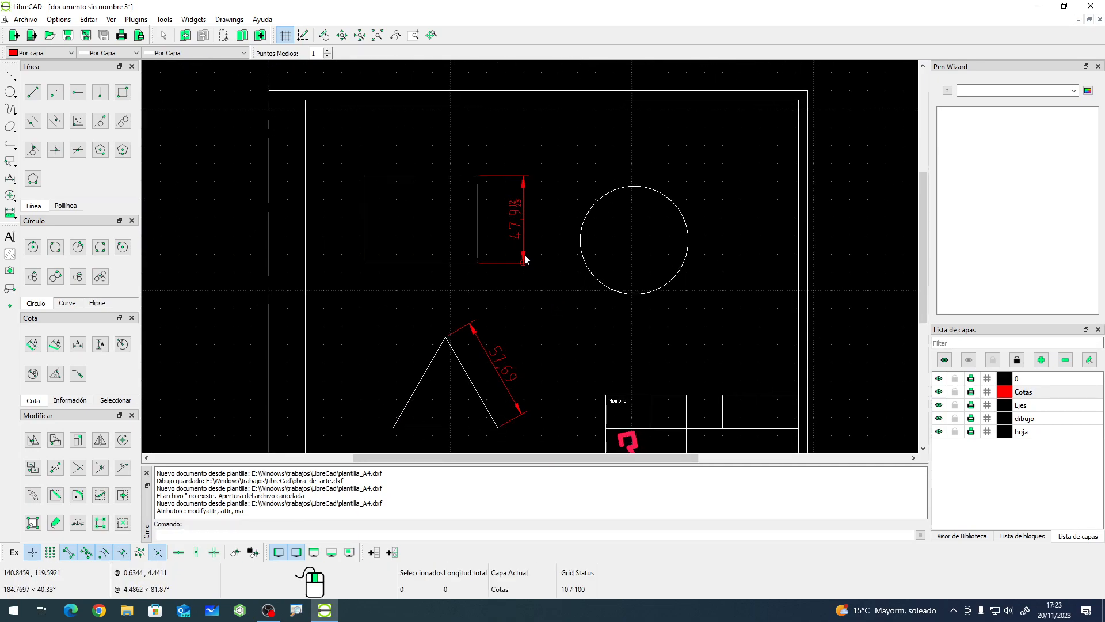
key(Delete)
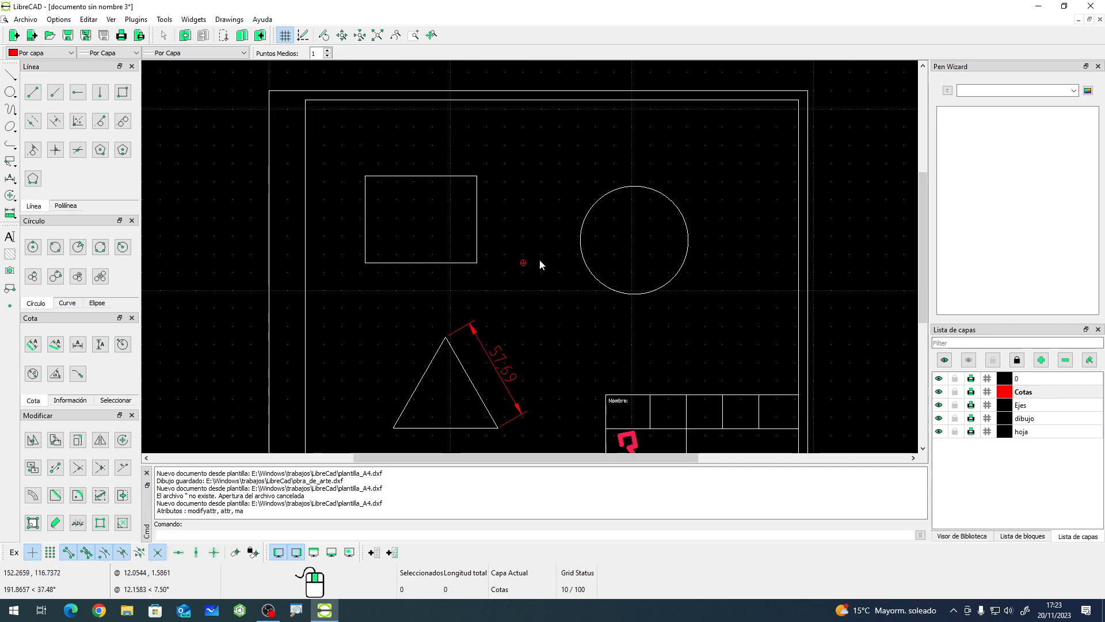
- Start an aligned dimension and examine the available label symbol options
click(32, 344)
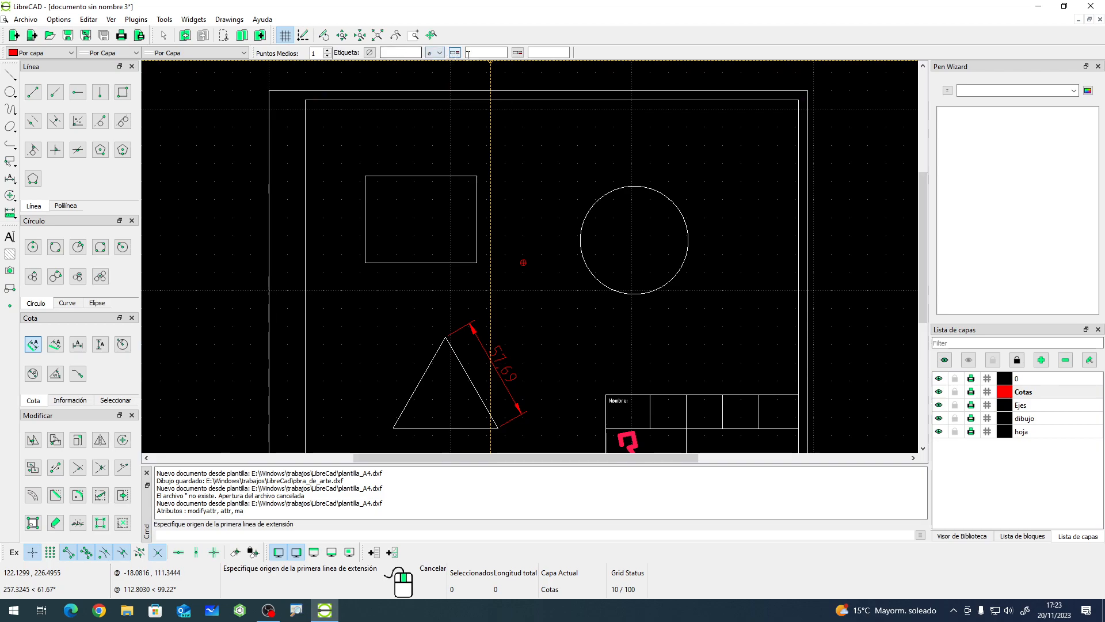
click(439, 53)
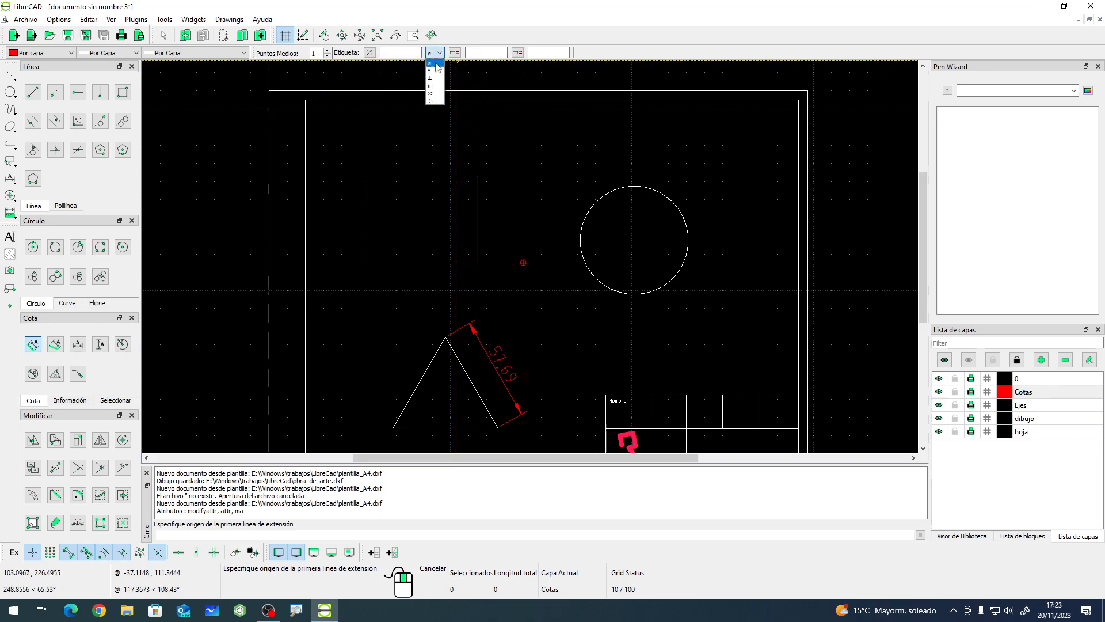
click(396, 54)
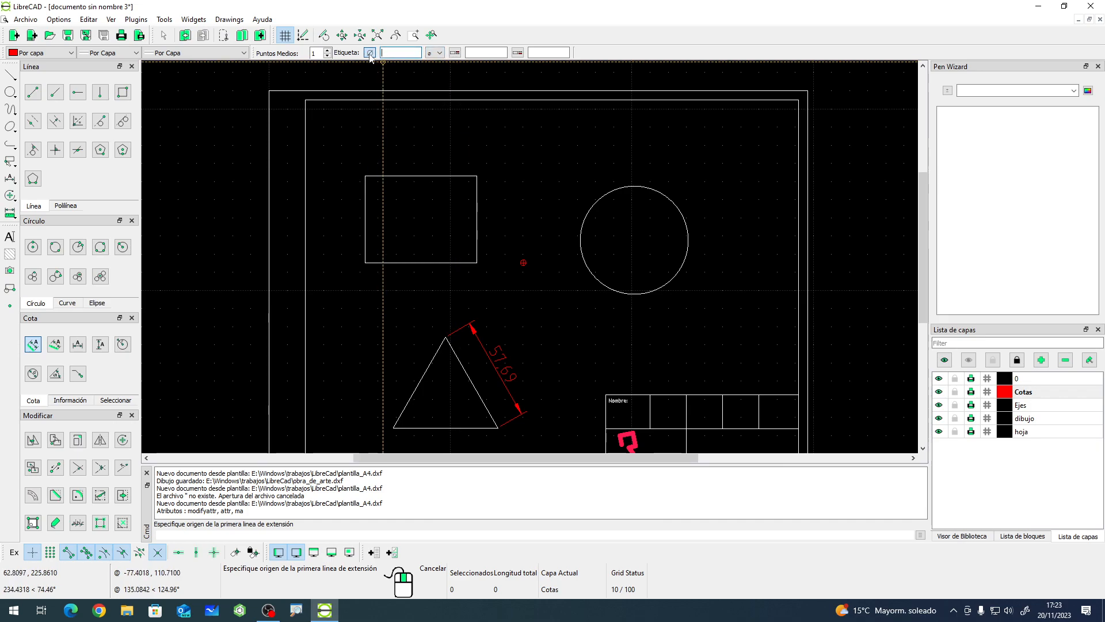
click(441, 54)
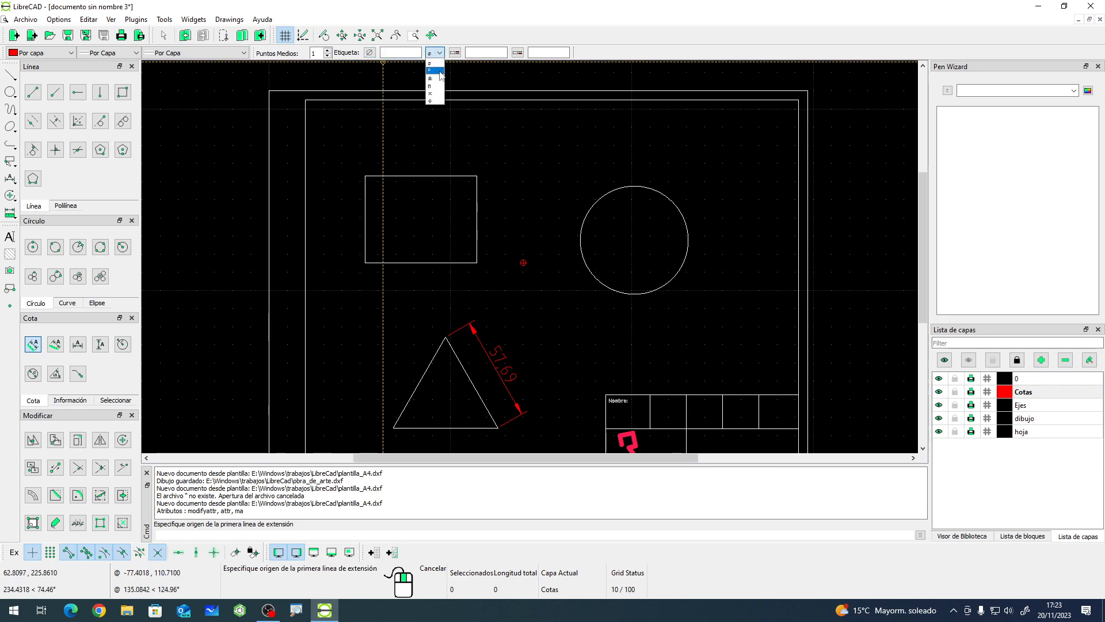
click(482, 37)
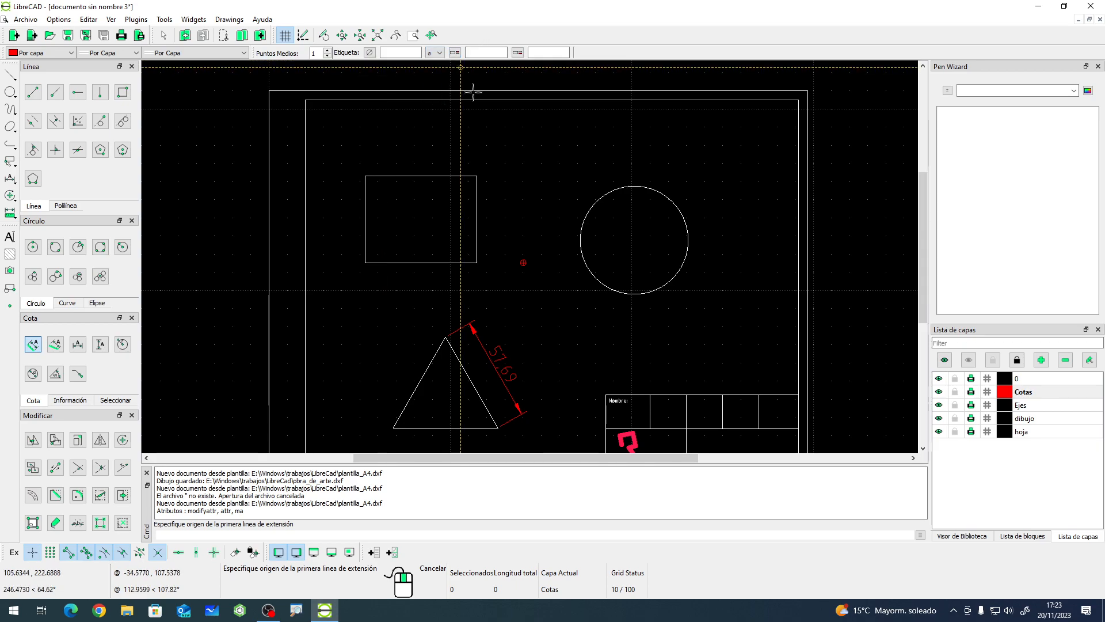
- Dimension the rectangle's top edge with a linear dimension placed above it
right_click(469, 157)
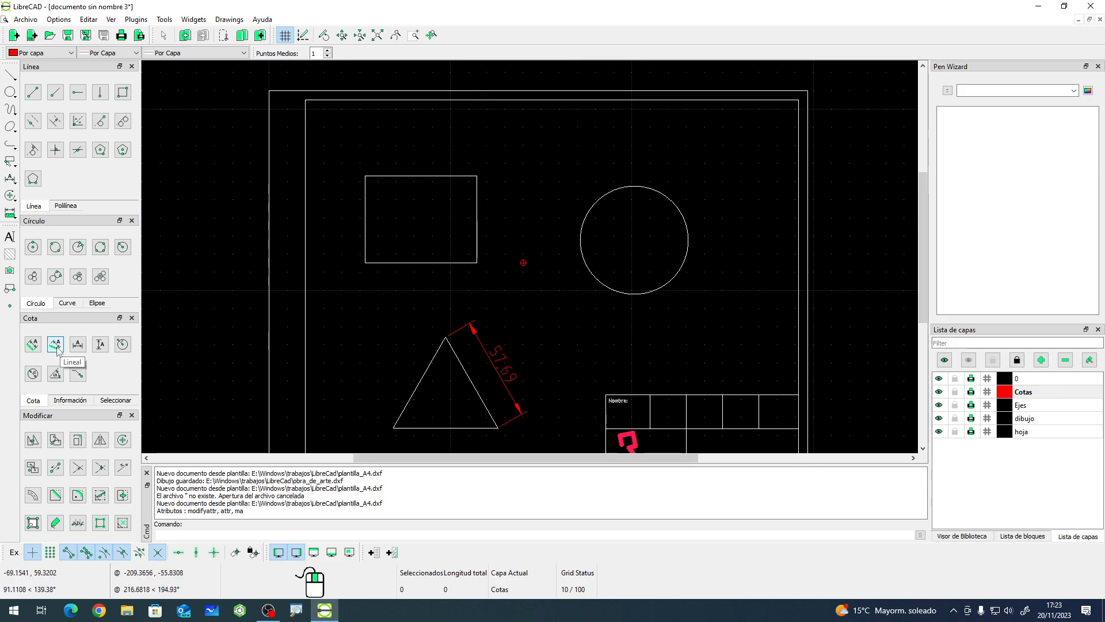
click(56, 345)
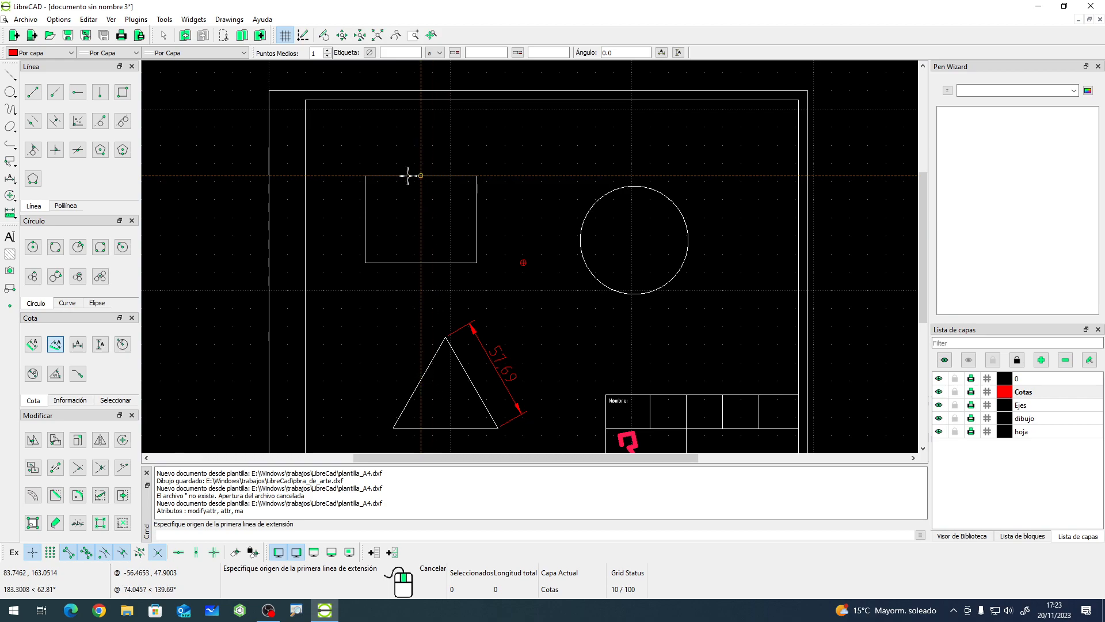
click(365, 175)
click(477, 176)
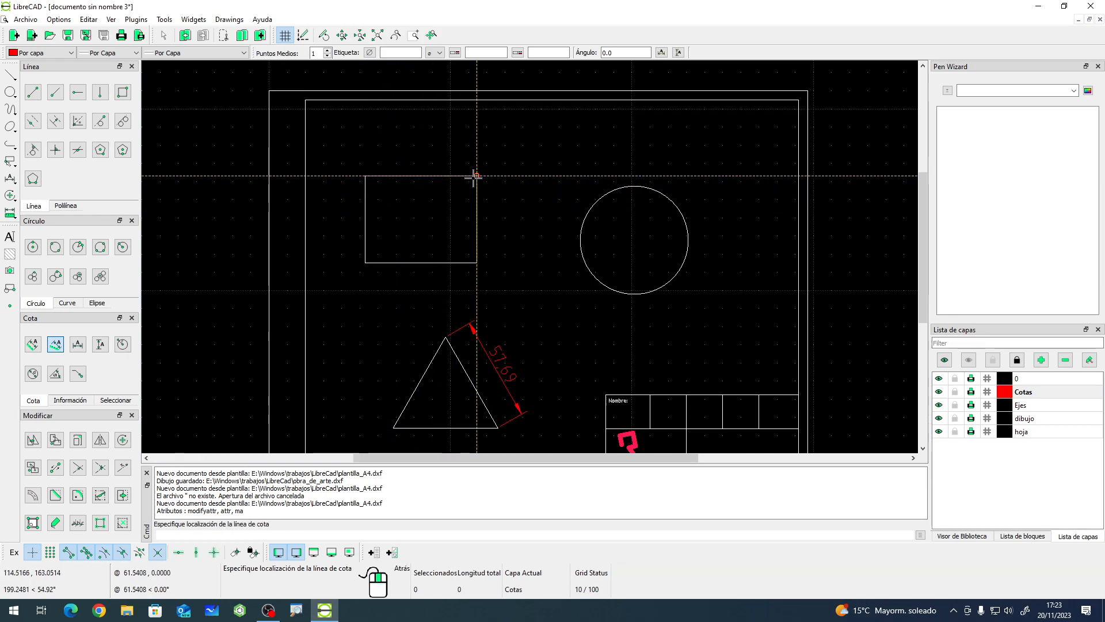
click(476, 151)
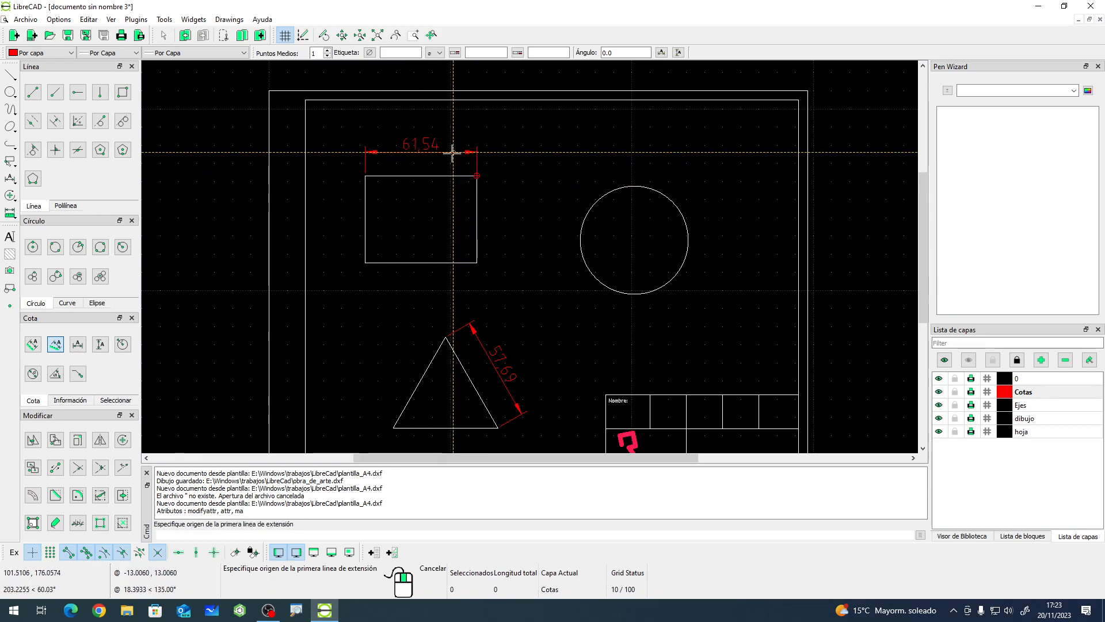
click(477, 175)
click(476, 263)
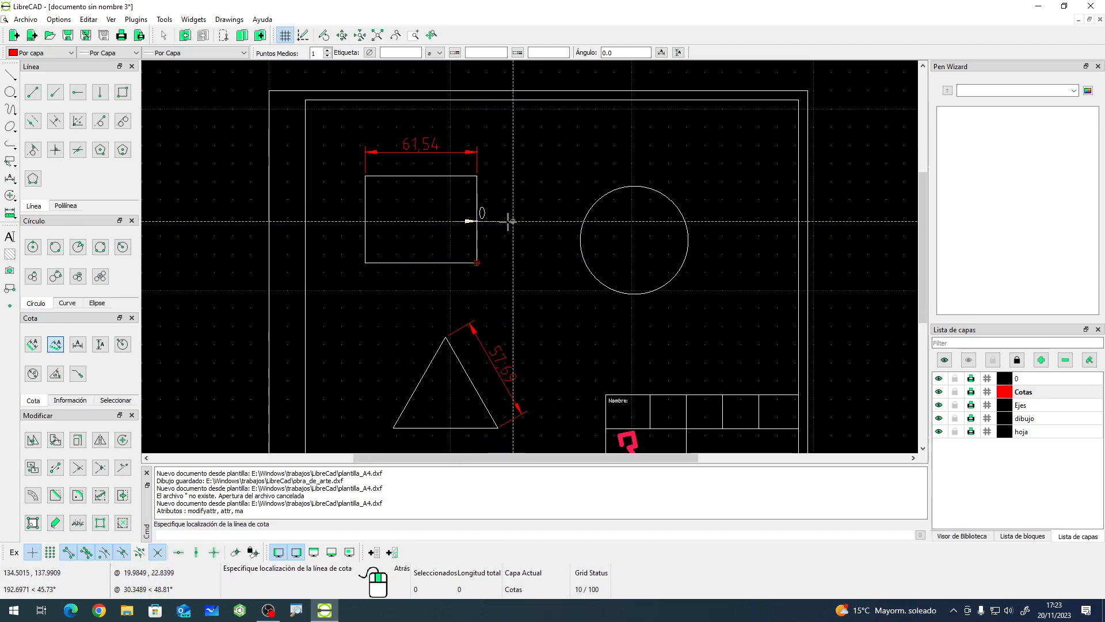
key(Escape)
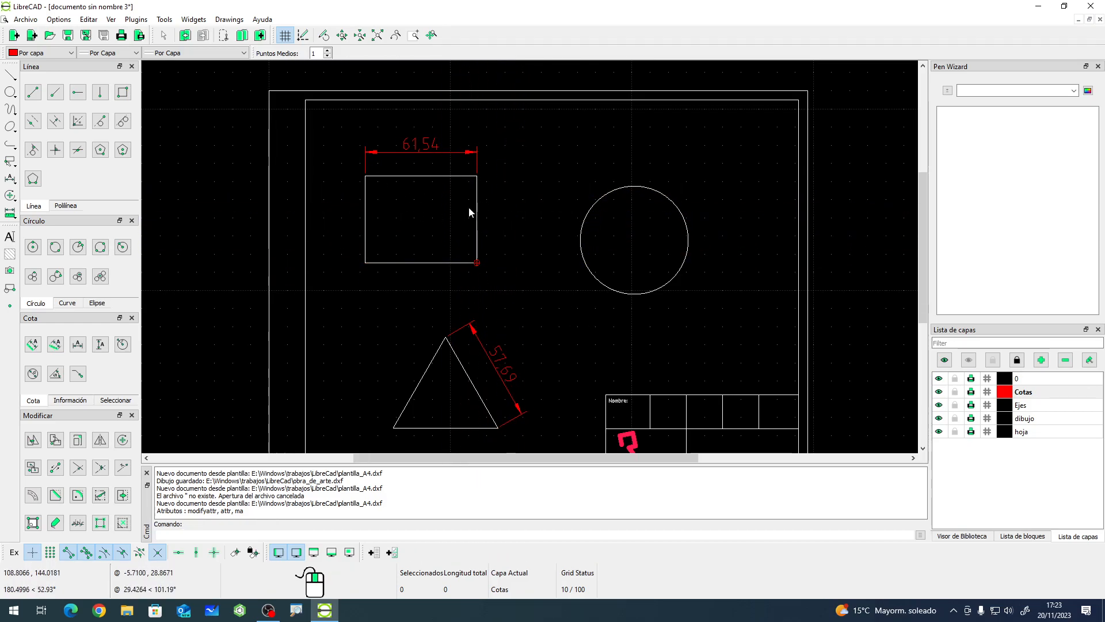
- Dimension the triangle's base horizontally with a linear dimension placed above the triangle
click(57, 347)
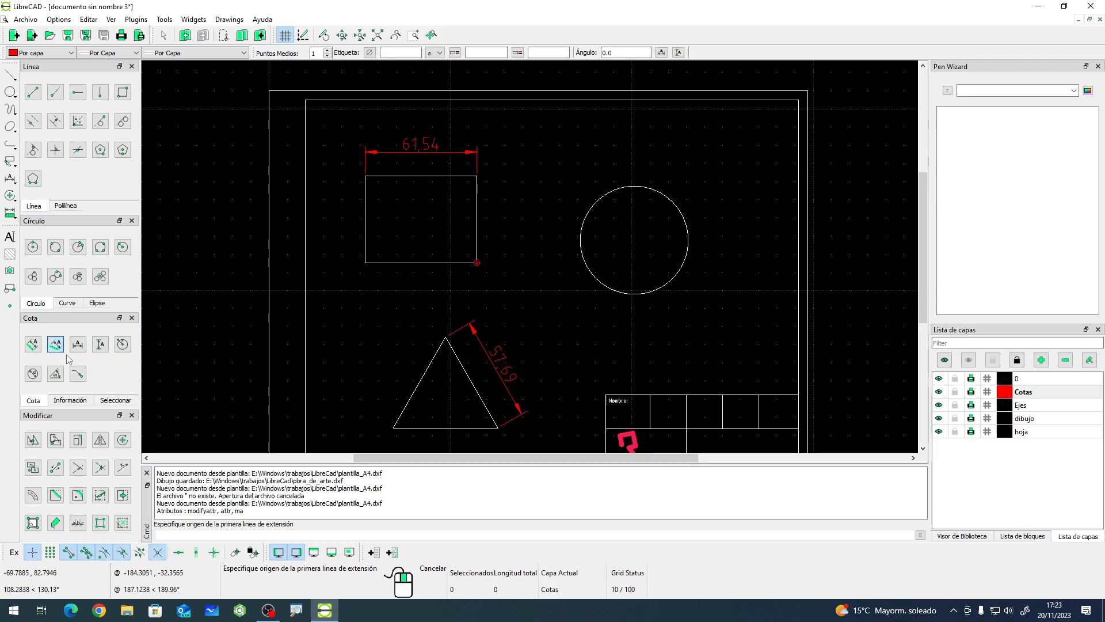
click(446, 337)
click(393, 427)
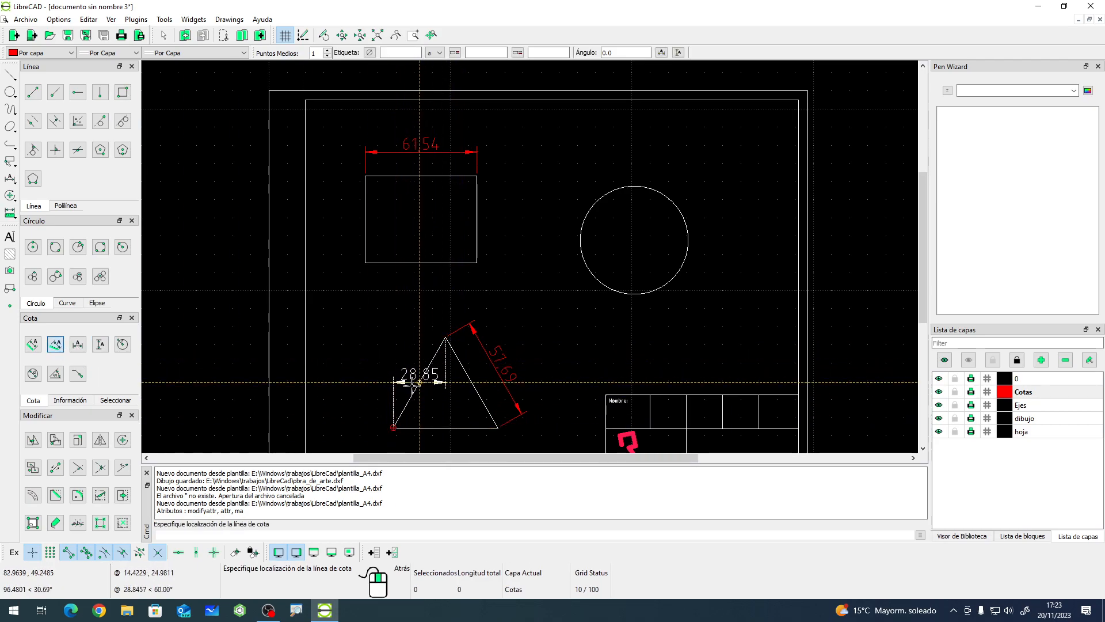
click(421, 311)
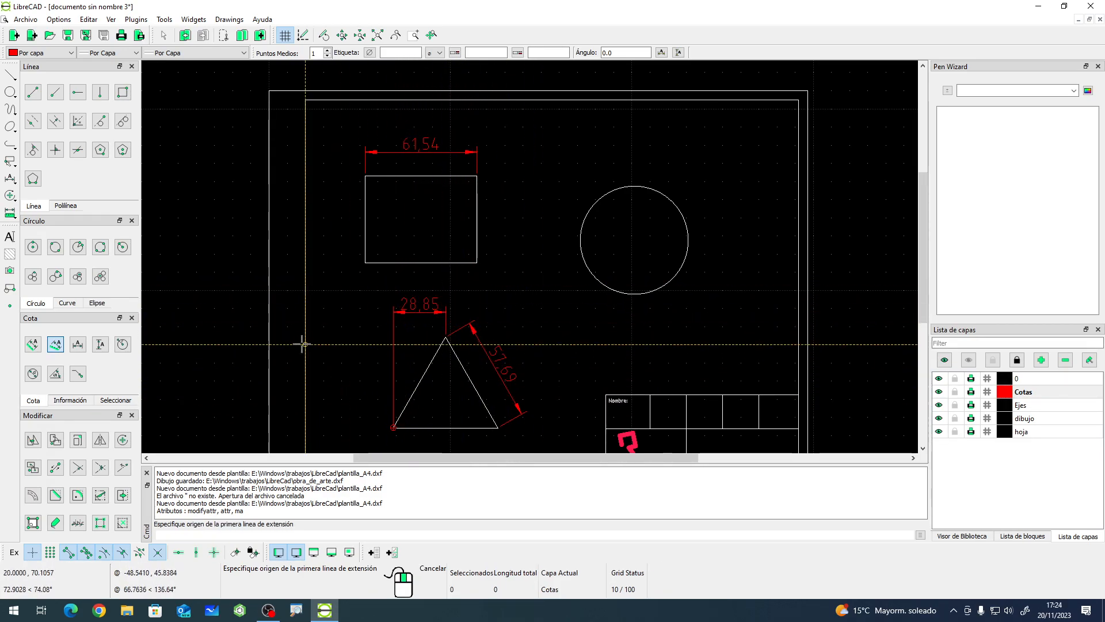
key(Escape)
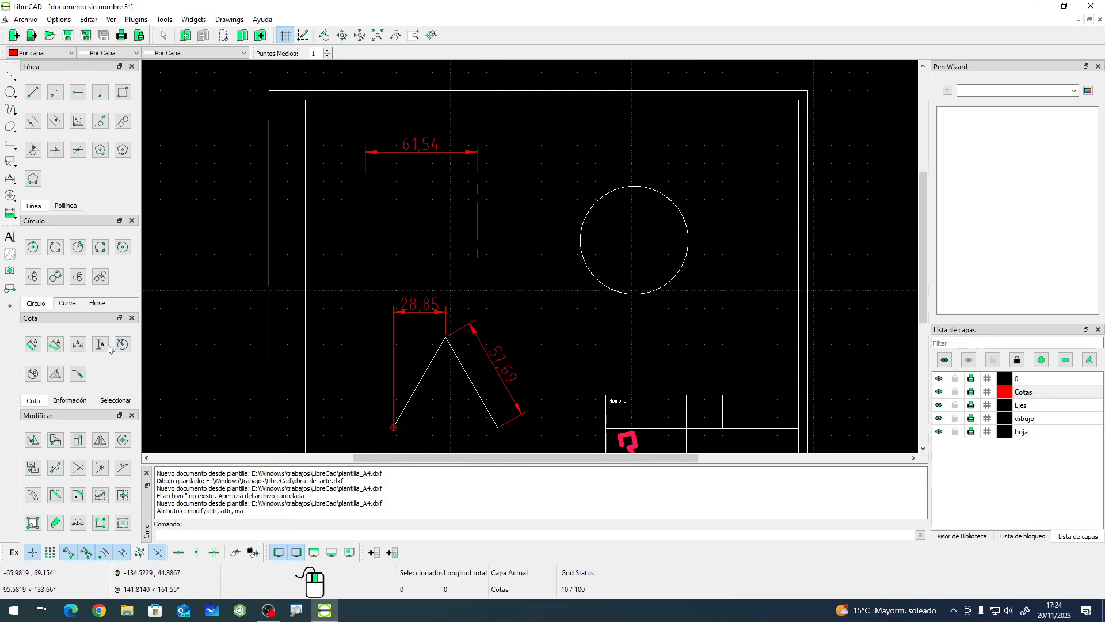
- Set the linear dimension angle to 90 and dimension the rectangle's right and left edges vertically, on each side
click(55, 344)
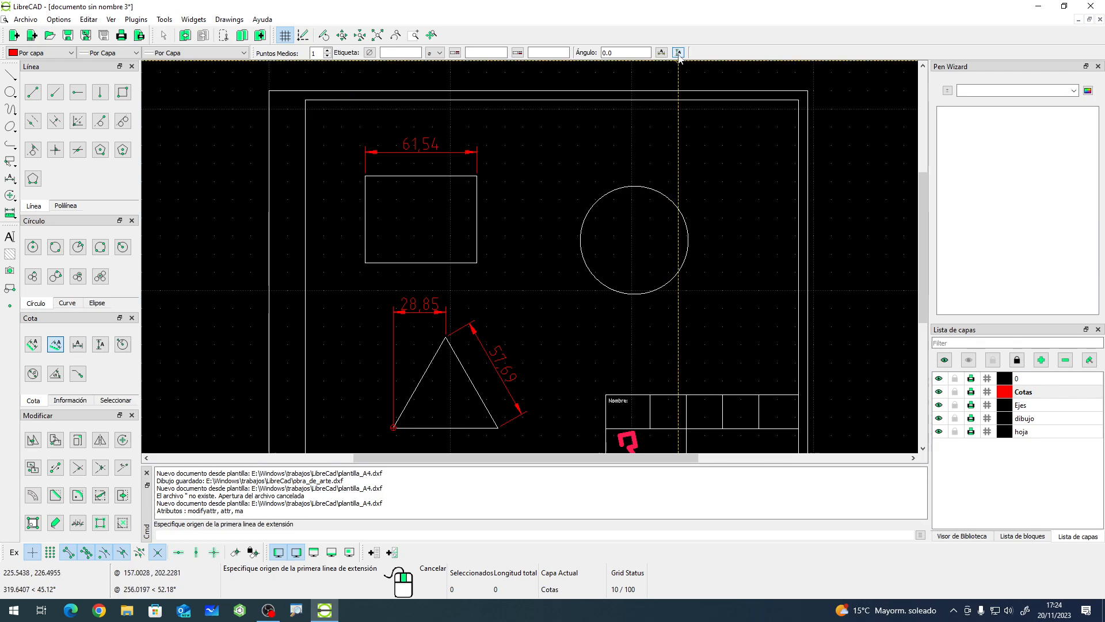
click(661, 53)
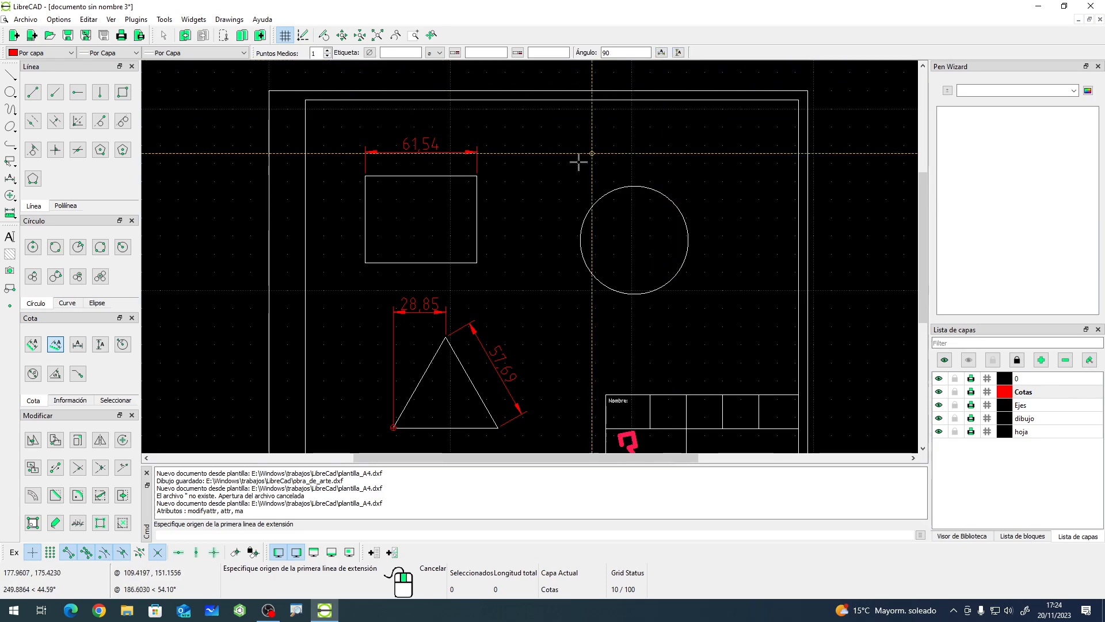
click(476, 175)
click(477, 262)
click(507, 218)
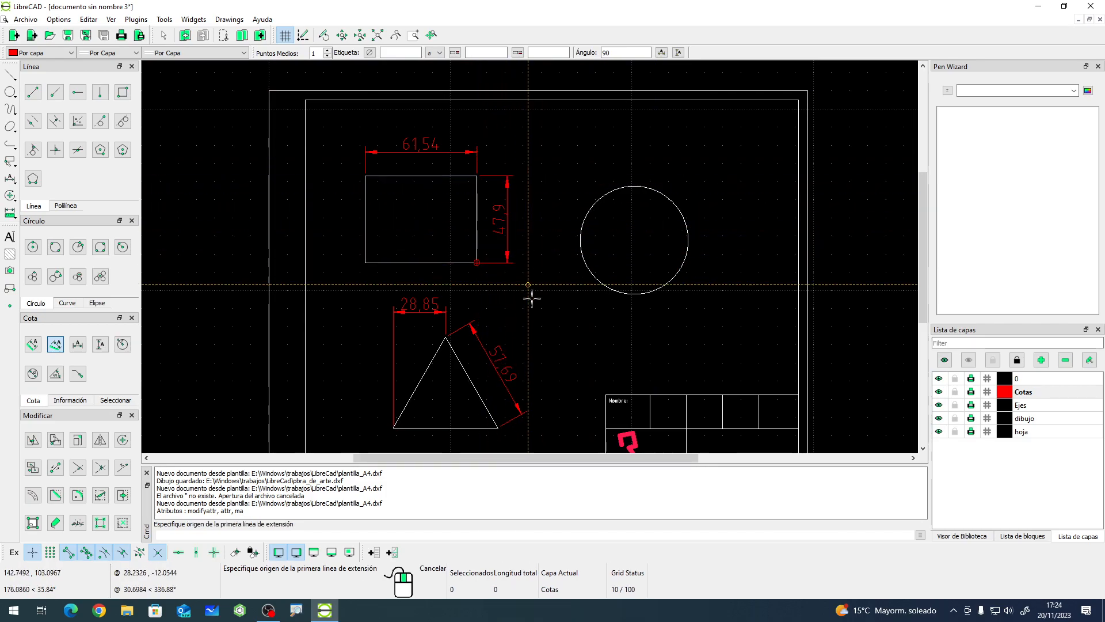
click(365, 175)
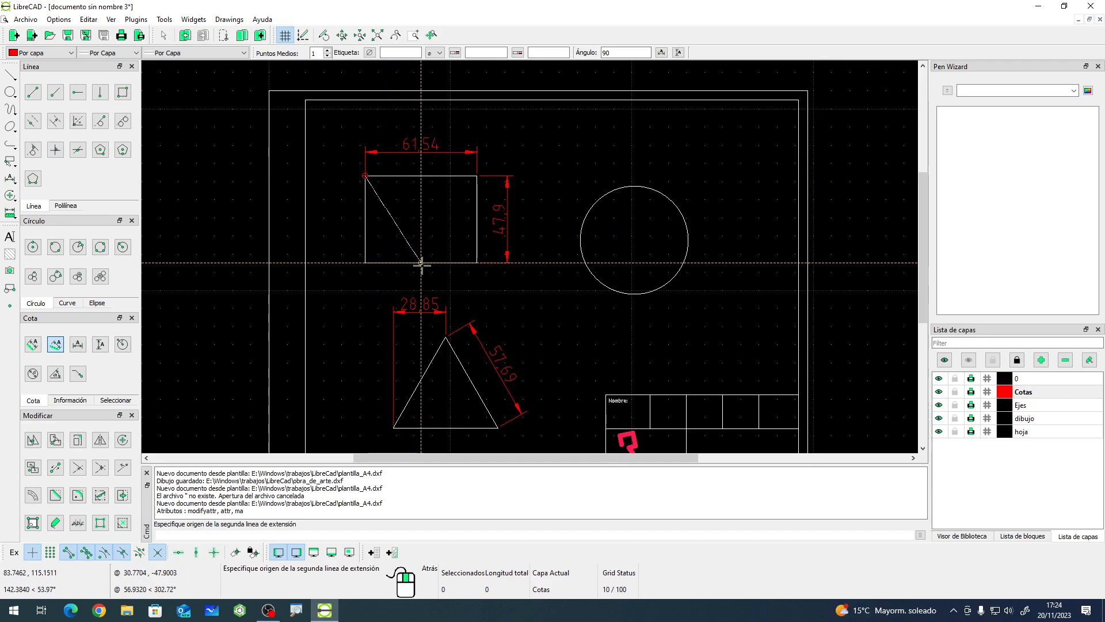
click(476, 263)
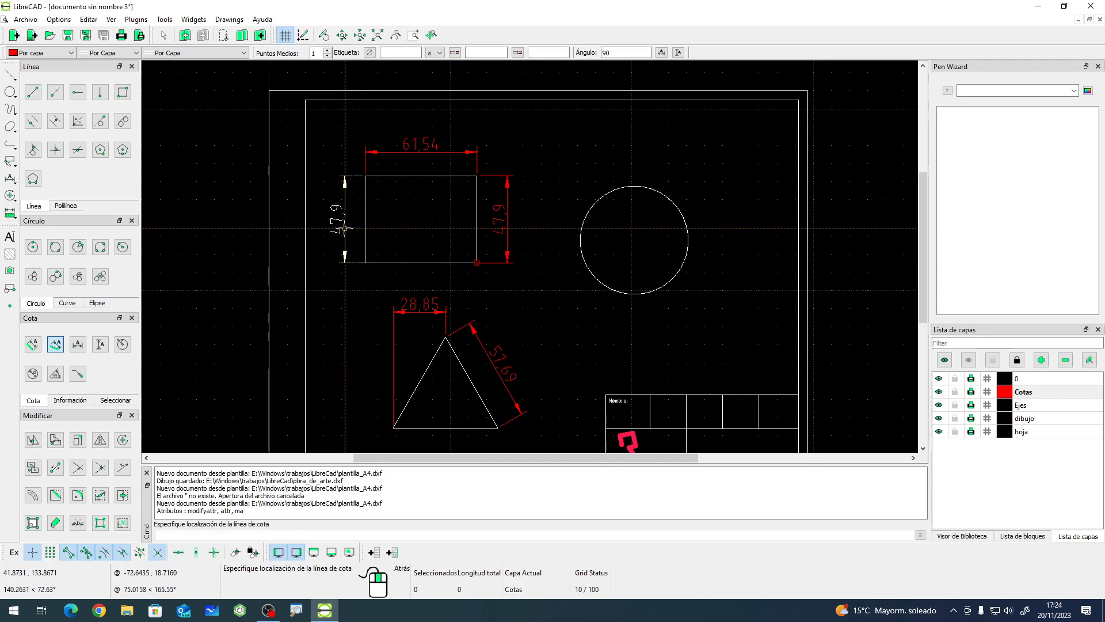
click(344, 230)
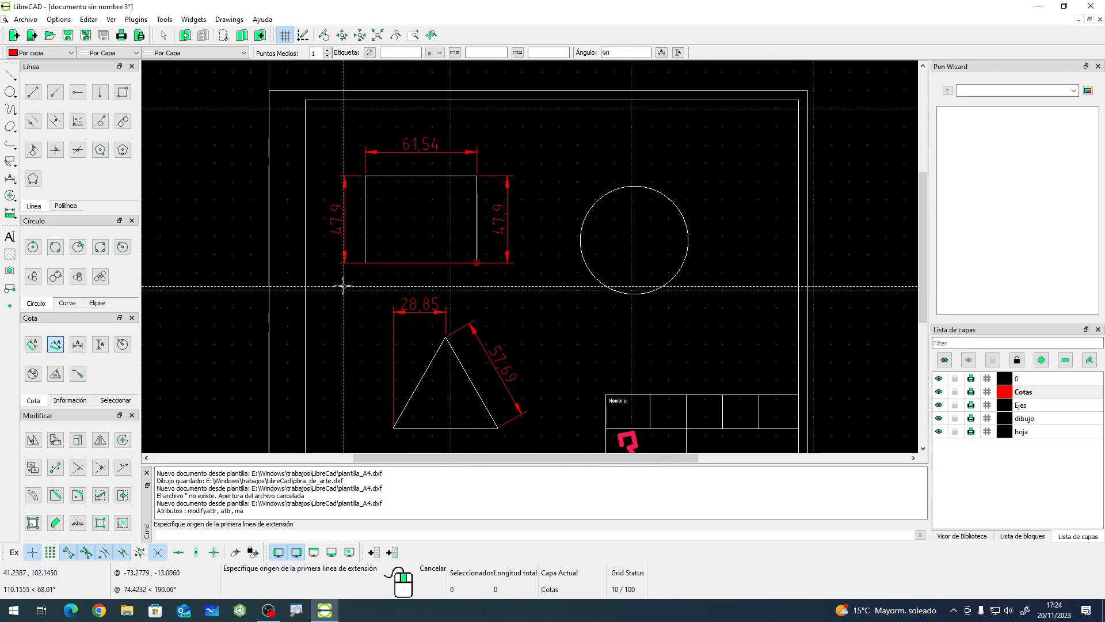
- Delete the dimensions on the rectangle's top and sides
key(Escape)
click(339, 229)
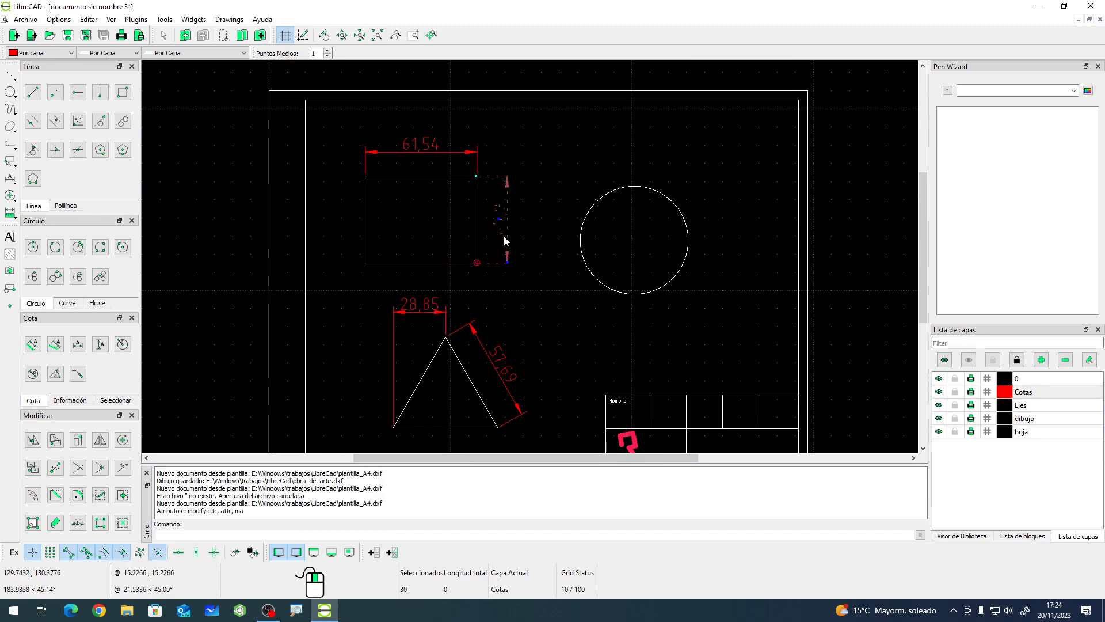
click(428, 153)
key(Delete)
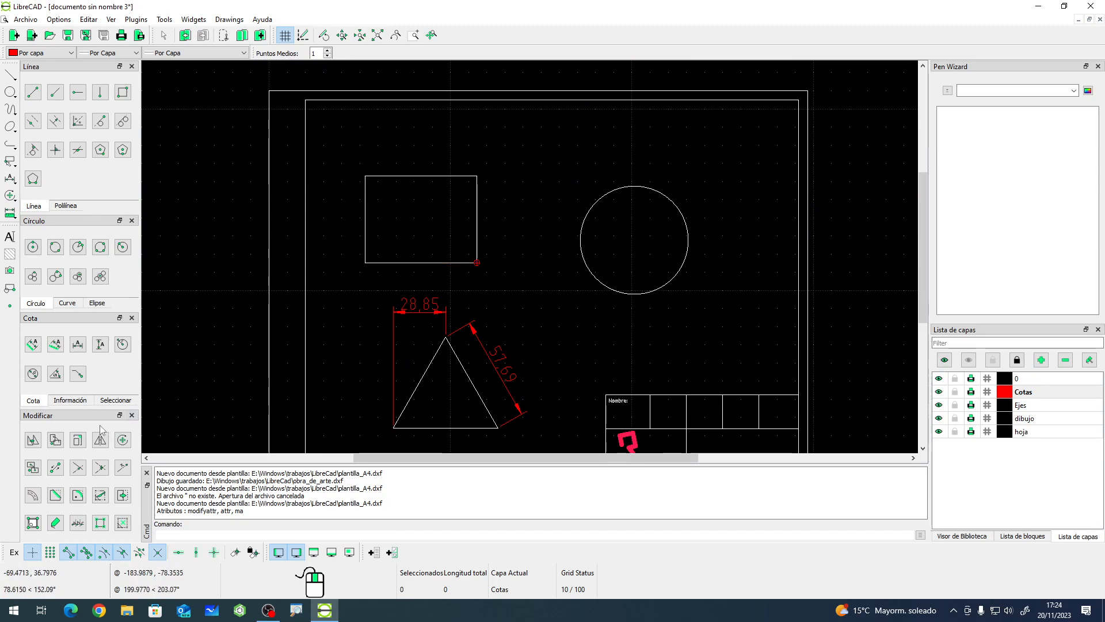
- Try a linear dimension at 45° across the rectangle's diagonal, then delete it
click(55, 344)
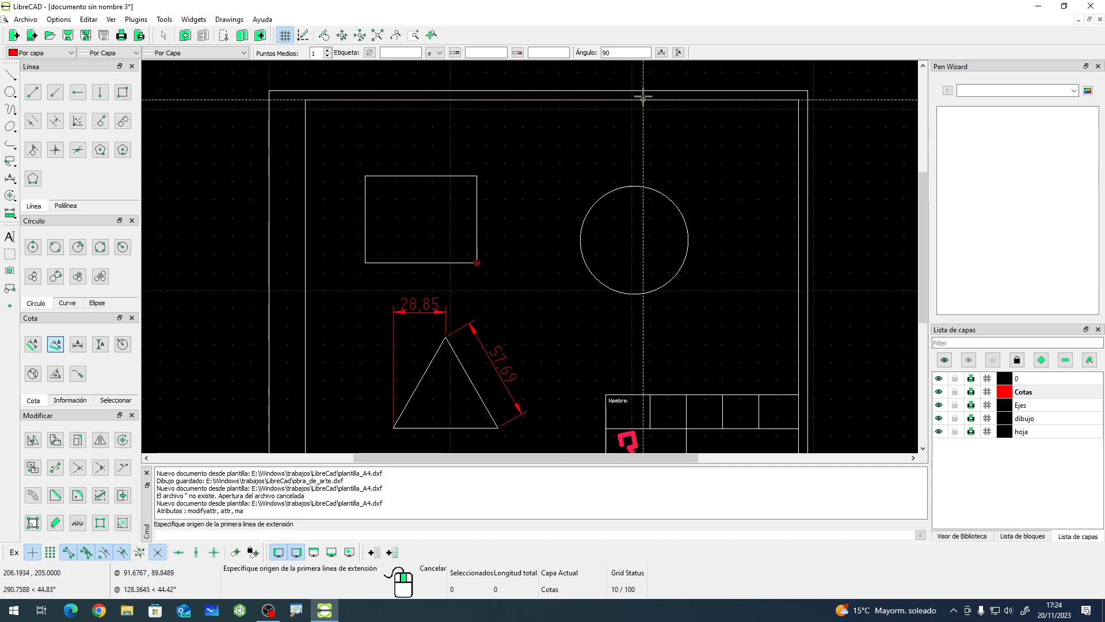
drag(613, 54, 586, 60)
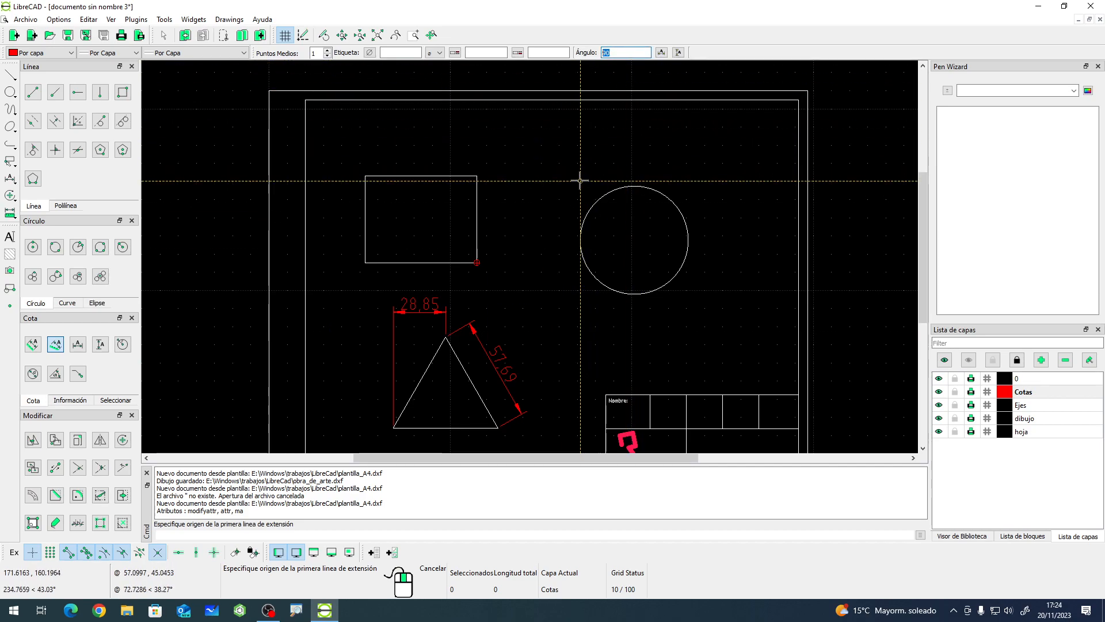
text(45)
click(365, 176)
click(476, 262)
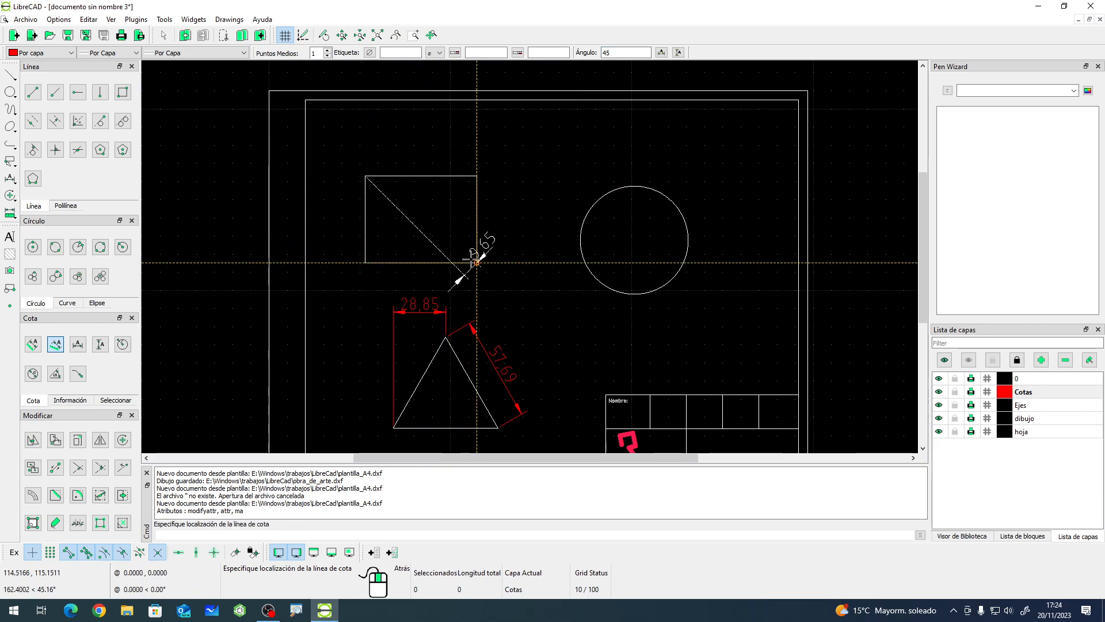
click(436, 221)
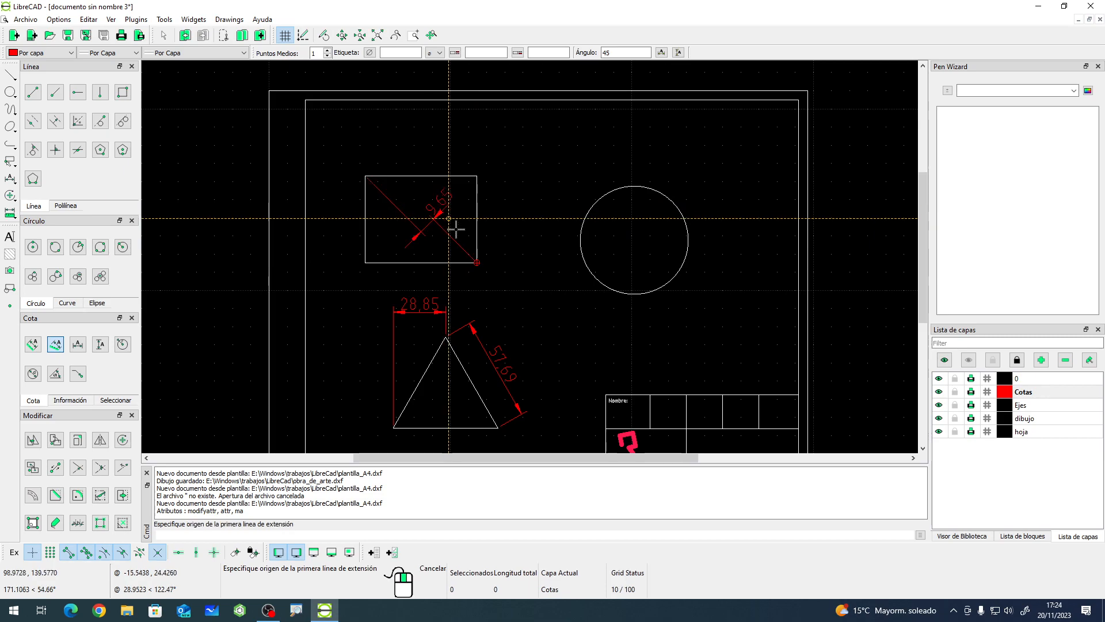
right_click(451, 231)
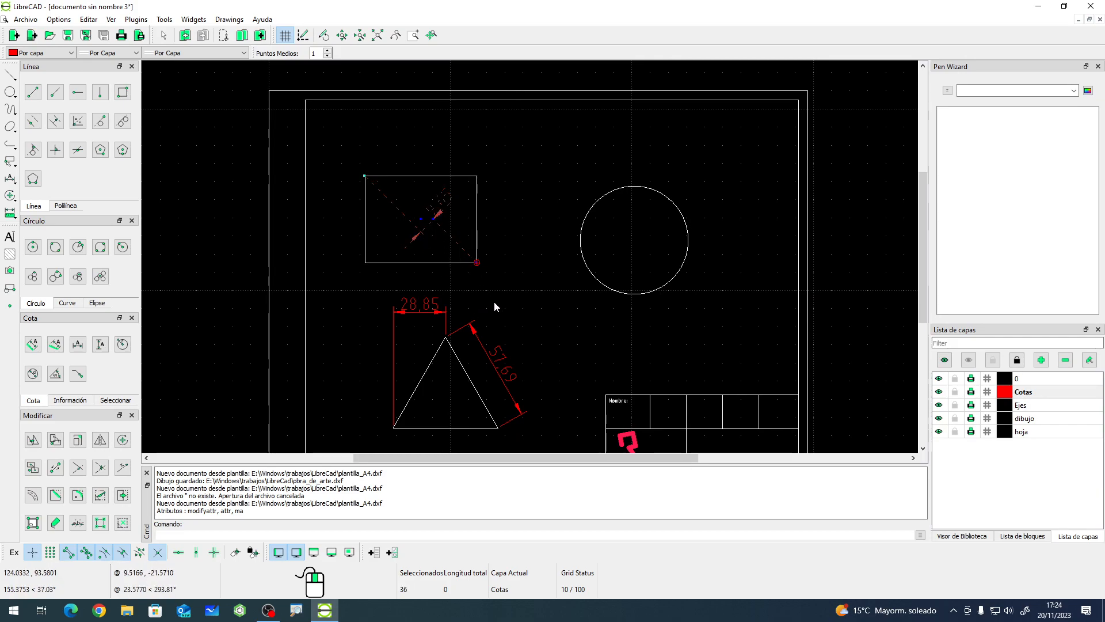
key(Delete)
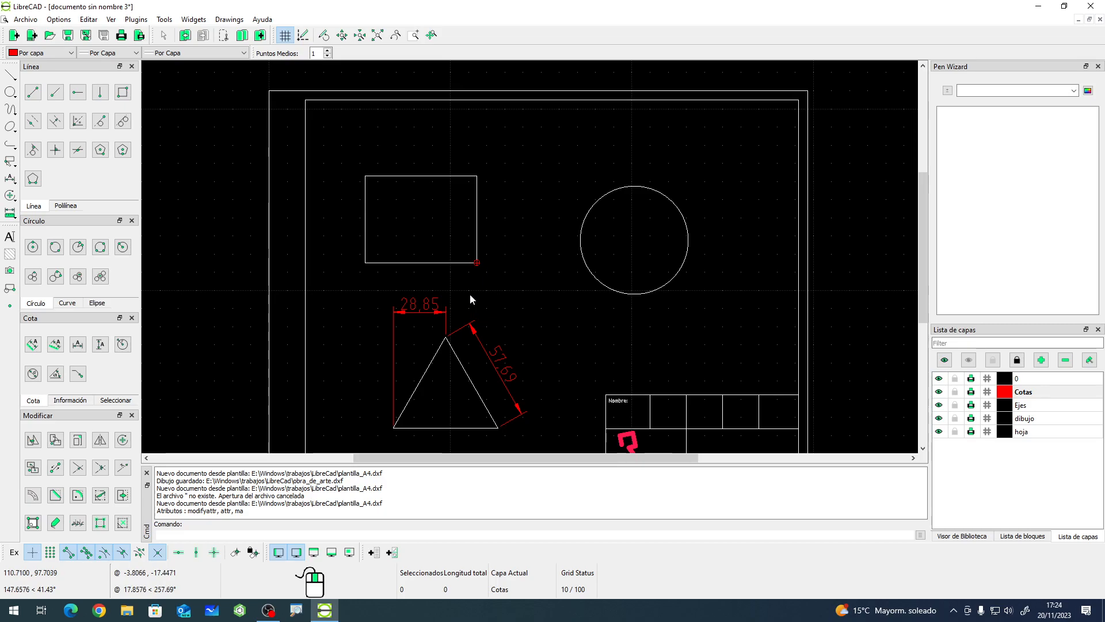
click(55, 344)
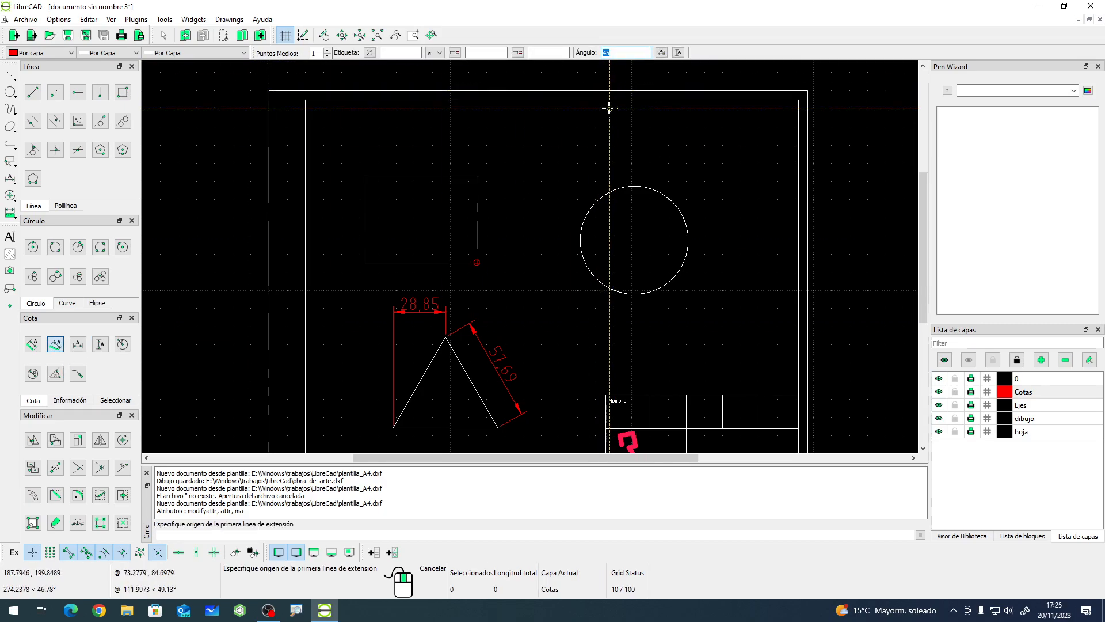
text(1)
key(BackSpace)
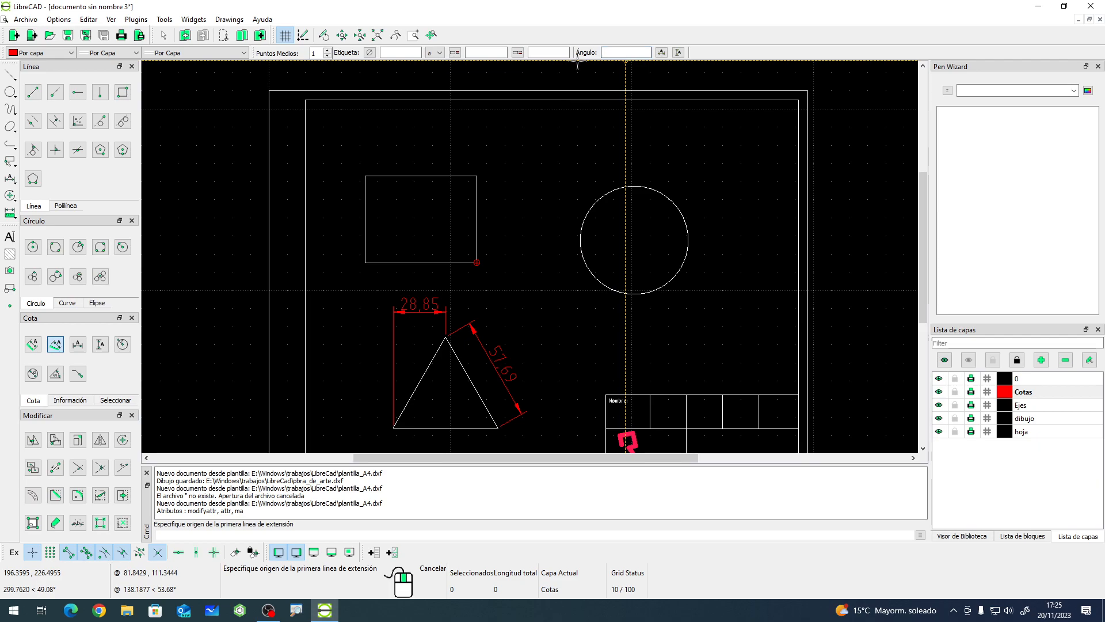
click(416, 54)
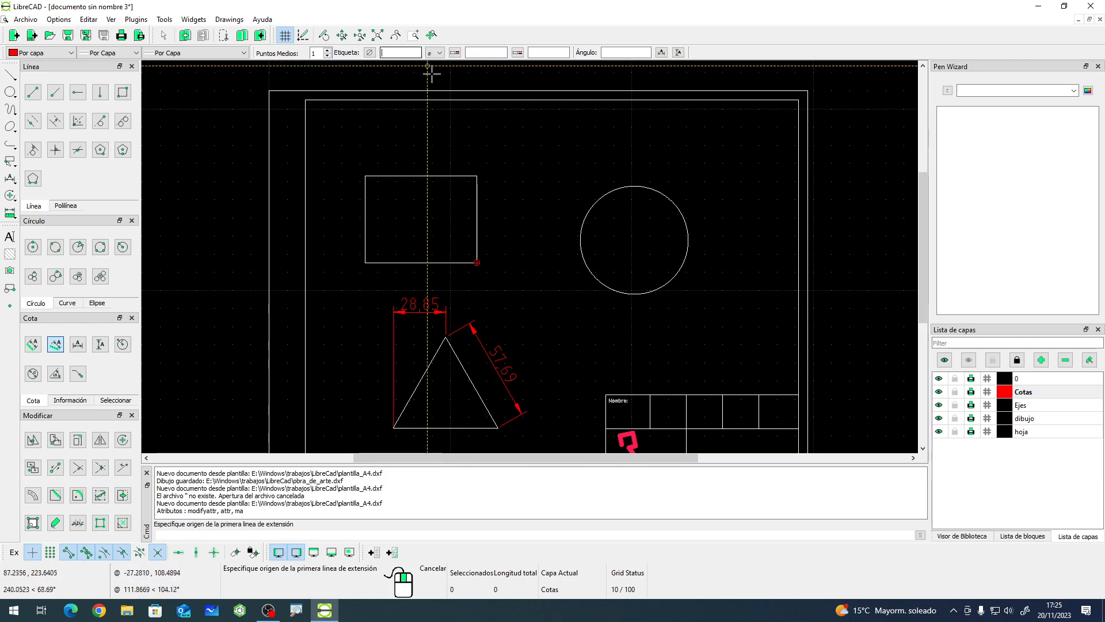
right_click(473, 148)
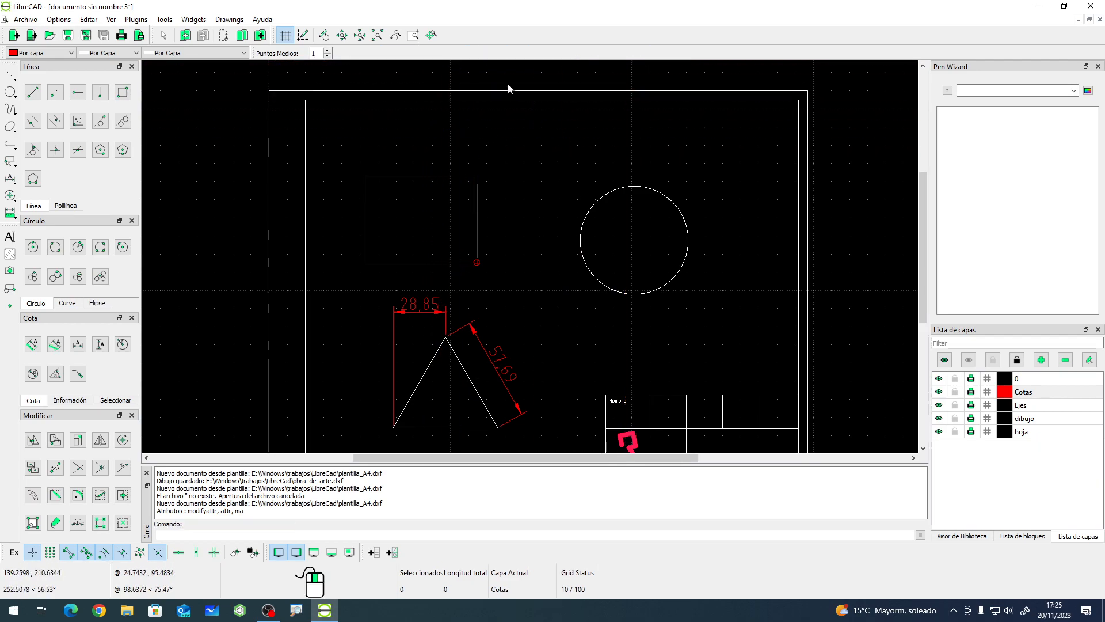
- Add a horizontal dimension across the rectangle's top edge, placed above it
click(79, 348)
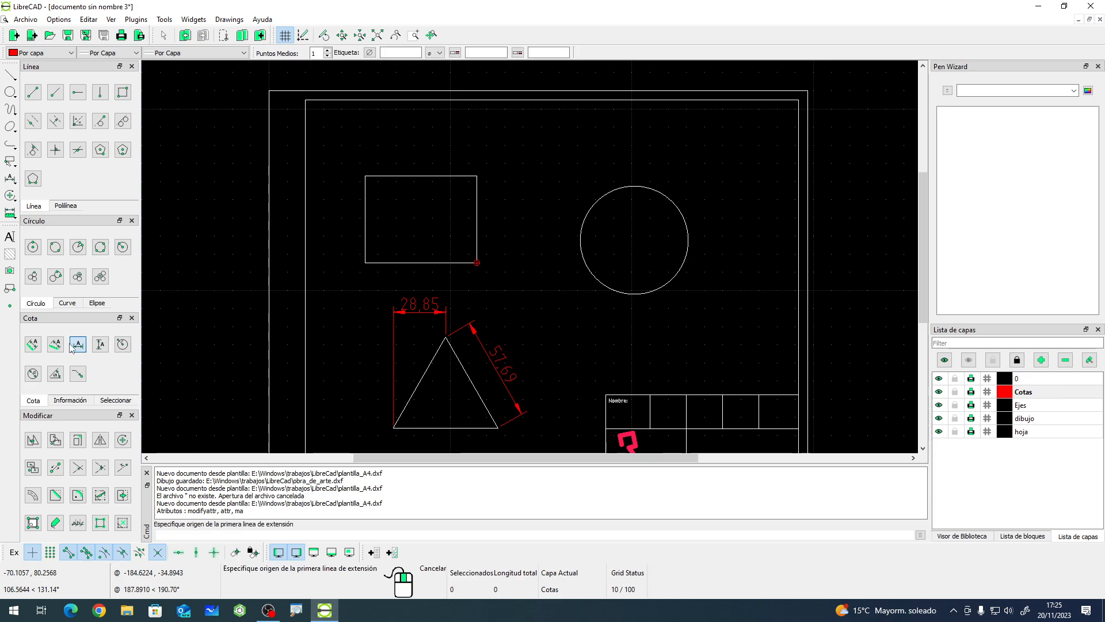
click(365, 176)
click(476, 176)
click(477, 149)
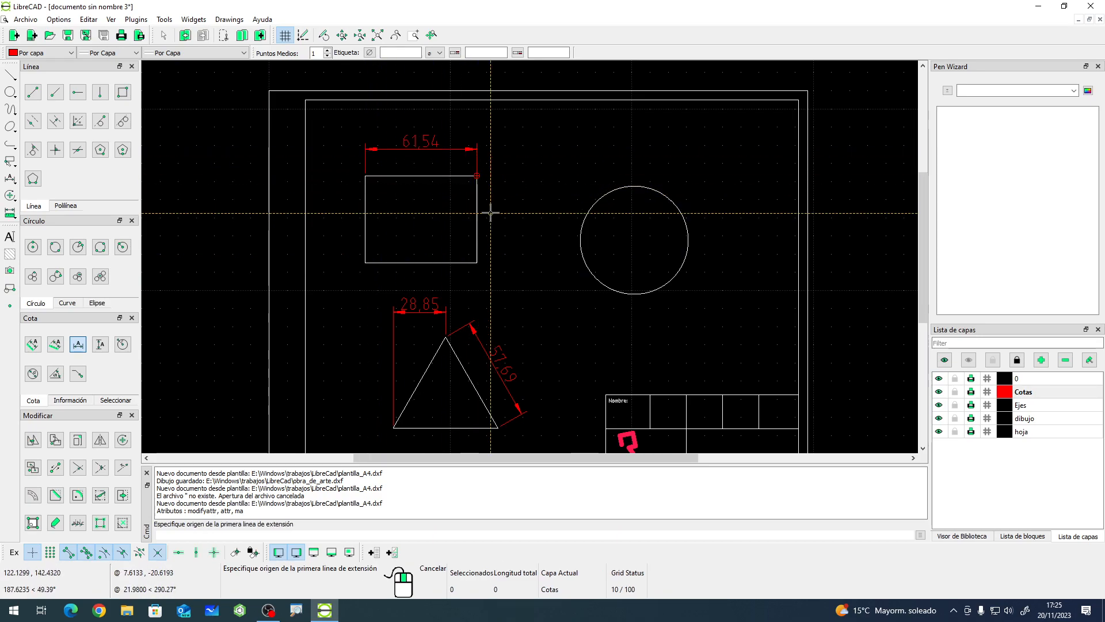
- Add a horizontal dimension from the rectangle's top-right corner to the triangle's right vertex
click(477, 175)
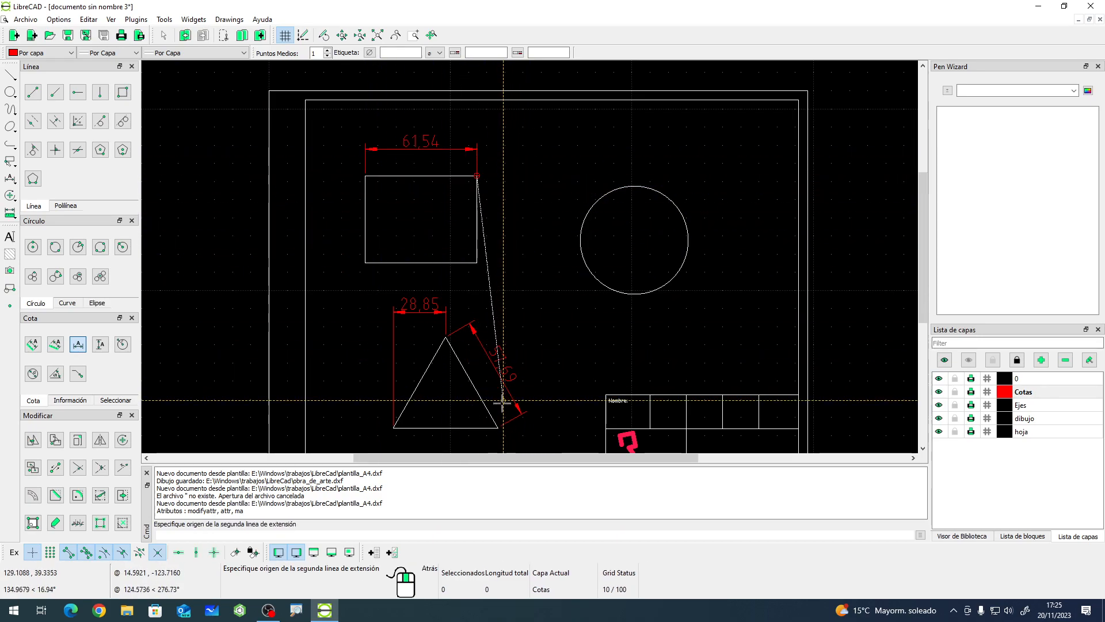
click(497, 427)
click(512, 285)
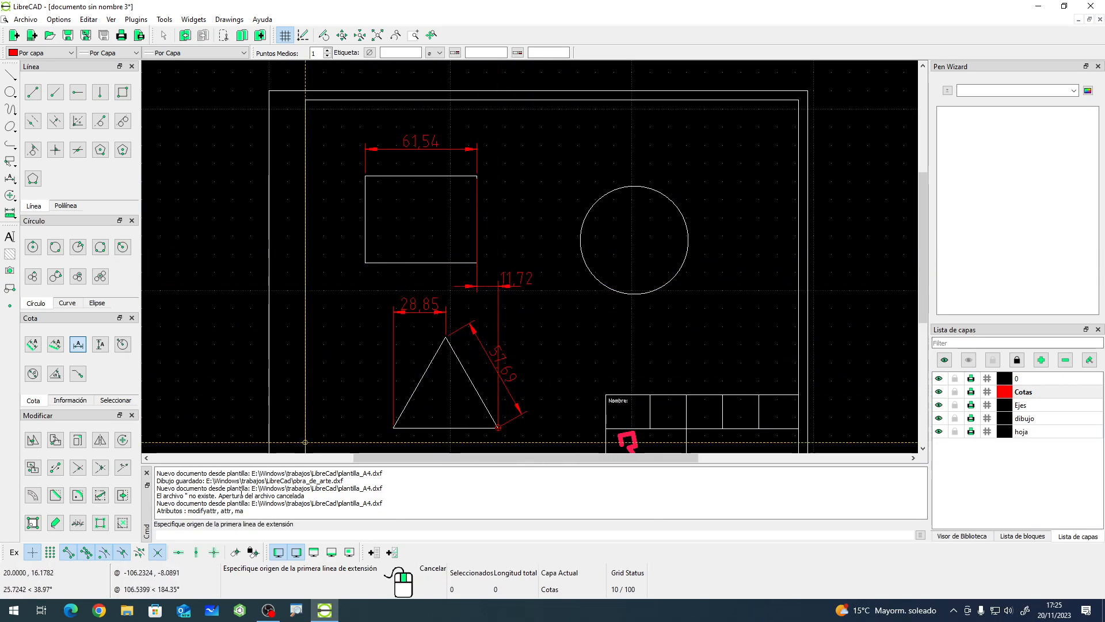
- Add a vertical dimension along the rectangle's left side, placed to its left
click(100, 345)
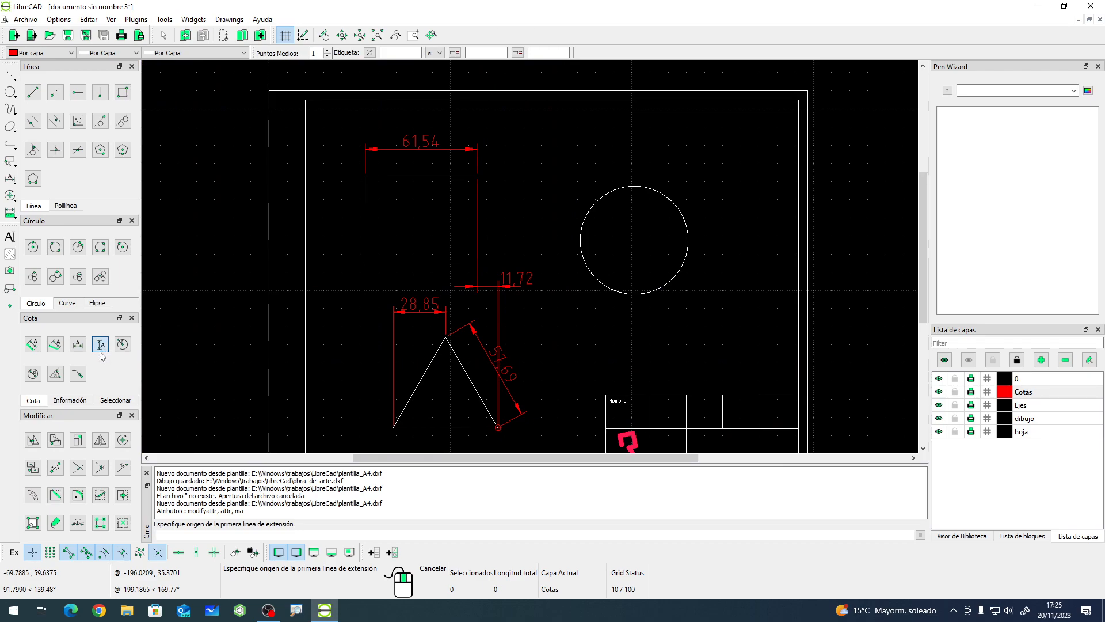
click(365, 262)
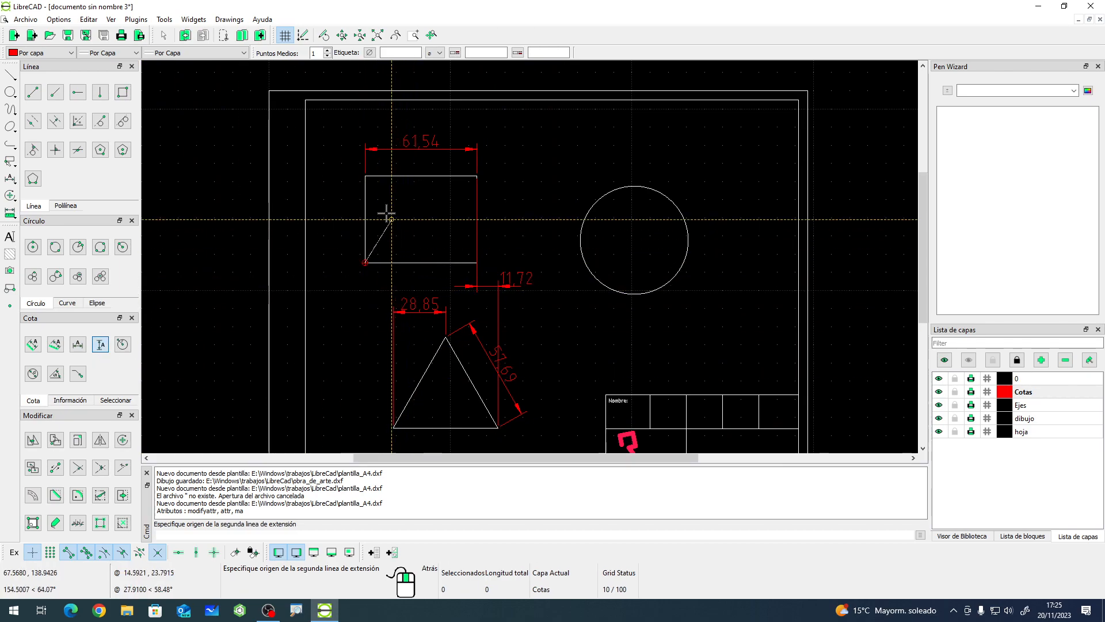
click(365, 176)
click(341, 224)
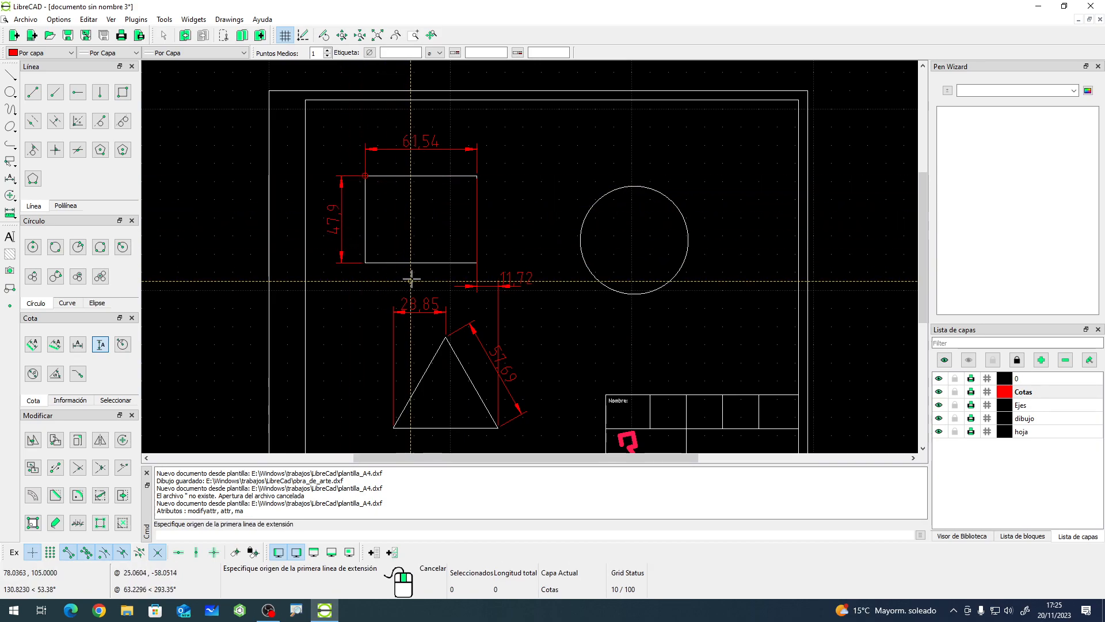
- Add a vertical dimension from the rectangle's bottom-right corner to the triangle's top vertex, placed to the right
click(465, 262)
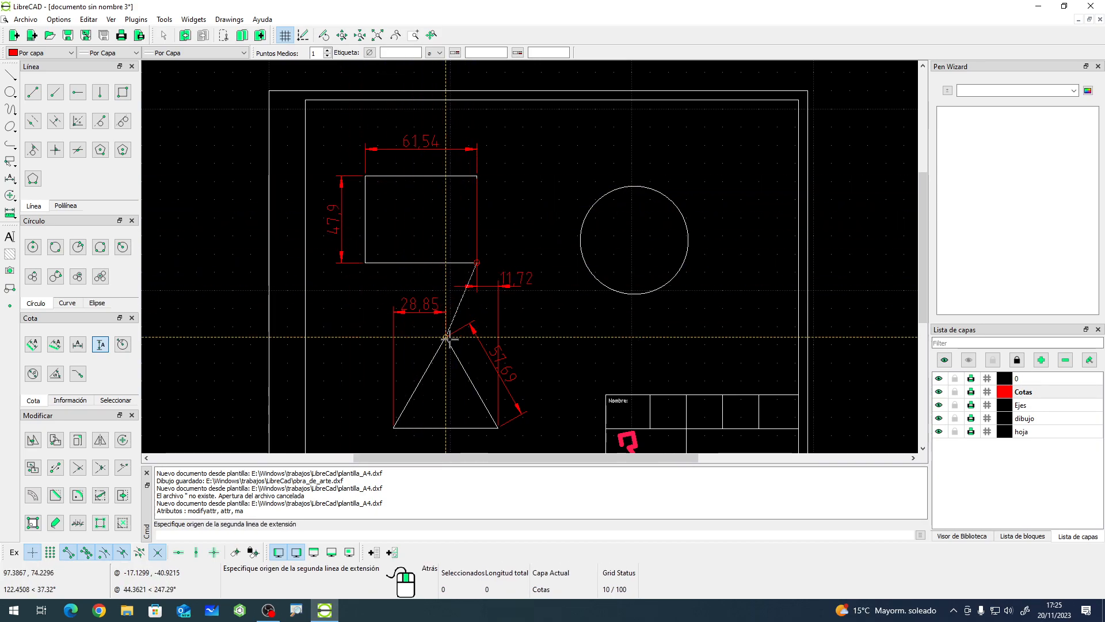
click(446, 337)
click(537, 374)
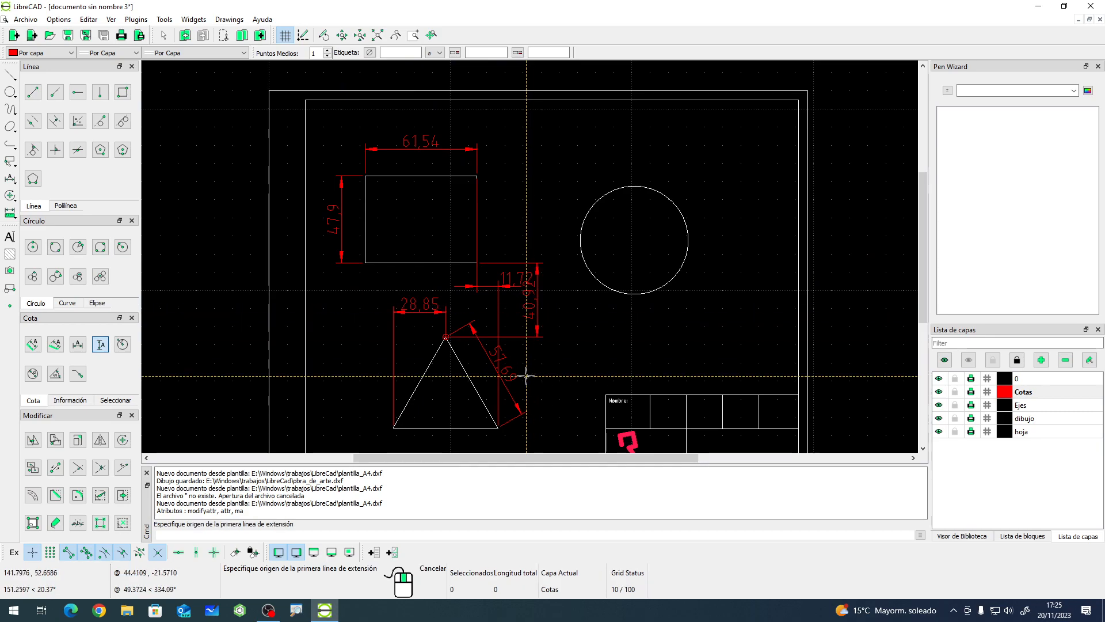
right_click(569, 319)
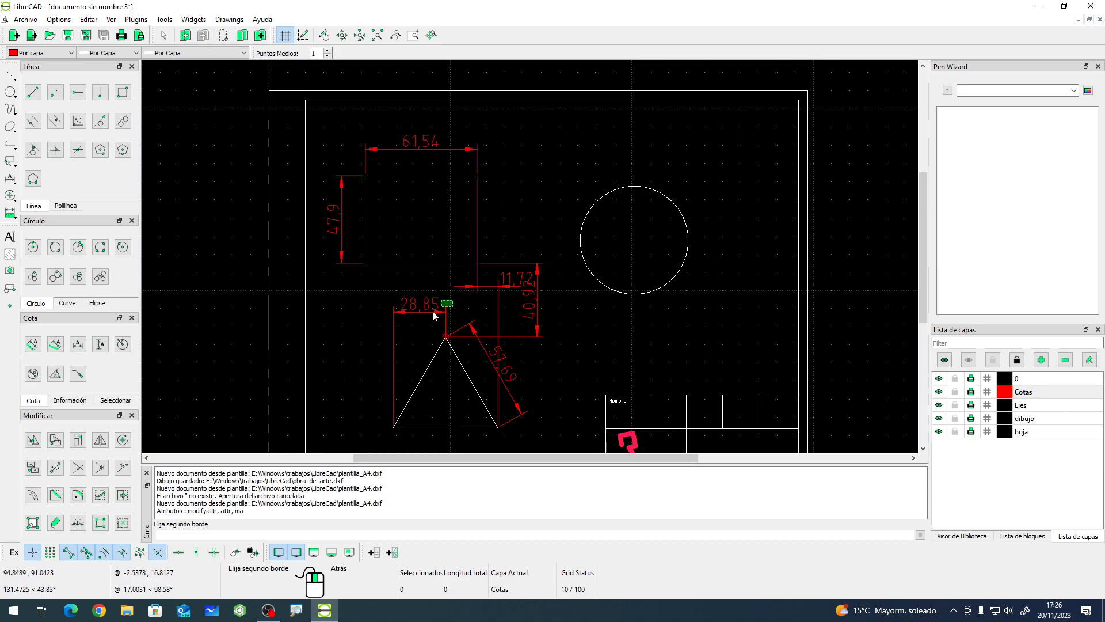
- Delete all the dimensions around the triangle and the rectangle
drag(524, 341, 477, 368)
key(Delete)
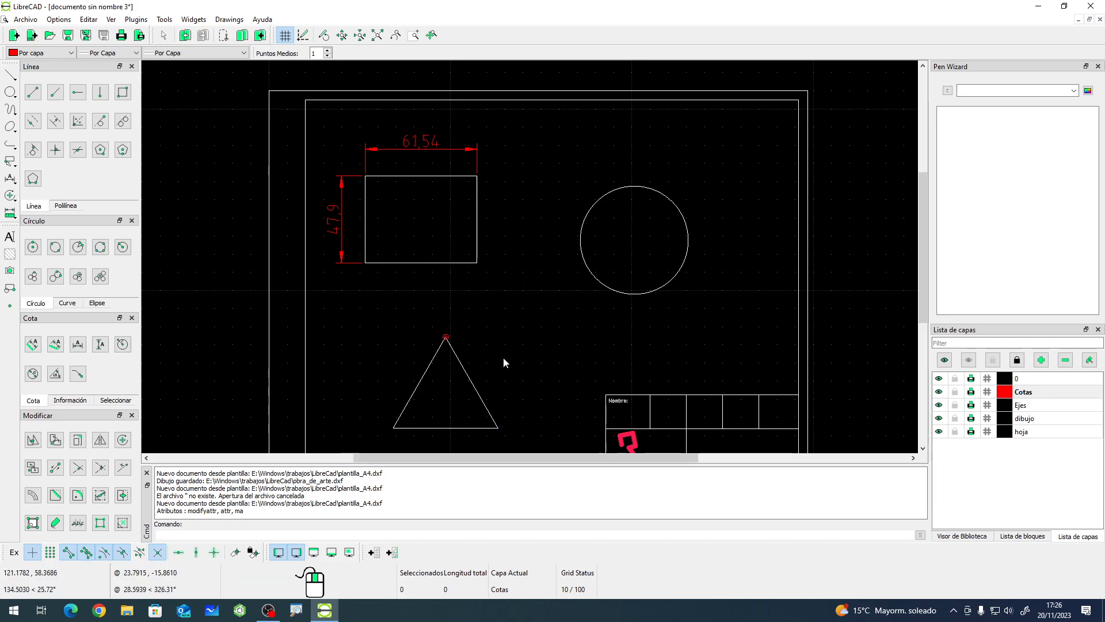
click(335, 243)
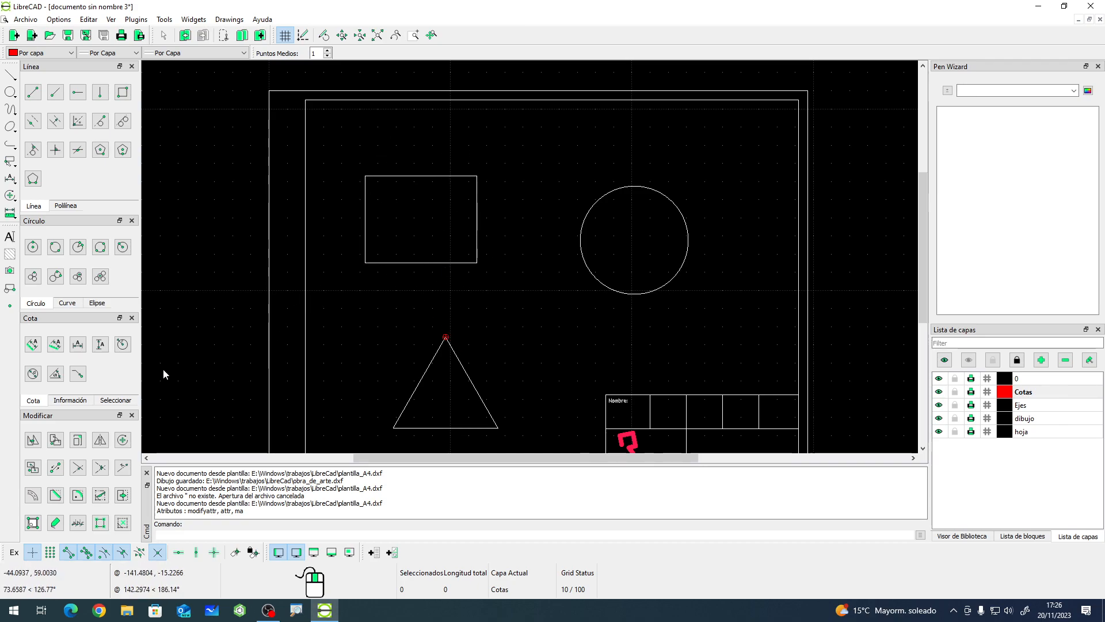
click(33, 344)
click(366, 176)
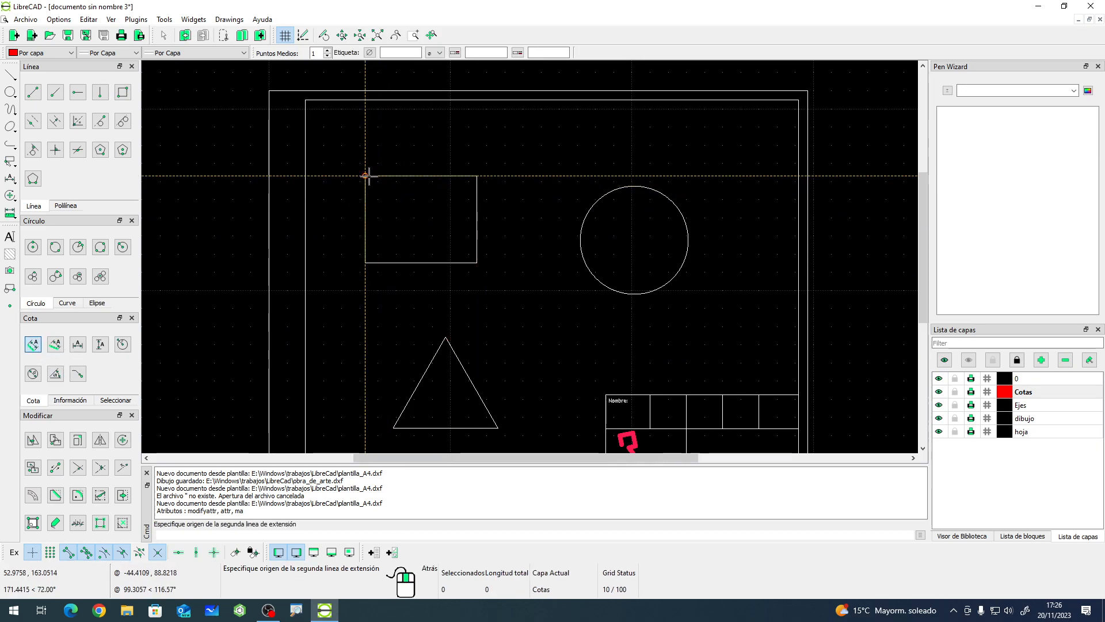
click(476, 262)
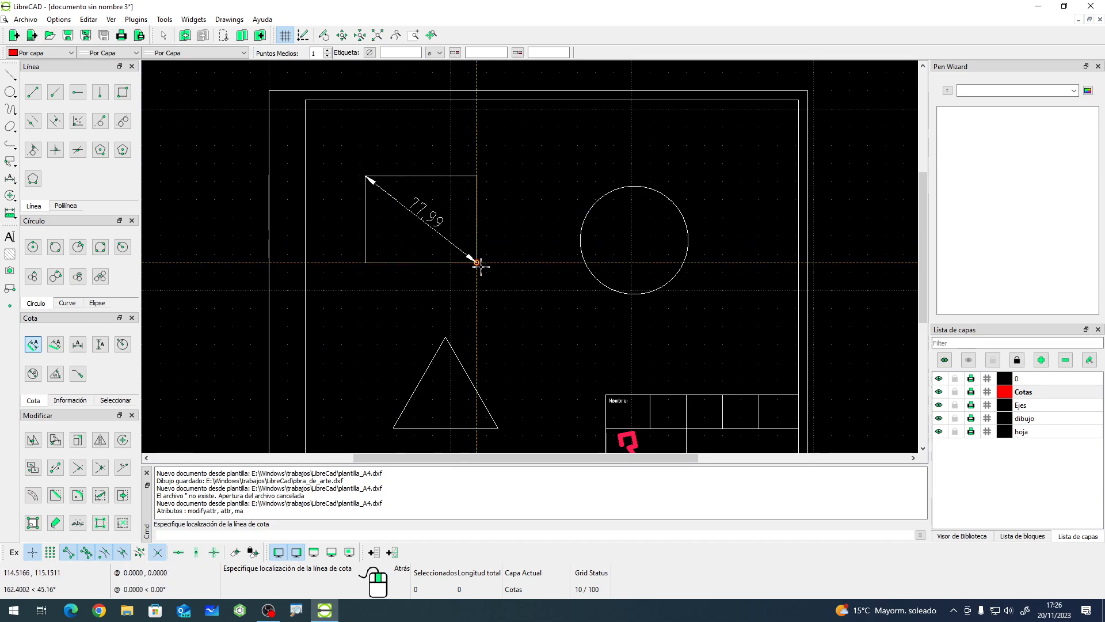
key(Escape)
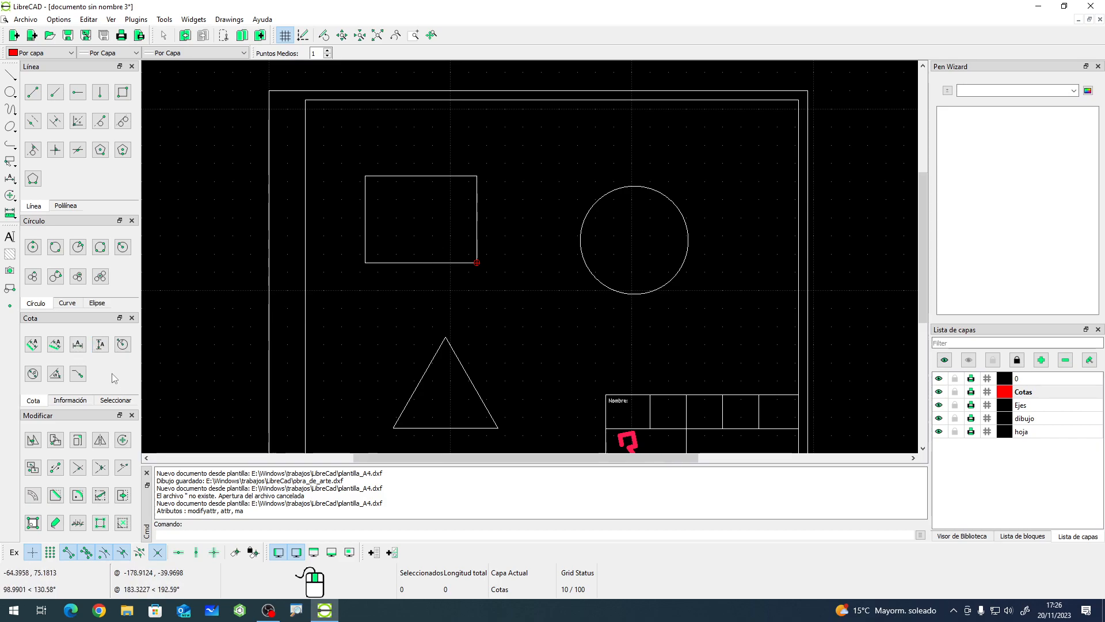
- Add a radial dimension to the circle, placed outside its upper-right edge
click(123, 345)
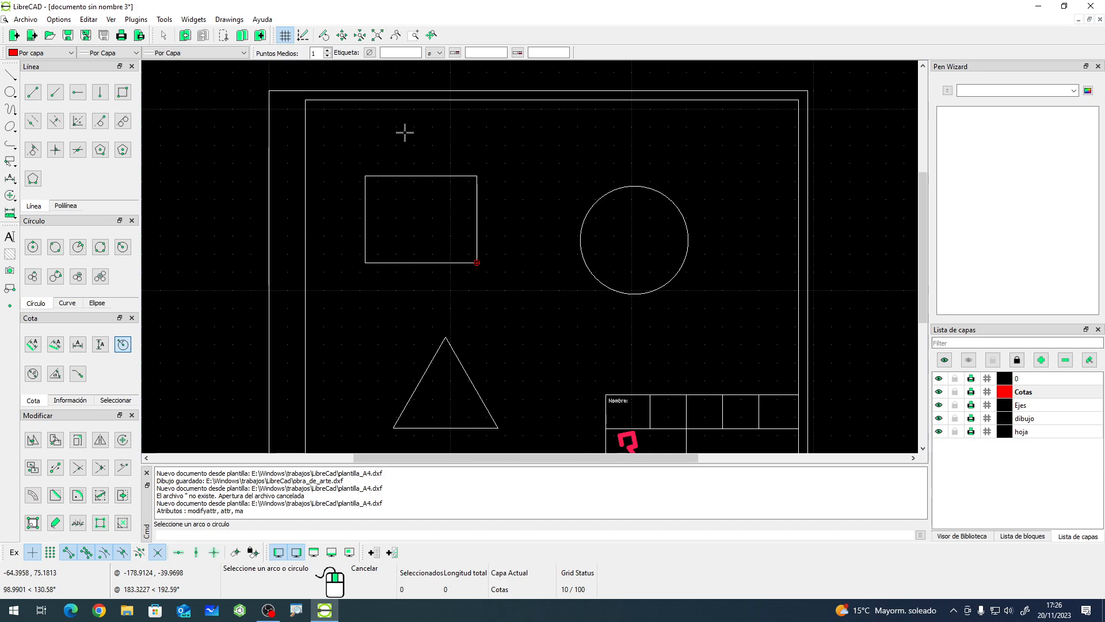
click(665, 196)
click(722, 206)
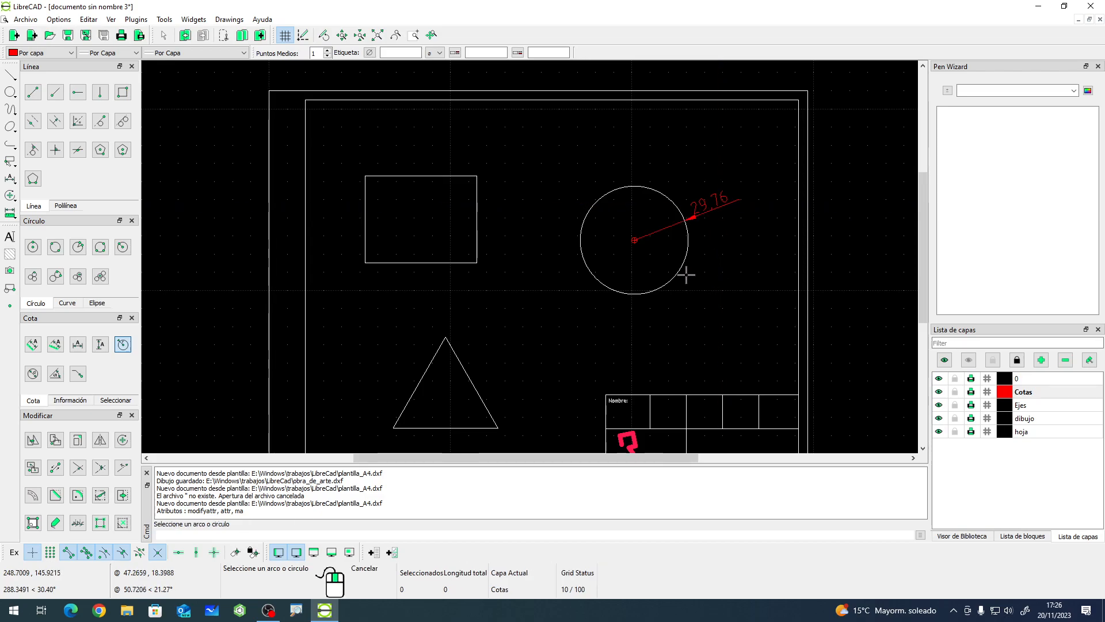
right_click(689, 318)
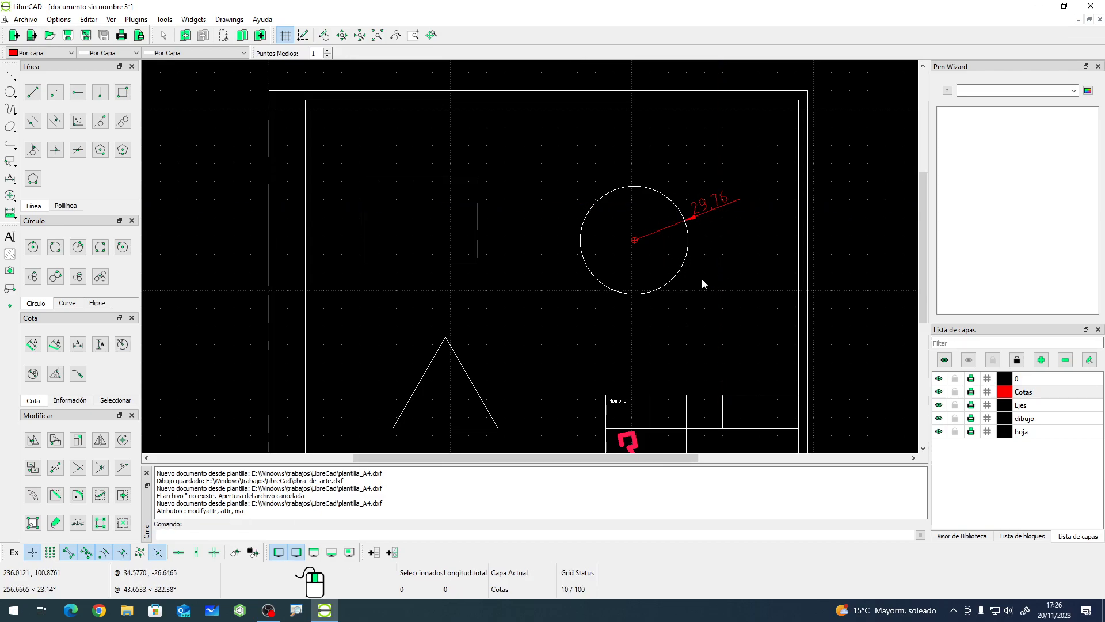
- Try a radial dimension inside the circle with a label and a symbol from the insert list
click(122, 344)
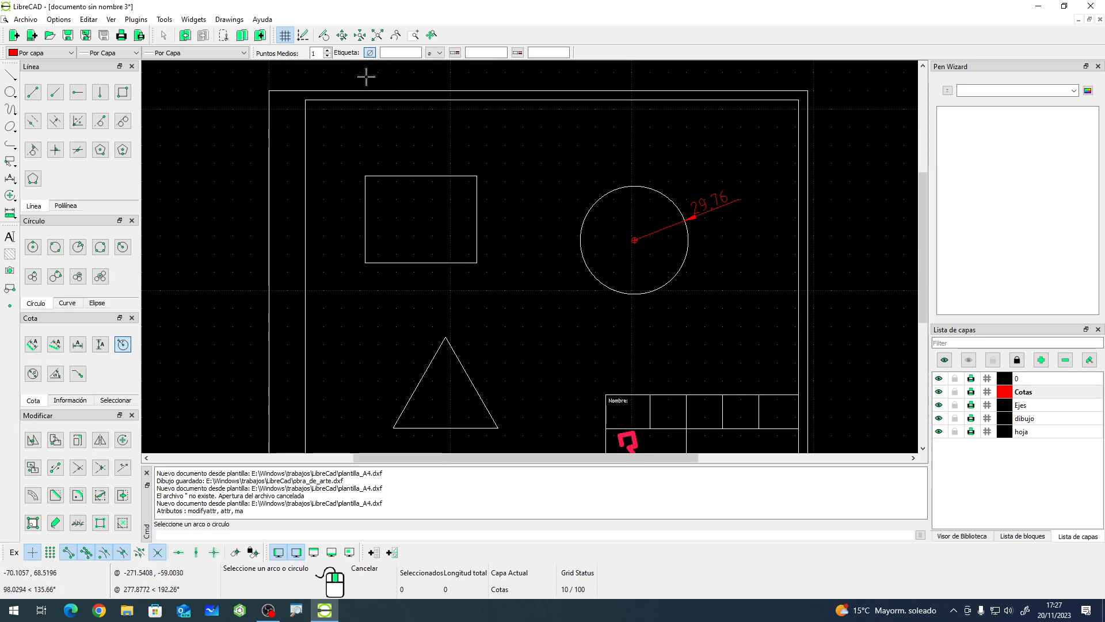
click(435, 53)
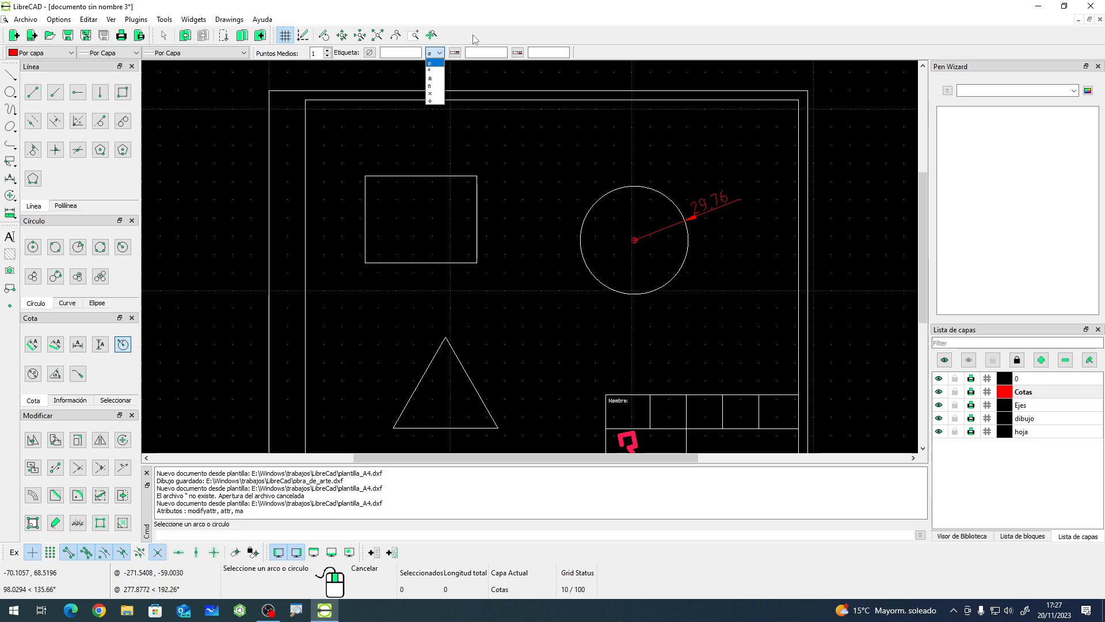
click(437, 63)
click(398, 53)
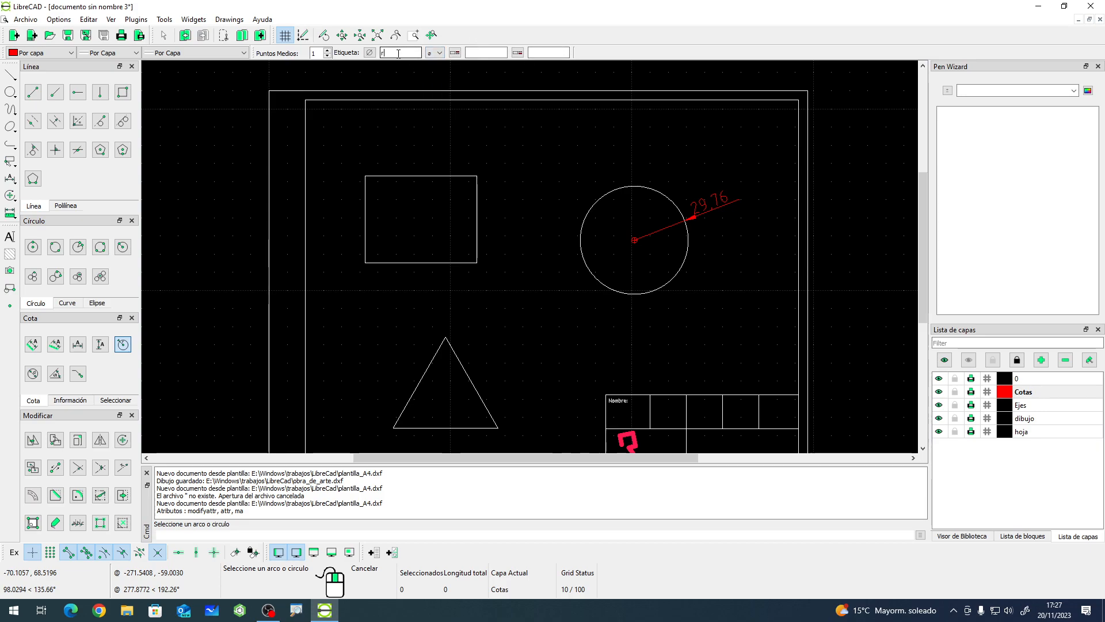
click(668, 281)
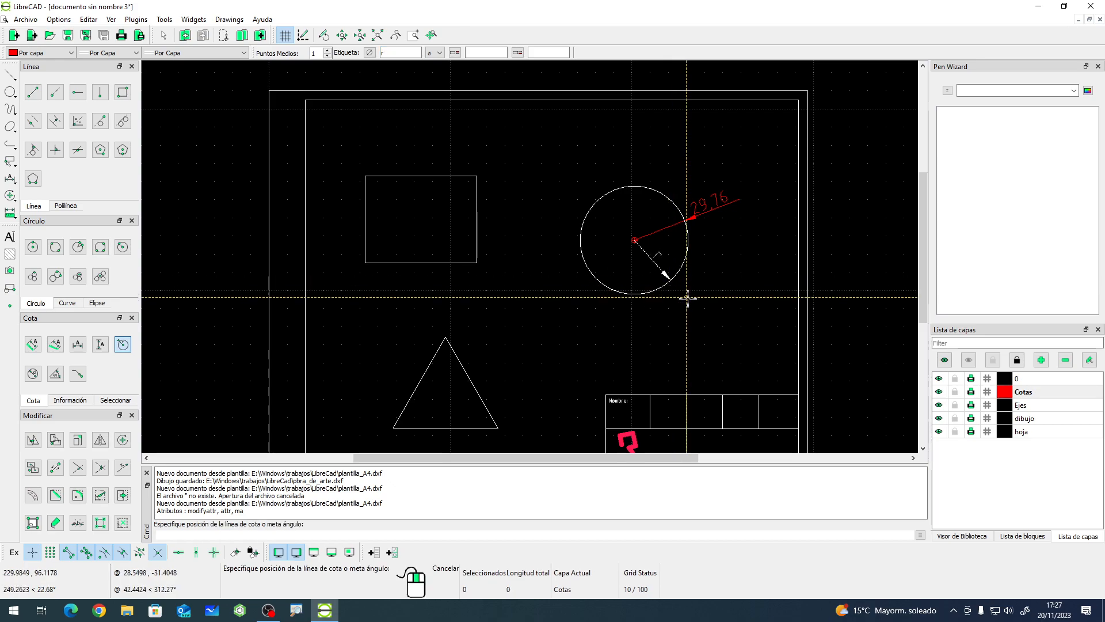
click(667, 277)
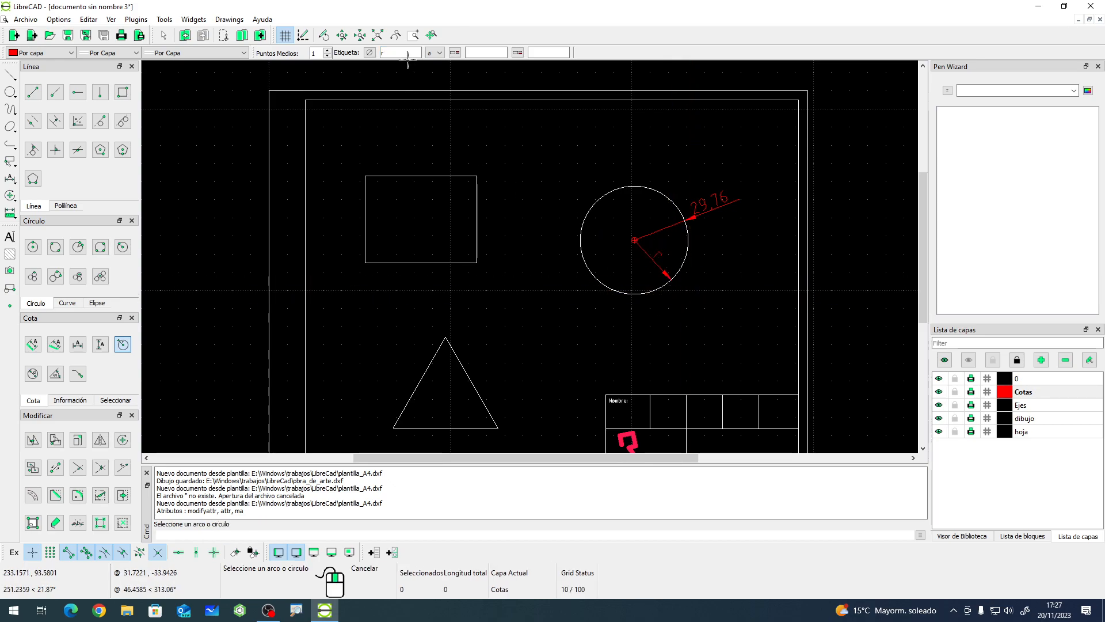
right_click(652, 264)
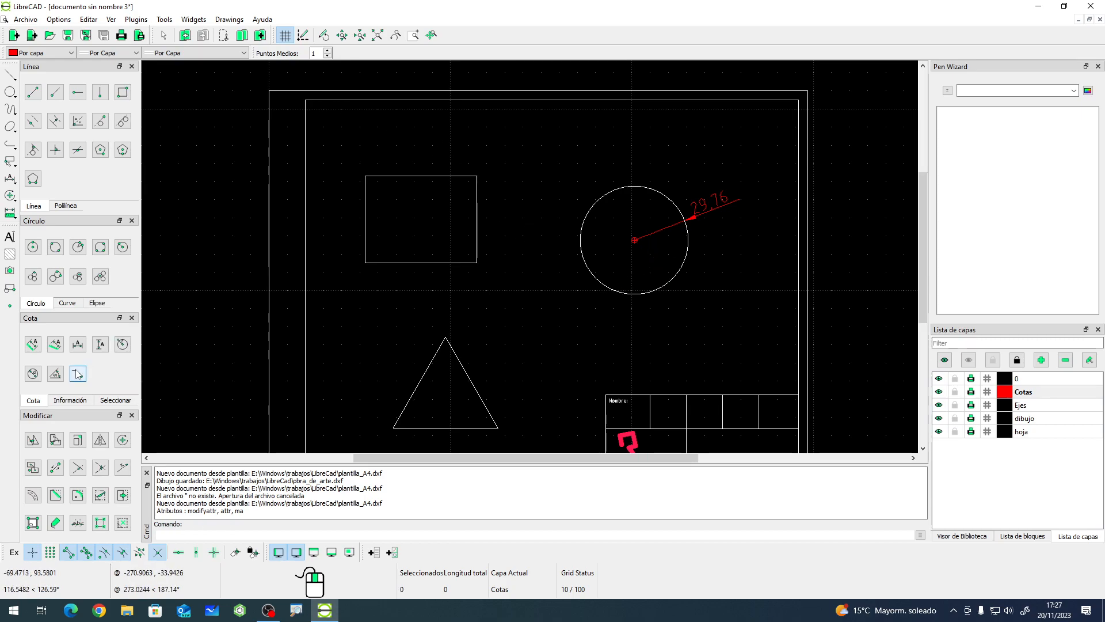
- Add a radial dimension to the circle's lower-left edge, then delete it
click(123, 344)
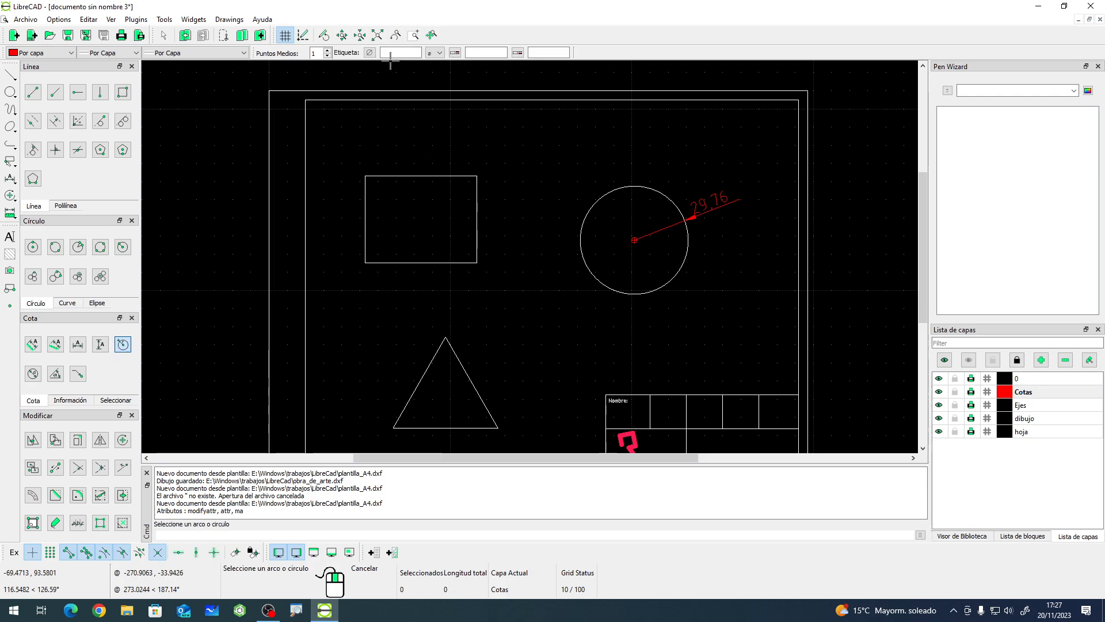
click(591, 273)
click(562, 291)
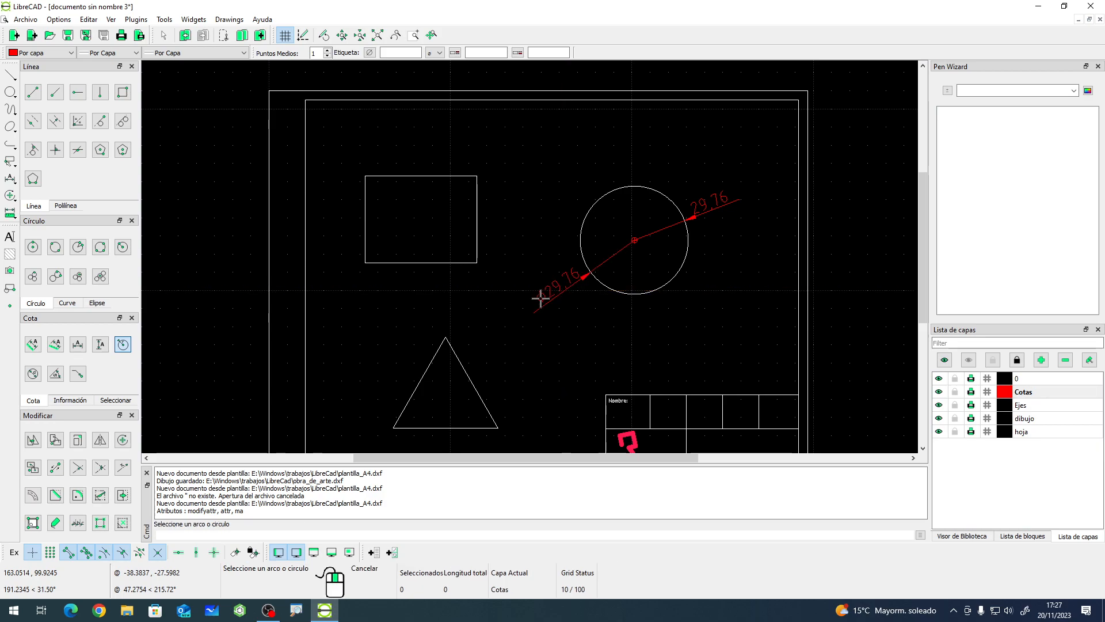
right_click(571, 311)
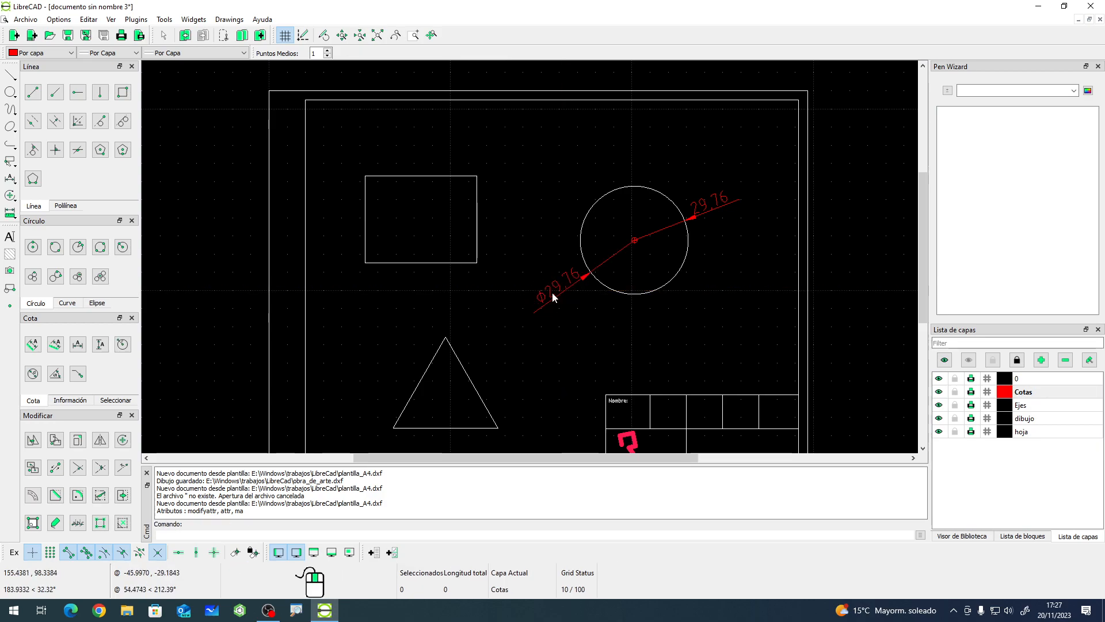
click(578, 286)
key(Delete)
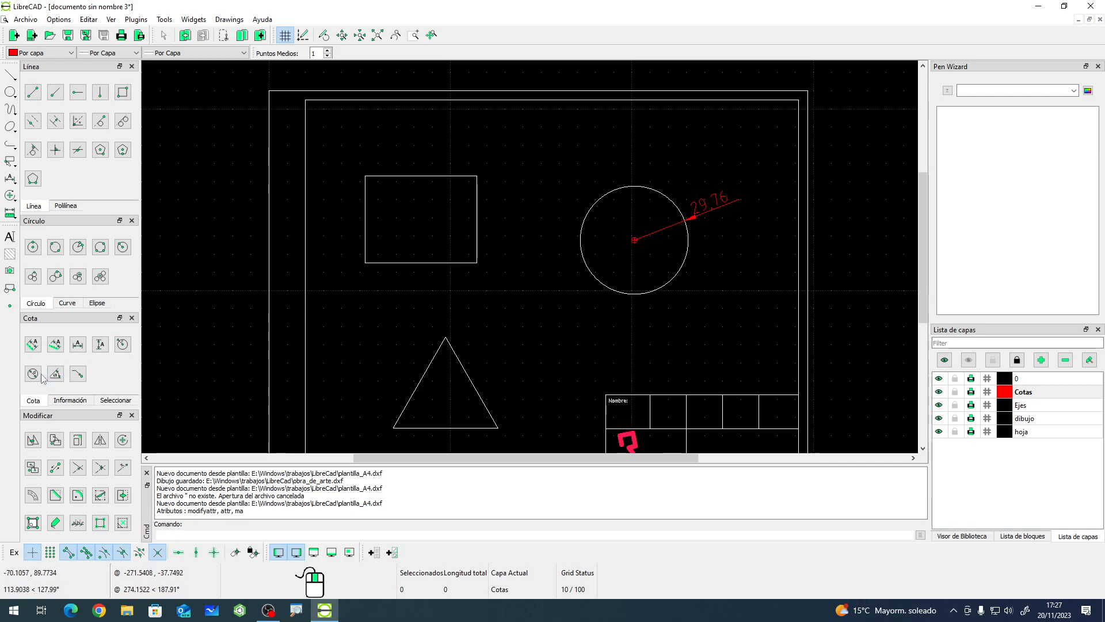
click(122, 345)
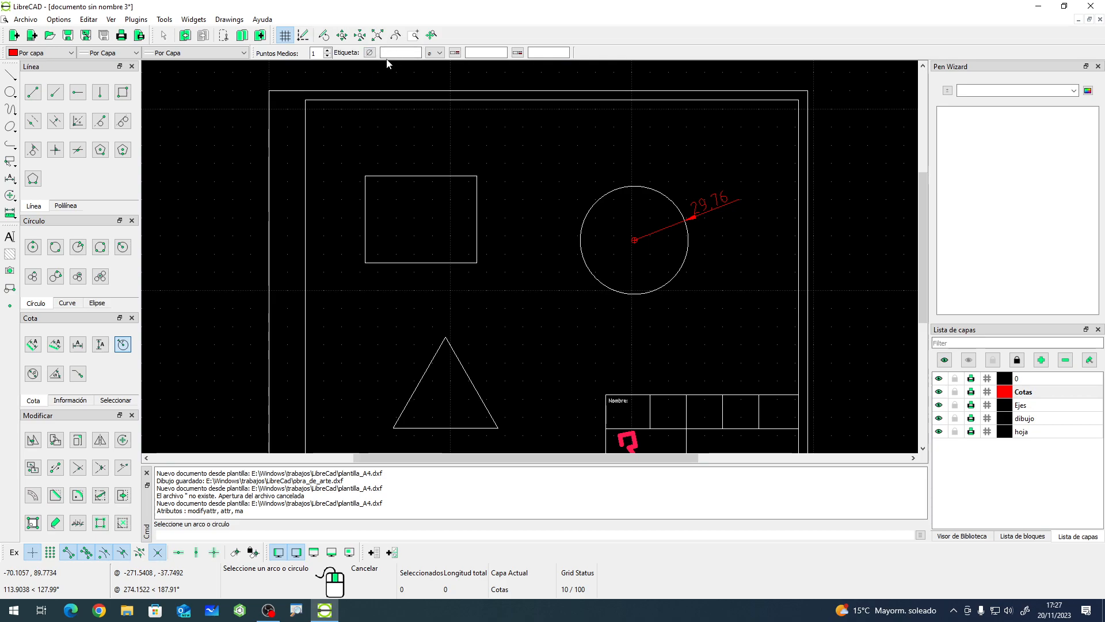
click(440, 53)
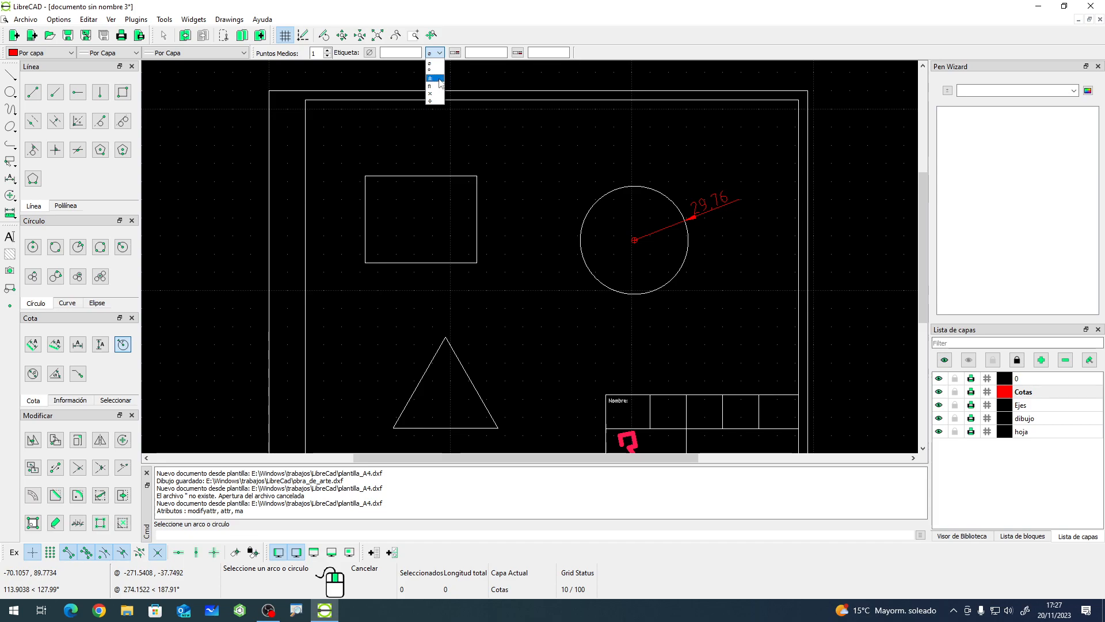
click(542, 30)
- Review the current drawing's dimension preferences for units, zeros and precision, then cancel the dialog
click(58, 19)
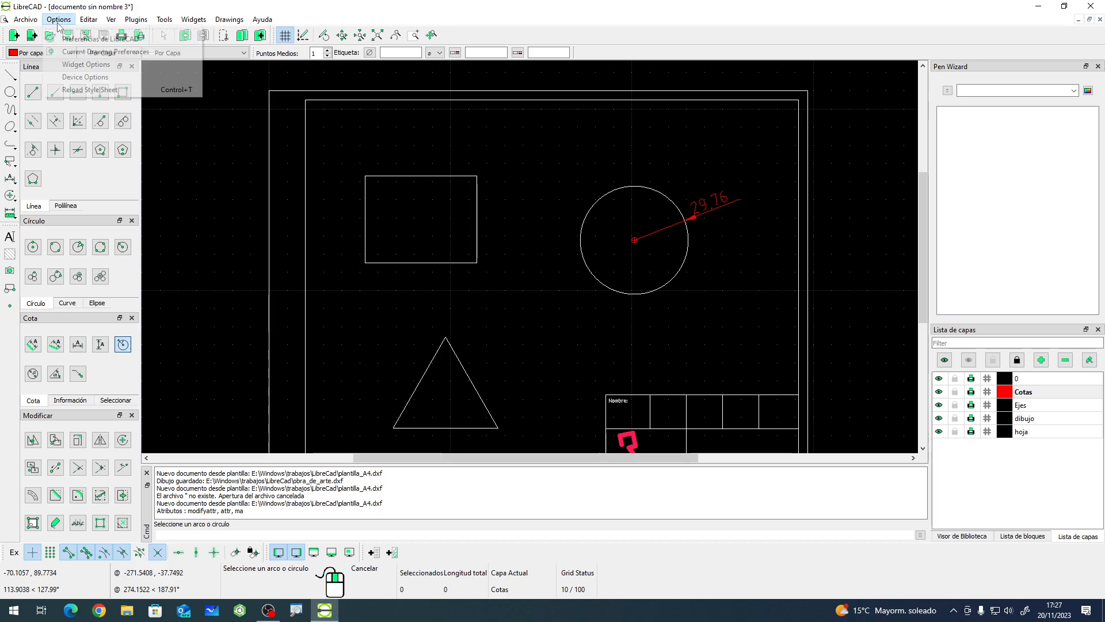
click(80, 49)
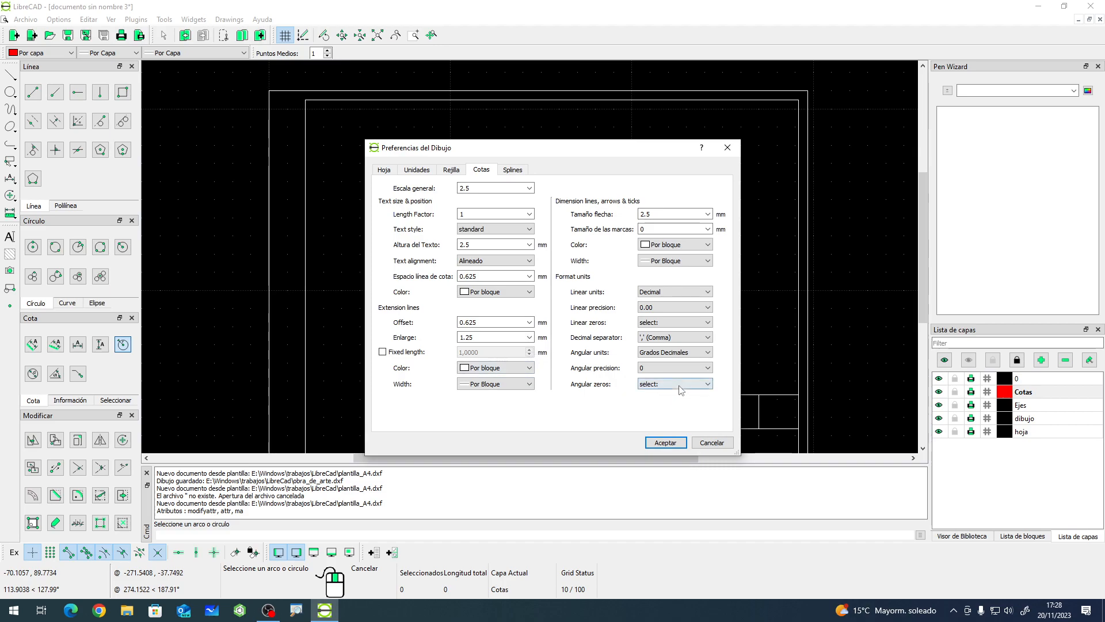
click(678, 337)
click(677, 323)
click(678, 323)
click(677, 309)
click(677, 310)
click(677, 294)
click(677, 297)
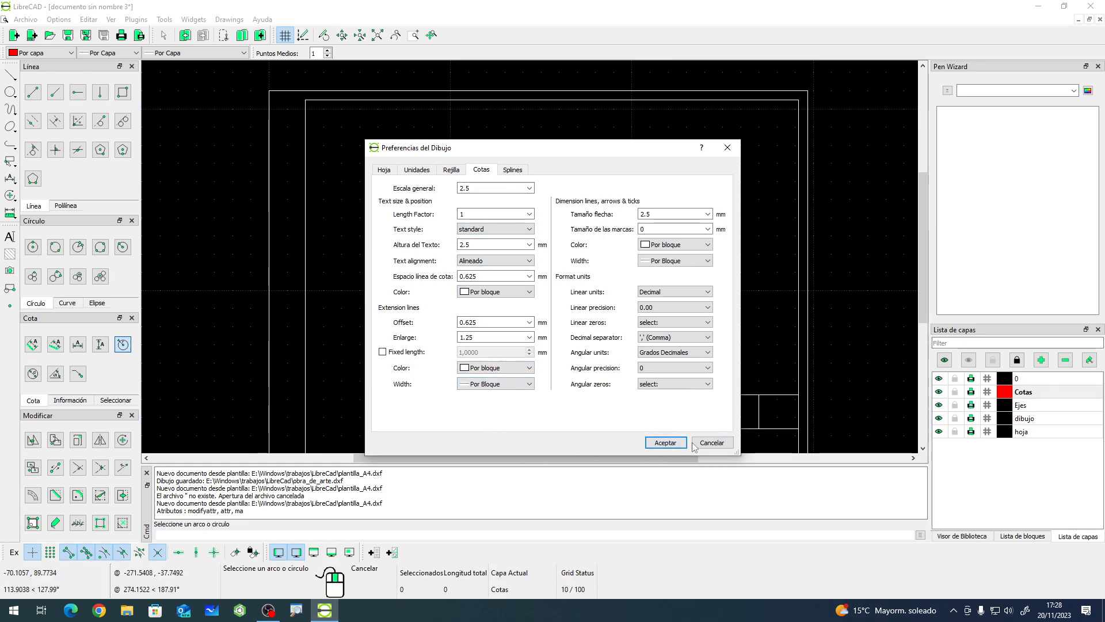
click(713, 443)
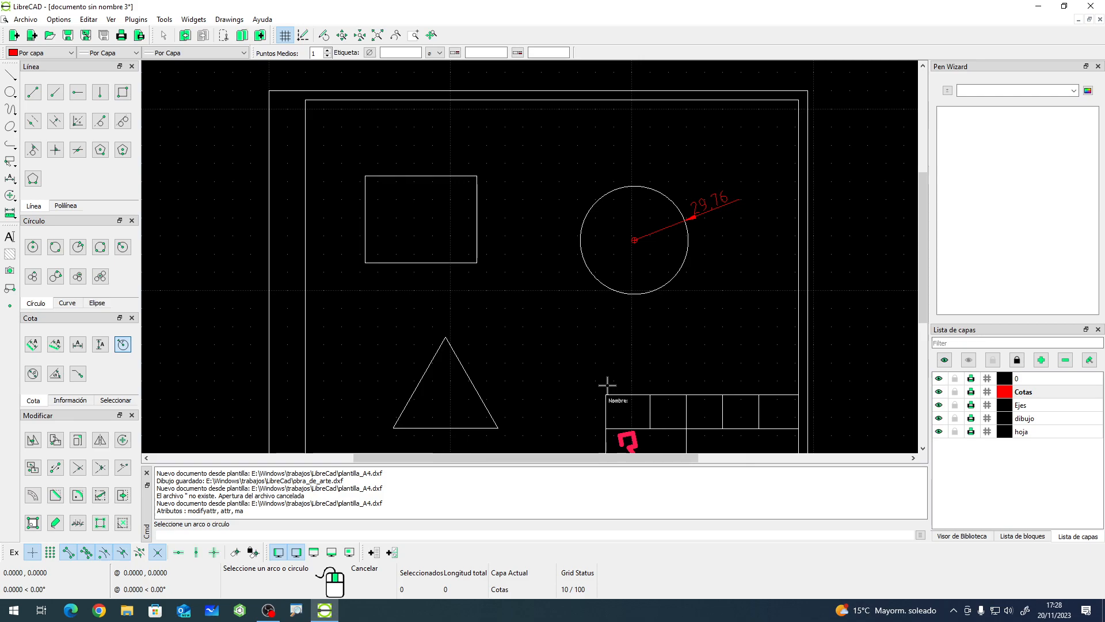
- Open the radial dimension's properties to inspect its label and insert-symbol options, then cancel the dialog
right_click(711, 209)
click(709, 208)
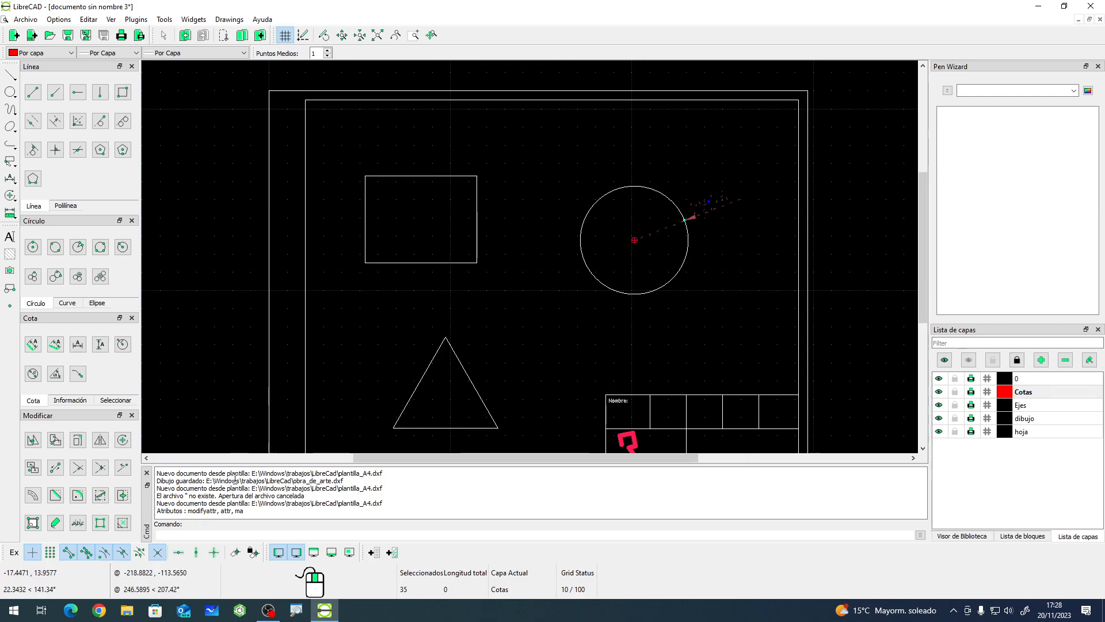
click(37, 525)
click(701, 203)
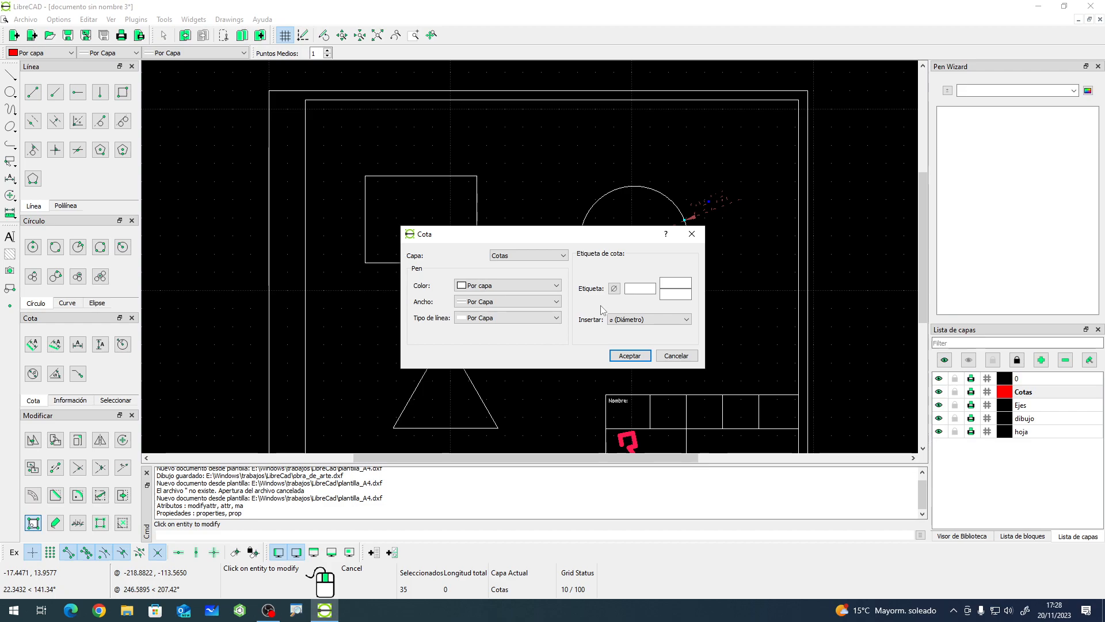
click(632, 320)
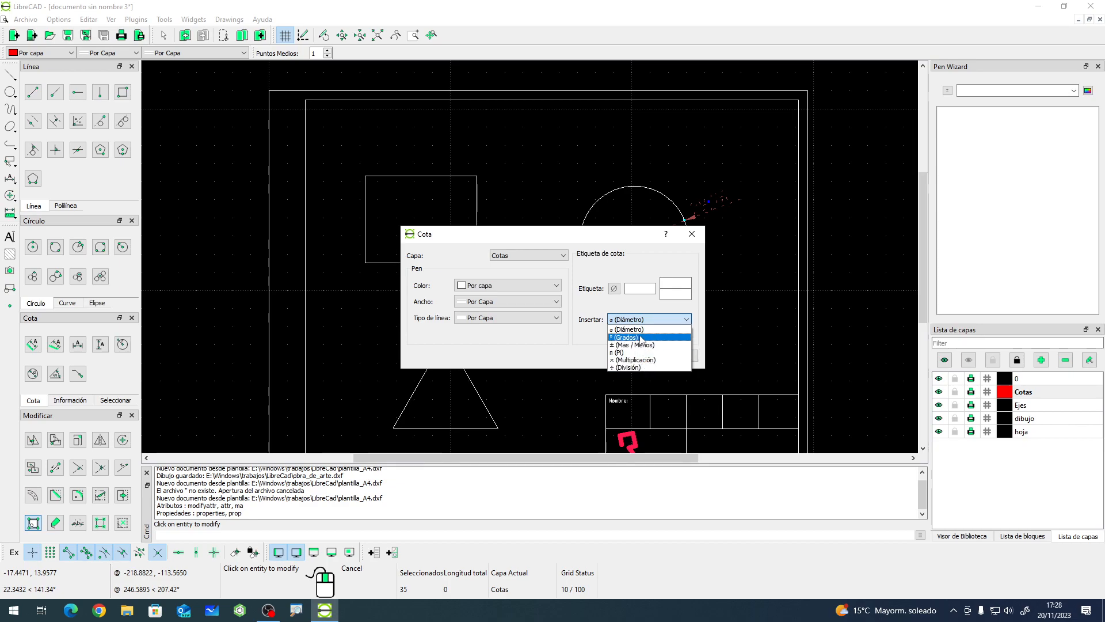
click(596, 314)
click(635, 290)
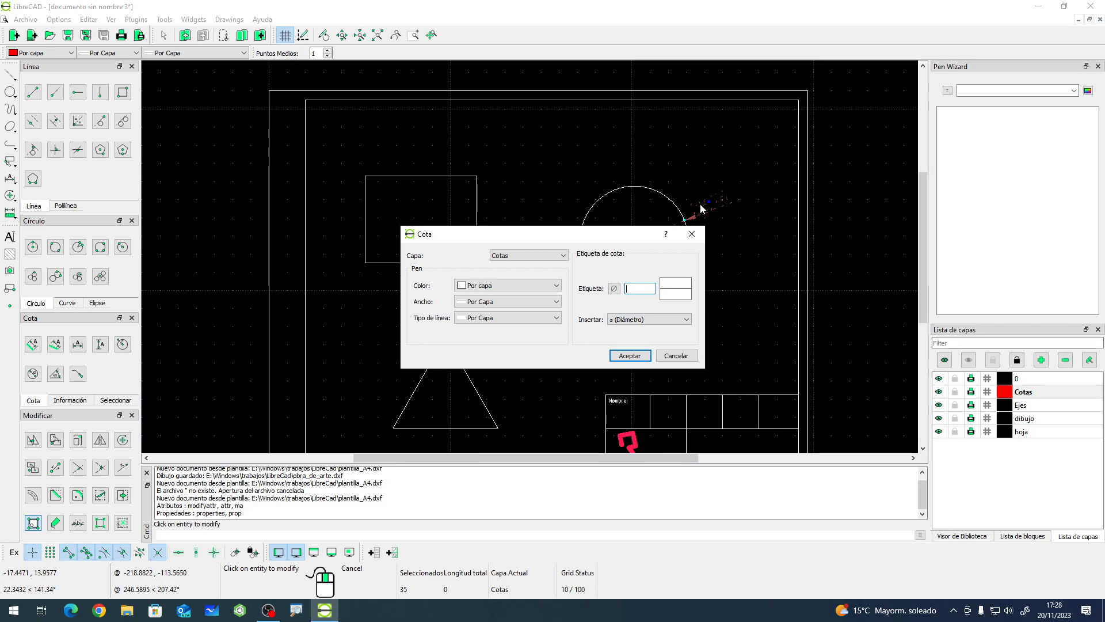
click(672, 293)
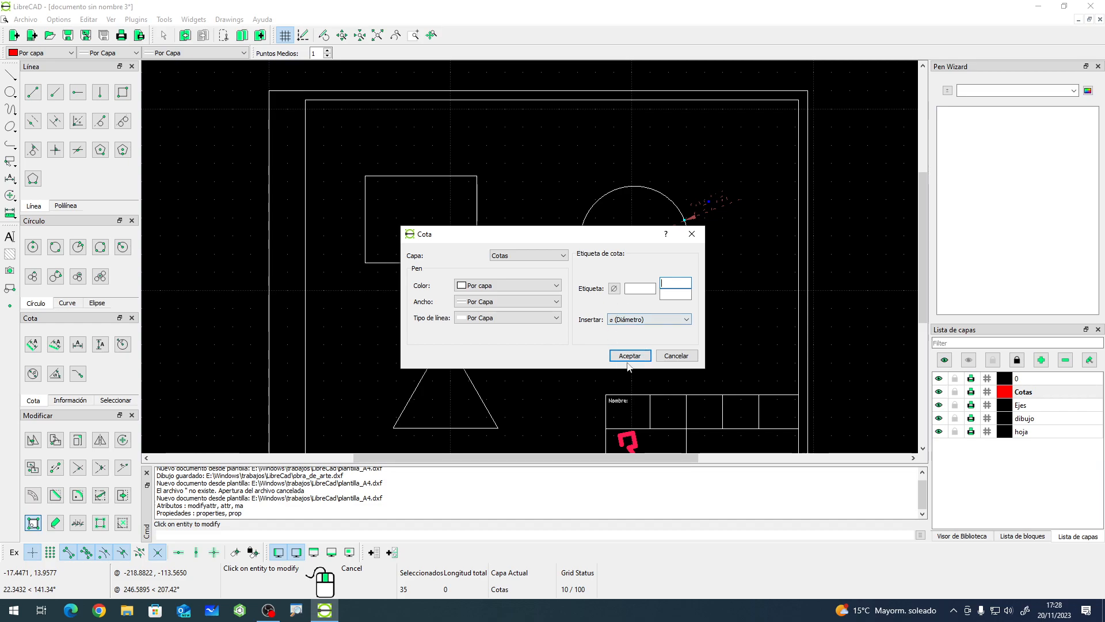
click(678, 355)
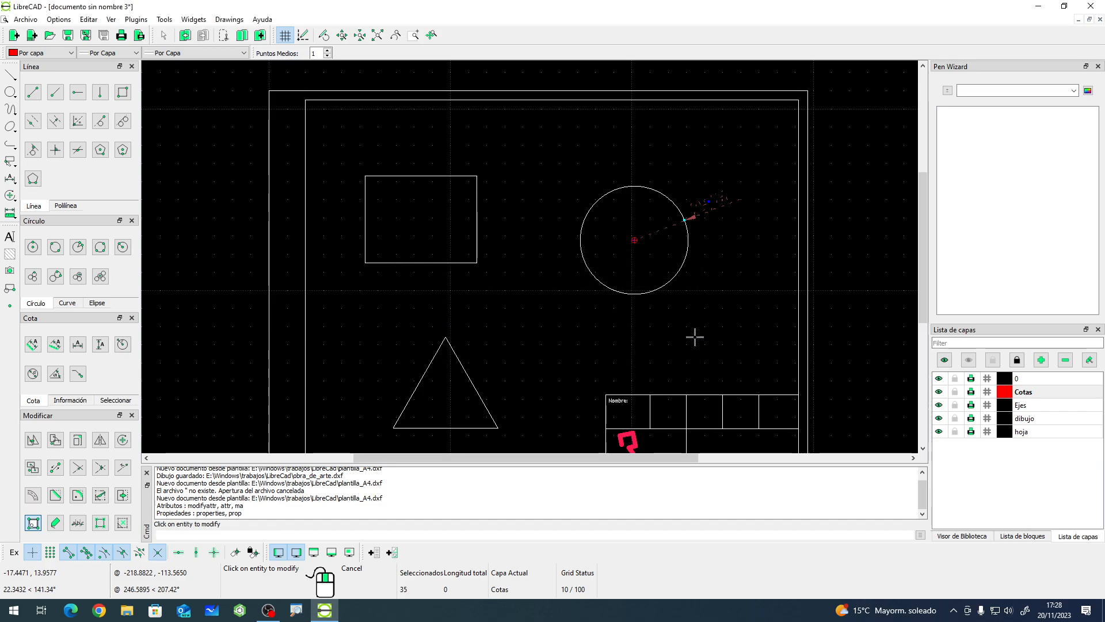
click(741, 262)
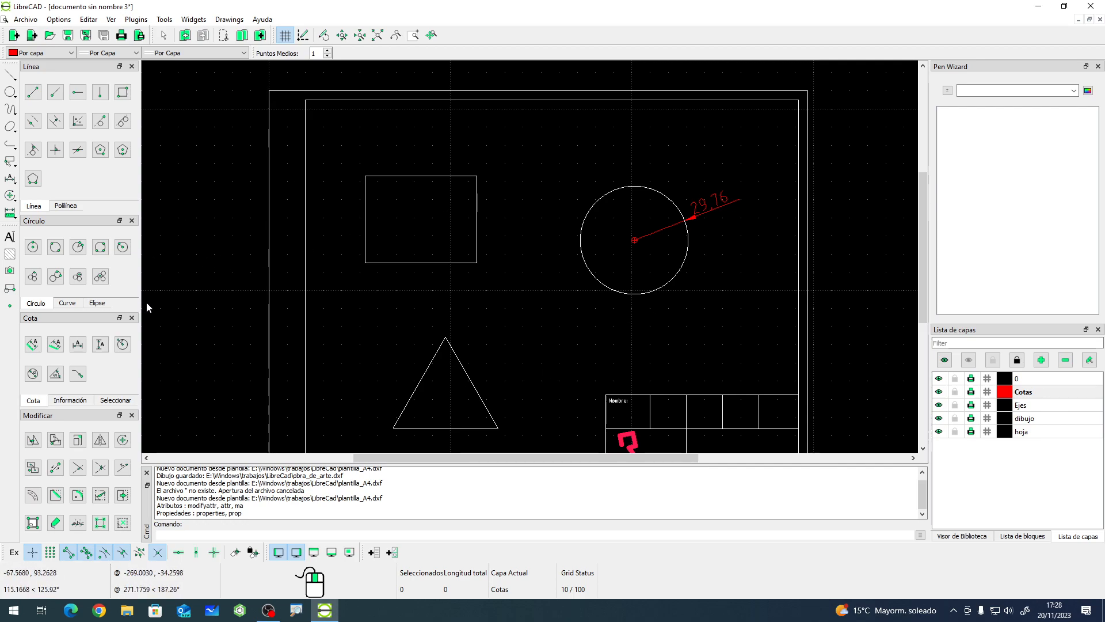
click(123, 344)
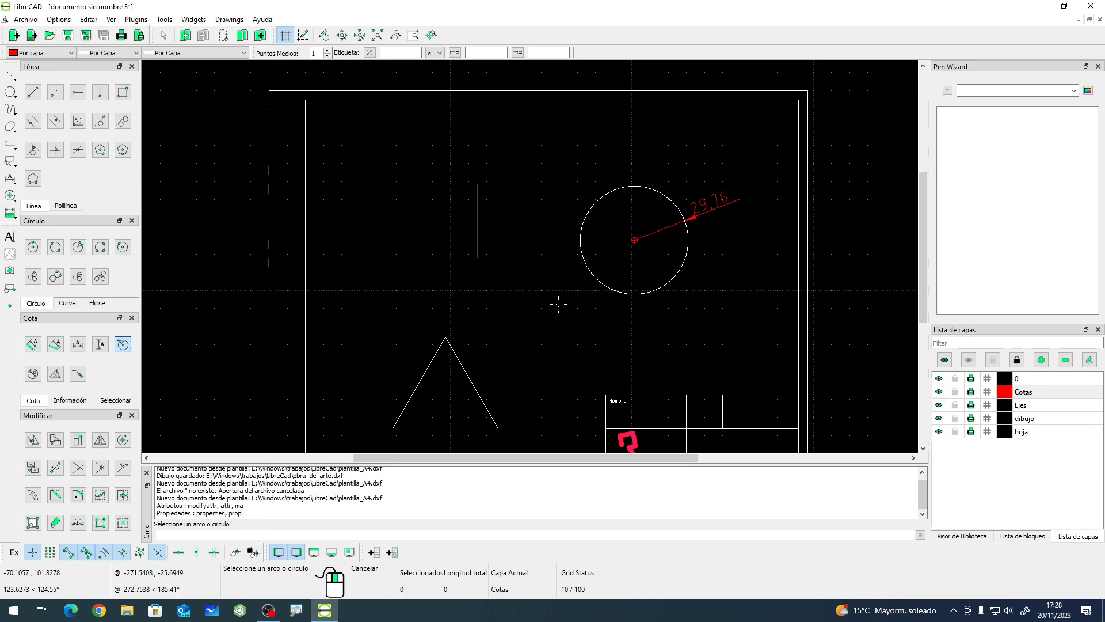
click(586, 264)
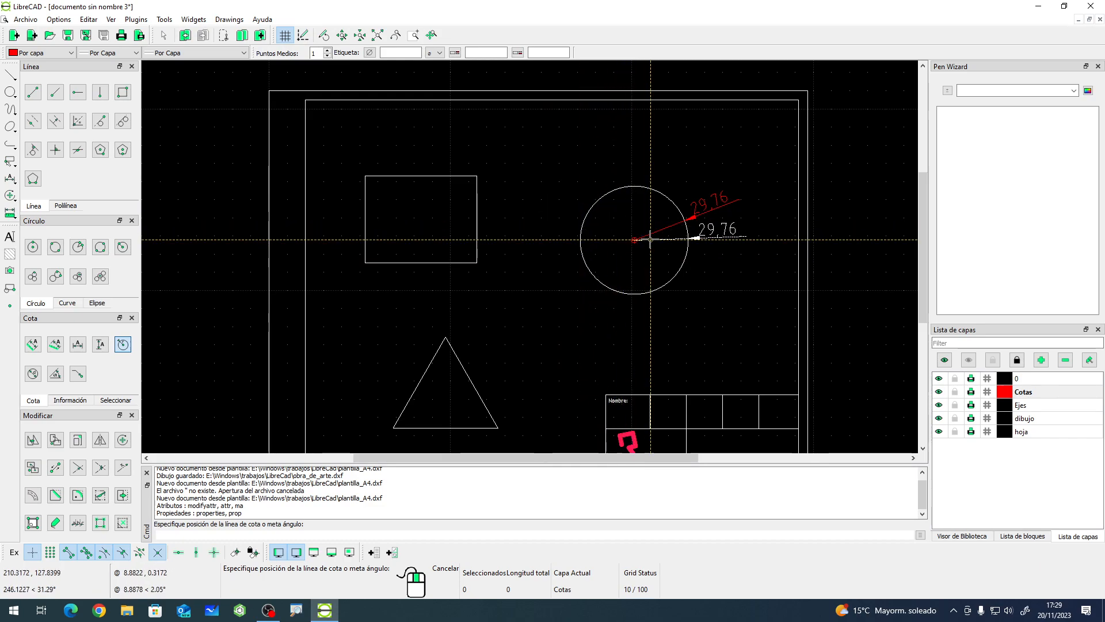
right_click(606, 236)
scroll(605, 235, down, 3)
scroll(670, 265, up, 2)
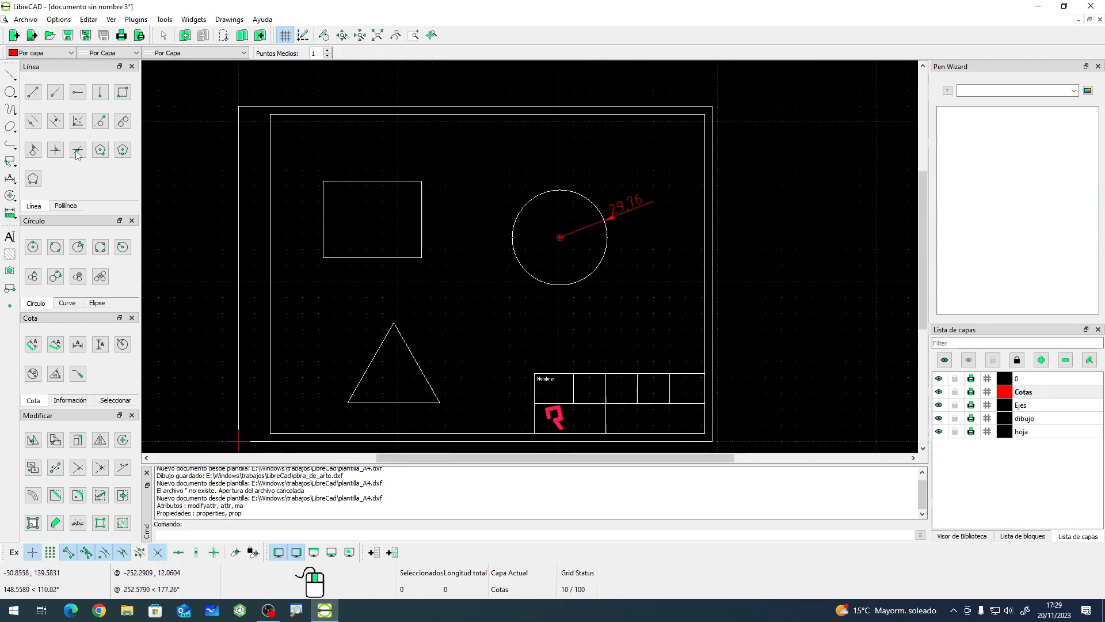
- Draw a second circle by center and point, centred below the first circle between the square and title block
click(10, 92)
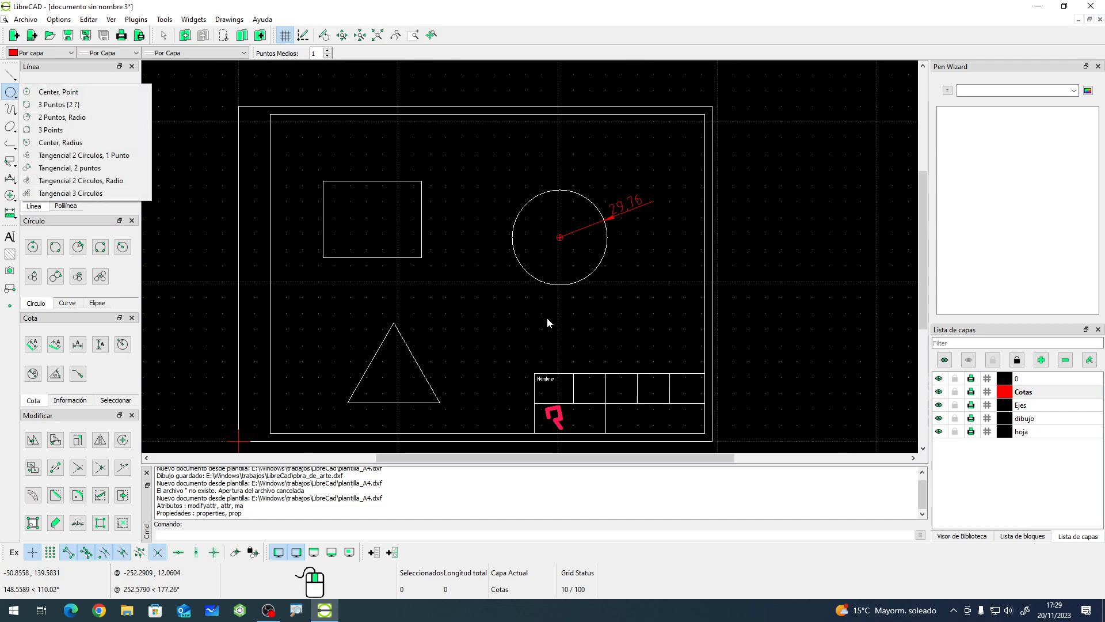
click(89, 92)
click(469, 320)
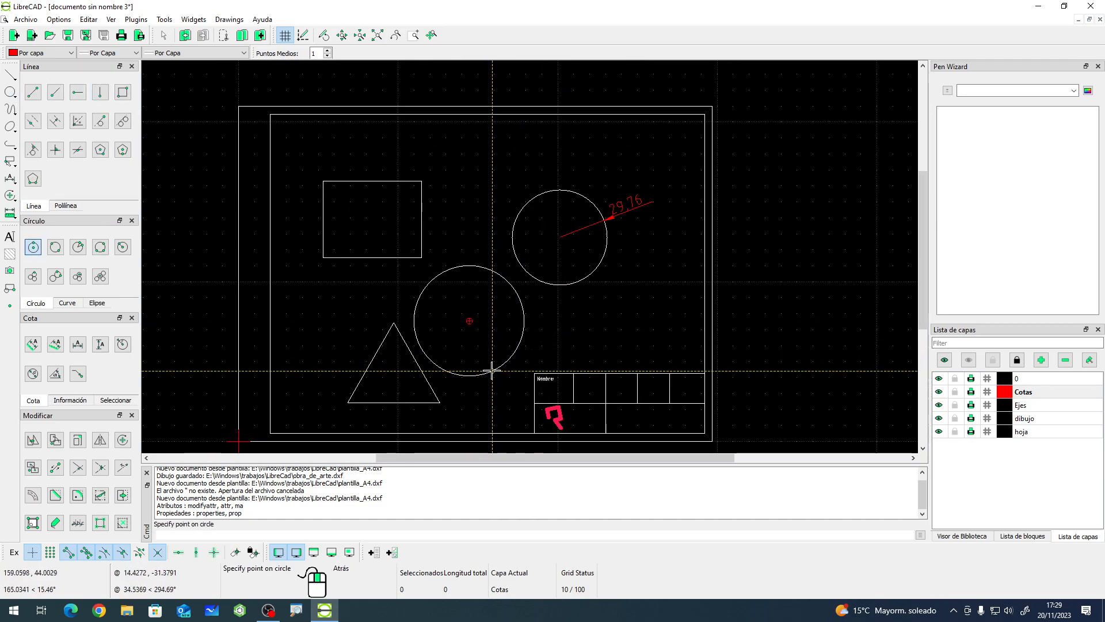
click(527, 321)
right_click(474, 298)
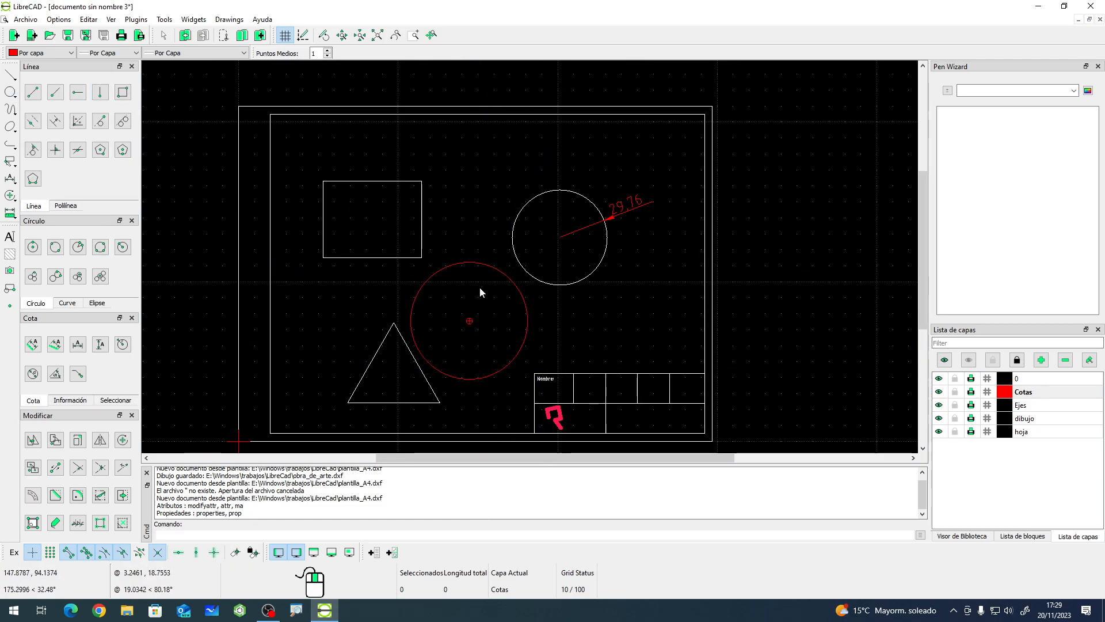
- Move the new circle to the dibujo layer
click(496, 266)
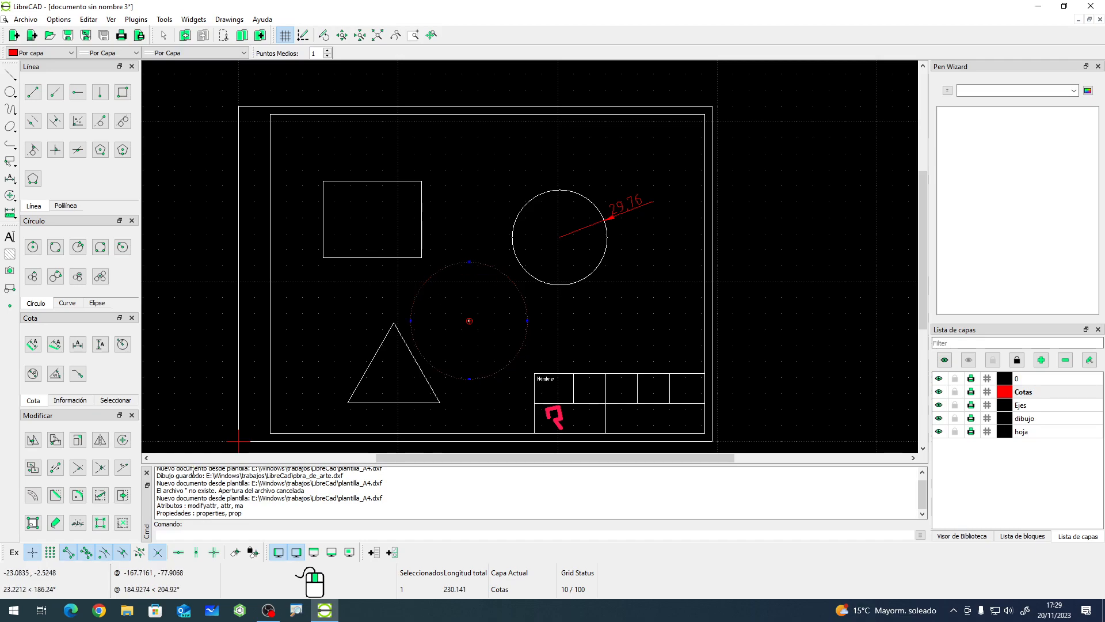
click(34, 523)
click(78, 522)
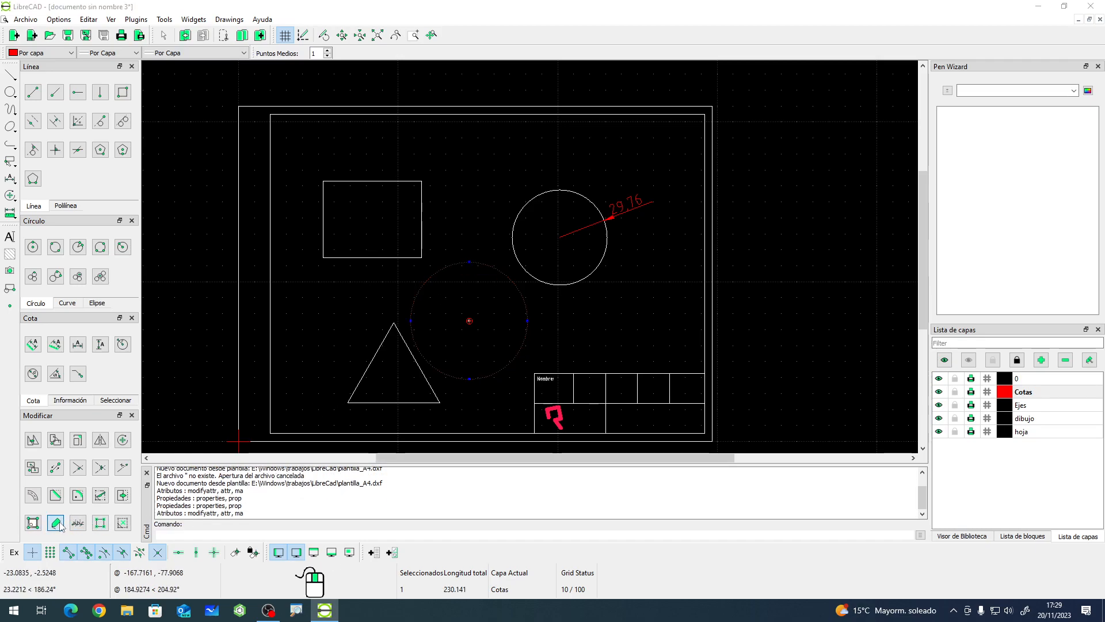
click(588, 257)
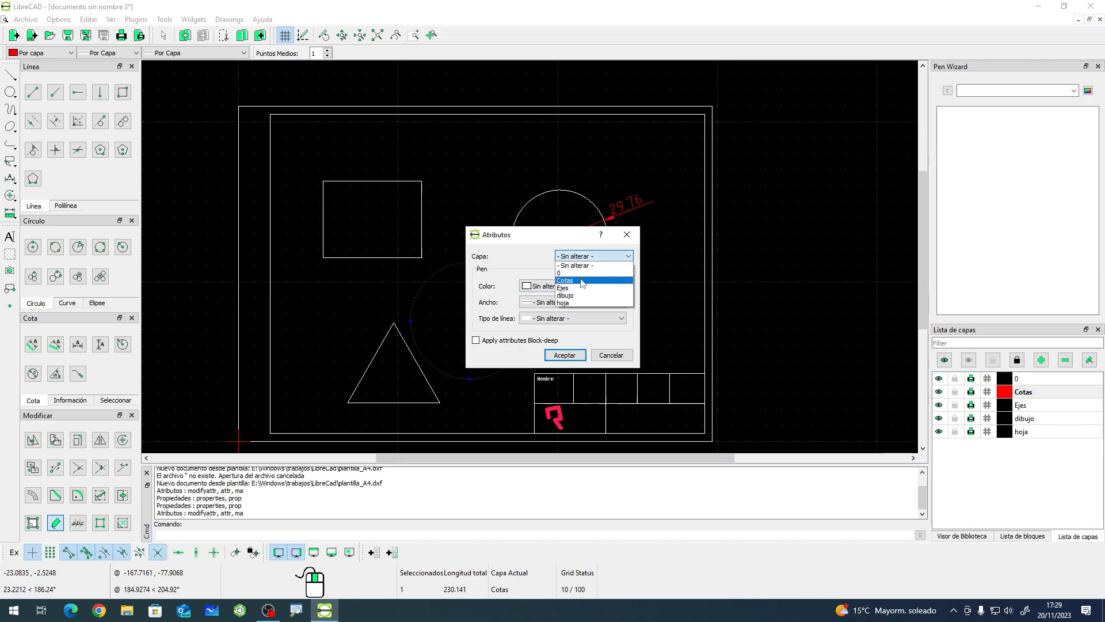
click(581, 295)
click(565, 355)
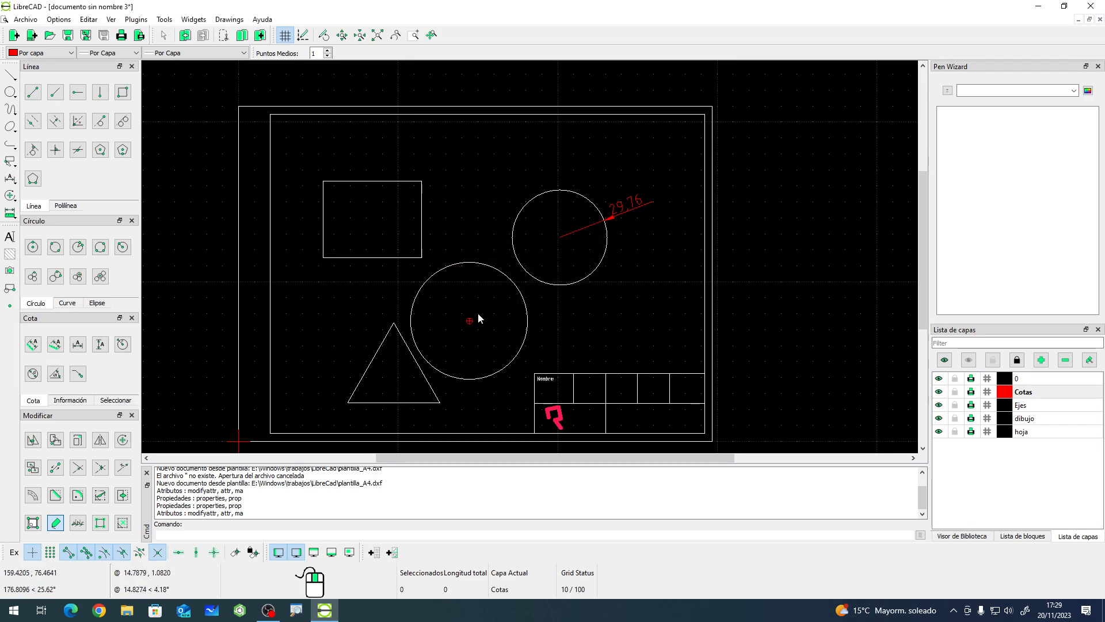
- Add a radial dimension to the new circle with its label inside, toward the upper-left edge
click(340, 318)
click(412, 320)
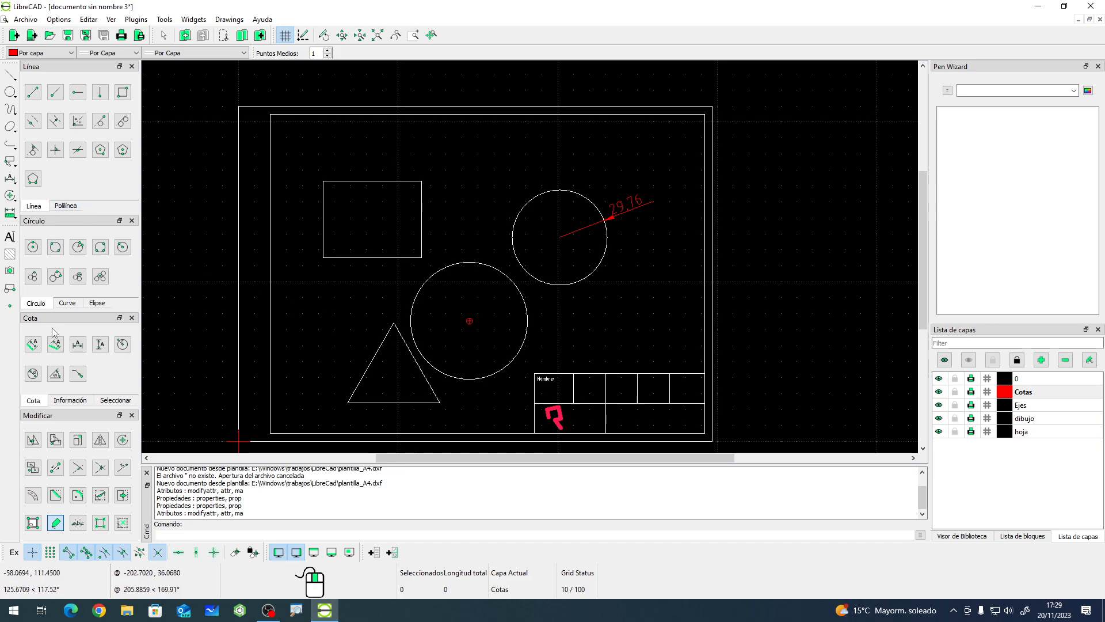
click(123, 344)
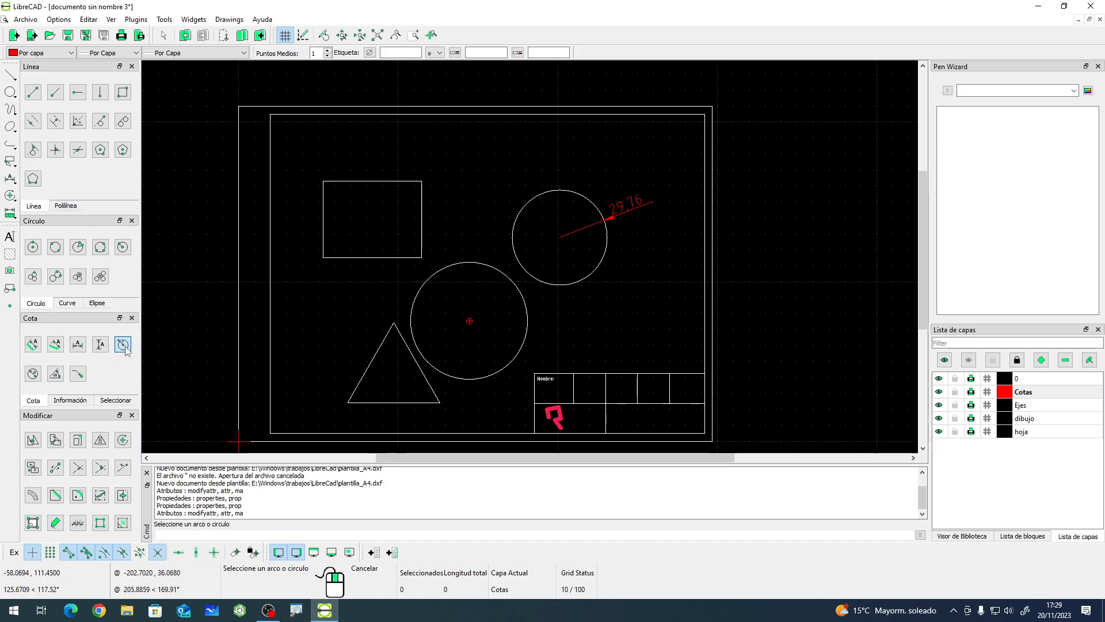
click(425, 291)
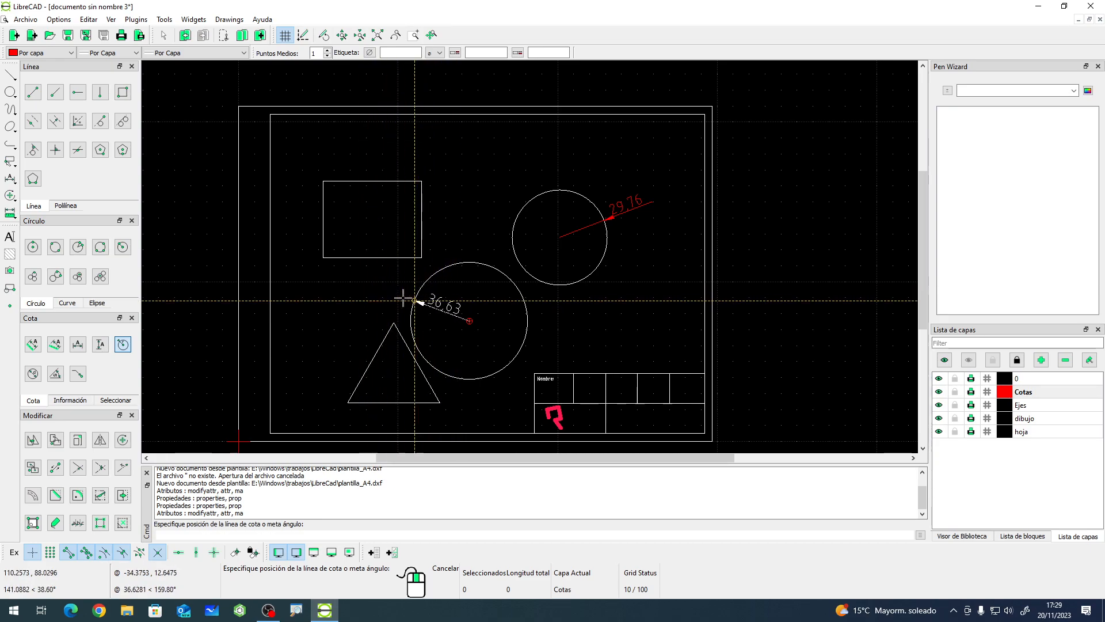
click(364, 295)
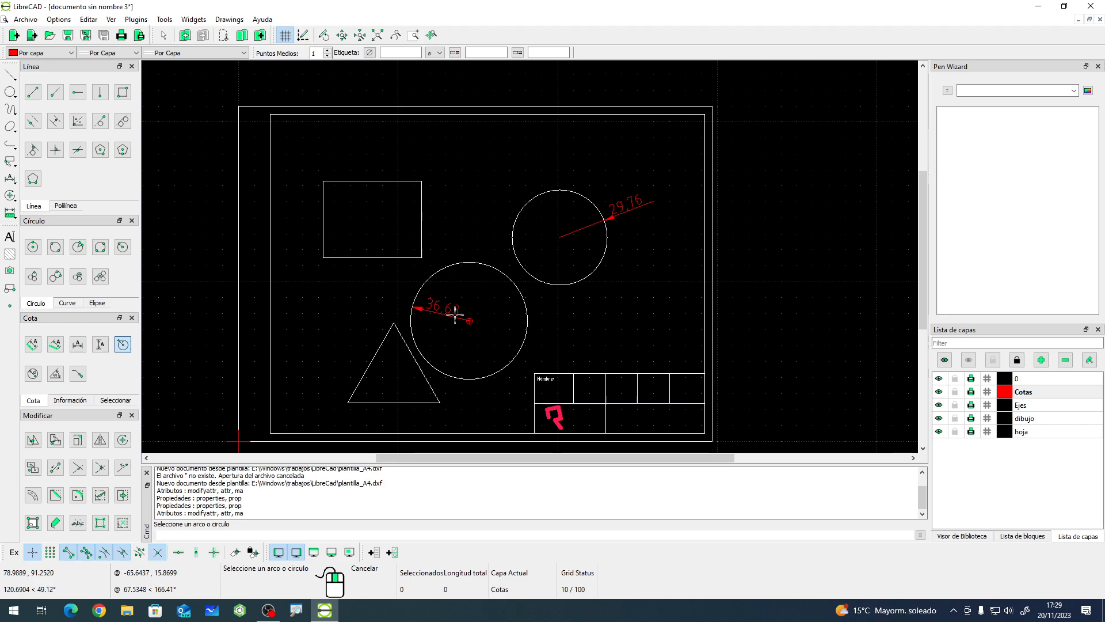
- Review the new radial dimension's properties and accept them, then delete both radial dimensions
right_click(372, 294)
click(444, 312)
click(33, 522)
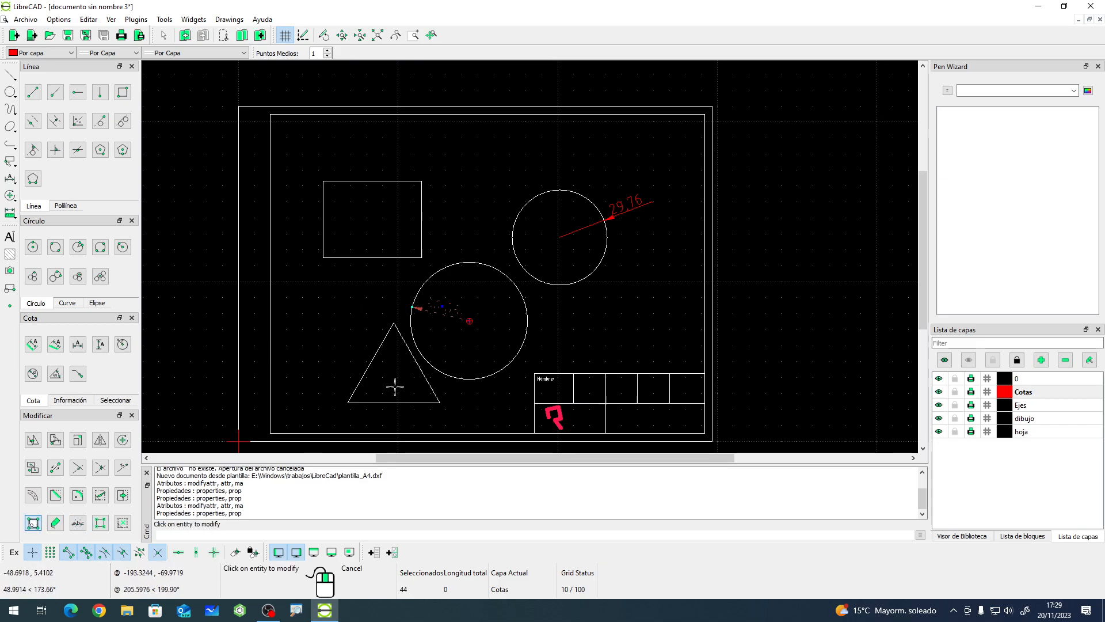
click(449, 312)
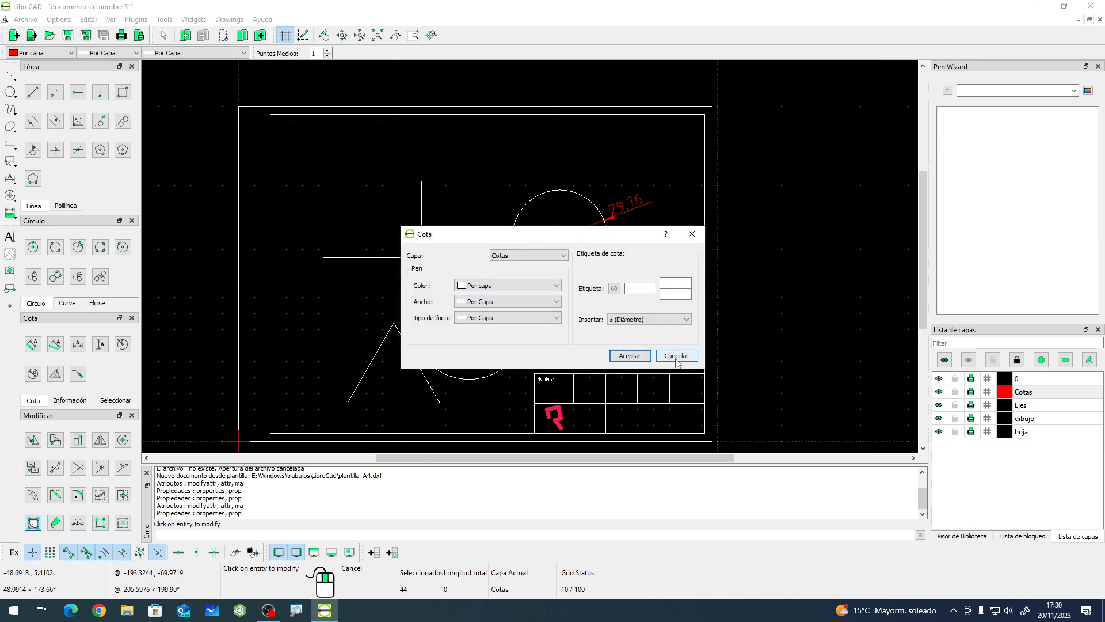
click(630, 355)
right_click(577, 340)
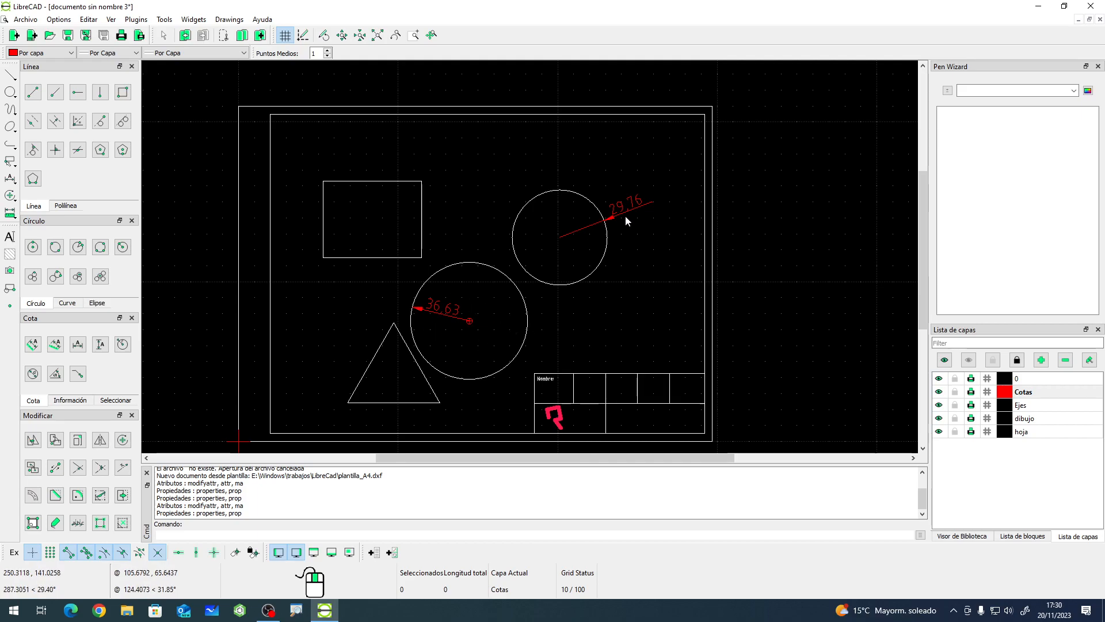
click(458, 312)
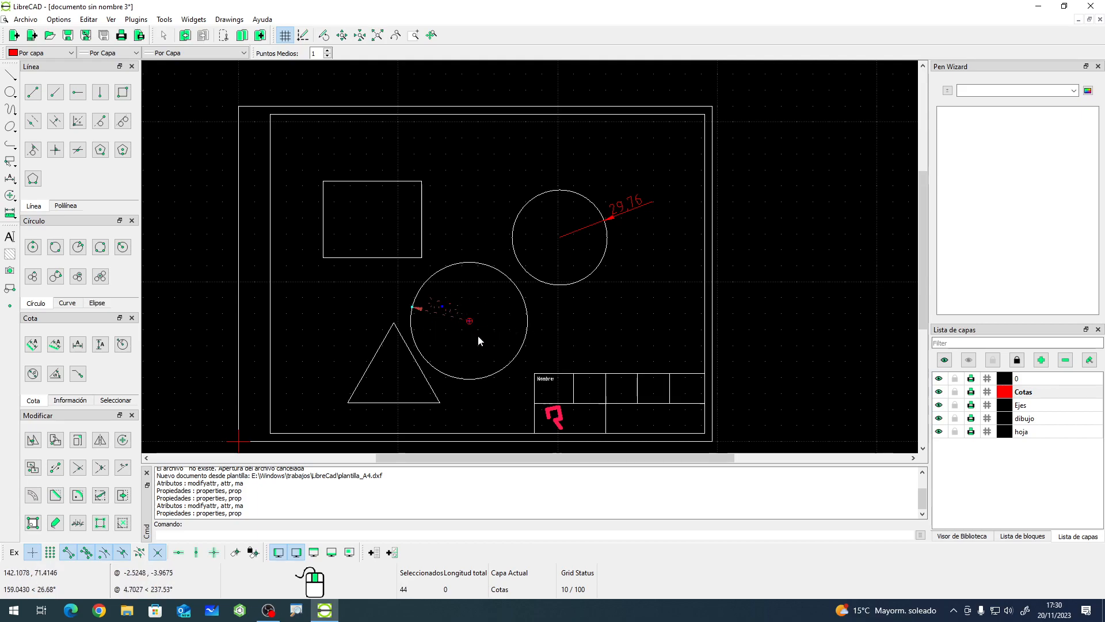
click(629, 211)
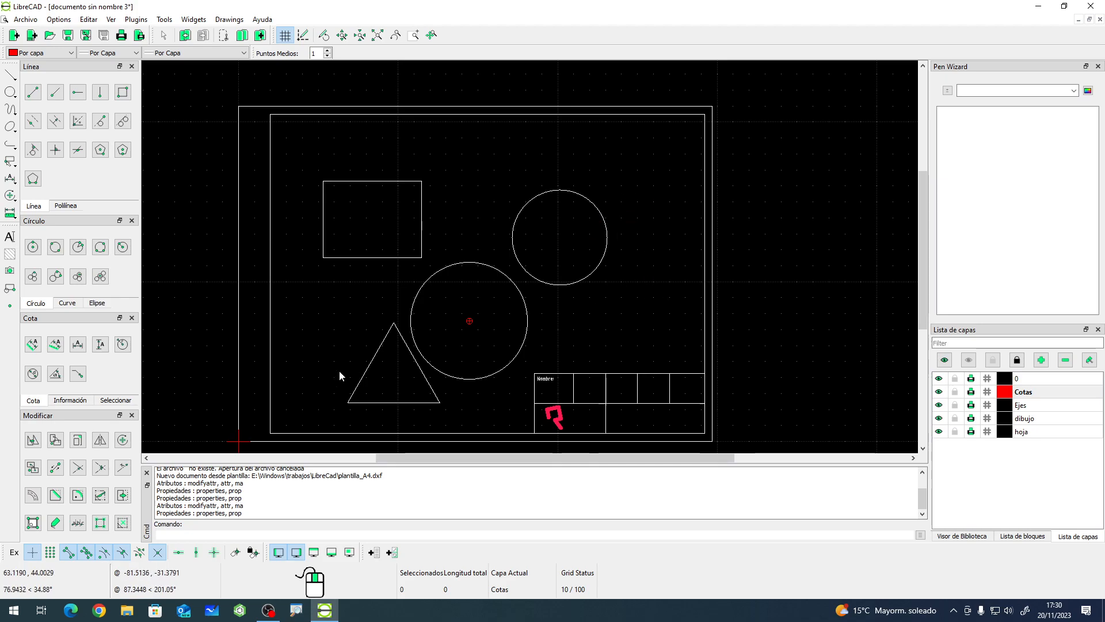
- Add a diameter dimension across the upper-right circle with the diameter symbol enabled in its label
click(32, 374)
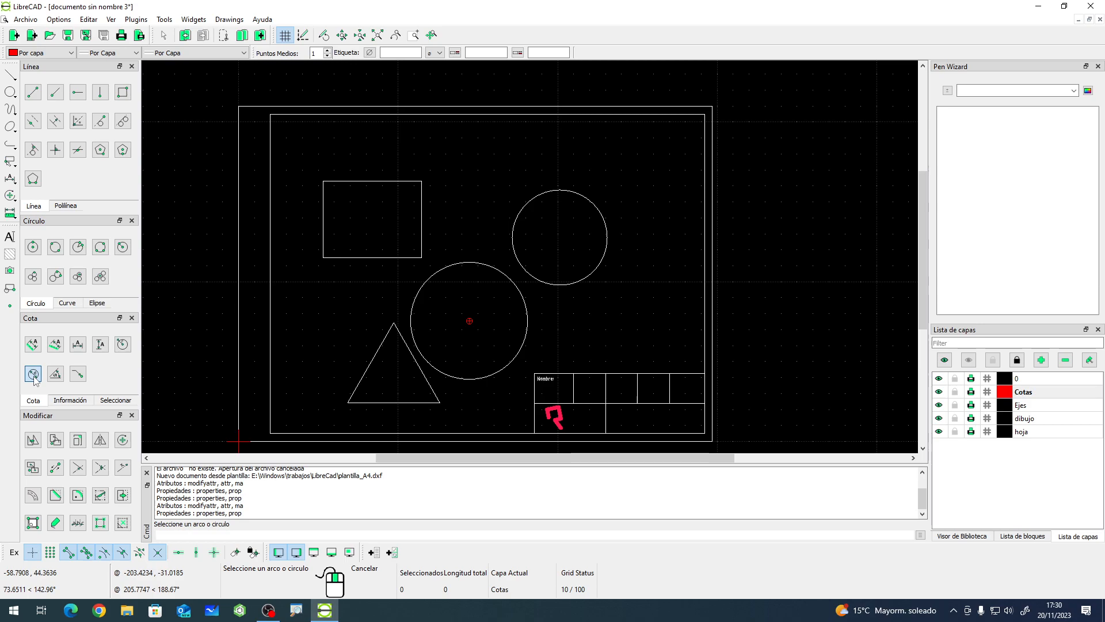
click(608, 225)
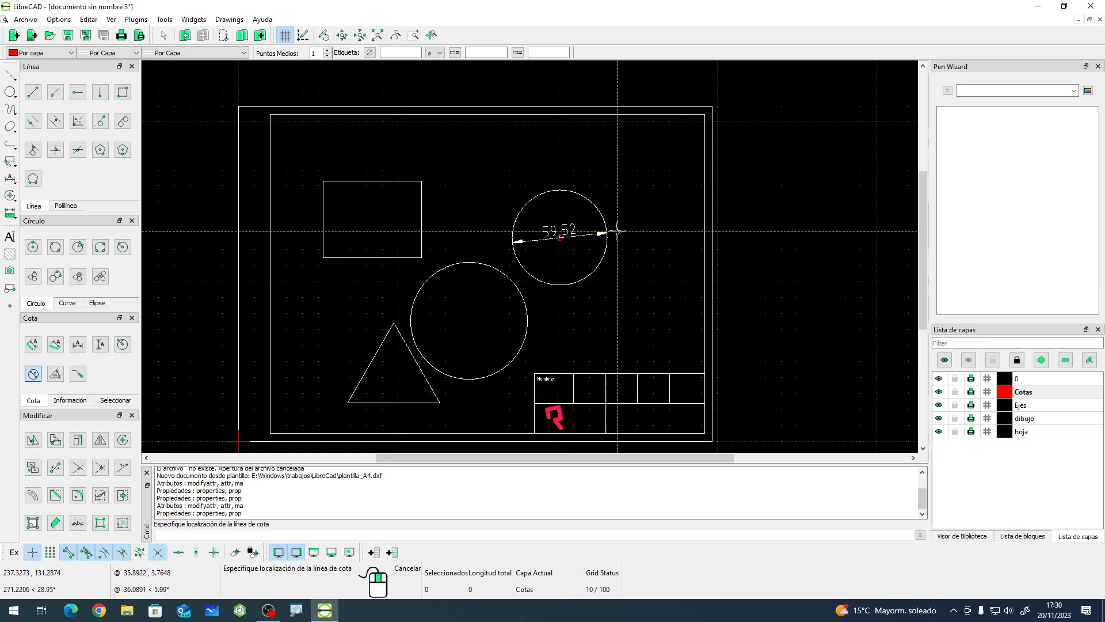
click(370, 53)
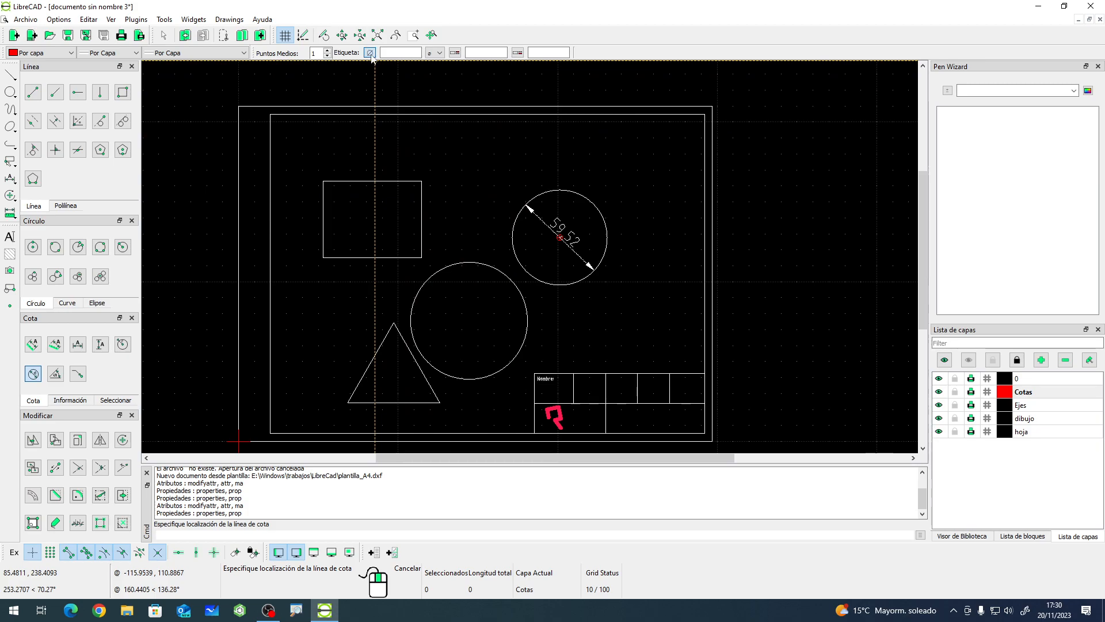
click(593, 229)
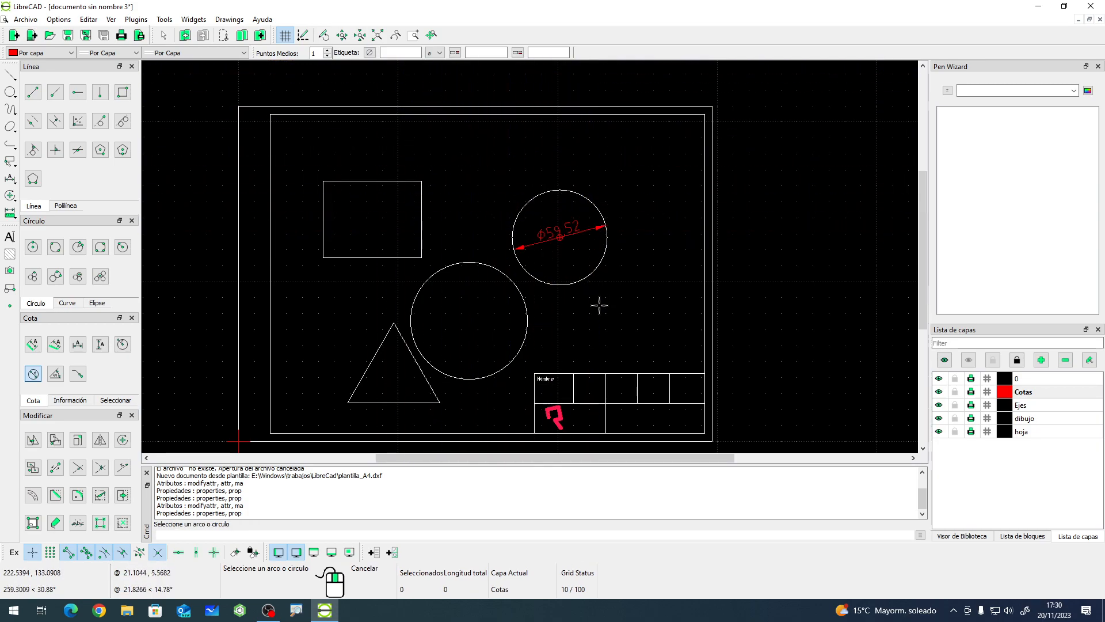
- Add a diameter dimension across the lower circle
click(525, 302)
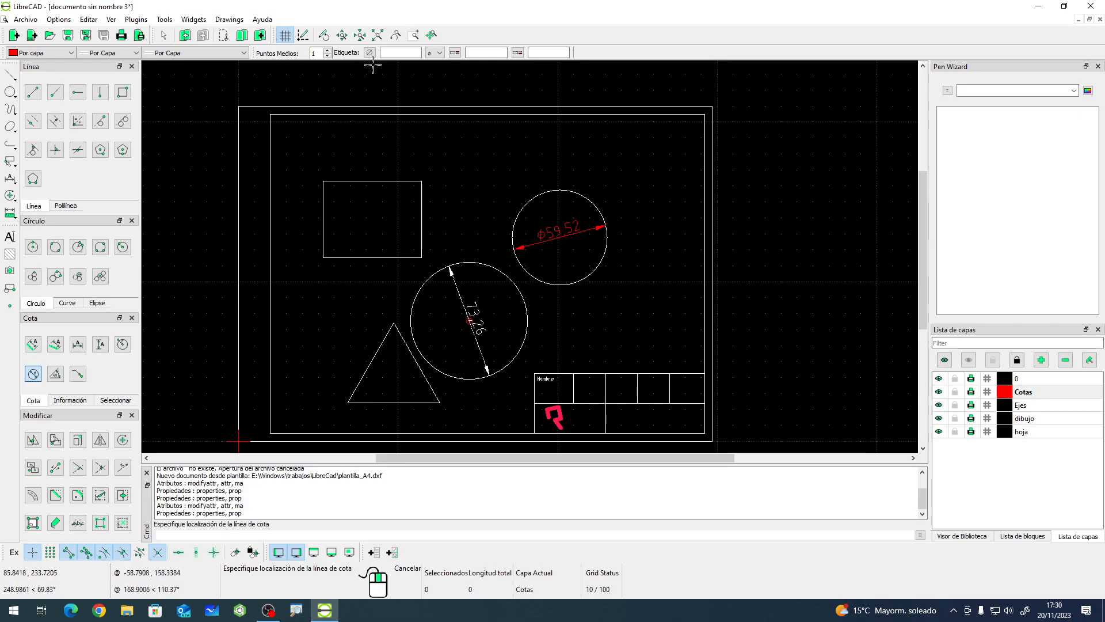
click(541, 307)
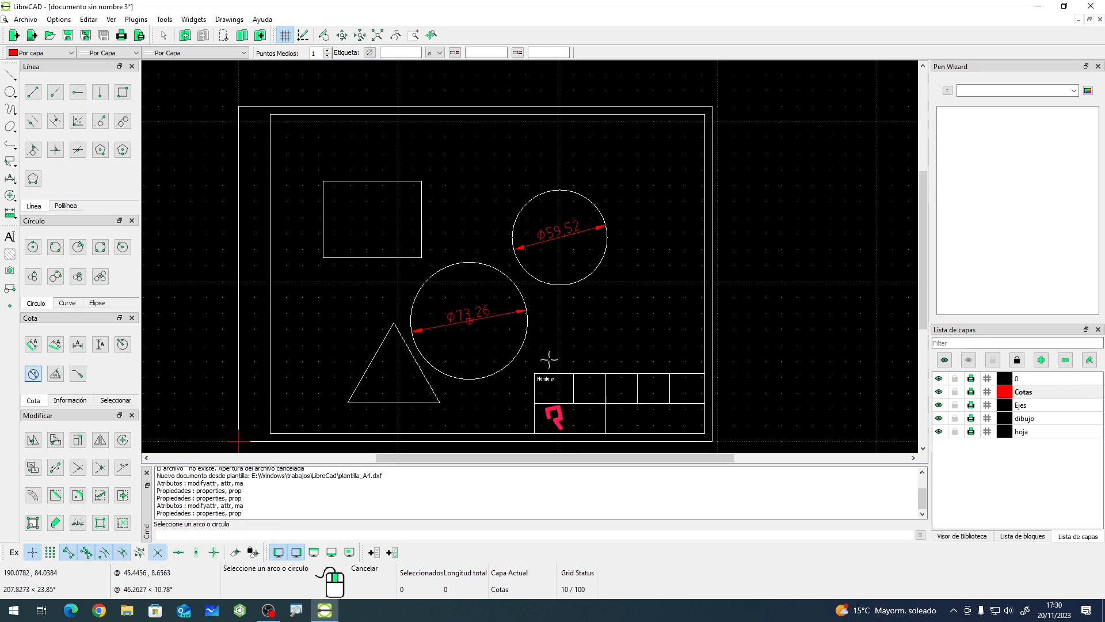
right_click(531, 320)
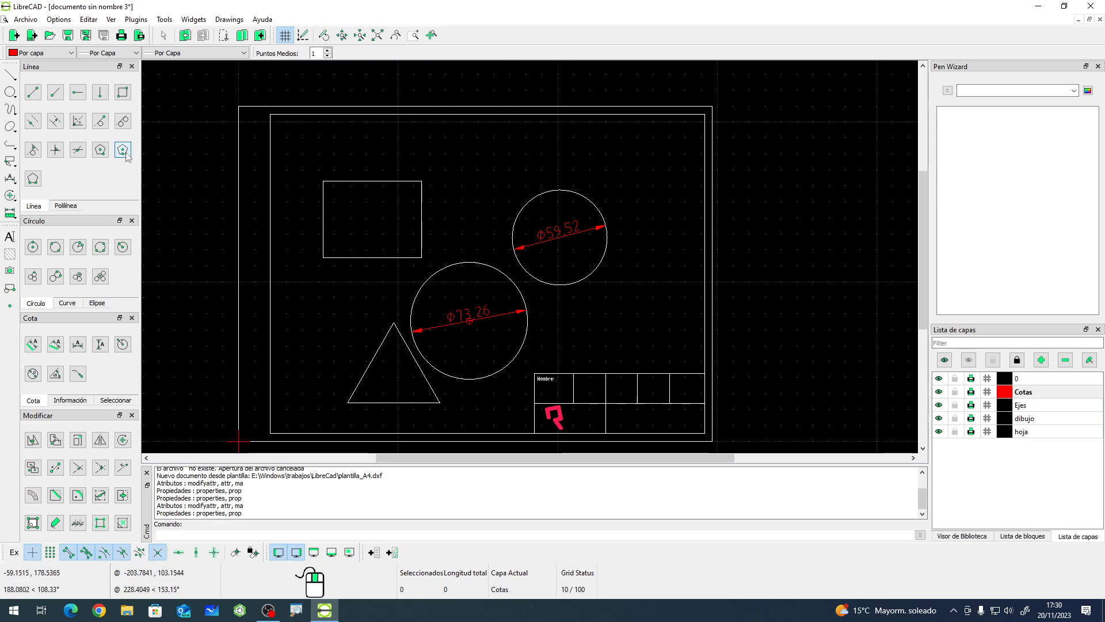
- Draw a small circle of about 14 mm diameter to the right of the lower large circle, above the title block
click(33, 247)
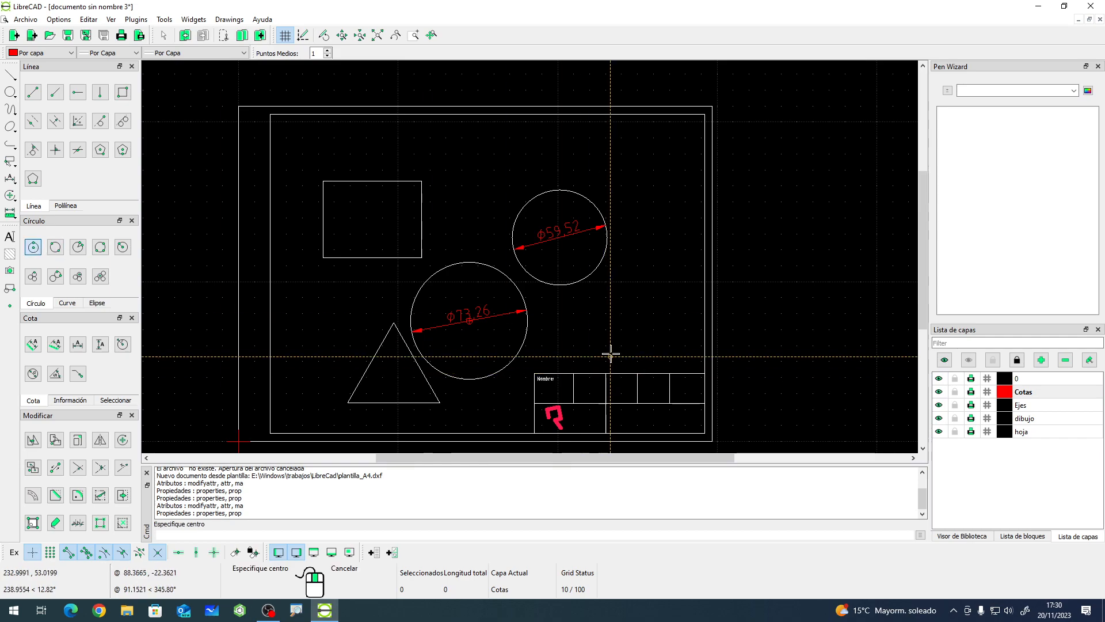
click(611, 339)
right_click(596, 340)
click(610, 339)
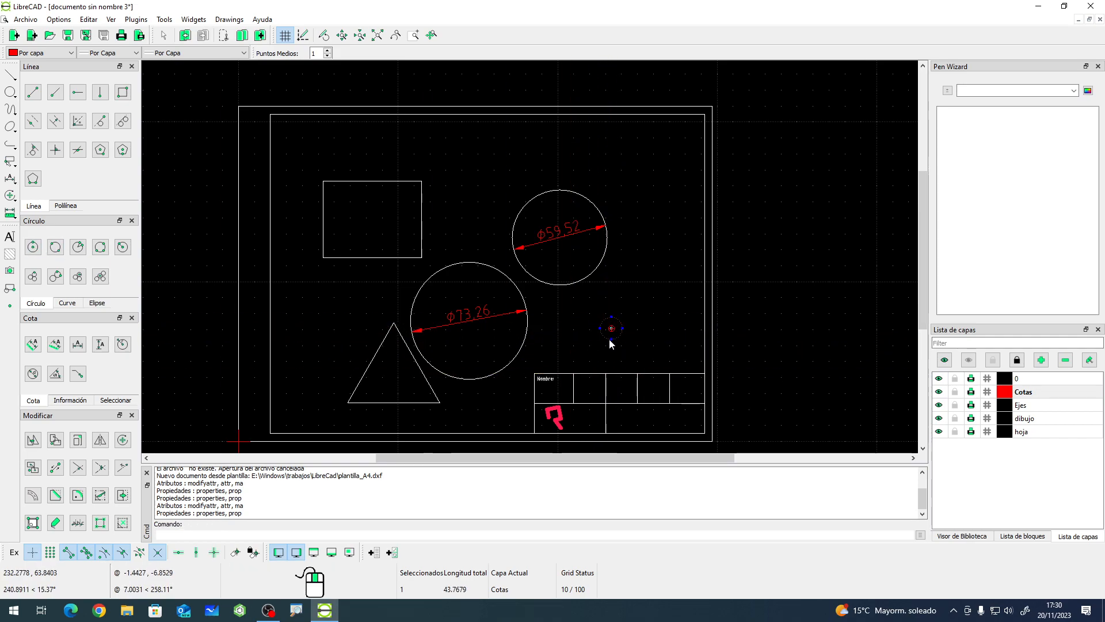
- Move the small circle to the dibujo layer
click(55, 522)
click(593, 255)
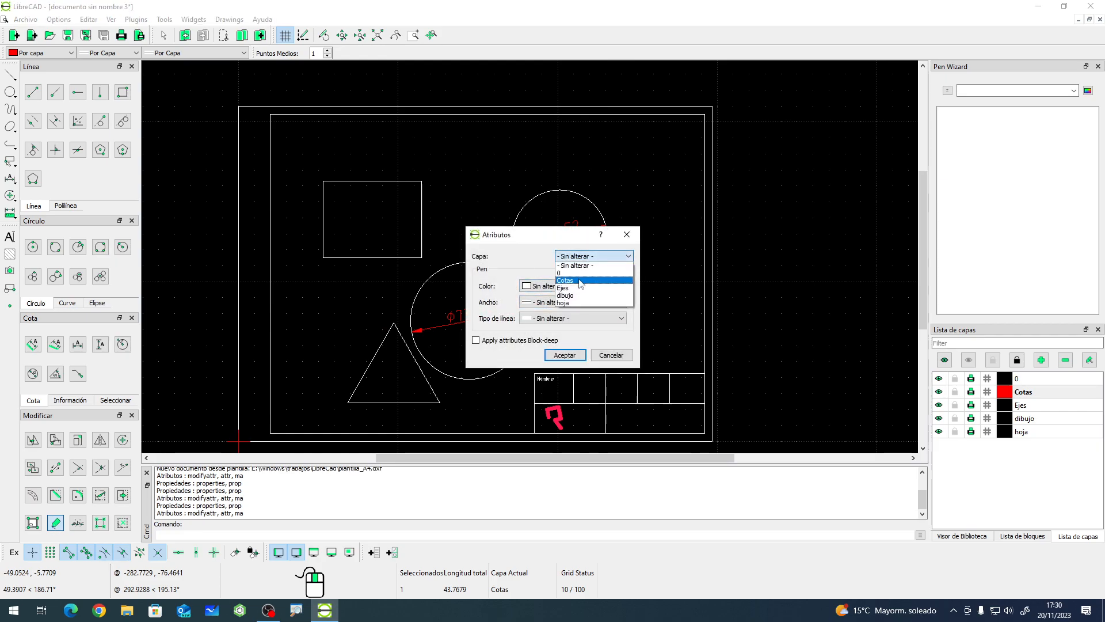
click(578, 295)
click(564, 355)
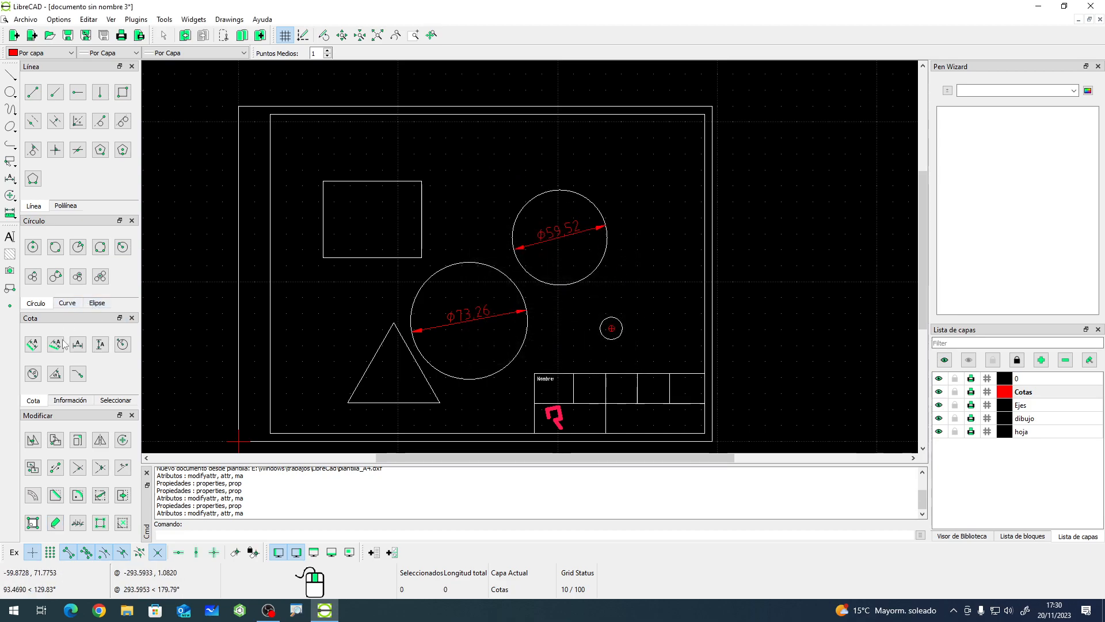
- Add a diameter dimension to the small circle with the diameter symbol enabled in its label
click(43, 374)
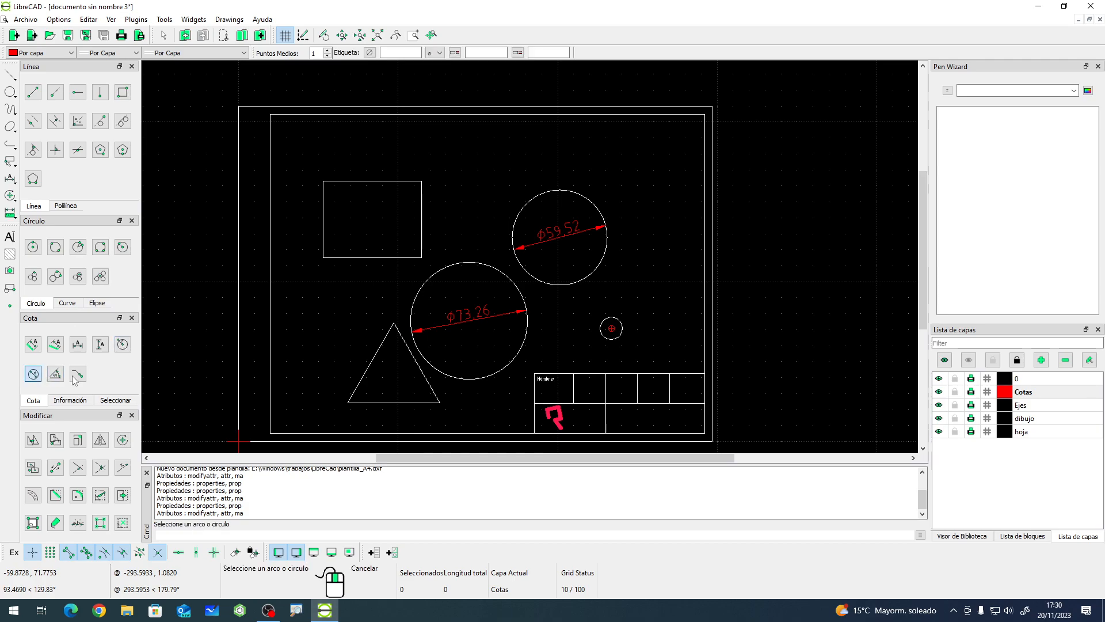
click(619, 317)
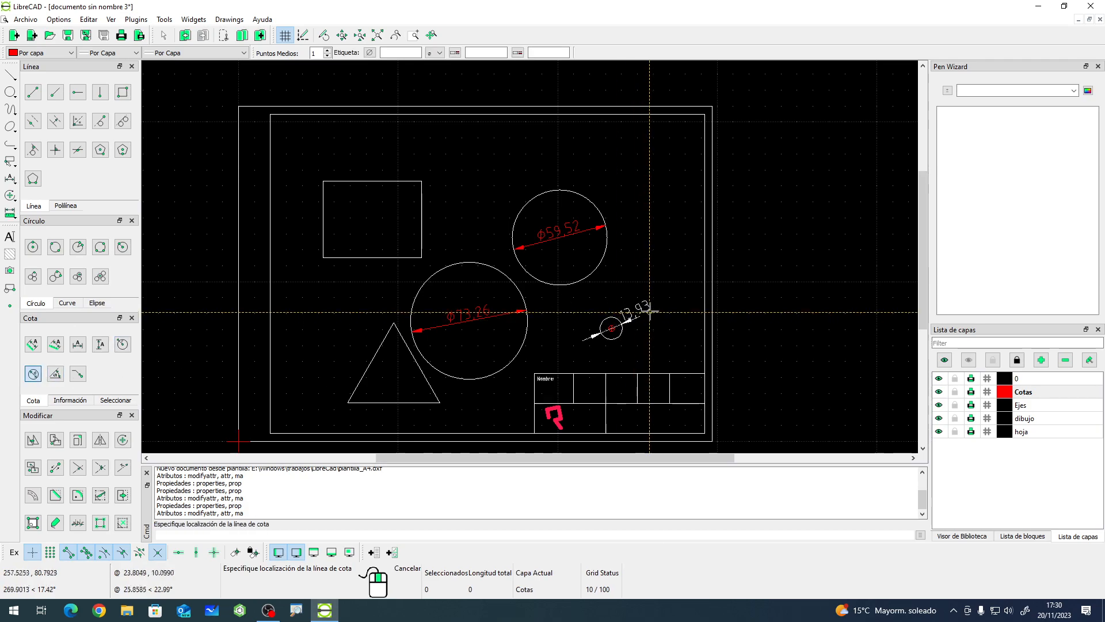
click(369, 53)
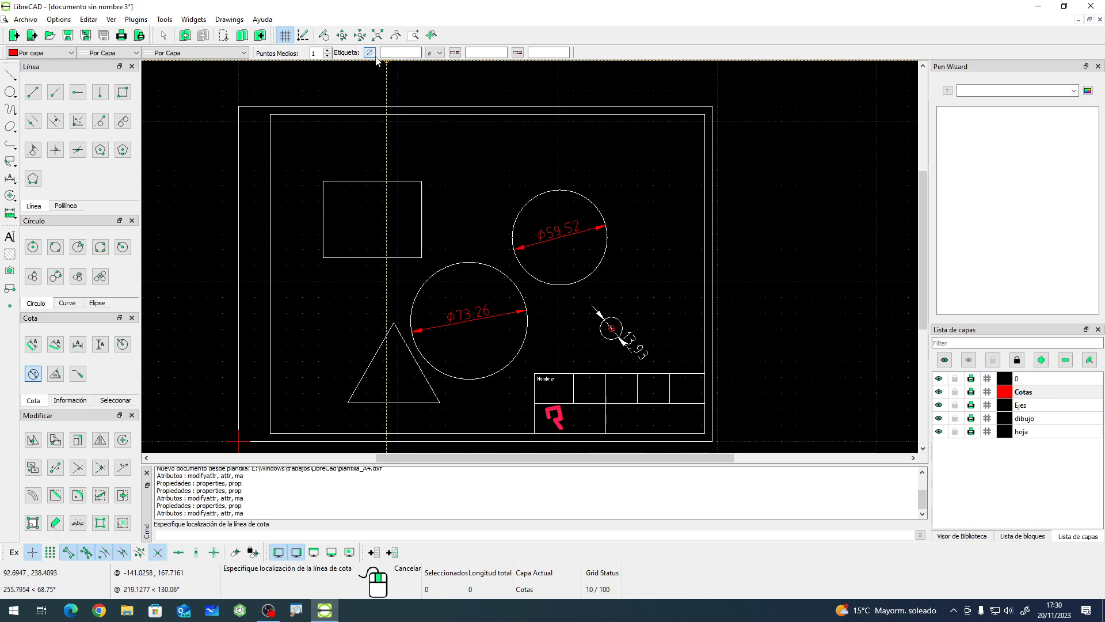
click(672, 296)
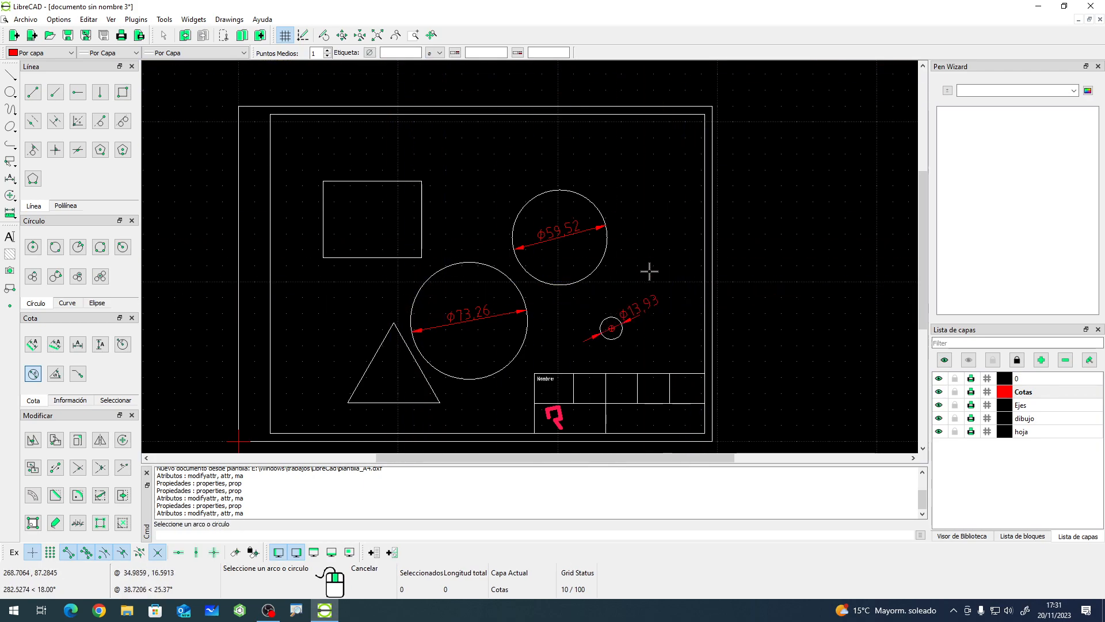
right_click(605, 268)
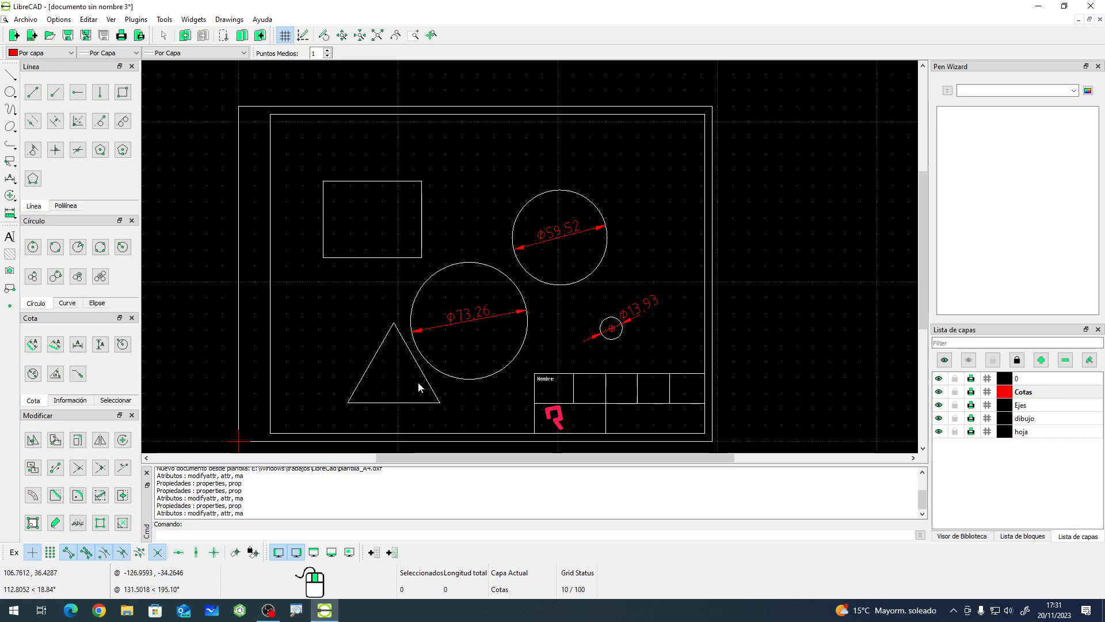
- Add an angular dimension between the triangle's base and its left side
scroll(417, 382, up, 2)
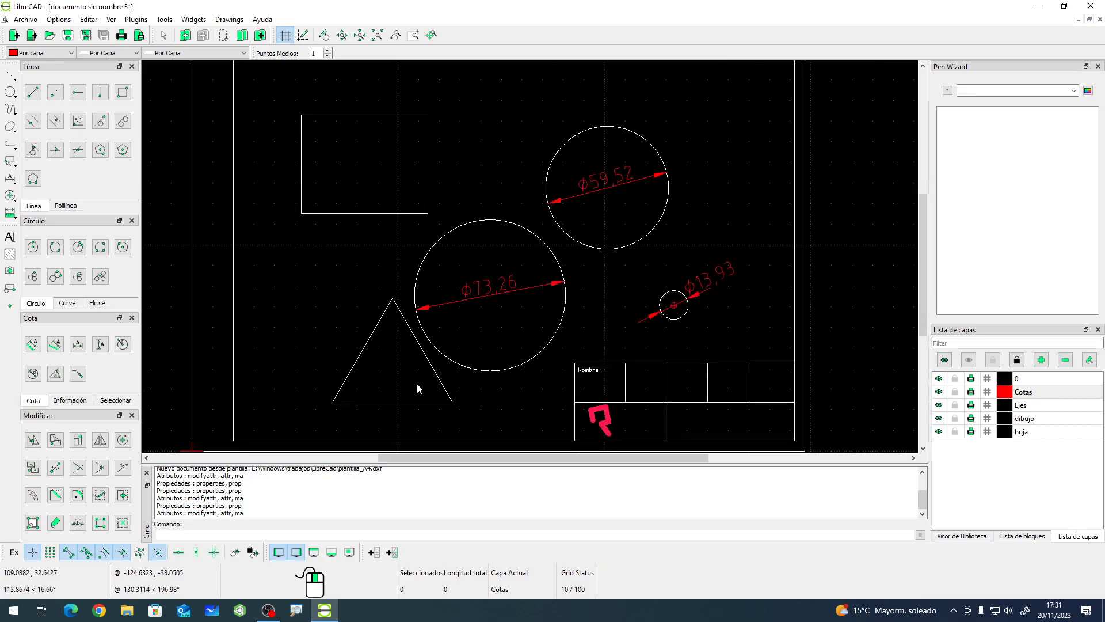
click(55, 375)
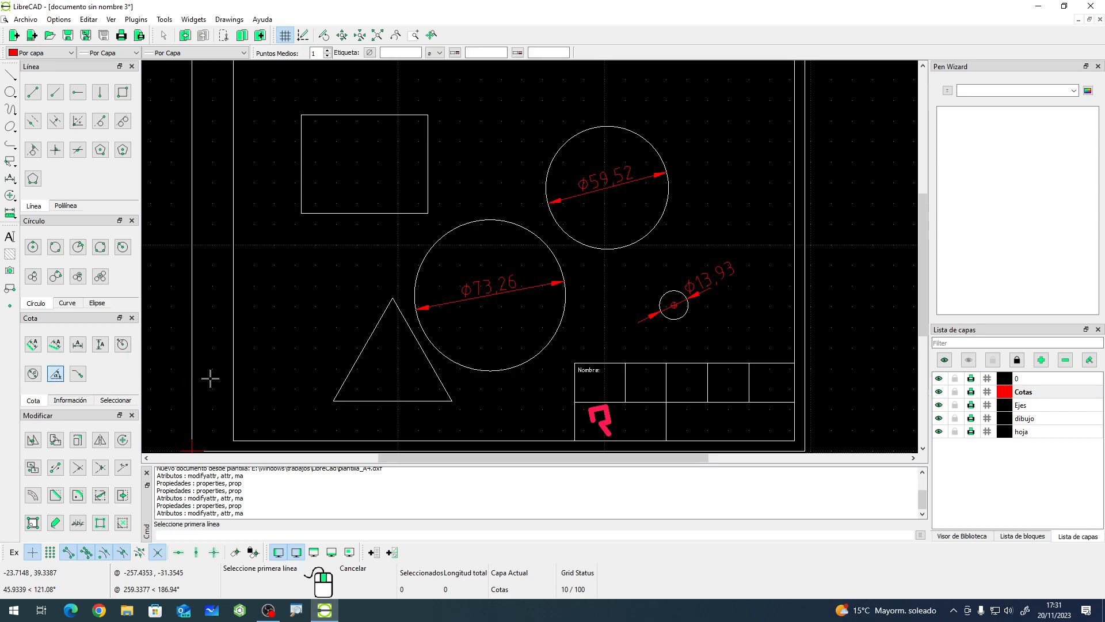
click(379, 400)
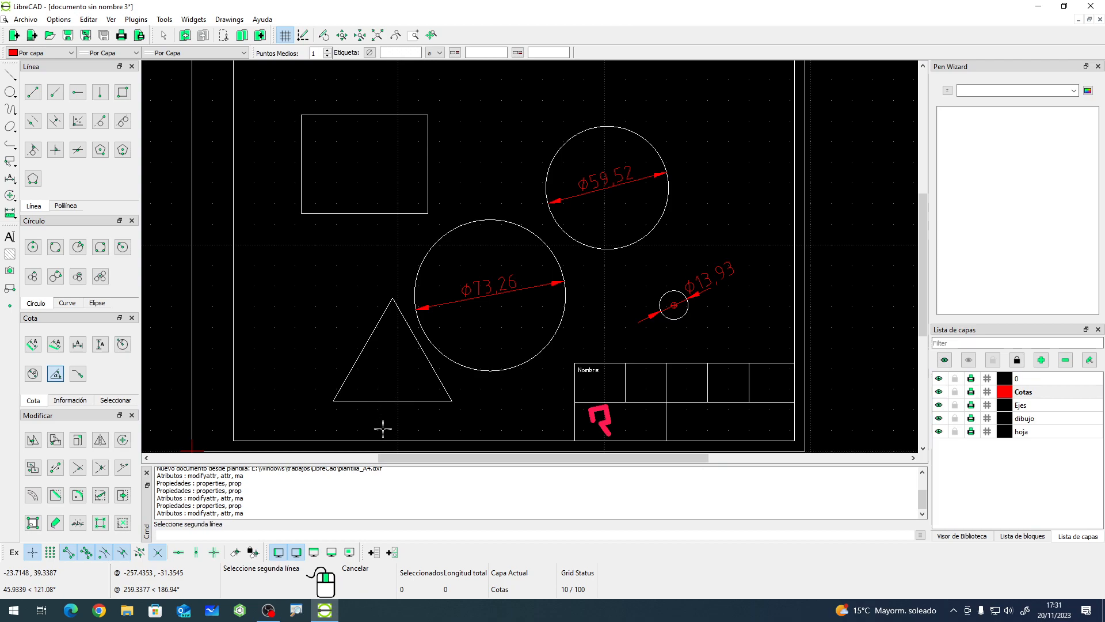
click(357, 359)
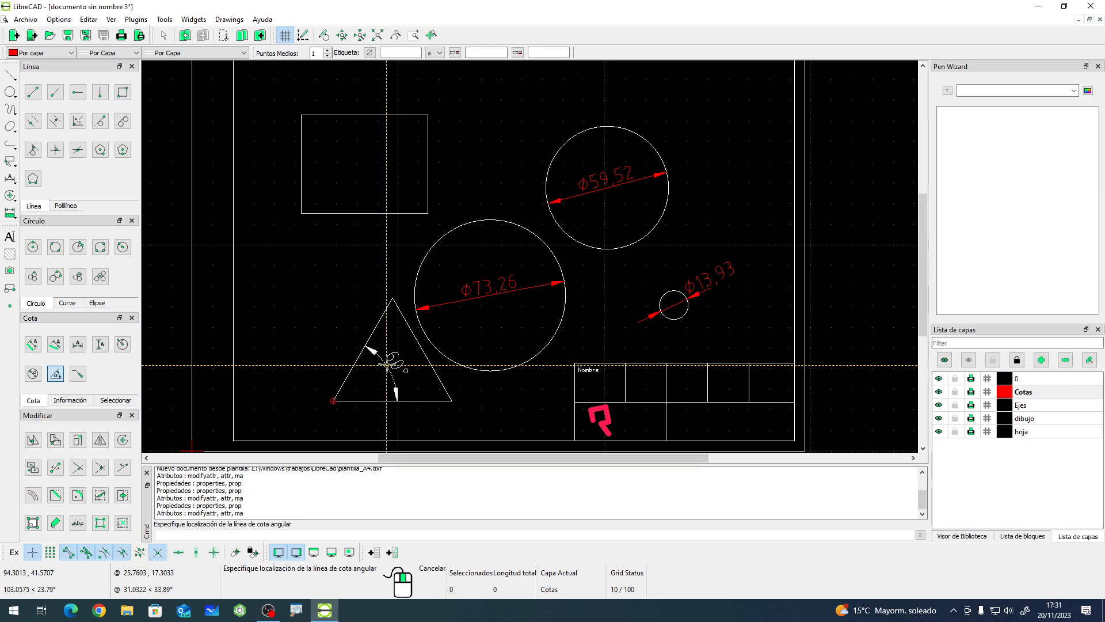
click(390, 364)
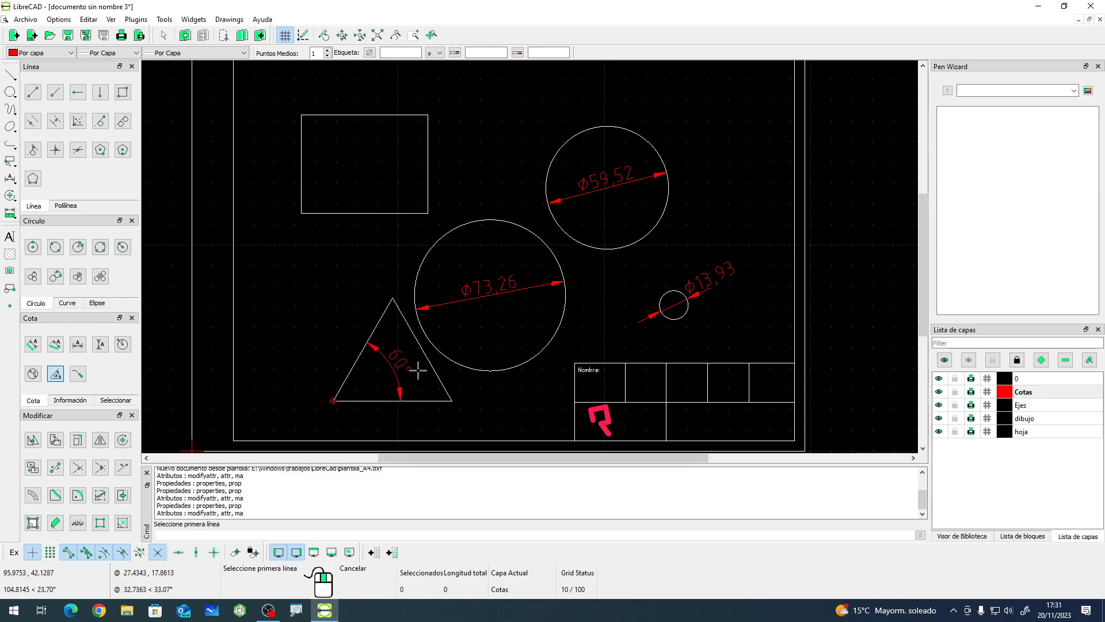
- Add an angular dimension between the rectangle's left and bottom edges
click(302, 178)
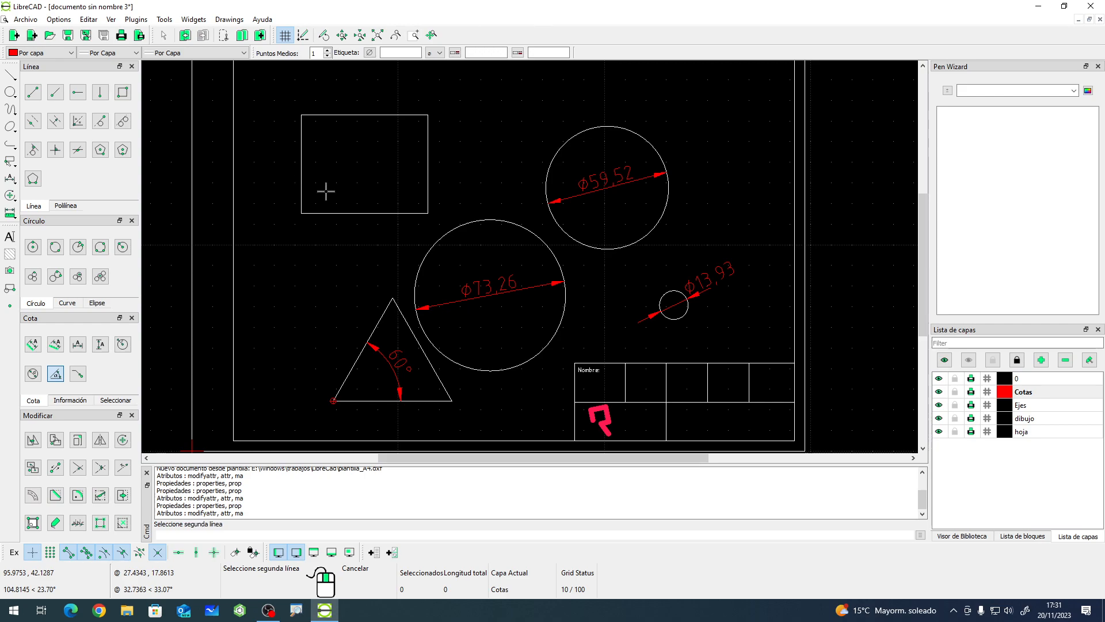
click(343, 213)
click(348, 191)
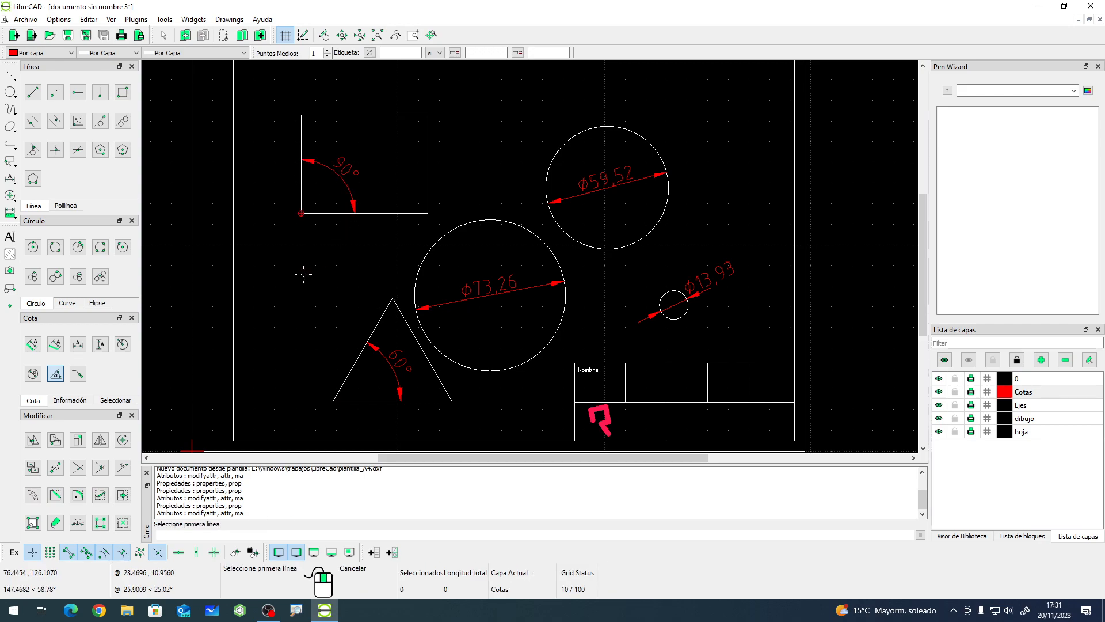
right_click(340, 335)
scroll(342, 338, down, 2)
scroll(389, 147, up, 1)
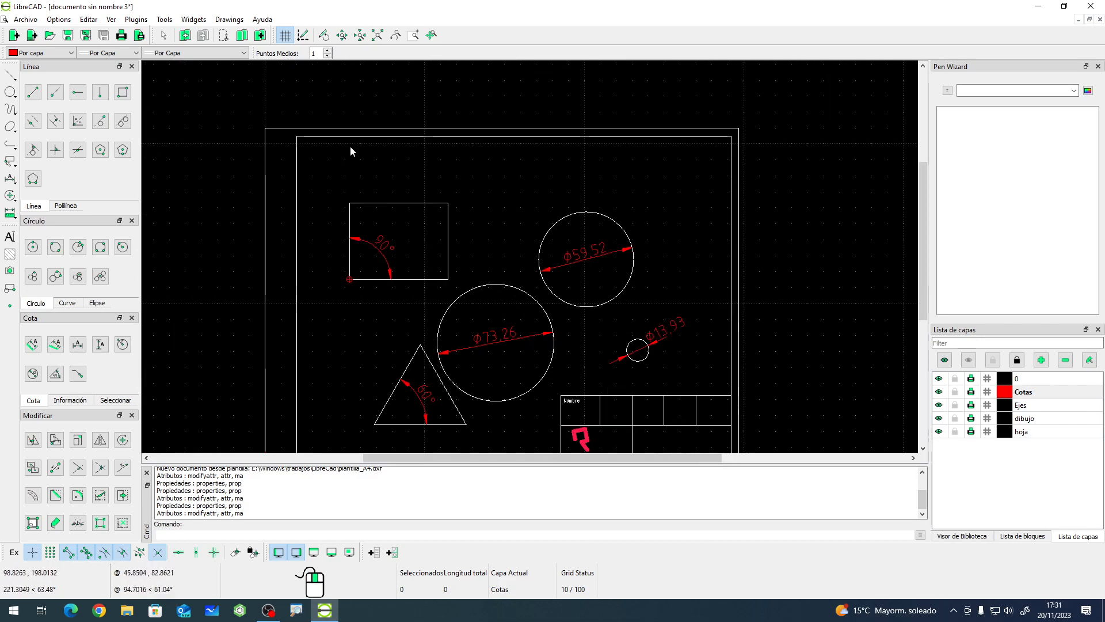
- Draw two non-parallel lines, one above the upper-left circle area and one crossing the upper-right circle
click(33, 92)
click(537, 162)
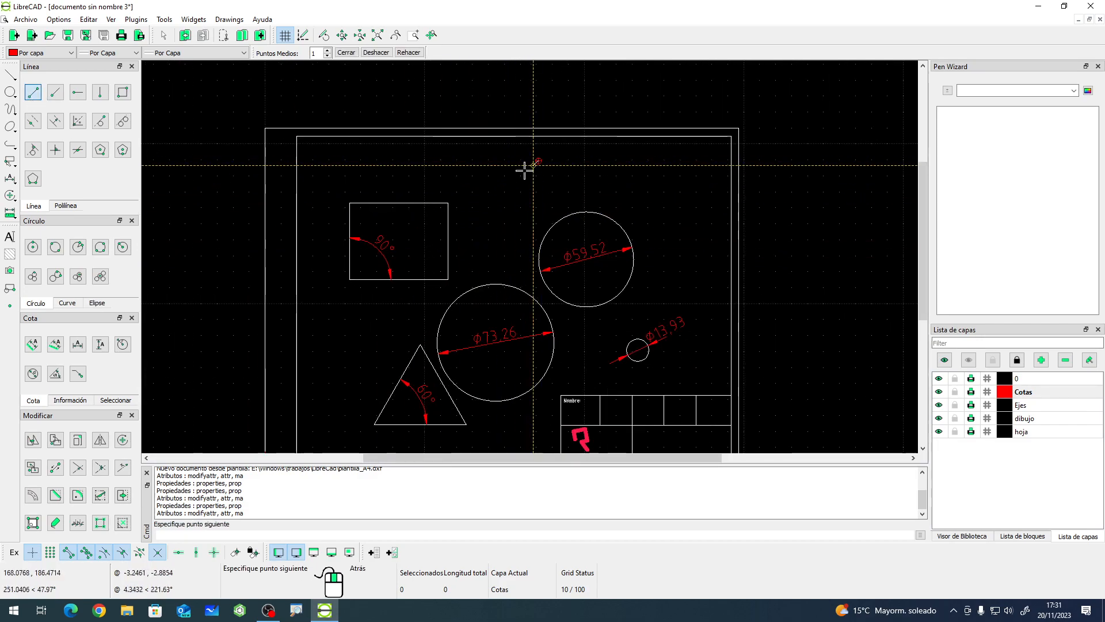
click(473, 241)
right_click(501, 233)
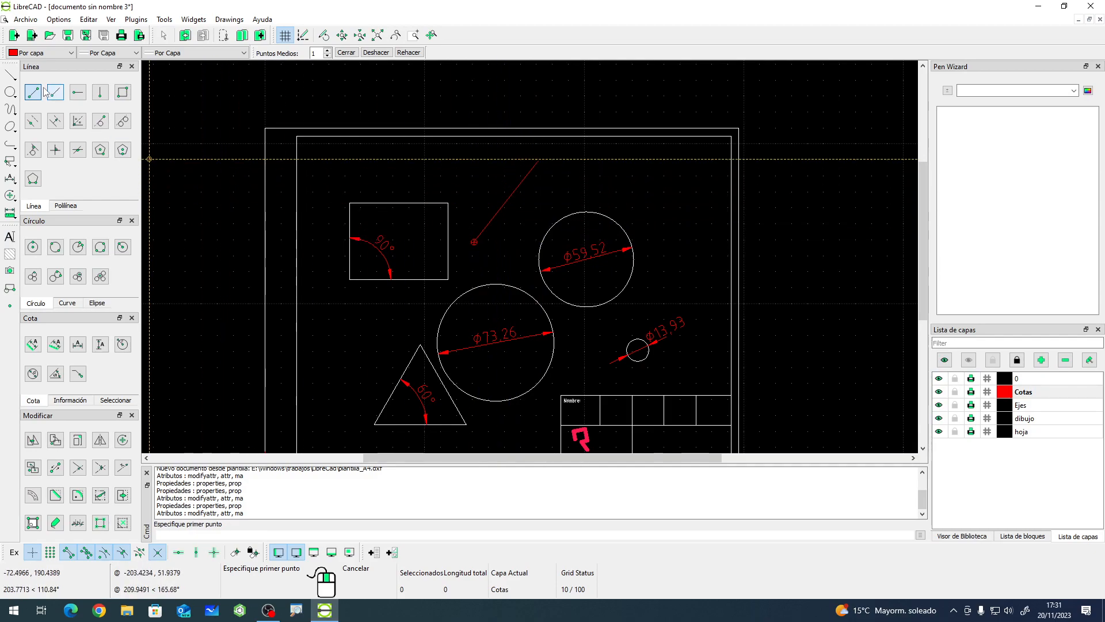
click(478, 313)
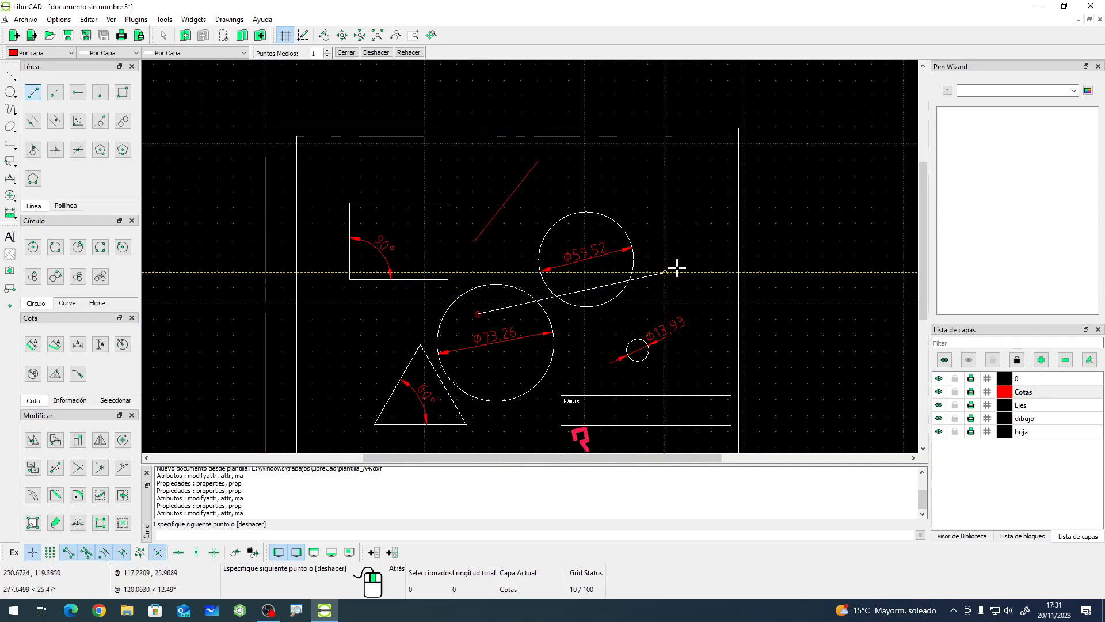
click(684, 260)
right_click(641, 198)
right_click(492, 210)
- Select both new lines and move them to the dibujo layer
click(491, 219)
click(549, 296)
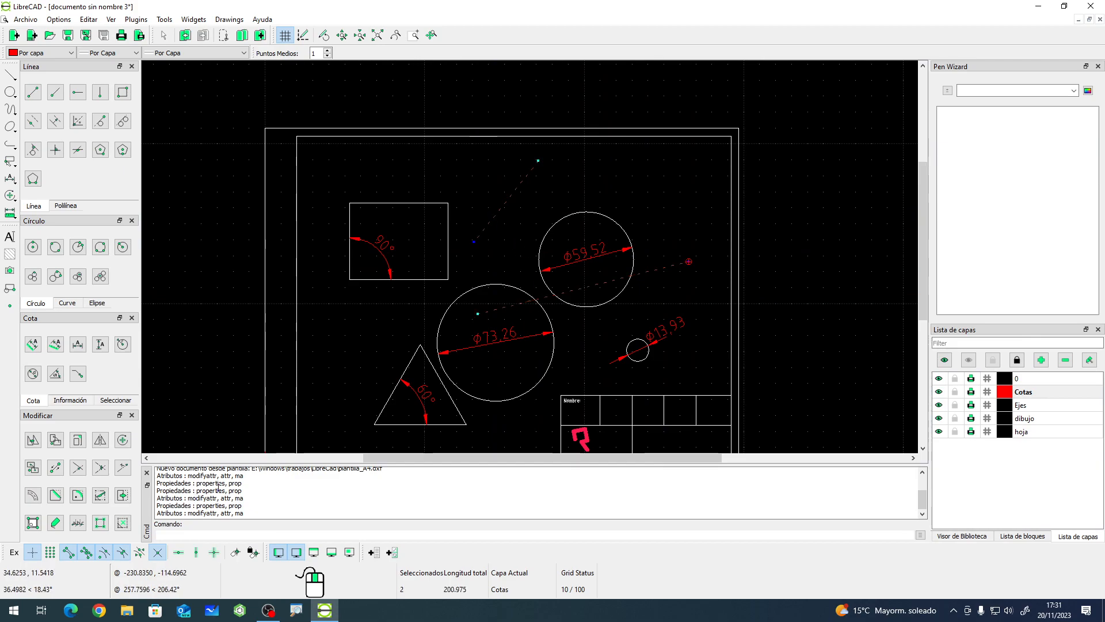
click(56, 524)
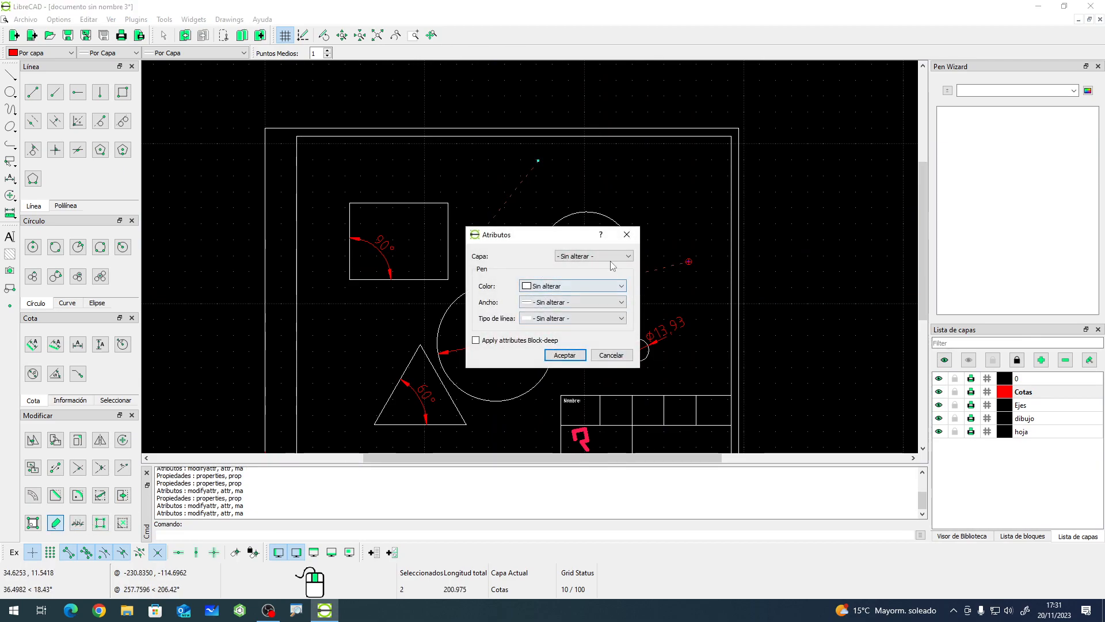
click(593, 255)
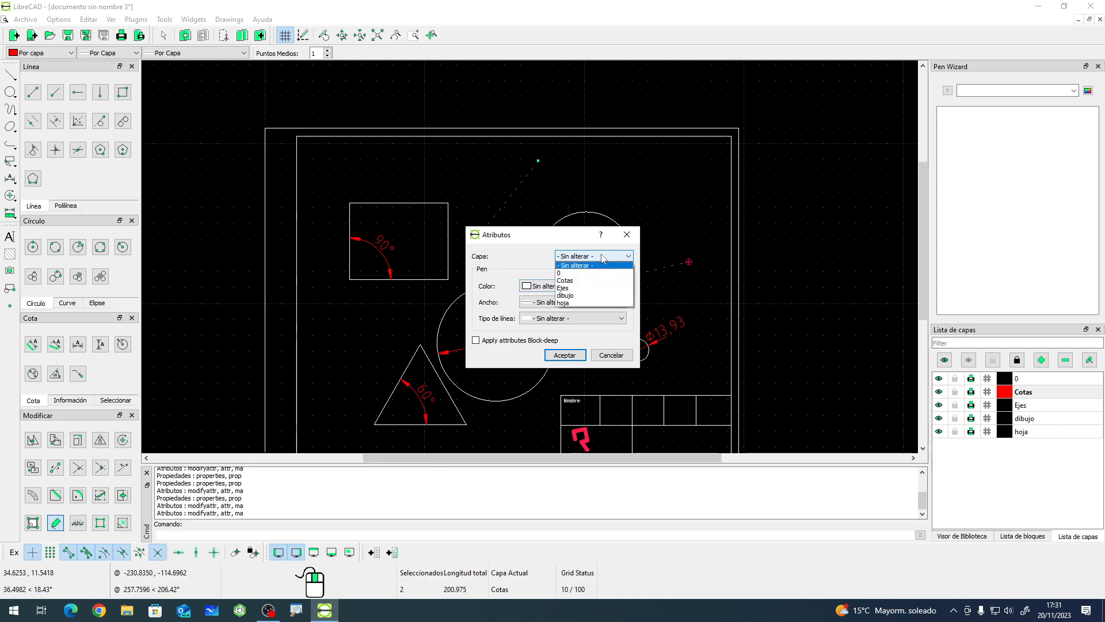
click(579, 301)
click(564, 355)
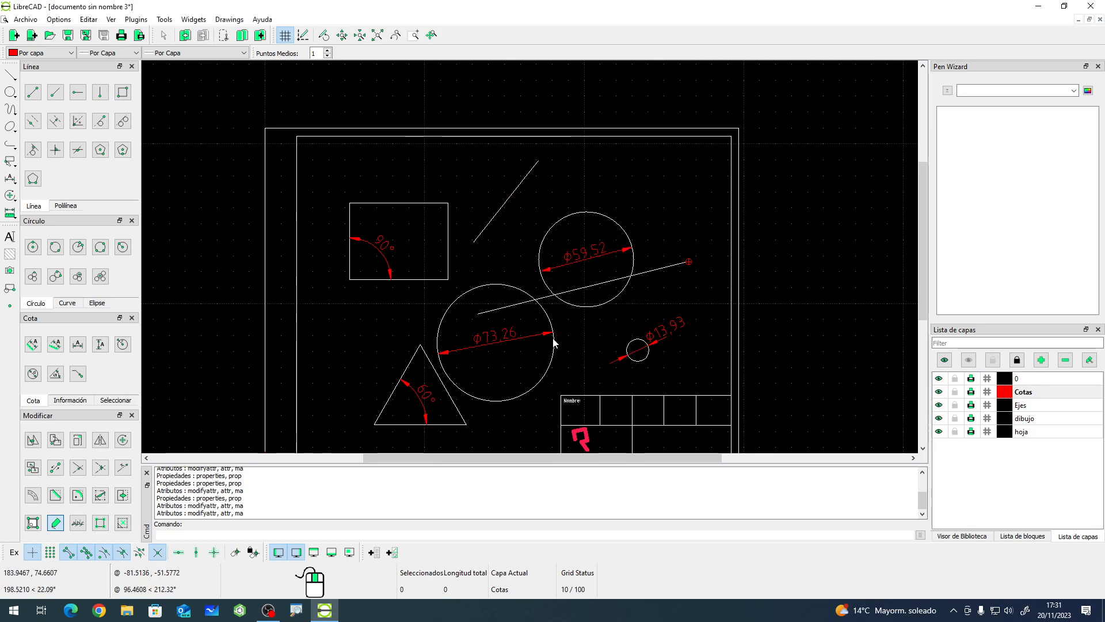
- Add an angular dimension between the two new lines, placing its arc above the upper-right circle
click(55, 373)
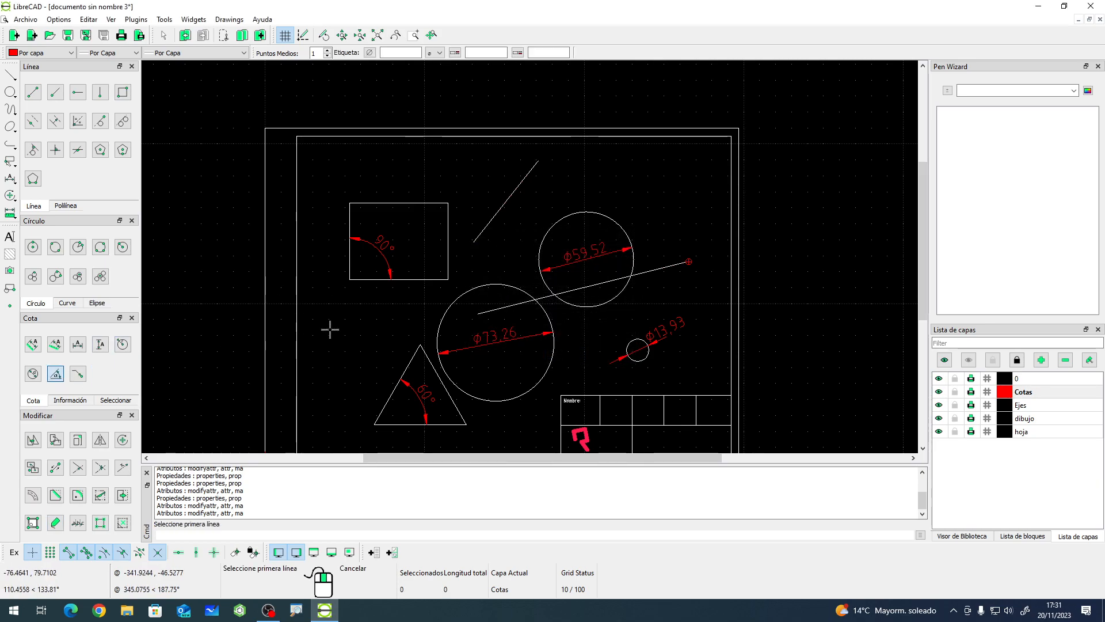
click(502, 208)
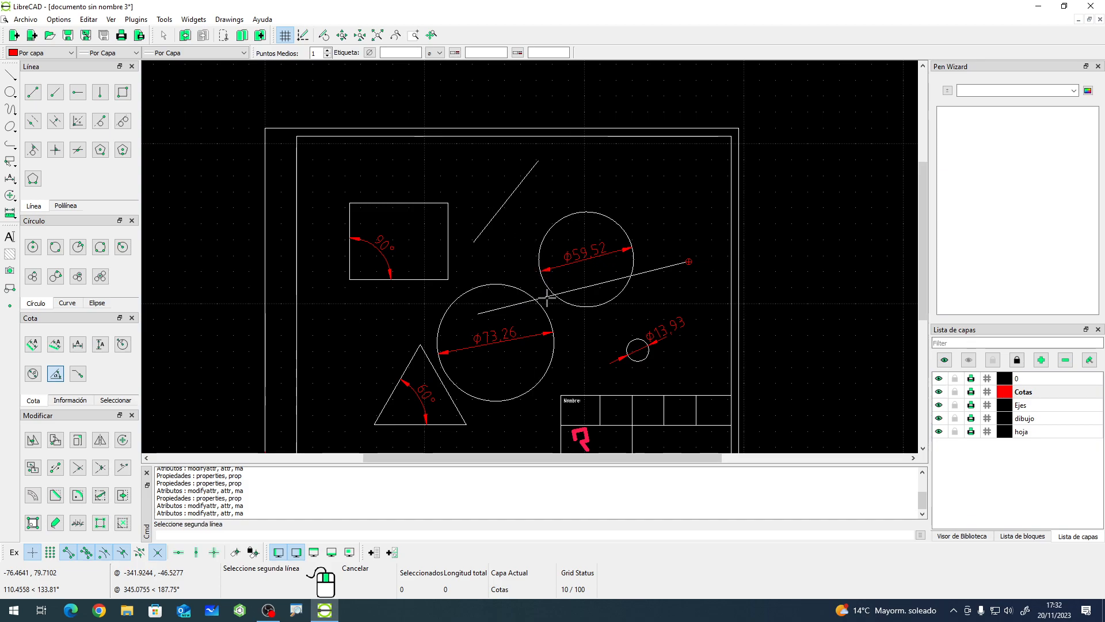
click(548, 295)
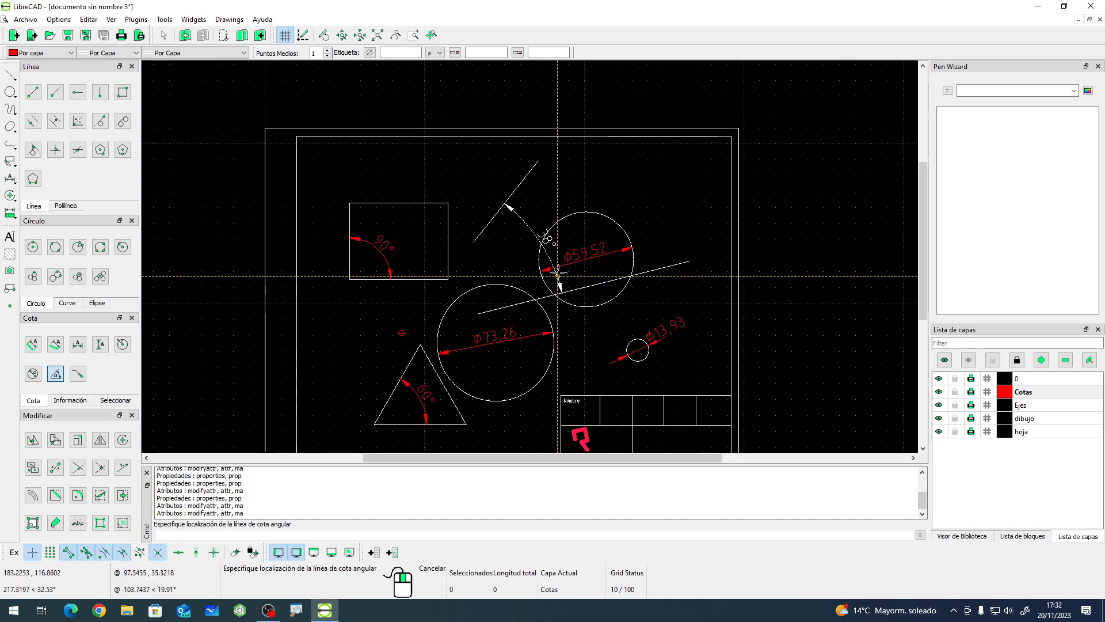
click(639, 213)
right_click(486, 256)
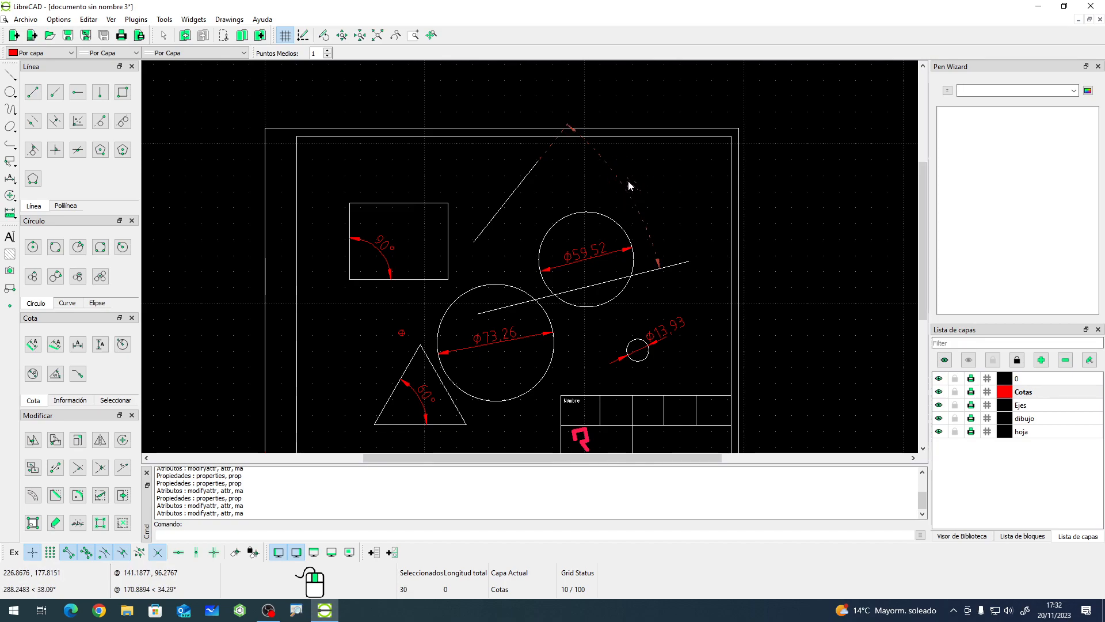
key(Escape)
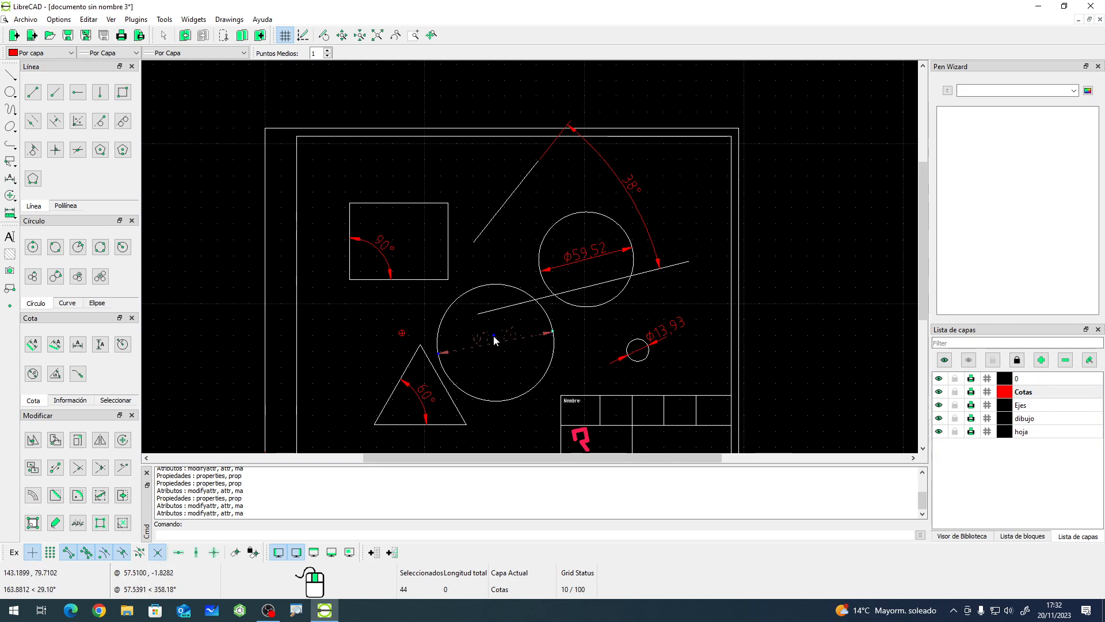
- Try to move the label of the lower large circle's diameter dimension
scroll(493, 339, up, 5)
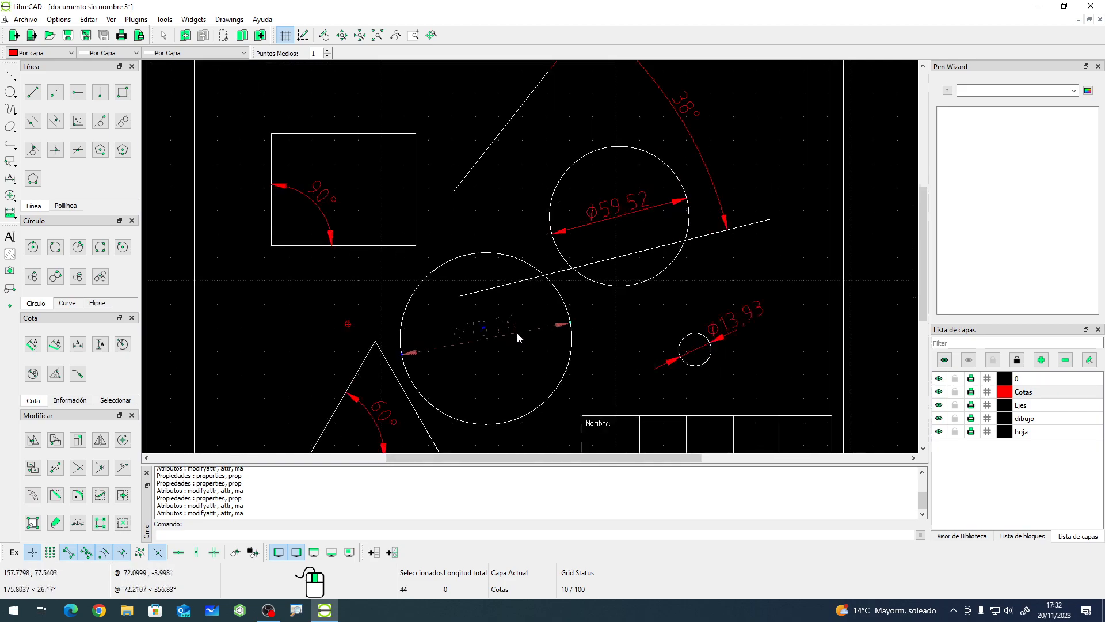
click(478, 320)
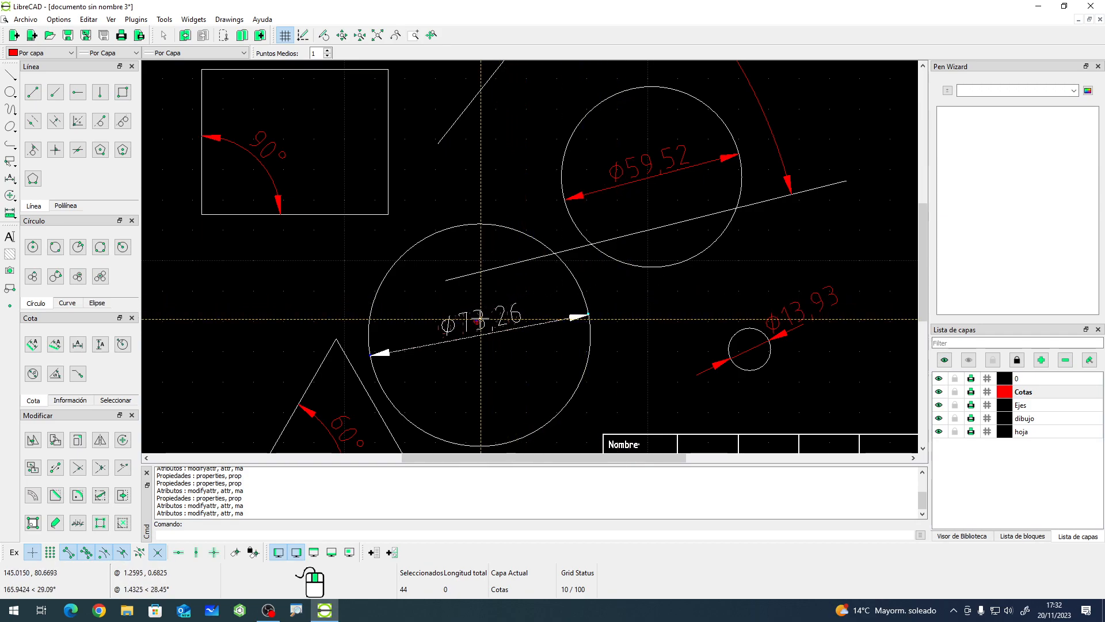
click(638, 289)
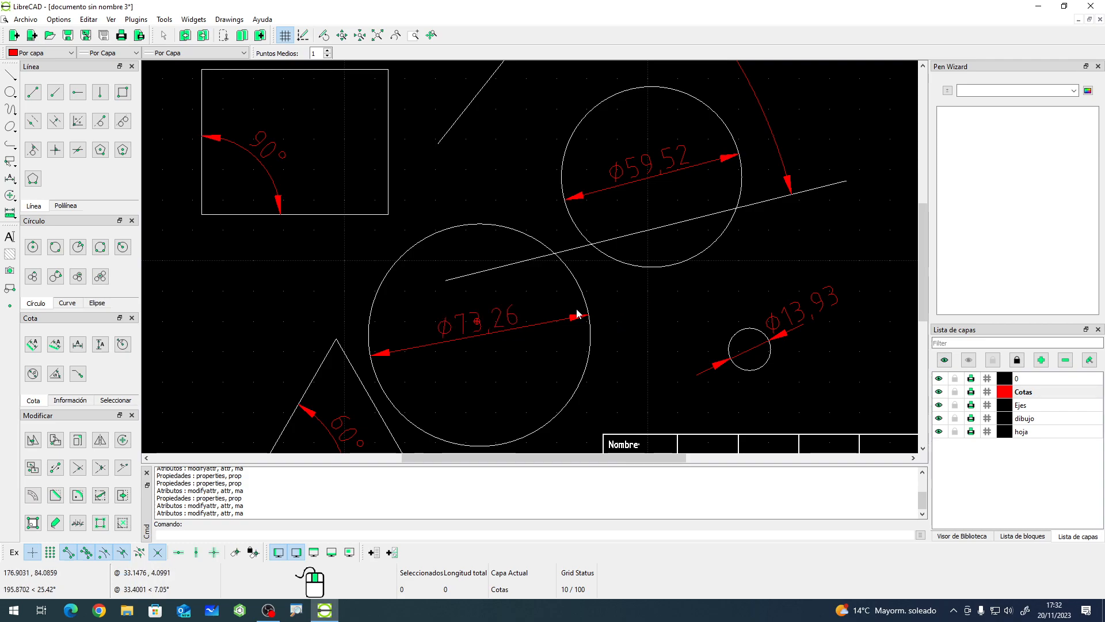
- Draw a leader from the top edge of the upper-left rectangle up and to the left, ending above it
scroll(479, 277, down, 4)
scroll(570, 201, up, 1)
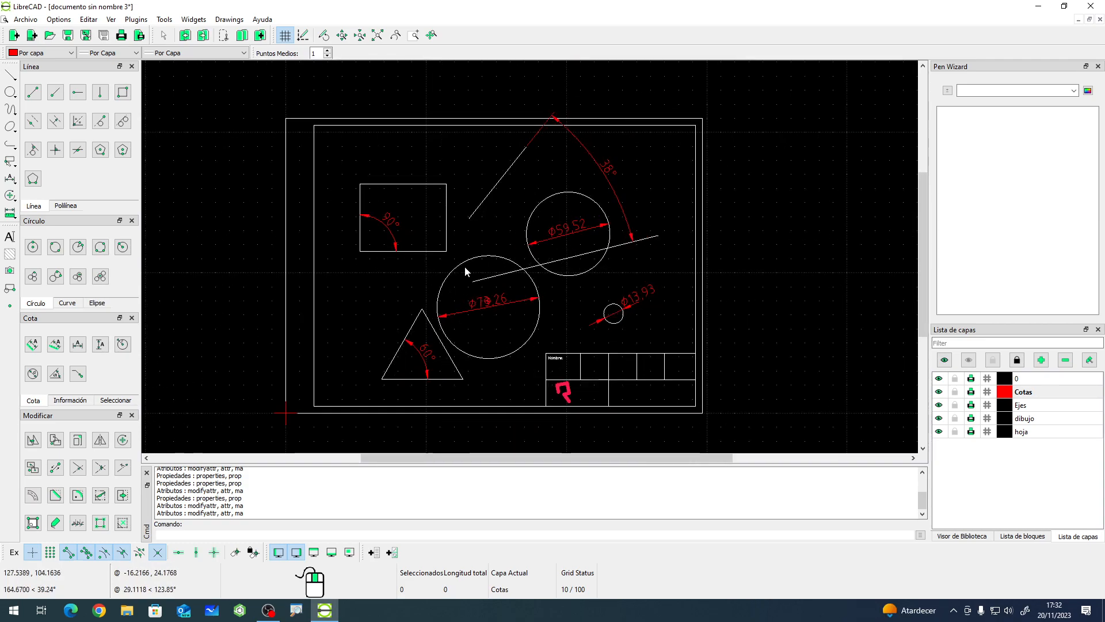
click(79, 375)
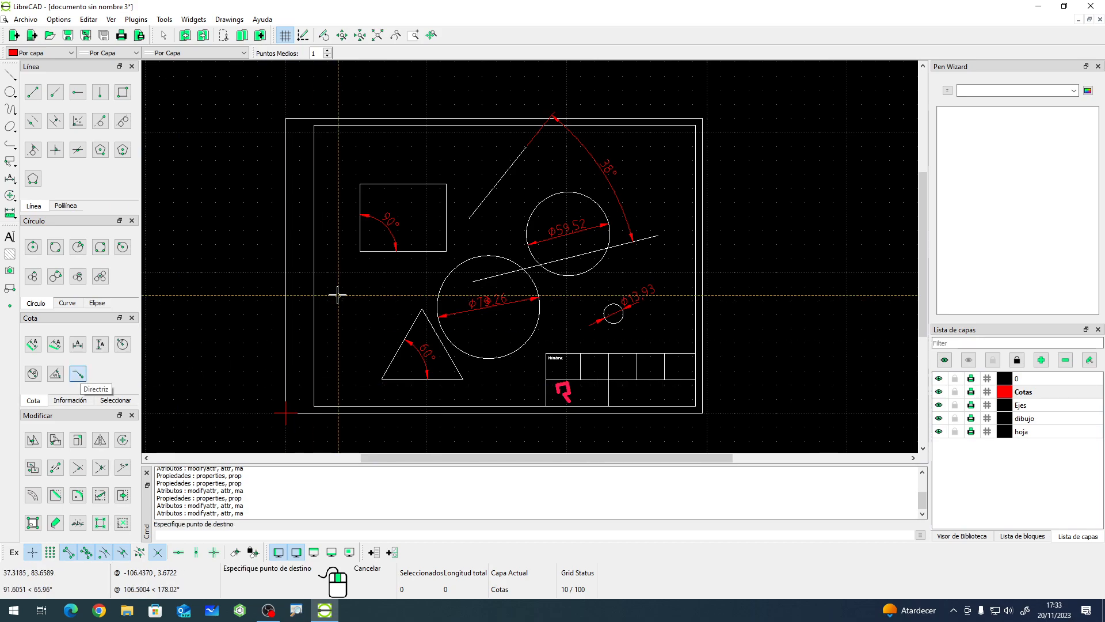
scroll(376, 174, up, 2)
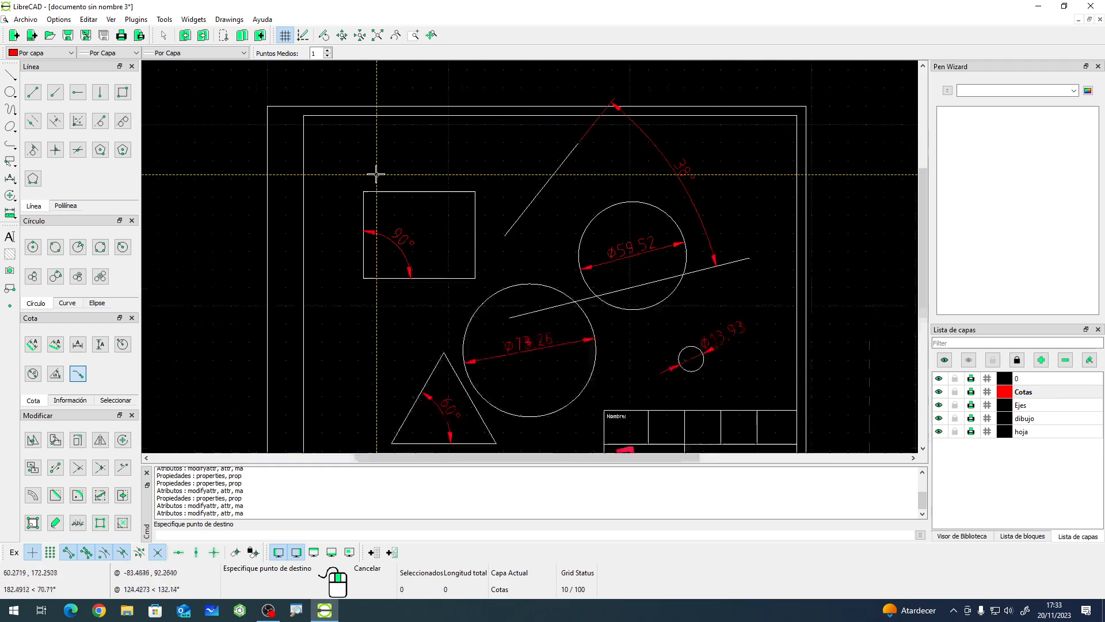
click(401, 195)
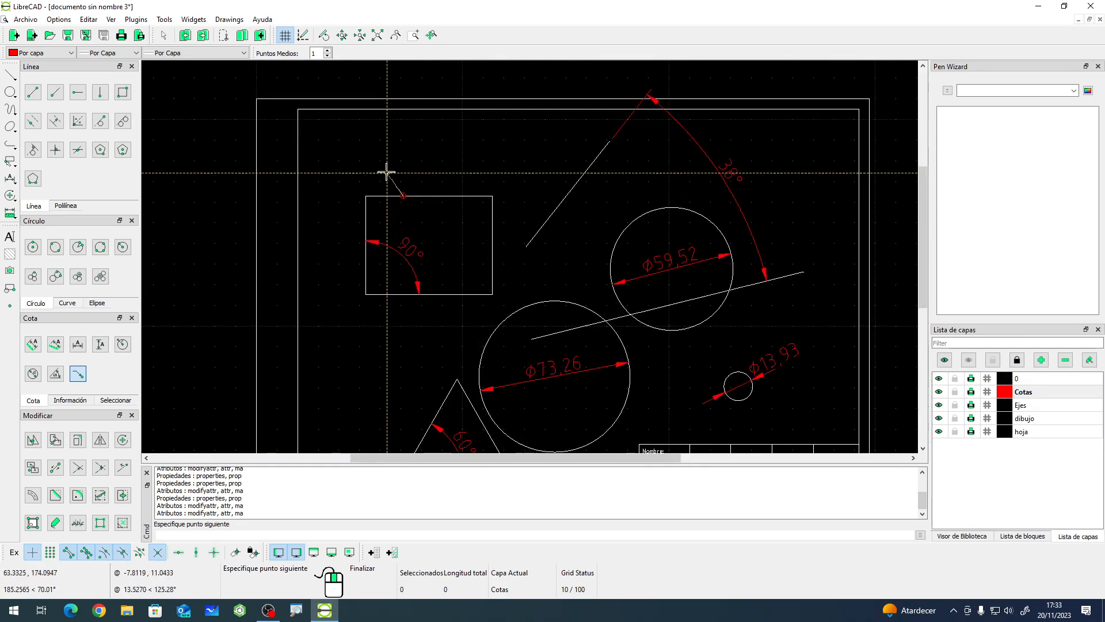
click(313, 154)
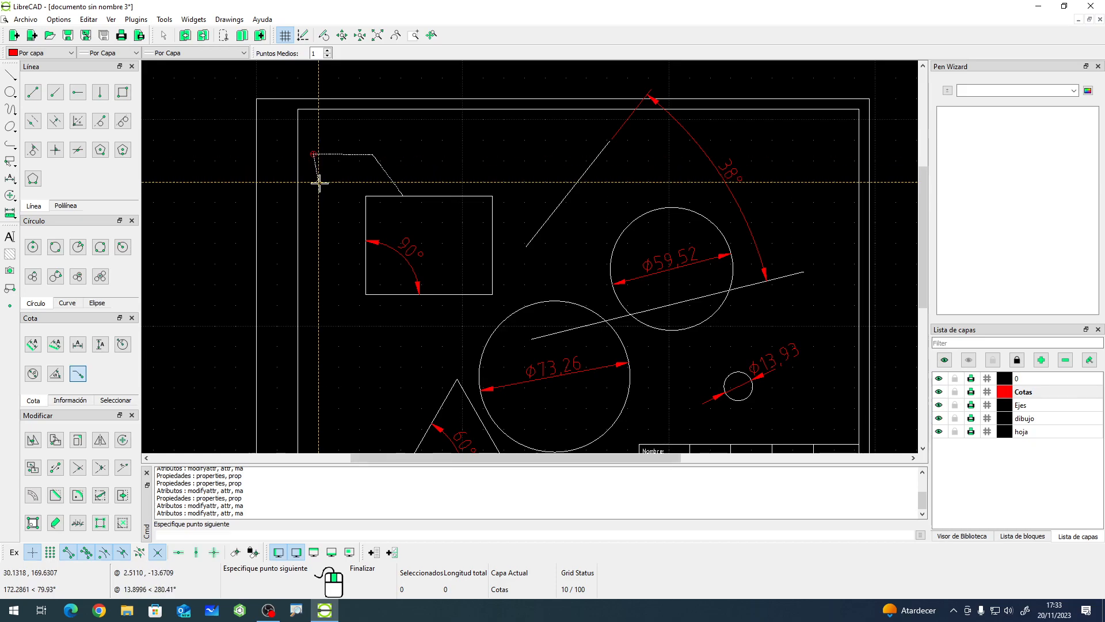
right_click(318, 184)
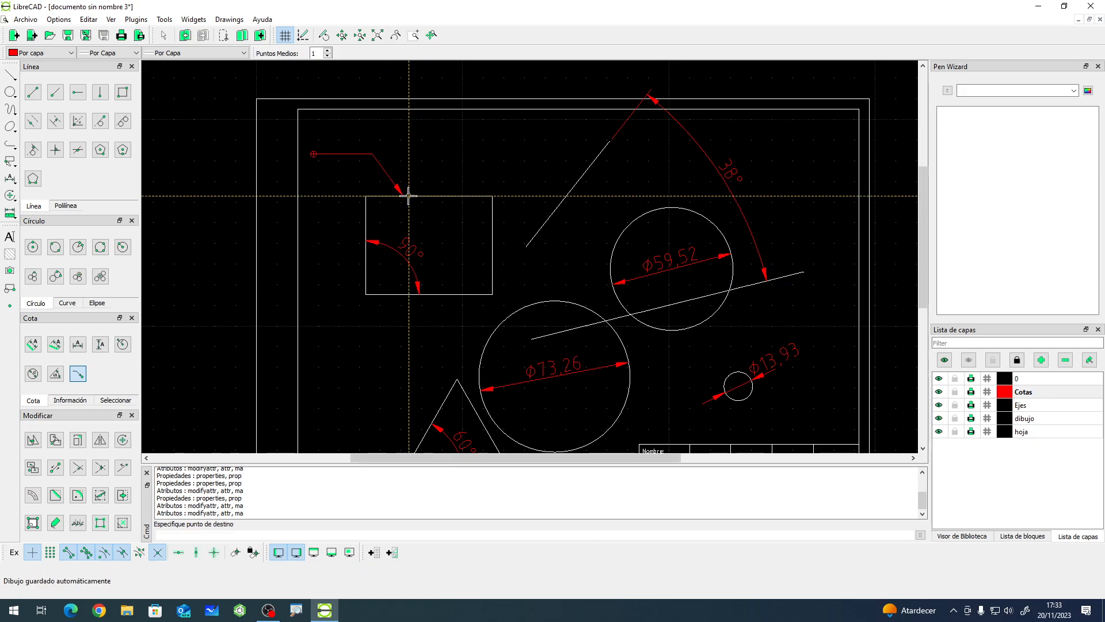
scroll(317, 145, up, 2)
right_click(336, 189)
click(341, 162)
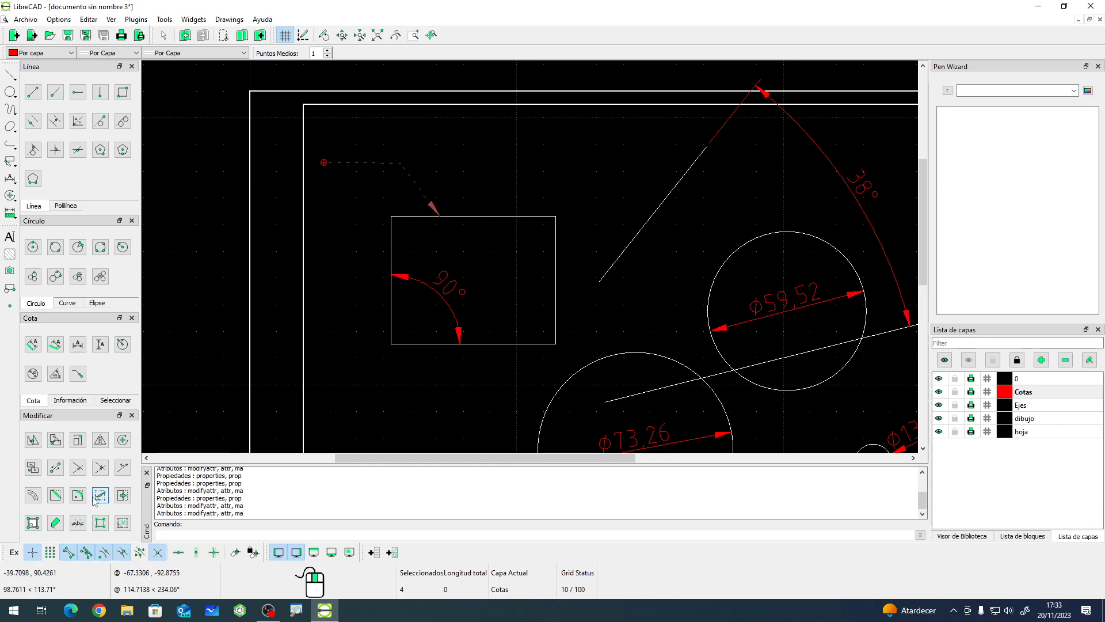
click(33, 522)
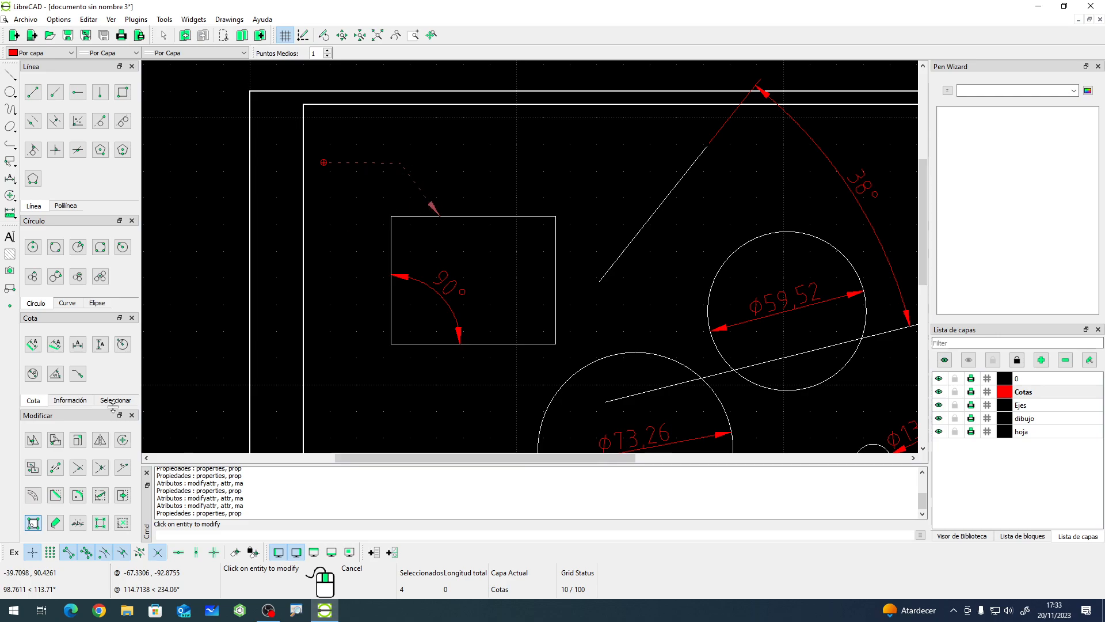
click(52, 519)
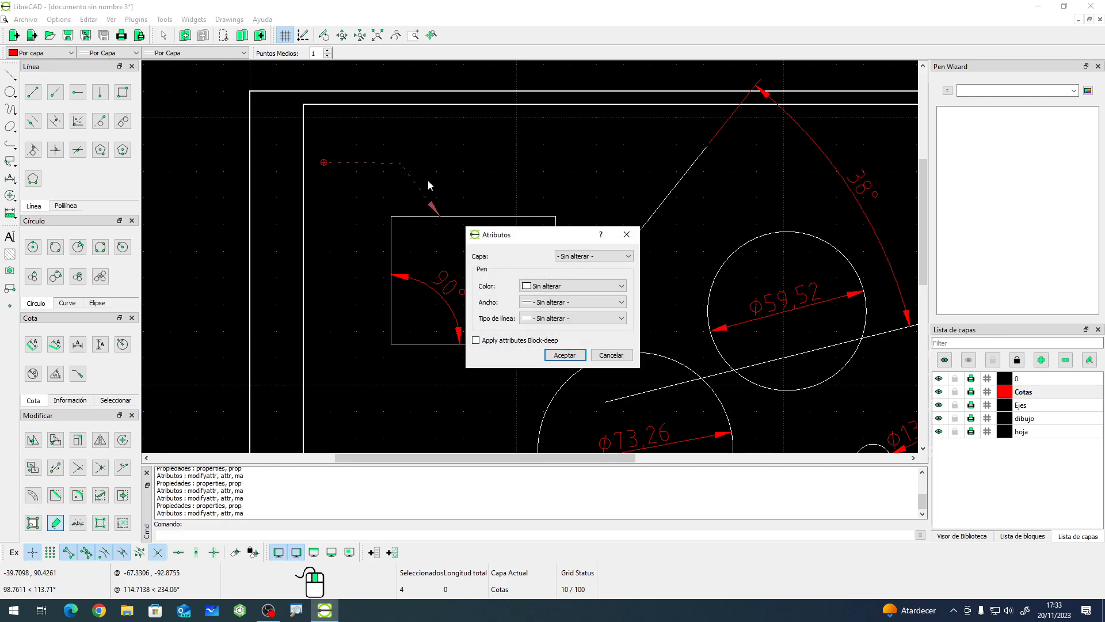
click(607, 356)
right_click(371, 263)
click(355, 234)
right_click(357, 222)
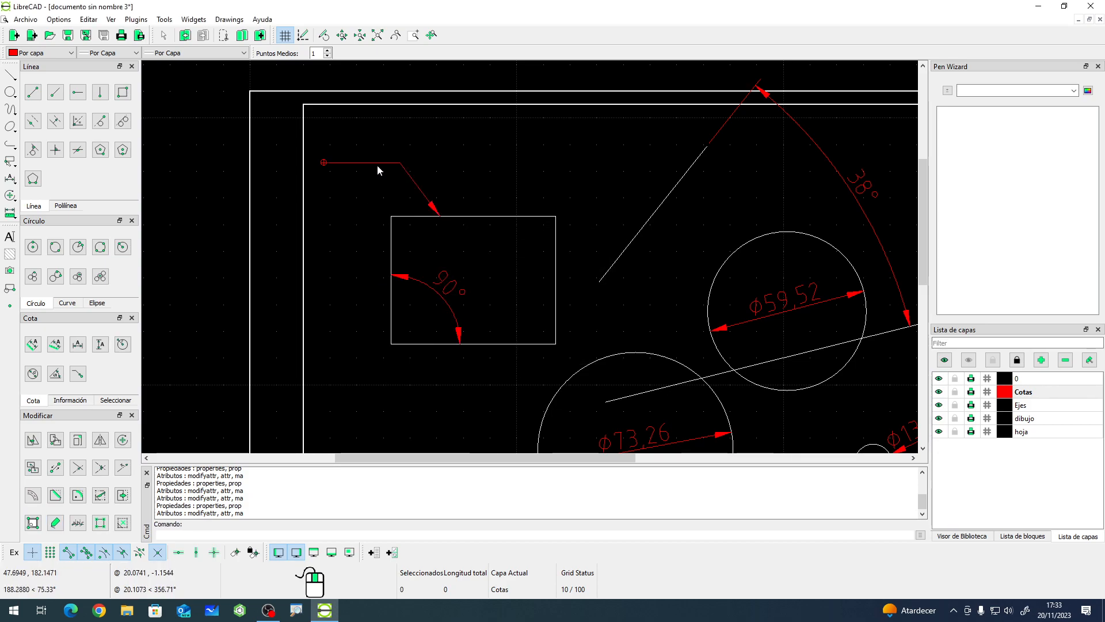
click(60, 525)
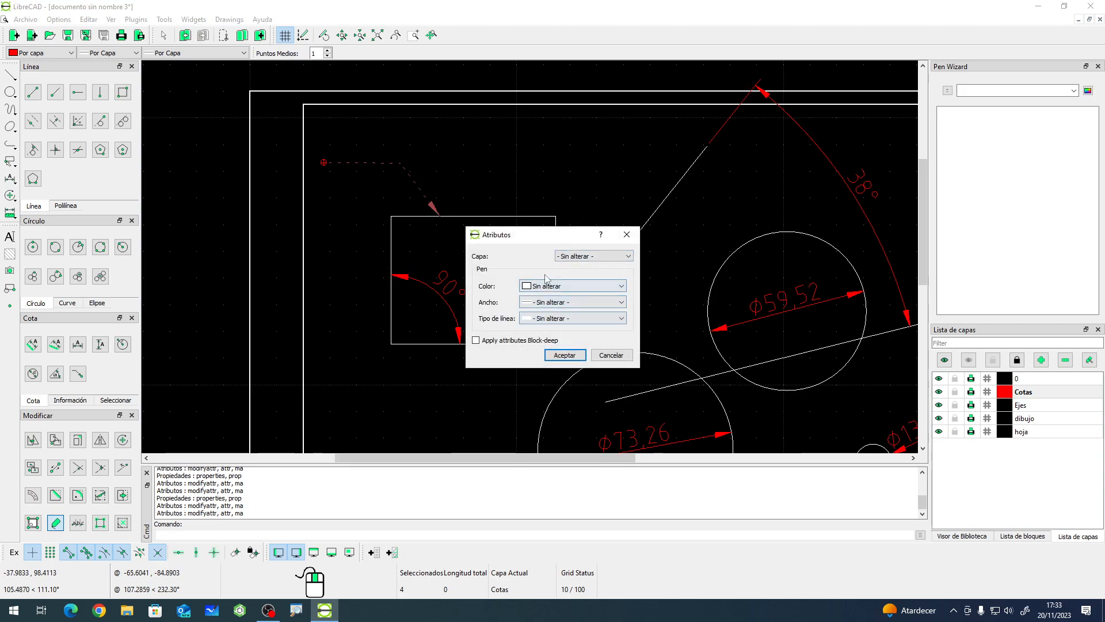
click(616, 357)
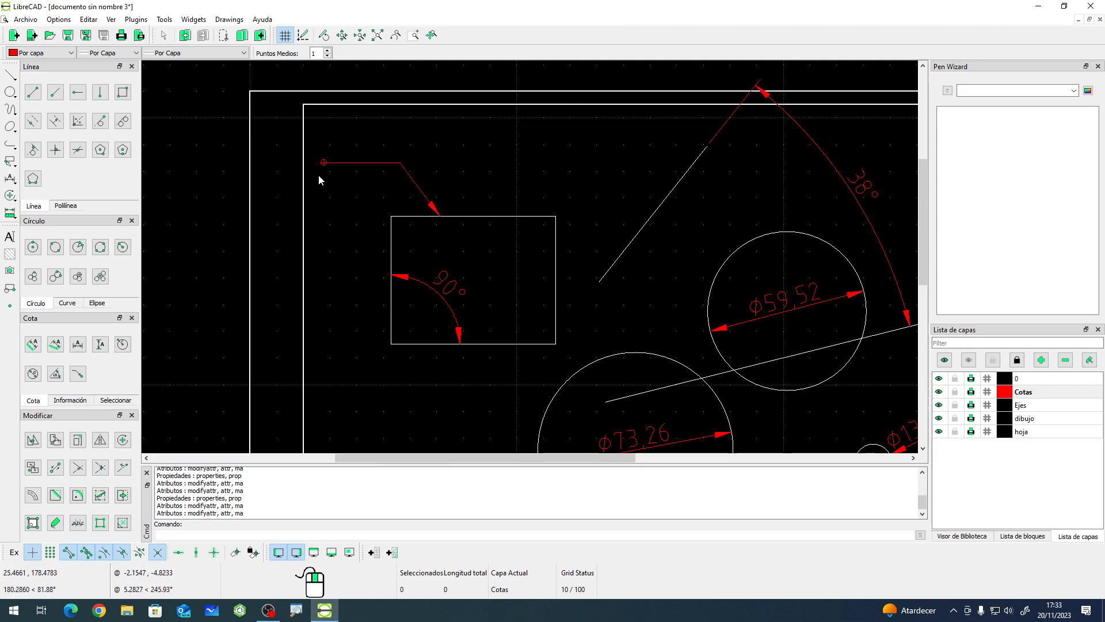
- Add the text A near the start point of the new leader
click(9, 237)
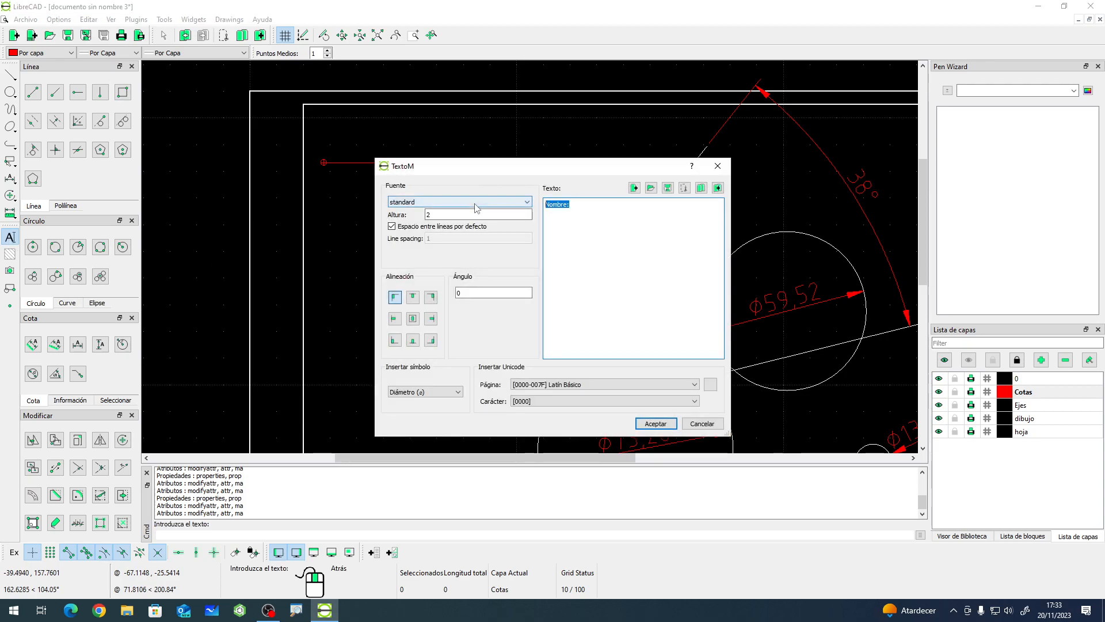
text(A)
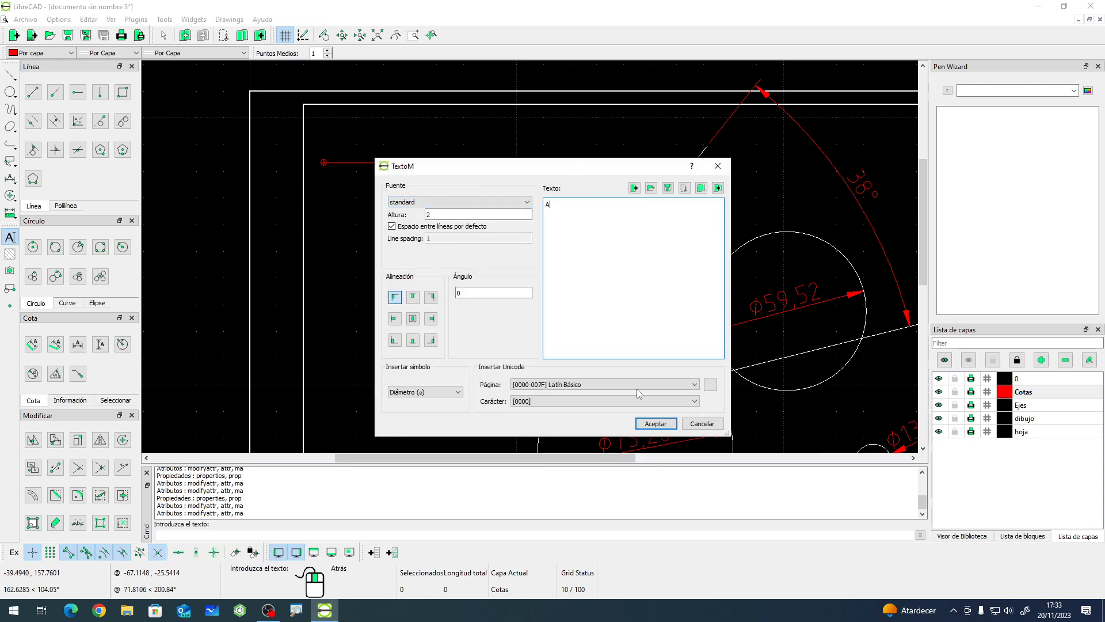
click(656, 423)
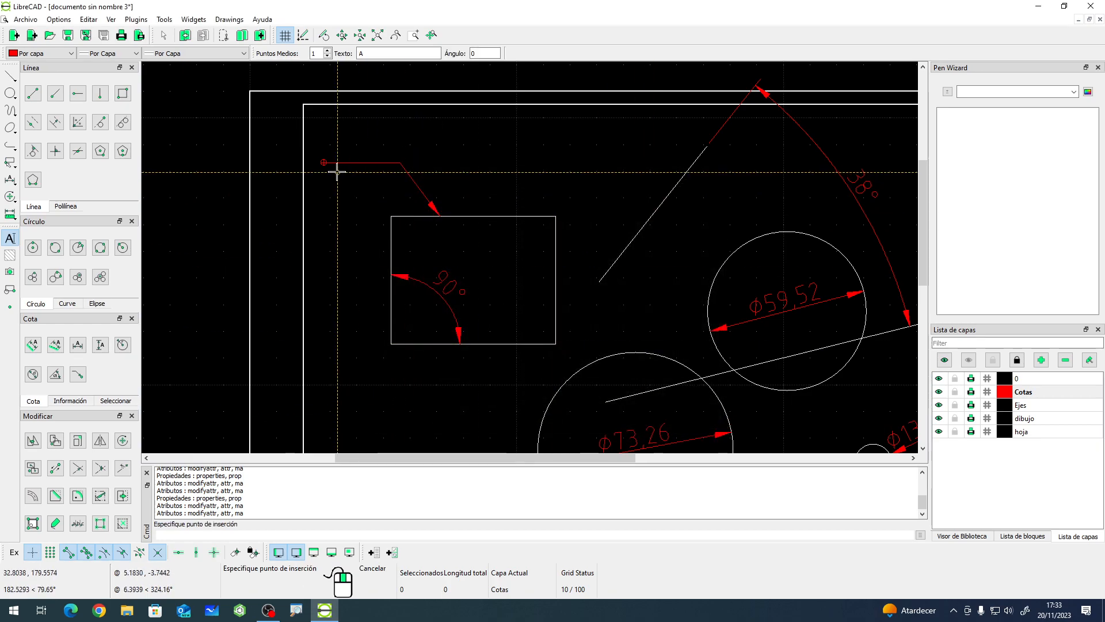
scroll(333, 165, up, 4)
click(367, 186)
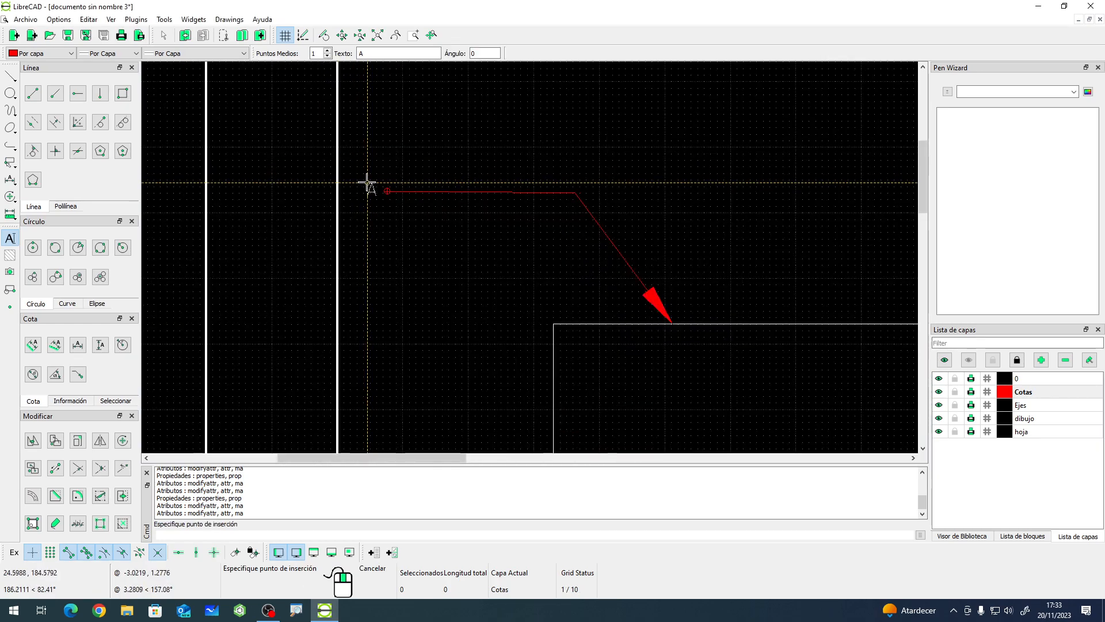
key(Escape)
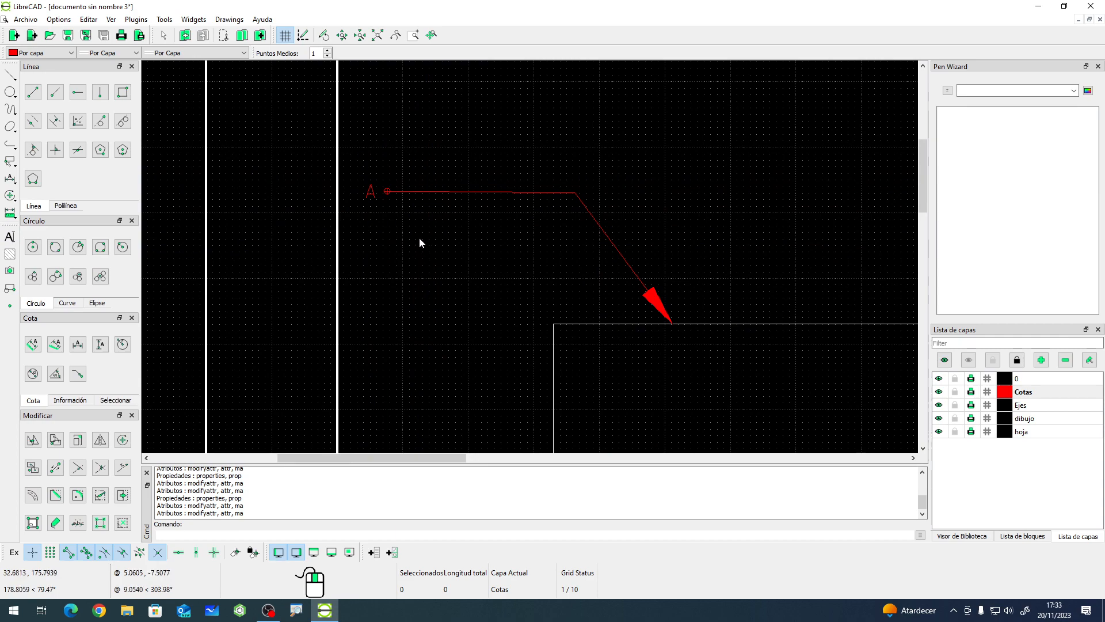
- Set the height of the A text to 4
scroll(421, 241, down, 5)
scroll(441, 221, up, 3)
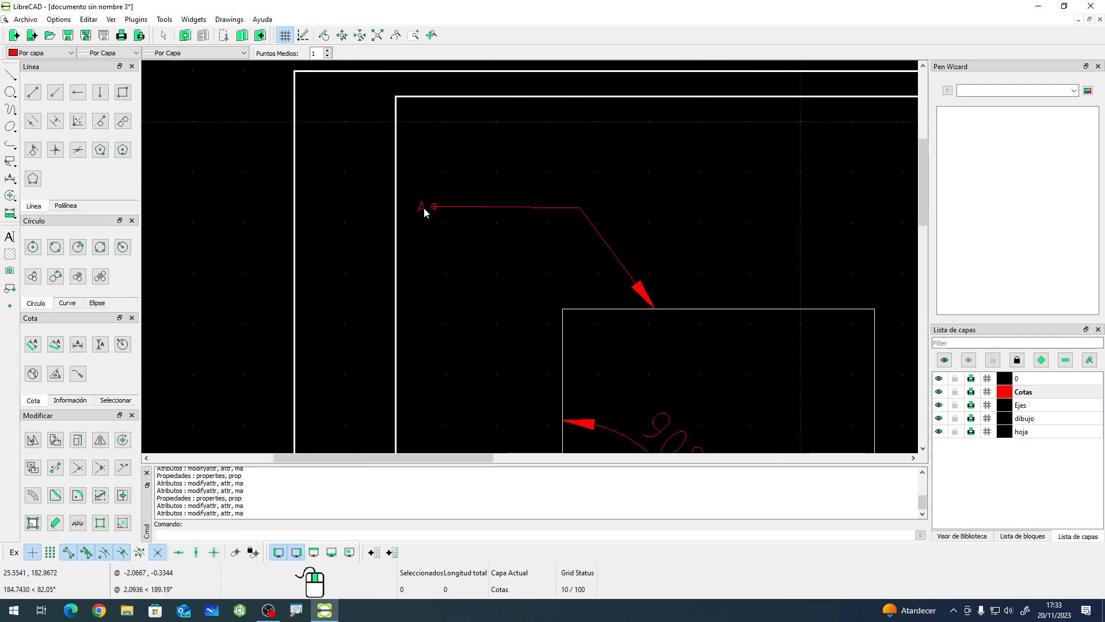
click(33, 523)
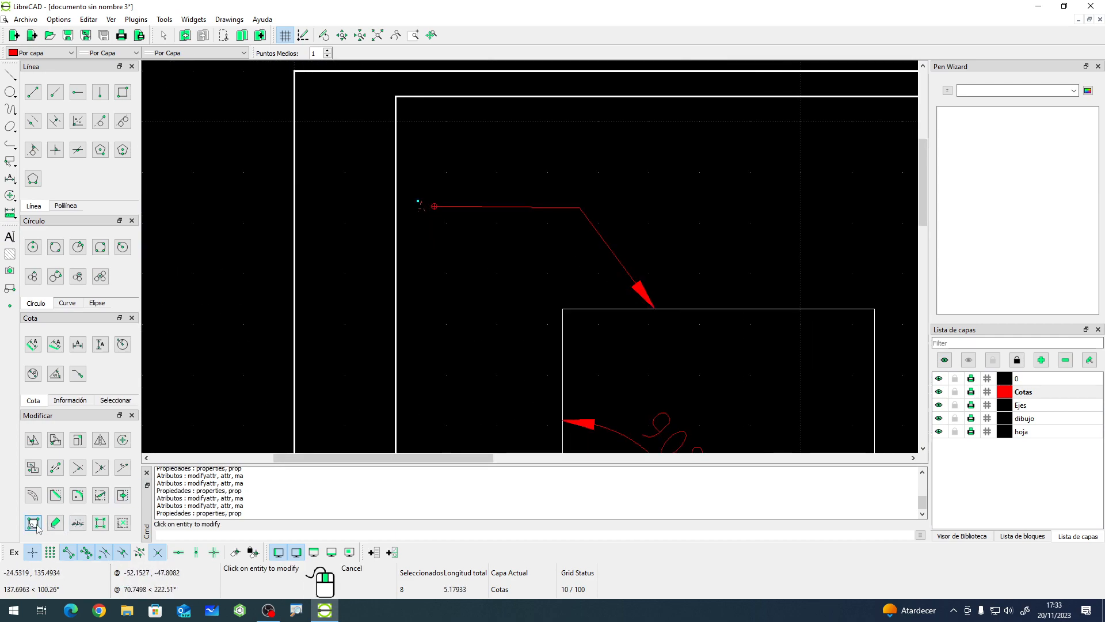
click(423, 206)
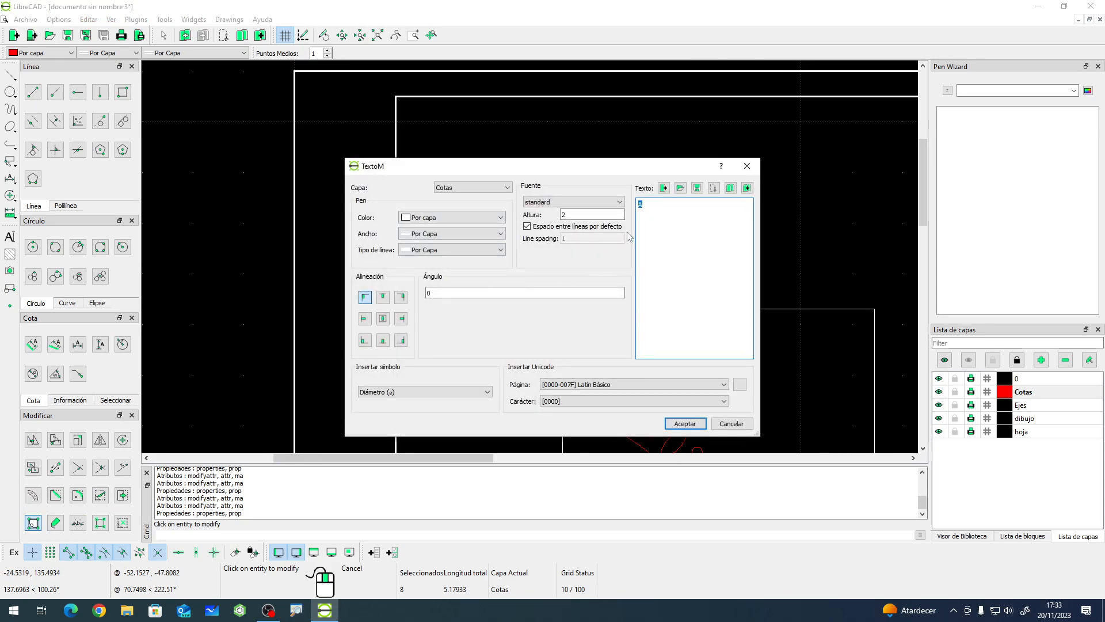
double_click(591, 214)
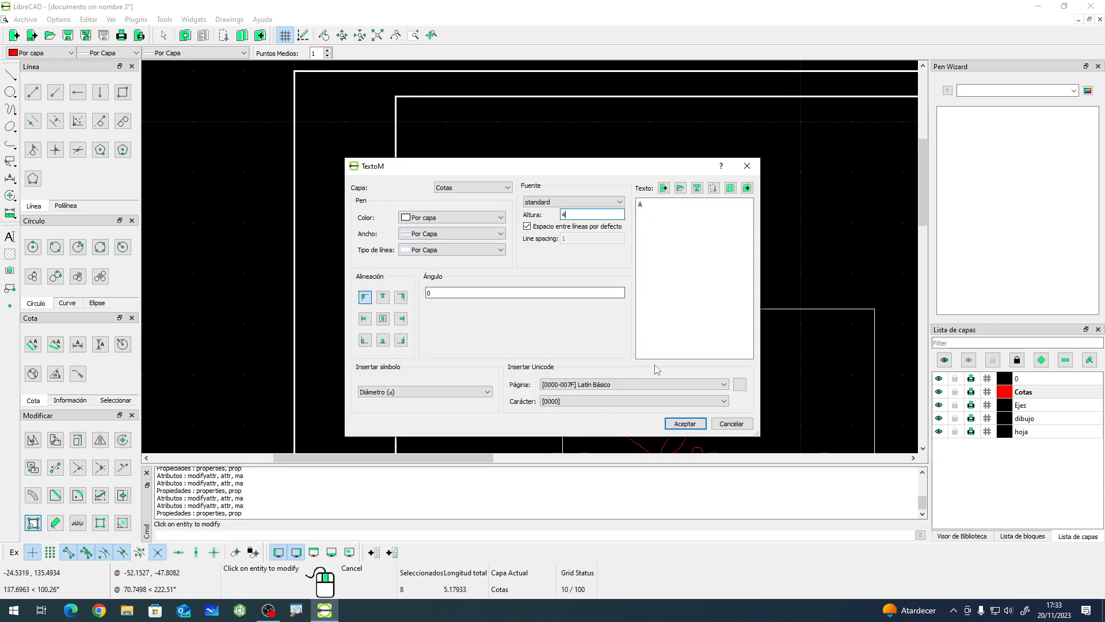
click(684, 423)
right_click(481, 247)
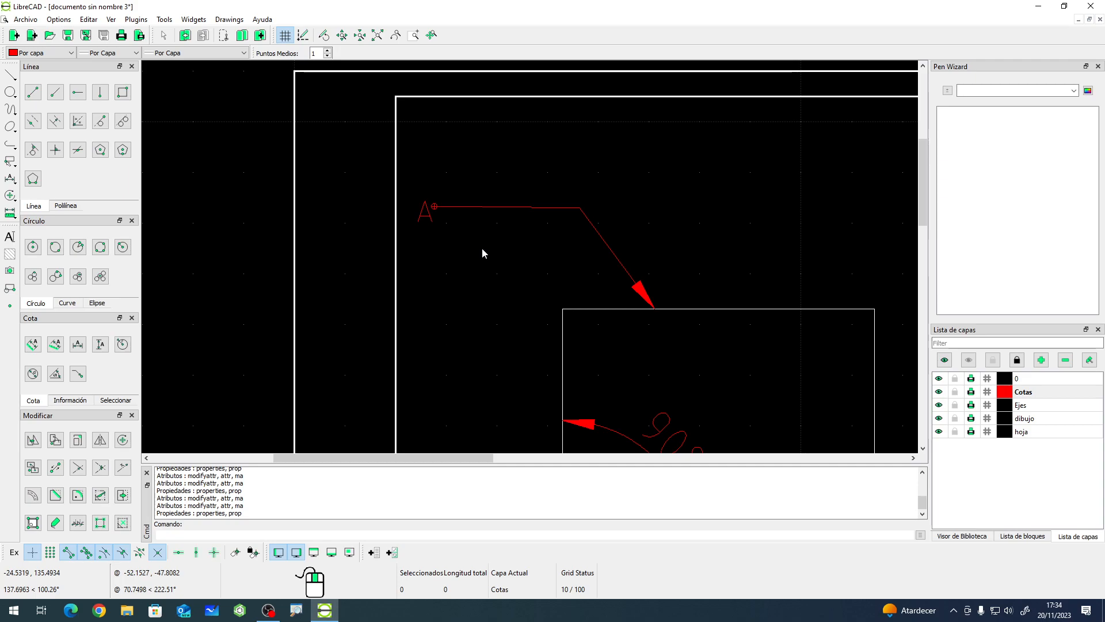
- Move the A text so it sits just left of the leader's start point
scroll(486, 244, down, 5)
scroll(549, 324, down, 3)
middle_drag(578, 316, 486, 262)
scroll(486, 263, up, 3)
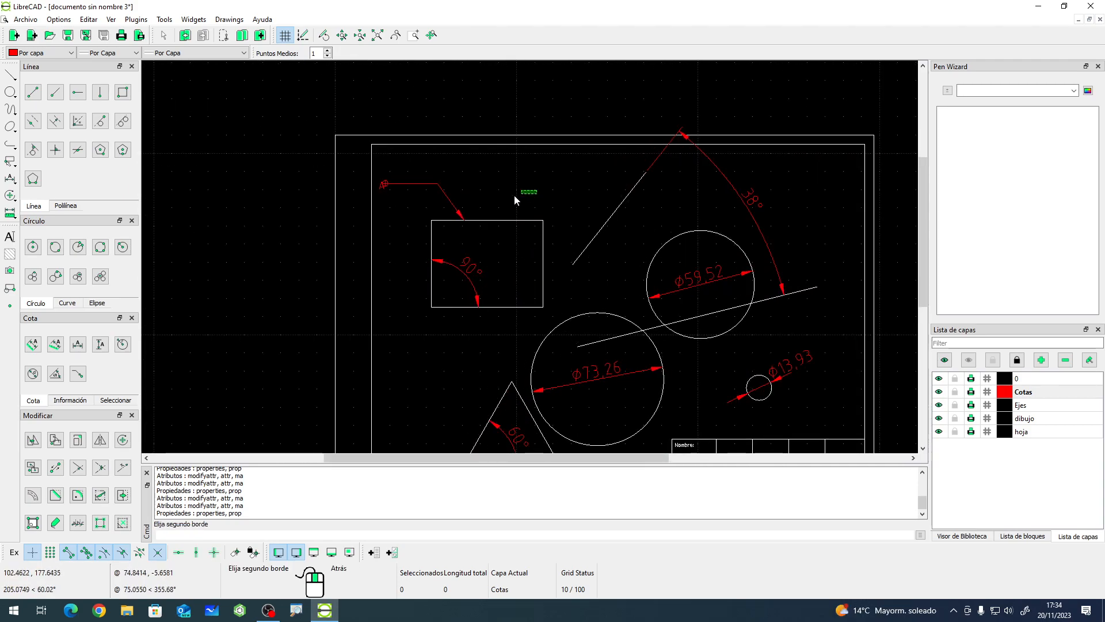
scroll(405, 185, up, 3)
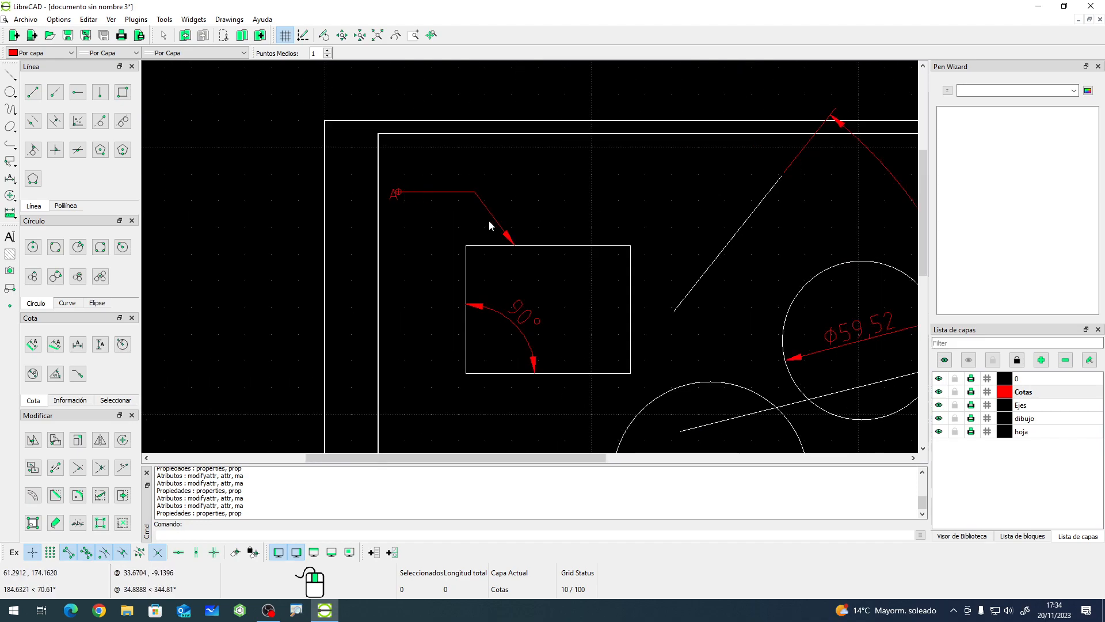
scroll(403, 193, up, 5)
click(426, 228)
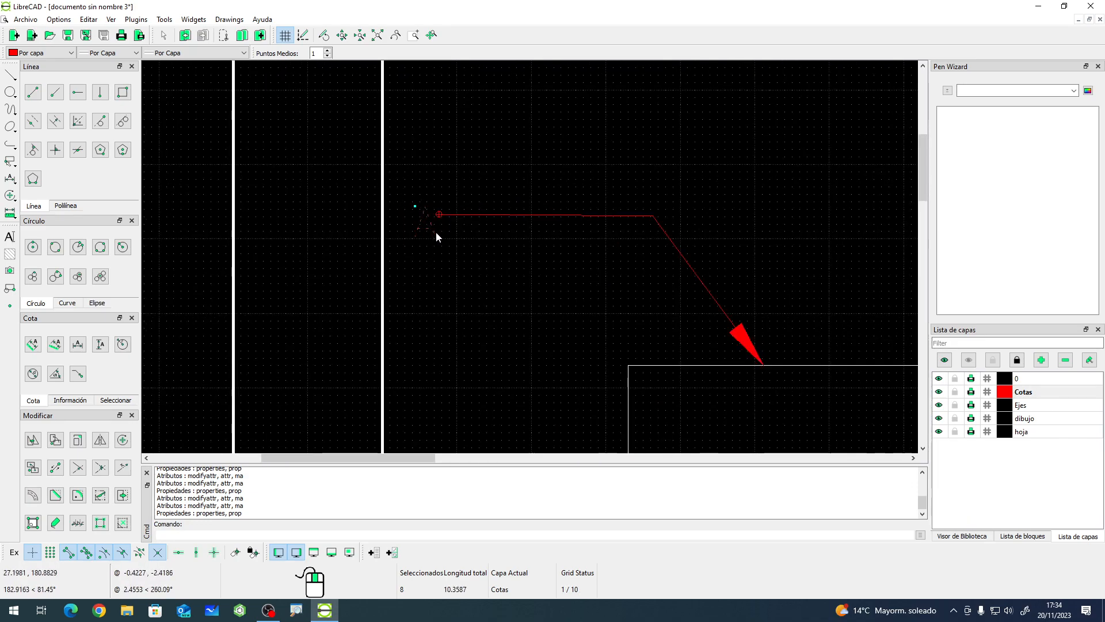
click(415, 206)
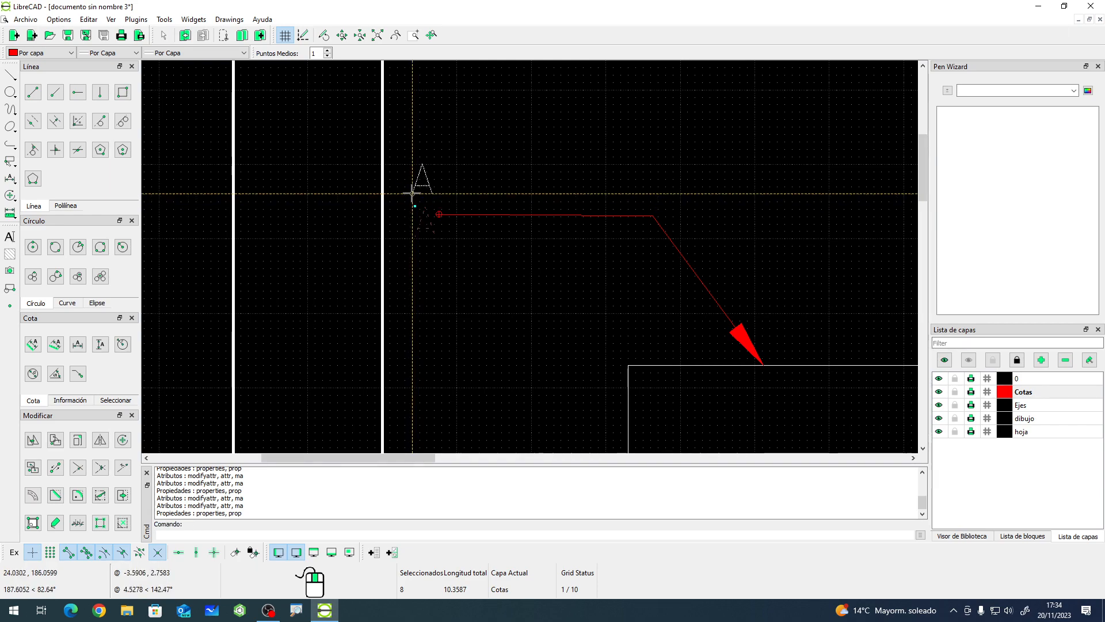
click(410, 228)
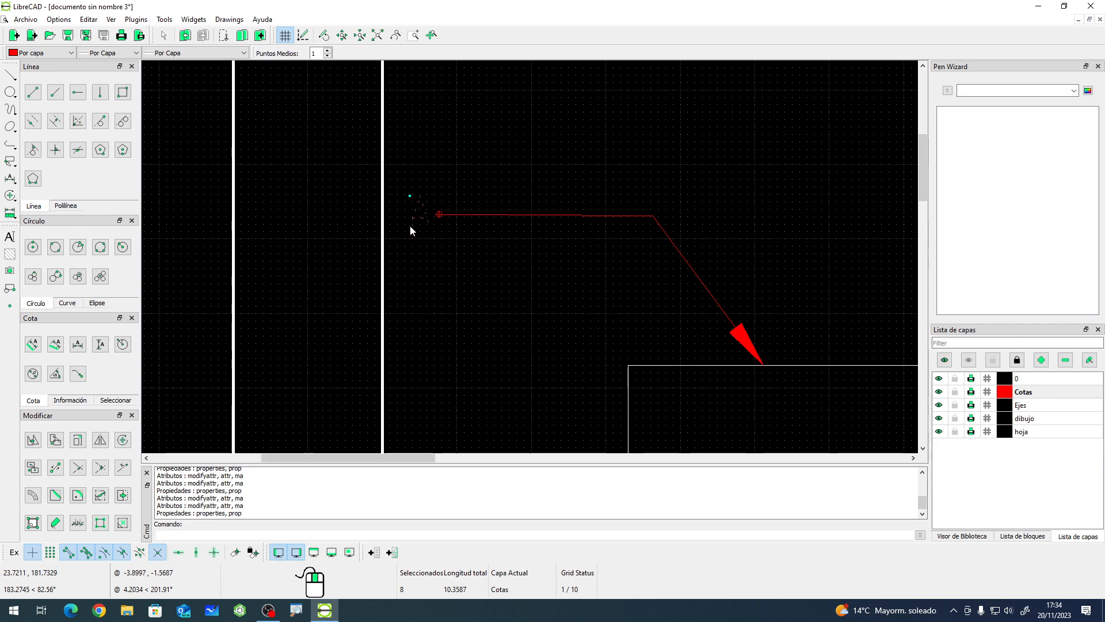
key(Escape)
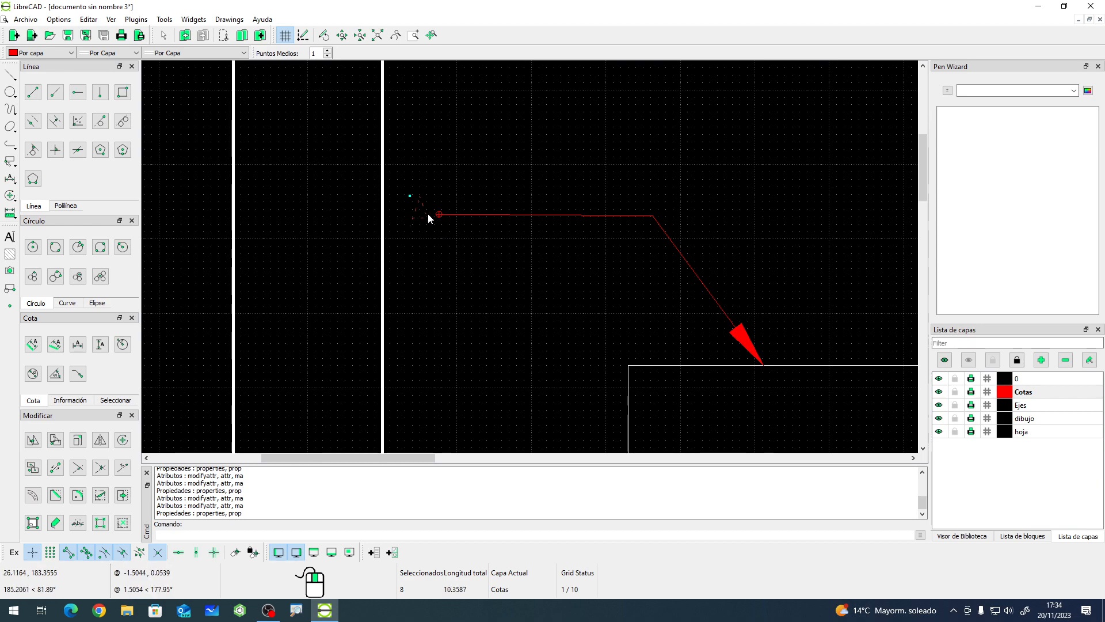
mouse_move(423, 214)
mouse_down()
mouse_move(438, 232)
mouse_move(407, 209)
mouse_move(408, 222)
mouse_up()
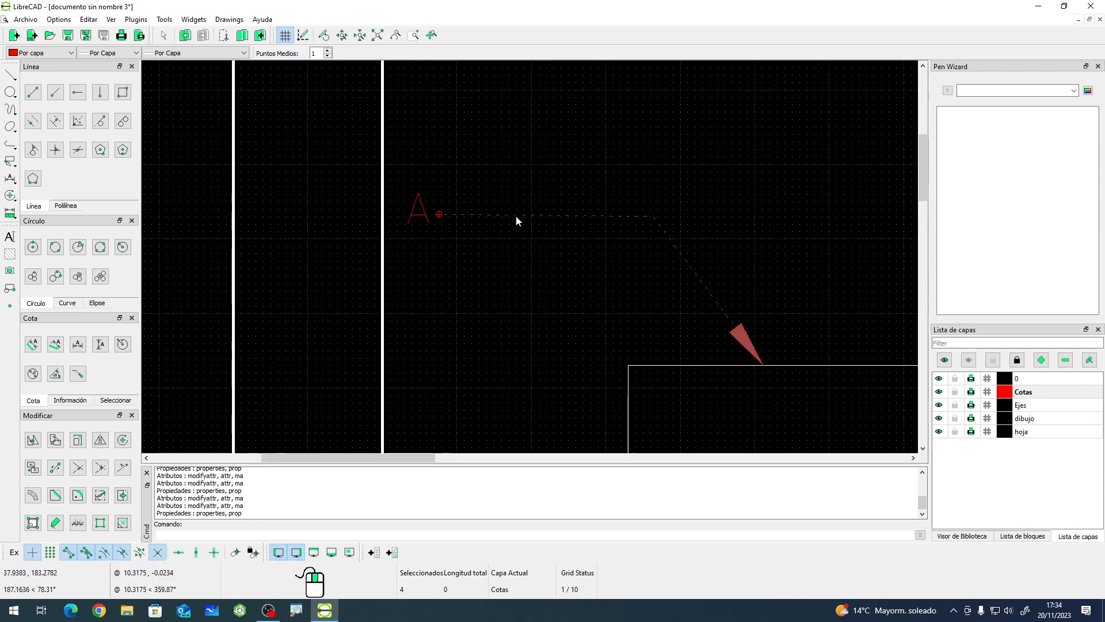
drag(492, 213, 437, 214)
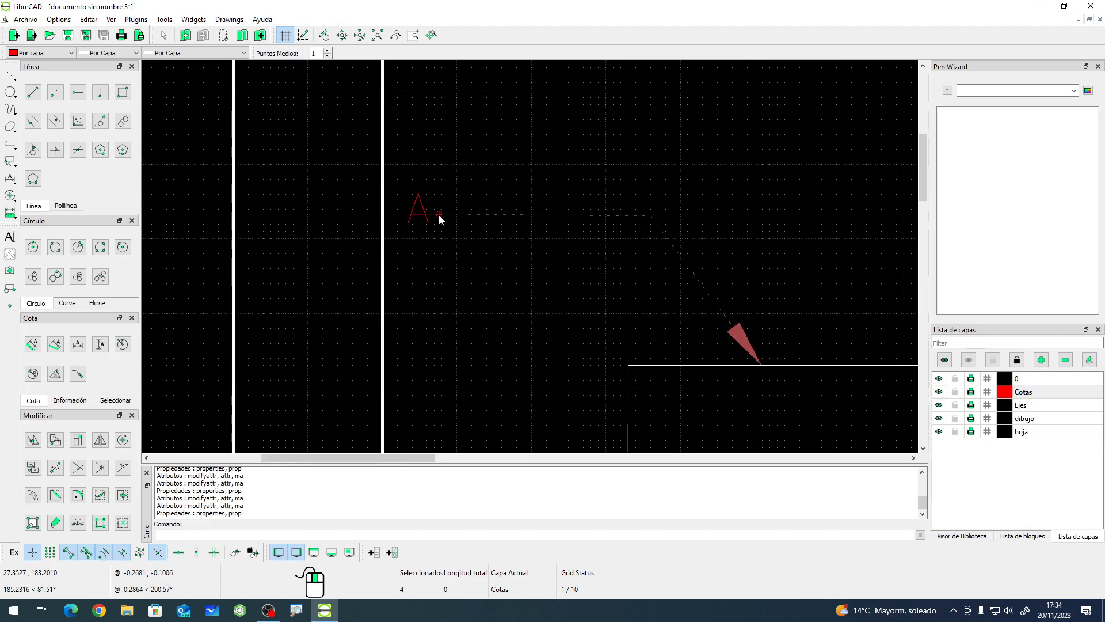
- Review the dimensions, leader and label across the sheet
scroll(441, 195, down, 5)
scroll(441, 195, down, 3)
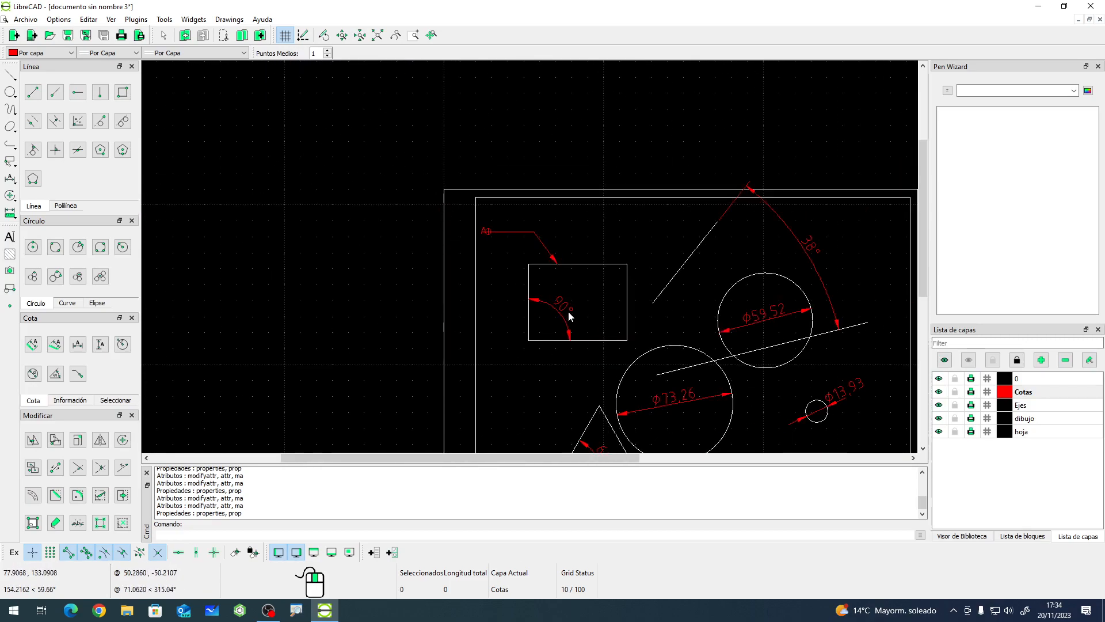
scroll(547, 311, up, 6)
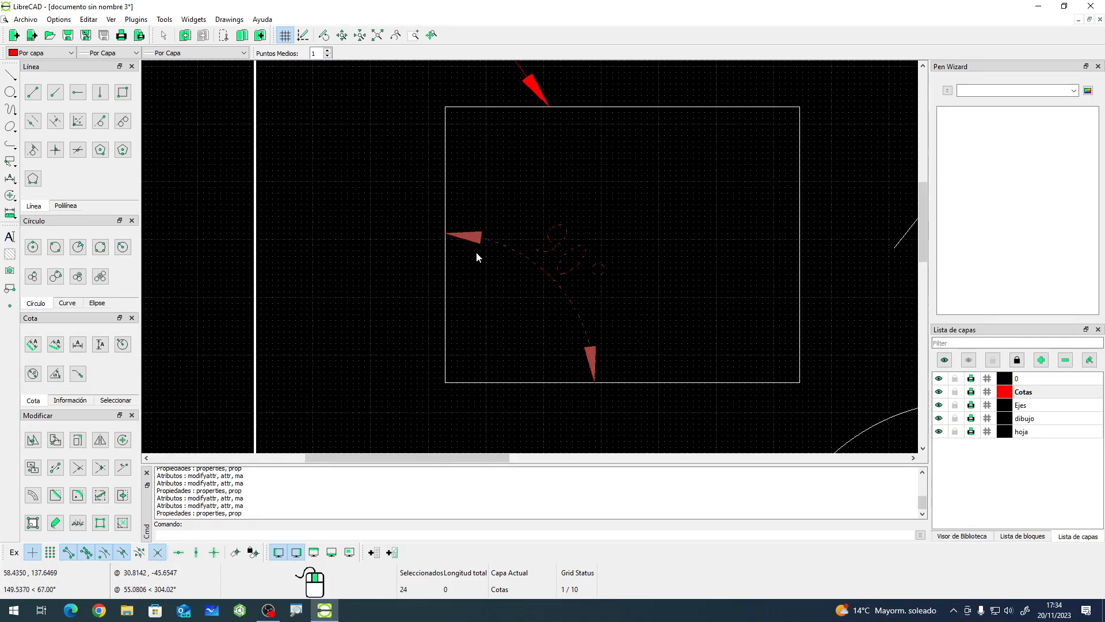
scroll(475, 254, down, 6)
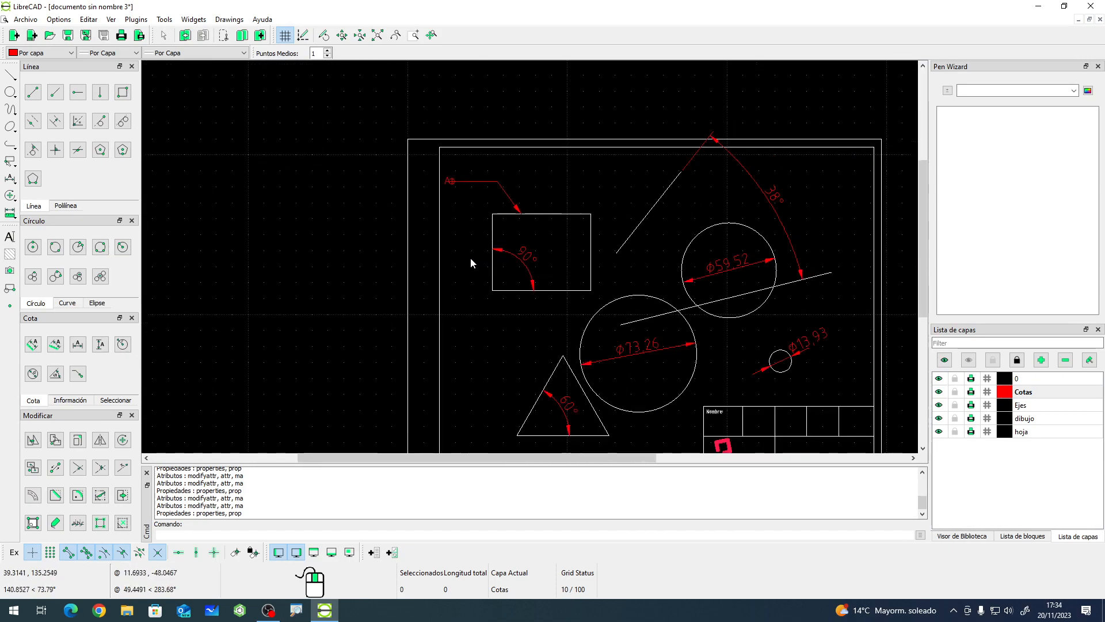
scroll(727, 311, up, 2)
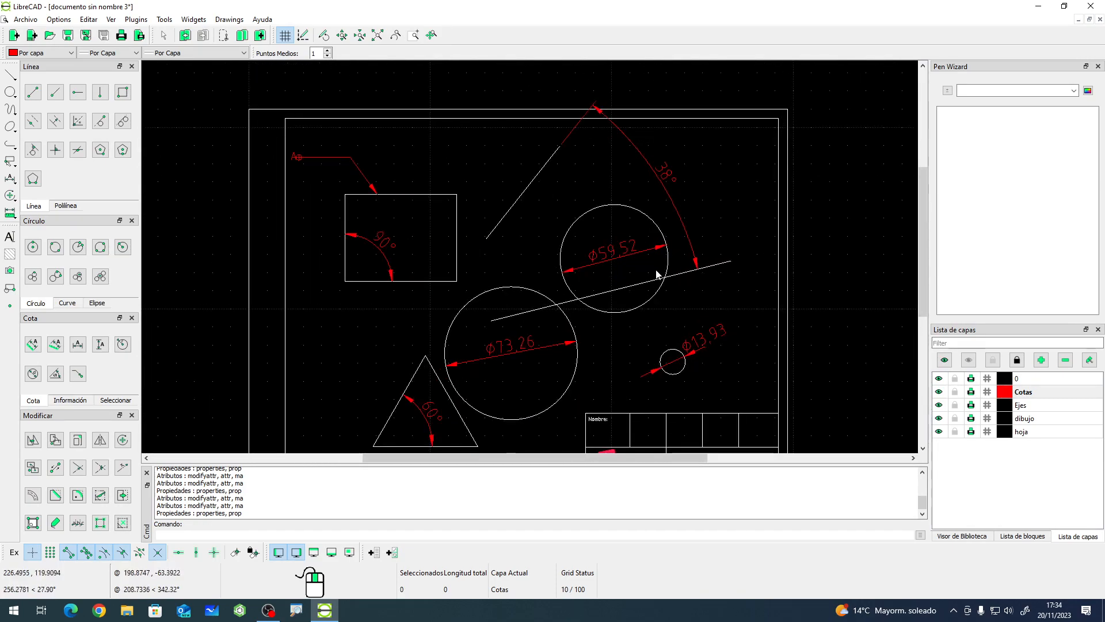
scroll(593, 368, down, 2)
scroll(498, 387, up, 2)
scroll(489, 386, up, 2)
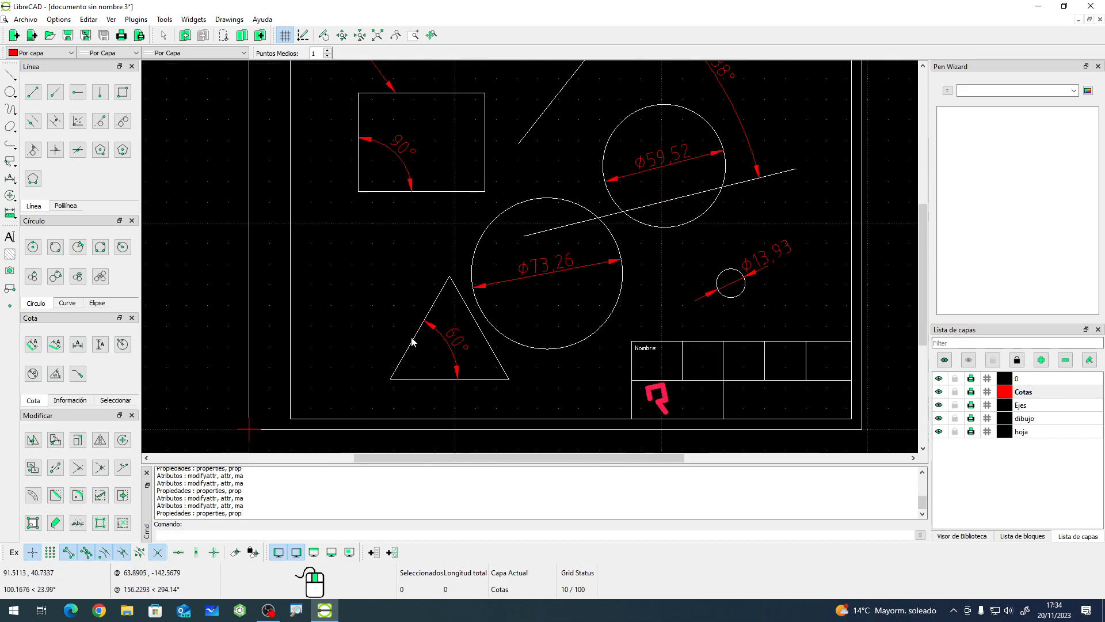
- Add an aligned dimension along the triangle's left side, placed outside it
click(32, 344)
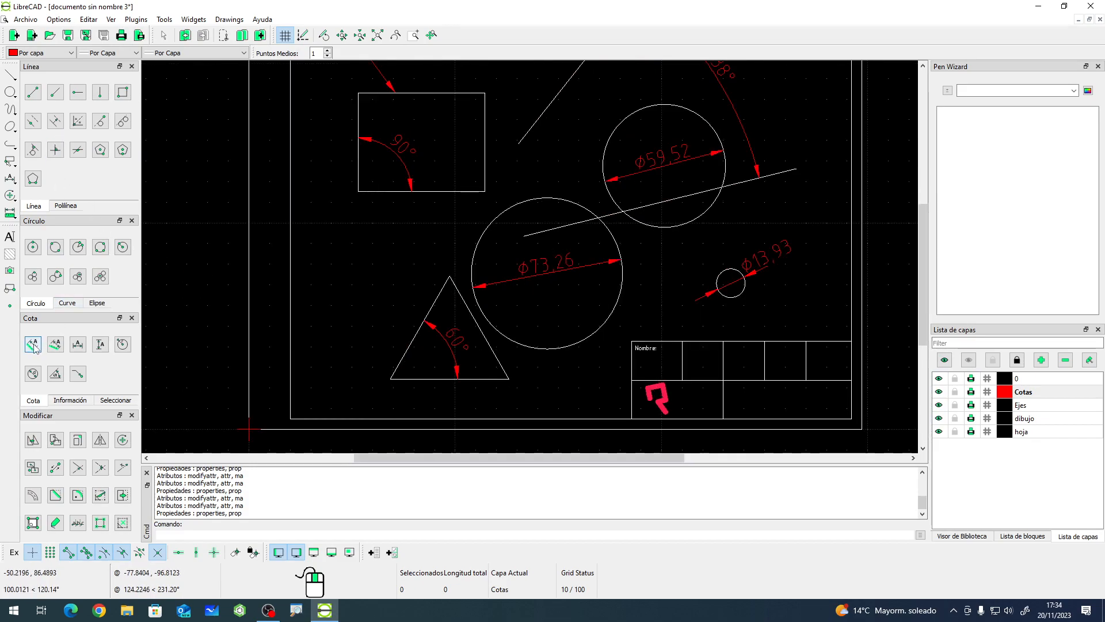
click(449, 277)
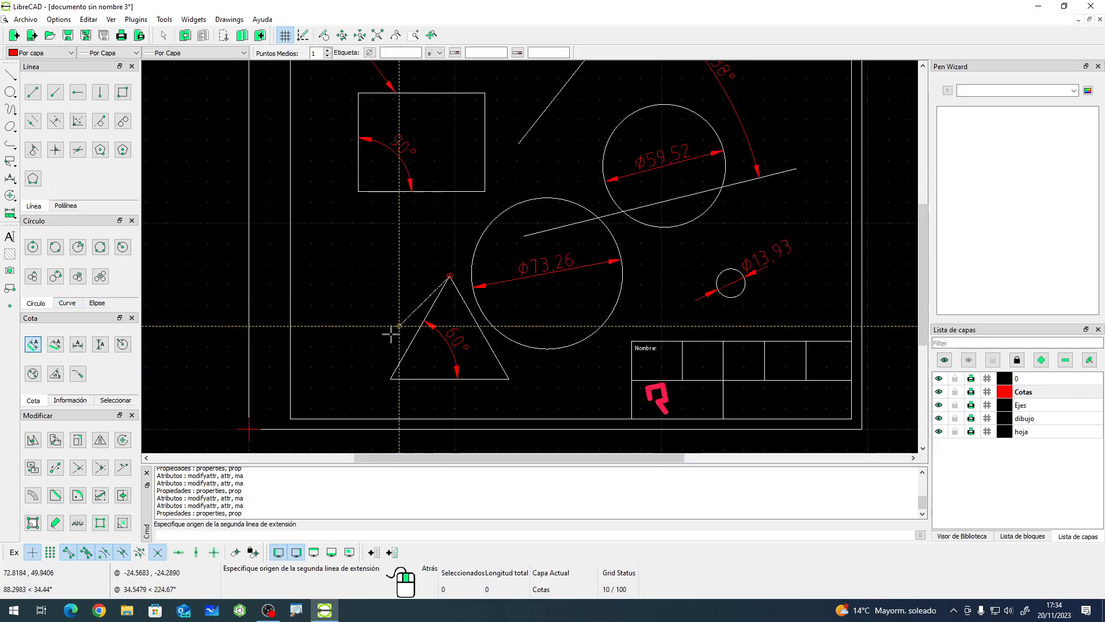
click(391, 378)
click(369, 364)
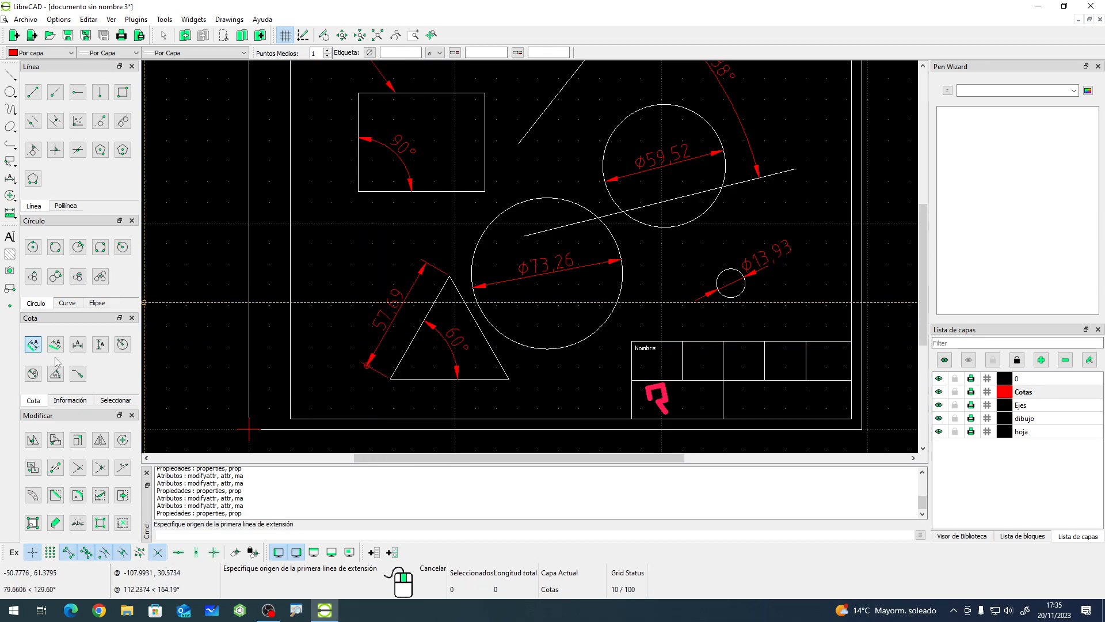
- Add an aligned dimension along the triangle's base, placed below it
click(390, 378)
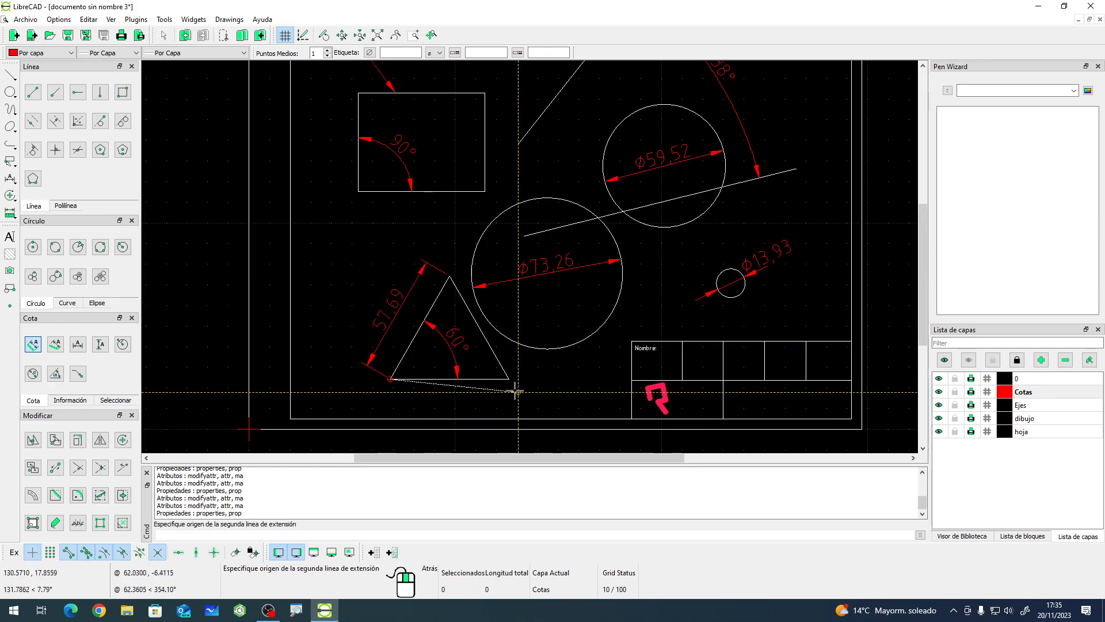
click(509, 378)
click(451, 403)
right_click(451, 402)
- Move the base dimension's right end point to the title block's upper-left corner
scroll(454, 414, up, 6)
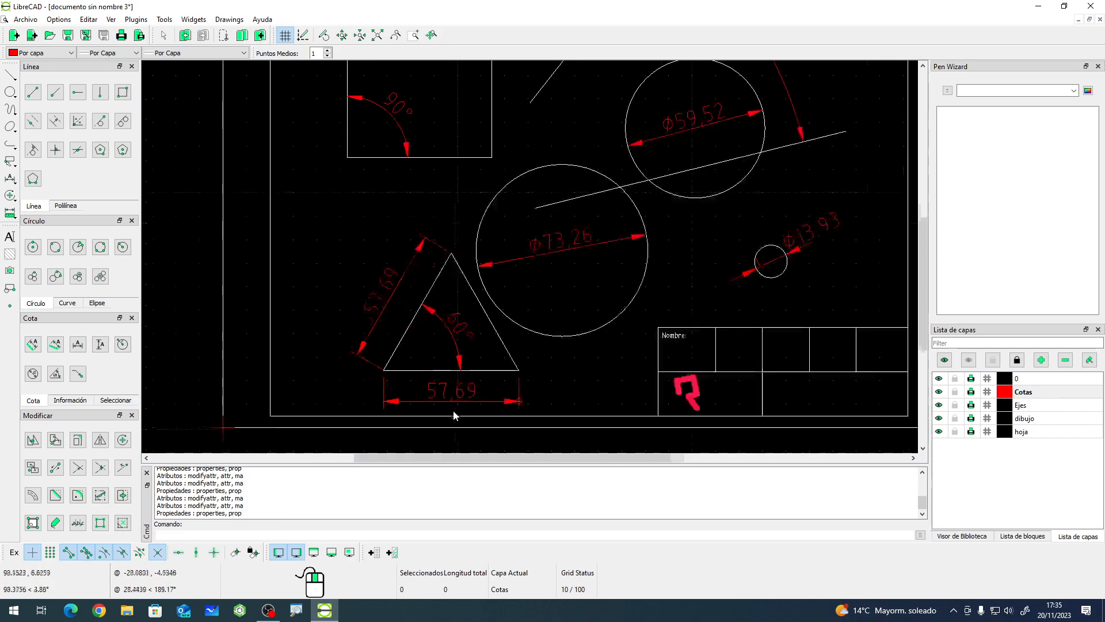
click(429, 379)
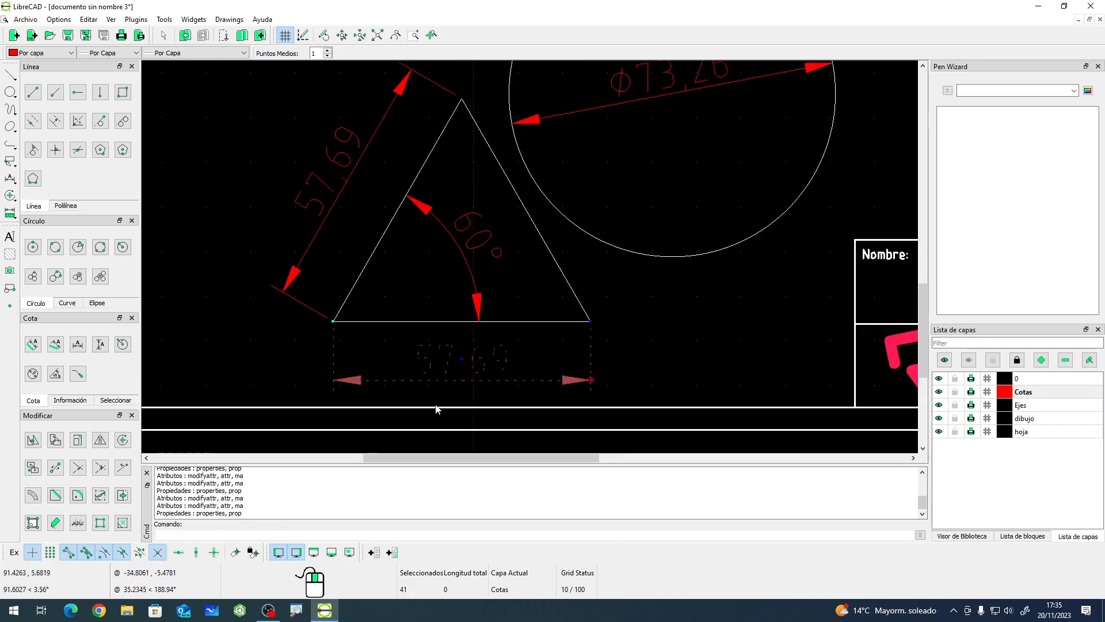
scroll(368, 345, up, 2)
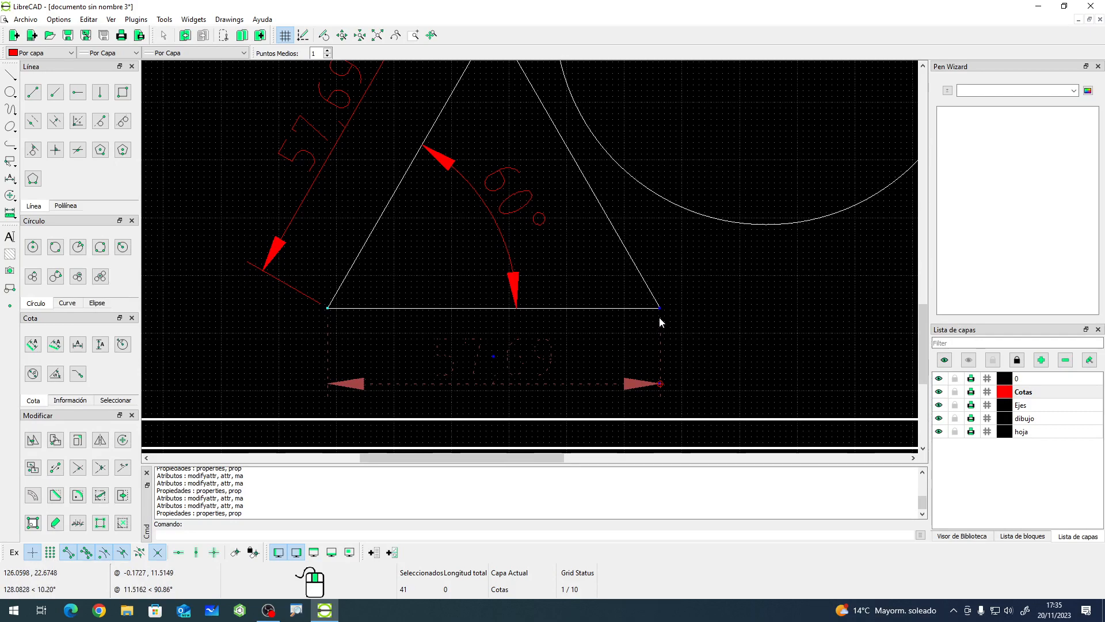
drag(660, 309, 512, 138)
scroll(541, 229, down, 4)
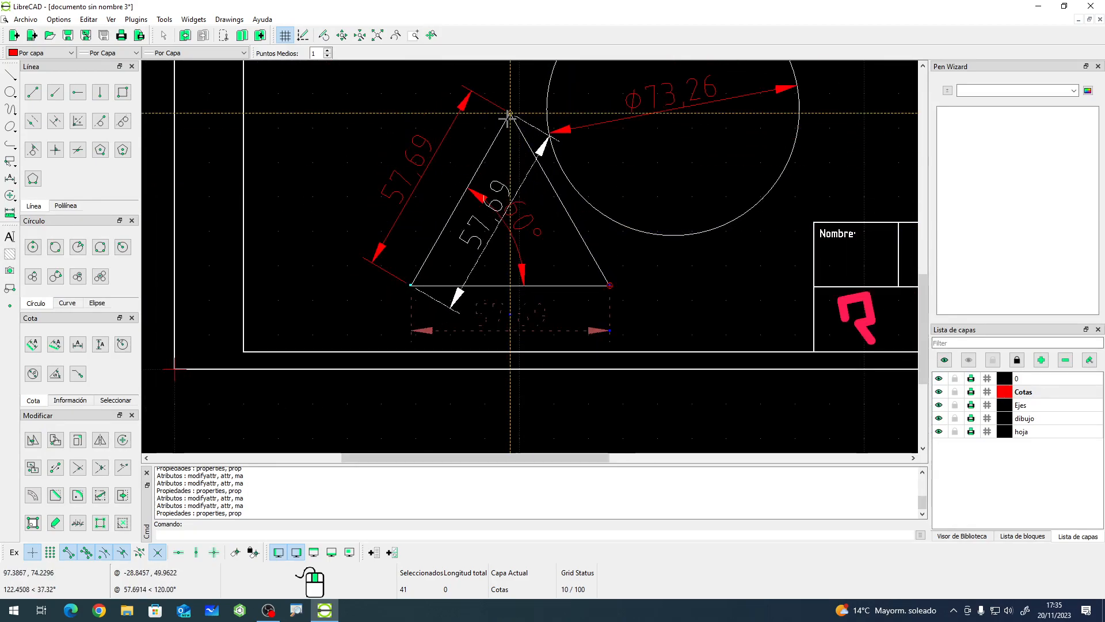
click(812, 222)
key(Escape)
- Try to drag a grip of the 60° angle dimension and undo the move
scroll(616, 400, down, 3)
scroll(478, 233, up, 3)
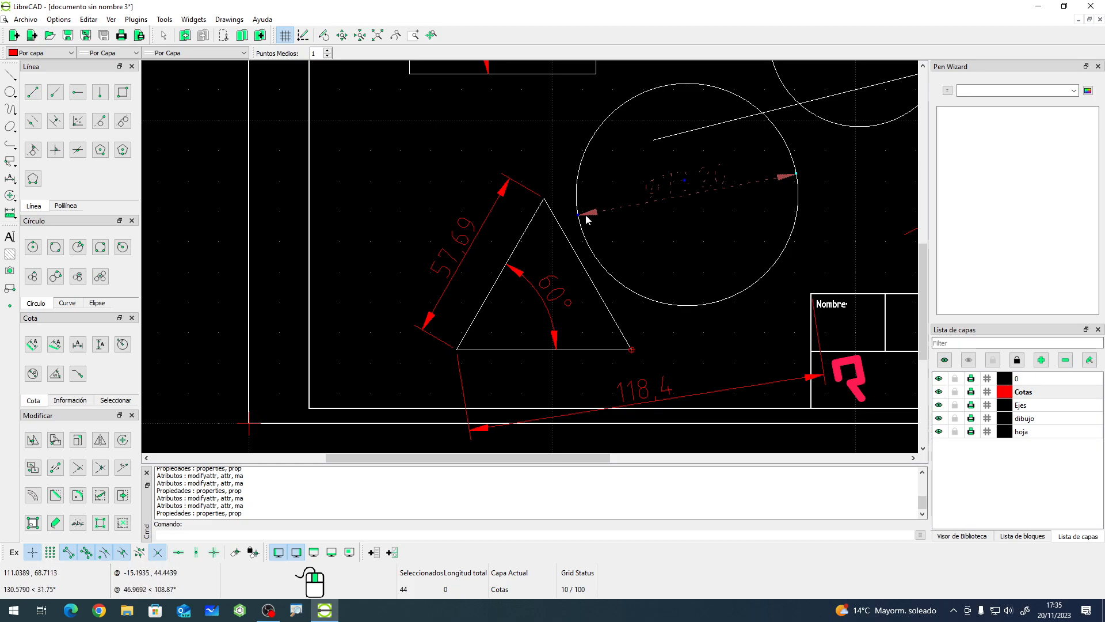
key(Escape)
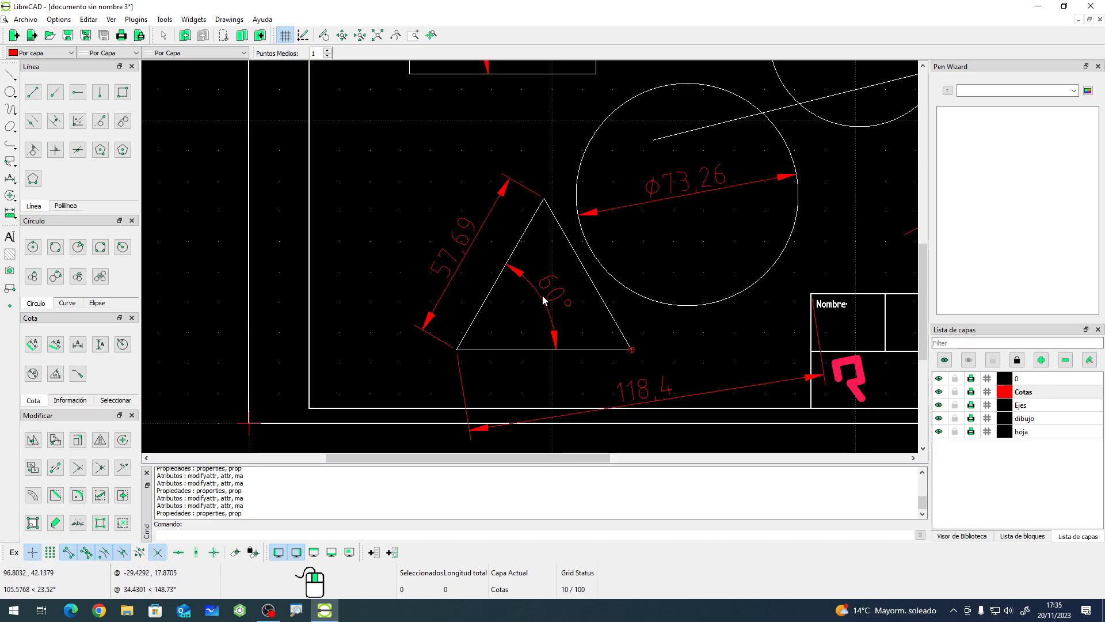
scroll(563, 312, up, 3)
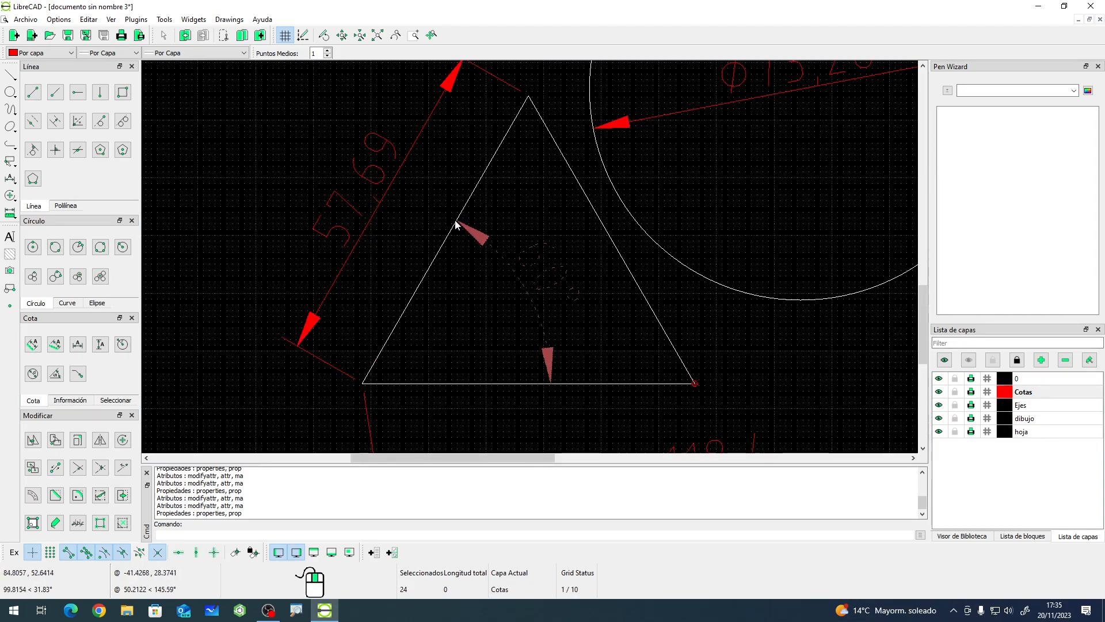
mouse_move(552, 384)
mouse_down()
mouse_move(568, 350)
mouse_move(593, 362)
mouse_move(566, 374)
mouse_up()
key(ctrl+z)
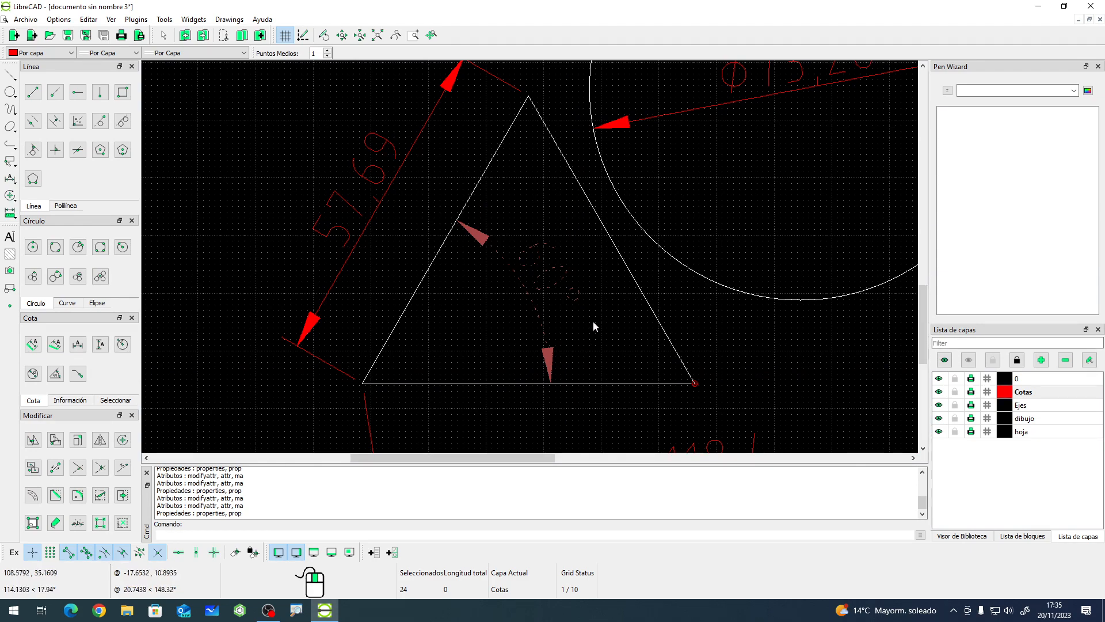
- Reposition the 60° angle dimension's arc and slide the 57.69 dimension text down along its line
click(575, 298)
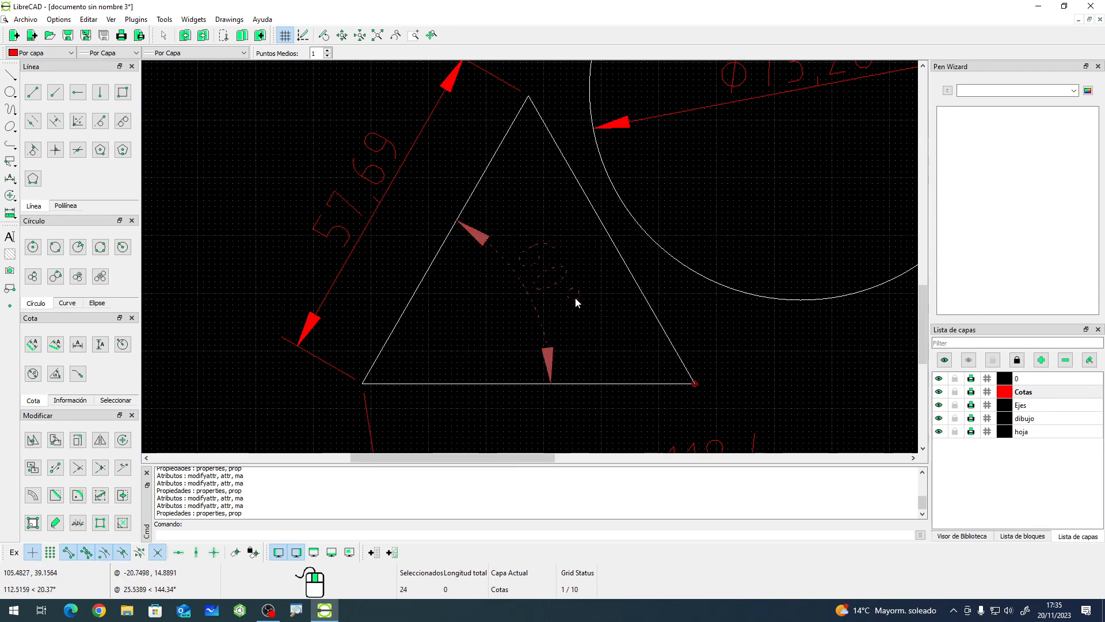
click(533, 285)
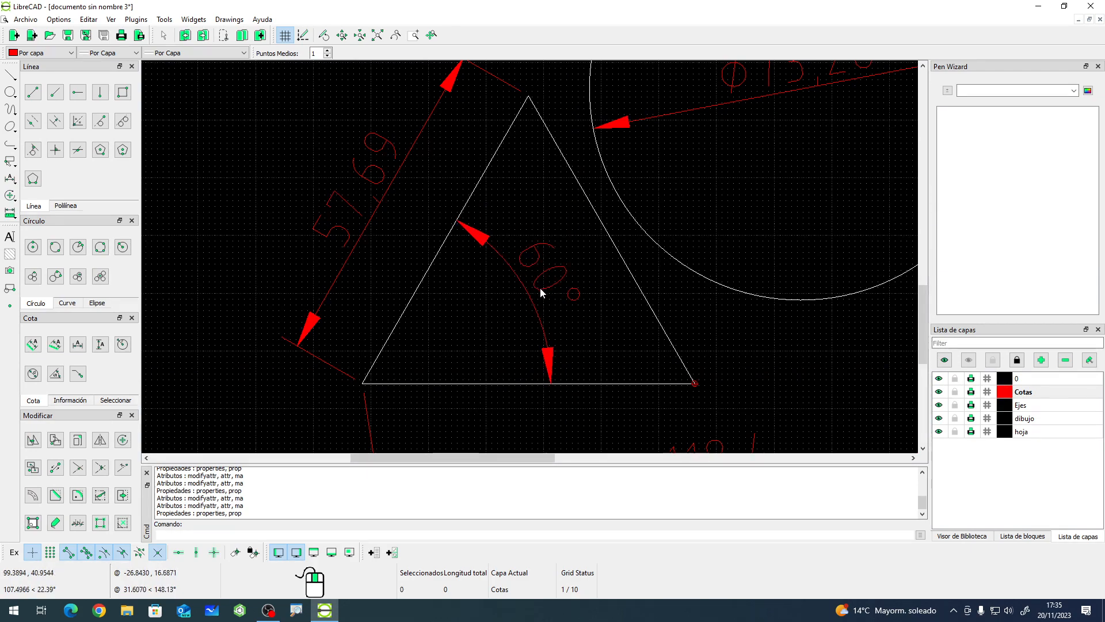
click(359, 212)
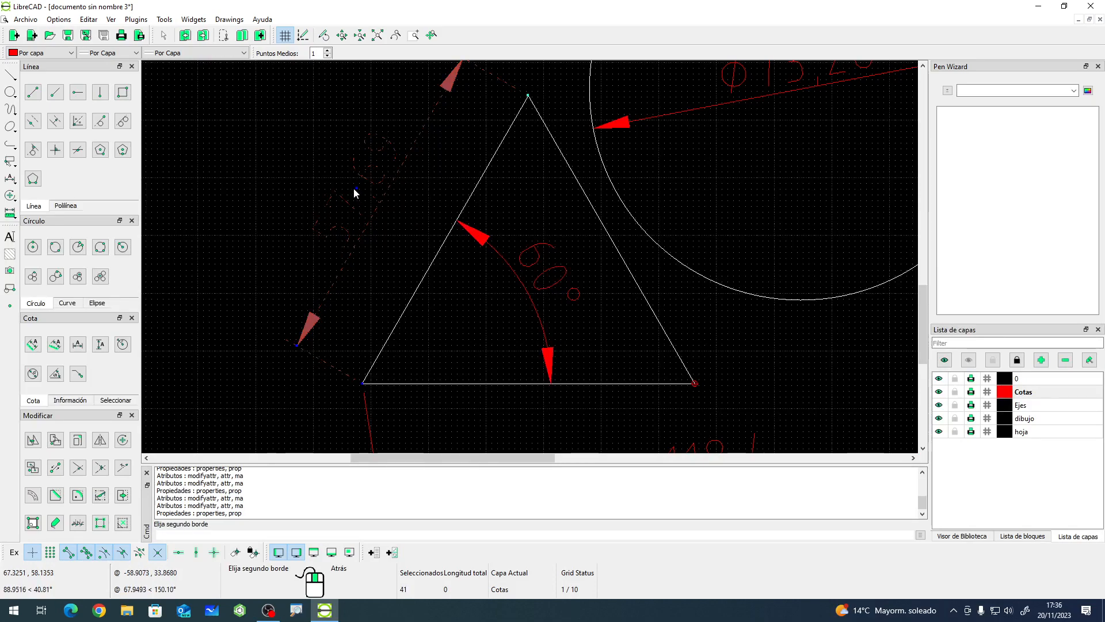
drag(356, 188, 326, 236)
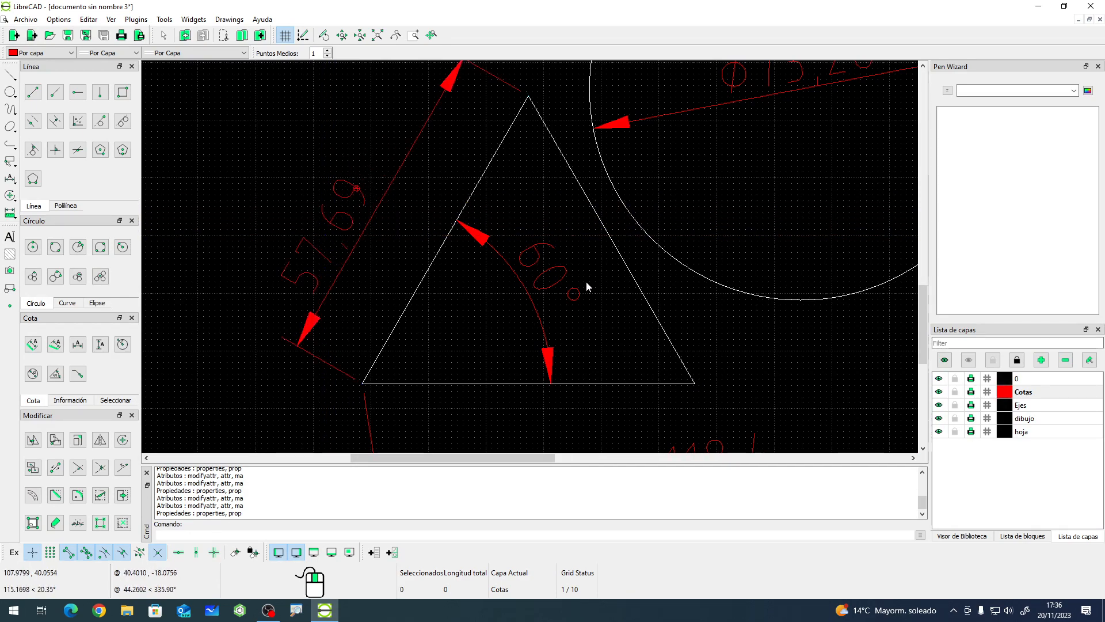
- Rotate the Ø73.26 diameter dimension by moving its text and end point around the circle
scroll(504, 309, down, 3)
scroll(644, 185, up, 4)
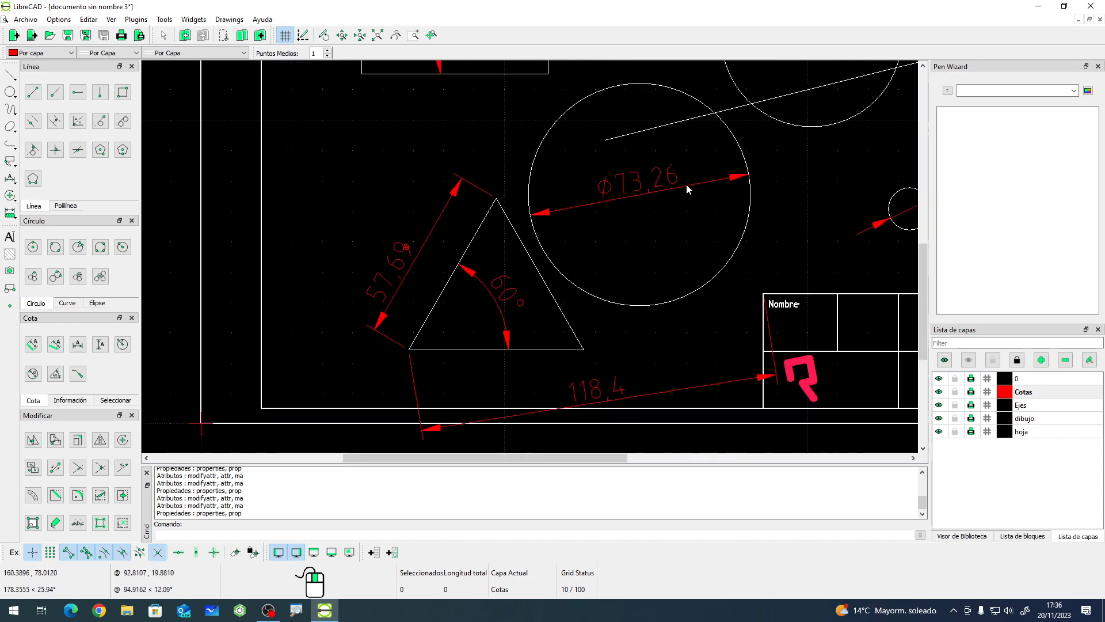
click(622, 191)
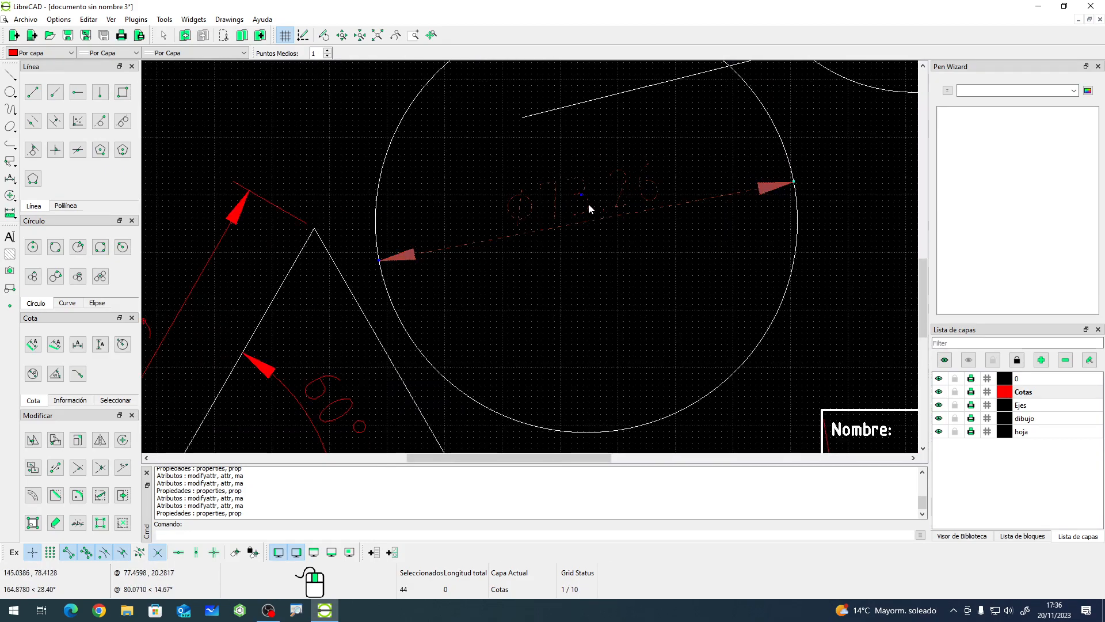
drag(582, 194, 660, 181)
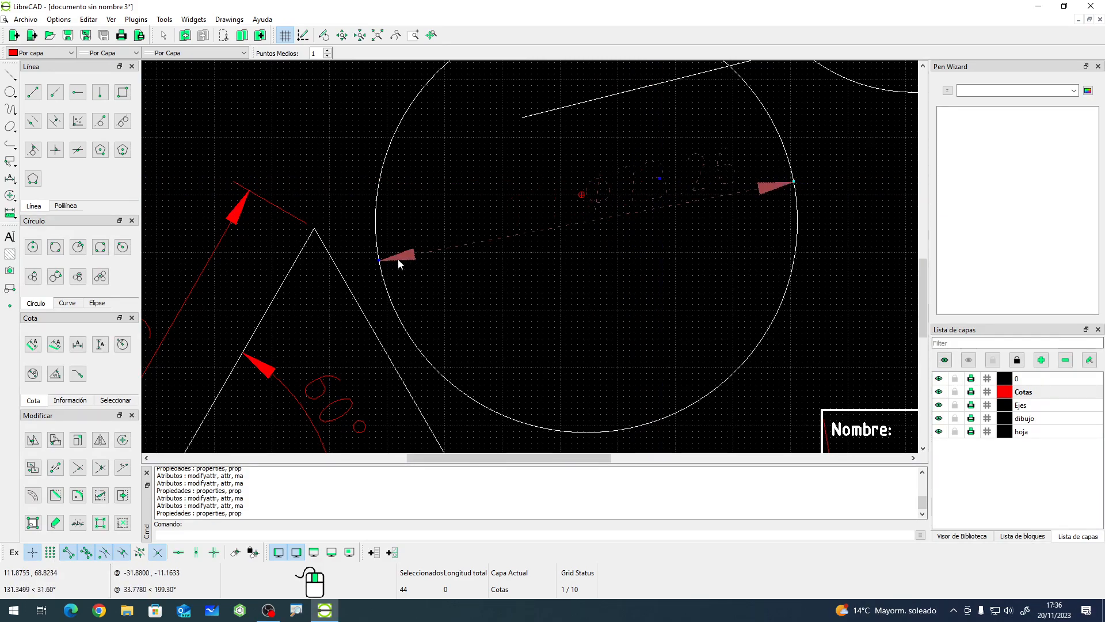
drag(379, 264, 483, 181)
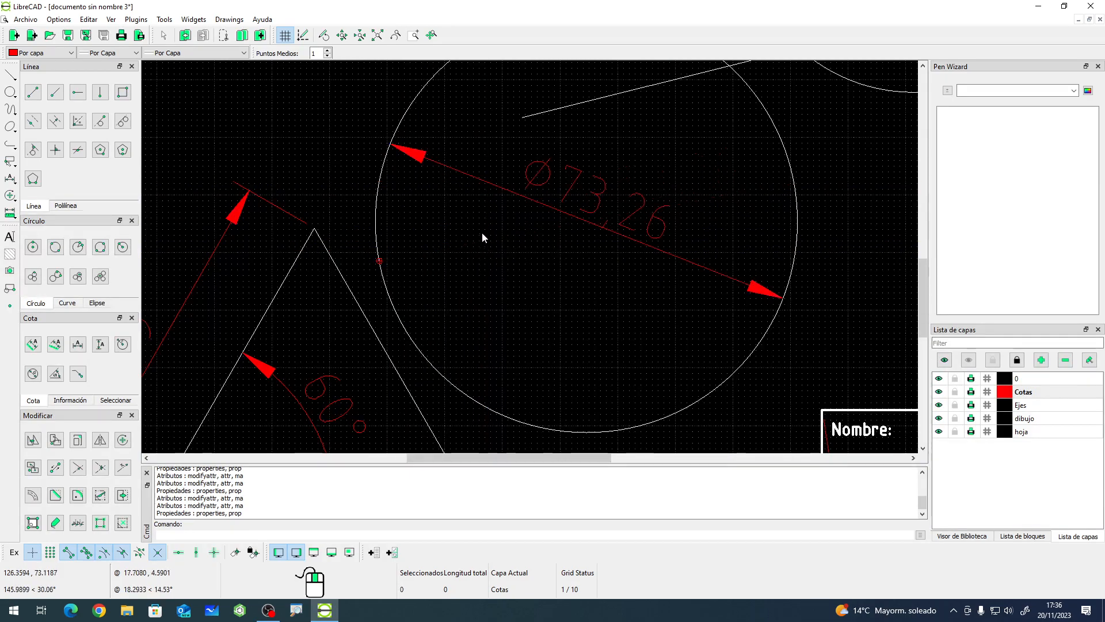
- On the dibujo layer, draw a rectangle about 78 wide to the left of the sheet
scroll(479, 232, down, 3)
scroll(454, 348, up, 2)
click(469, 273)
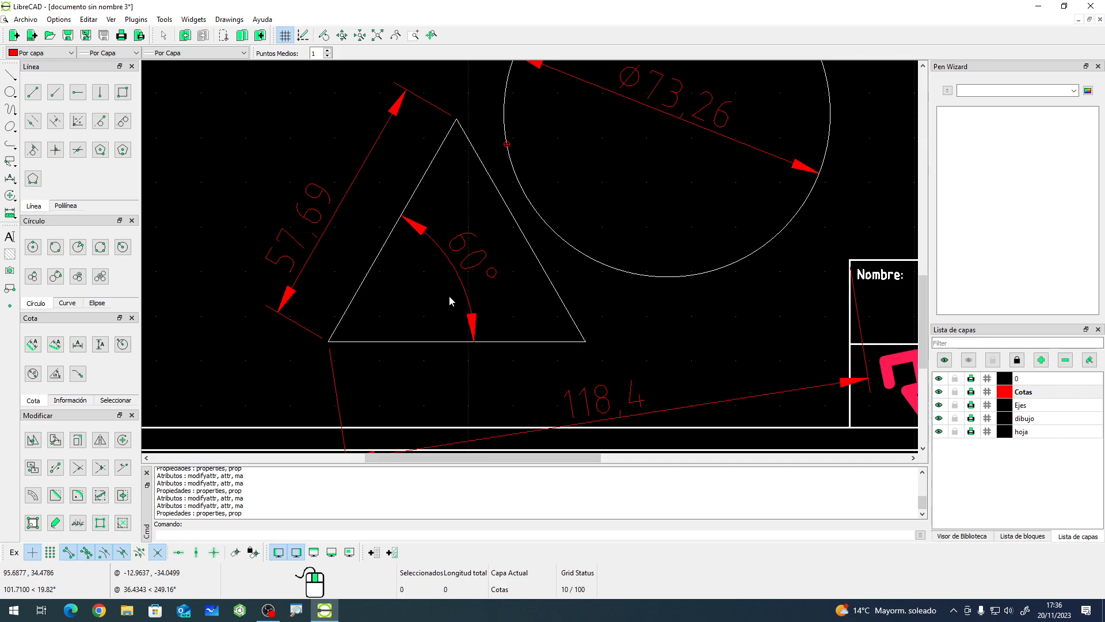
scroll(406, 275, down, 6)
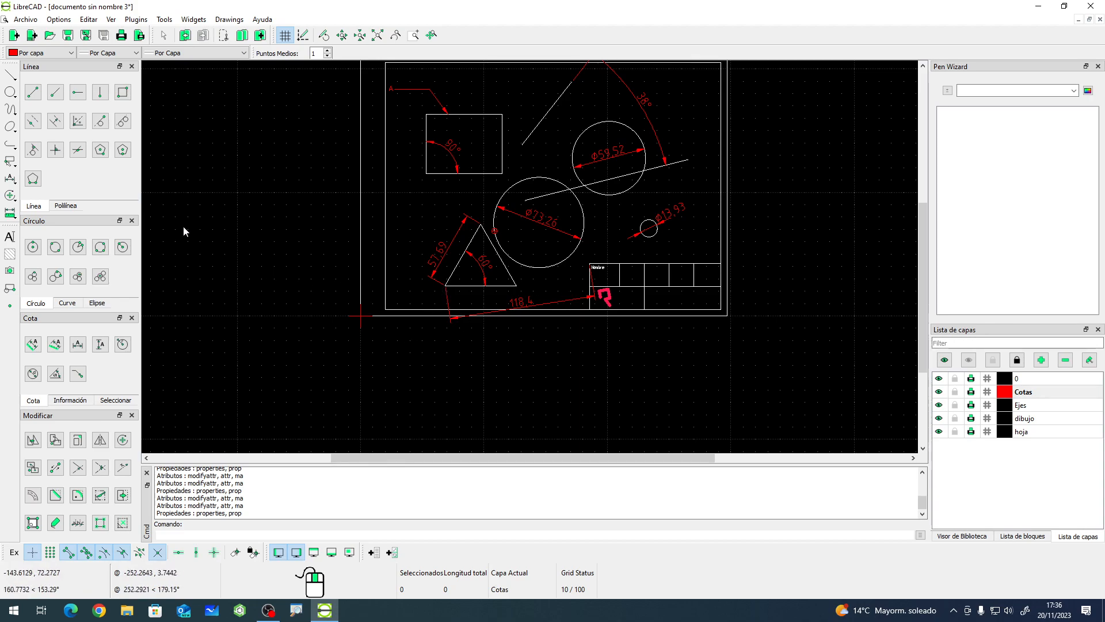
click(123, 92)
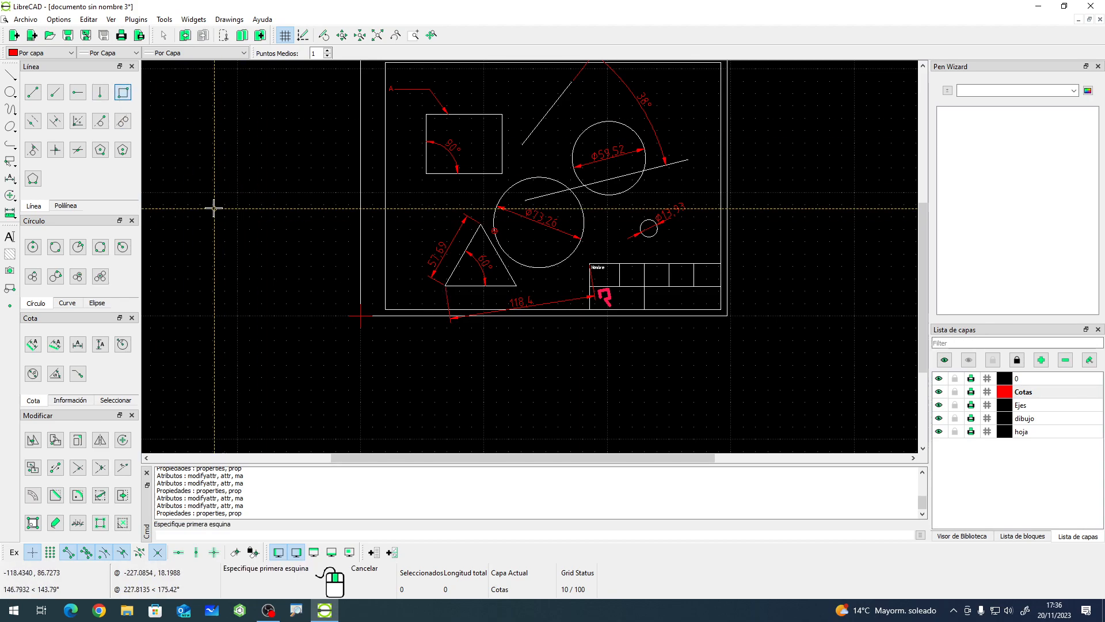
click(1024, 418)
click(206, 201)
click(302, 265)
right_click(337, 264)
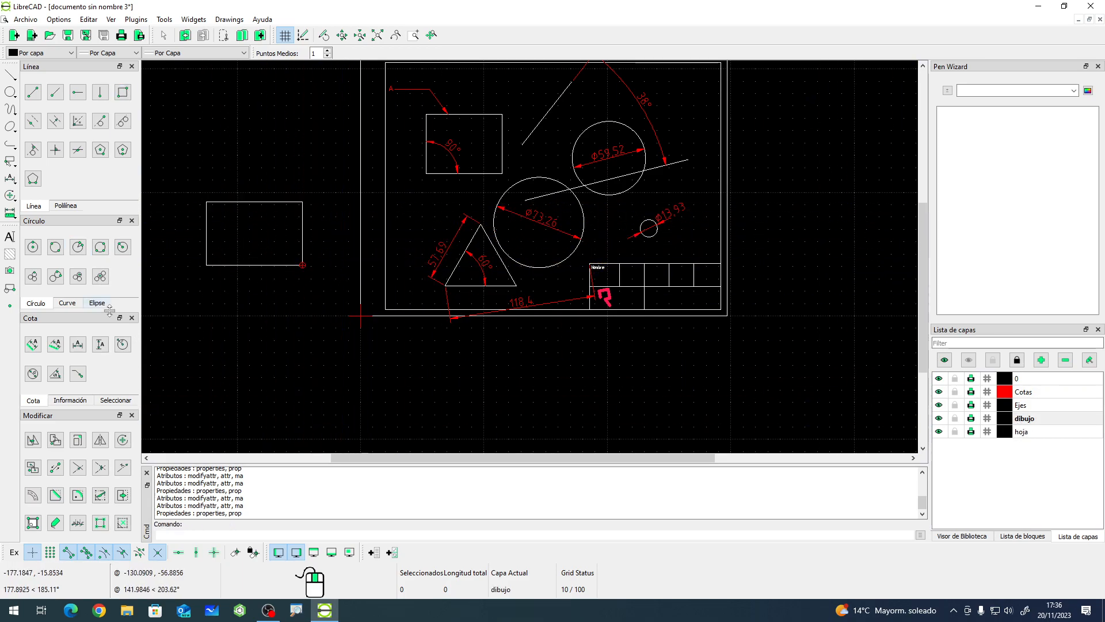
- Add an aligned dimension along the rectangle's top edge, placed above it
click(33, 345)
click(206, 201)
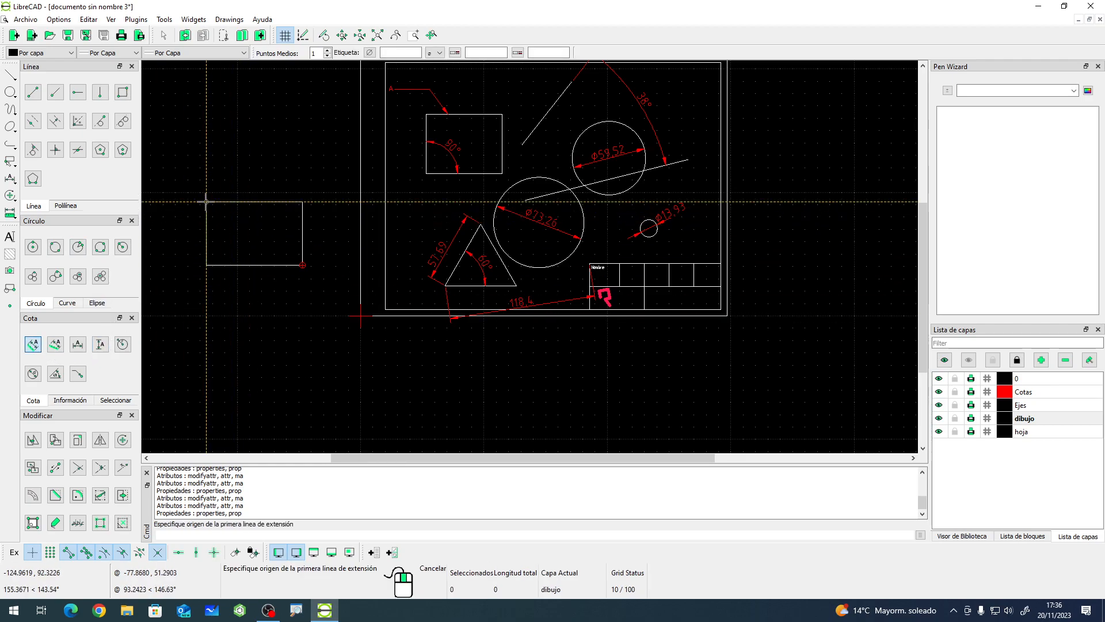
click(302, 201)
click(257, 184)
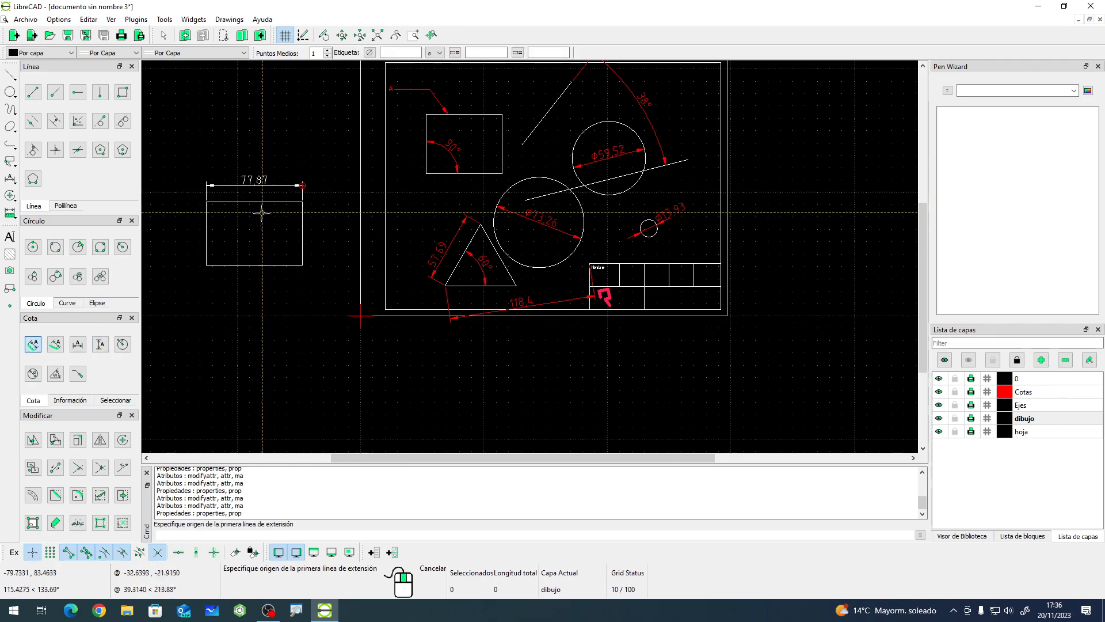
right_click(269, 232)
- Stretch the rectangle's top-right corner to the right, turning it into a trapezoid
scroll(217, 177, up, 3)
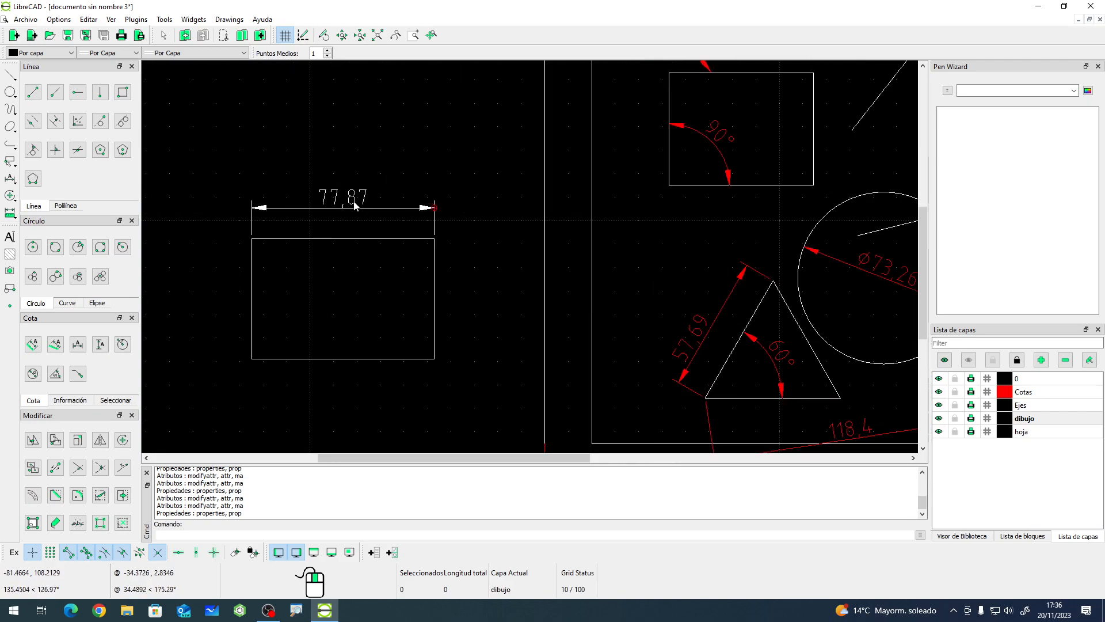
click(434, 256)
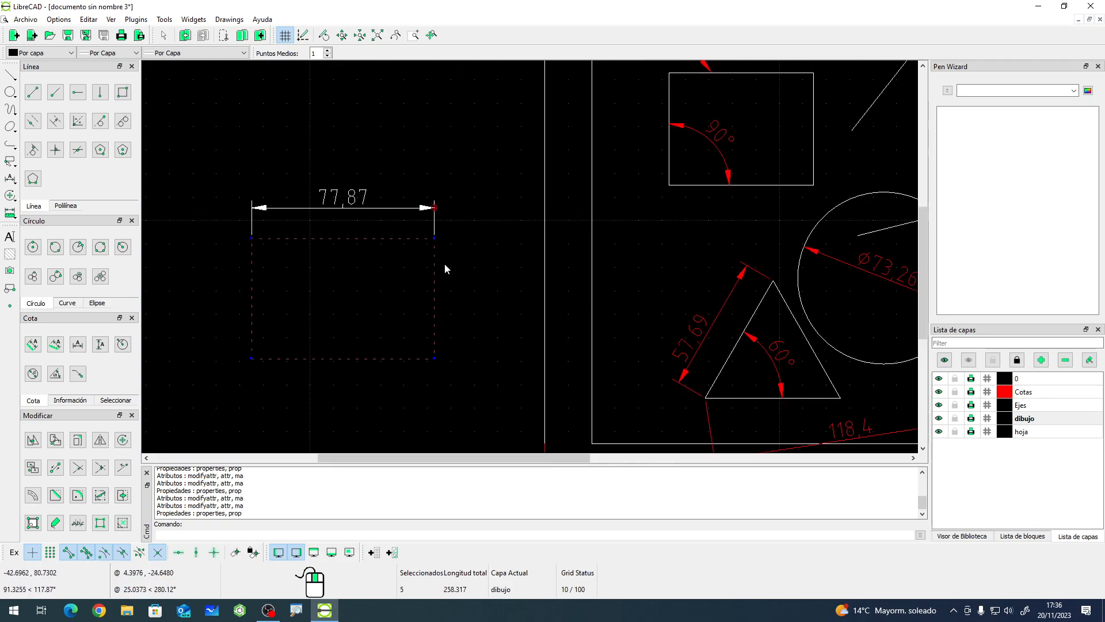
drag(435, 239, 507, 239)
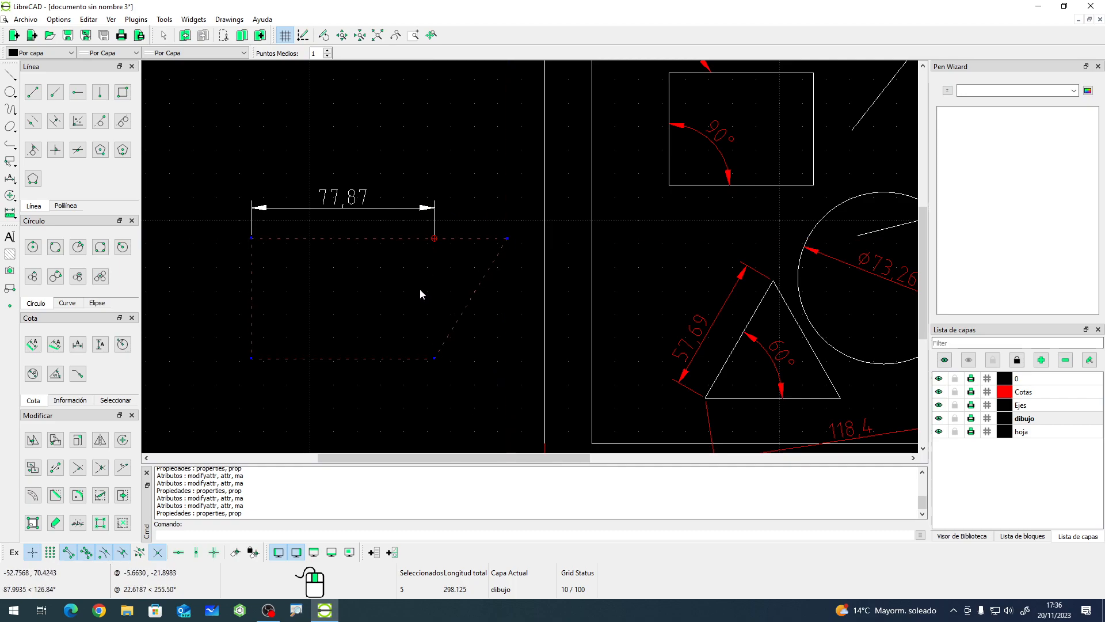
key(Escape)
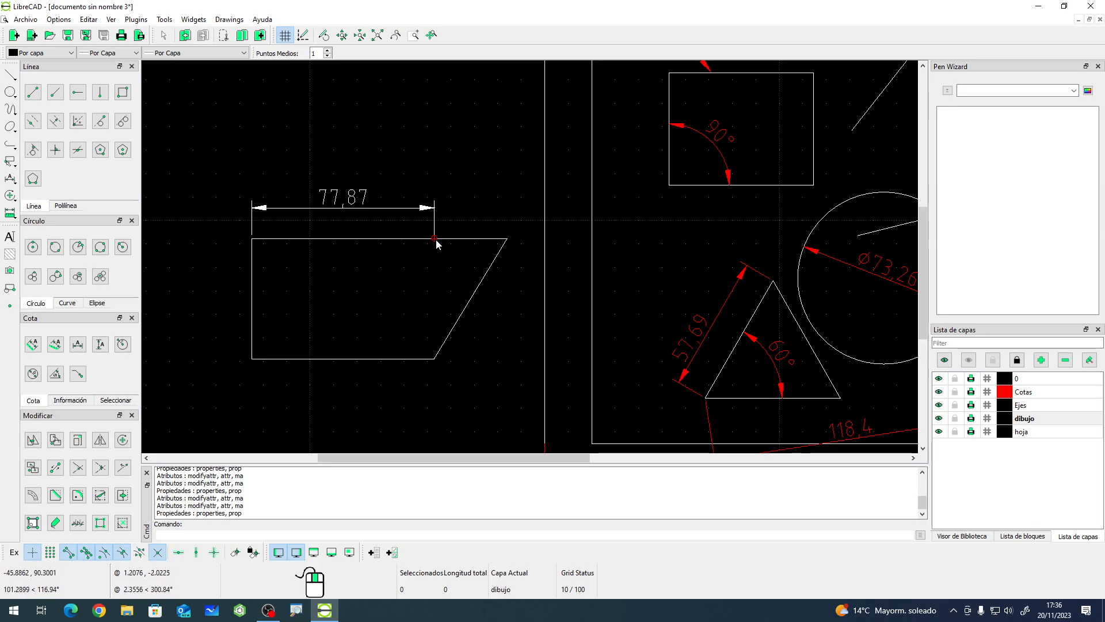
- Move the top dimension's right end point to the trapezoid's new top-right corner
click(401, 208)
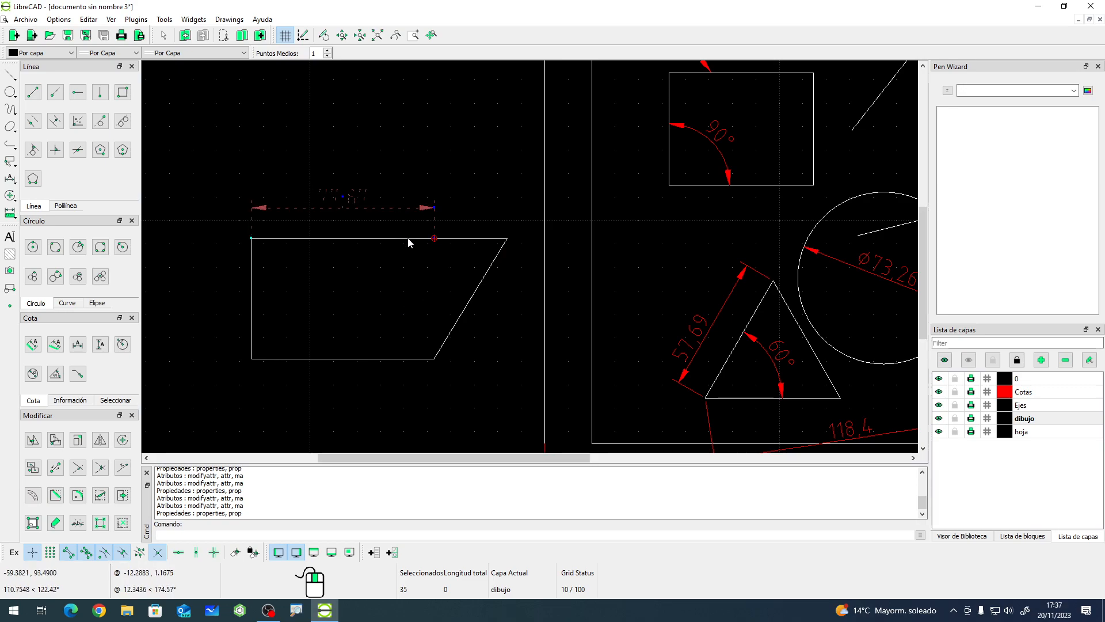
click(434, 238)
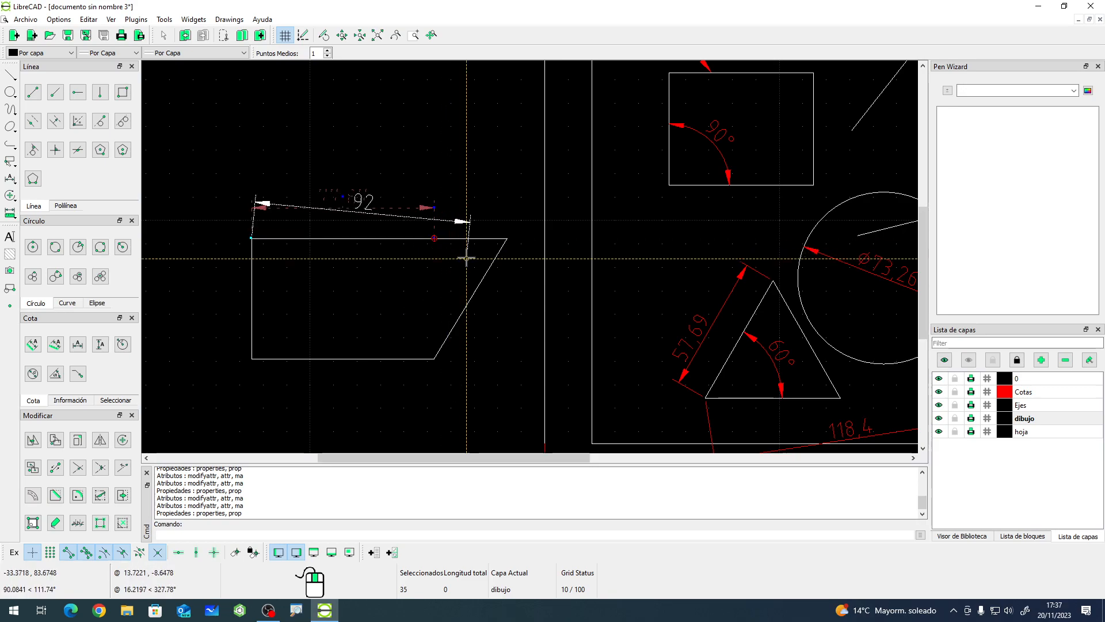
click(507, 237)
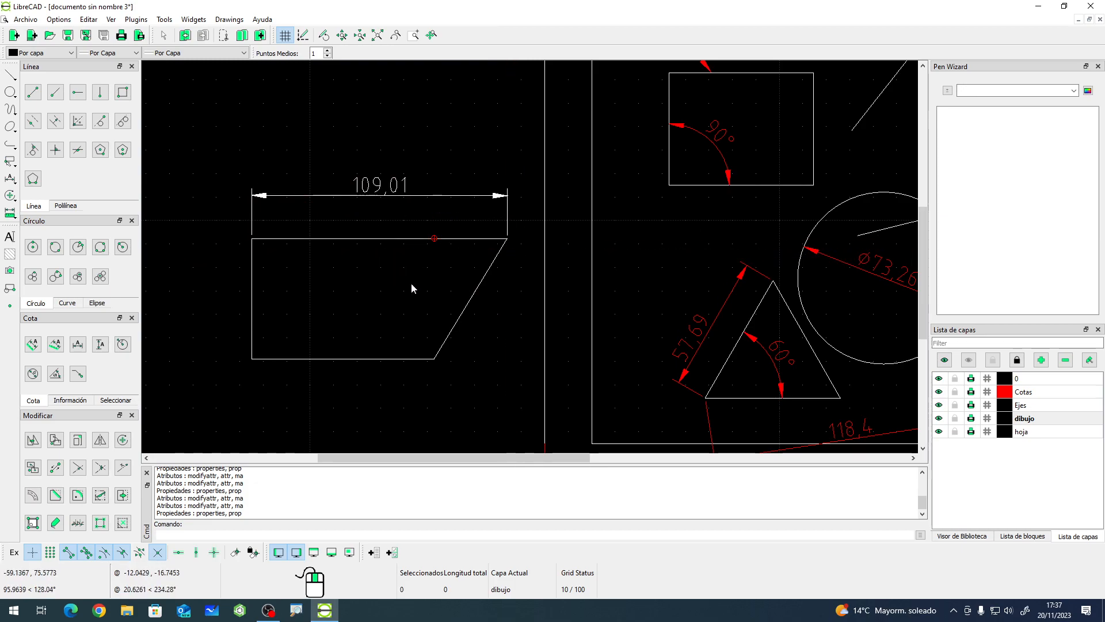
- Draw two connected lines forming an acute angle above-left of the trapezoid
scroll(426, 294, down, 3)
click(33, 92)
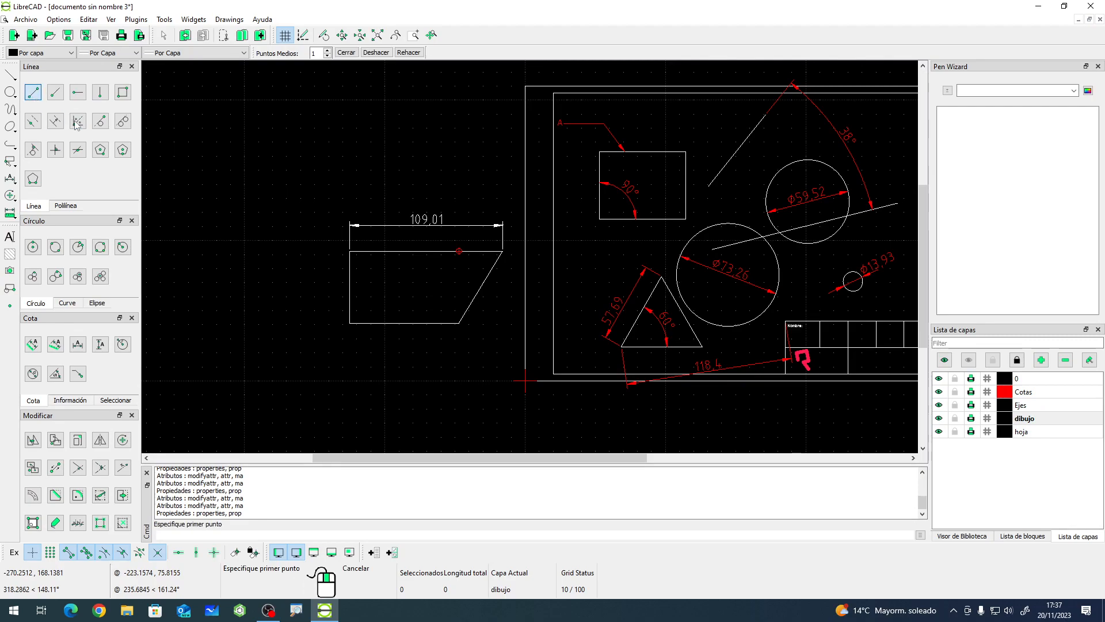
click(245, 169)
click(195, 252)
click(305, 236)
right_click(305, 188)
scroll(202, 193, up, 2)
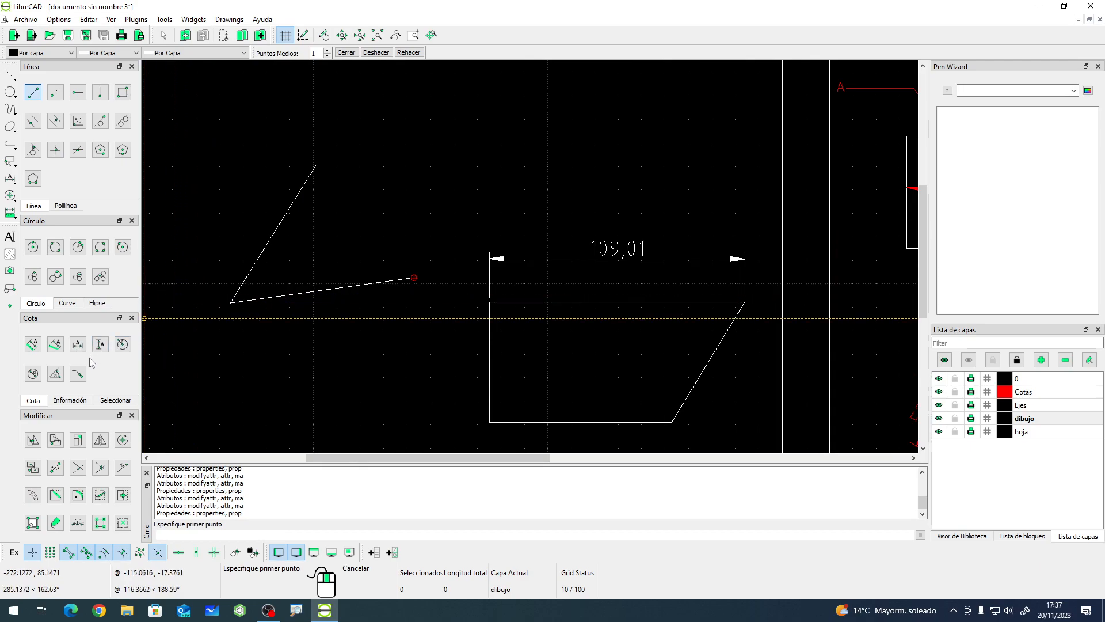
- Add an angular dimension between the two connected lines, placed inside the angle
click(56, 373)
click(275, 231)
click(312, 290)
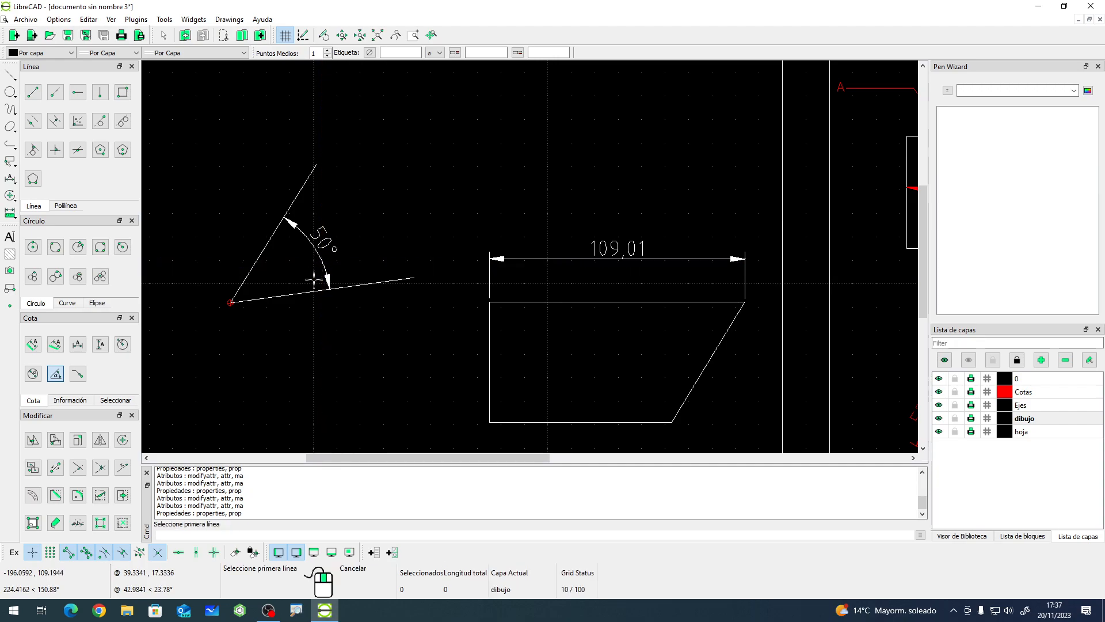
click(316, 272)
right_click(297, 324)
- Move the lower line's right end point downward, widening the angle between the lines
click(368, 284)
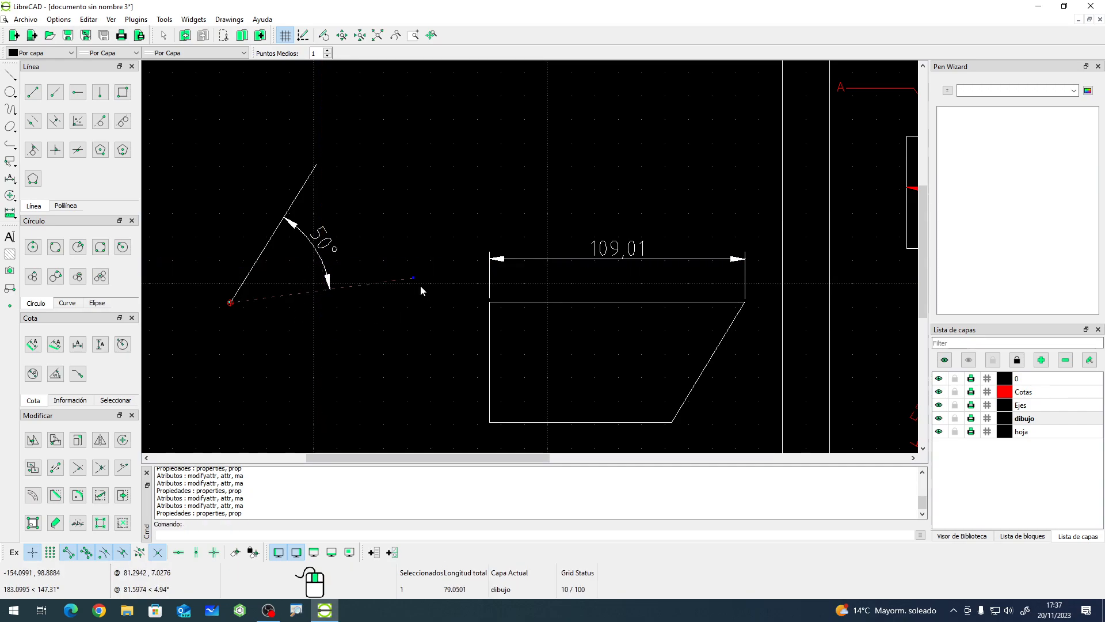
click(413, 278)
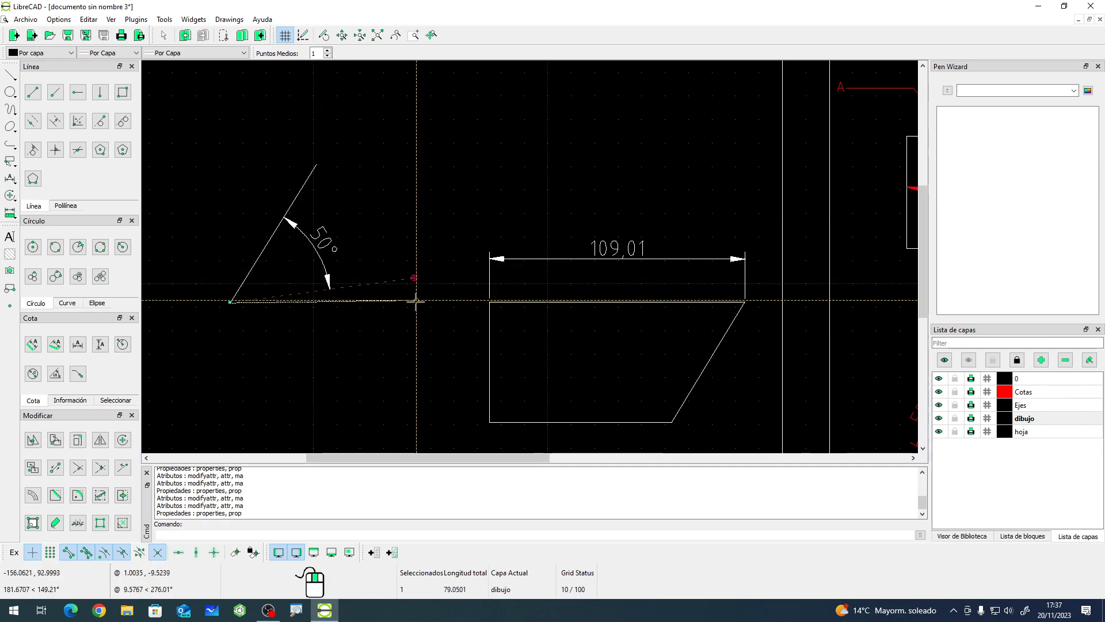
click(411, 330)
key(Escape)
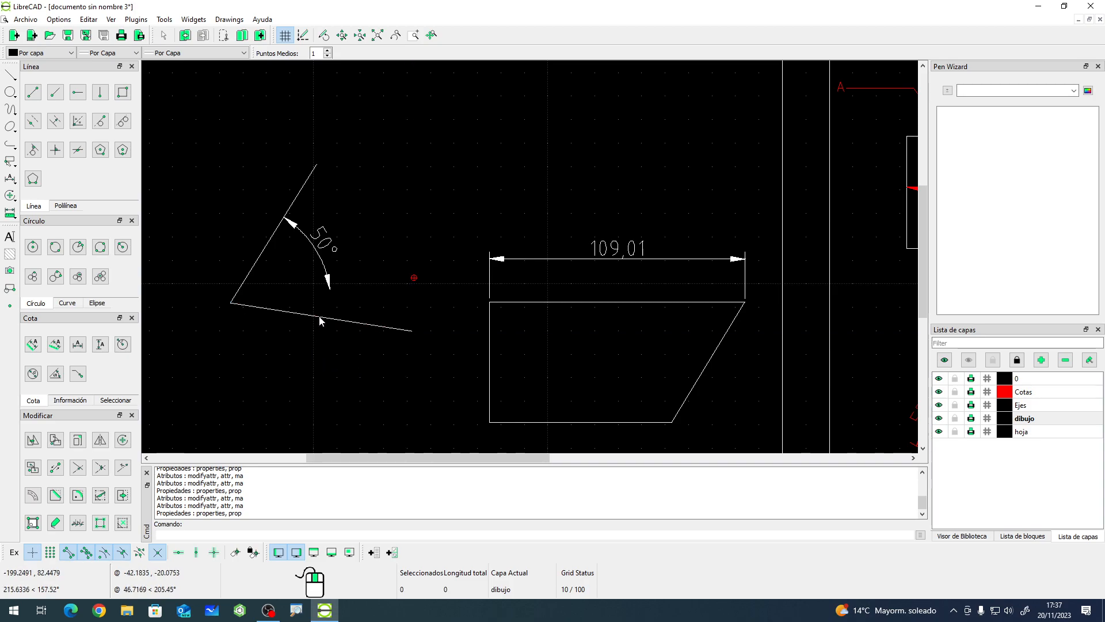
- Select the outdated angular dimension and delete it
click(329, 283)
click(330, 286)
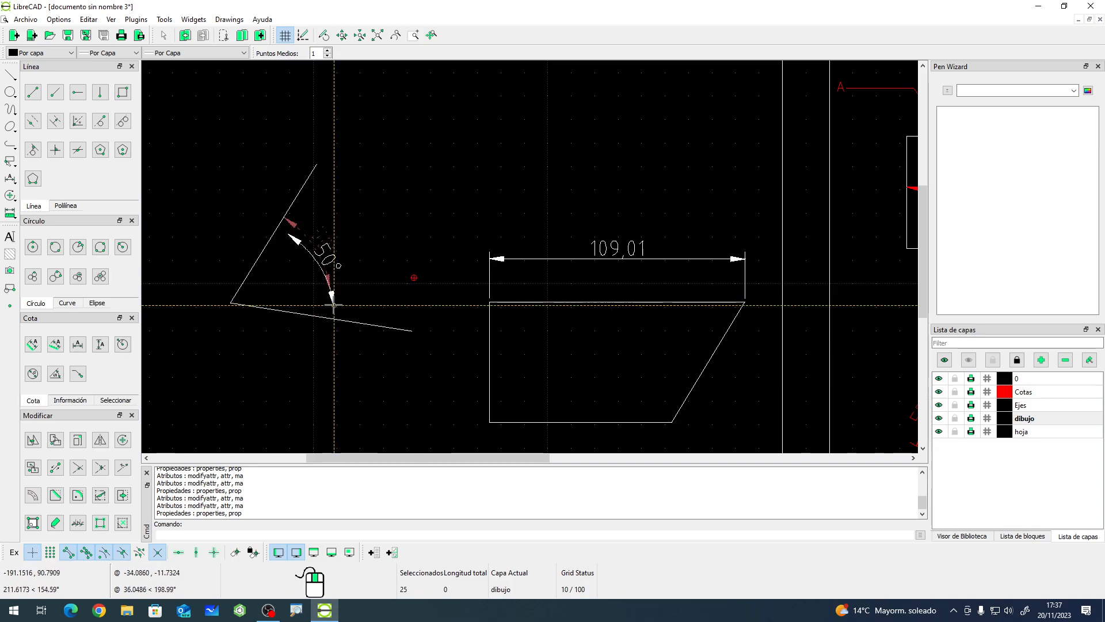
click(331, 288)
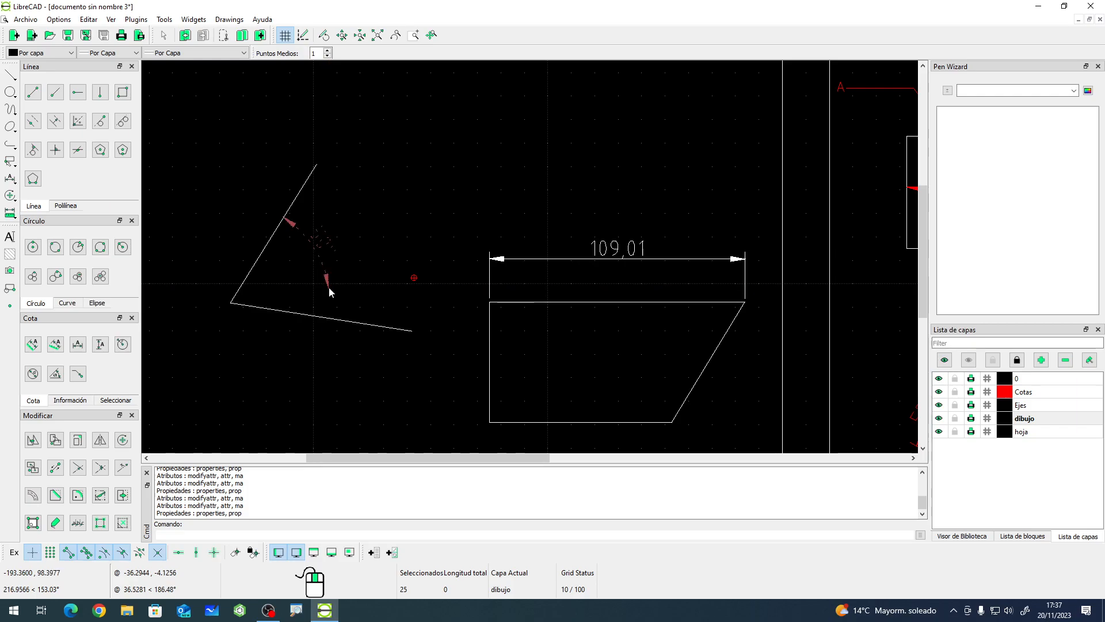
key(Escape)
drag(355, 246, 313, 287)
key(Delete)
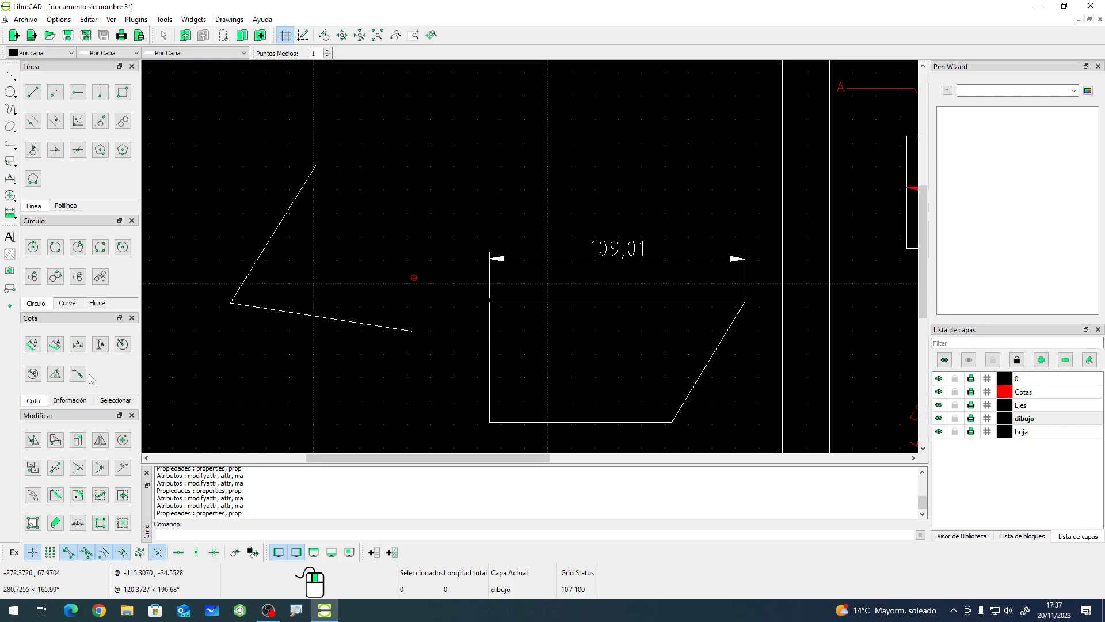
- Add a new angular dimension between the two lines, placed inside the widened angle
click(55, 373)
click(263, 245)
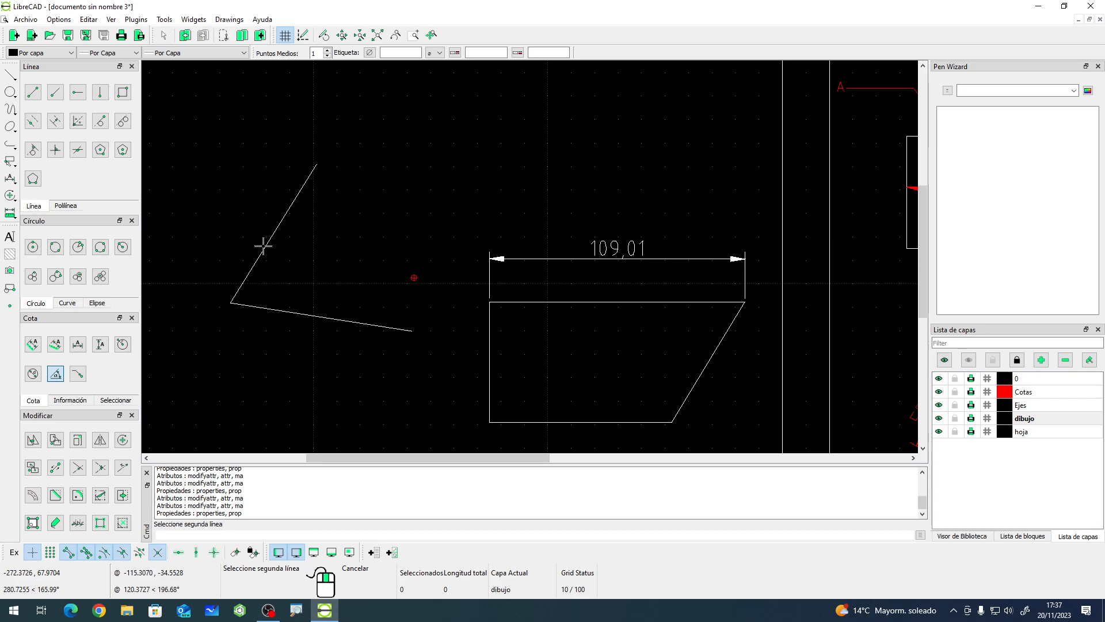
click(301, 312)
click(332, 300)
right_click(260, 353)
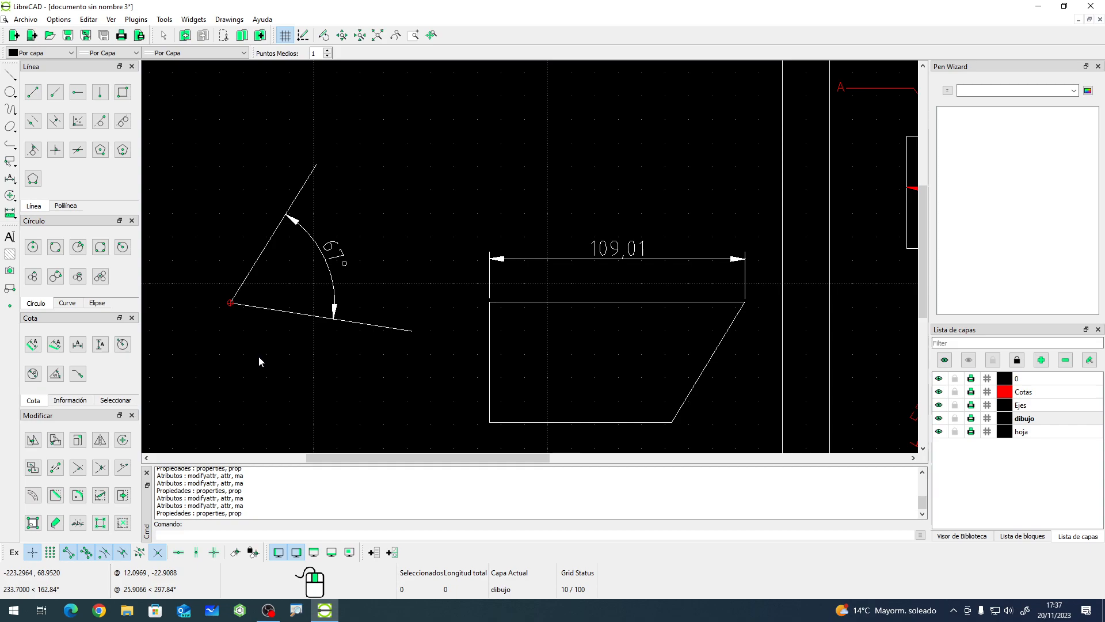
- Draw a circle about 81 mm in diameter above the angled lines
scroll(324, 355, down, 8)
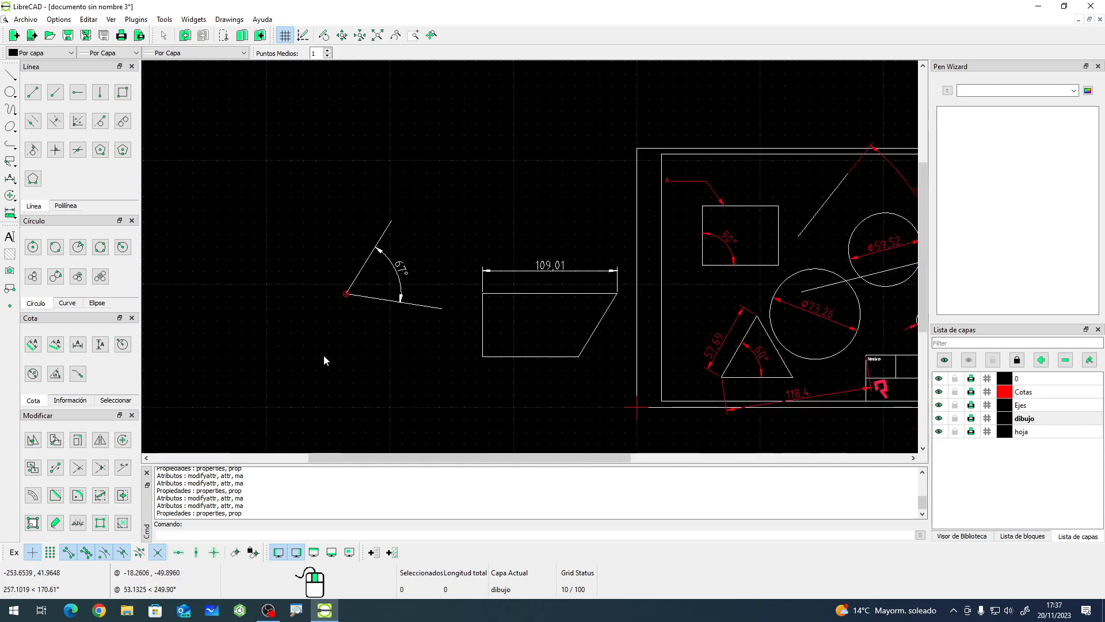
scroll(700, 284, up, 3)
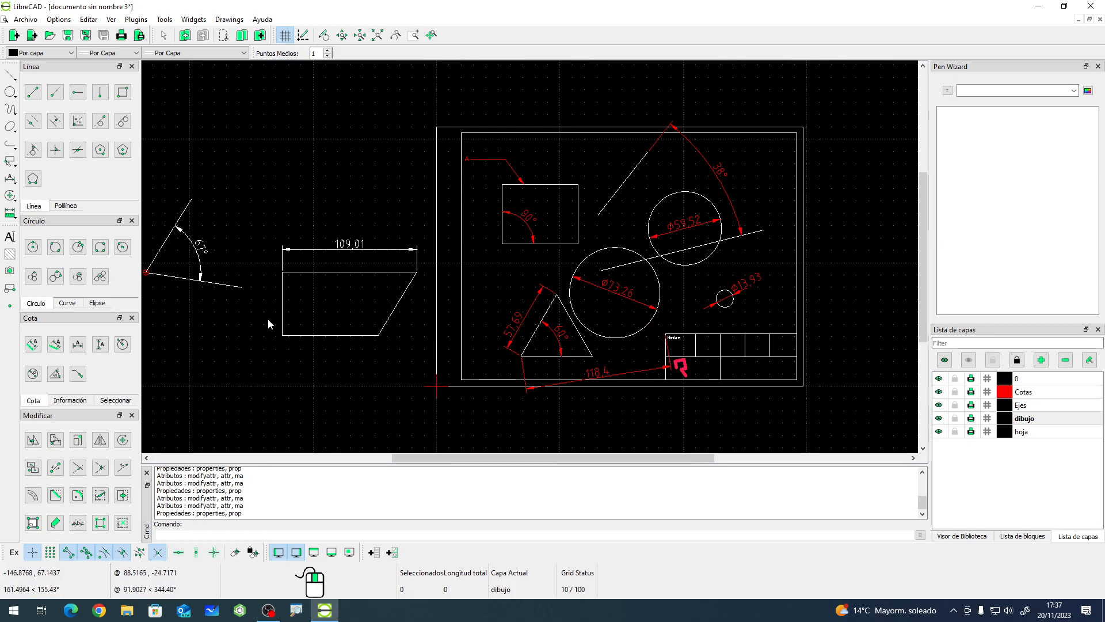
scroll(634, 368, down, 3)
click(33, 247)
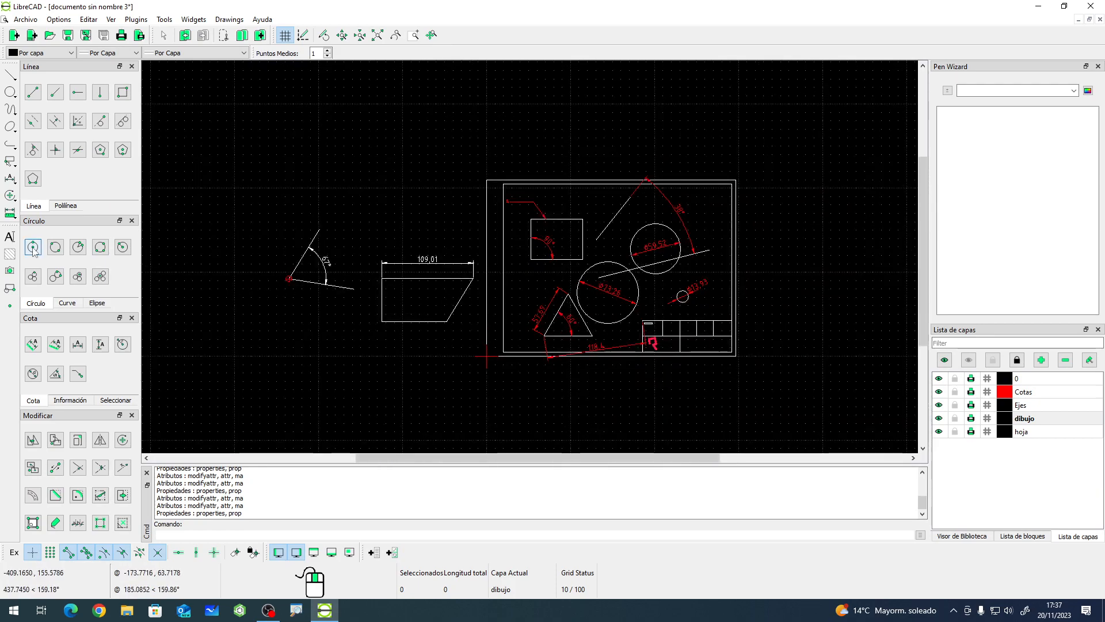
click(336, 182)
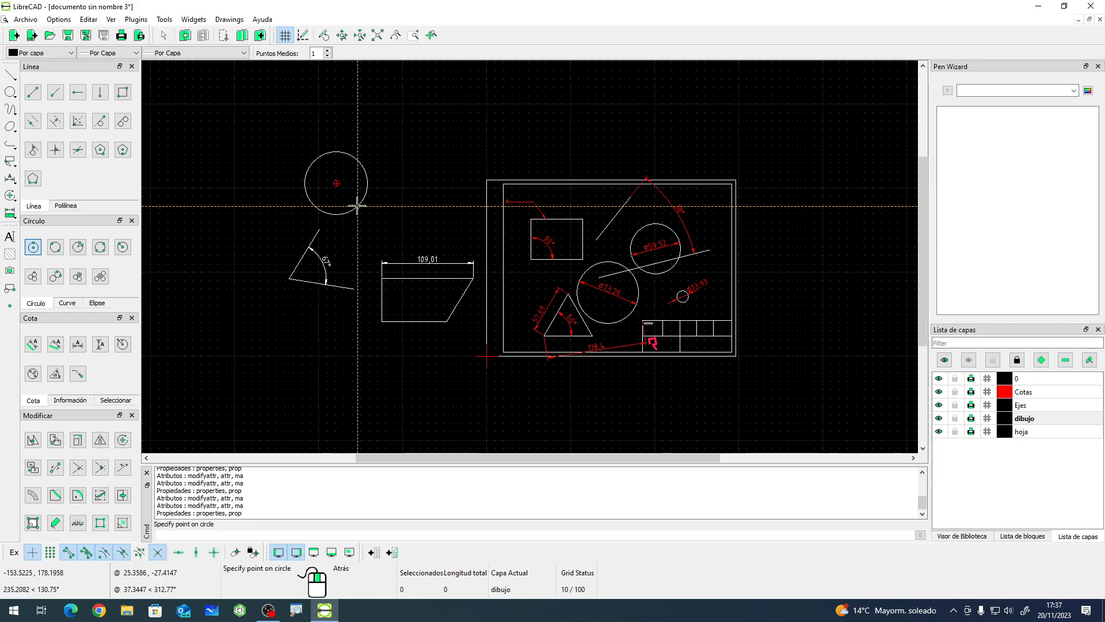
scroll(294, 146, up, 3)
right_click(221, 227)
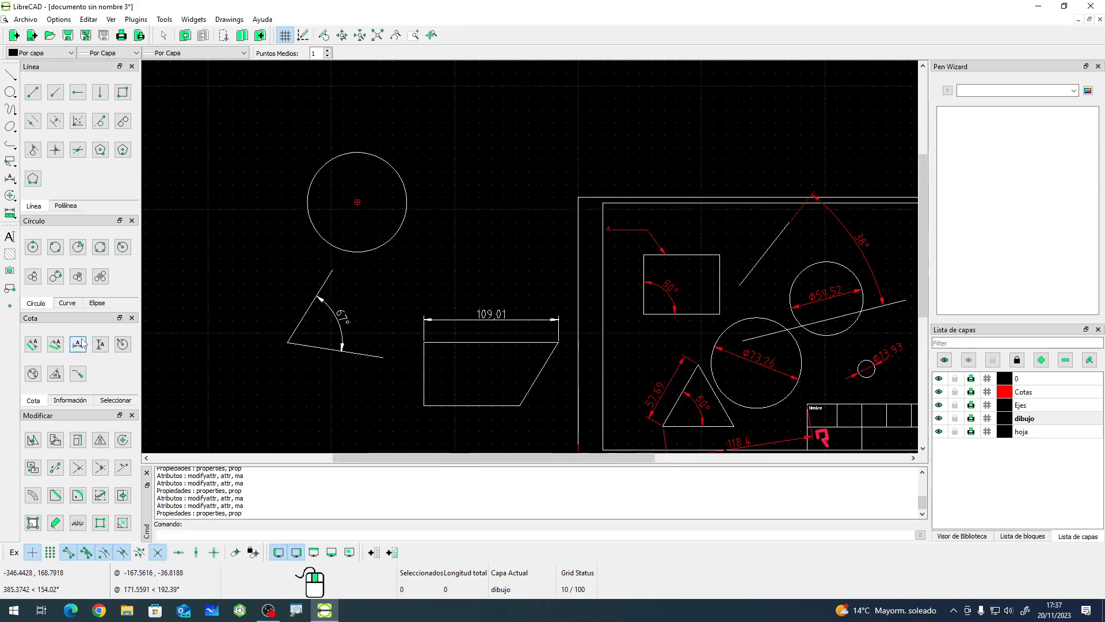
- Add a diameter dimension to the new circle
click(33, 374)
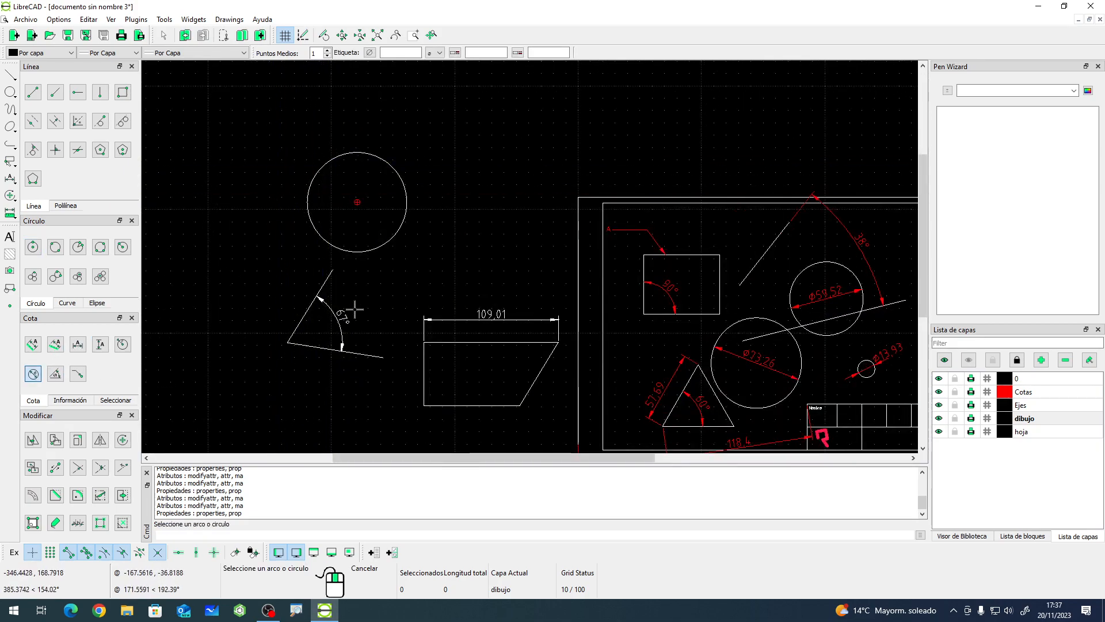
click(408, 191)
click(439, 167)
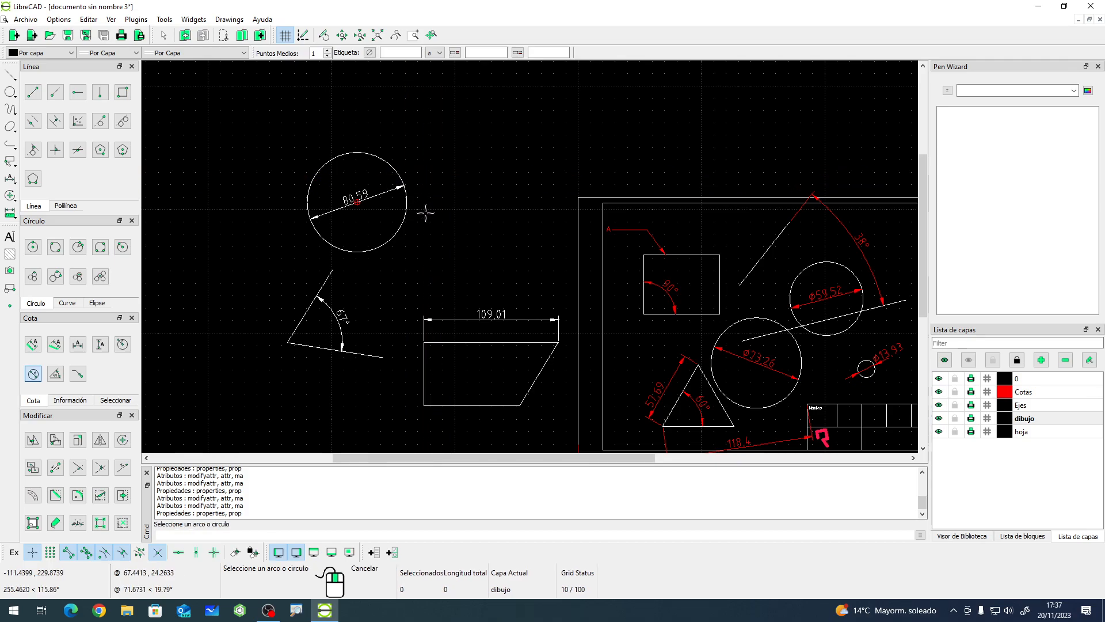
right_click(410, 223)
- Enlarge the circle to about 111 mm diameter by moving its bottom quadrant grip downward
click(402, 231)
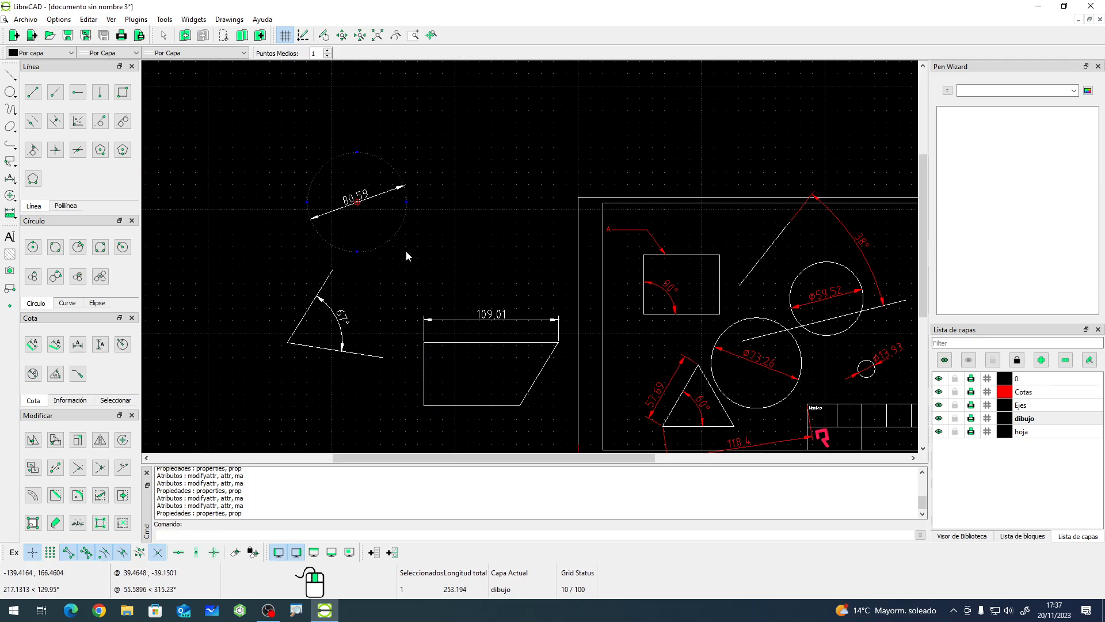
click(357, 252)
click(359, 270)
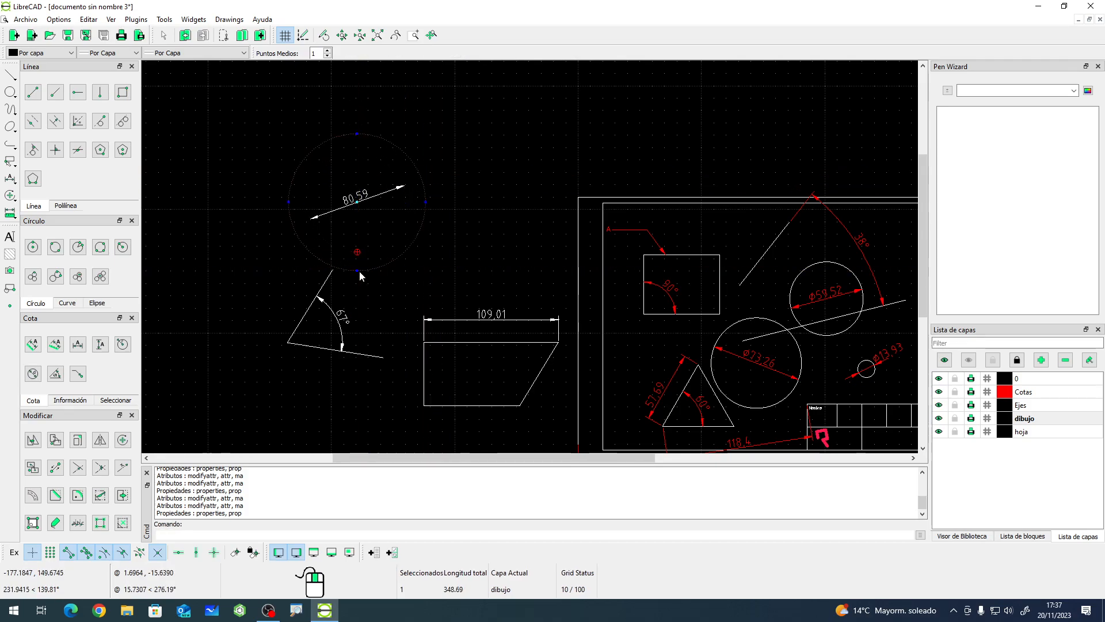
scroll(299, 241, up, 1)
drag(254, 241, 281, 240)
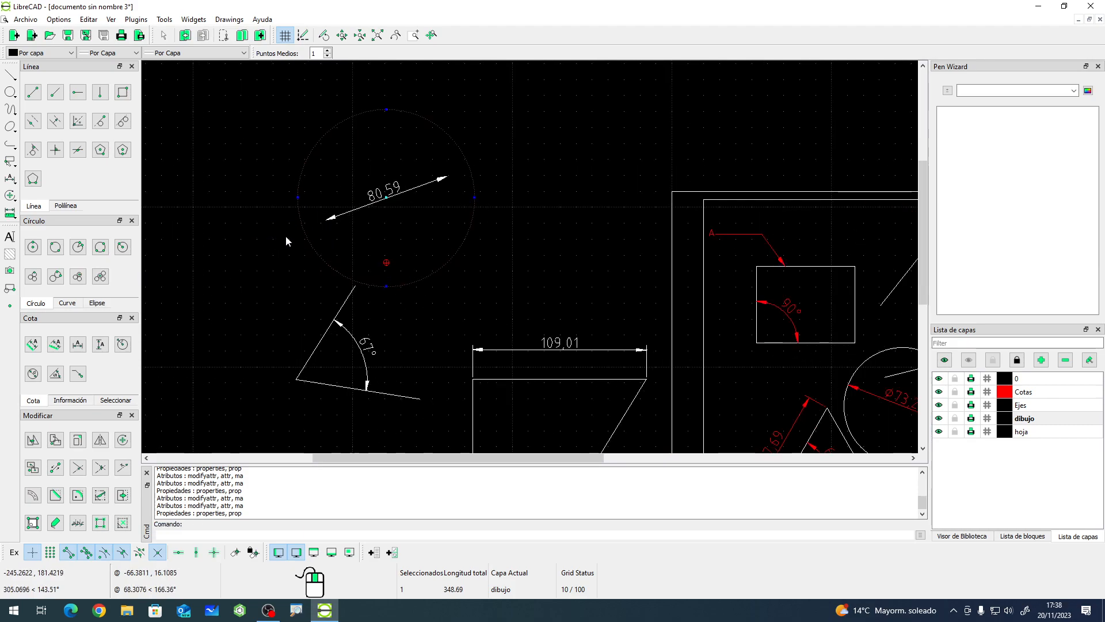
key(Escape)
- Try to reposition the old diameter dimension's points onto the enlarged circle, then delete that dimension
click(325, 224)
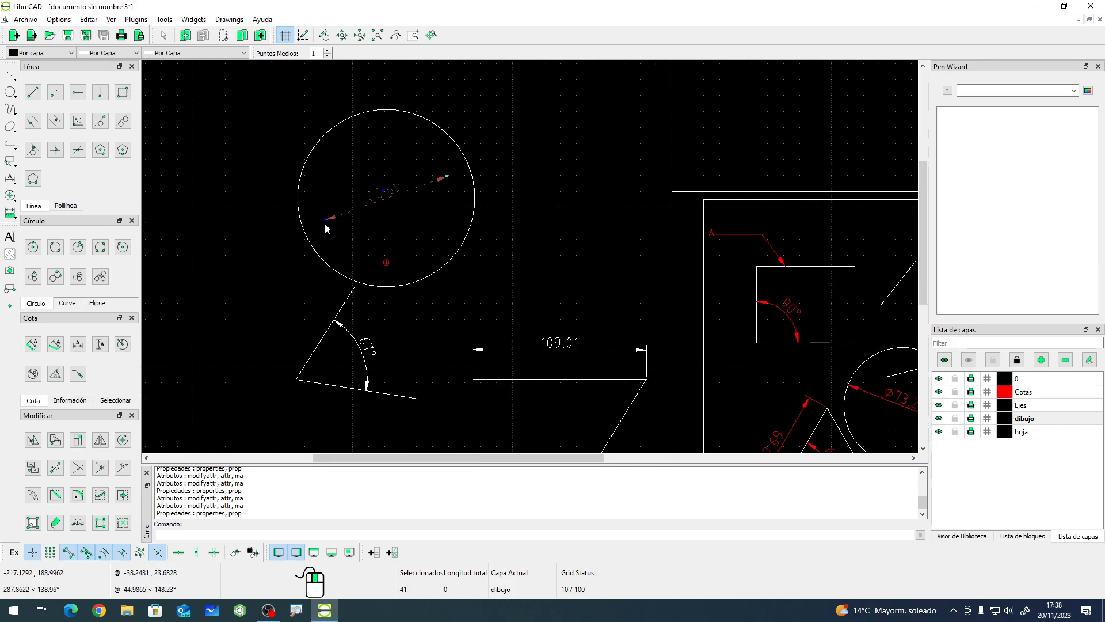
click(325, 223)
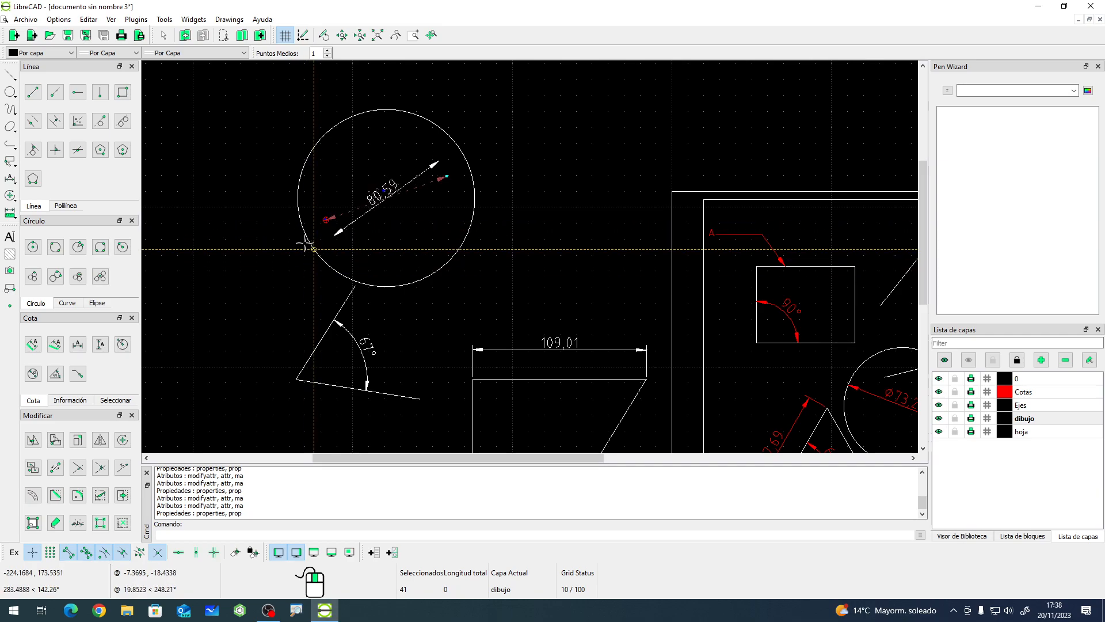
click(308, 240)
scroll(391, 209, up, 3)
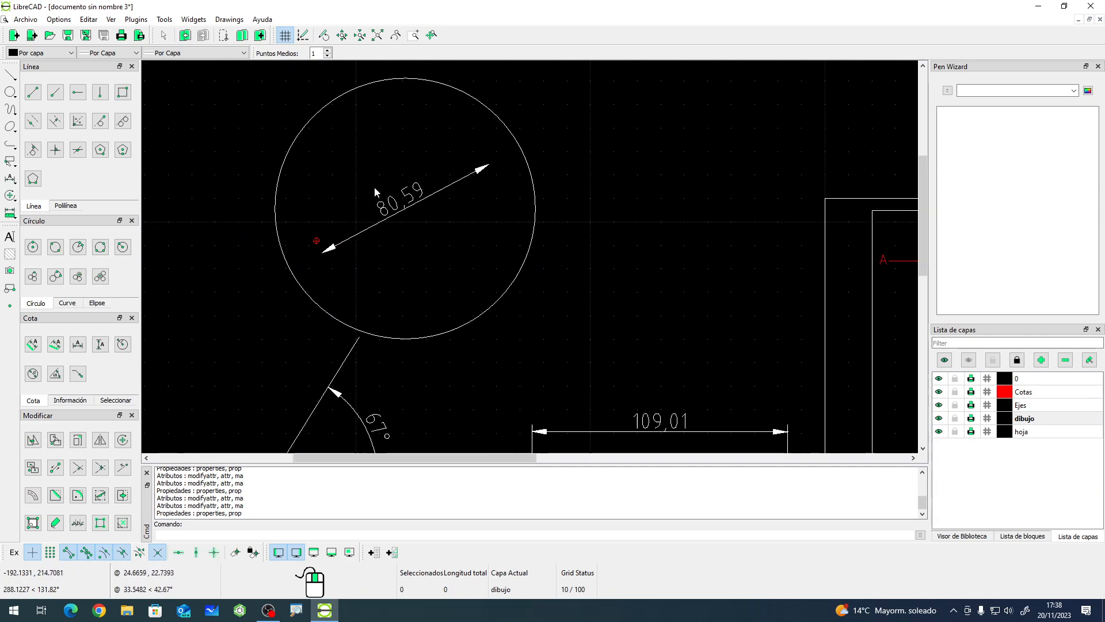
click(428, 198)
click(490, 165)
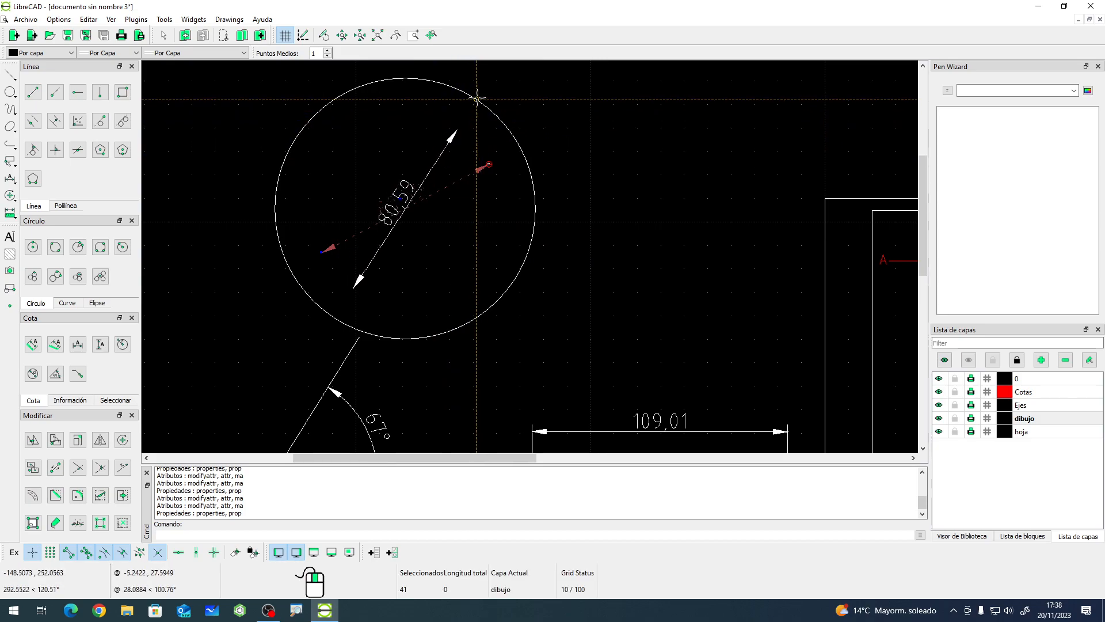
click(462, 132)
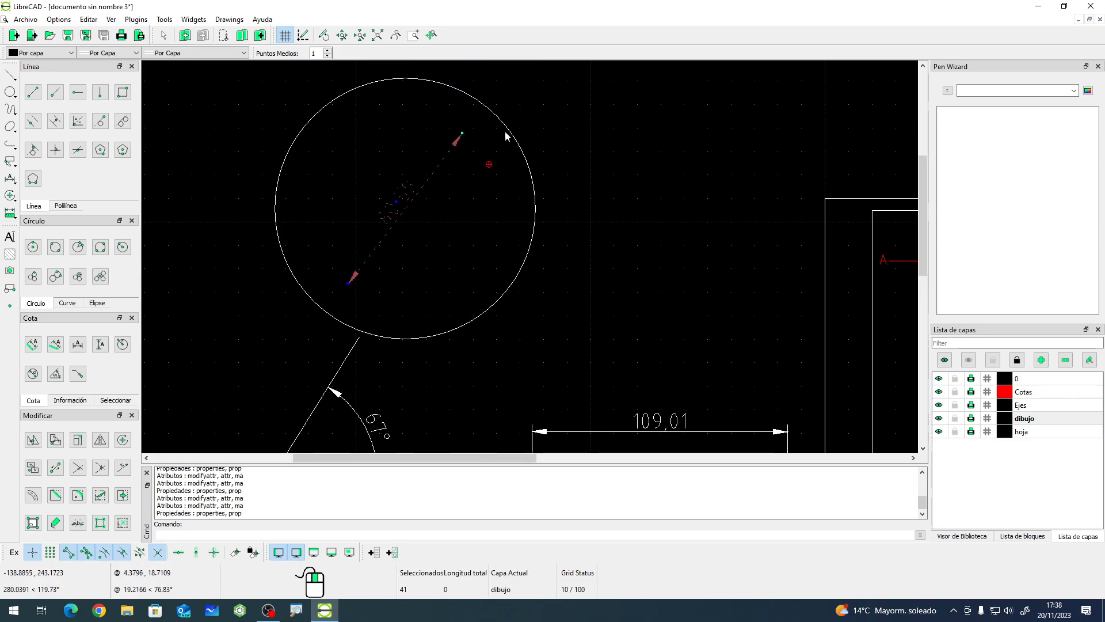
key(Escape)
click(422, 188)
key(Delete)
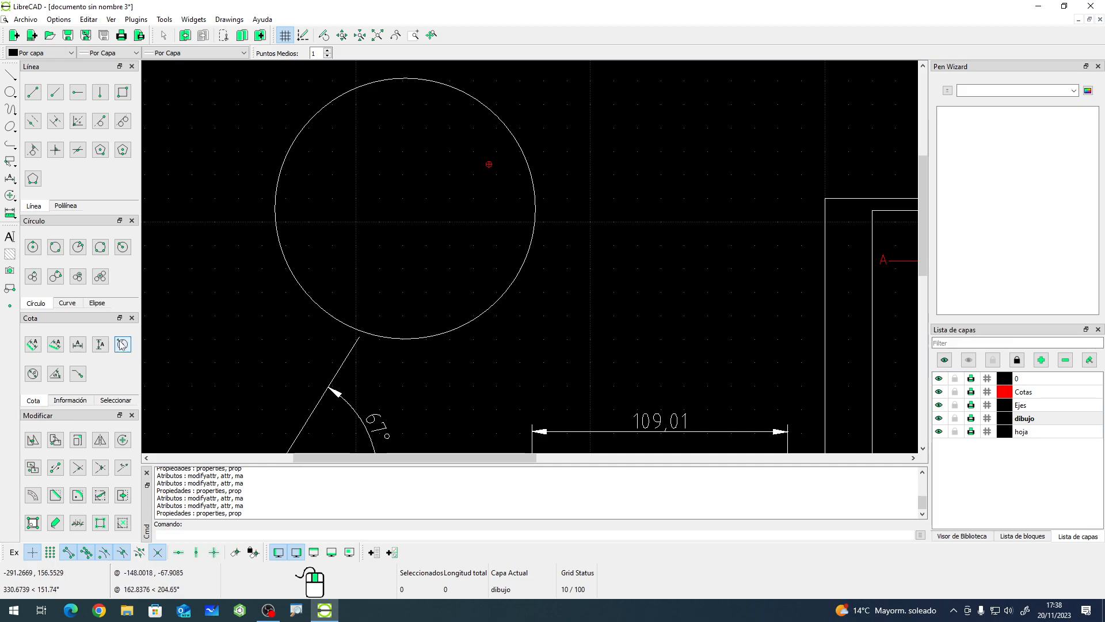
- Add a new diameter dimension to the enlarged circle
click(32, 374)
click(303, 293)
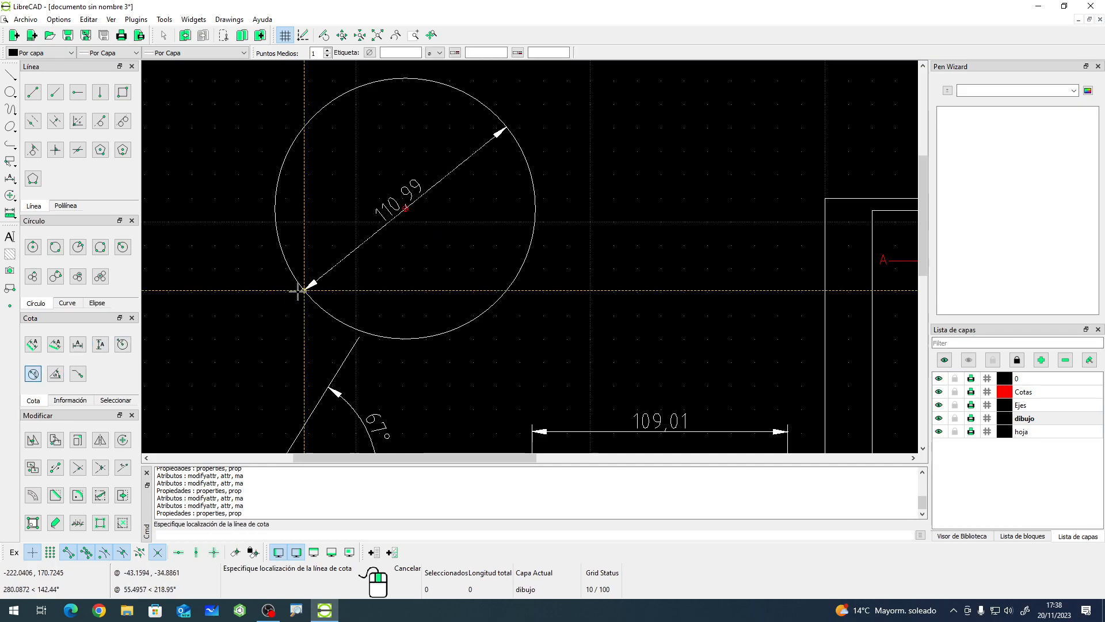
click(291, 260)
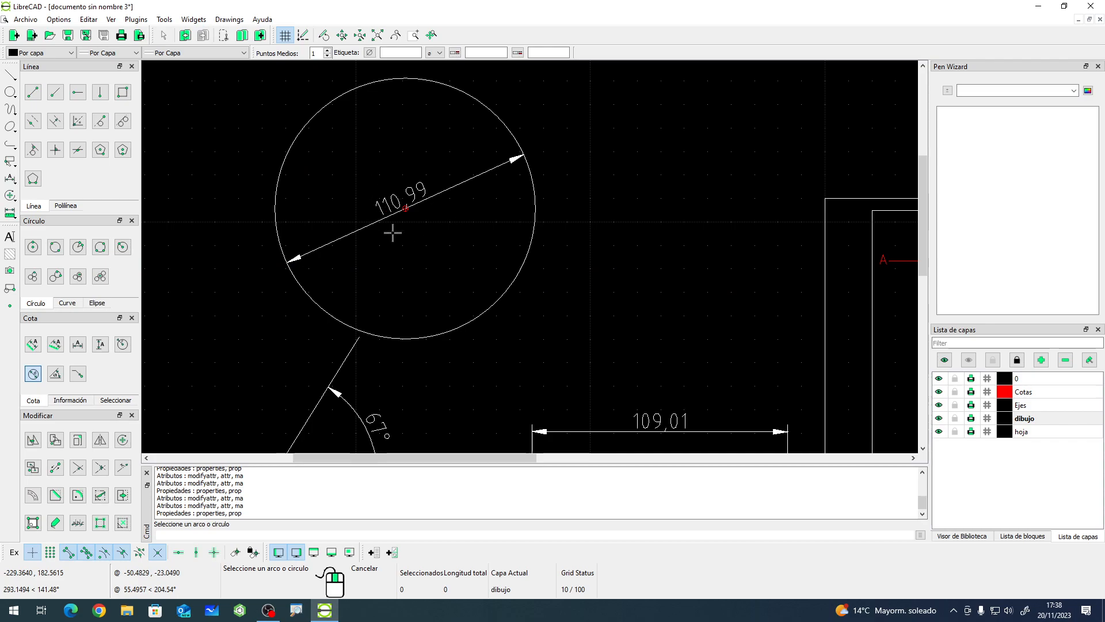
right_click(336, 247)
click(306, 259)
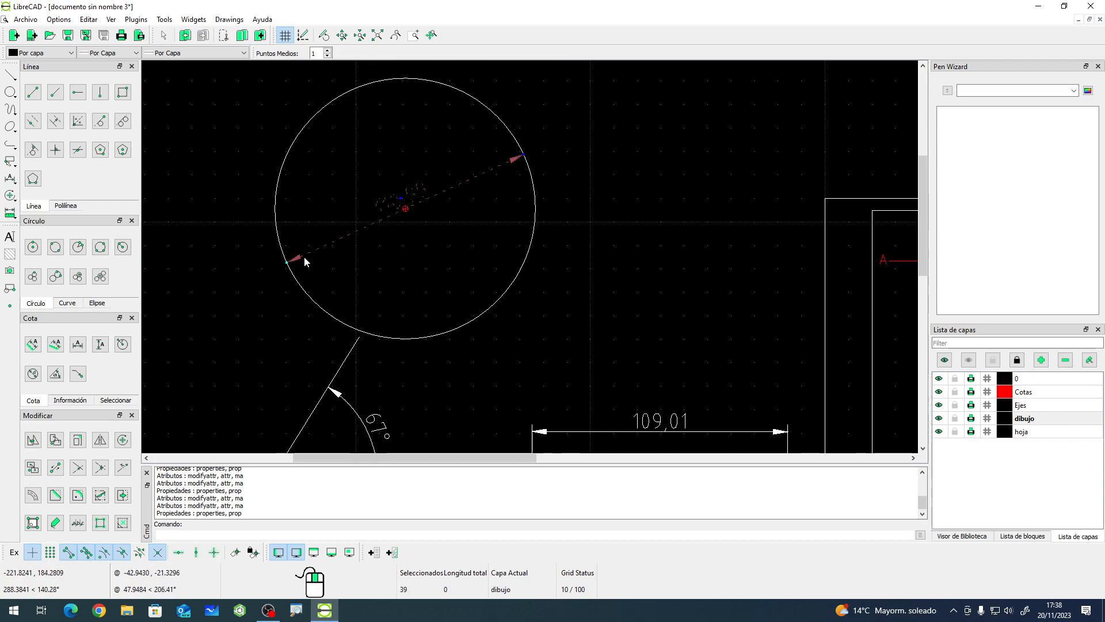
click(287, 263)
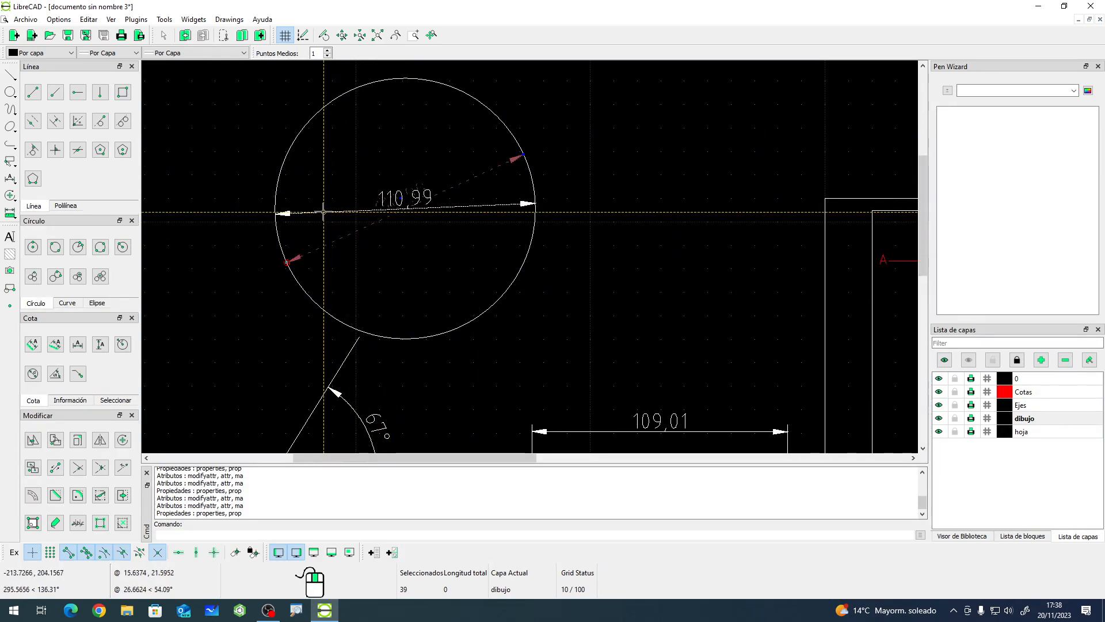
key(Escape)
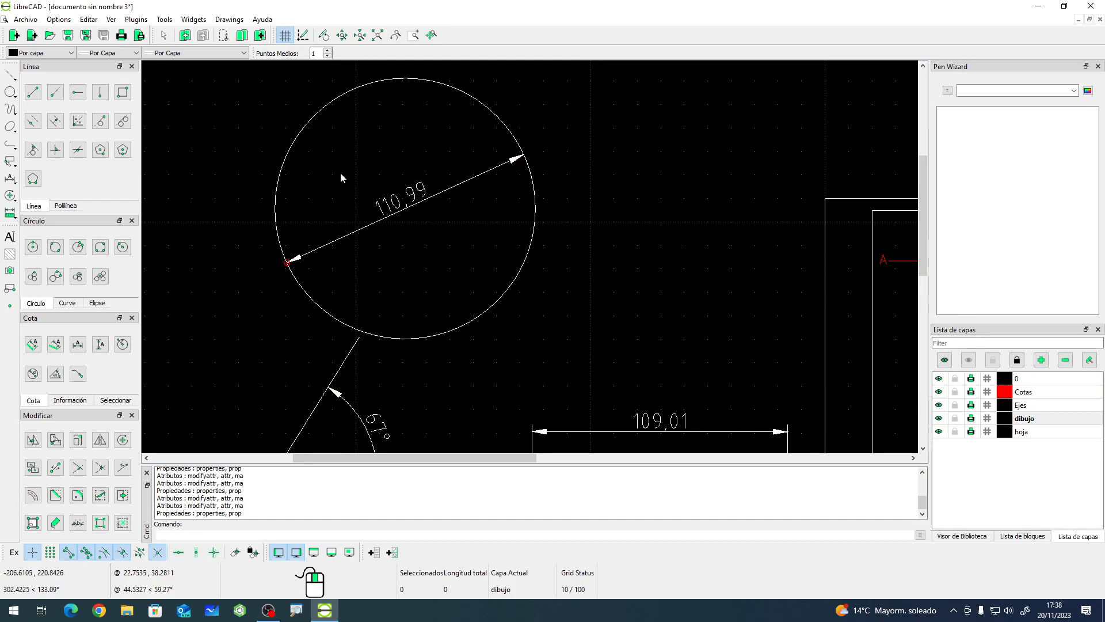
- Move the diameter dimension's text toward the circle's lower-left edge
click(381, 217)
click(401, 199)
click(325, 232)
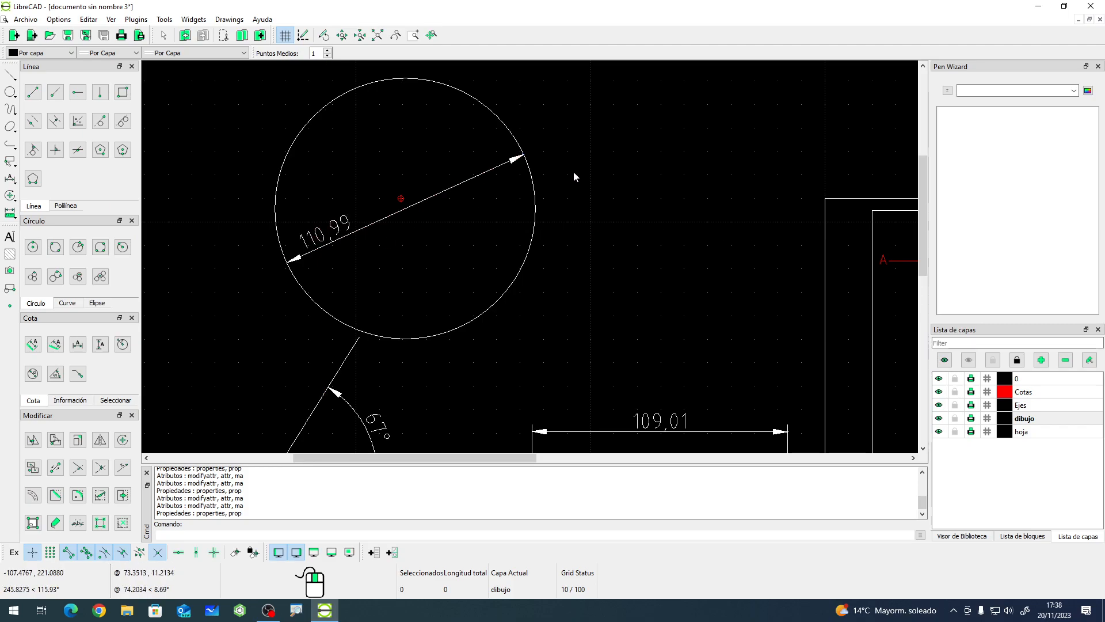
- Examine the dimensioned test shapes and drawing sheet at different zoom levels
scroll(404, 233, down, 5)
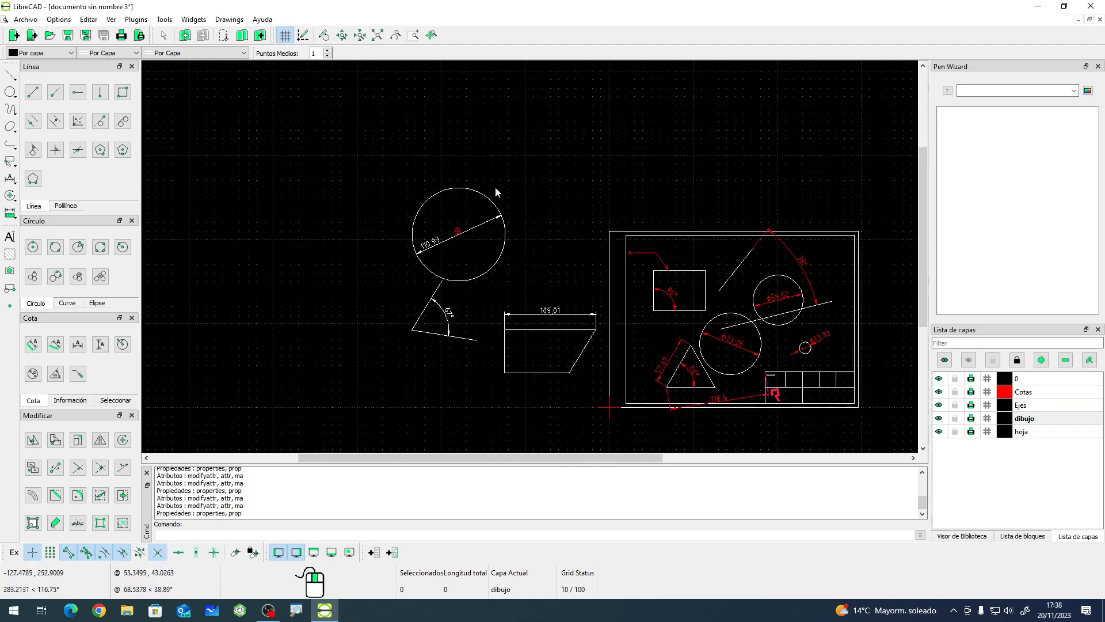
scroll(541, 385, up, 2)
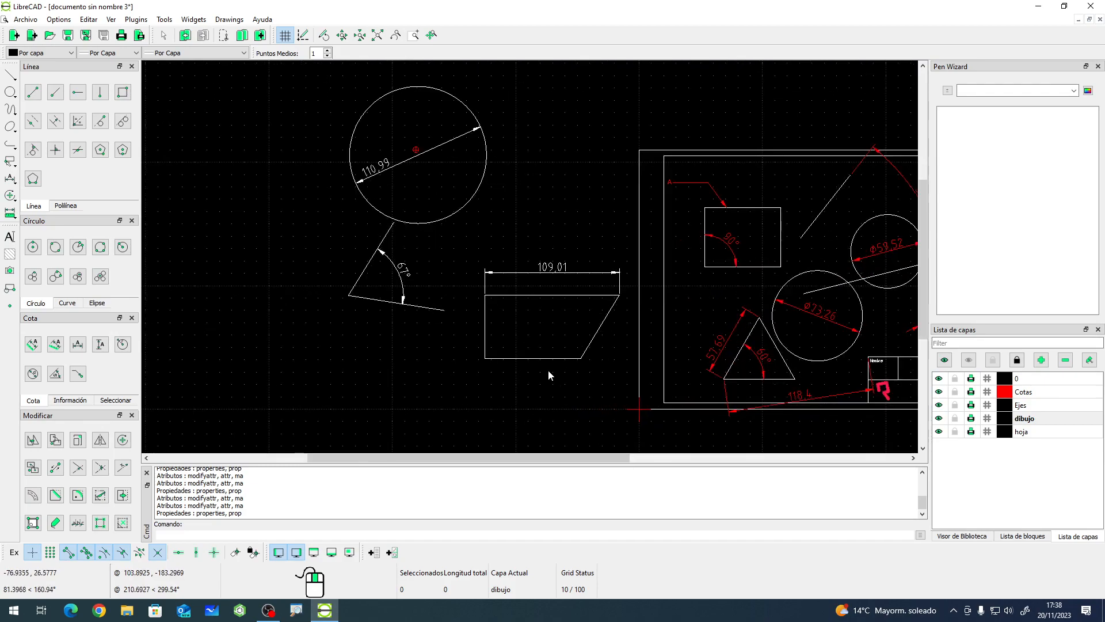
click(571, 274)
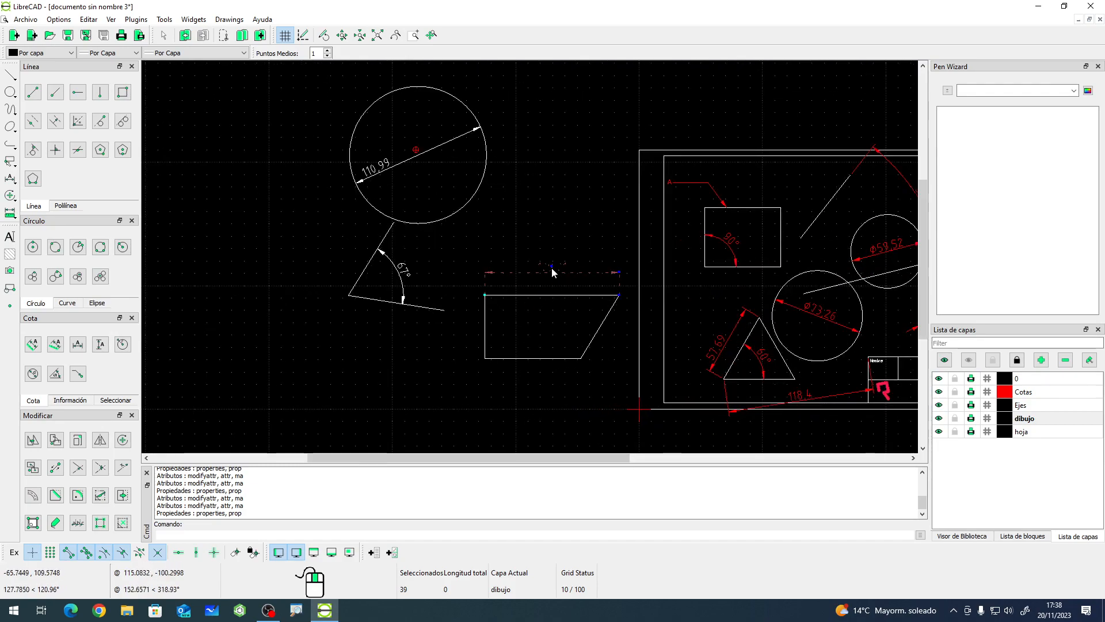
key(Escape)
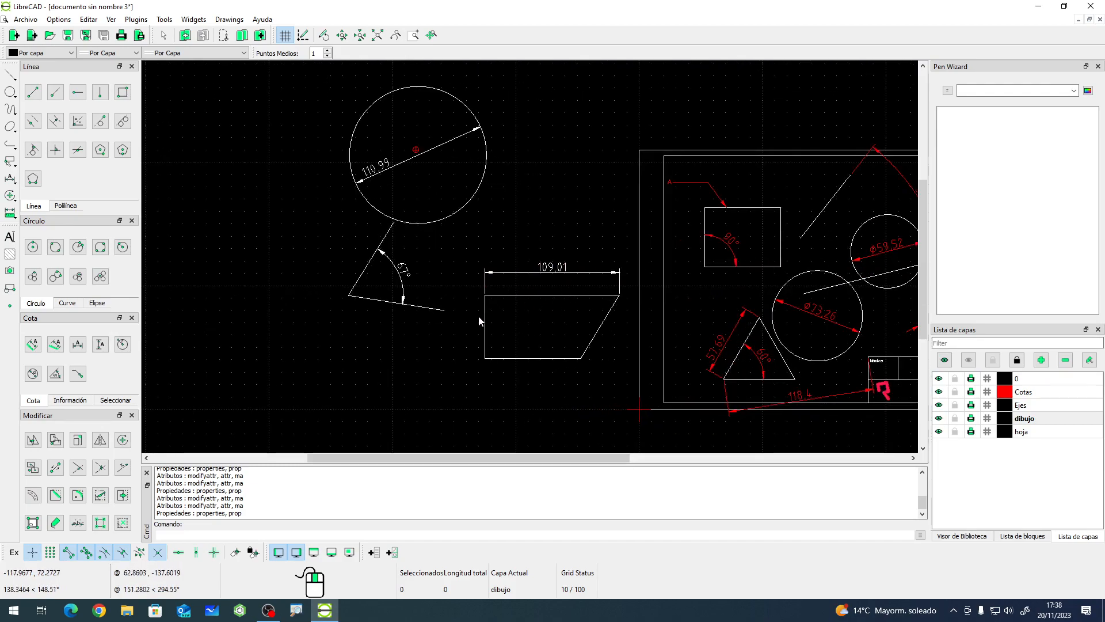
scroll(384, 340, down, 3)
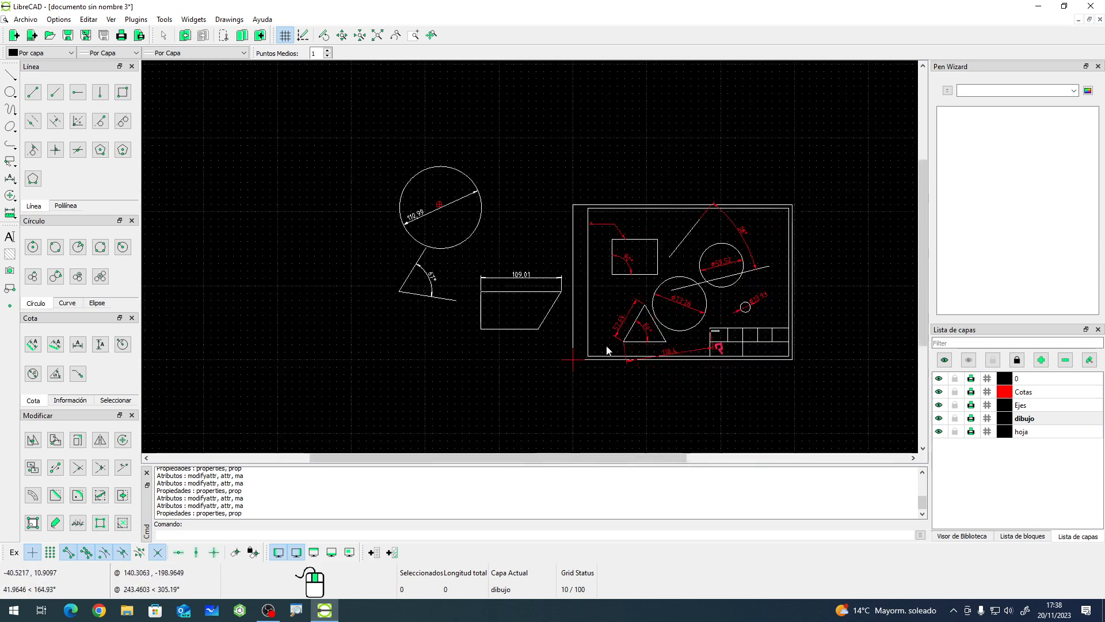
scroll(731, 314, up, 2)
scroll(644, 309, up, 3)
scroll(654, 319, down, 2)
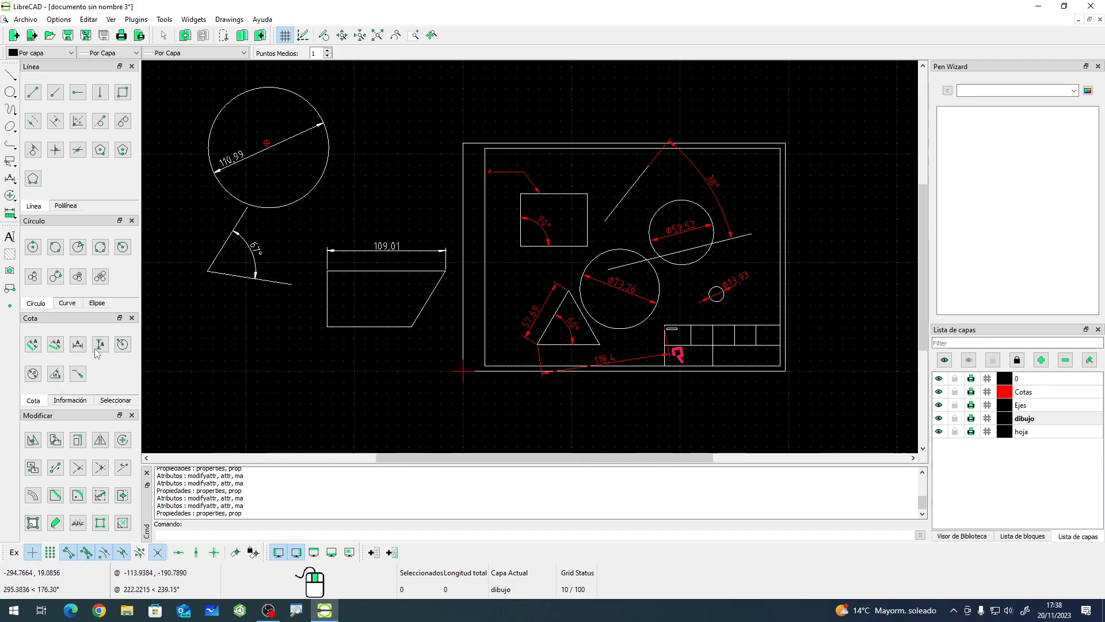
- Open the current drawing preferences to inspect the dimension settings, then close without changes
click(66, 20)
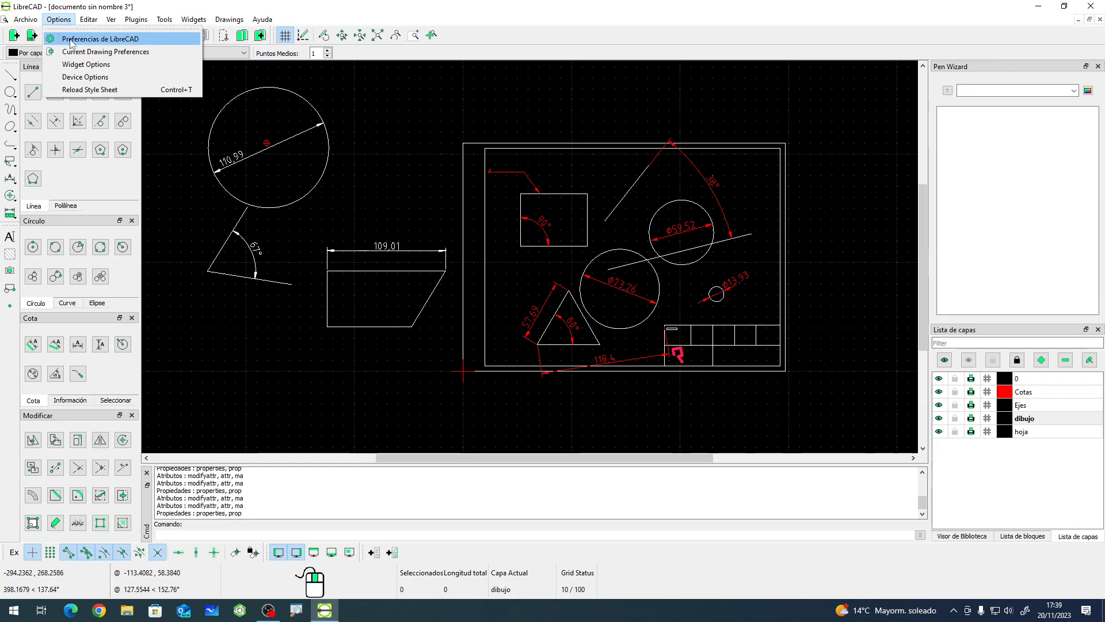
click(72, 51)
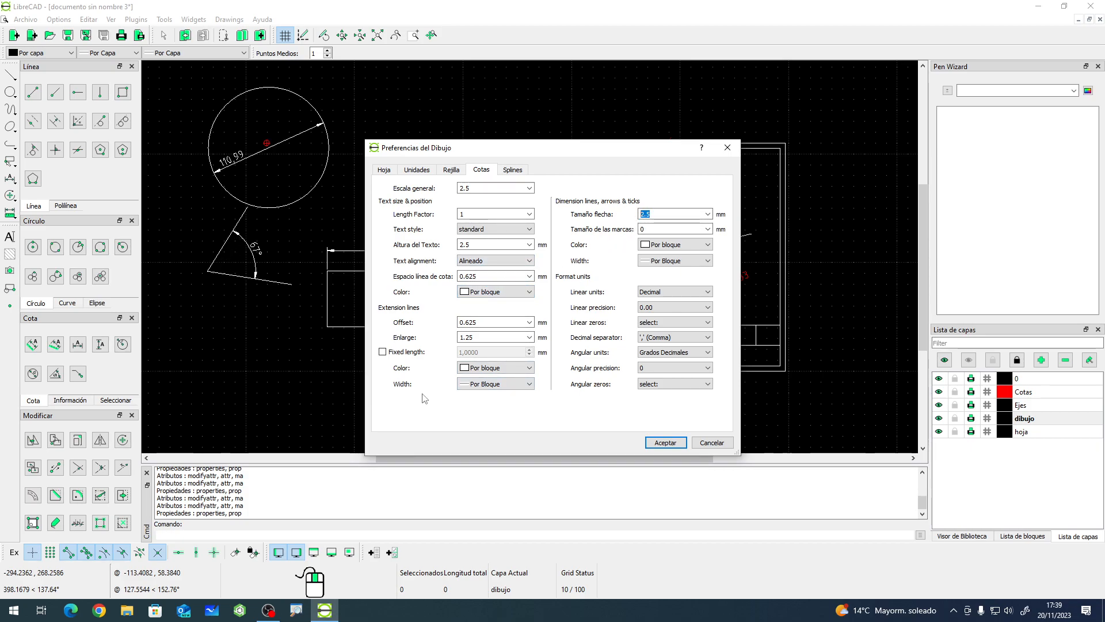
double_click(471, 336)
drag(466, 322, 438, 325)
click(473, 276)
click(712, 442)
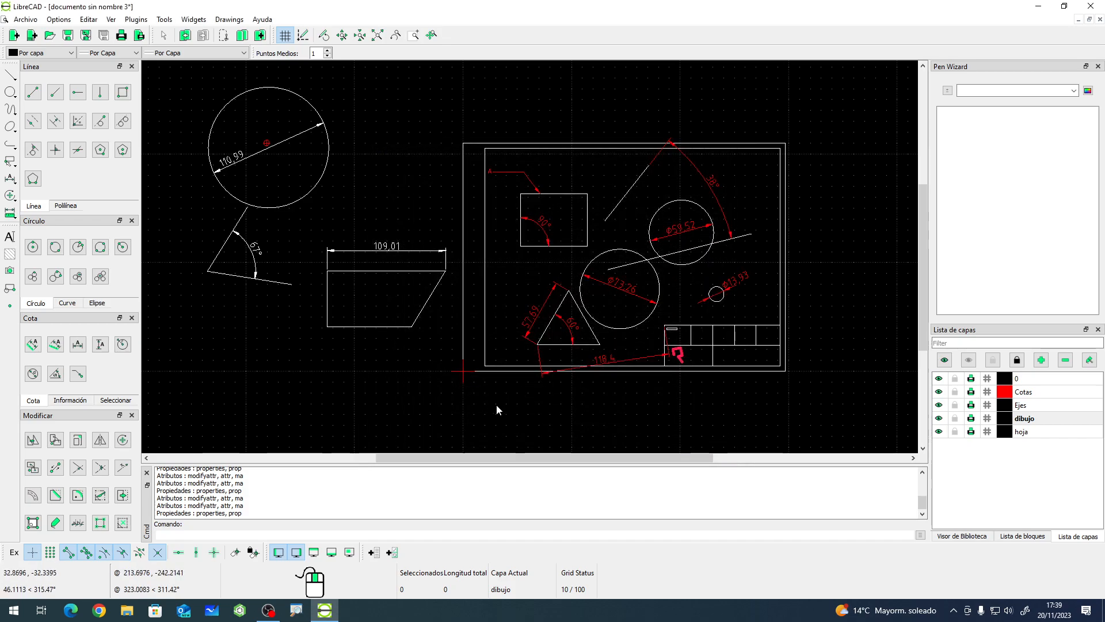